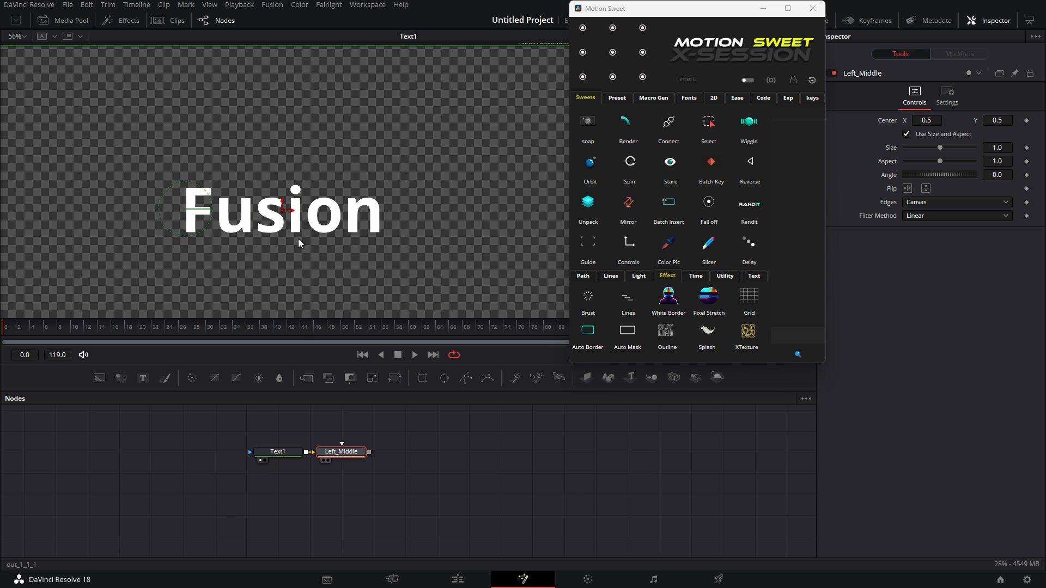
Step: Try the left-middle anchor transform with an angle of about 19.6 and a size of 0.53, and delete its node
mouse_move(186, 235)
left_mouse_down()
mouse_move(231, 234)
mouse_move(180, 245)
mouse_move(198, 245)
left_mouse_up()
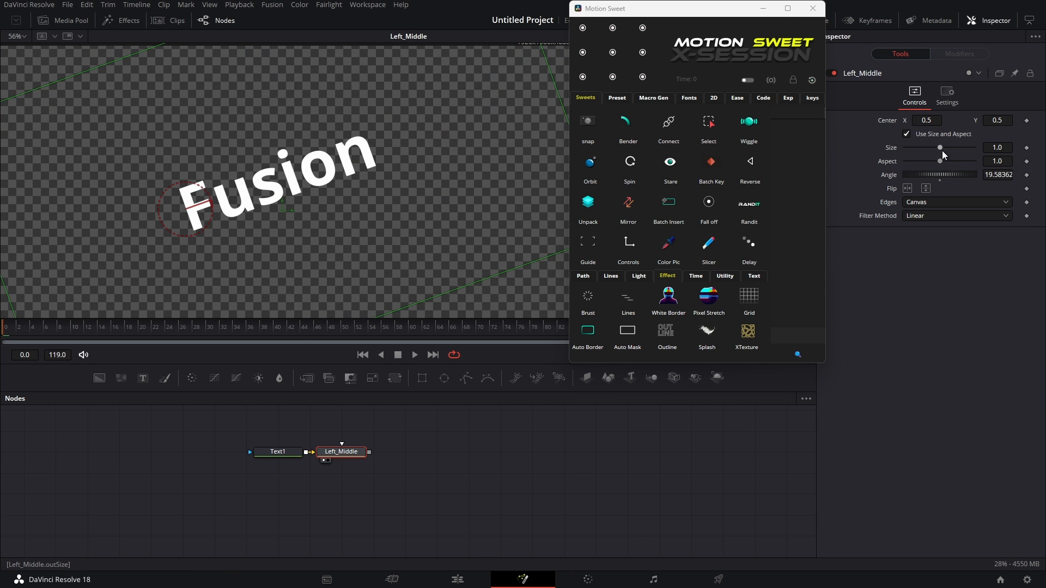
mouse_move(943, 149)
left_mouse_down()
mouse_move(931, 149)
mouse_move(954, 150)
mouse_move(926, 151)
left_mouse_up()
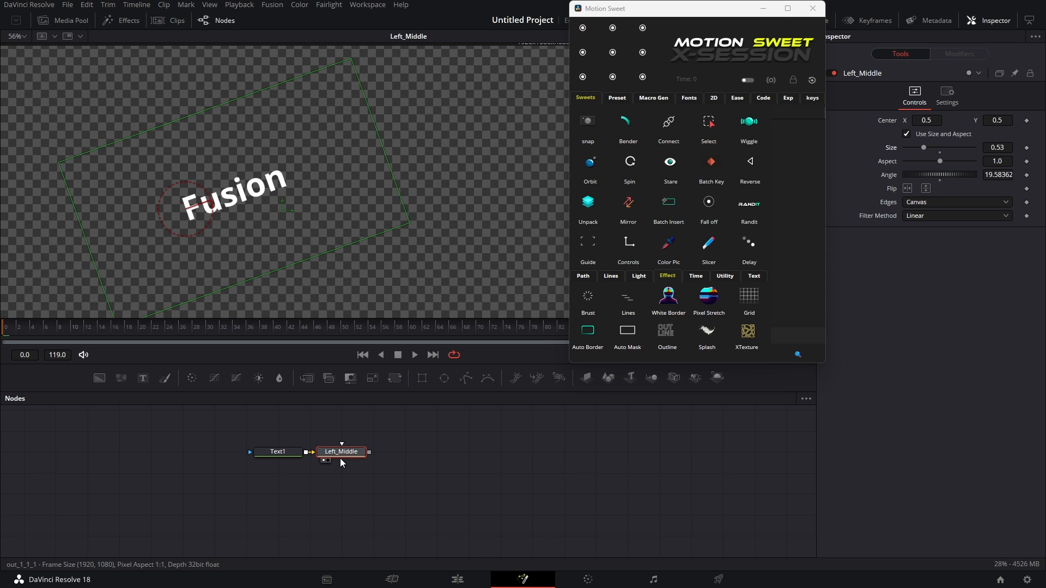
key("Delete")
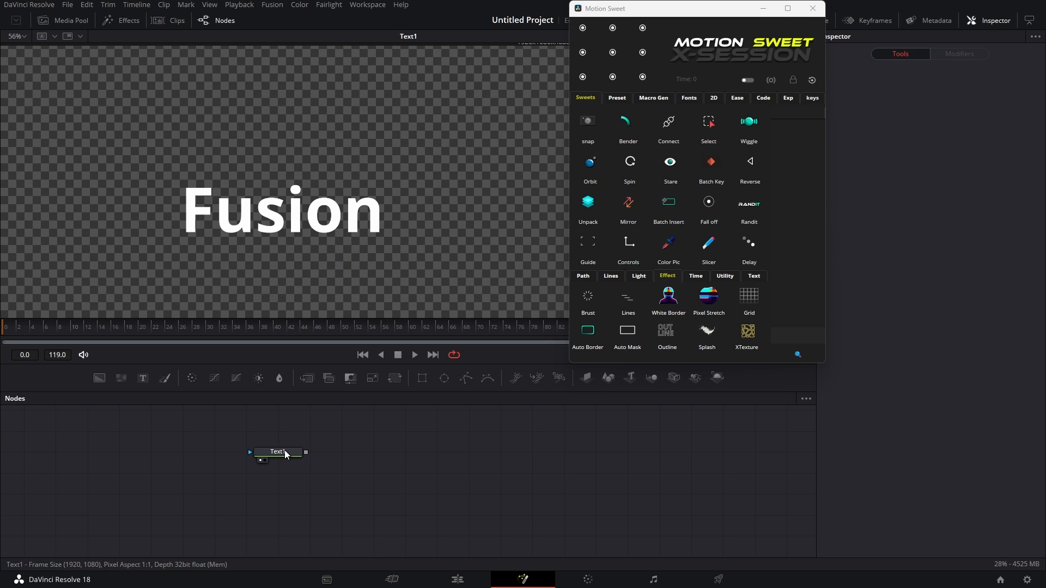
Step: Replace the merged texts' left-middle anchor transform with a centre anchor transform fed by Merge1 and show it in the viewer
left_click(284, 452)
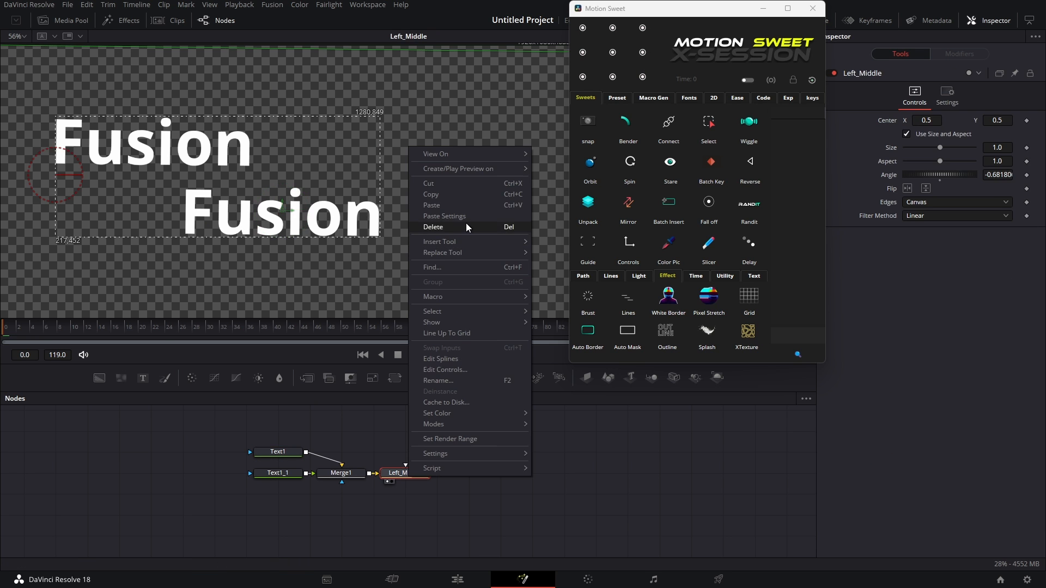
left_click(466, 226)
left_click(352, 472)
left_click(612, 52)
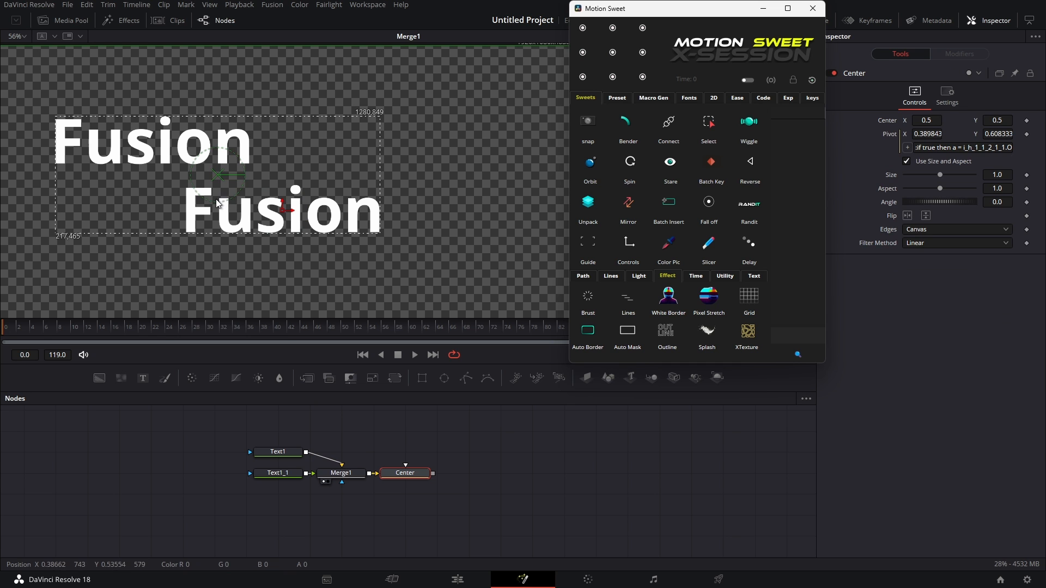
left_click_drag(412, 473, 365, 92)
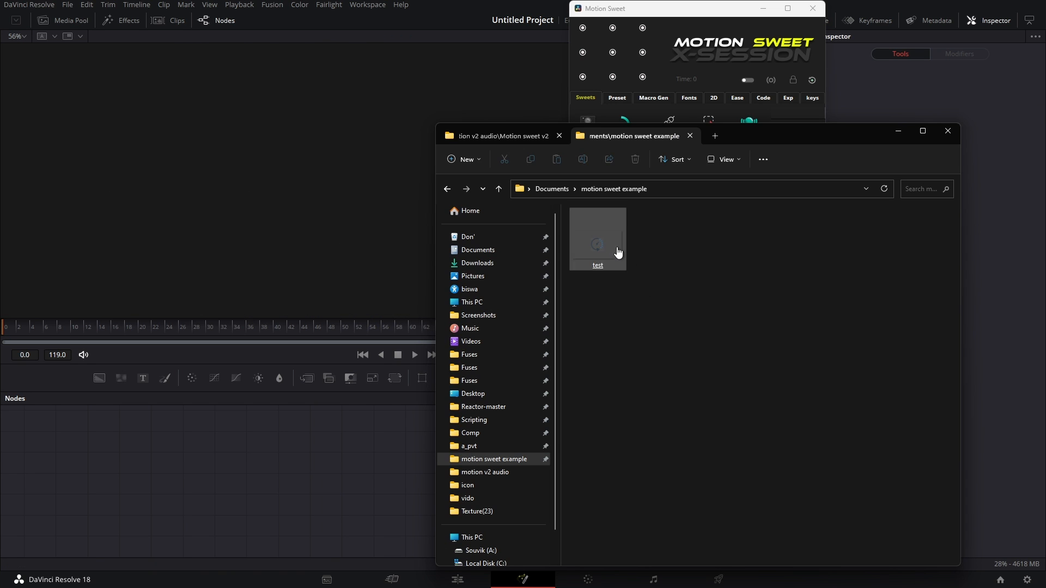
Step: Bring the test image from the motion sweet example folder into the node graph and give it a left-middle anchor transform
left_click_drag(619, 252, 279, 451)
scroll(317, 183, "down", 5)
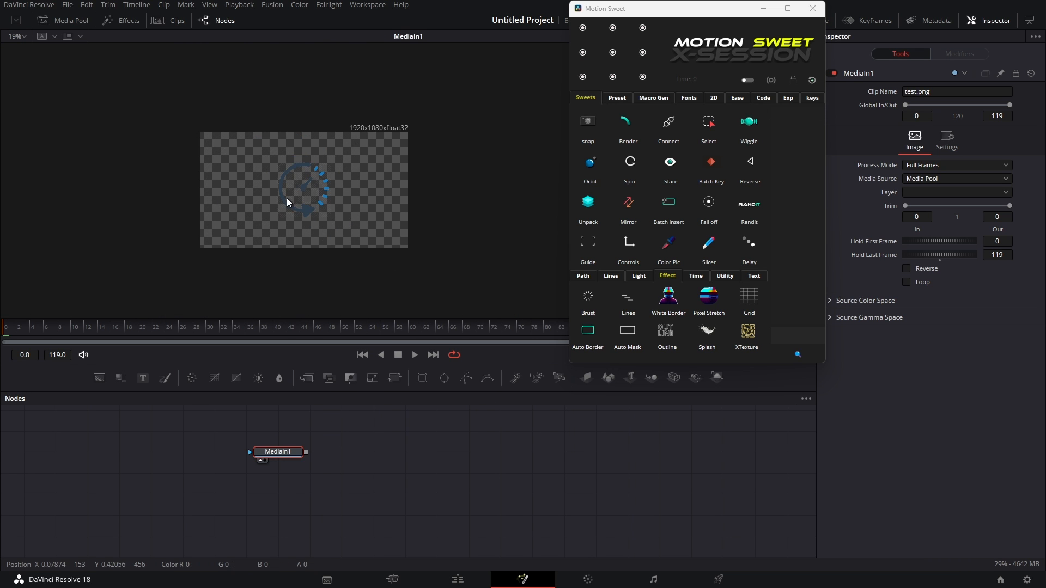
left_click(583, 53)
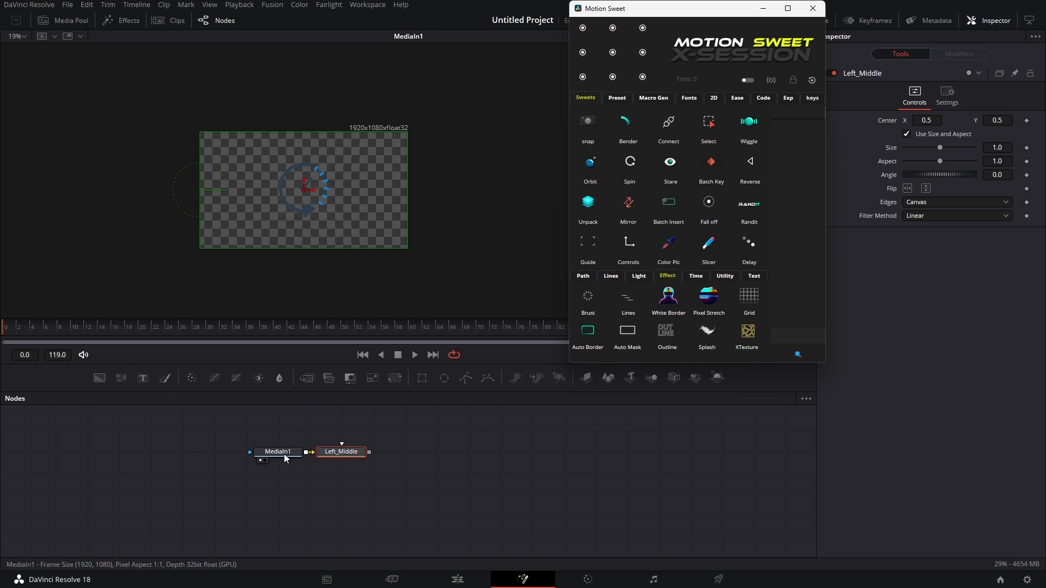
Step: Insert an Auto Domain node between MediaIn1 and the Left_Middle transform, and try the transform's pivot in the viewer
left_click_drag(283, 453, 190, 450)
key("shift+space")
type("edge")
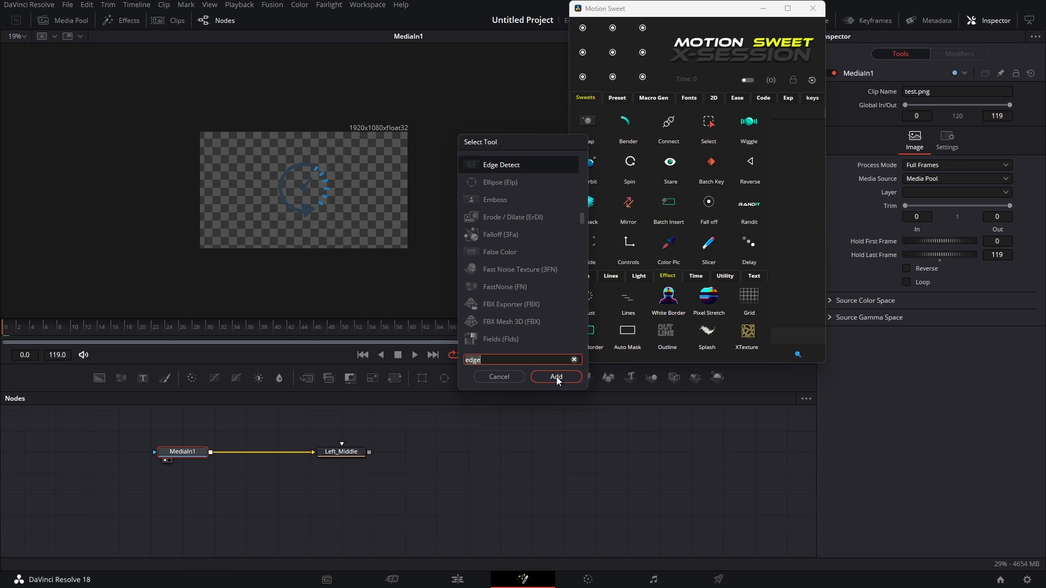
type("au")
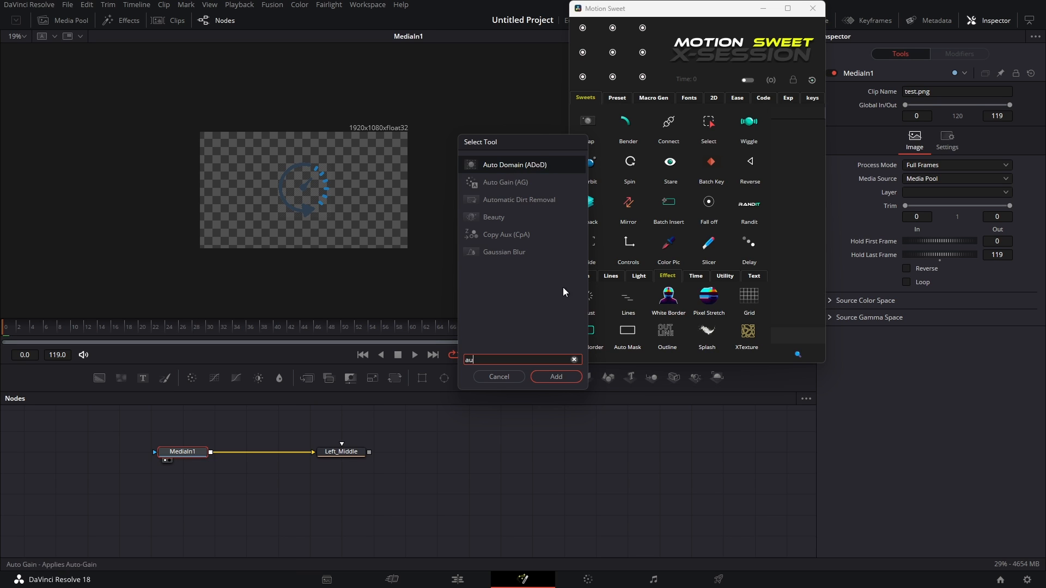
left_click(556, 377)
left_click_drag(119, 454, 246, 460)
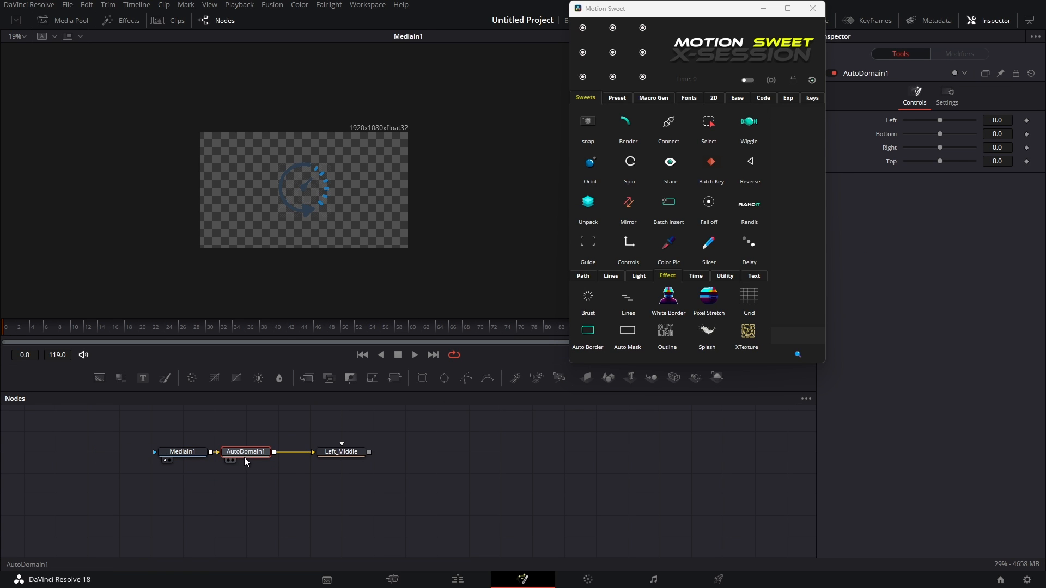
left_click(343, 457)
mouse_move(289, 197)
left_mouse_down()
mouse_move(258, 226)
mouse_move(305, 204)
mouse_move(289, 215)
left_mouse_up()
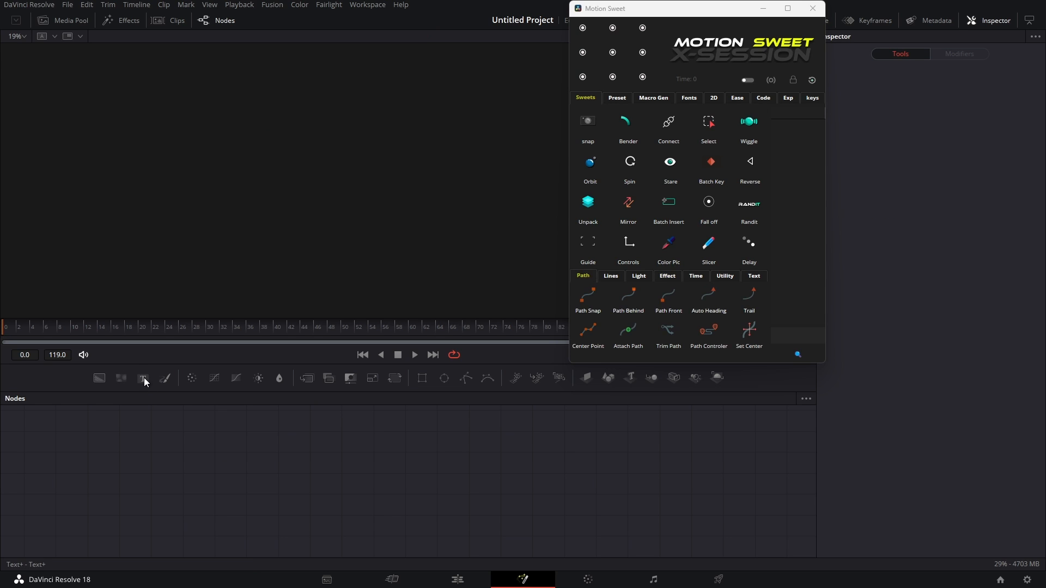
Step: Add transform nodes to a cluttered group of text and merge nodes, pile them together and select them all
left_click(400, 380)
left_click(399, 380)
left_click_drag(321, 532, 421, 532)
left_click_drag(596, 510, 485, 544)
left_click_drag(506, 532, 316, 490)
left_click_drag(271, 451, 333, 518)
left_click_drag(315, 490, 379, 511)
left_click_drag(249, 440, 486, 530)
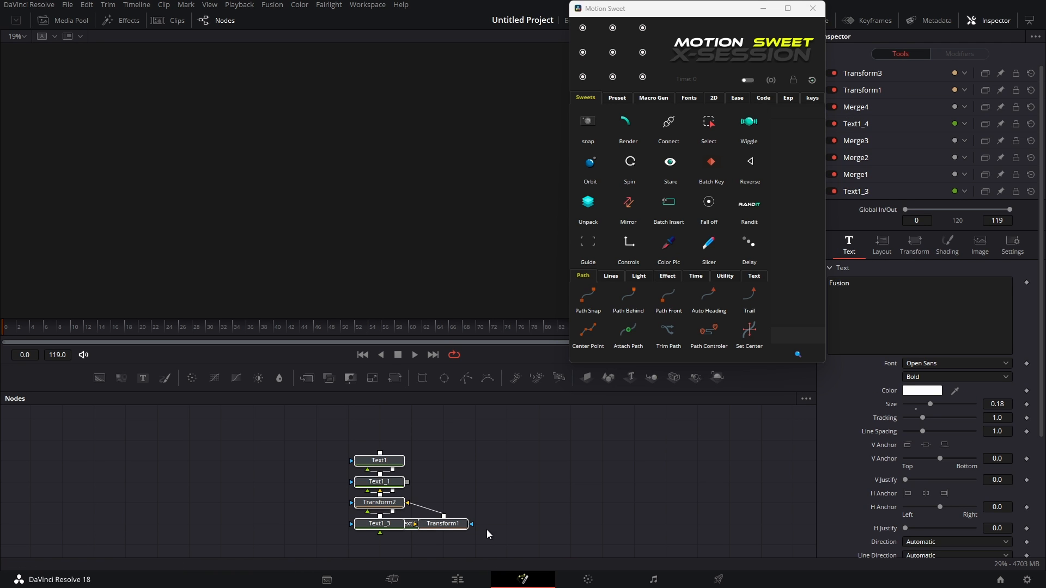
Step: Separate the piled nodes by type, shifting the text nodes left and the merge nodes up and to the right
left_click(376, 467)
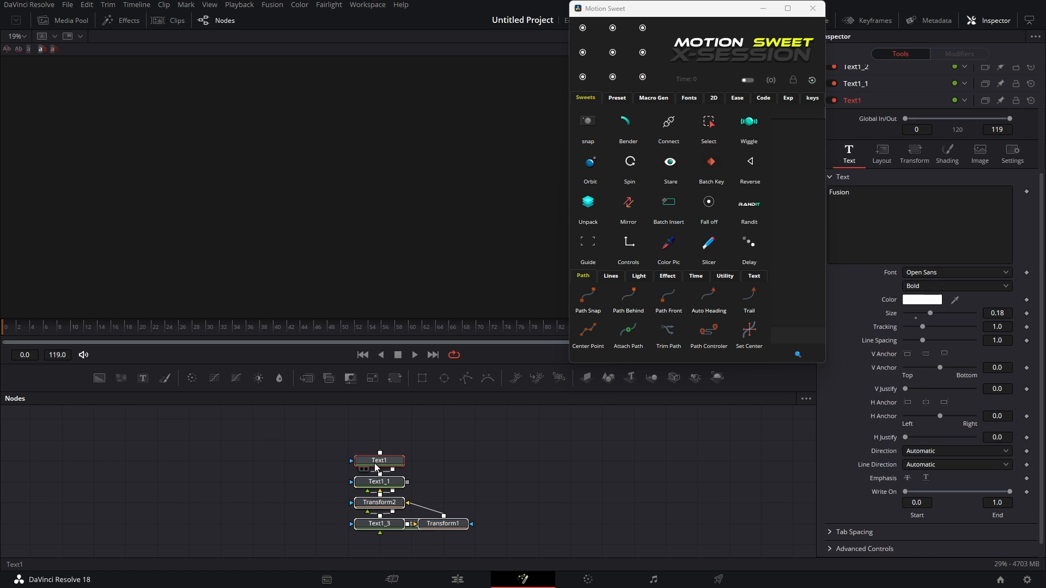
left_click(583, 52)
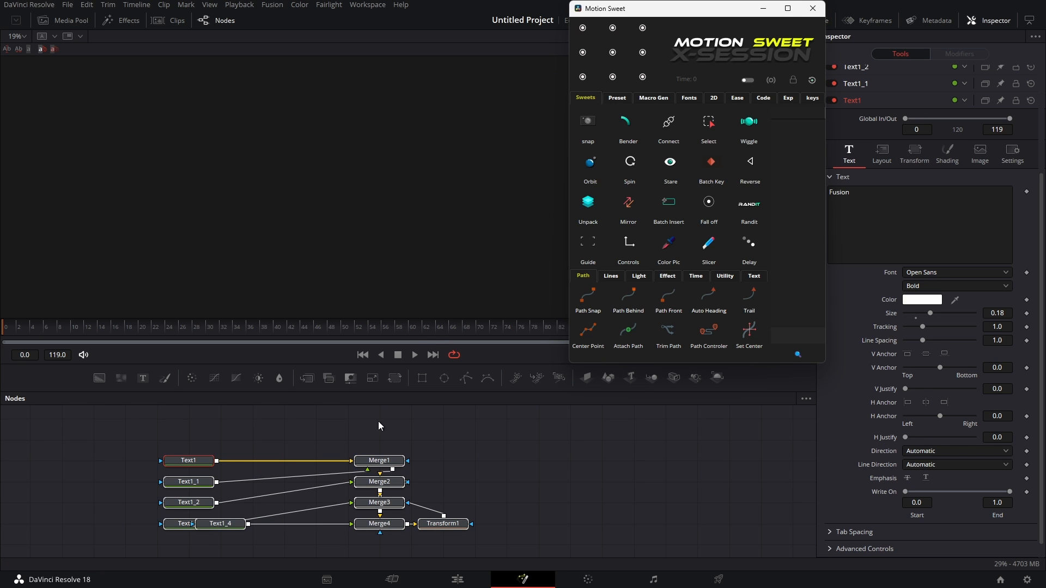
left_click(208, 548)
left_click(394, 462)
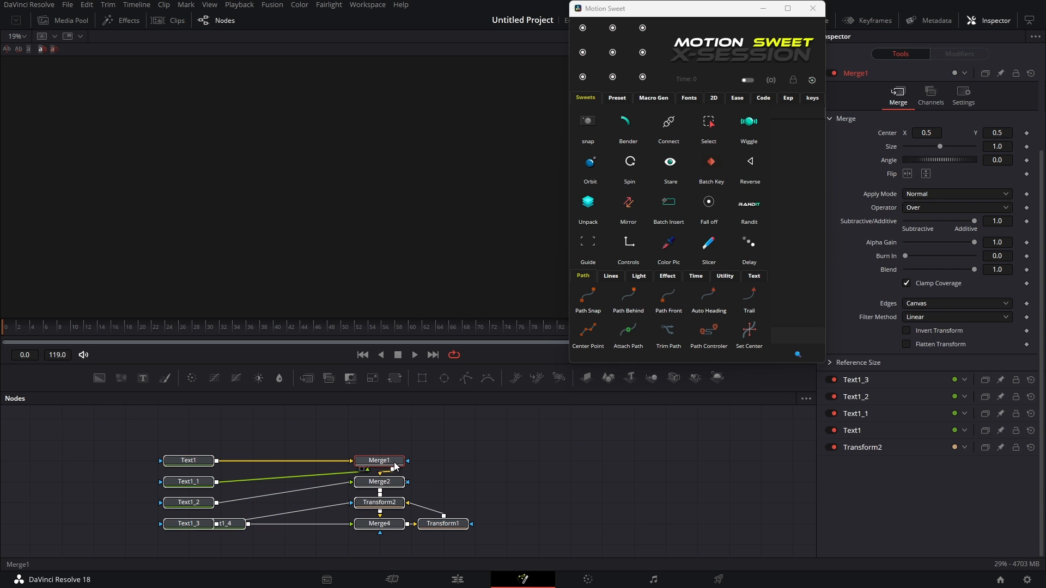
left_click(642, 26)
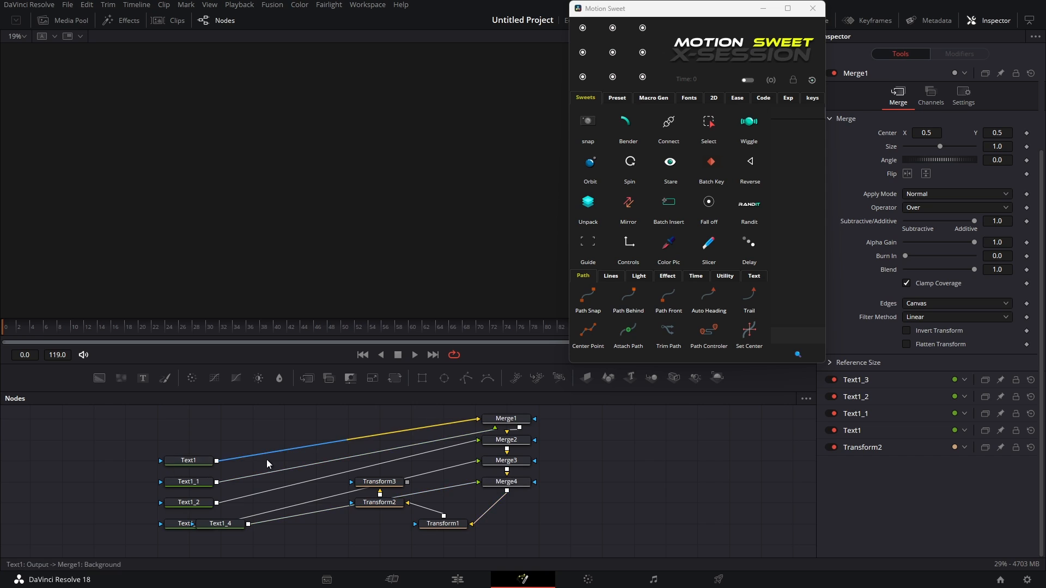
Step: Reveal the Motion Sweet colour list and colour all the text nodes Yellow
scroll(279, 459, "down", 2)
left_click(725, 53)
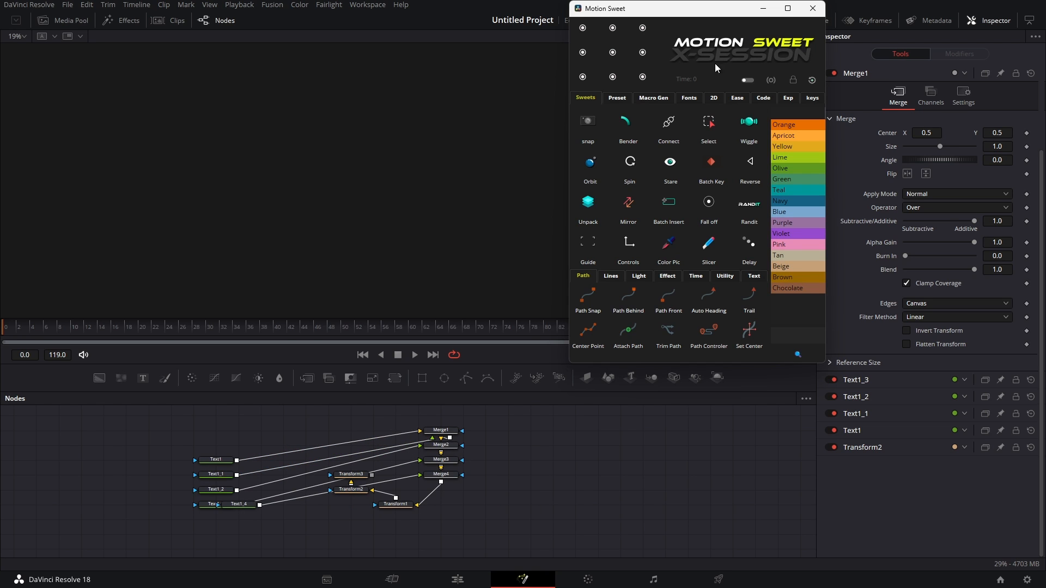
left_click_drag(171, 431, 276, 518)
left_click(798, 146)
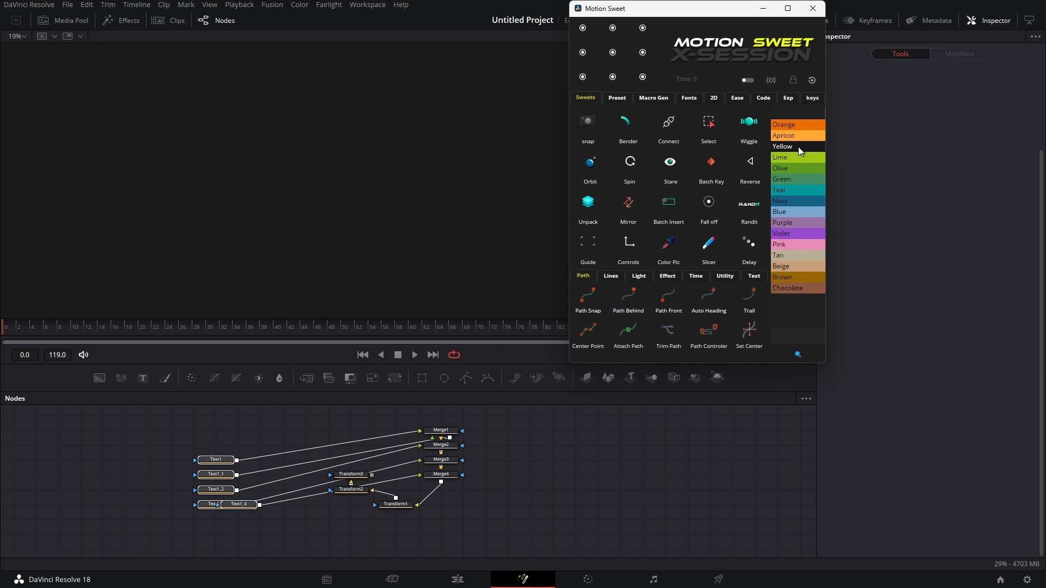
scroll(364, 460, "down", 2)
left_click(316, 428)
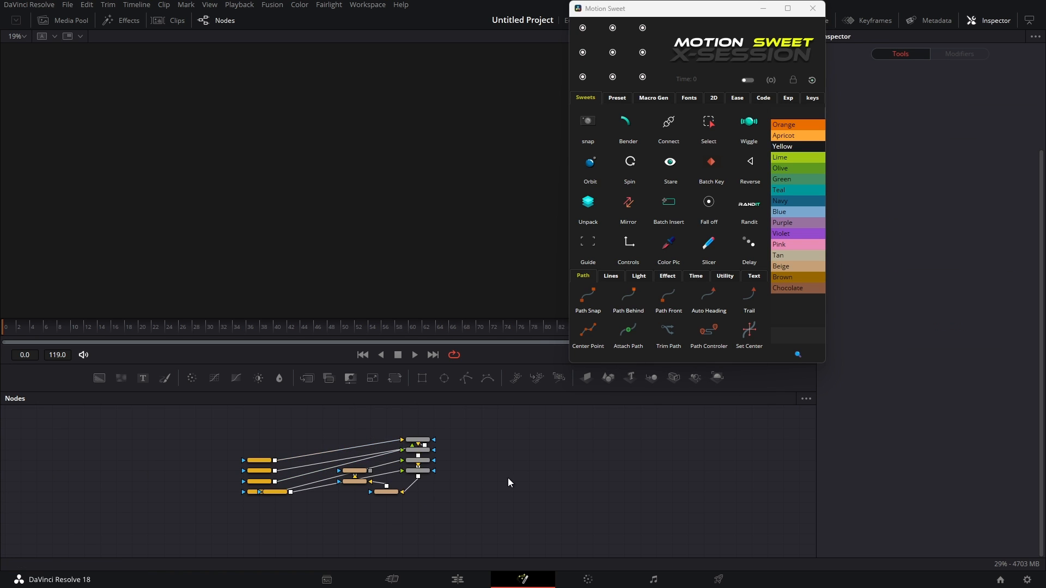
Step: Try Teal on the merge and transform nodes and settle on Pink for them
scroll(207, 498, "down", 2)
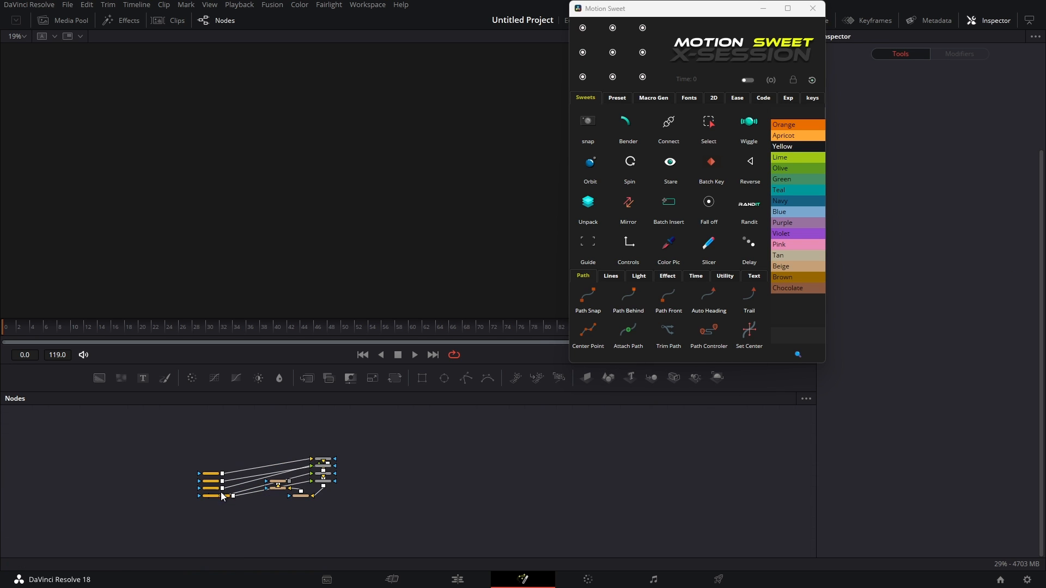
left_click_drag(284, 448, 459, 468)
left_click(803, 189)
left_click(789, 245)
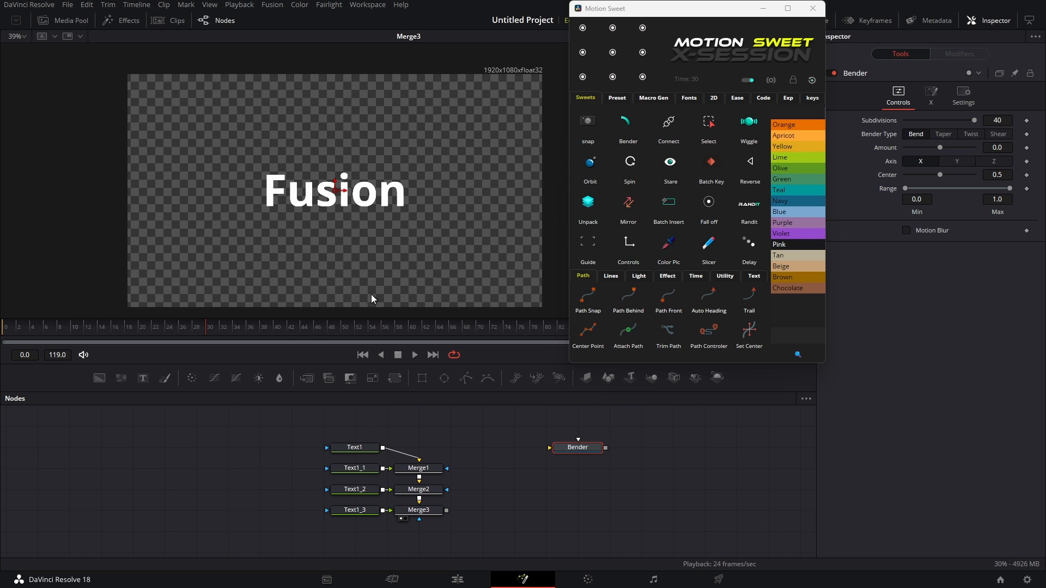
Step: Disable all the yellow text nodes at once with the Motion Sweet toggle
left_click_drag(719, 10, 616, 22)
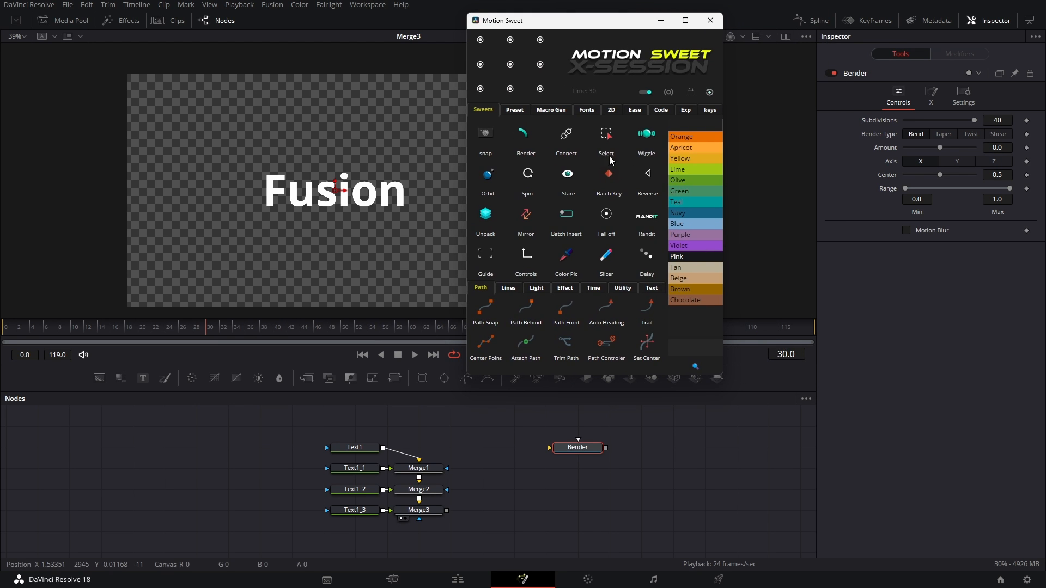
left_click_drag(224, 420, 325, 483)
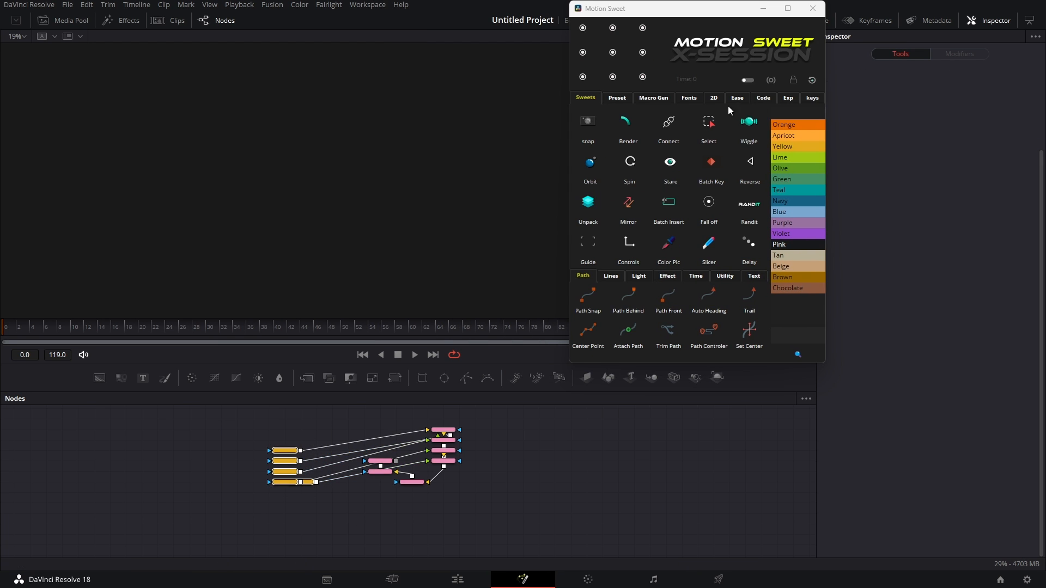
left_click(747, 80)
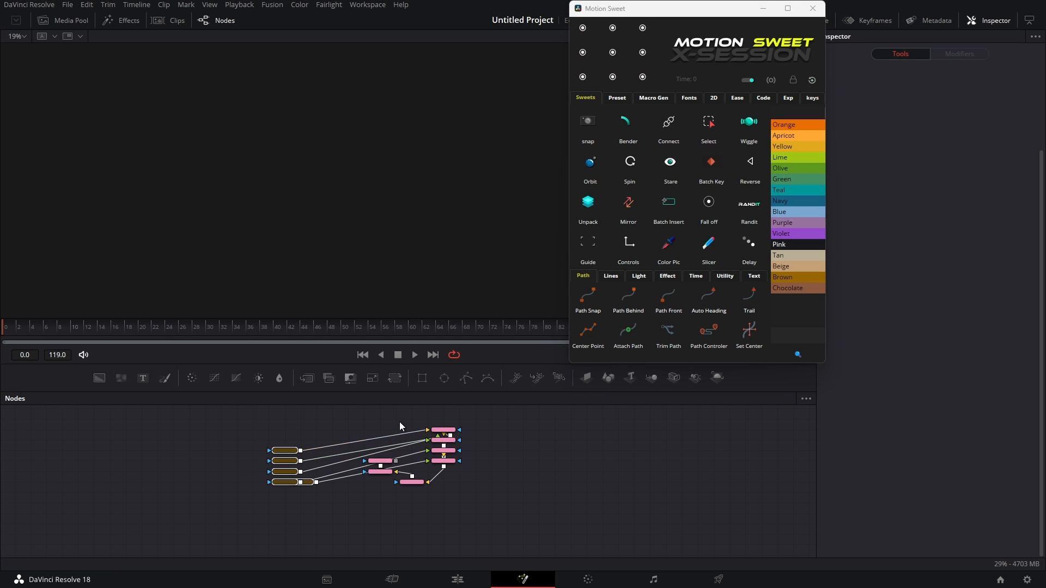
left_click(378, 426)
Step: Toggle all the nodes on and off together several times, and delete them all from the graph
left_click_drag(240, 418, 516, 483)
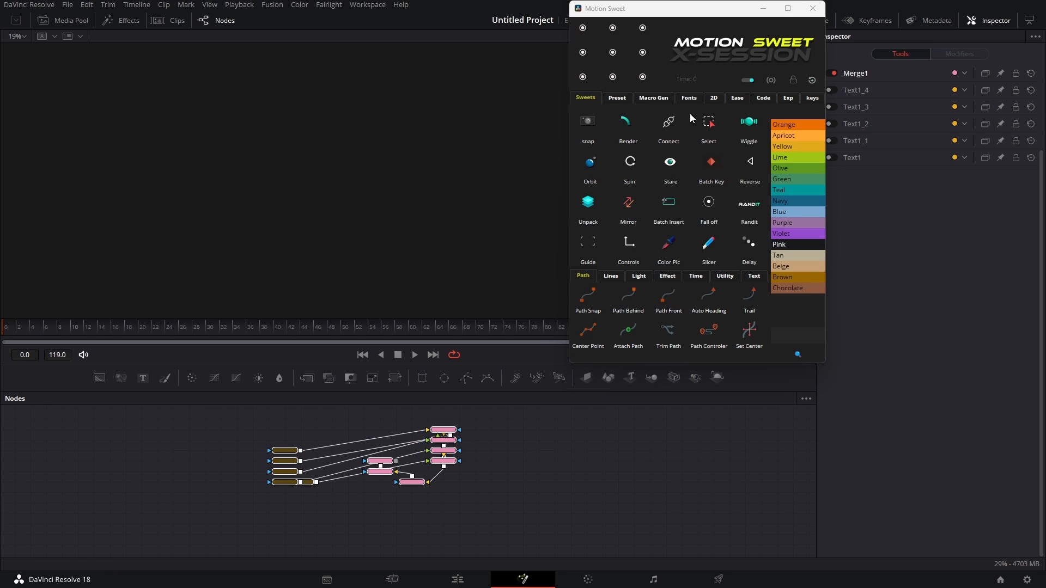
left_click(746, 78)
left_click(747, 78)
left_click(746, 77)
left_click(747, 78)
key("Delete")
Step: Add a Text+ node and animate its size from 0.13 at frame 0 to about 0.31 at frame 18
left_click(142, 377)
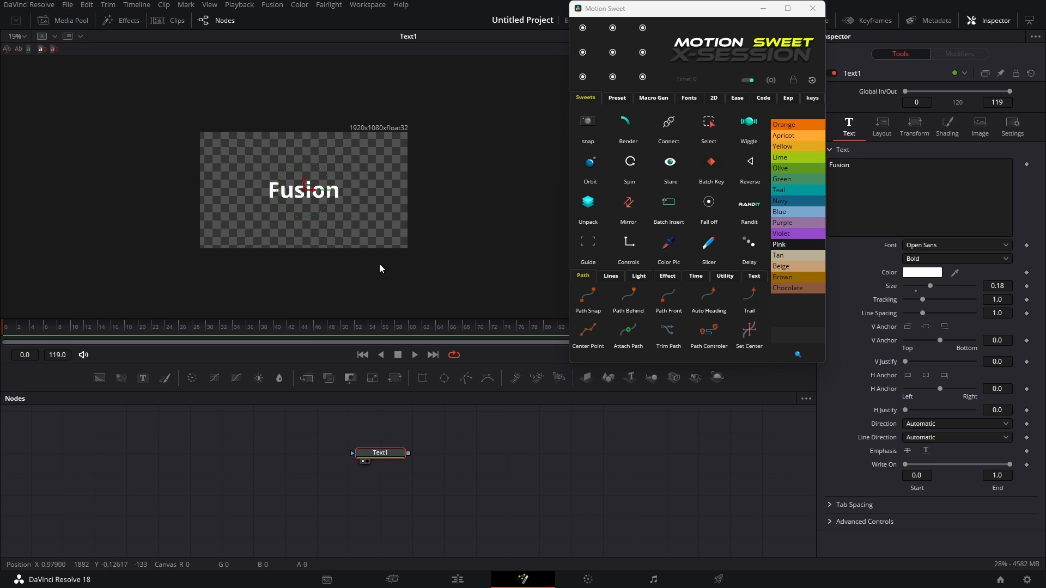
left_click(1026, 286)
left_click(909, 289)
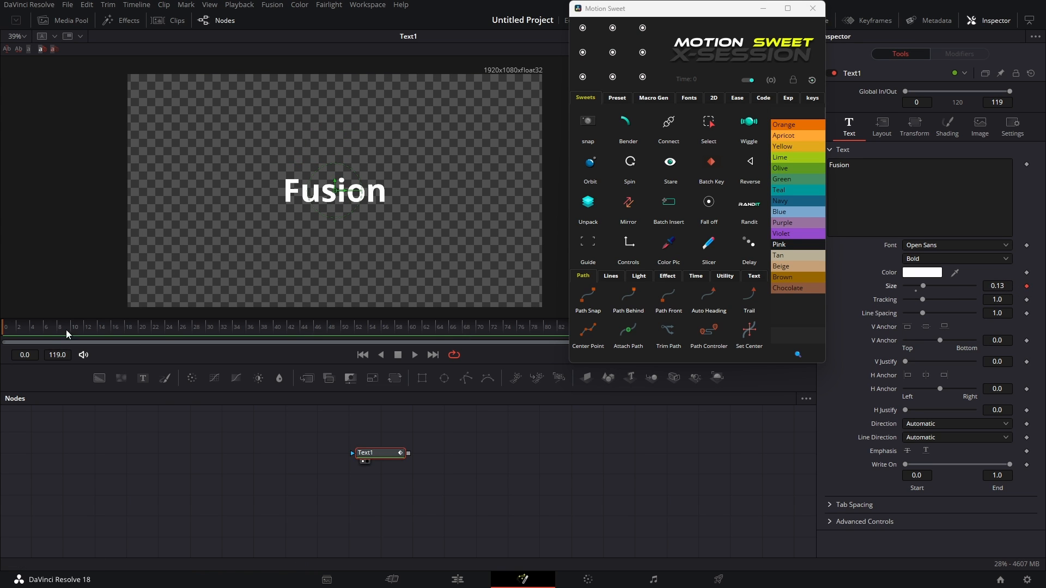
left_click(125, 329)
mouse_move(922, 288)
left_mouse_down()
mouse_move(945, 289)
mouse_move(930, 302)
left_mouse_up()
Step: Keyframe the text's tracking at frames 0 and 18, reaching 1.197 at frame 18, and play the animation
left_click(1027, 300)
left_click(3, 329)
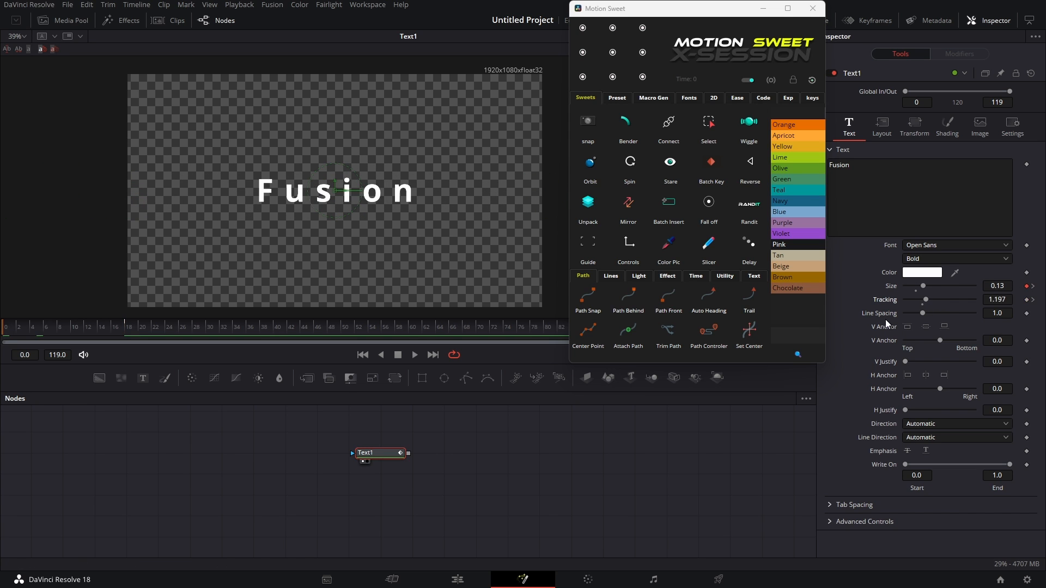
left_click(922, 304)
key("space")
key("space")
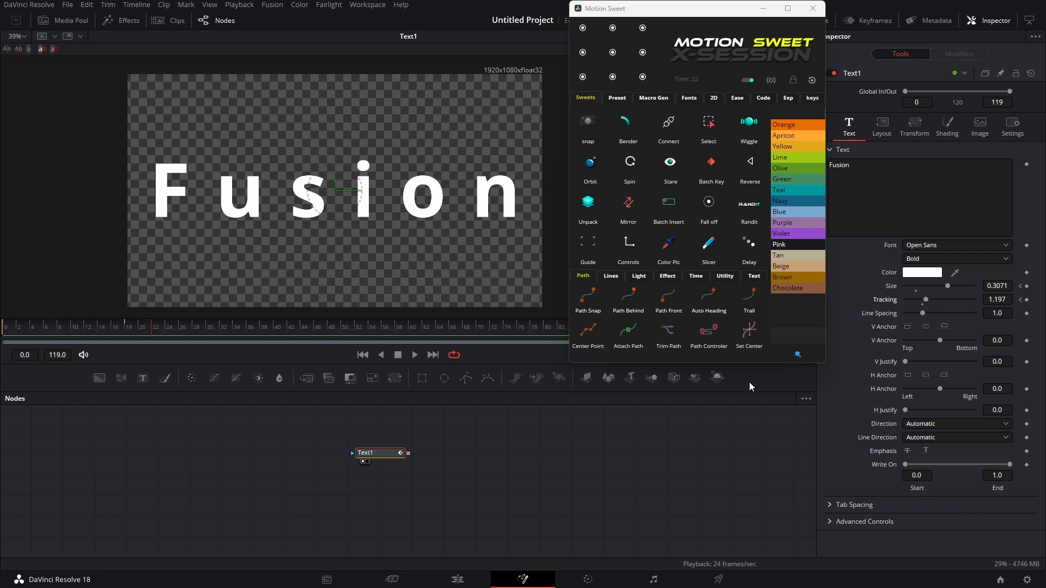
Step: Filter the Inspector to animated parameters only, examine the text, layout and transform categories, and restore the full parameter list
left_click(776, 79)
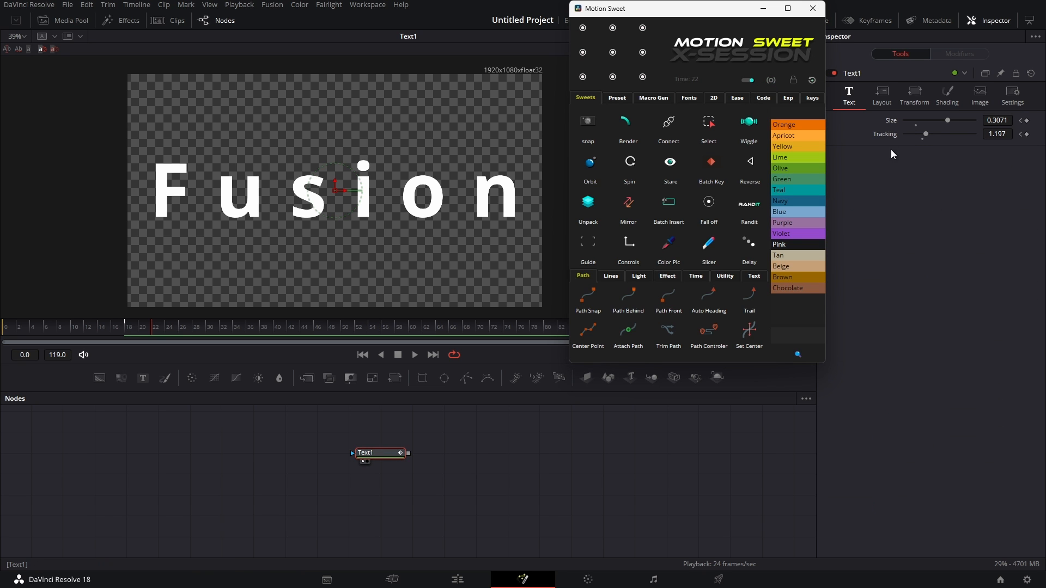
left_click(881, 97)
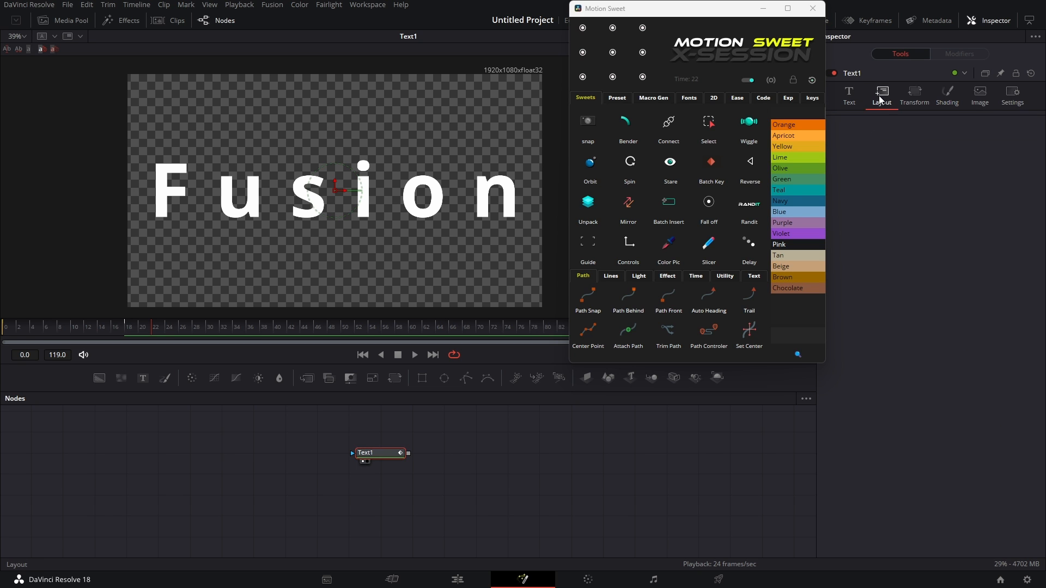
left_click(916, 96)
left_click(940, 91)
left_click(915, 96)
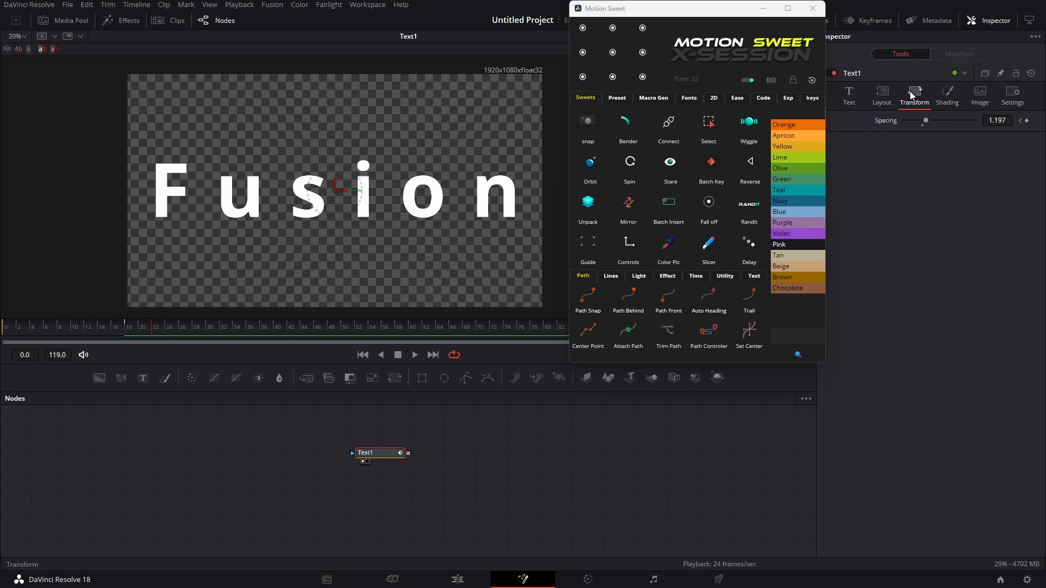
left_click(839, 97)
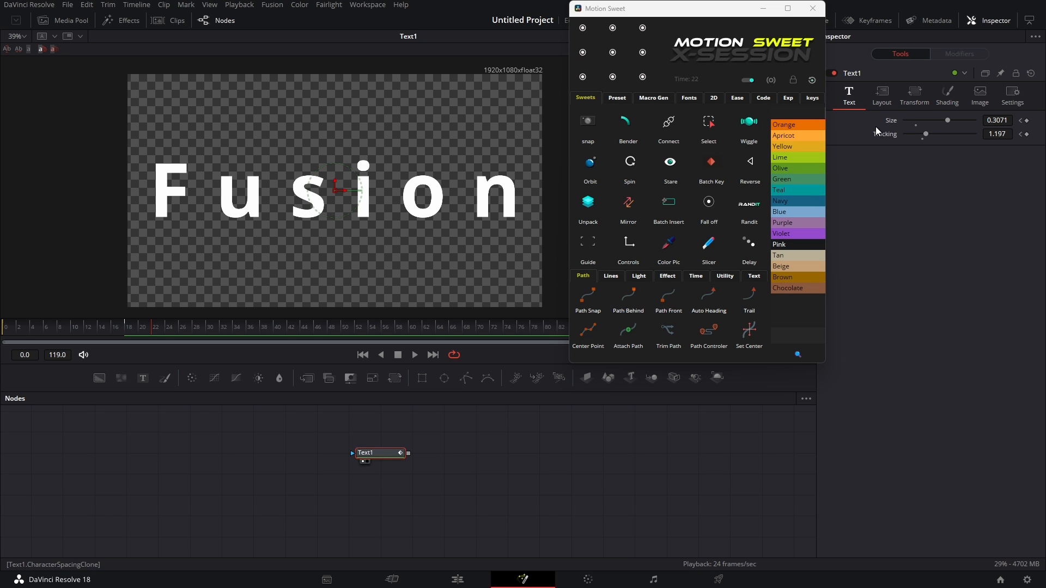
left_click(916, 101)
left_click(851, 99)
left_click(771, 81)
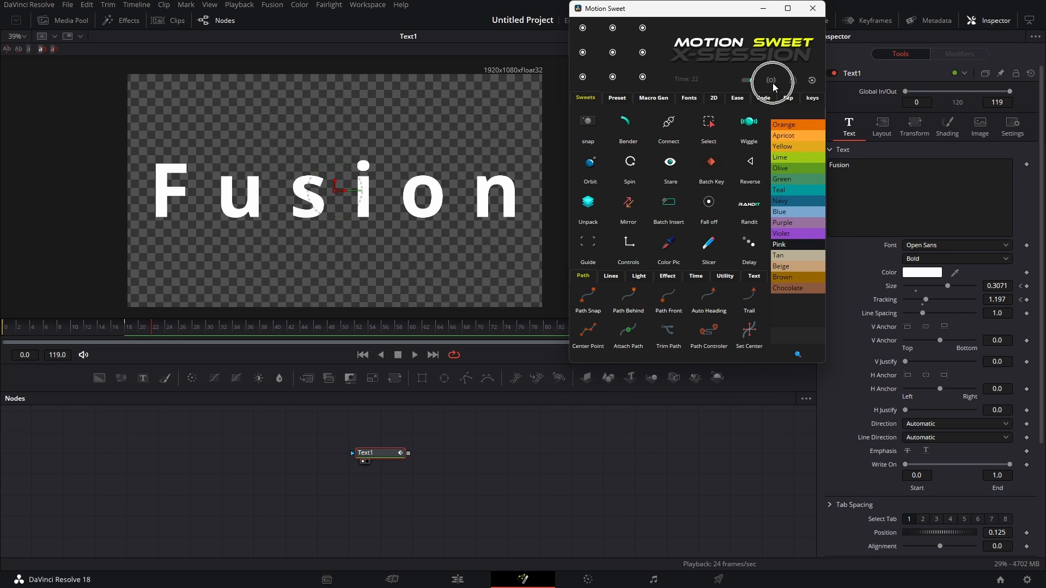
Step: Lock the F, u and s text nodes, and toggle the locks of the s, i, o and n nodes and Merge3 to Merge6
scroll(975, 266, "down", 3)
scroll(973, 275, "up", 3)
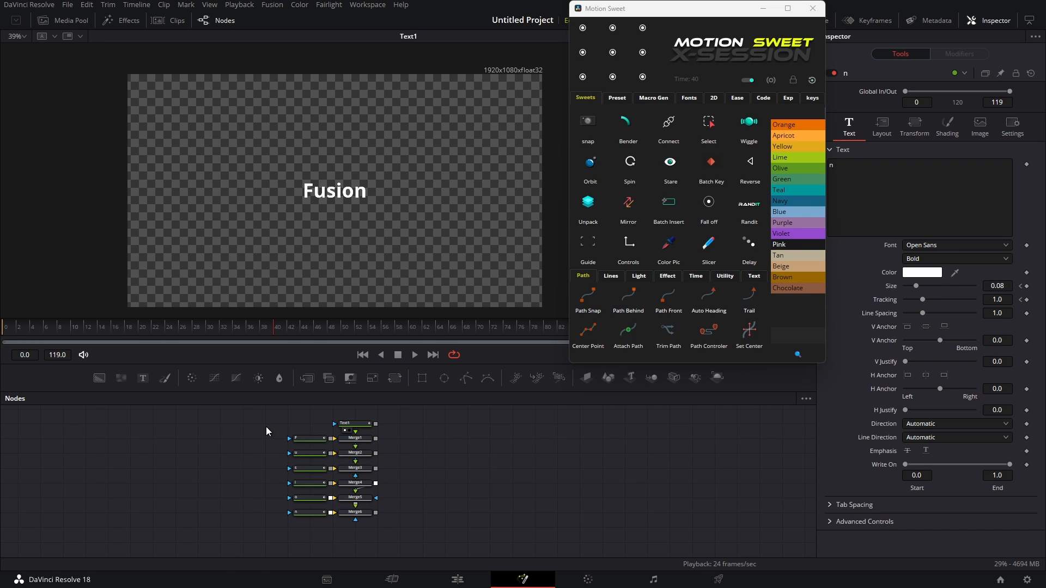
left_click_drag(266, 427, 306, 475)
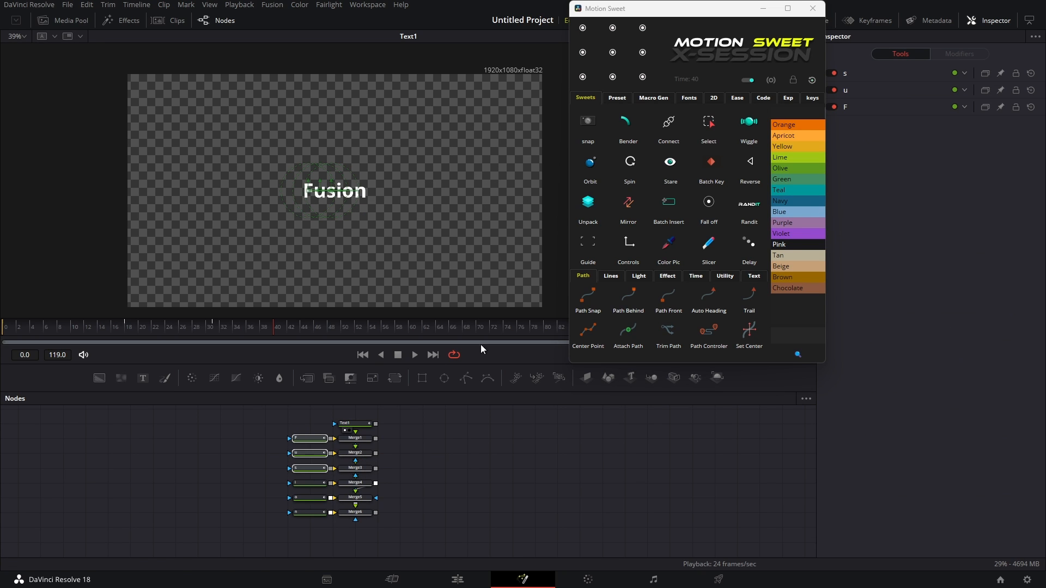
left_click(795, 77)
left_click_drag(243, 467, 388, 535)
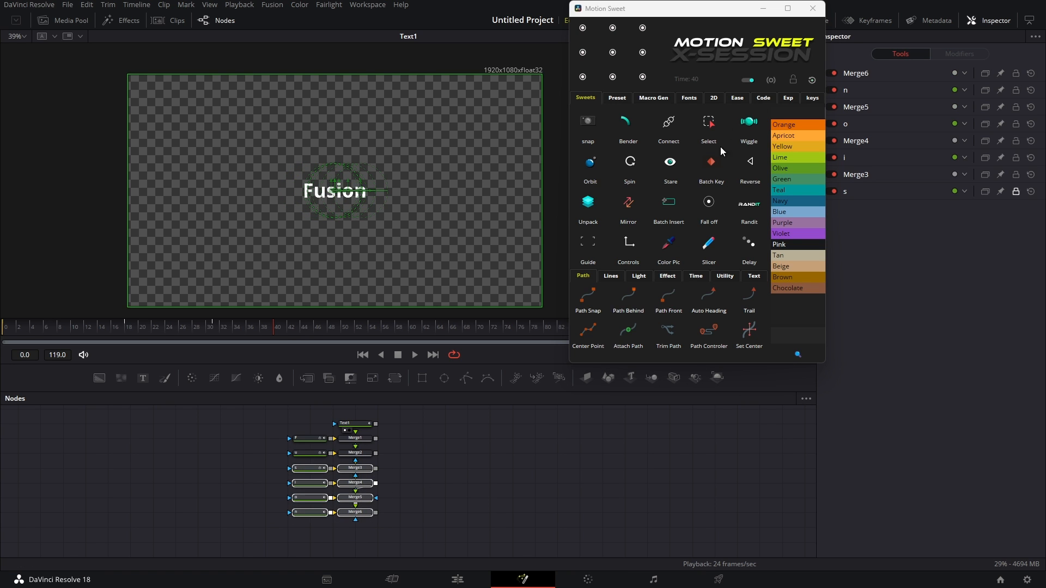
left_click(792, 77)
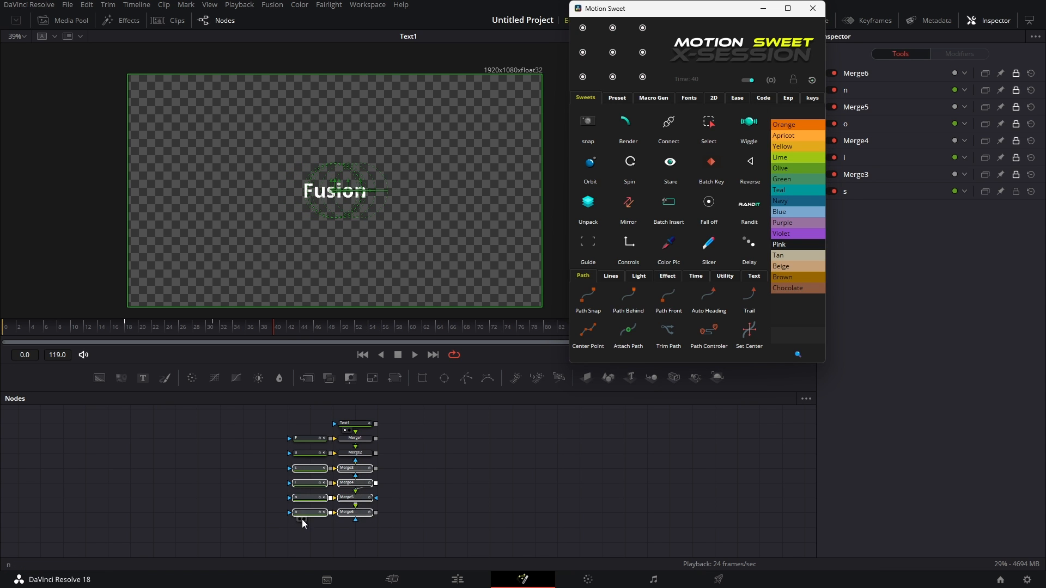
Step: Select the F, u and s text nodes and toggle their locks three times
scroll(316, 437, "up", 2)
left_click_drag(234, 423, 317, 512)
left_click(793, 79)
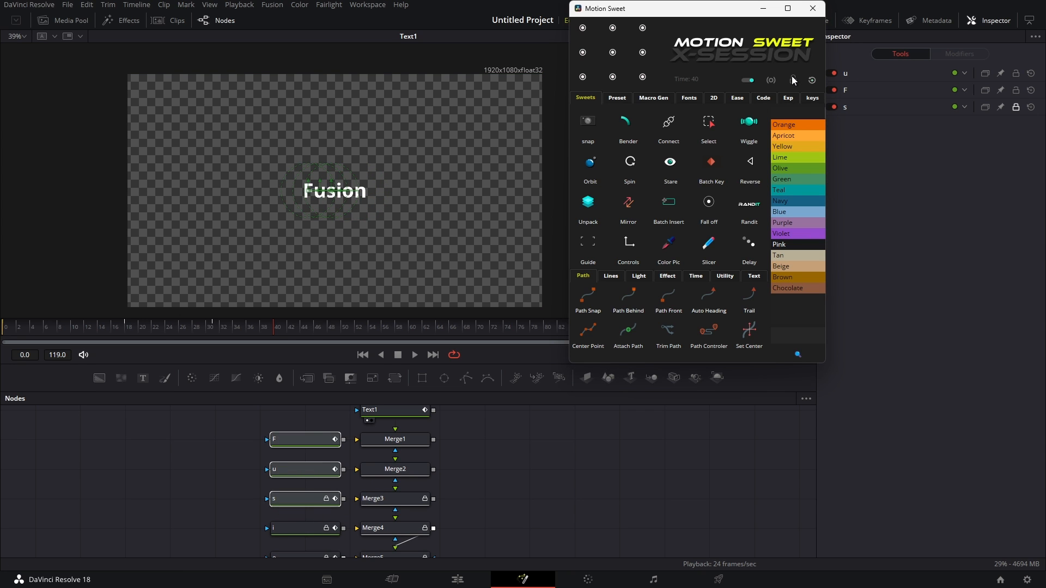
left_click(793, 78)
left_click(792, 78)
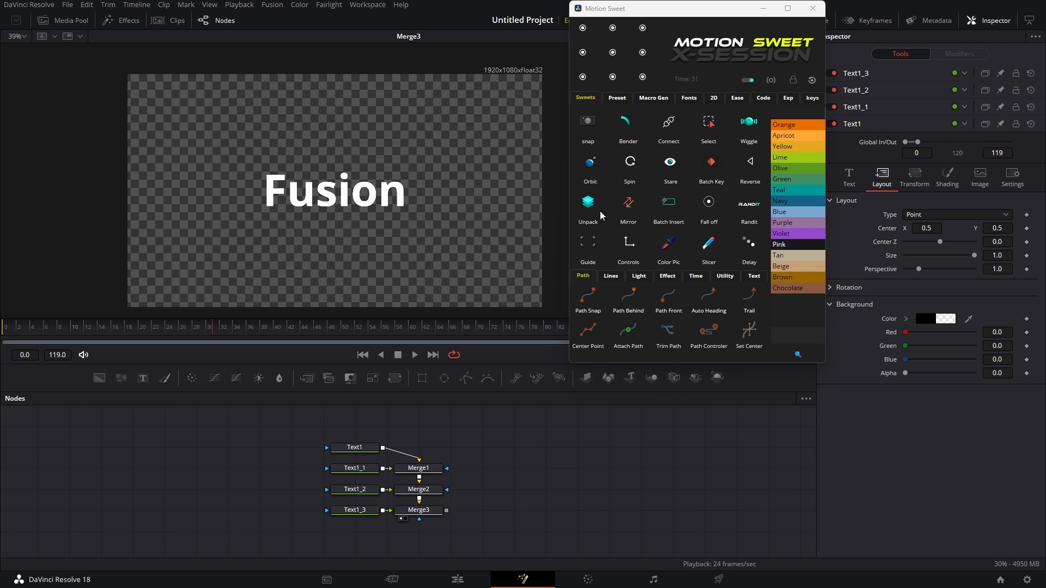
Step: Add a Bender node set to Taper on the Y axis, with 23 subdivisions, amount 0.38, center 0.78 and range minimum 0.278
left_click(626, 124)
left_click_drag(597, 430, 565, 450)
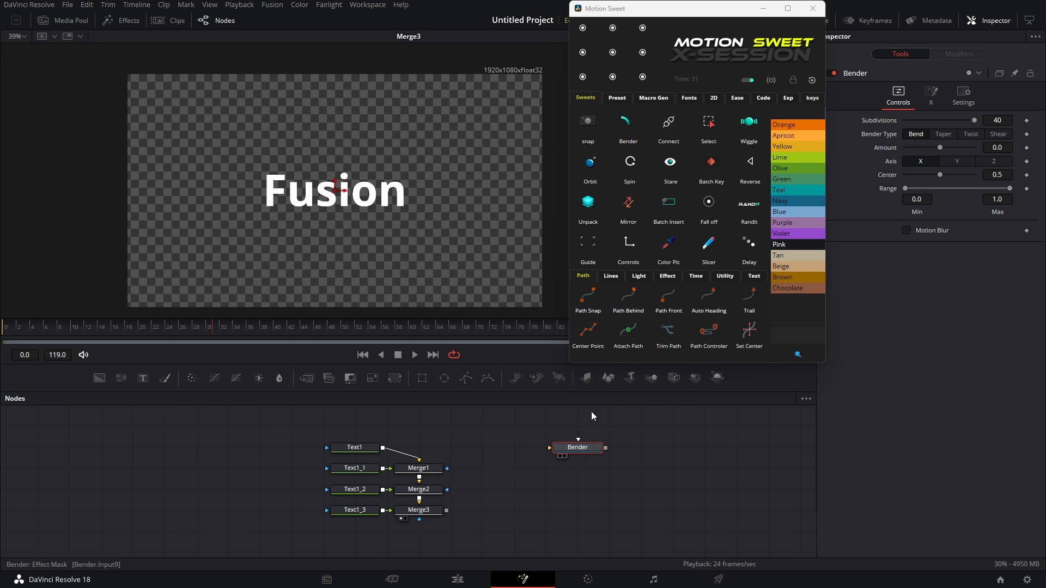
left_click_drag(975, 121, 934, 188)
left_click(947, 136)
left_click(953, 162)
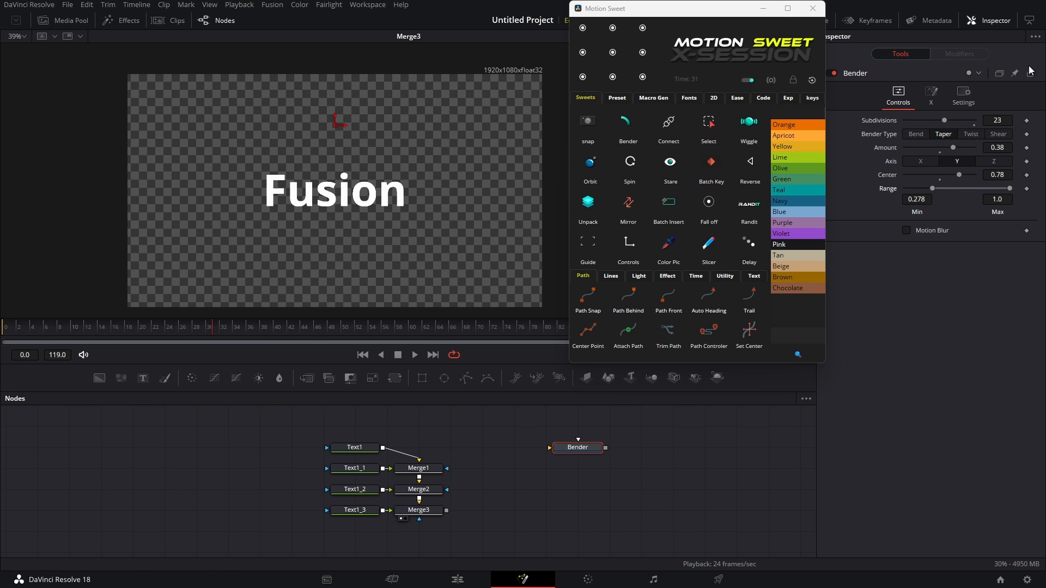
Step: Examine the Text1 node's settings and reset all of the Bender node's parameters to their defaults
left_click(357, 449)
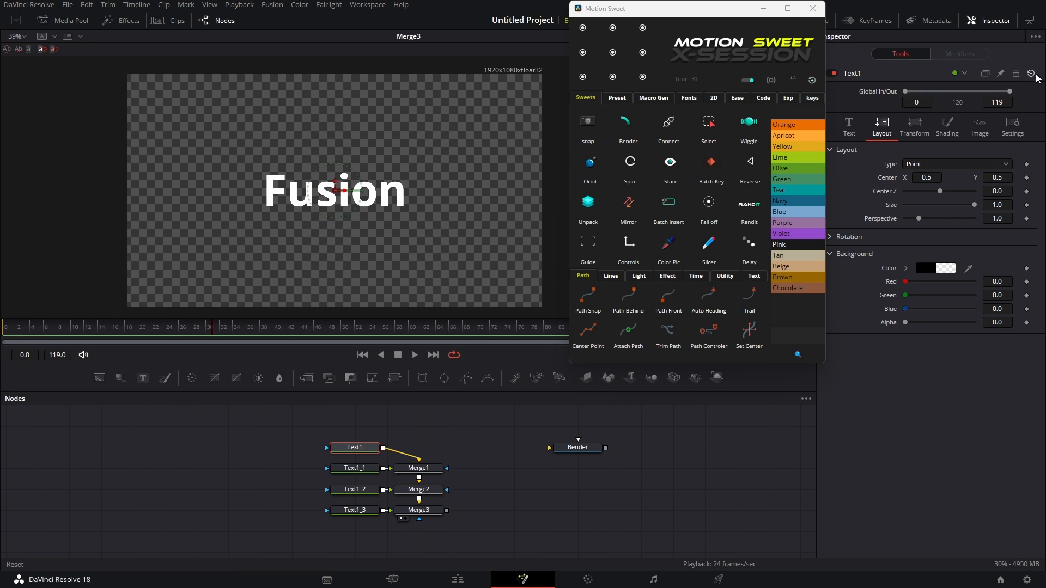
left_click(578, 451)
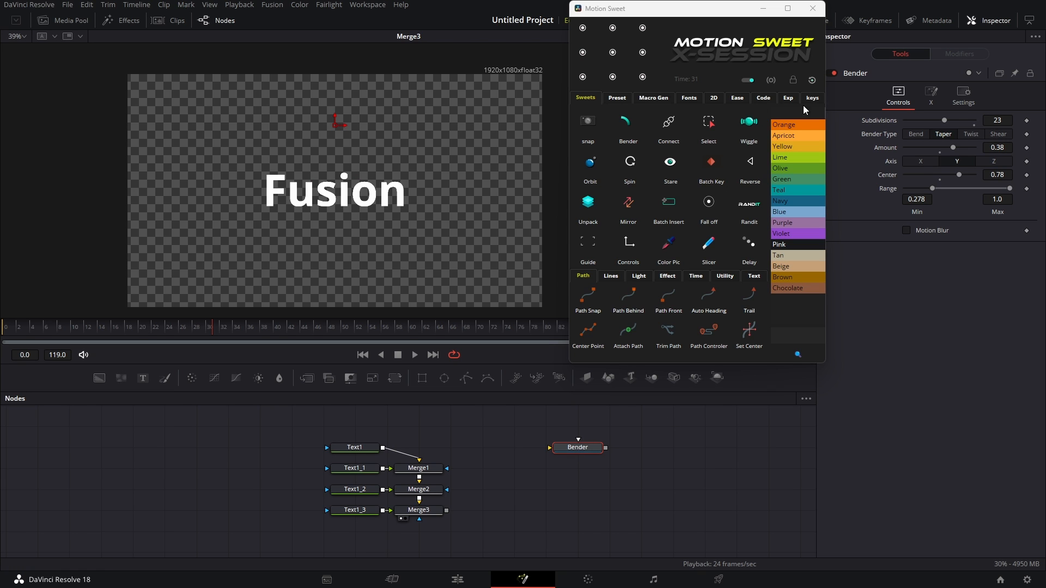
left_click(816, 80)
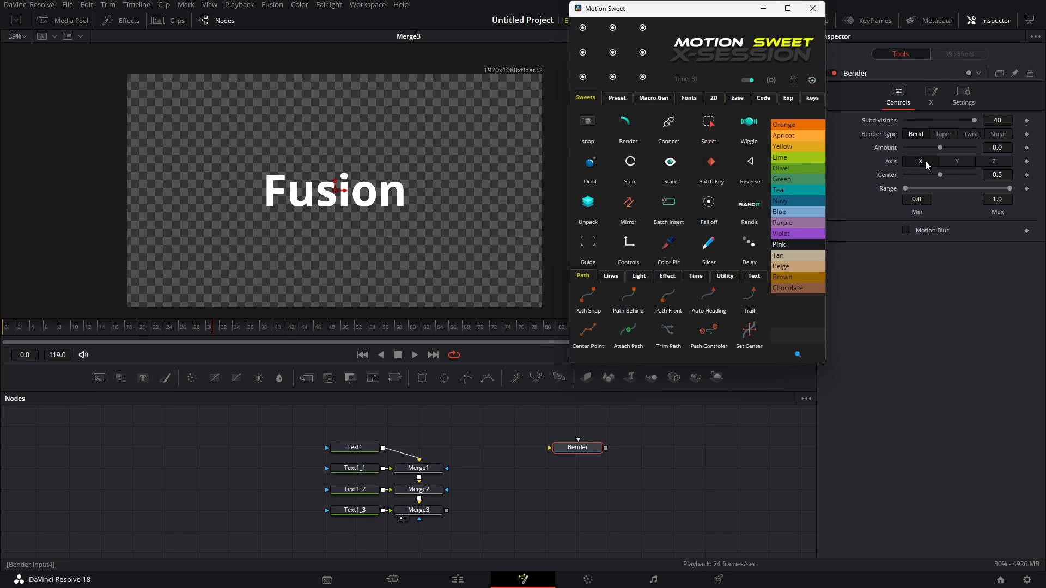
Step: Set the Bender to Twist on the Y axis with amount 0.1 and 30 subdivisions, shift its center, and reset its parameters
left_click(954, 160)
left_click(957, 148)
left_click(966, 133)
left_click(956, 120)
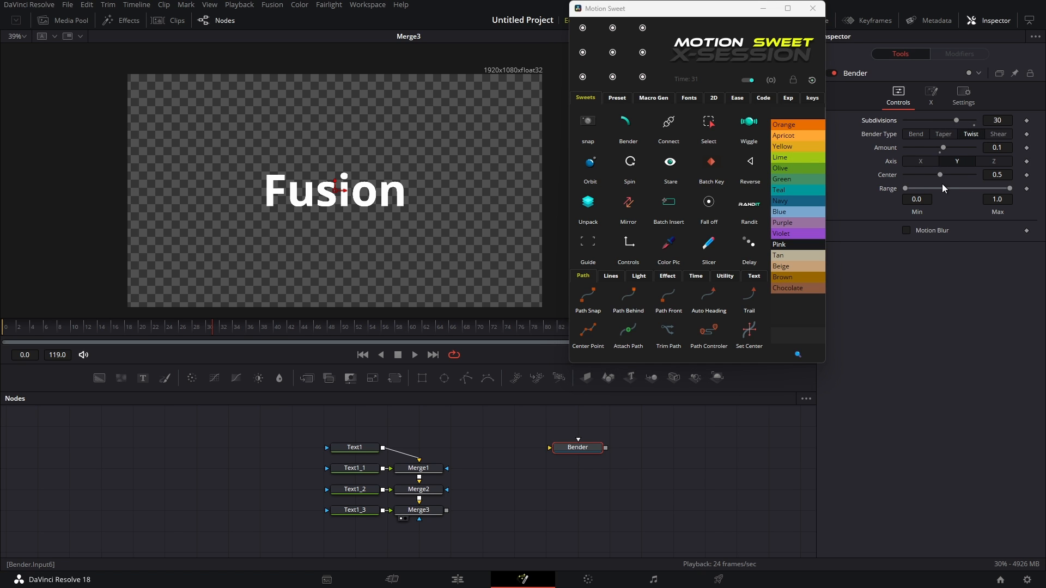
left_click_drag(940, 175, 947, 174)
left_click(812, 81)
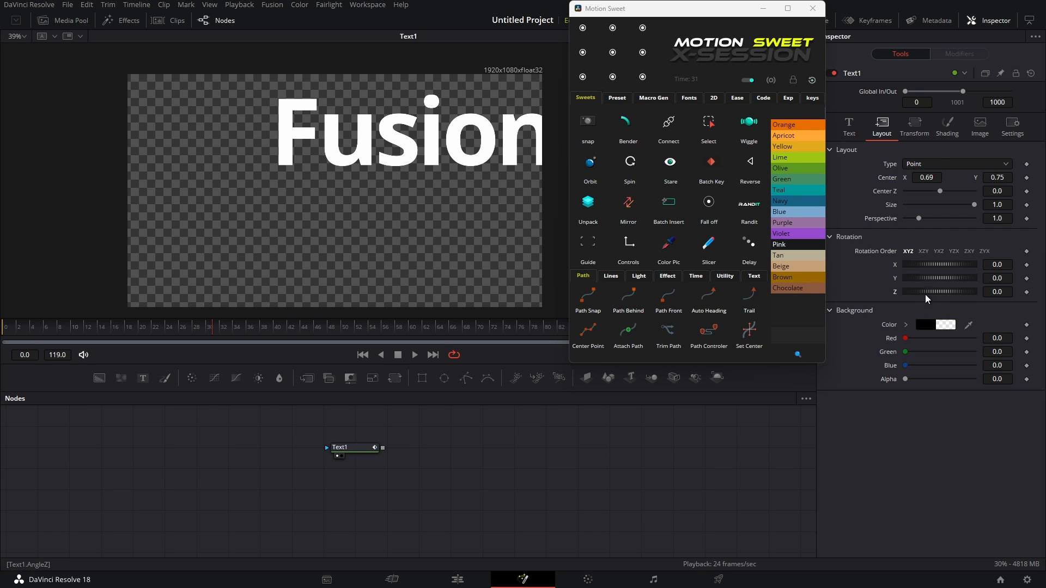
Step: Rotate the Text1 layout to about 44.3 degrees in Z and -57.4 degrees in Y
mouse_move(925, 292)
left_mouse_down()
mouse_move(934, 293)
mouse_move(927, 279)
left_mouse_up()
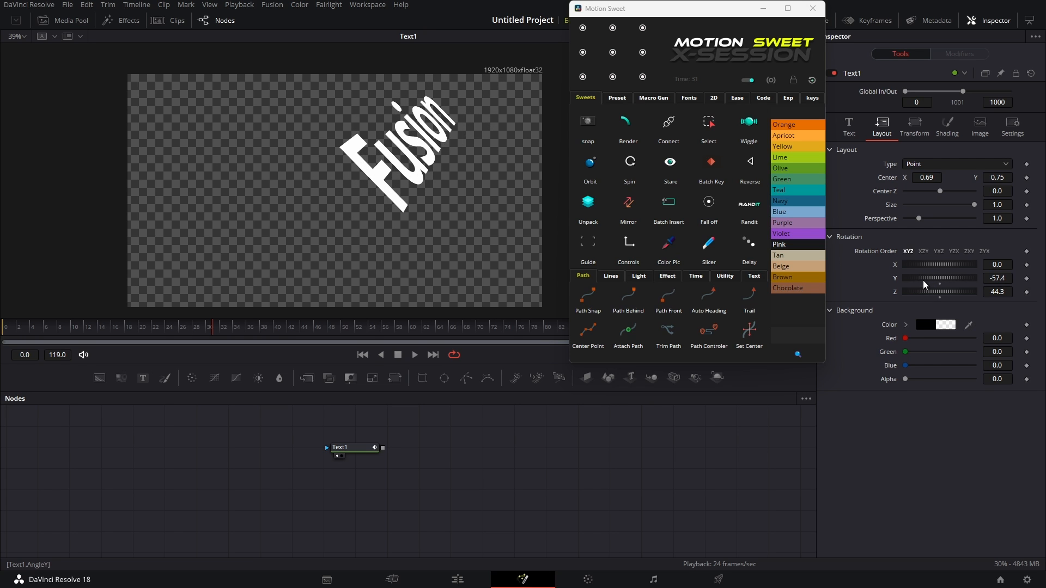
left_click(357, 453)
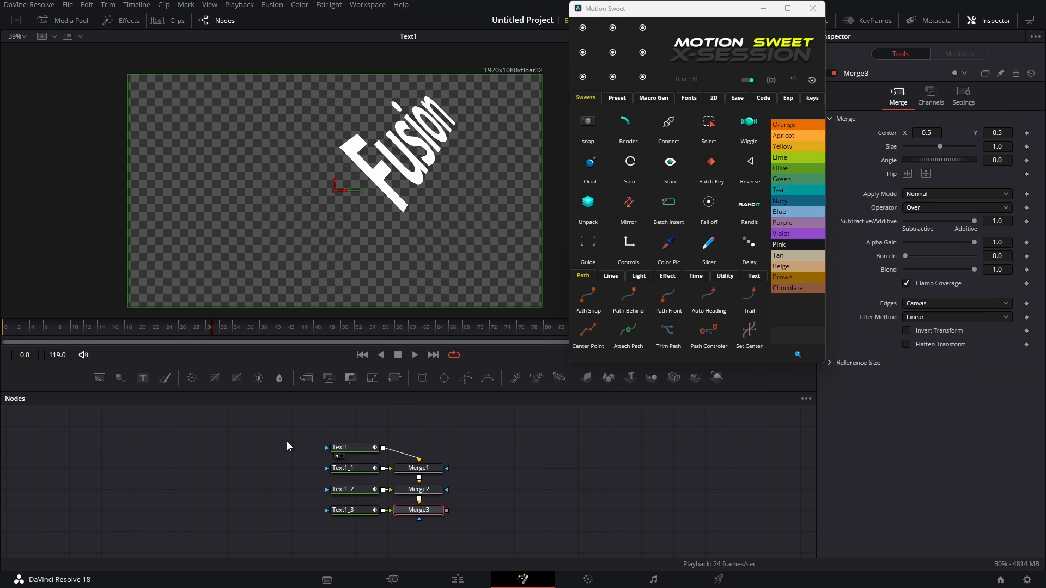
Step: Select all four text nodes, set Text1_3's line spacing to about 2.142, adjust its tracking, and reset the selected nodes
left_click_drag(288, 444, 364, 527)
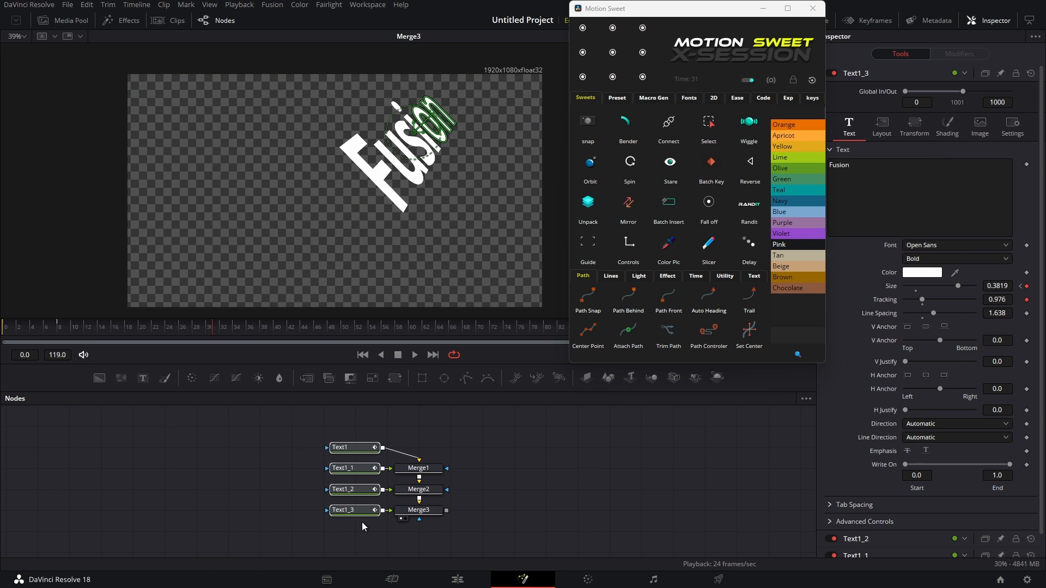
mouse_move(913, 295)
left_mouse_down()
mouse_move(926, 296)
mouse_move(925, 309)
left_mouse_up()
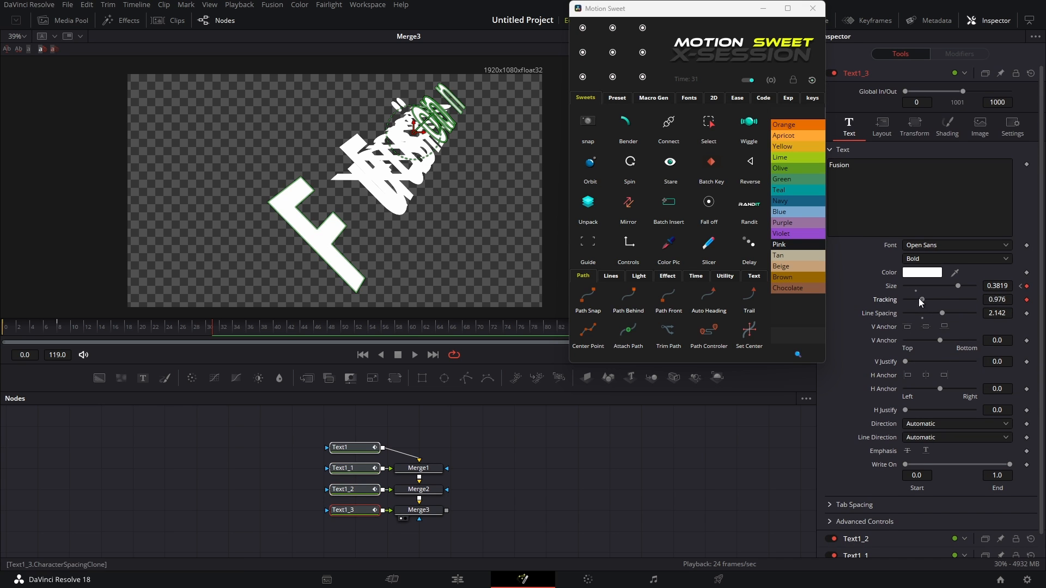
left_click_drag(919, 300, 926, 299)
left_click(812, 83)
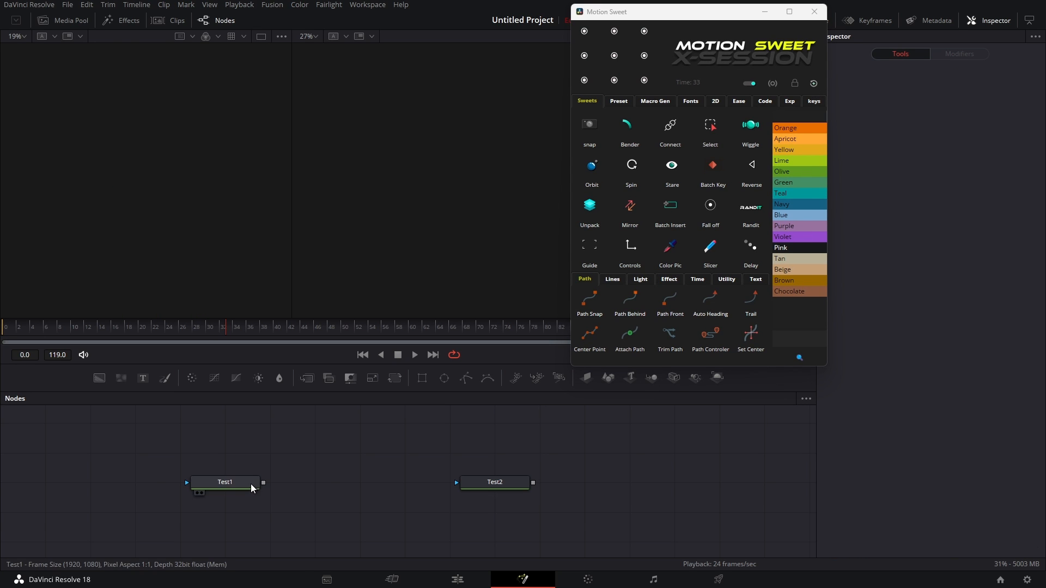
Step: Show the Test1 node in the first viewer and the Test2 node in the second viewer
left_click_drag(251, 483, 196, 237)
scroll(198, 228, "up", 2)
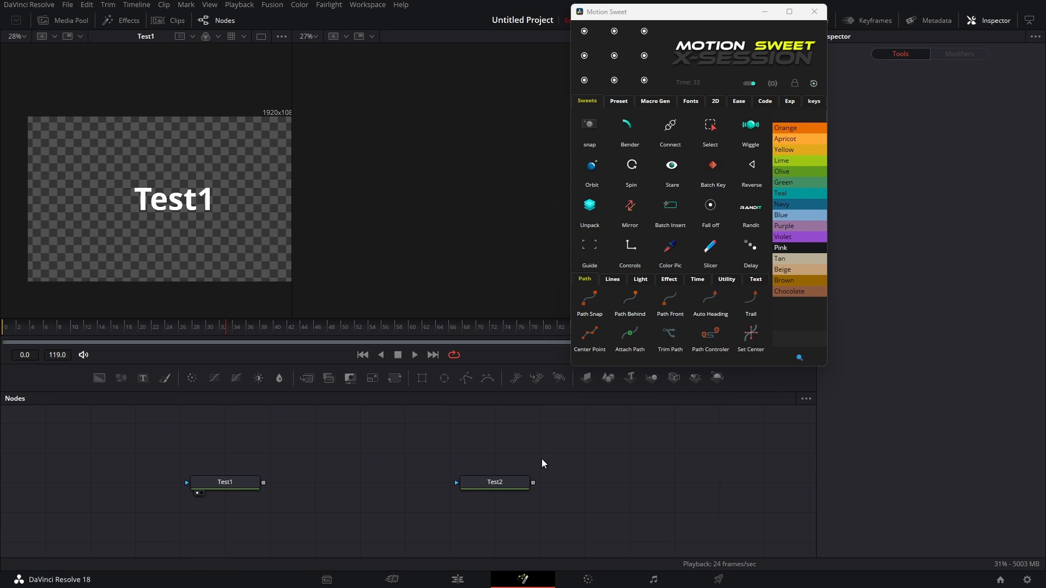
left_click_drag(497, 483, 470, 233)
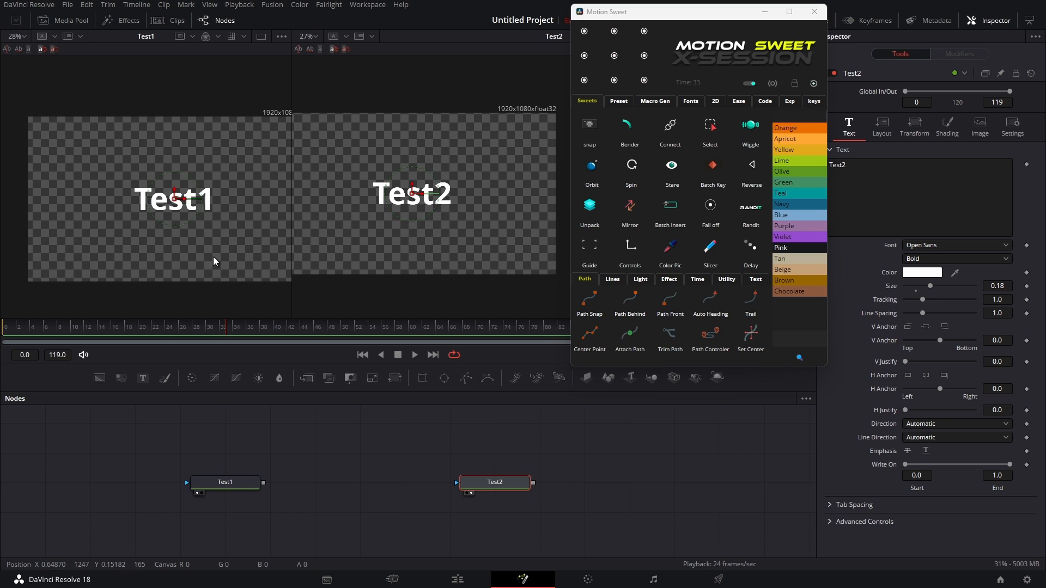
left_click(396, 443)
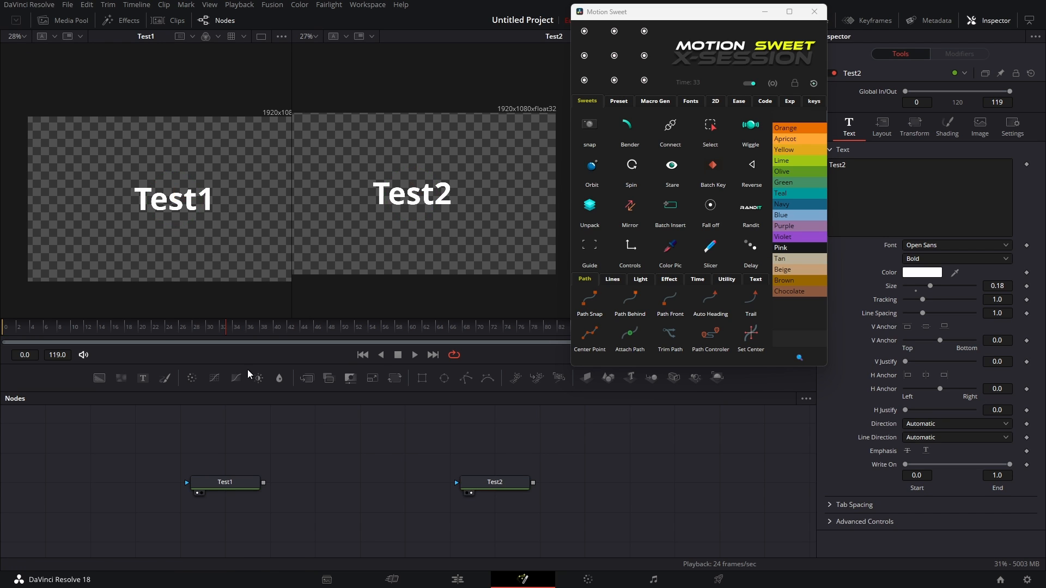
Step: Save a snapshot of Test1 as test1 in the motion sweet example folder, and check the image in File Explorer
left_click(596, 125)
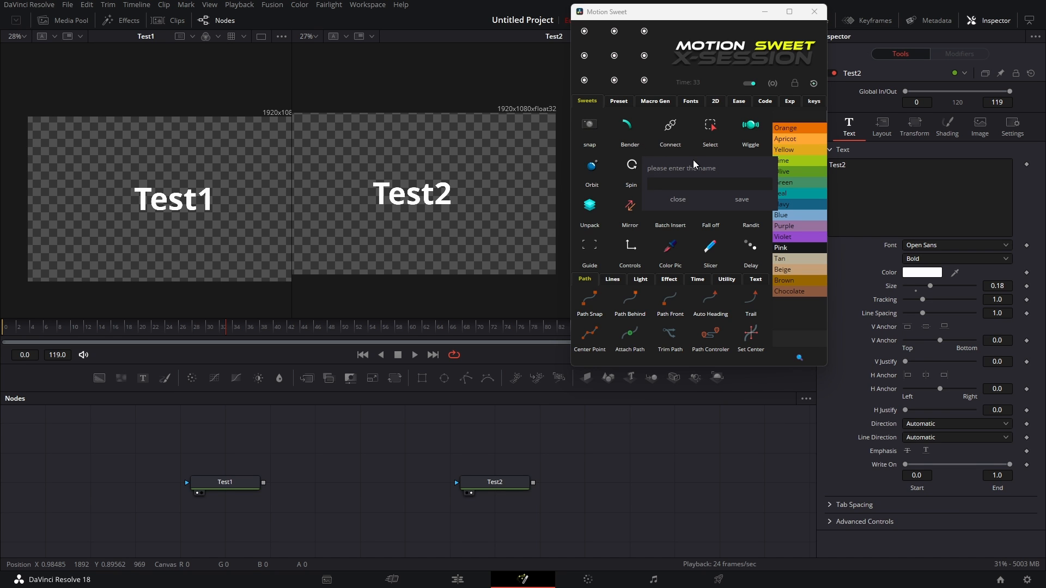
type("test1")
left_click(740, 203)
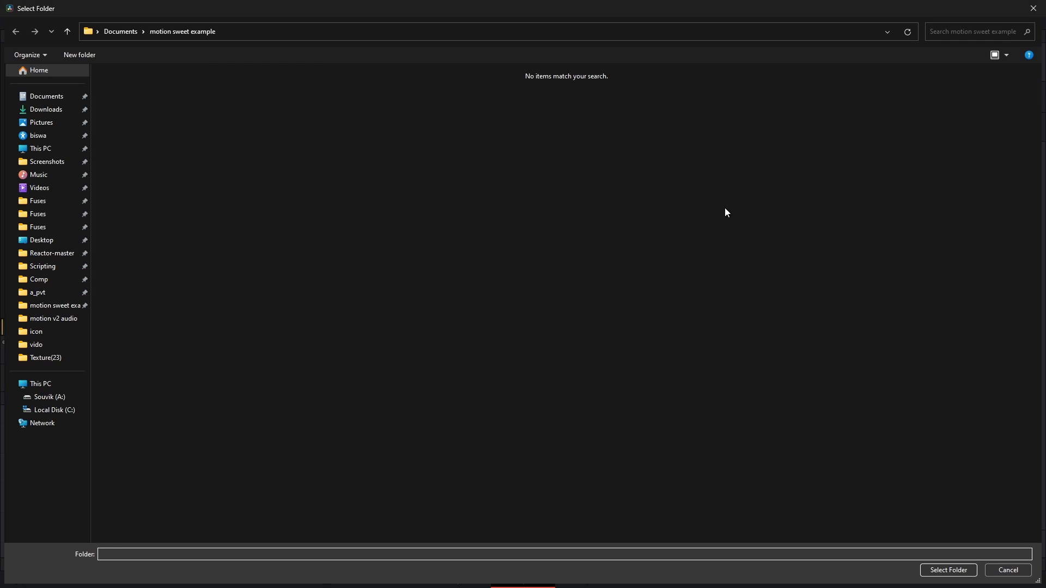
left_click(65, 308)
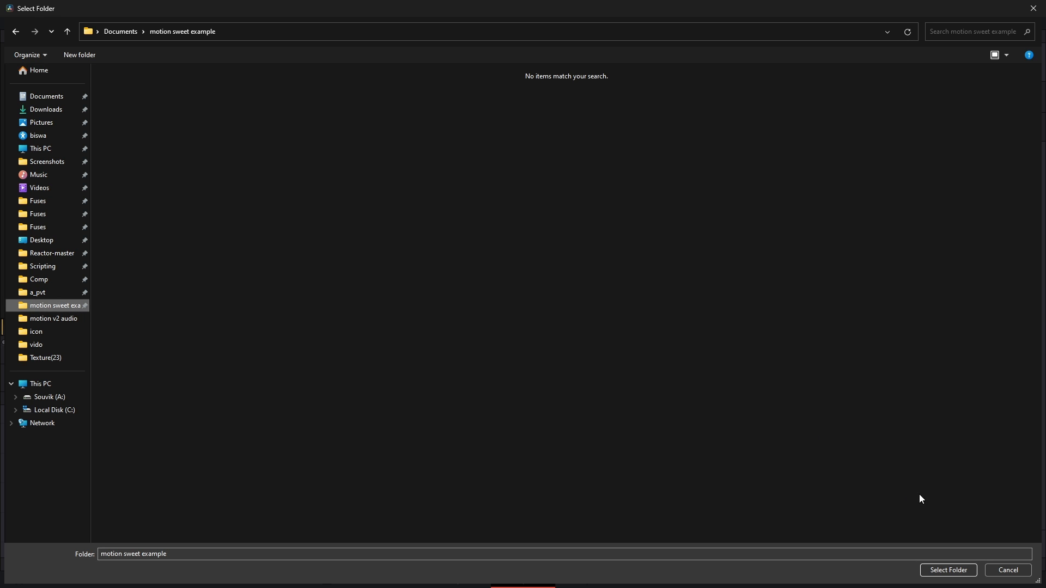
left_click(932, 571)
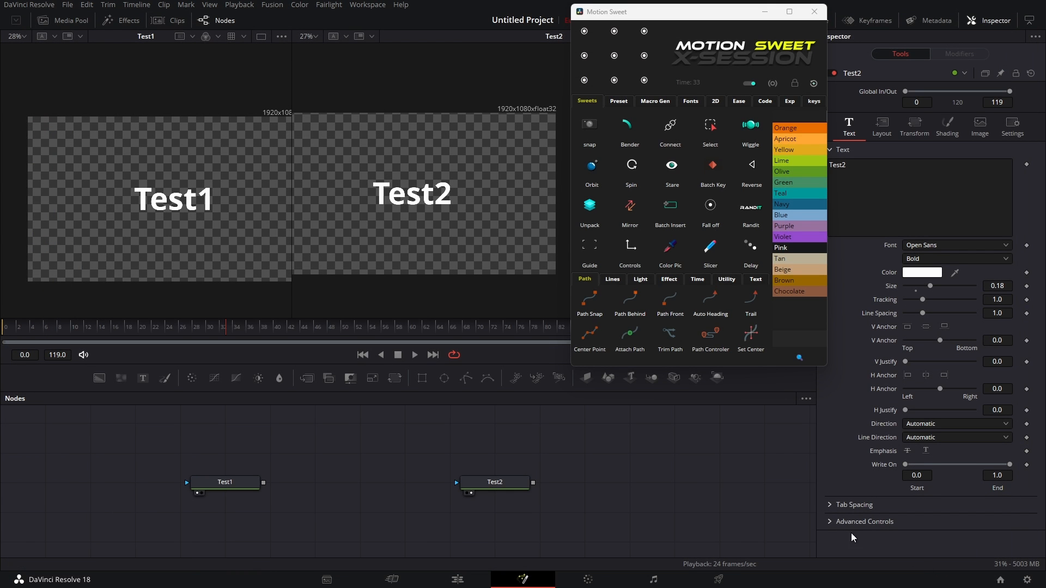
key("super")
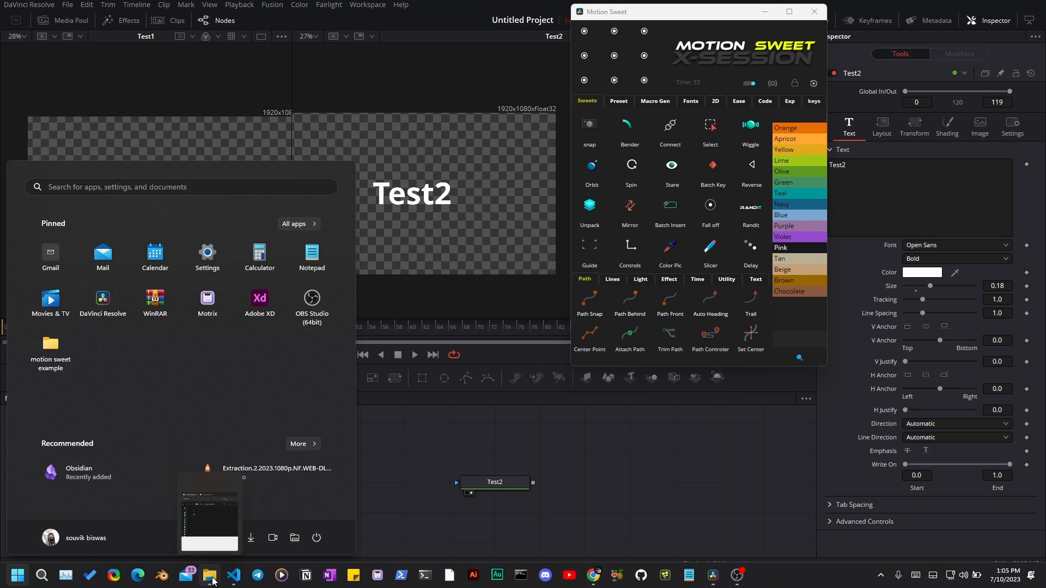
left_click(210, 577)
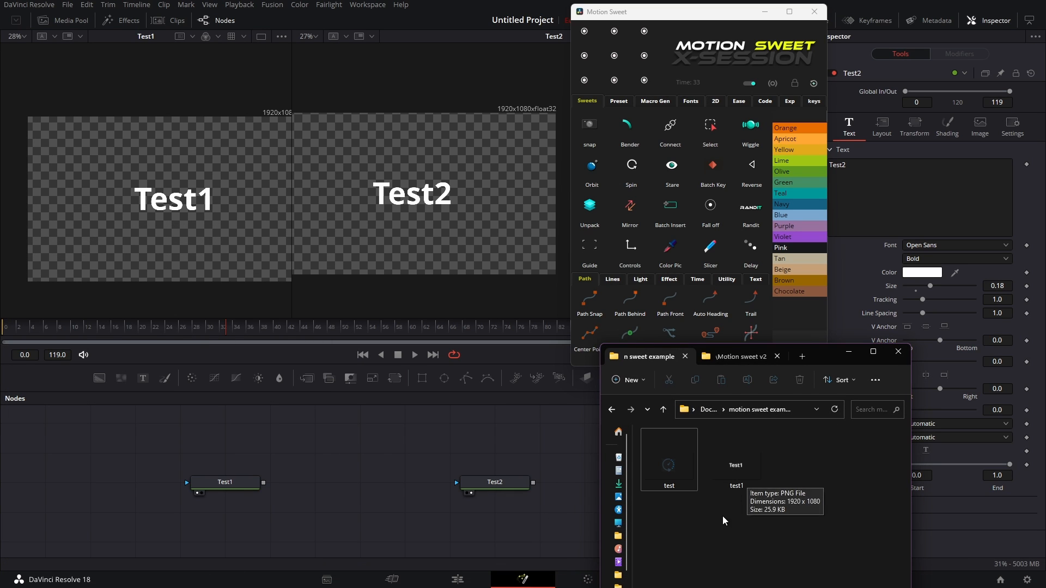
Step: Save a snapshot of the second viewer showing Test2 under the name test2
left_click(436, 202)
left_click(586, 125)
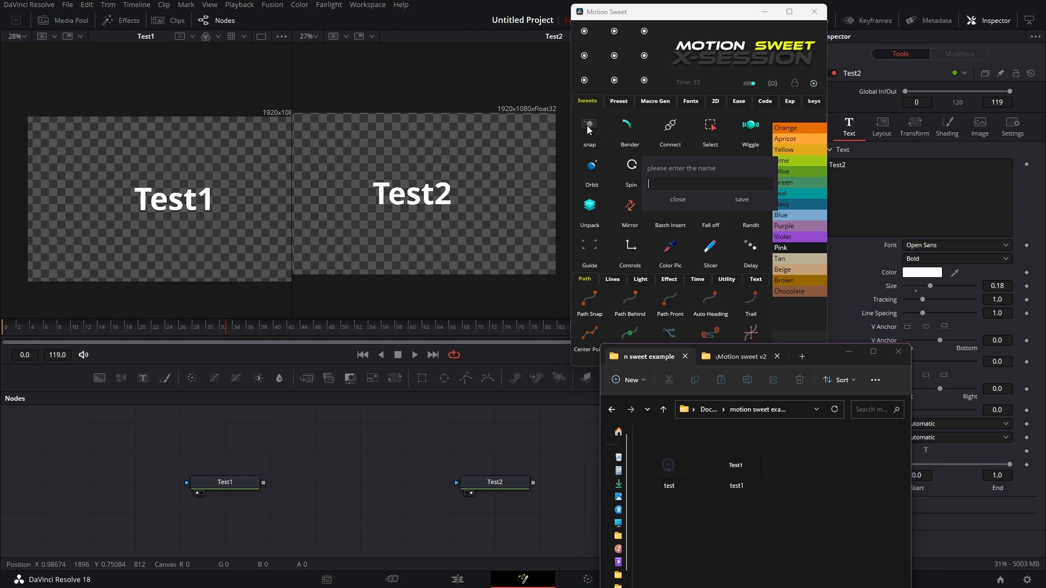
type("test2")
left_click(743, 200)
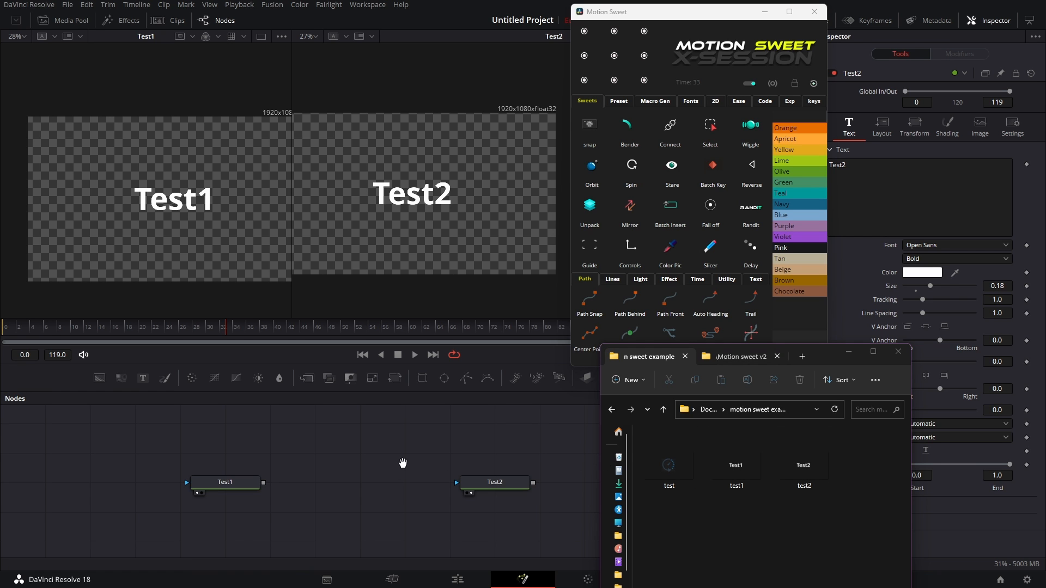
Step: Add a Fast Noise node, show it in the first viewer, and set its Color 2 to bright red
left_click_drag(403, 463, 345, 464)
left_click_drag(121, 378, 139, 198)
left_click(914, 127)
left_click(905, 272)
left_click_drag(981, 297, 989, 283)
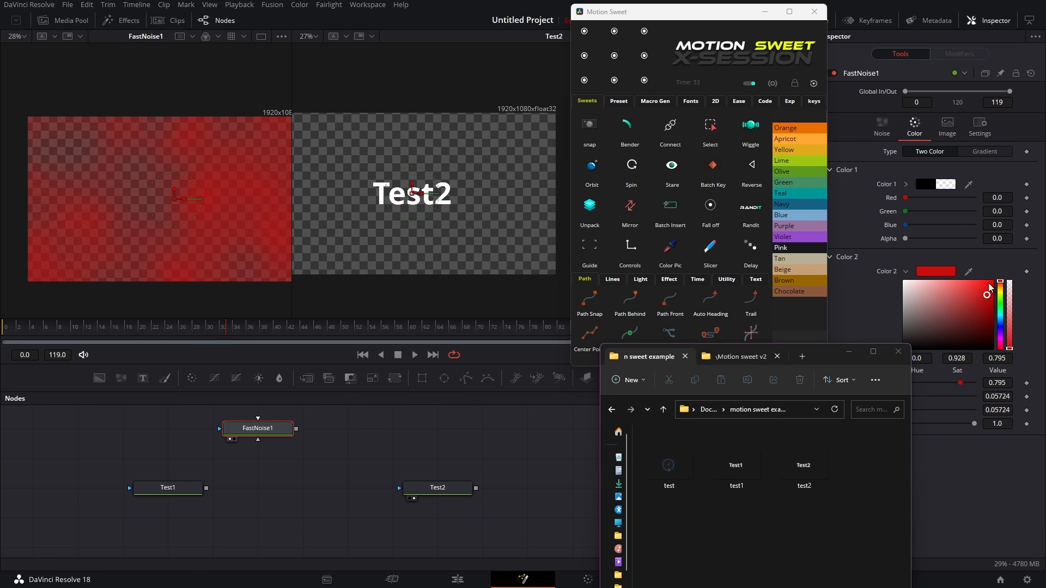
left_click_drag(226, 230, 186, 238)
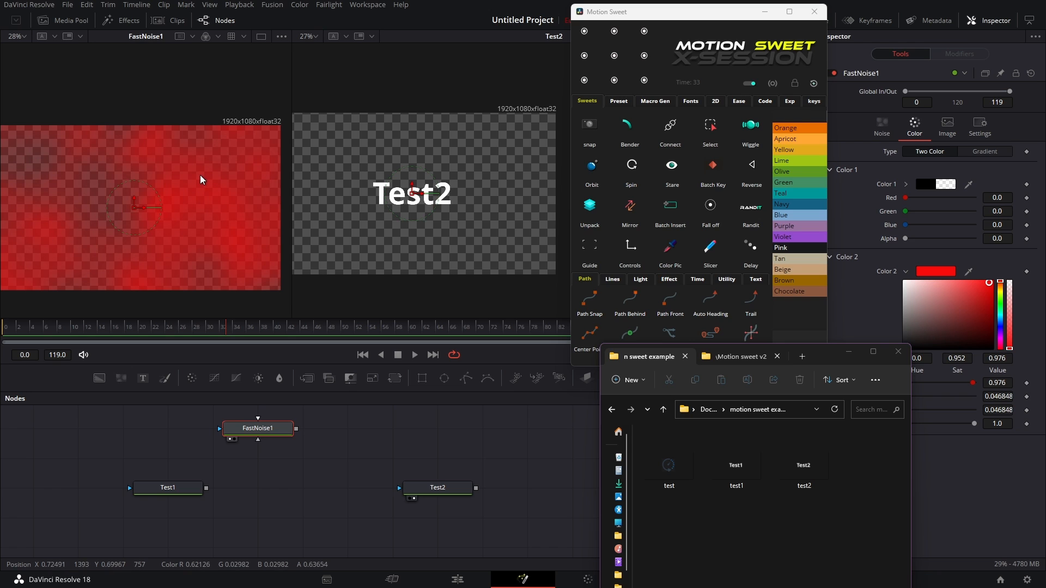
Step: Save a snapshot of the fast noise named fast noise copy, and show the imported fast_noise_copy node in the second viewer
left_click(591, 126)
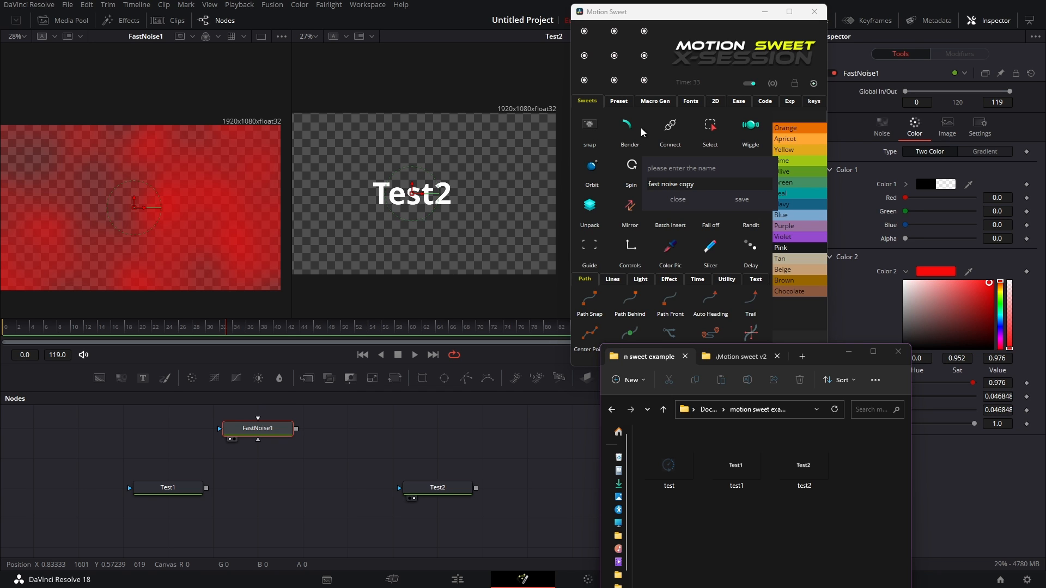
left_click(750, 202)
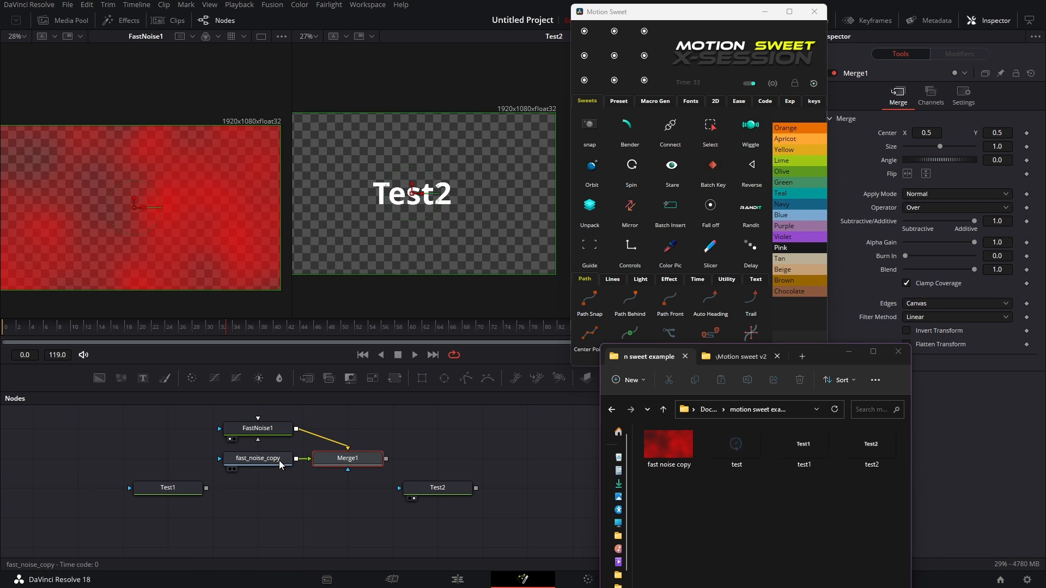
left_click(271, 461)
left_click_drag(270, 461, 466, 169)
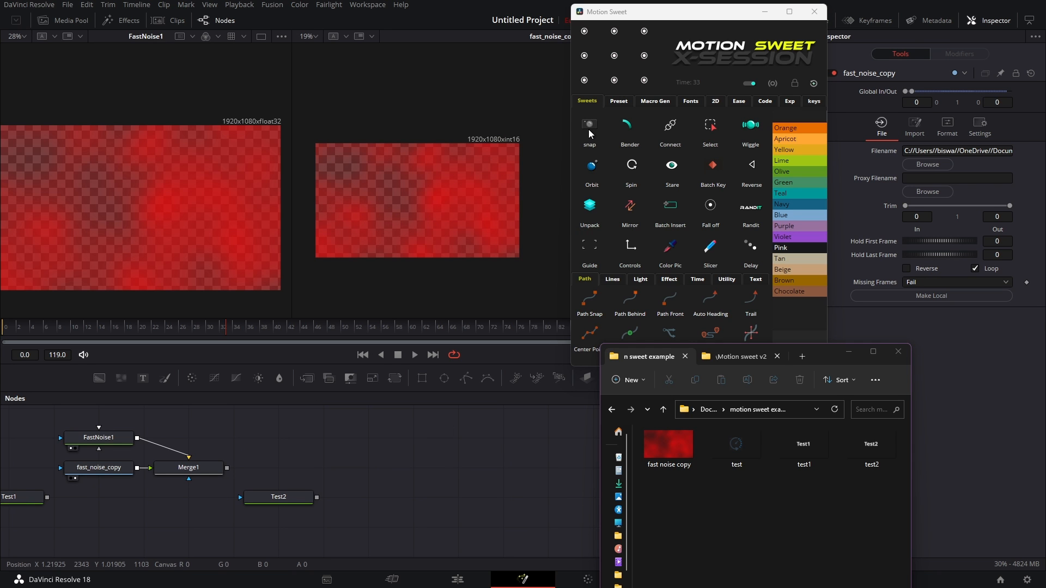
Step: Choose motion sweet example as the folder for another viewer snapshot, and minimise the File Explorer window
left_click(590, 125)
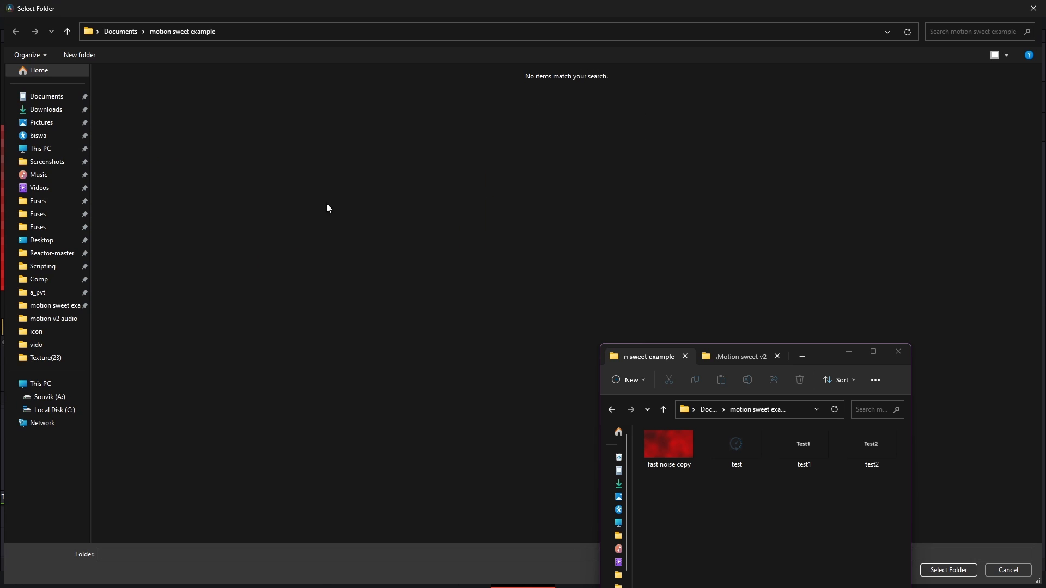
left_click(60, 311)
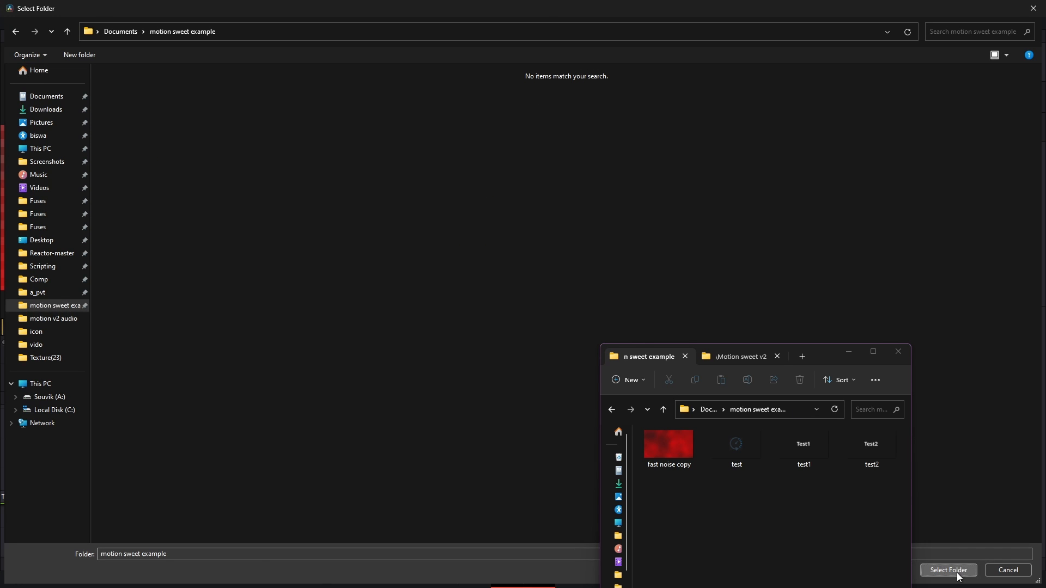
left_click(951, 570)
left_click(851, 354)
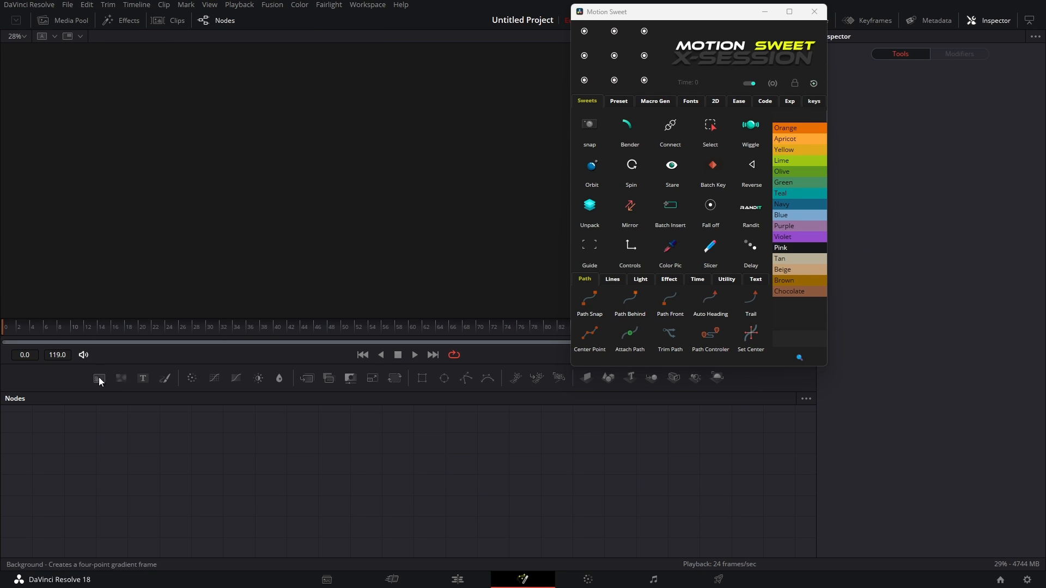
Step: Mask a Background node with a thin horizontal Rectangle across the frame, and append a Bender node shown in the viewer
left_click_drag(362, 214, 438, 221)
left_click_drag(450, 455, 234, 478)
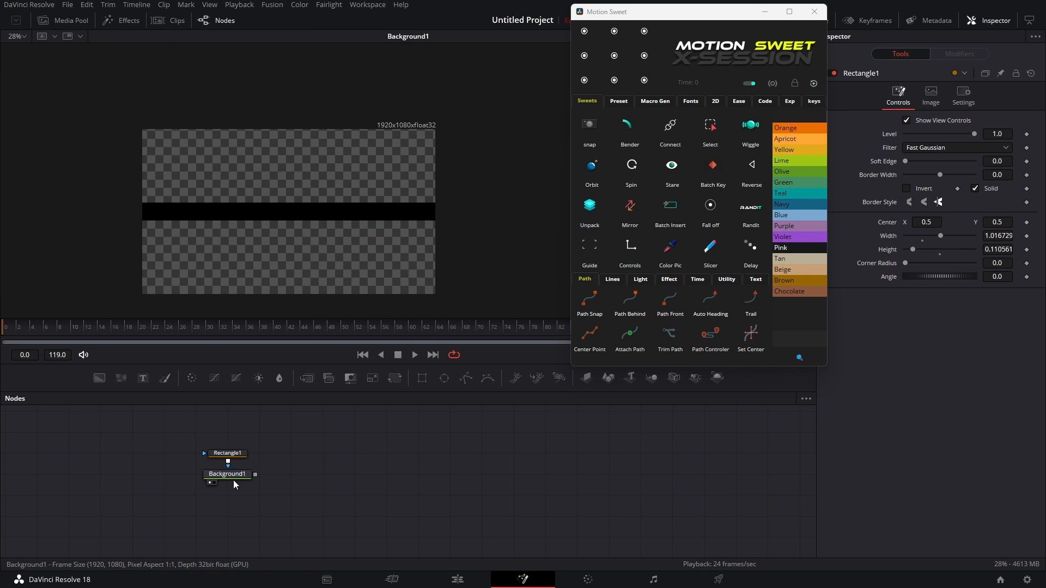
left_click(628, 127)
left_click_drag(303, 474, 370, 206)
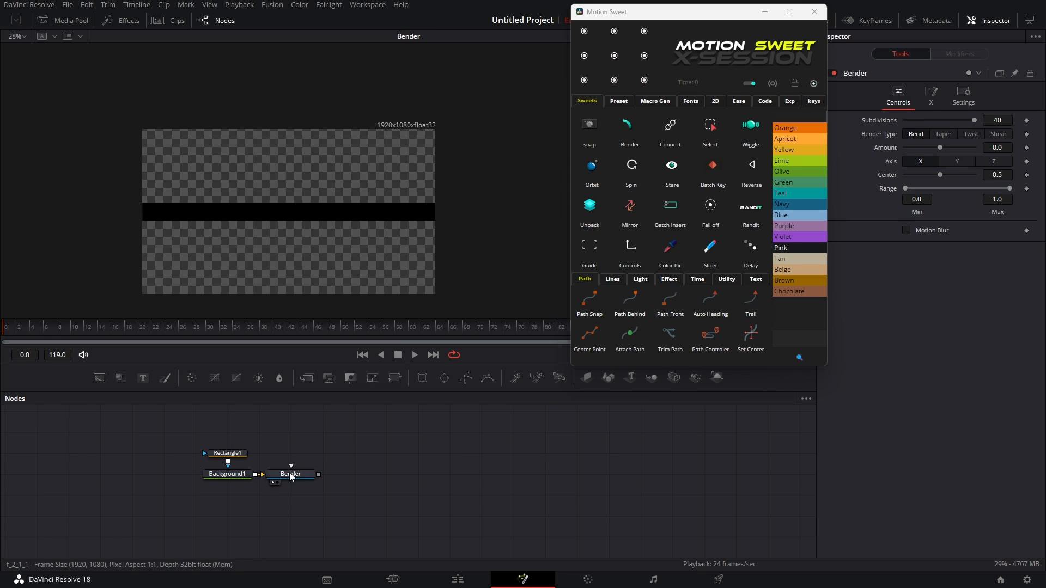
Step: Set the Bender's Center to 0.0 and its Amount to -0.06
left_click_drag(938, 174, 876, 181)
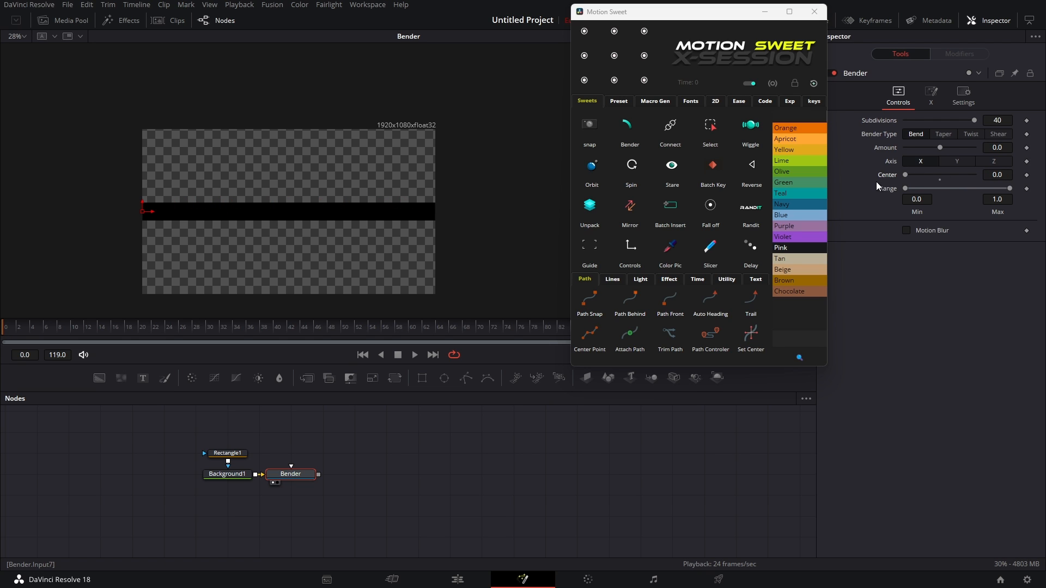
left_click_drag(938, 174, 878, 181)
mouse_move(940, 147)
left_mouse_down()
mouse_move(956, 146)
mouse_move(940, 145)
left_mouse_up()
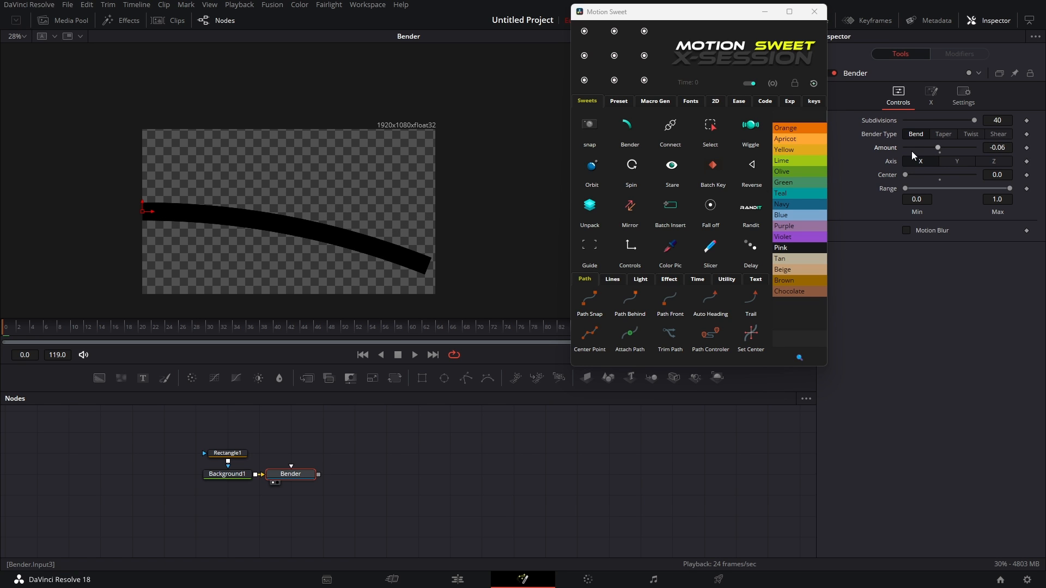
Step: Shorten the rectangle to about 0.36 wide at the frame's left edge, and set the Bender's Amount to 0.19 and Center to 0.354
left_click(232, 454)
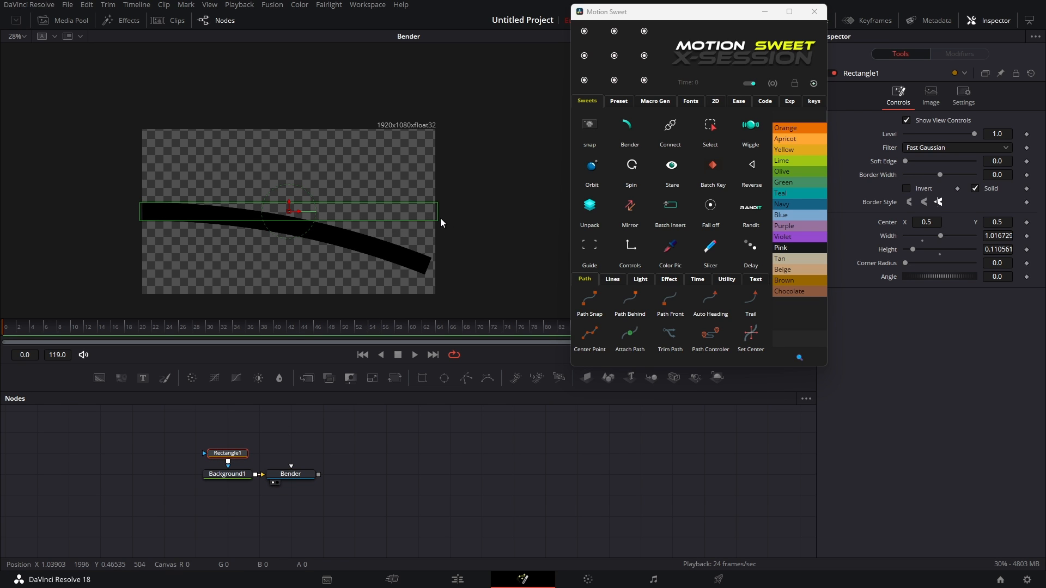
left_click_drag(437, 218, 203, 208)
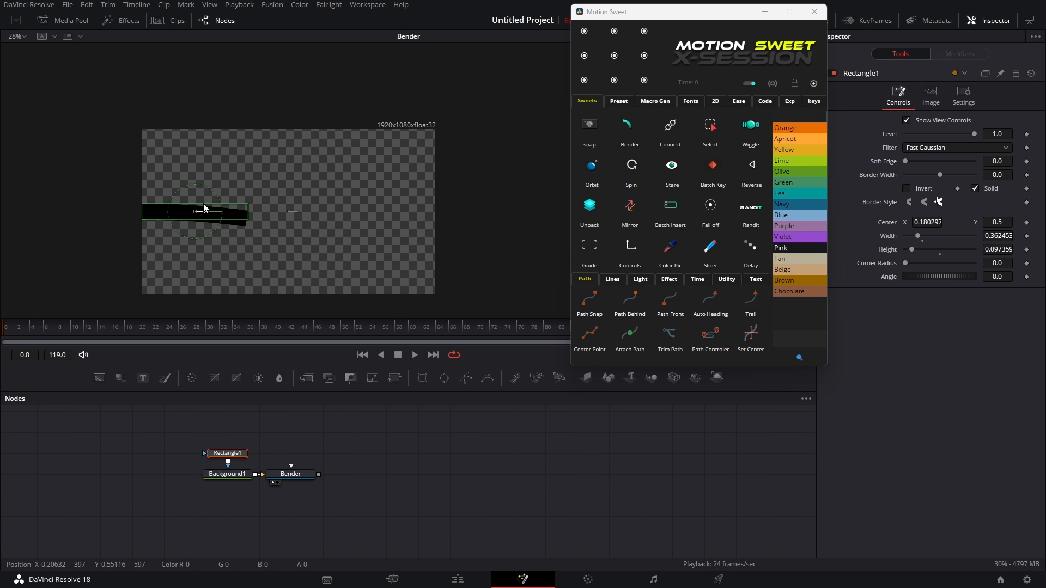
left_click(290, 476)
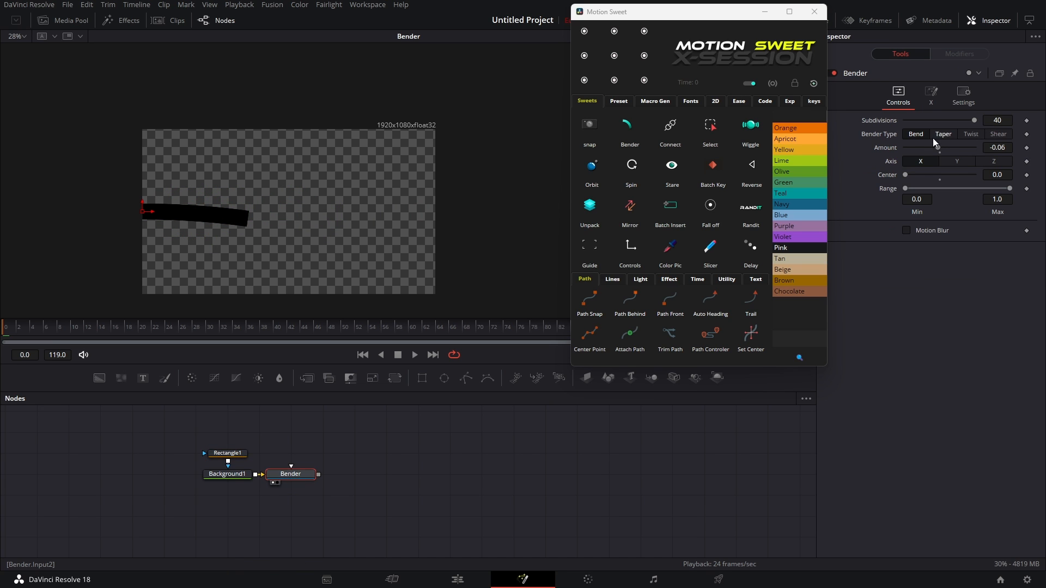
mouse_move(940, 147)
left_mouse_down()
mouse_move(848, 137)
mouse_move(983, 152)
mouse_move(940, 150)
mouse_move(956, 152)
mouse_move(929, 155)
mouse_move(910, 173)
mouse_move(930, 173)
mouse_move(937, 146)
mouse_move(963, 147)
mouse_move(915, 148)
mouse_move(956, 144)
left_mouse_up()
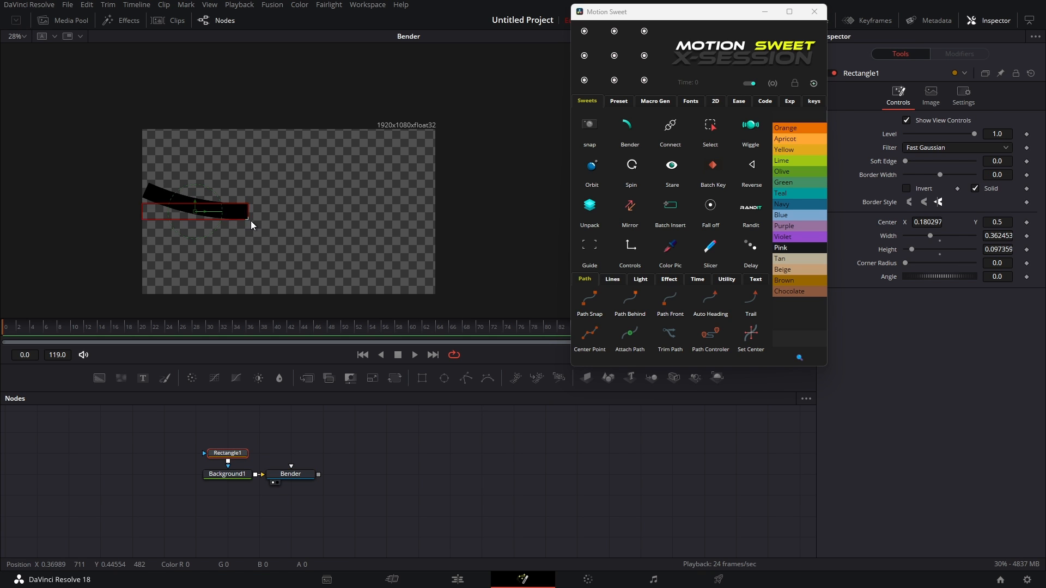
Step: Reshape the rectangle into a vertical bar about 0.07 wide and 0.92 high, and bend it along the Y axis with Center 0.0
left_click_drag(251, 221, 188, 288)
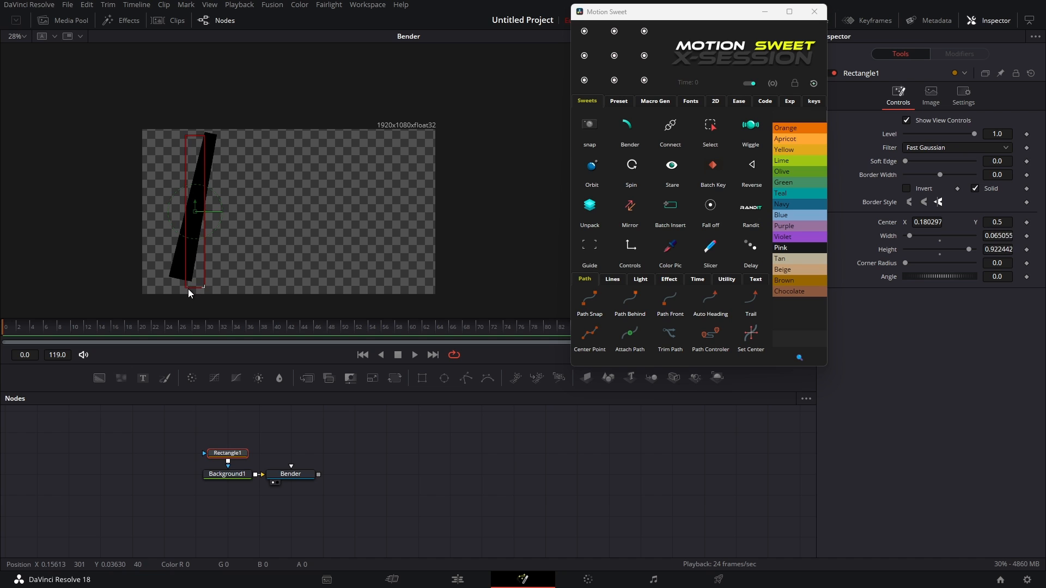
left_click(292, 478)
left_click(954, 159)
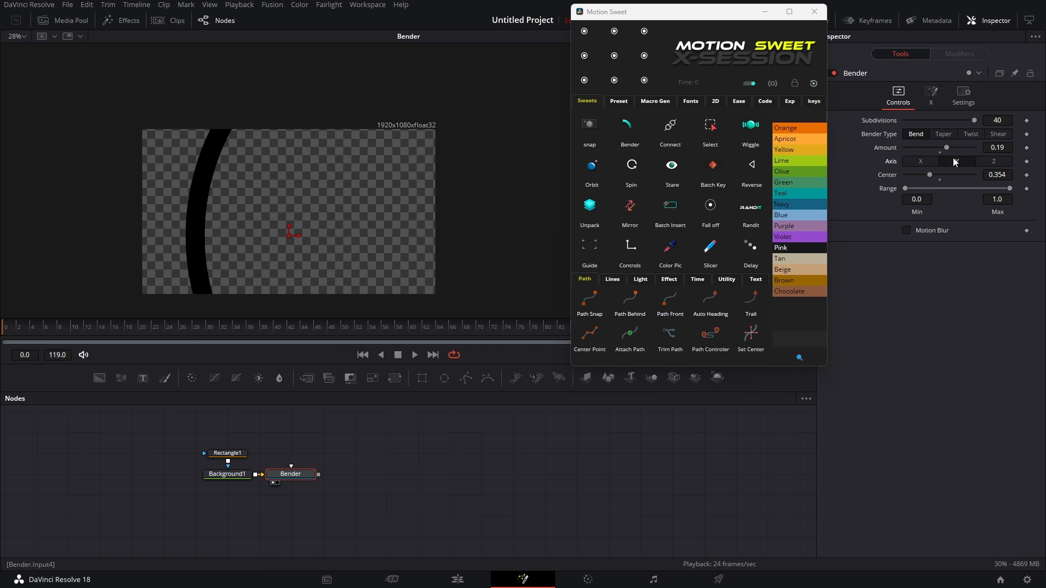
left_click_drag(931, 173, 904, 182)
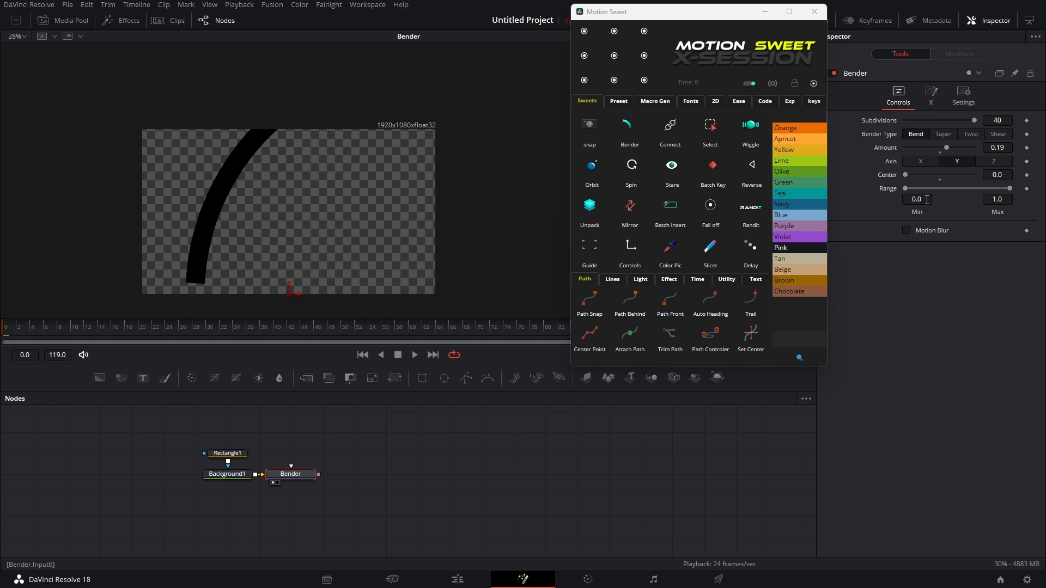
Step: Move the rectangle to about 0.46 in X, and change the Bender to Twist with an Amount of -1.0
left_click(228, 453)
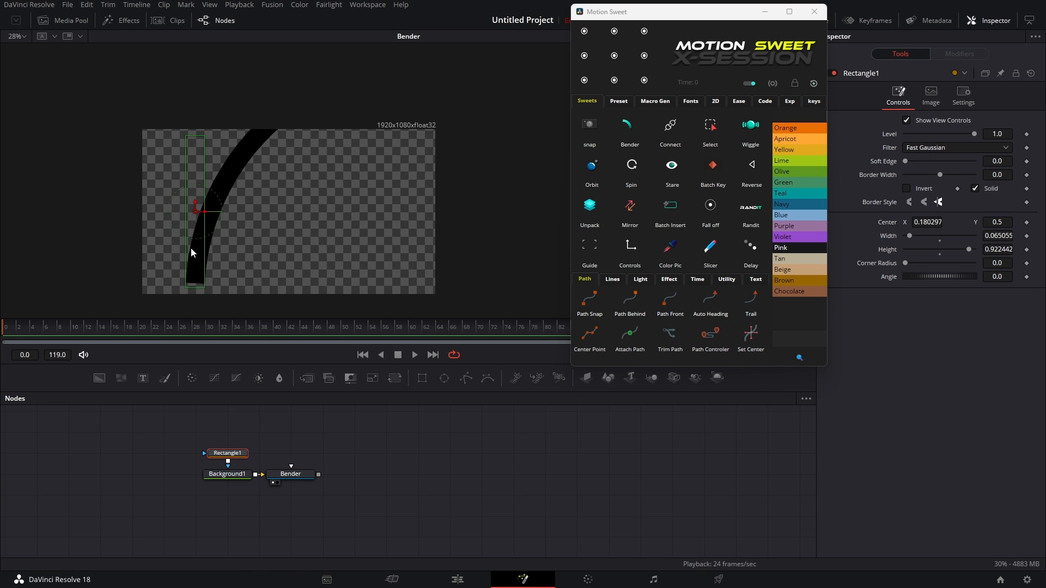
left_click_drag(201, 216, 283, 221)
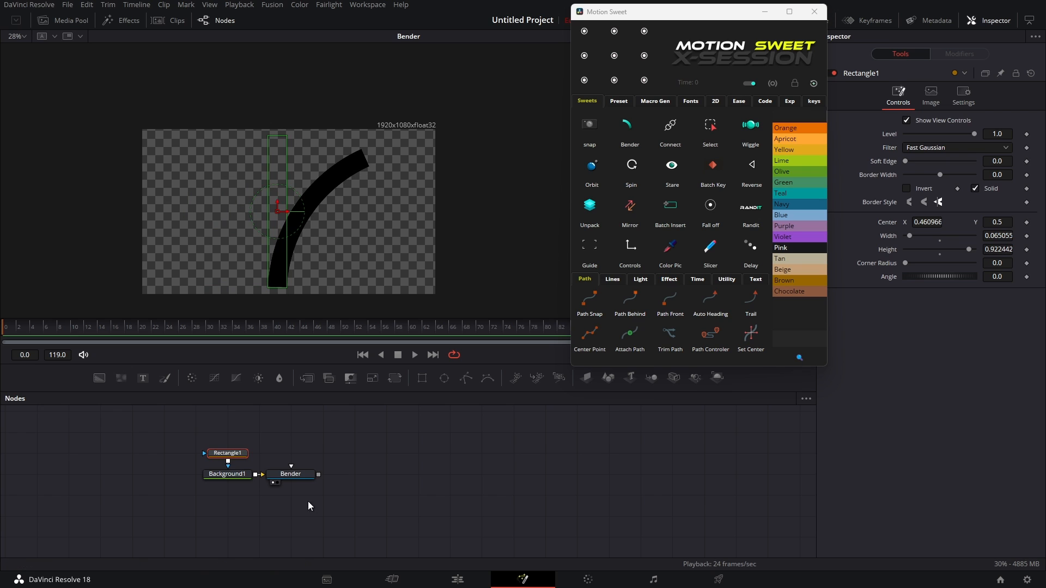
left_click(297, 476)
left_click_drag(946, 146, 878, 146)
left_click(976, 133)
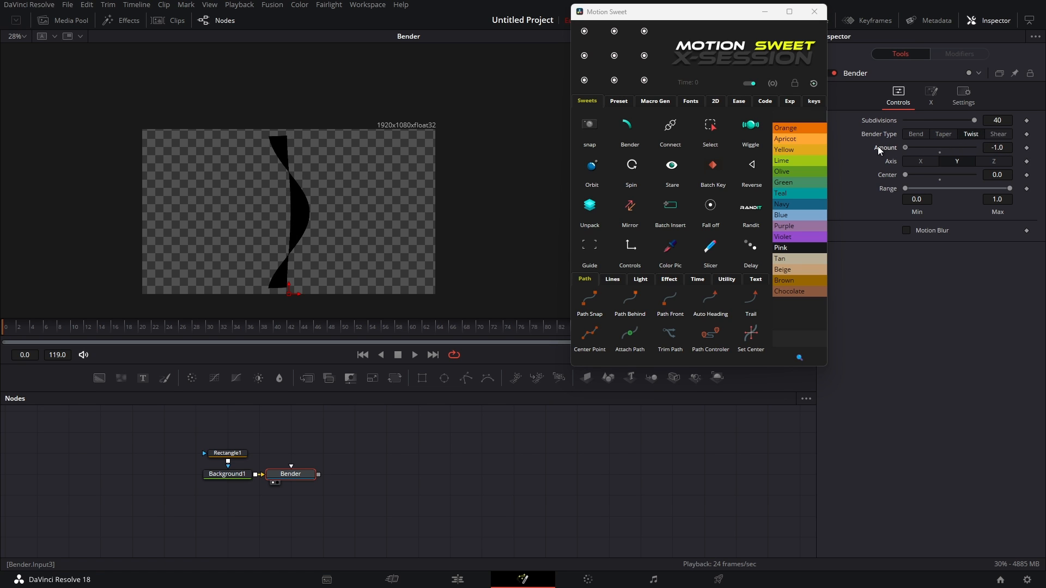
Step: Set the twist Amount to 4.0 and the Bender's Subdivisions to 140
left_click(999, 147)
double_click(999, 145)
type("4")
key("shift+Tab")
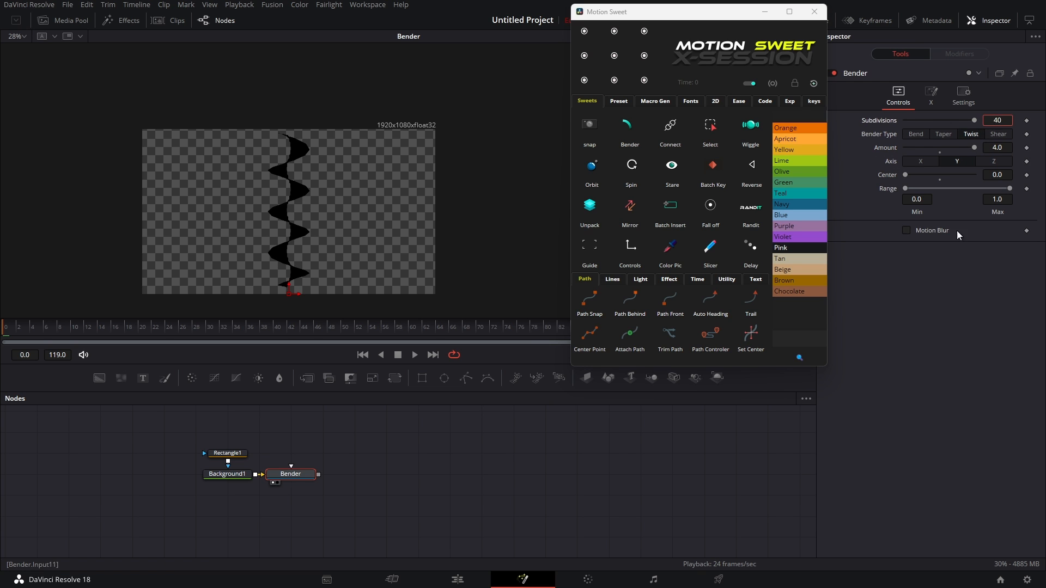
type("140")
key("Return")
Step: Change the Bender type to Taper along the X axis and adjust its Amount
mouse_move(970, 146)
left_mouse_down()
mouse_move(914, 156)
mouse_move(975, 149)
left_mouse_up()
left_click(943, 135)
left_click(921, 161)
left_click(974, 148)
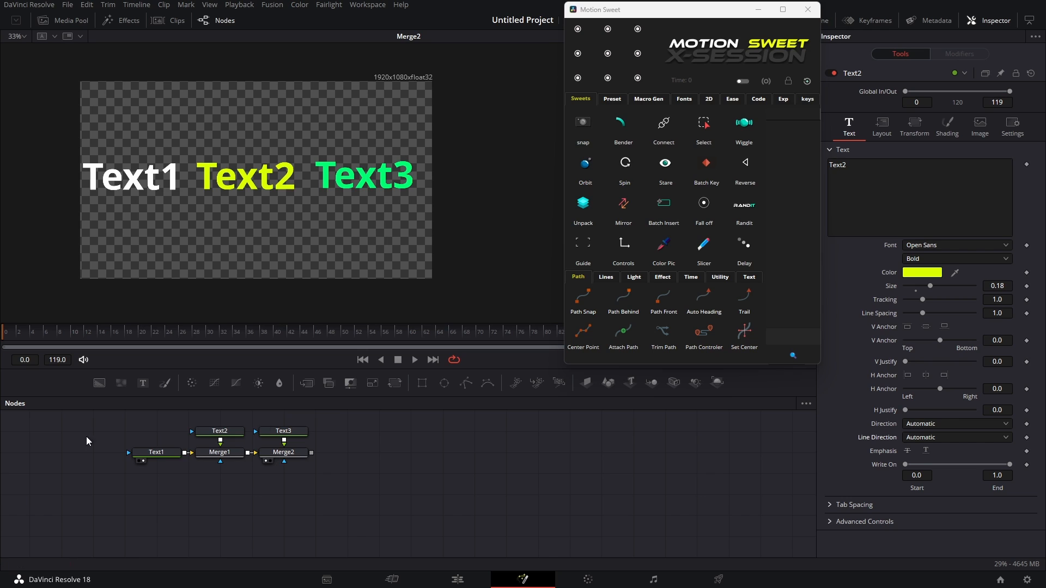
Step: Animate Text1's Size with a keyframe at frame 0 and a value of 0.0866 at frame 15, and play the animation
left_click(161, 455)
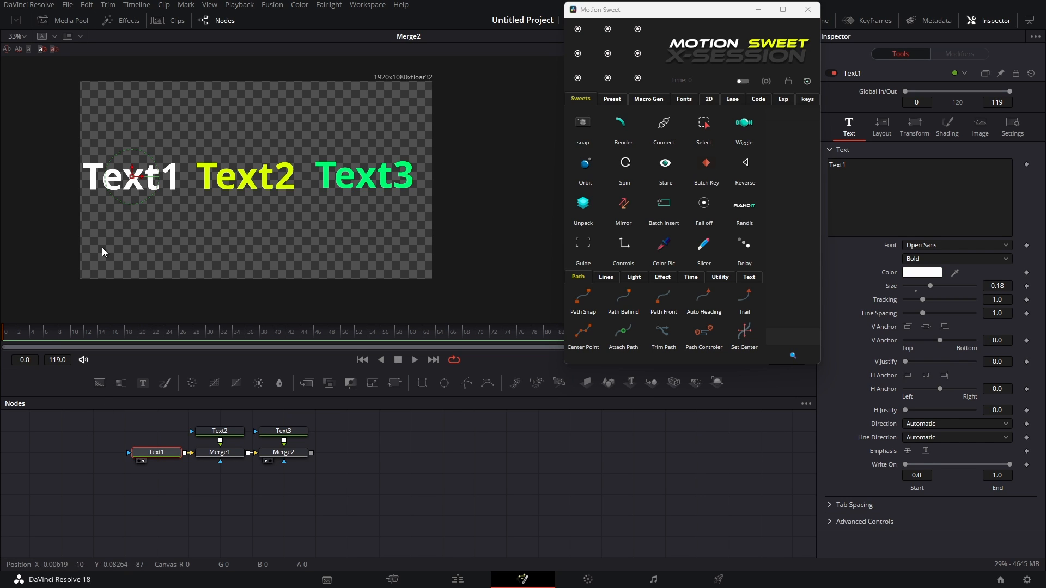
left_click_drag(134, 178, 141, 167)
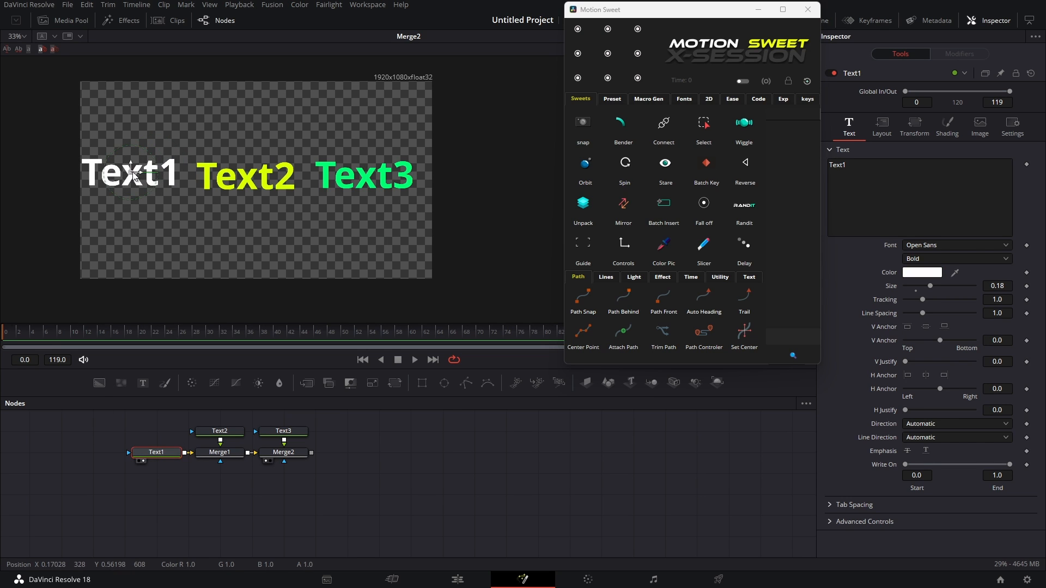
key("ctrl+z")
left_click(1026, 287)
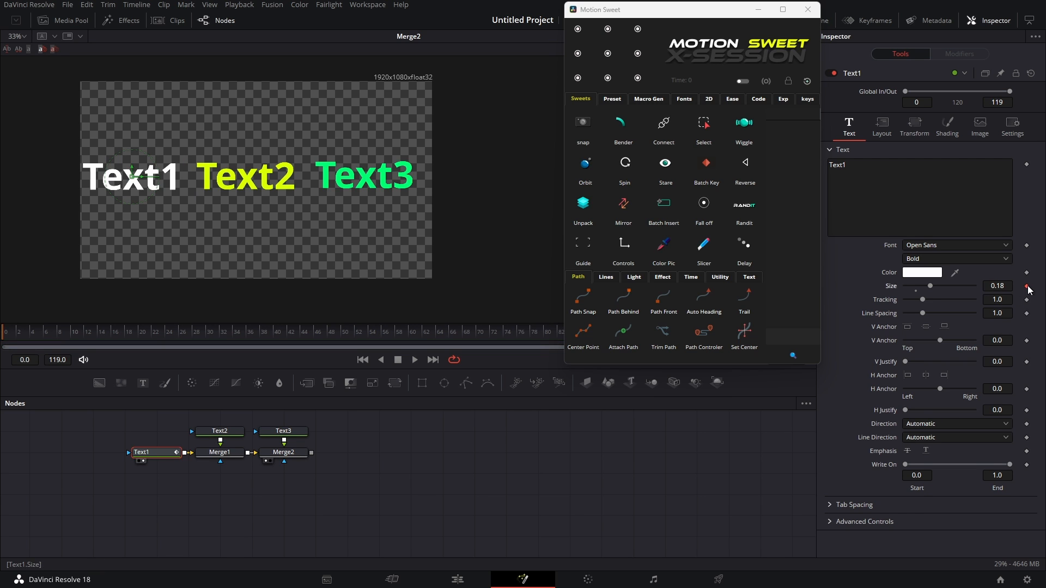
left_click(104, 332)
left_click_drag(930, 287, 917, 286)
key("space")
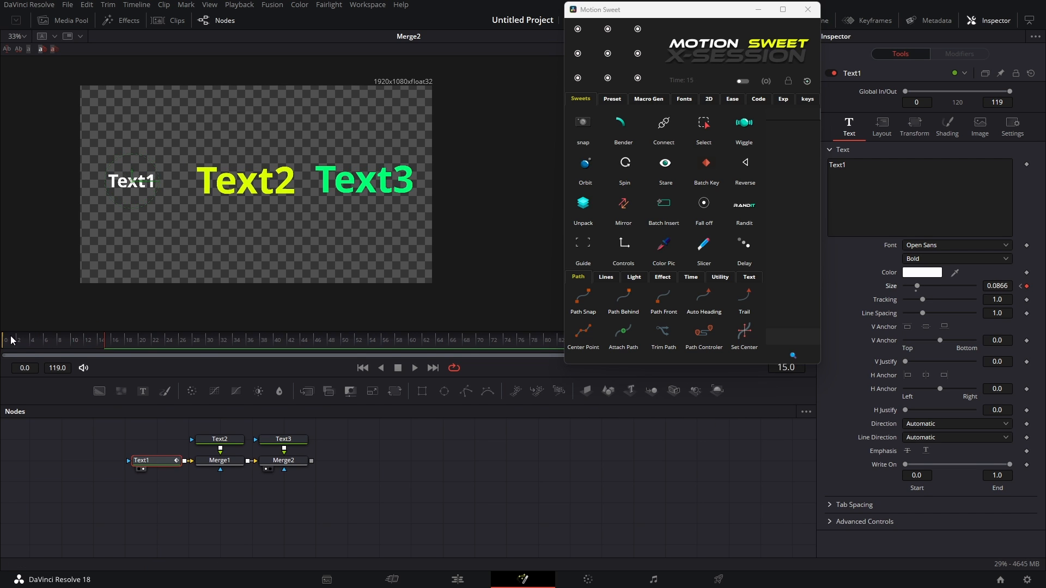
key("space")
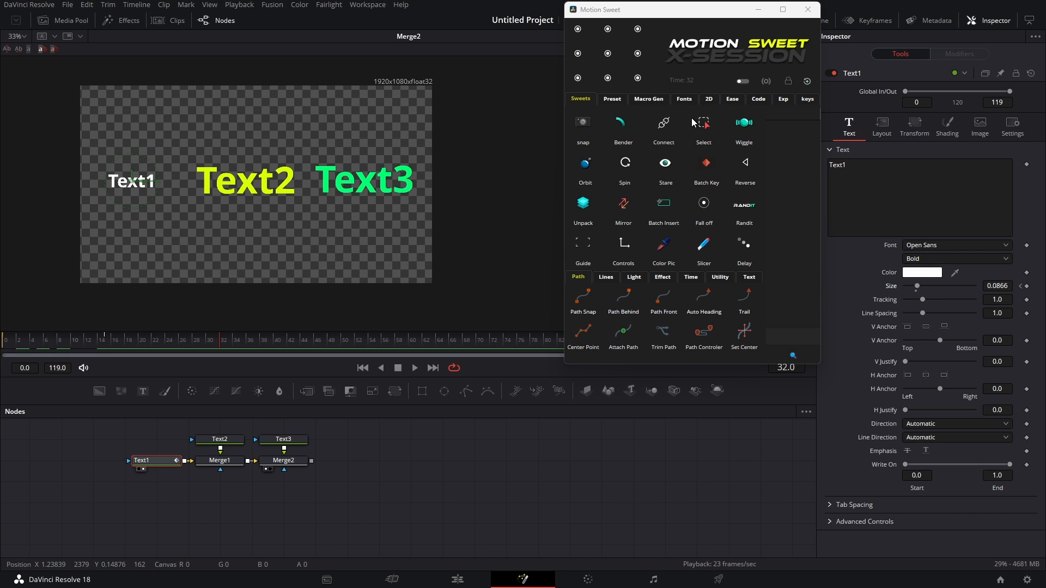
Step: Run Connect on Text1 and pick its animated Size as the source parameter
left_click(668, 125)
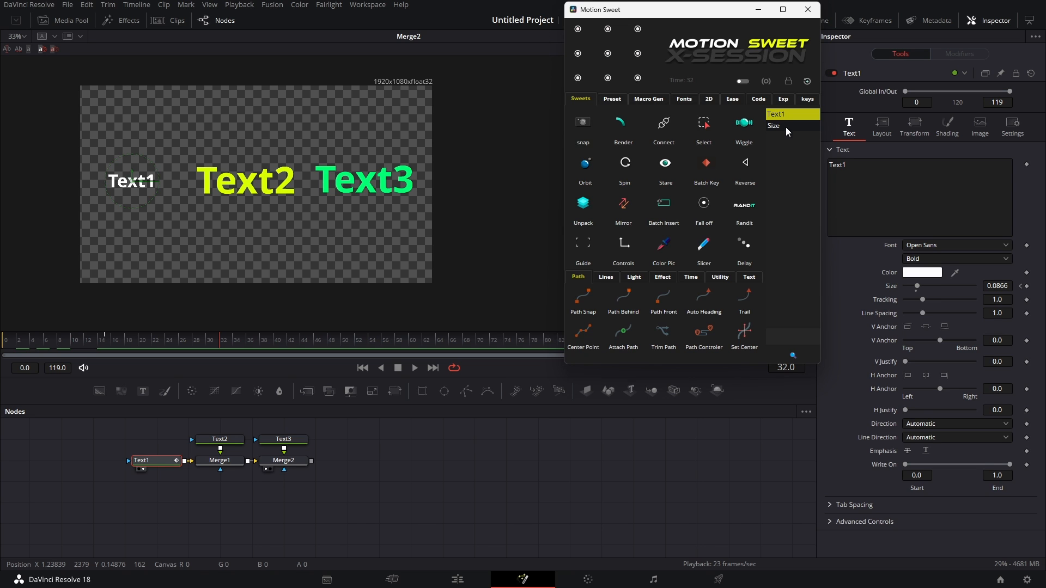
left_click(786, 126)
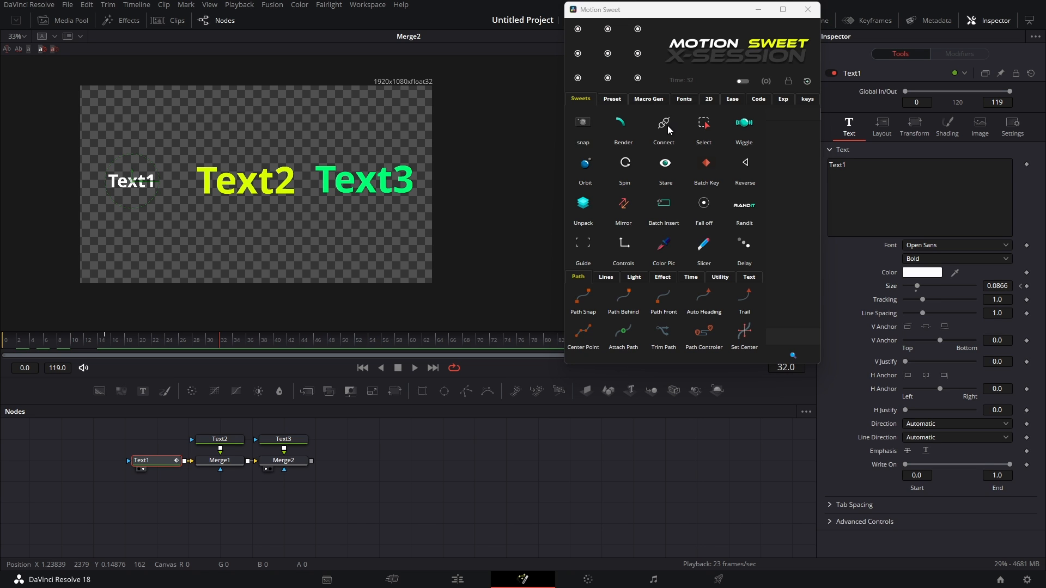
left_click(668, 126)
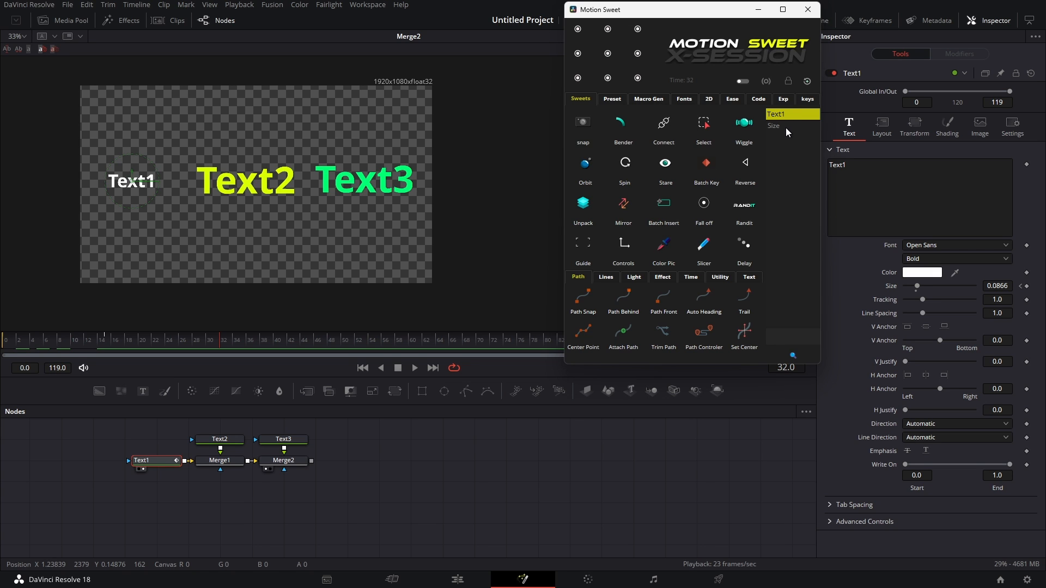
Step: Connect the Size of Text2 and Text3 to Text1's Size, with Text3 as the active node and the parameter list filtered by size
left_click_drag(180, 431, 298, 445)
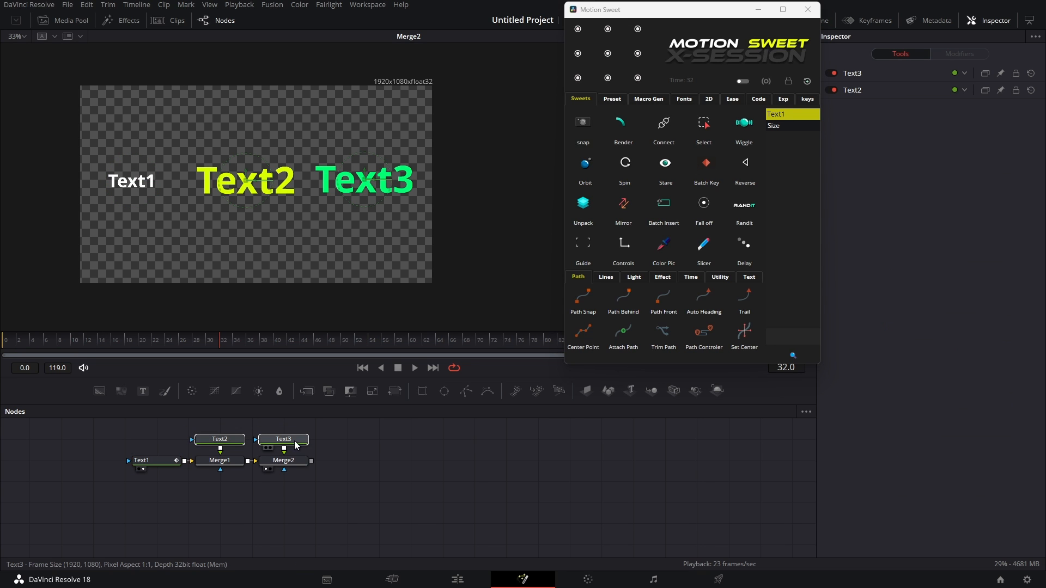
left_click(670, 129)
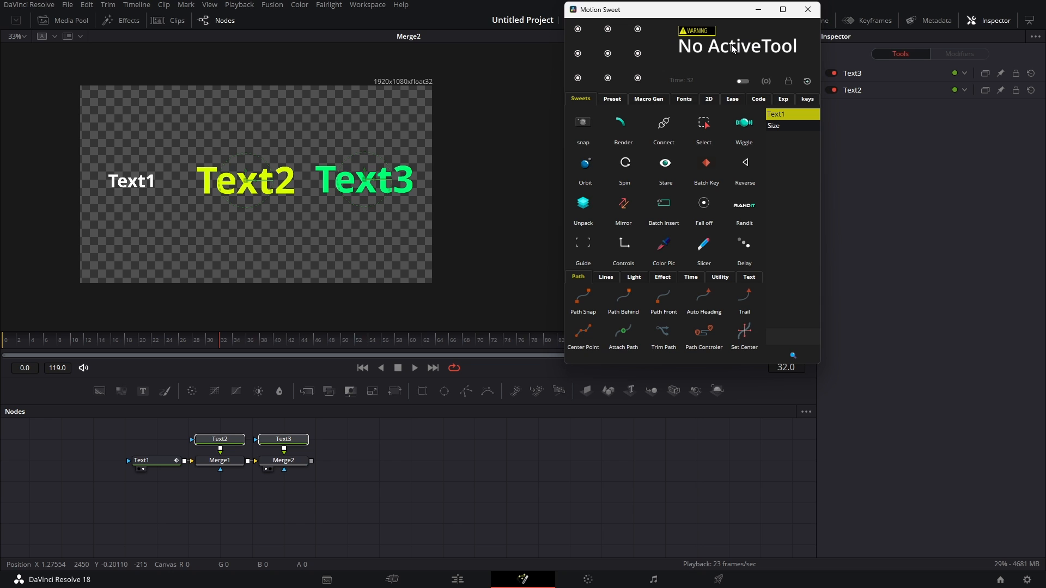
left_click(292, 444)
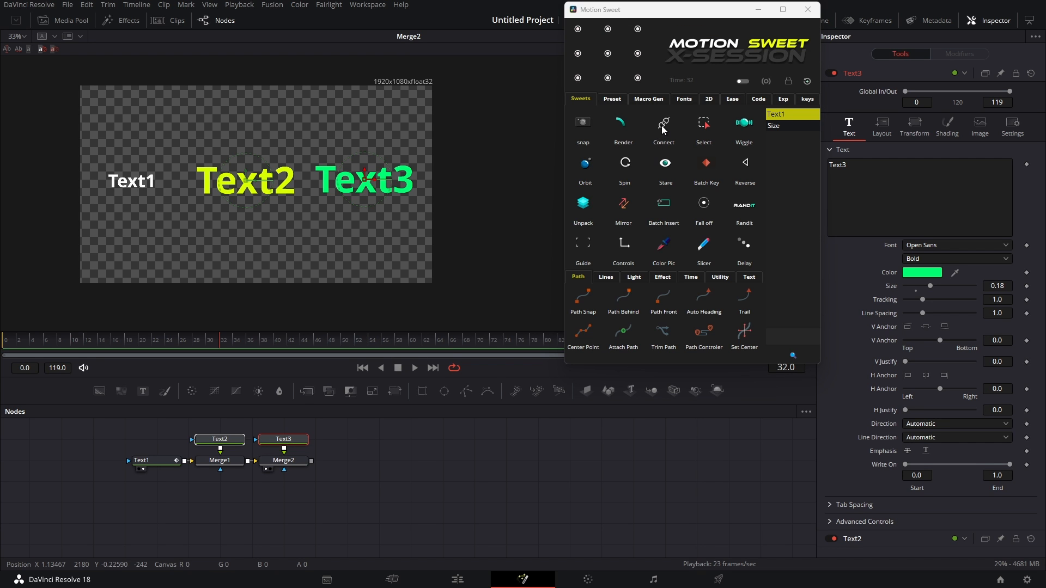
left_click(792, 339)
type("size")
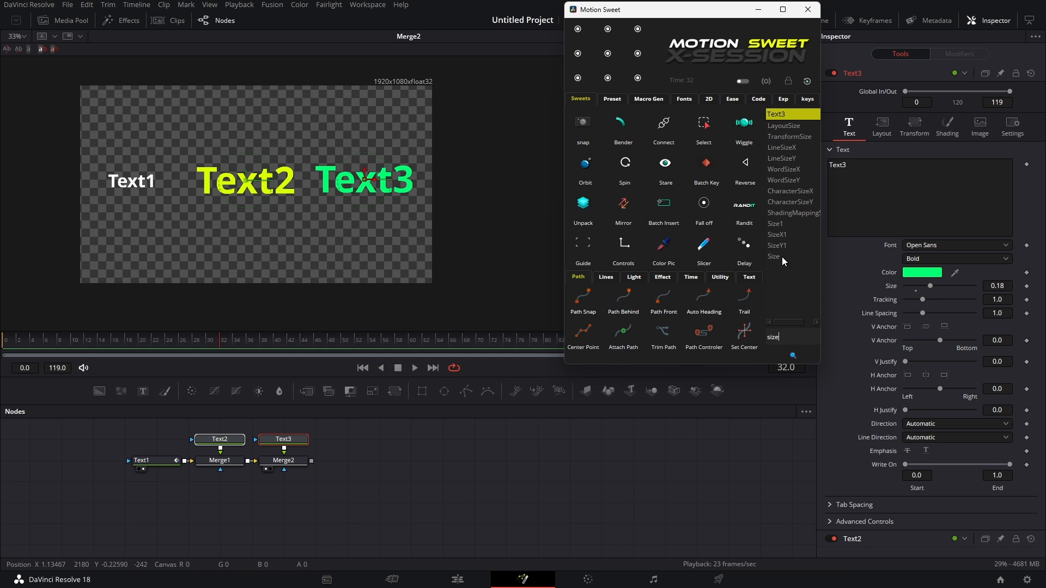
left_click(785, 253)
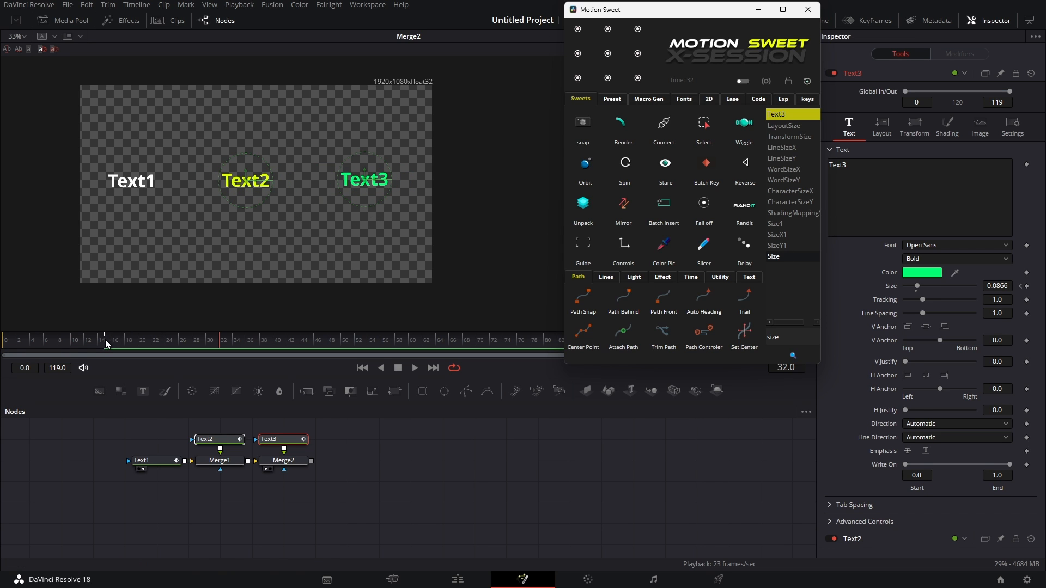
Step: Play the connected size animation from the start, and set Text1's Size to 0.1535 at frame 30
left_click_drag(106, 341, 6, 347)
key("space")
left_click_drag(89, 343, 2, 357)
key("space")
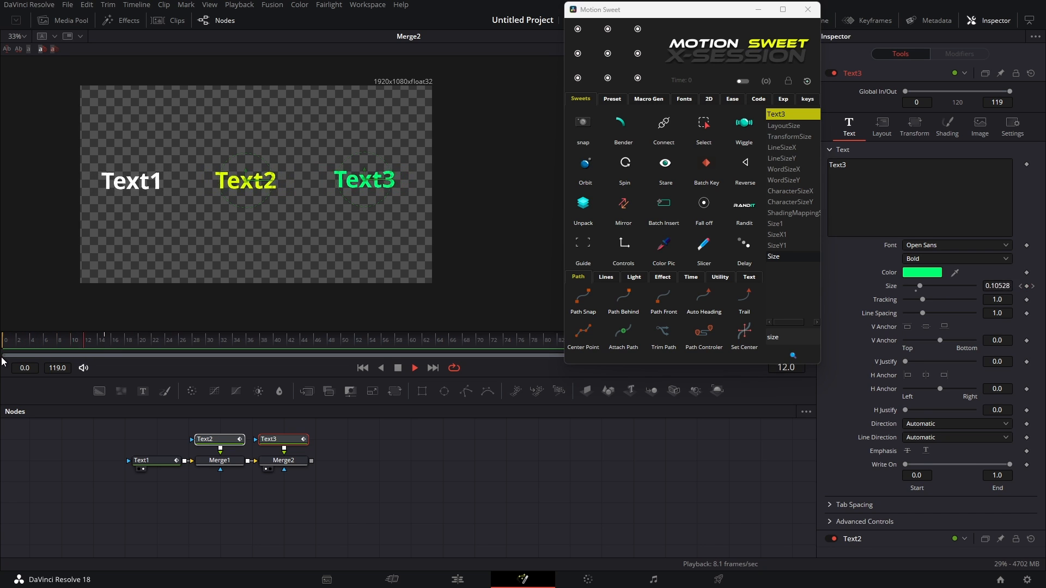
left_click(162, 462)
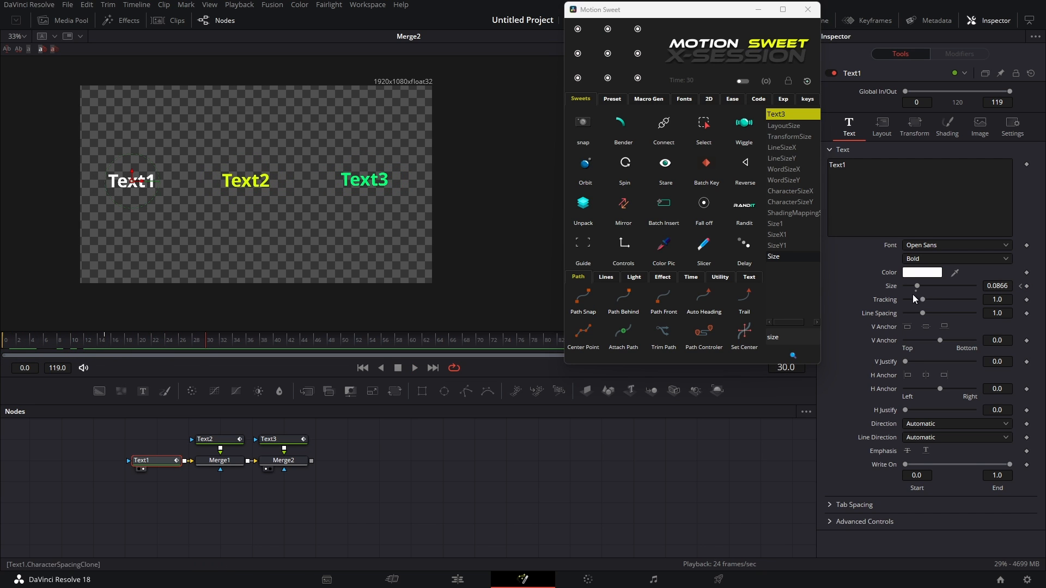
left_click_drag(917, 287, 924, 285)
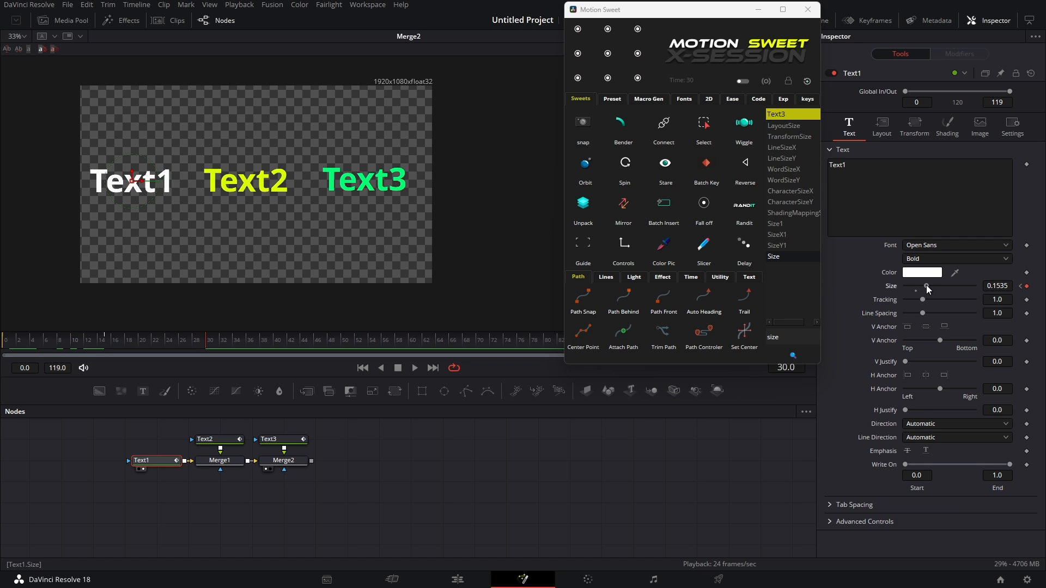
Step: Scrub and play back the size animation shared by the three texts
left_click_drag(173, 340, 67, 342)
key("space")
left_click_drag(125, 361, 2, 357)
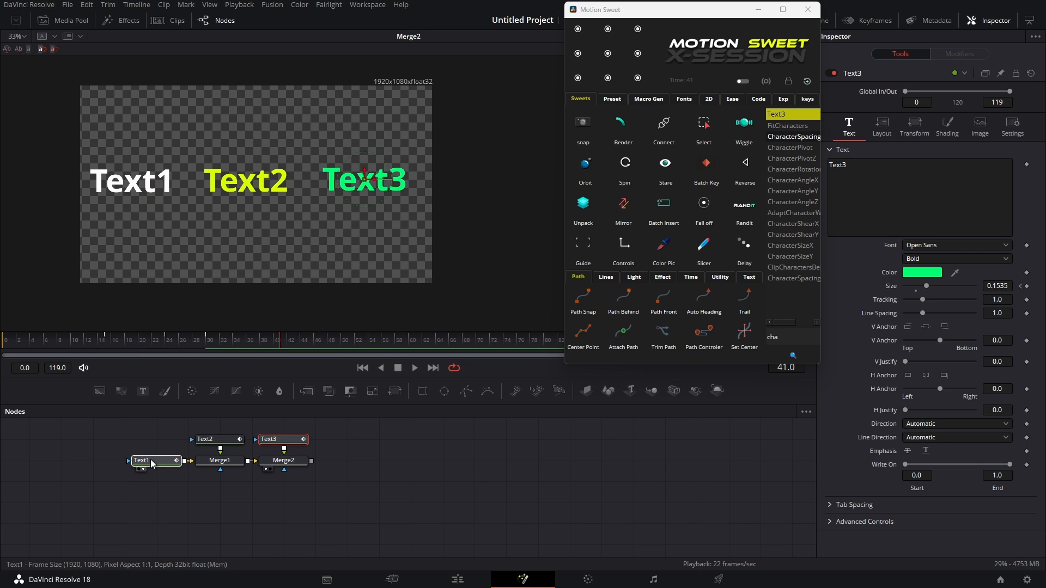
Step: Animate Text1's layout Z rotation with a keyframe at frame 0 and a value of 91.3 at frame 15, and play it
left_click(151, 462)
left_click(882, 128)
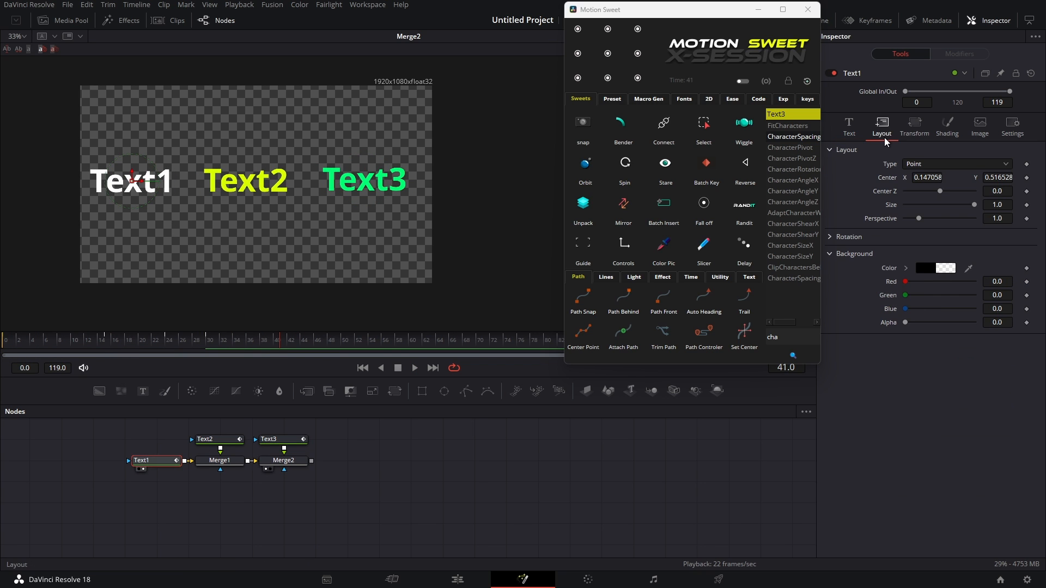
left_click(849, 237)
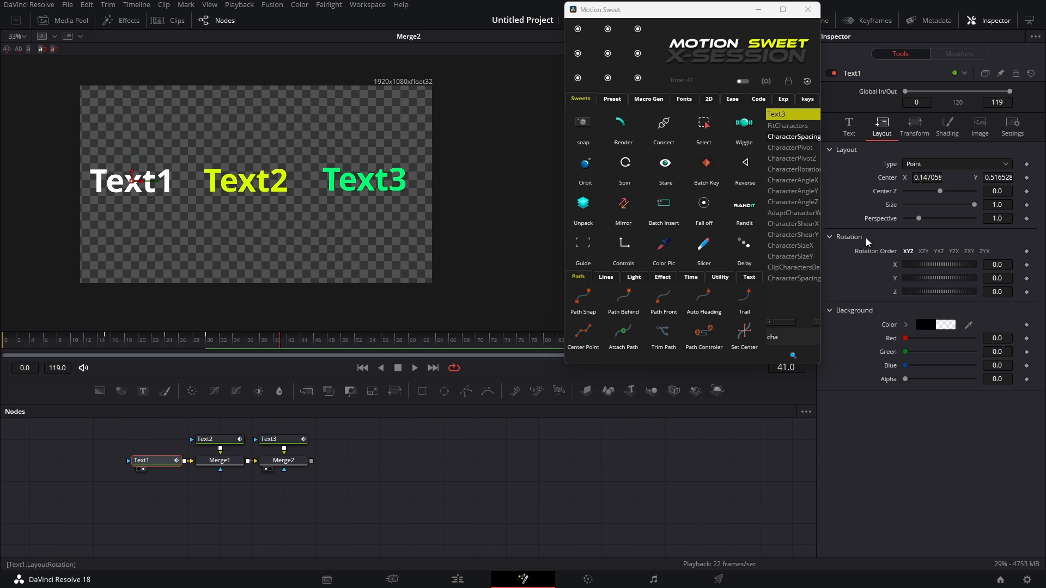
left_click(1027, 292)
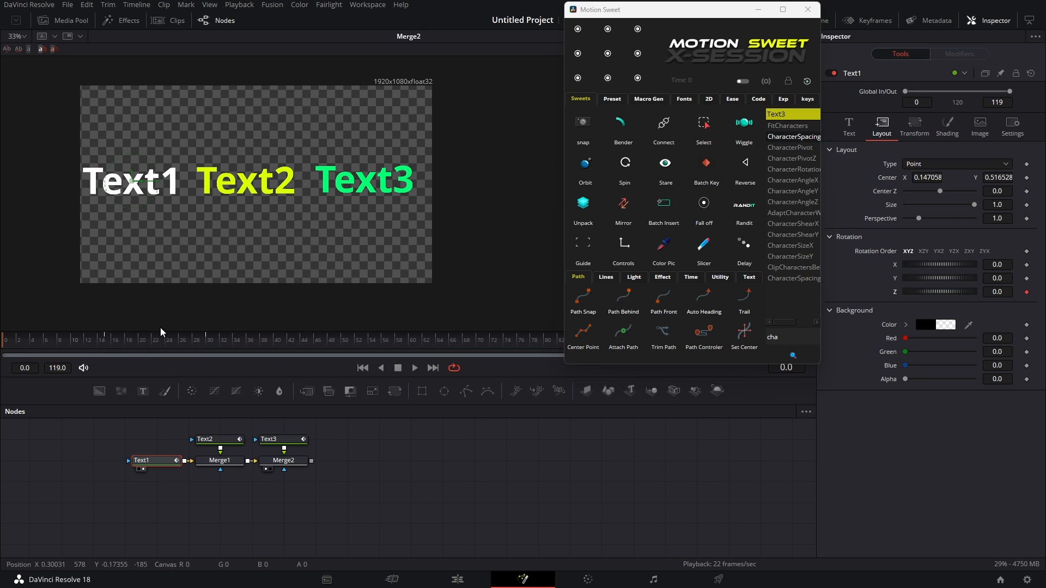
left_click(111, 344)
left_click_drag(912, 295, 940, 297)
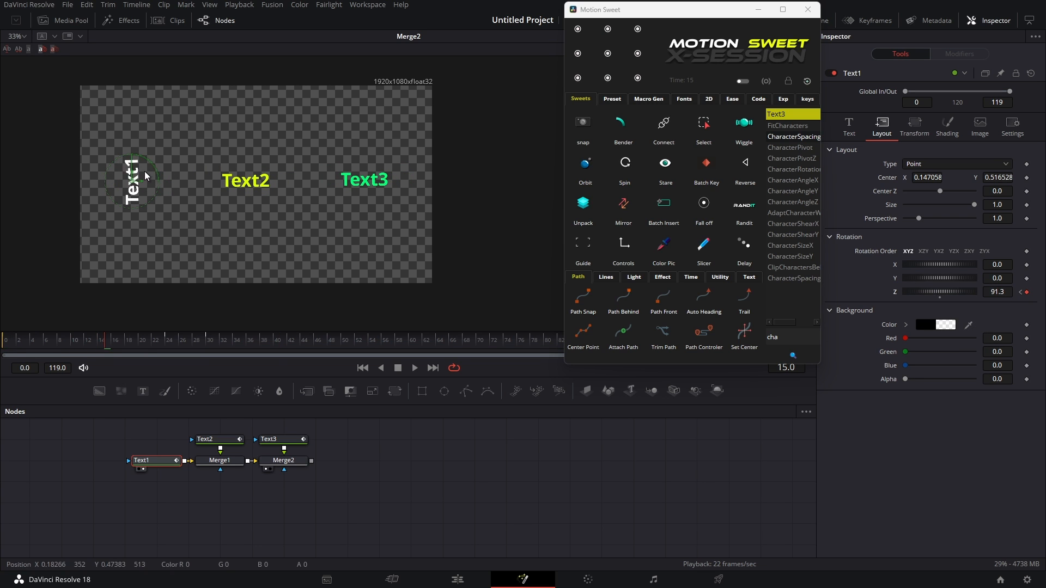
key("space")
key("space")
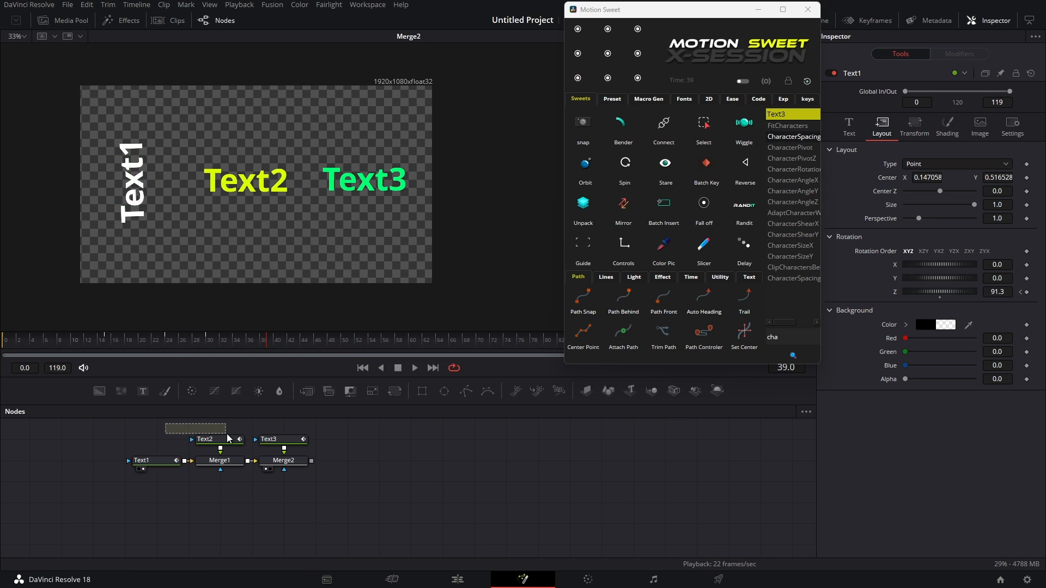
Step: Connect the AngleZ of Text2 and Text3 to Text1's animated AngleZ, with the parameter list filtered by ang
left_click(666, 124)
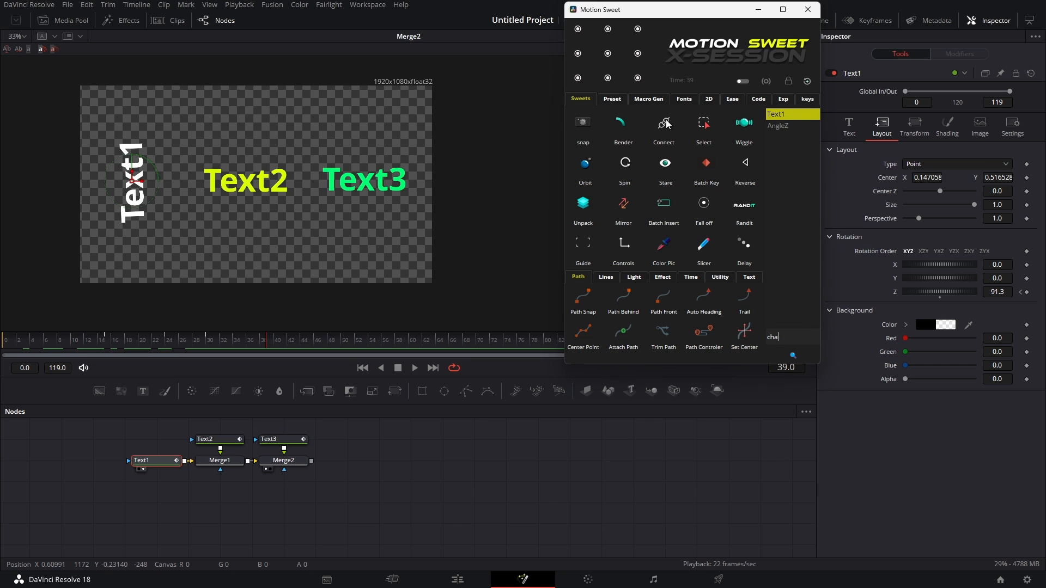
left_click(790, 126)
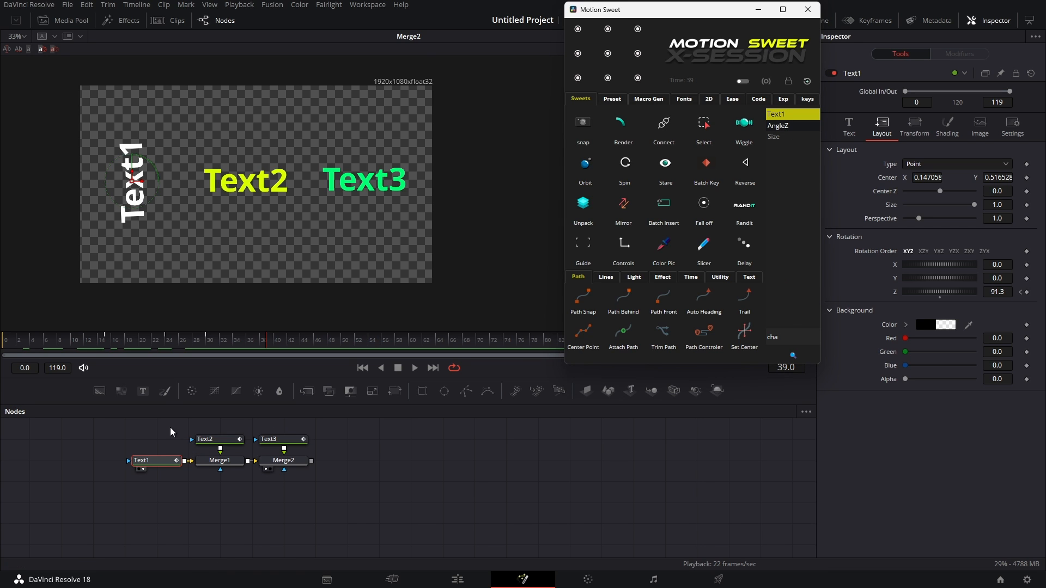
left_click_drag(170, 428, 299, 444)
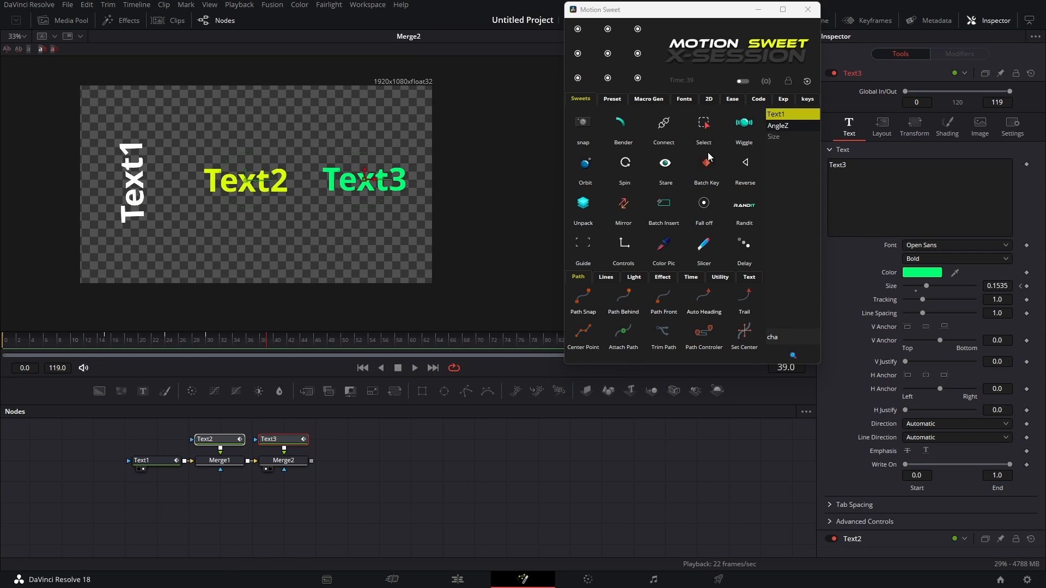
left_click(664, 125)
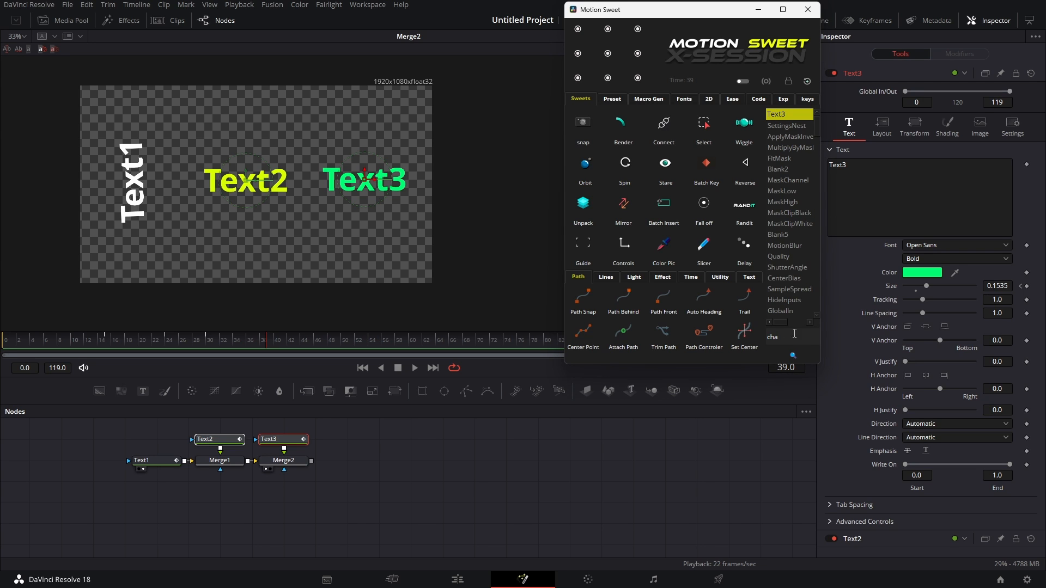
key("BackSpace")
key("BackSpace")
key("BackSpace")
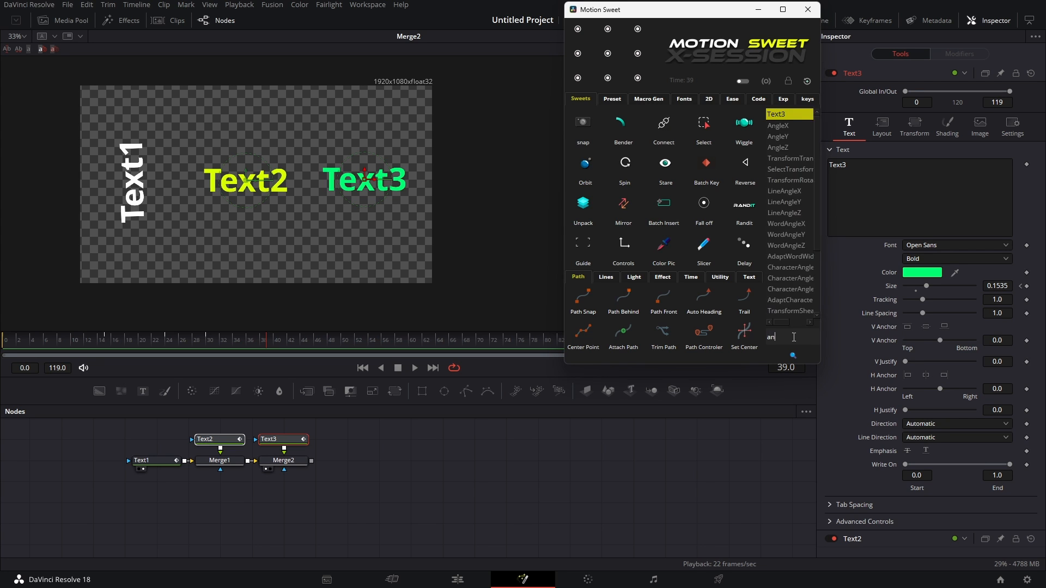
type("ang")
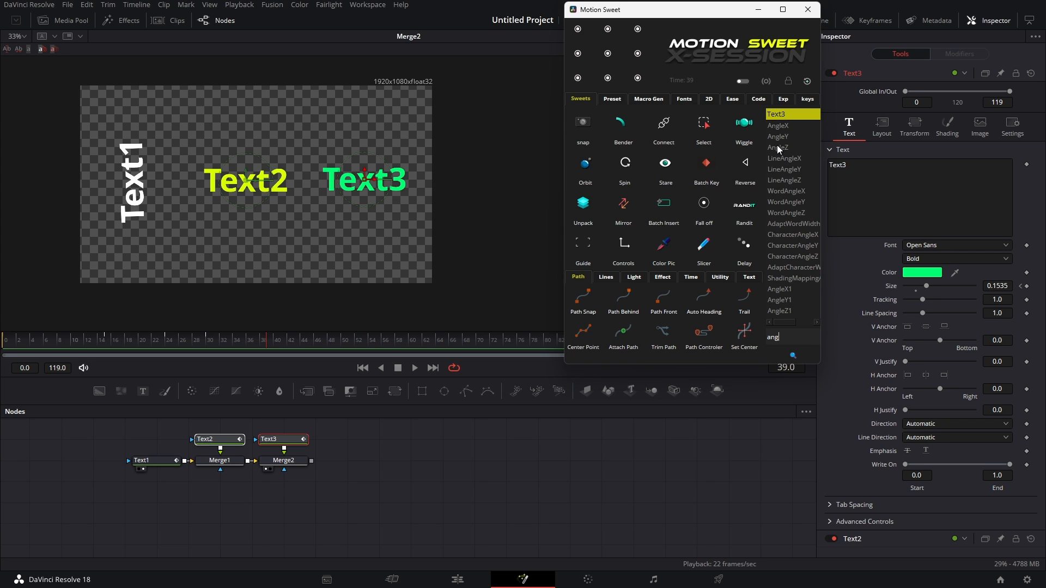
left_click(777, 147)
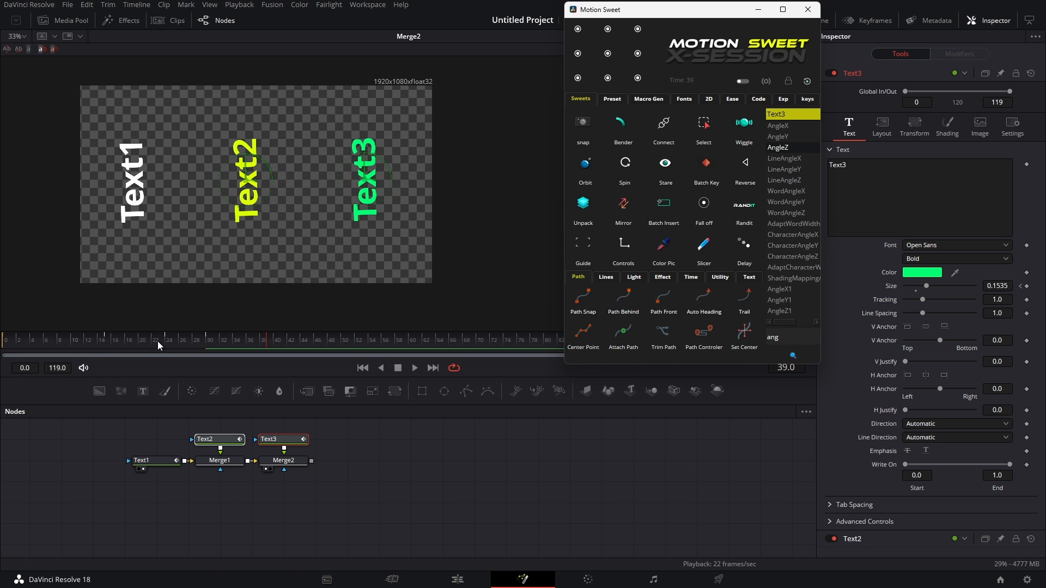
Step: Play the connected rotation animation from the start
left_click_drag(160, 343, 2, 339)
key("space")
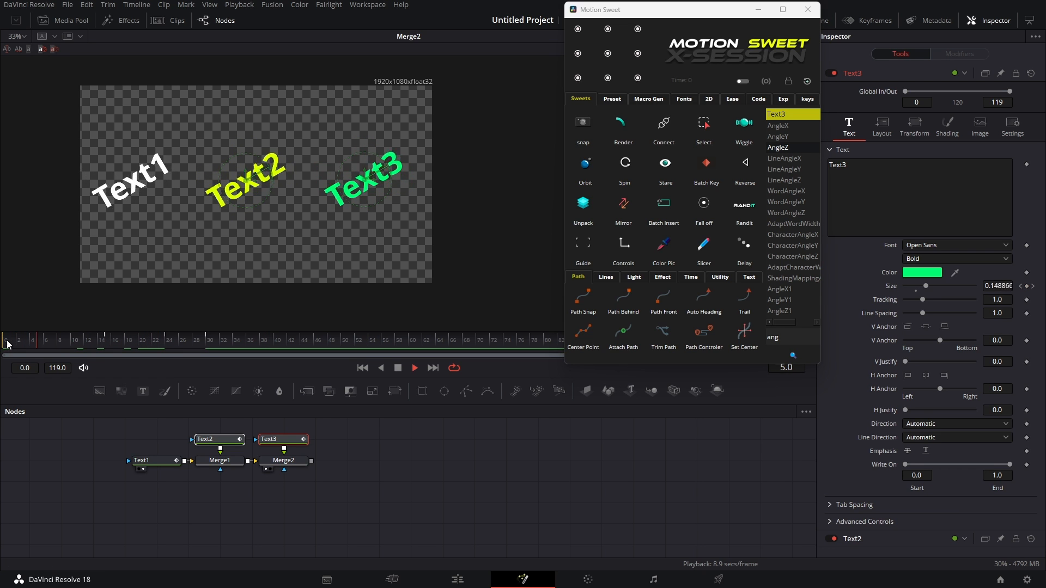
key("space")
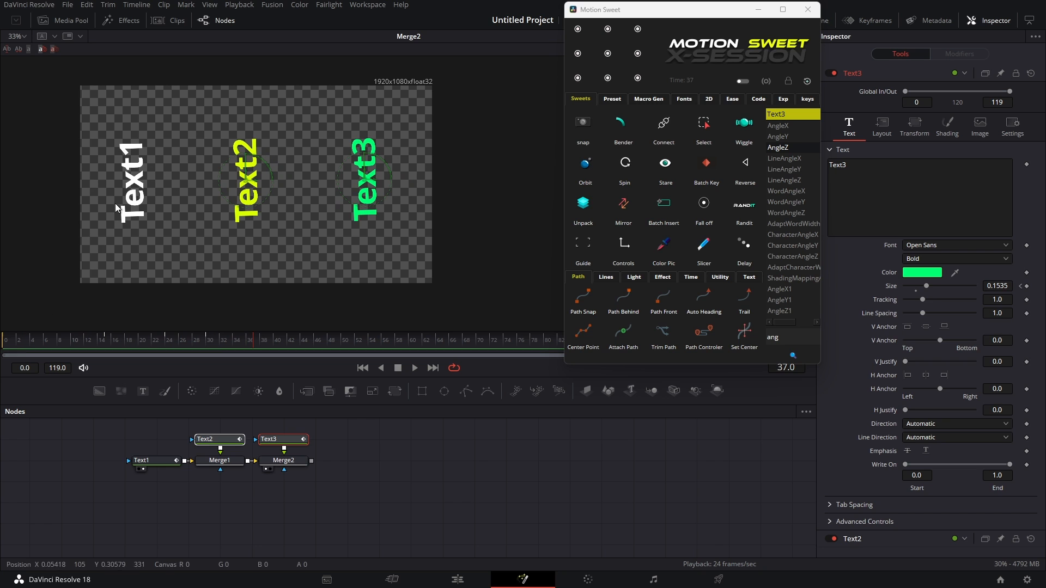
Step: Rotate Text1 in the viewer to a Z angle of about 78.5 at frame 37, and scrub back to frame 35
left_click(146, 461)
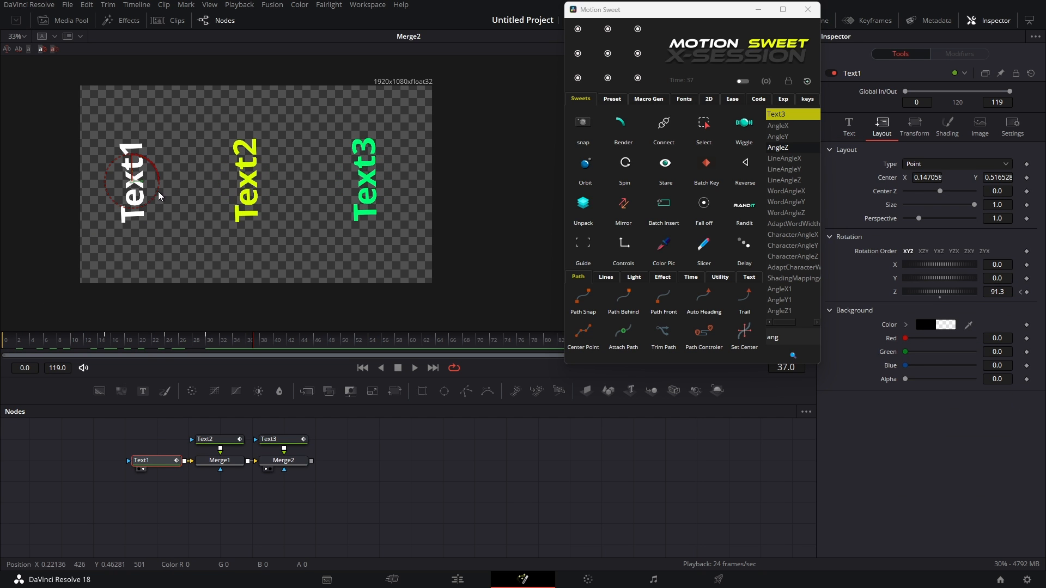
left_click_drag(159, 196, 180, 304)
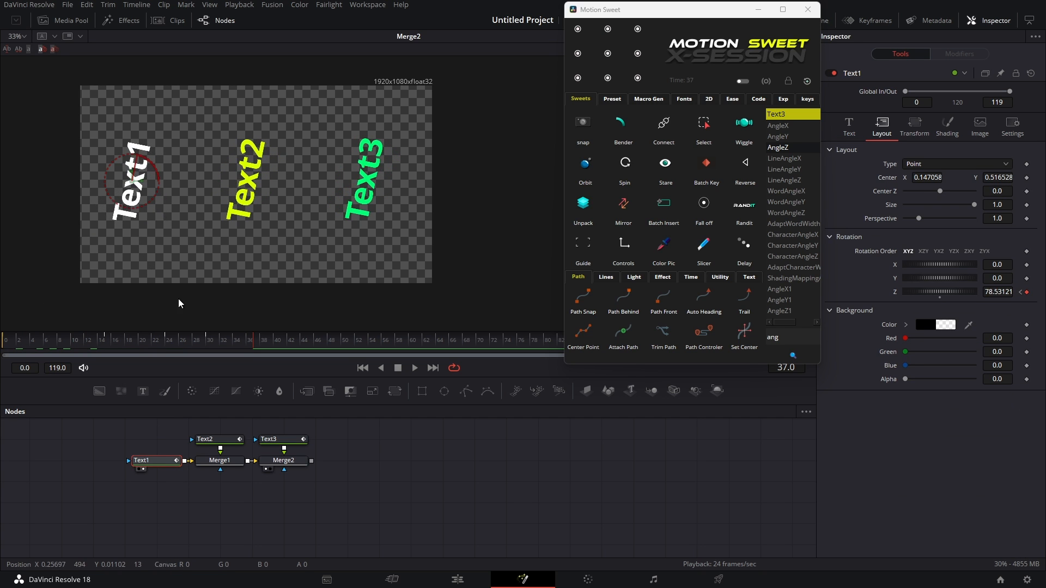
mouse_move(242, 345)
left_mouse_down()
mouse_move(54, 357)
mouse_move(243, 358)
left_mouse_up()
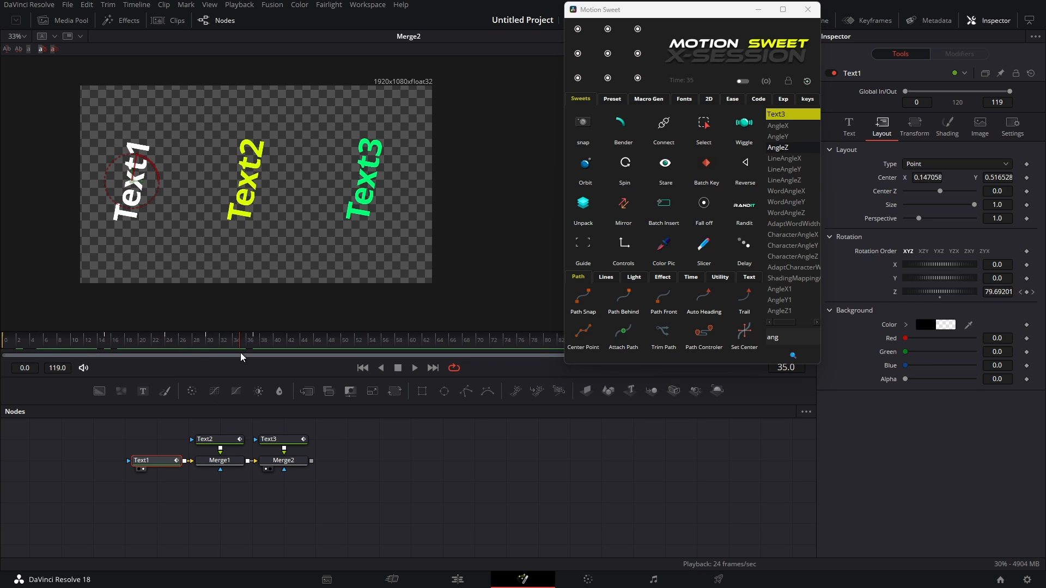
Step: Connect the AngleY and AngleX of Text2 and Text3 to Text1's animated AngleZ as well
left_click_drag(162, 426, 308, 450)
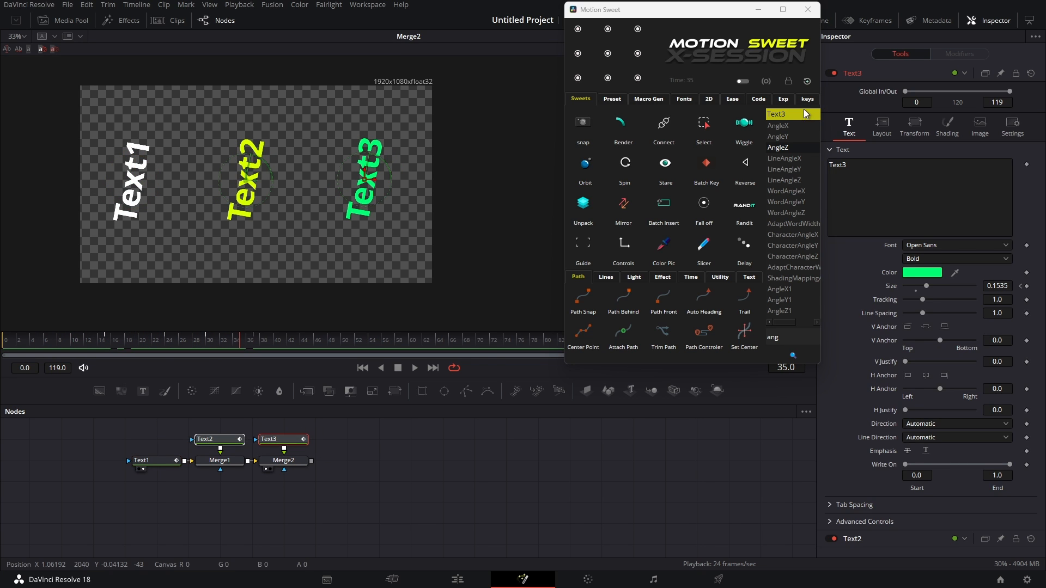
left_click(791, 136)
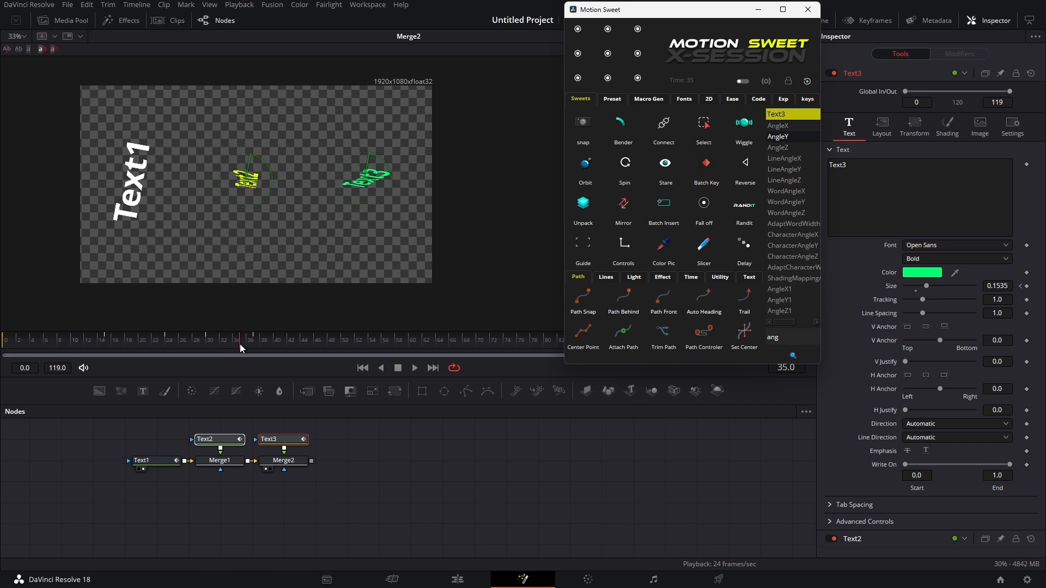
left_click_drag(240, 344, 171, 341)
left_click(881, 126)
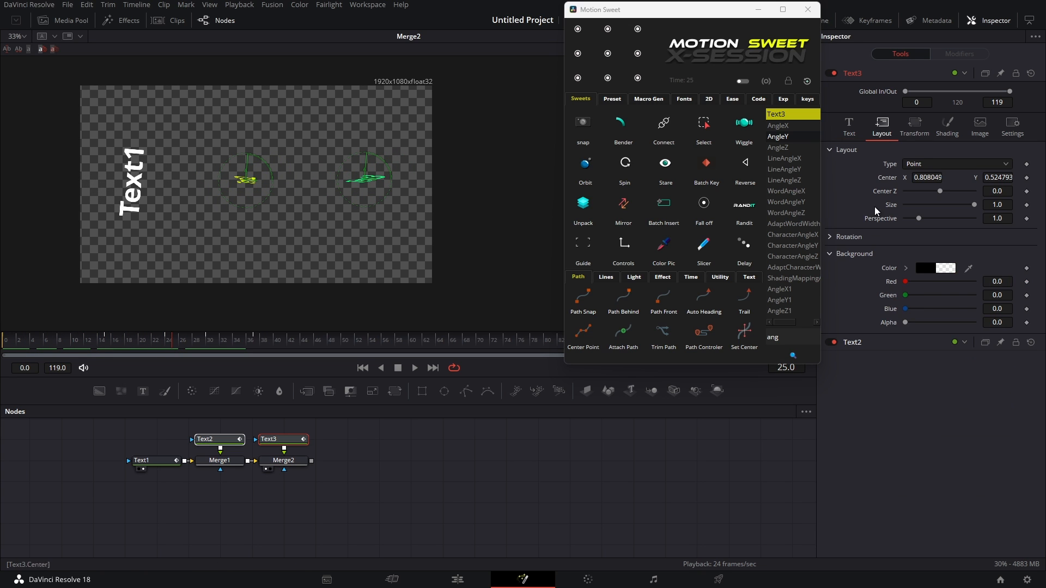
left_click(879, 239)
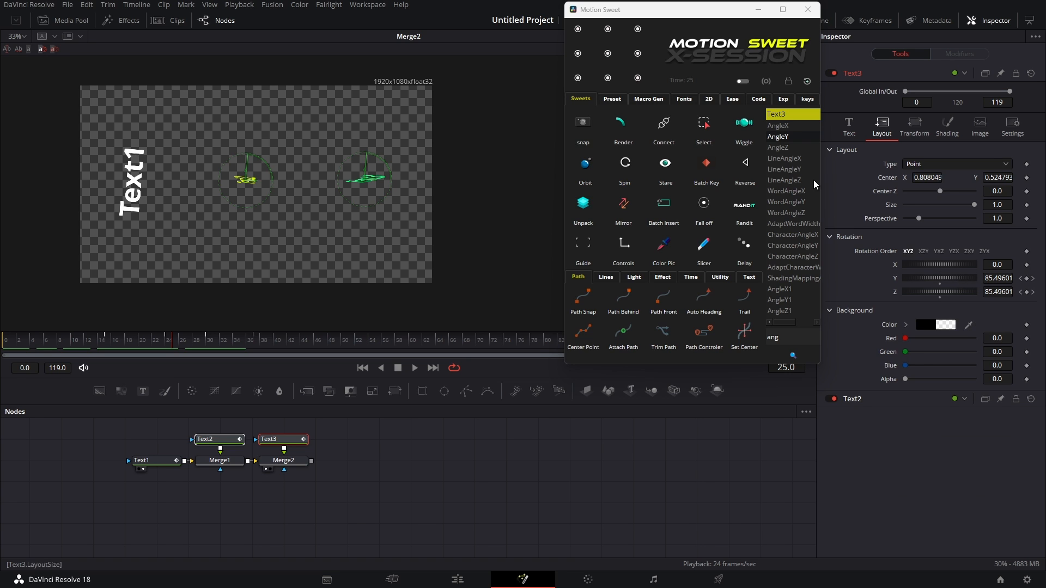
left_click(787, 127)
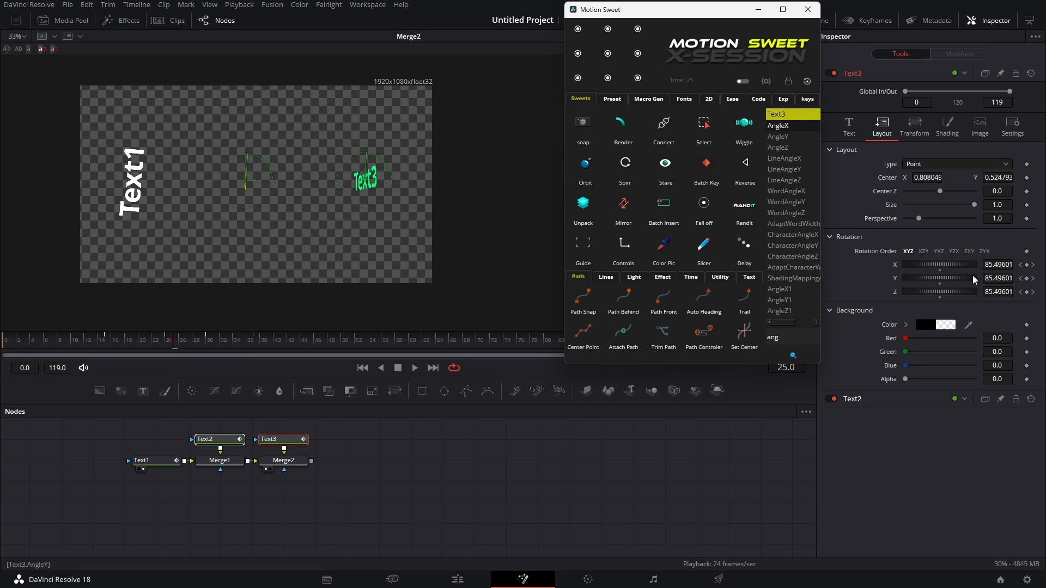
Step: Move Text2 above Text3 in the viewer at frame 29, and play the three-axis rotation from the start
left_click_drag(235, 343, 6, 321)
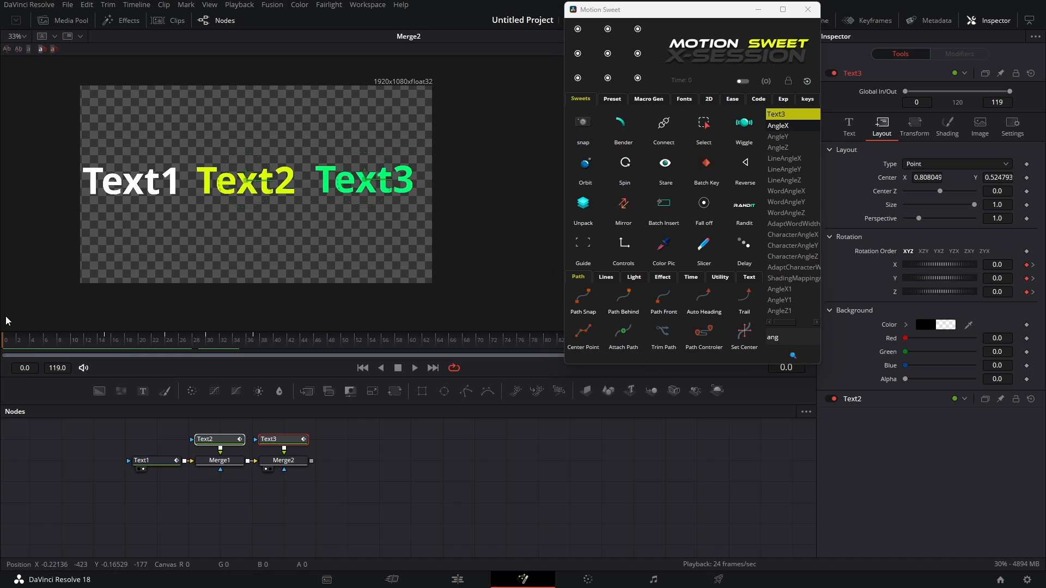
left_click(201, 338)
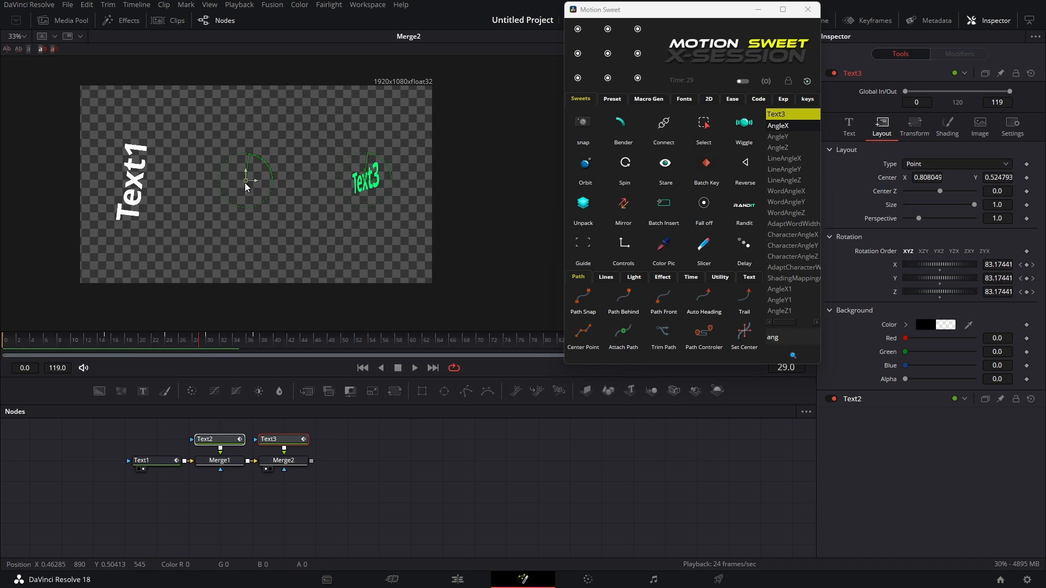
left_click_drag(246, 187, 365, 136)
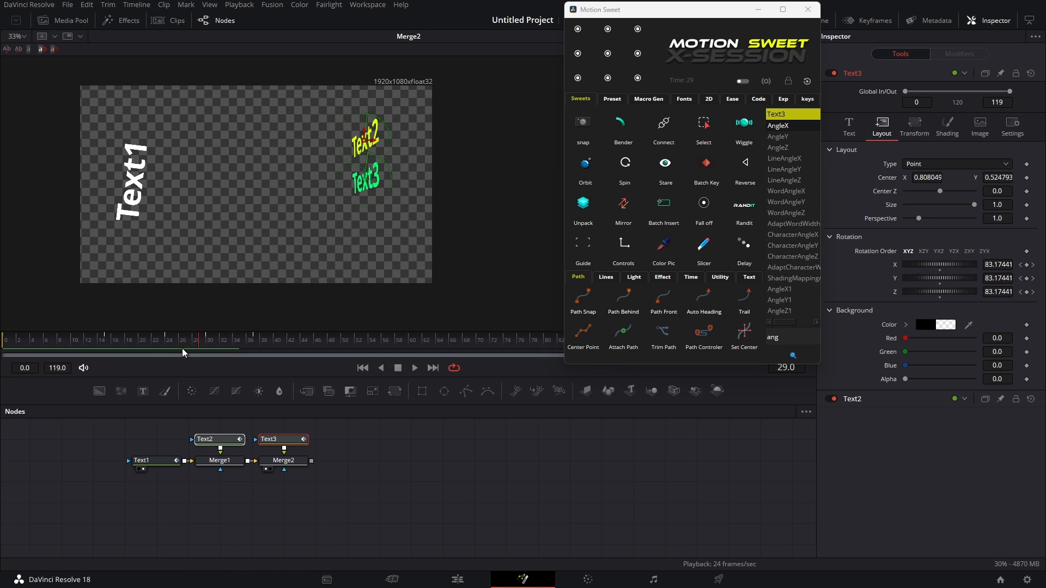
left_click_drag(182, 349, 1, 332)
key("space")
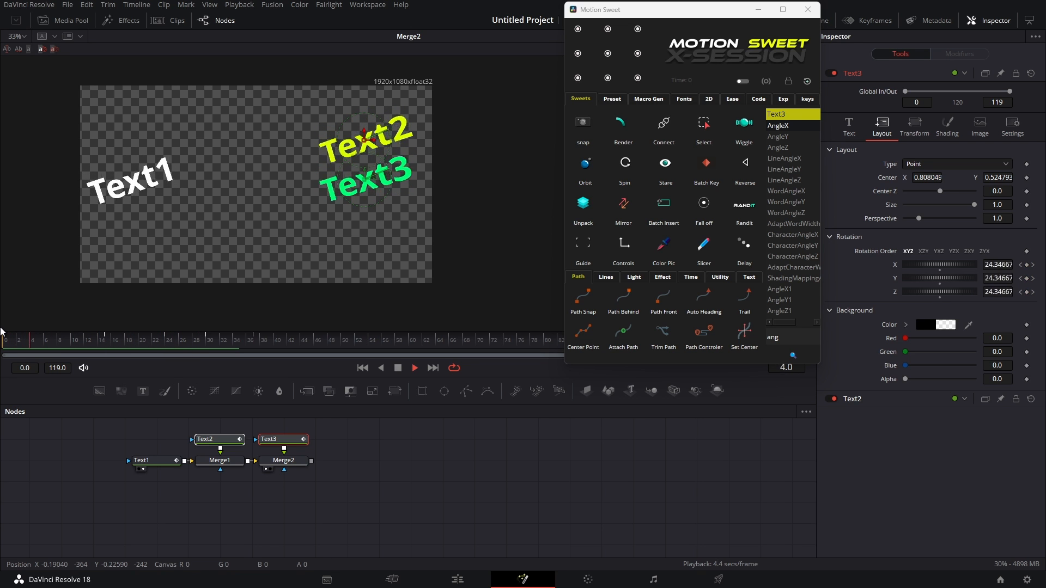
key("space")
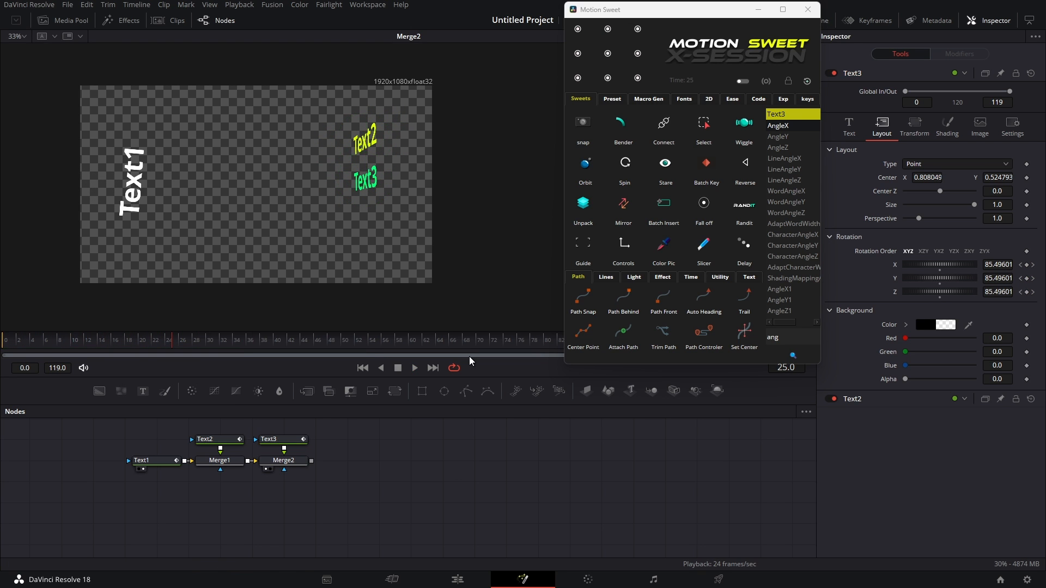
Step: Undo the Text2 move, the AngleX and AngleY connections and Text1's extra rotation, and replay the animation from the start
key("ctrl+z")
key("ctrl+z")
left_click_drag(155, 345, 3, 344)
key("space")
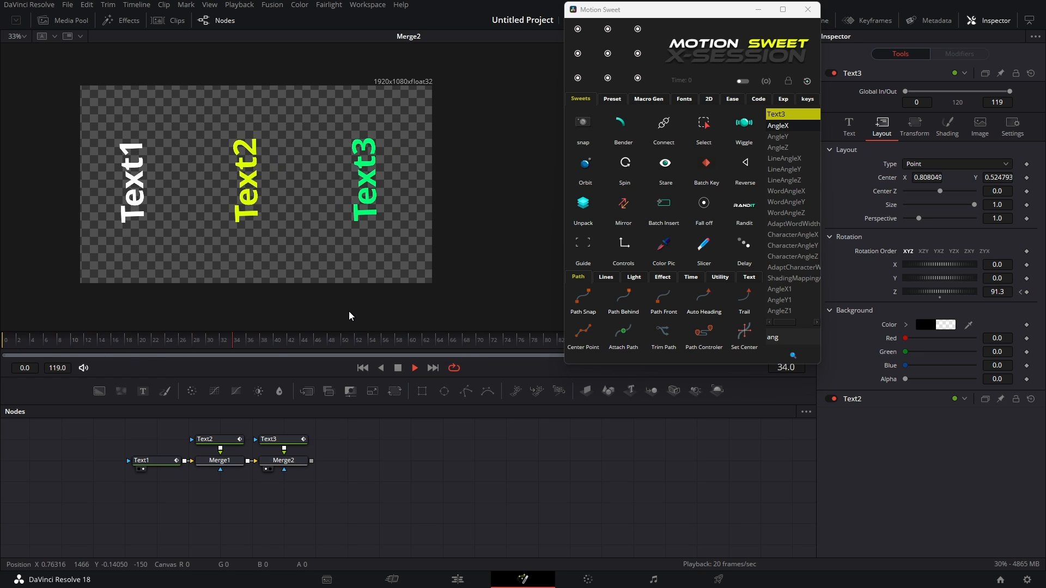
key("space")
Step: Offset the keyframes of Text1, Text2 and Text3 with the Delay tool, using the values 8, 0 and 119
left_click_drag(143, 433, 281, 458)
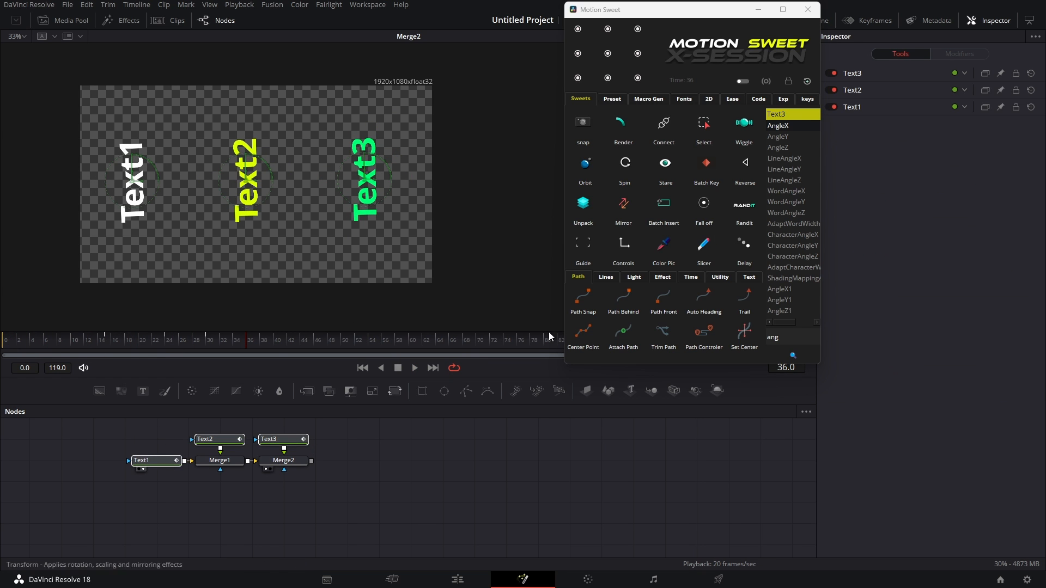
left_click(748, 248)
type("6")
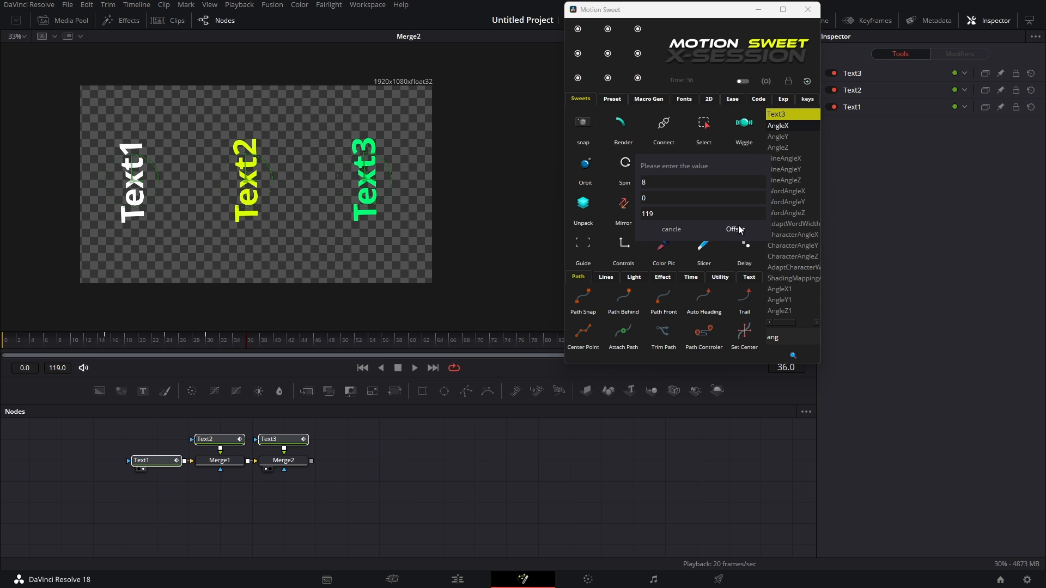
left_click(737, 225)
Step: Scrub the timeline and repeatedly play the offset text animation from about frame 47
left_click_drag(246, 346, 220, 345)
left_click_drag(368, 338, 328, 344)
key("space")
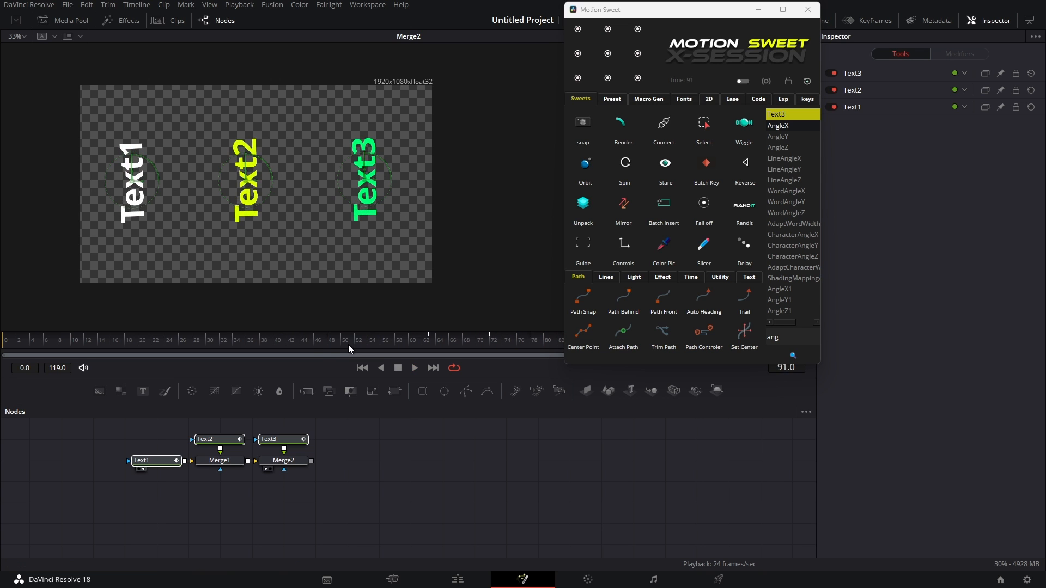
left_click(322, 346)
key("space")
left_click(326, 338)
key("space")
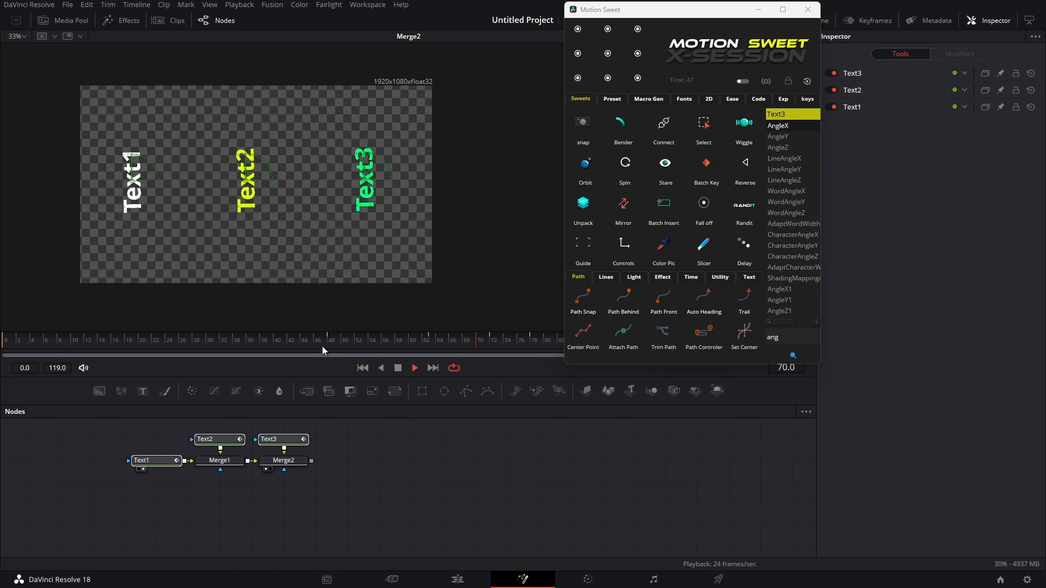
key("space")
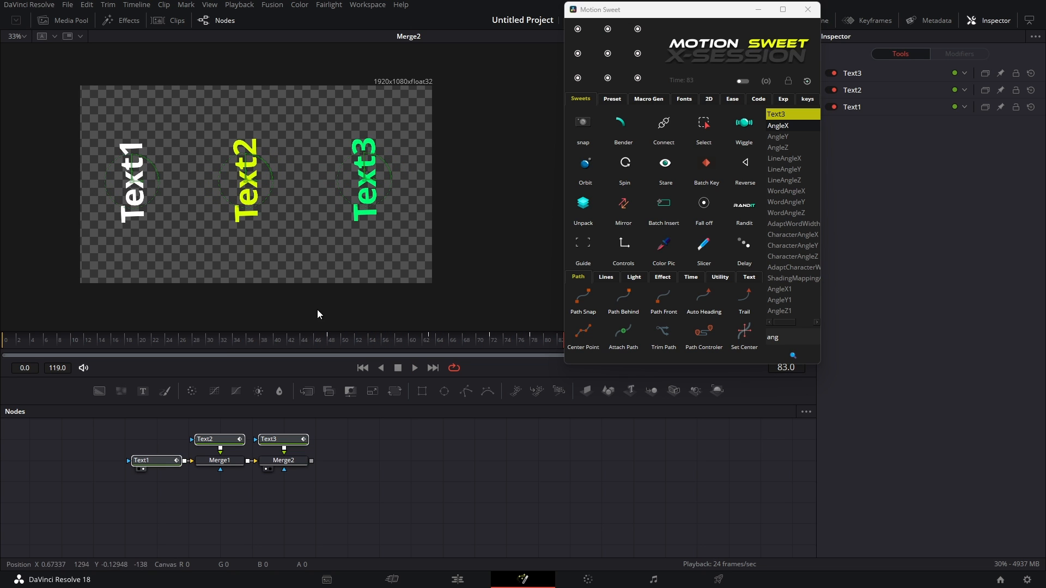
left_click(326, 338)
key("space")
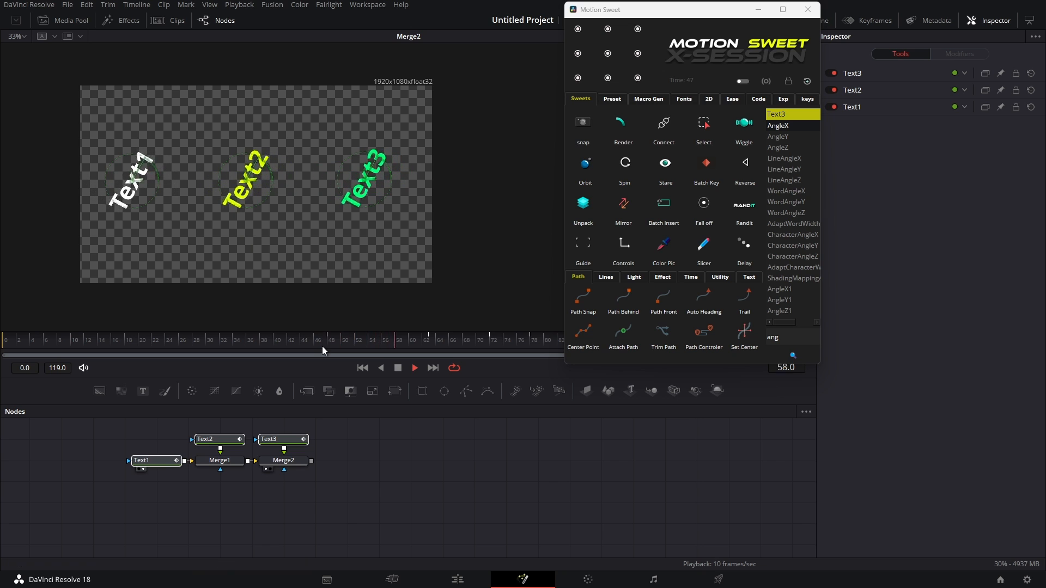
Step: Repeatedly play the rotating text animation from frame 47 to watch how Text1, Text2 and Text3 move
key("space")
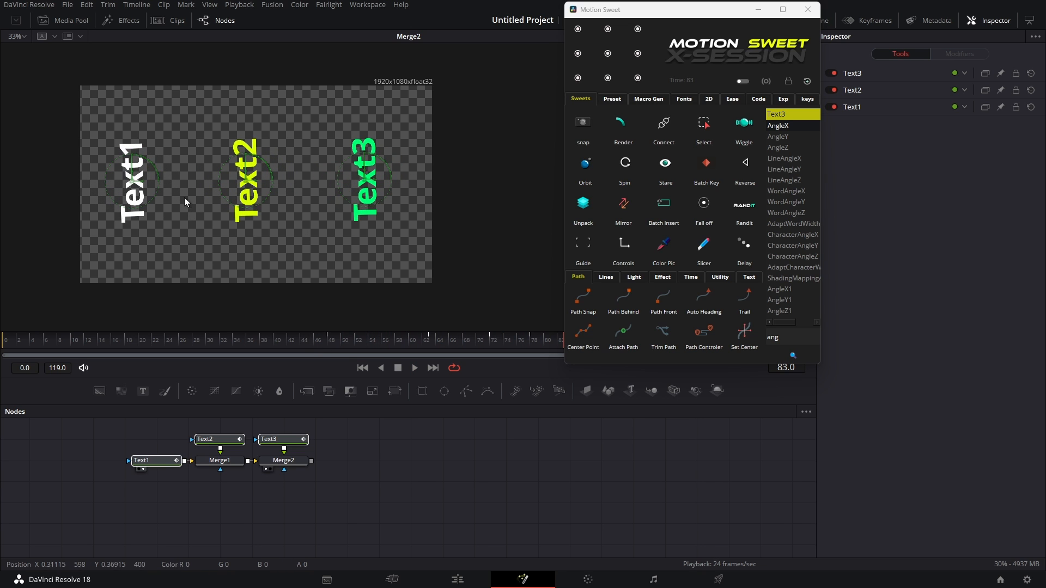
left_click(325, 338)
key("space")
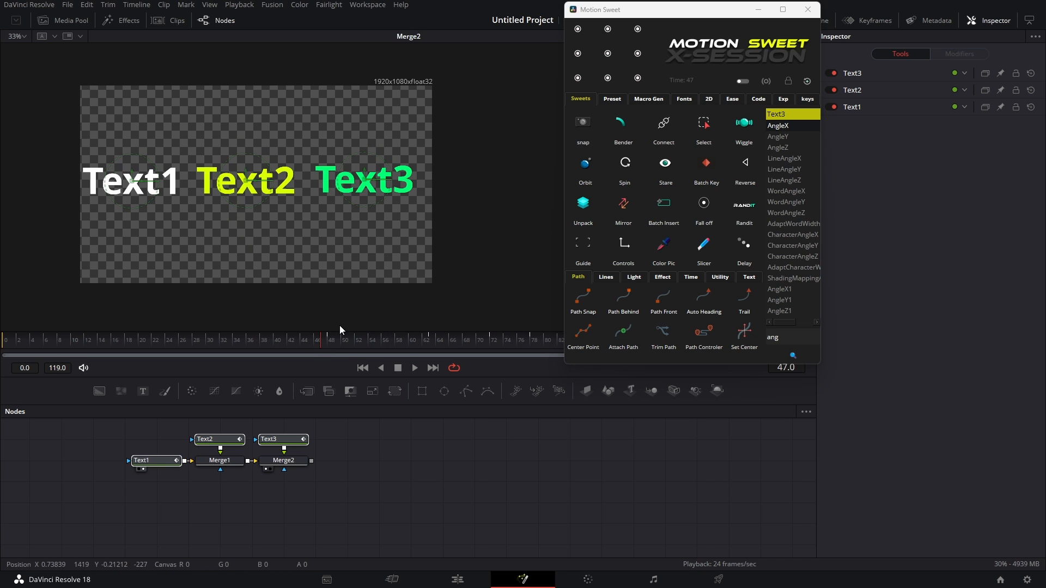
key("space")
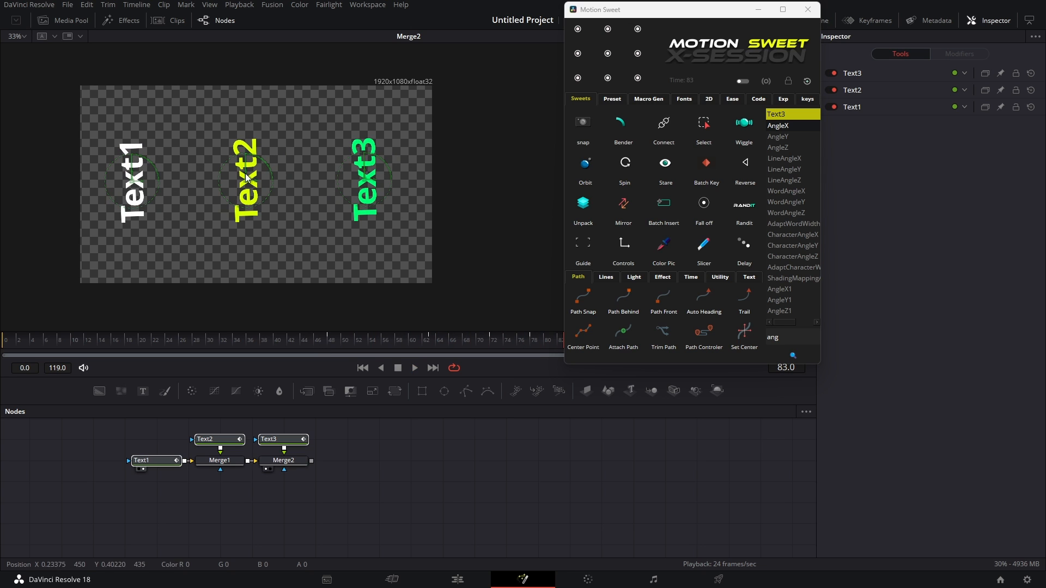
left_click(326, 338)
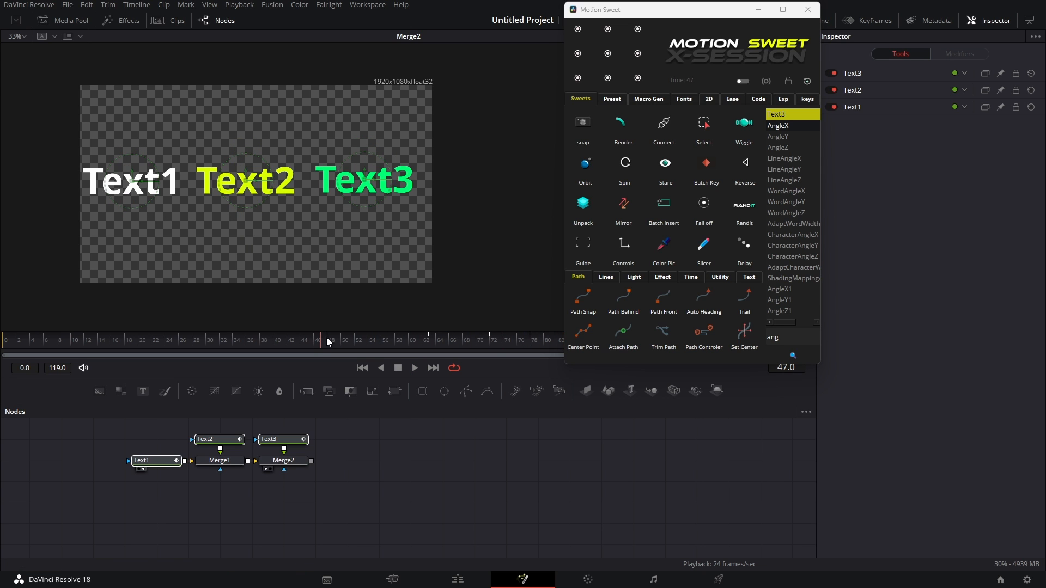
key("space")
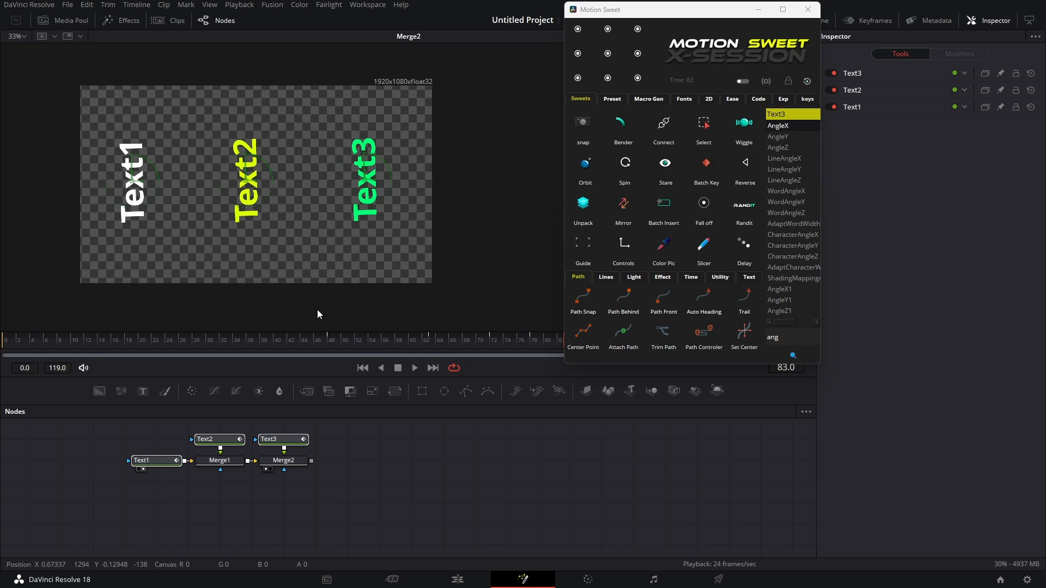
left_click(326, 338)
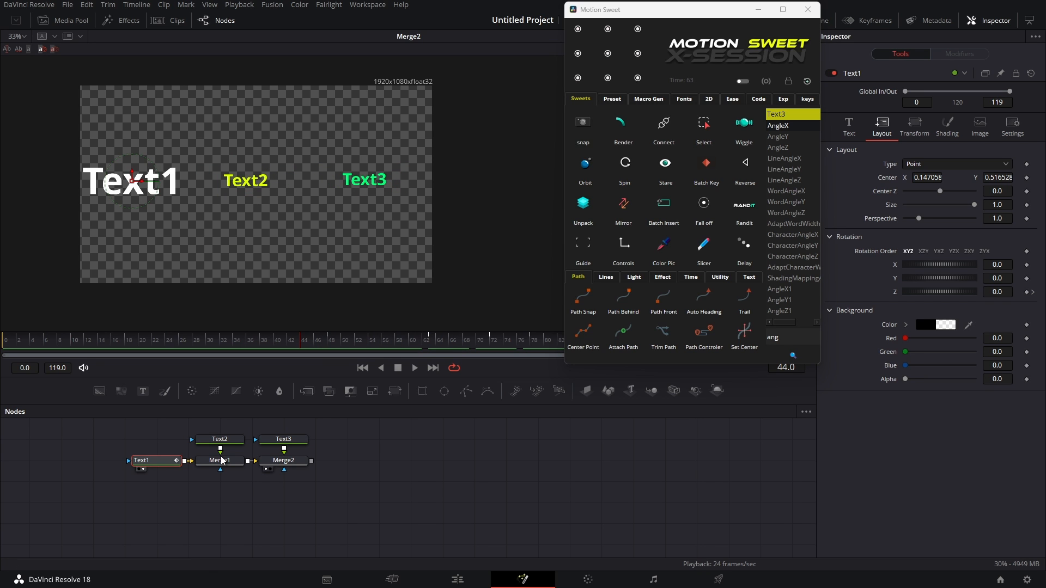
Step: Apply Text1's animated Size to Text2 and Text3 with the Connect tool, finding the parameter by filtering for siz
mouse_move(301, 343)
left_mouse_down()
mouse_move(393, 360)
mouse_move(341, 359)
mouse_move(460, 360)
mouse_move(303, 359)
left_mouse_up()
left_click(665, 126)
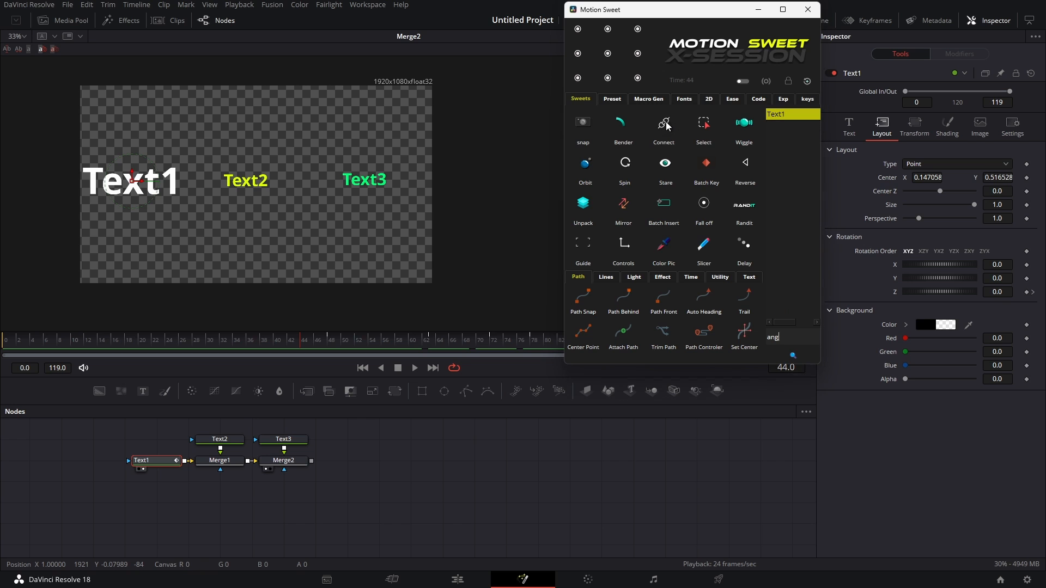
left_click(781, 138)
left_click_drag(188, 426, 309, 451)
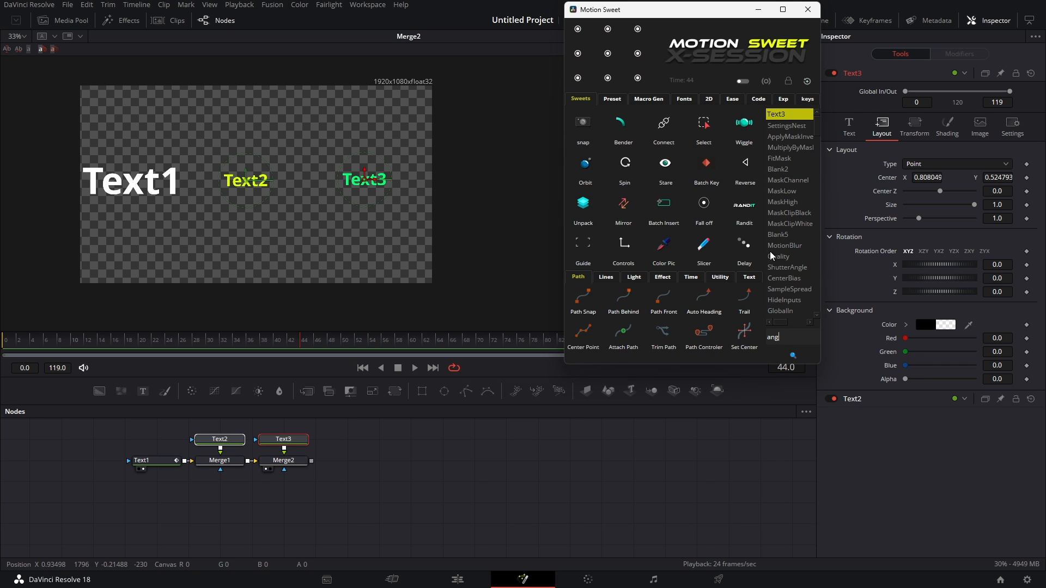
type("siz")
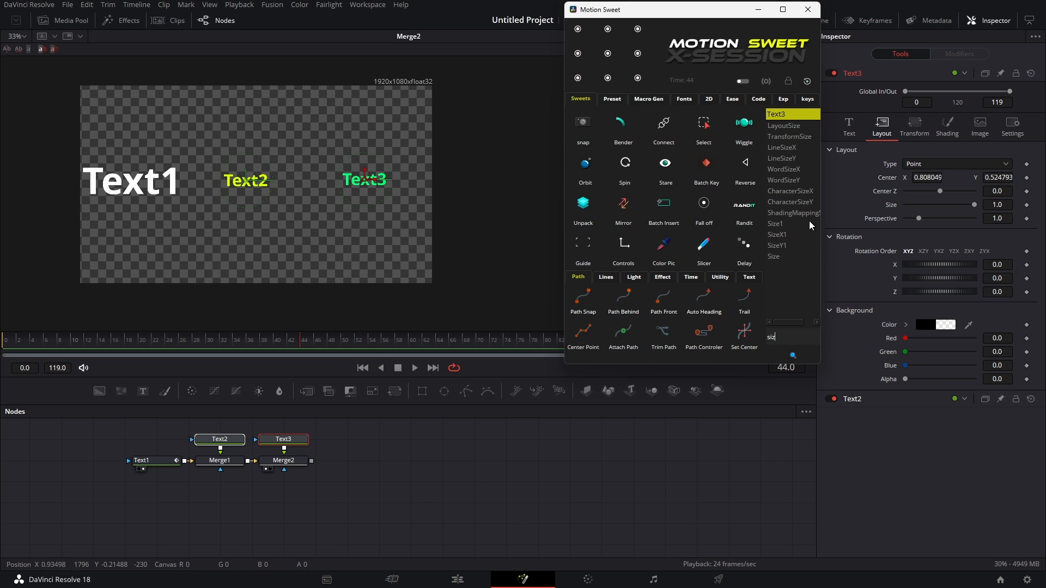
left_click(783, 258)
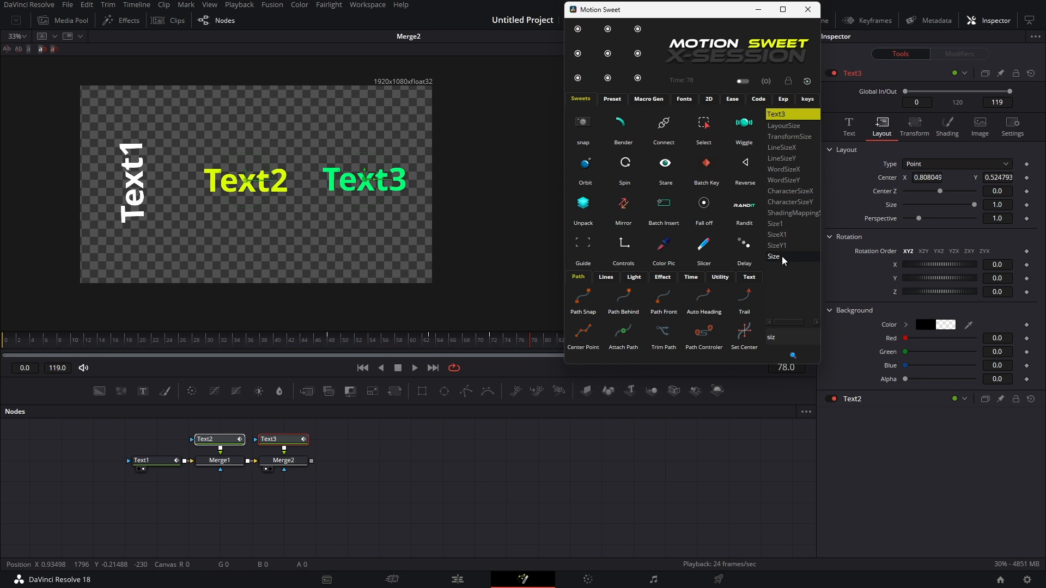
Step: Scrub past frame 80 and increase Text1's and Text2's sizes individually, setting Text2's to 0.2053
left_click_drag(390, 345, 554, 342)
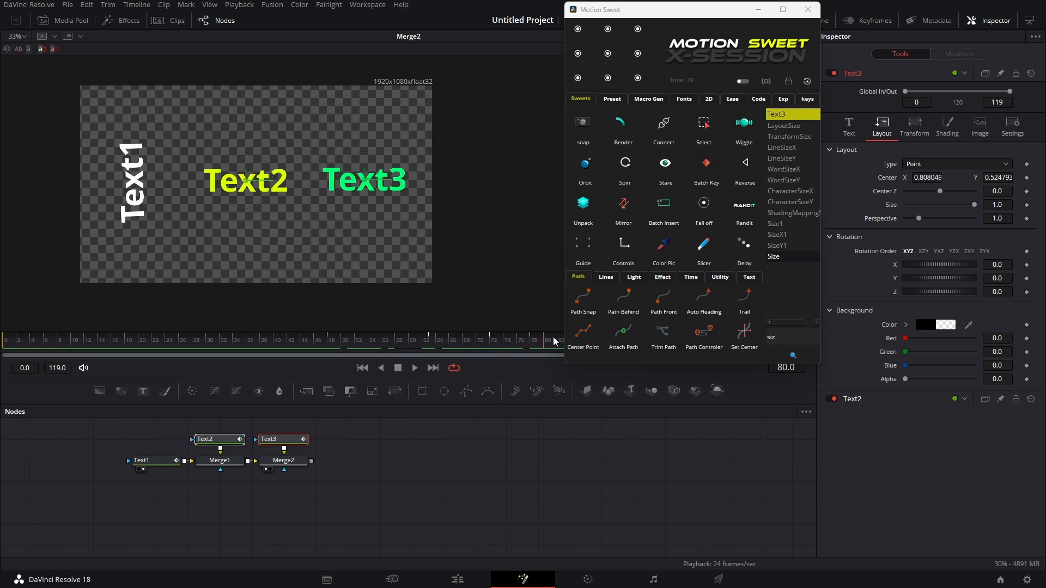
left_click(156, 460)
left_click(850, 127)
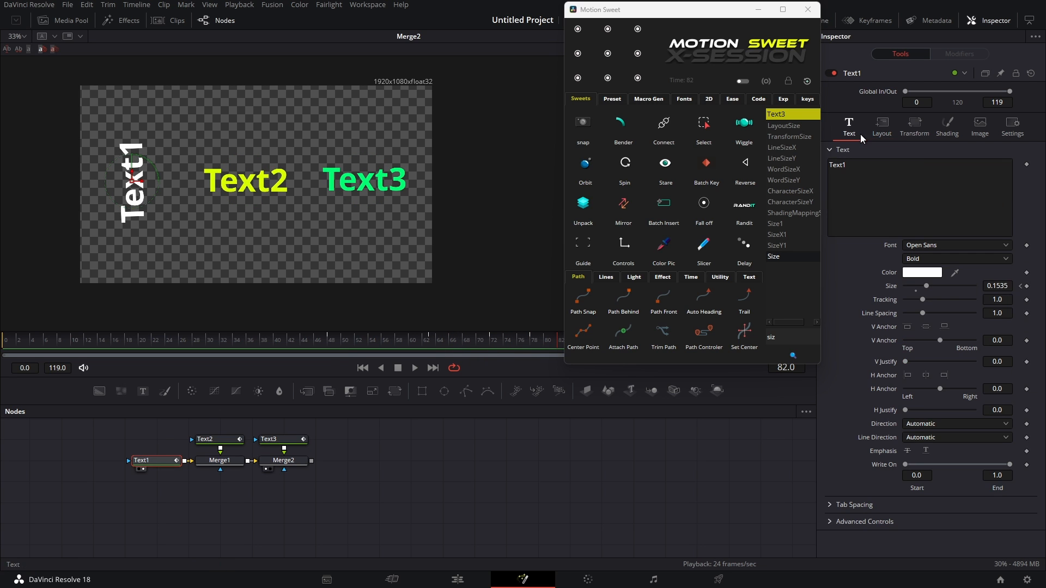
left_click_drag(989, 286, 1011, 286)
left_click(221, 440)
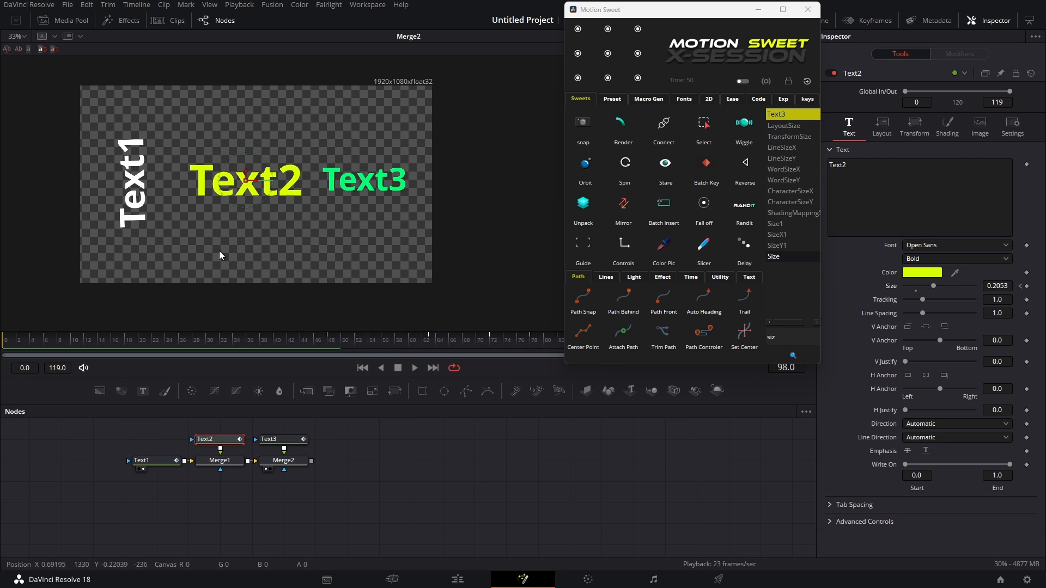
Step: Apply Text1's animated AngleZ to Text2 and Text3 with the Connect tool, and preview the rotation
left_click(146, 462)
left_click_drag(212, 419, 310, 442)
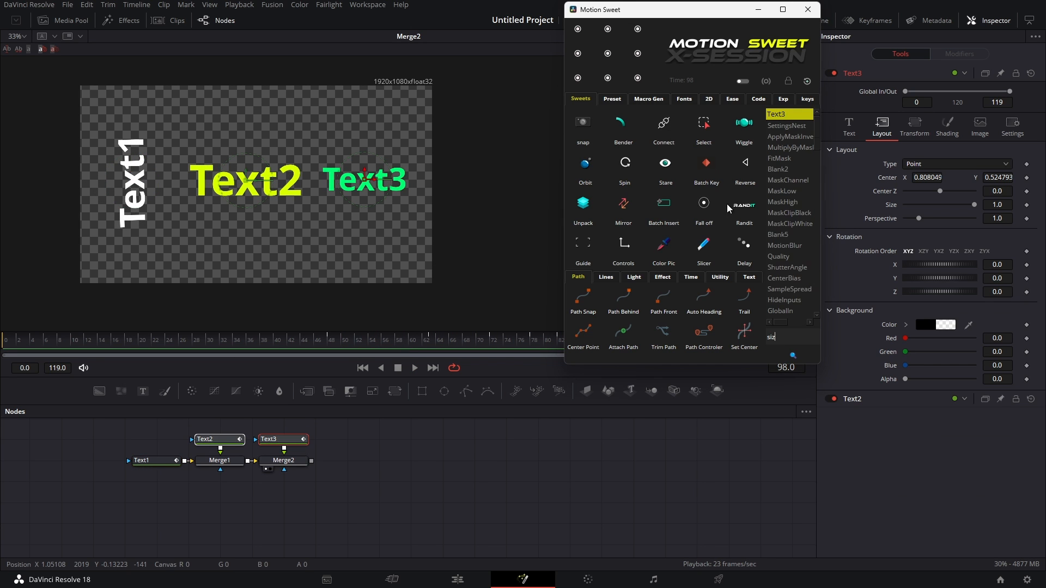
double_click(779, 337)
type("angle")
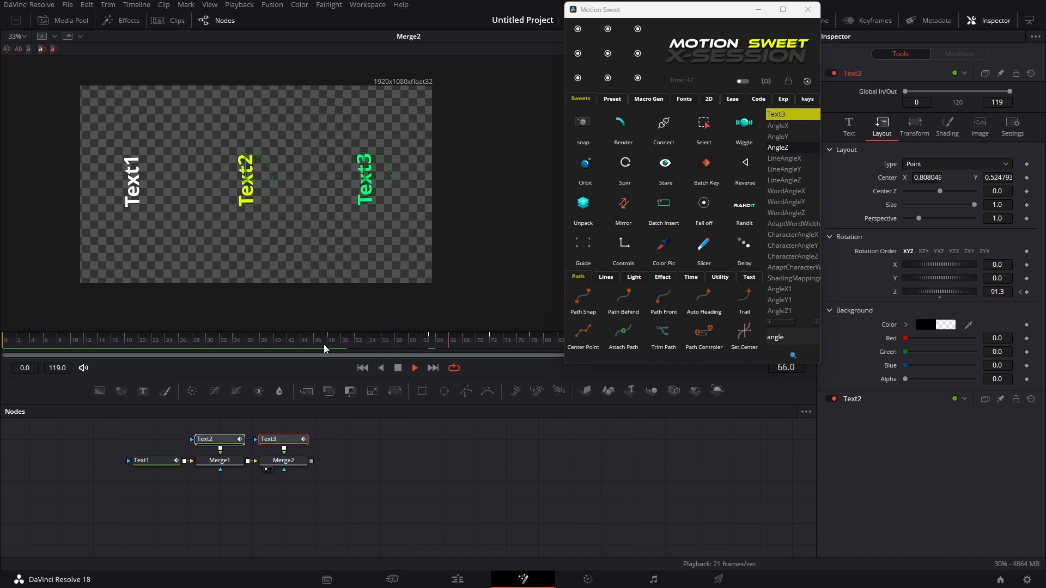
left_click_drag(326, 349, 234, 343)
Step: Rotate Text1, Text2 and Text3 individually in the viewer at frame 34
left_click(161, 461)
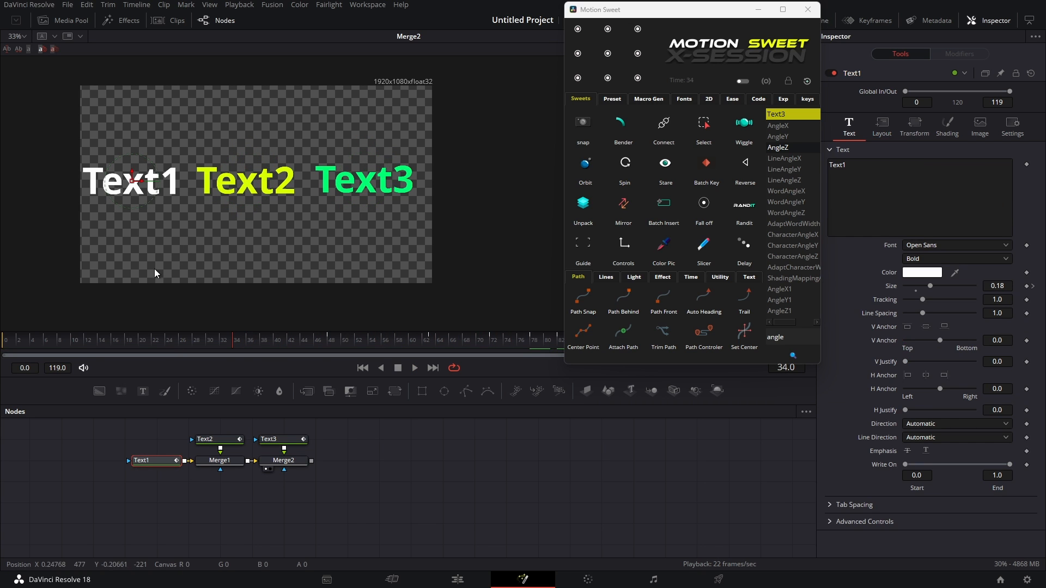
left_click_drag(145, 208, 179, 187)
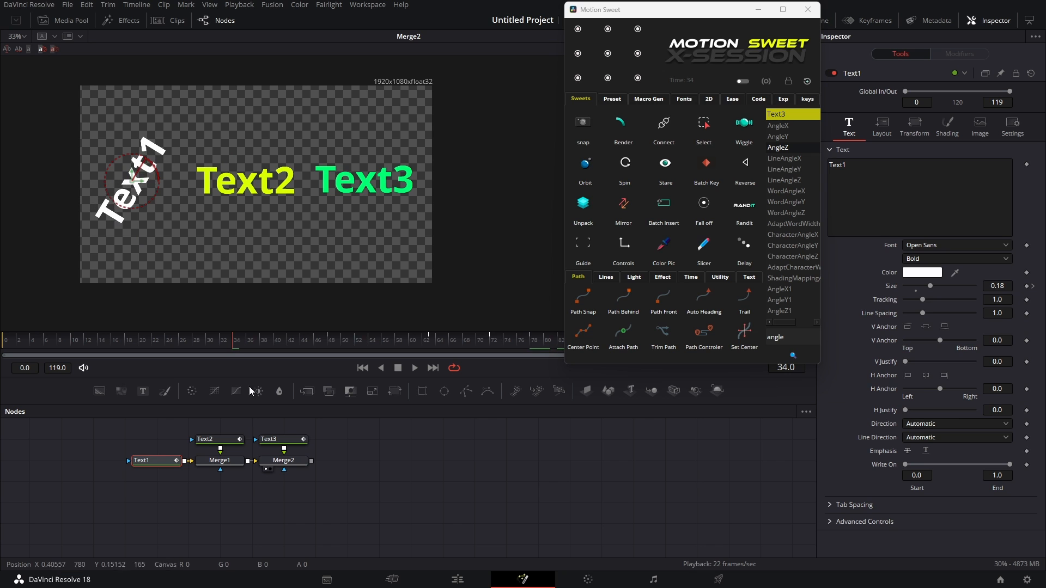
left_click(220, 440)
left_click_drag(266, 200, 297, 156)
left_click(279, 439)
left_click_drag(377, 203, 350, 228)
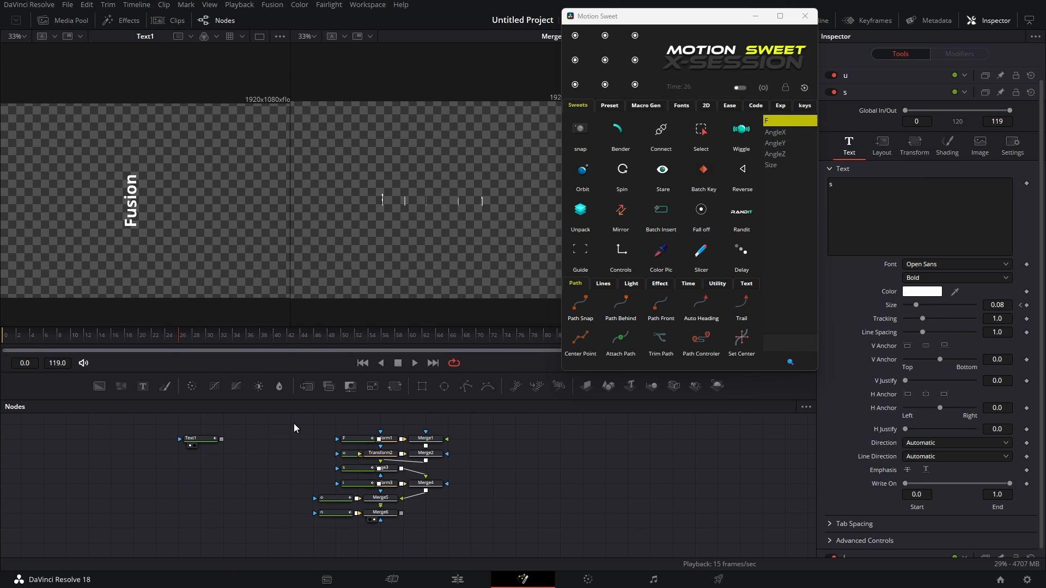
Step: Select the whole group of letter, Transform and Merge nodes, make F the active node, and run the Select tool
left_click_drag(293, 424, 467, 533)
left_click(368, 443)
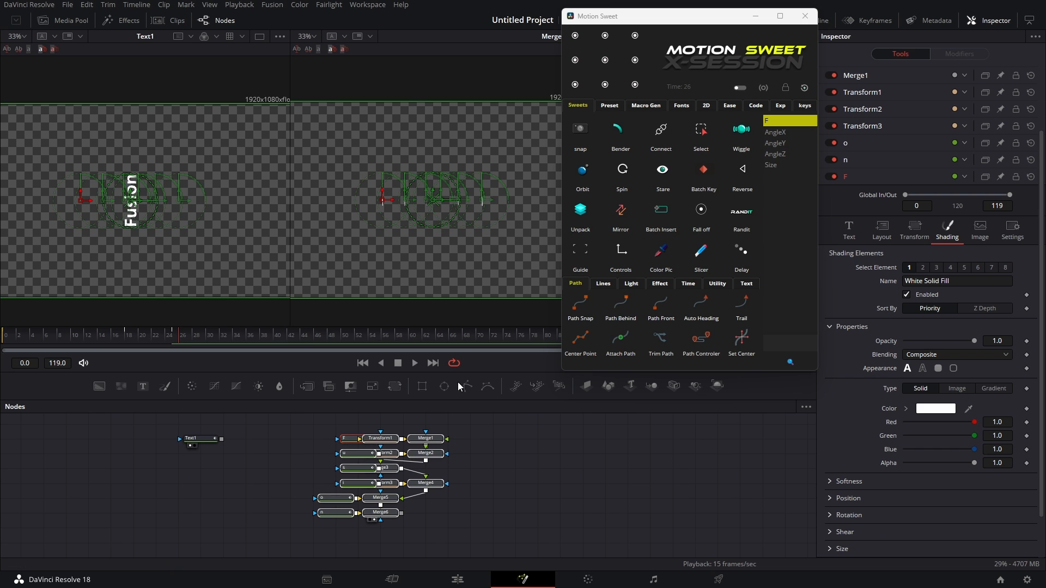
left_click(703, 145)
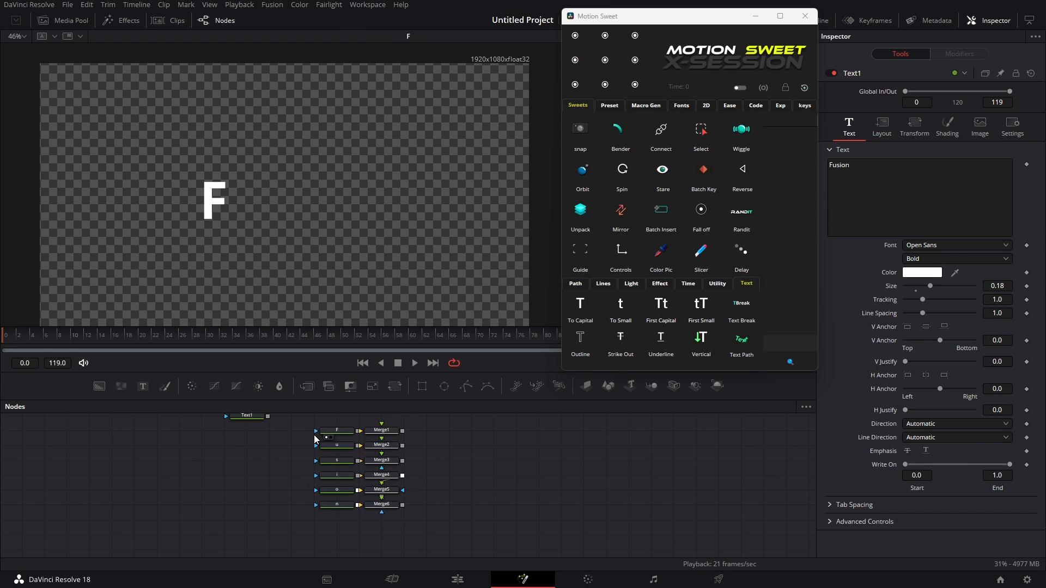
Step: Wiggle the Size of the six Fusion letter nodes with F as the active node
left_click_drag(311, 426, 231, 244)
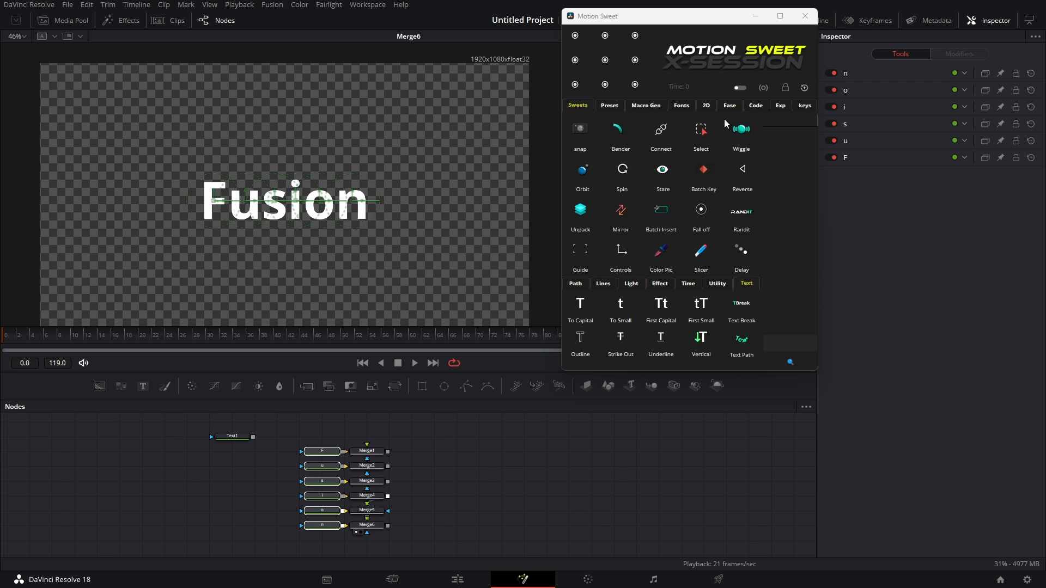
left_click(736, 132)
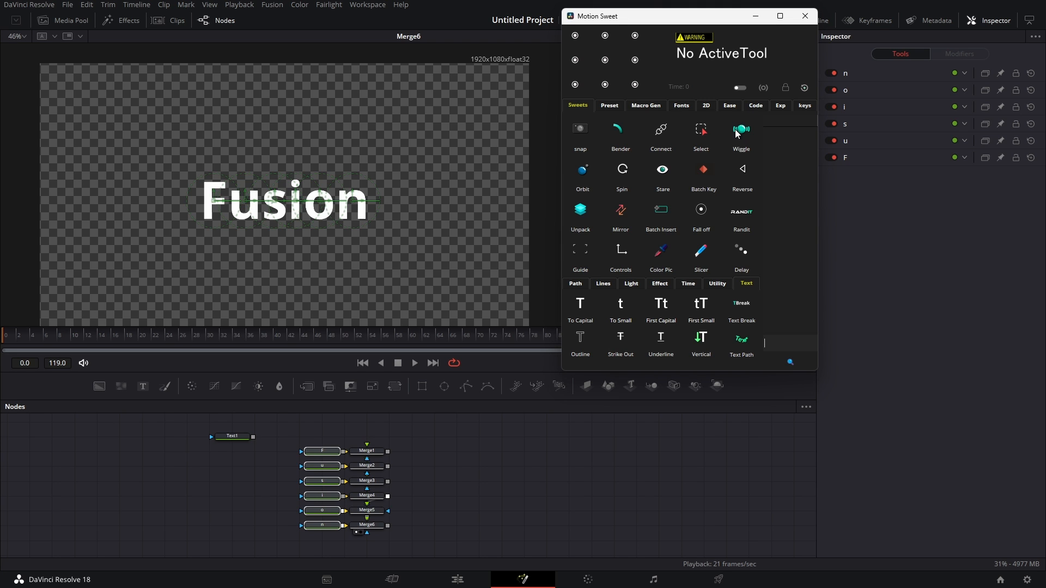
left_click(321, 452)
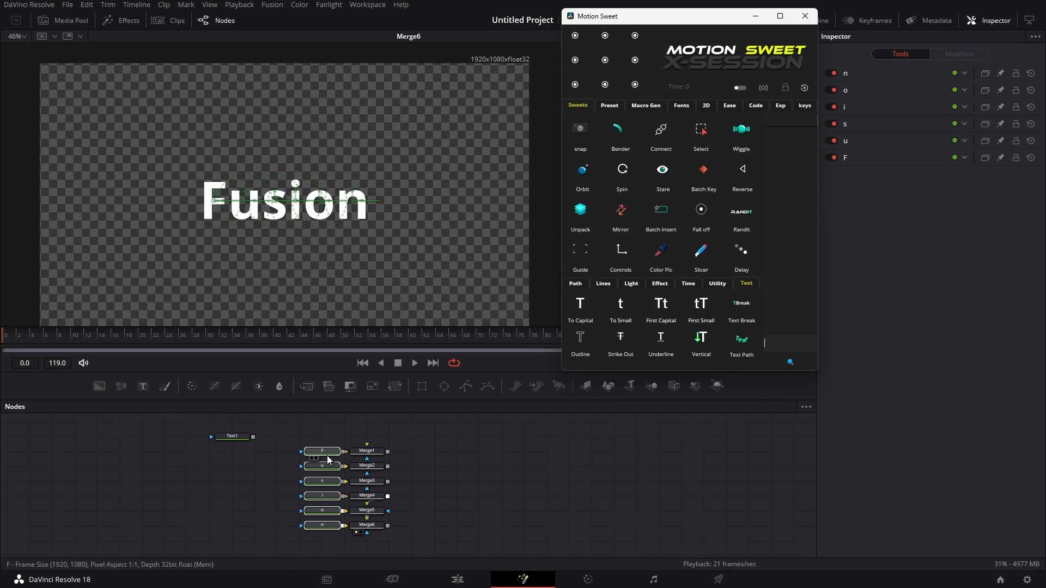
left_click(742, 143)
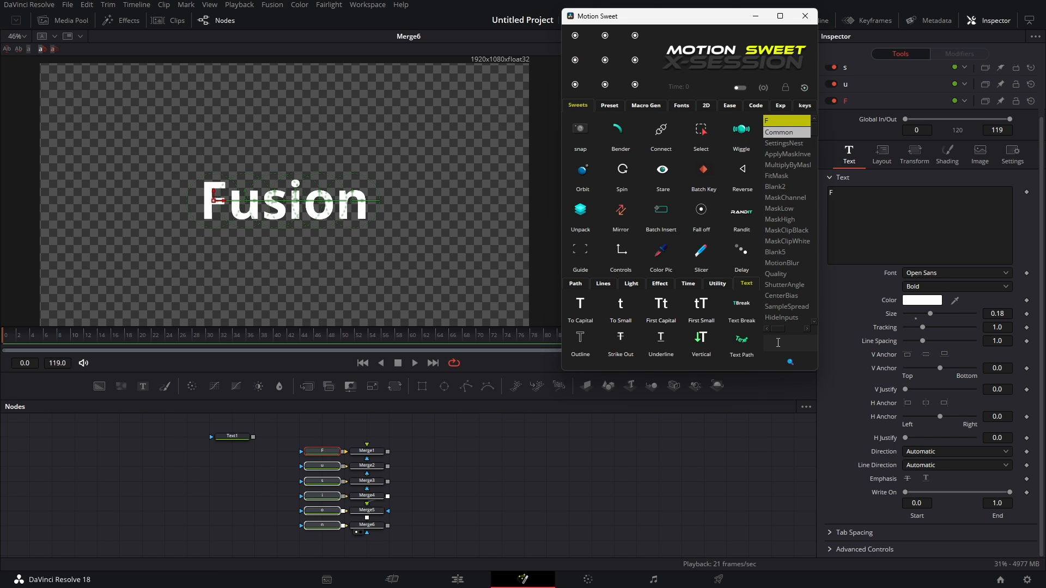
type("size")
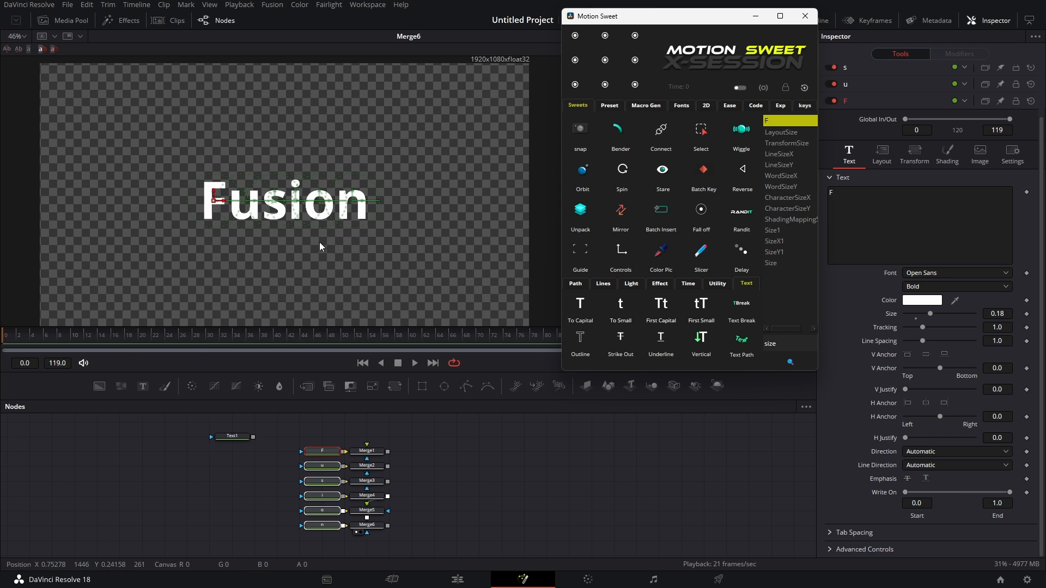
left_click(219, 335)
left_click(789, 263)
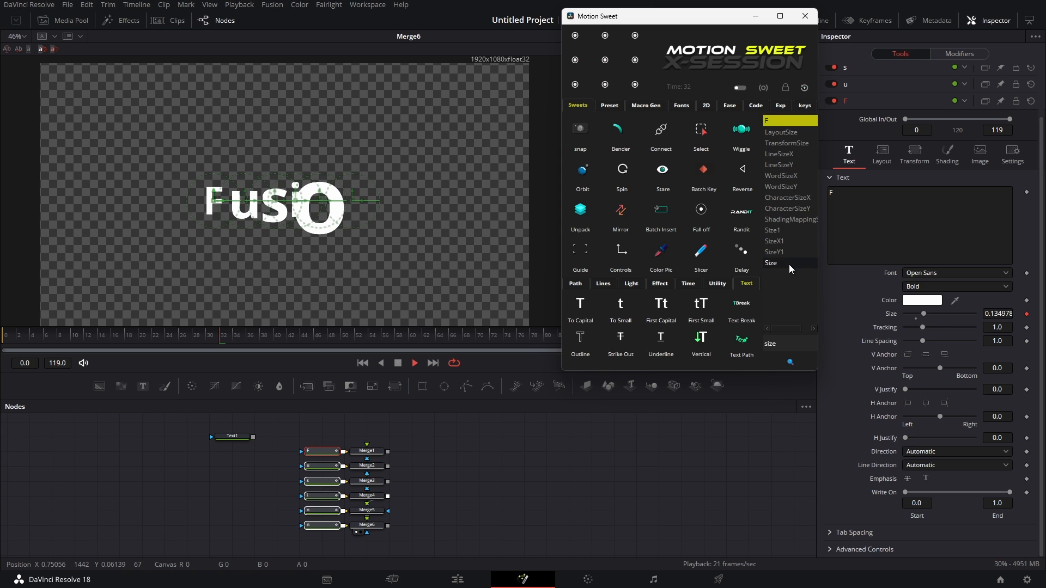
Step: Play and stop the letters' size wiggle to preview it
key("space")
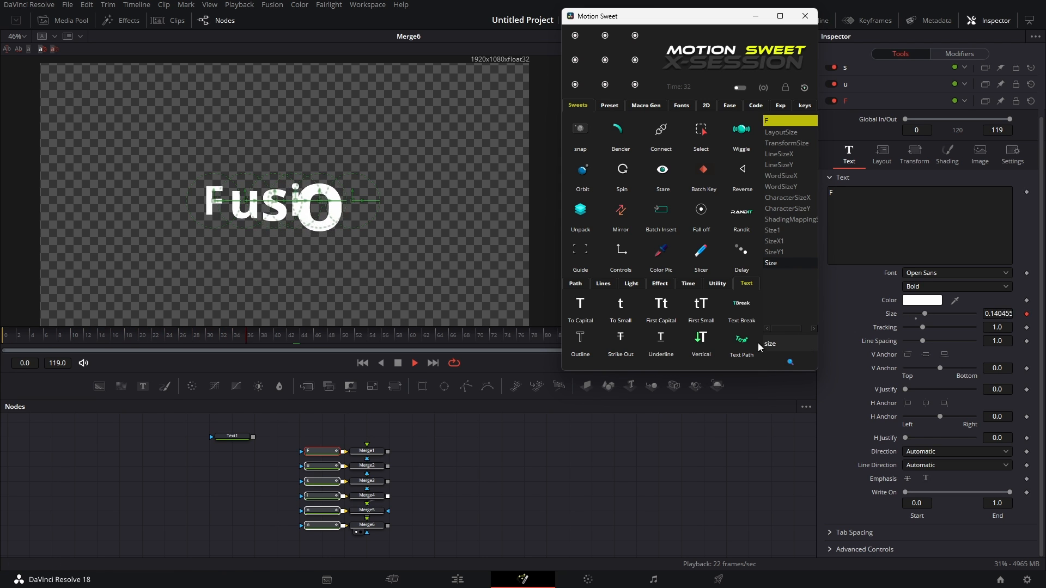
left_click(397, 363)
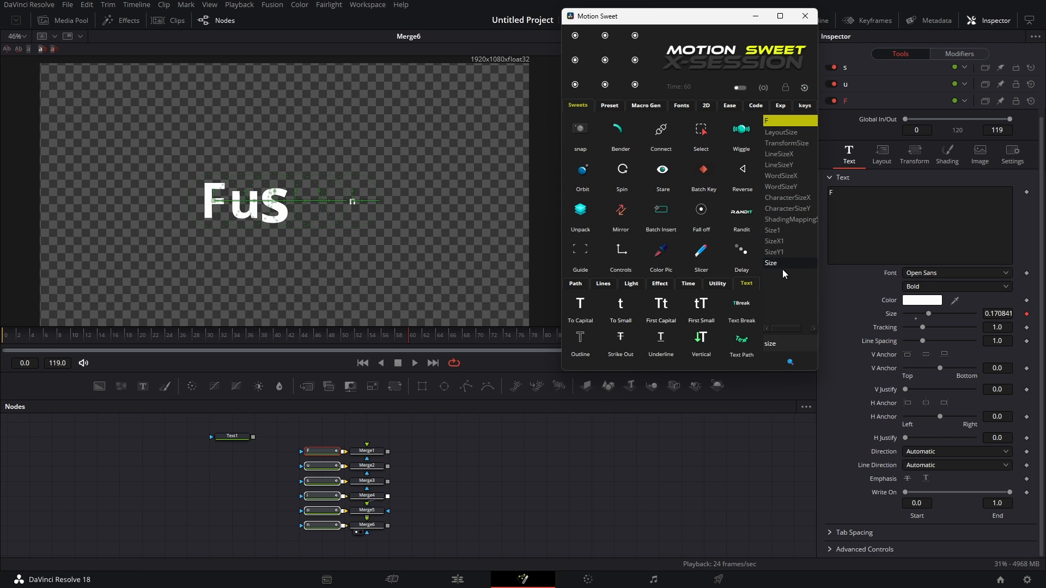
key("space")
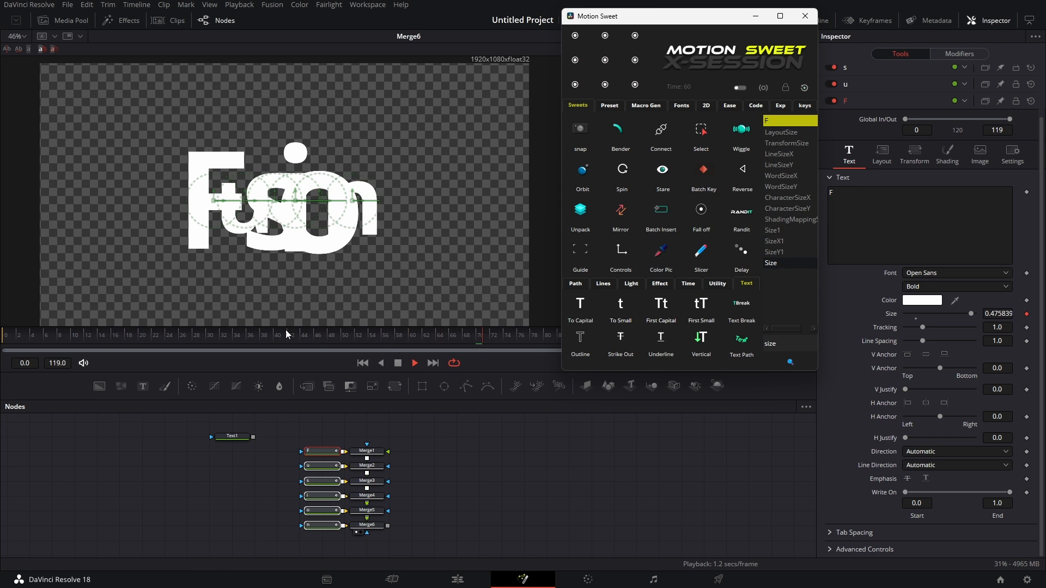
Step: Wiggle the letters' Center parameter as well, and play the result
type("nter")
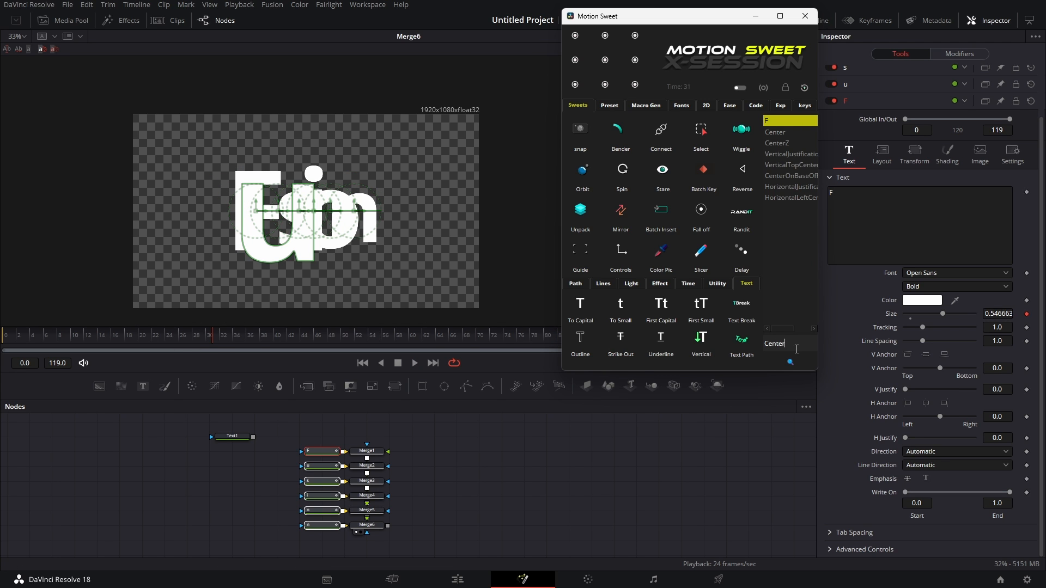
left_click(793, 132)
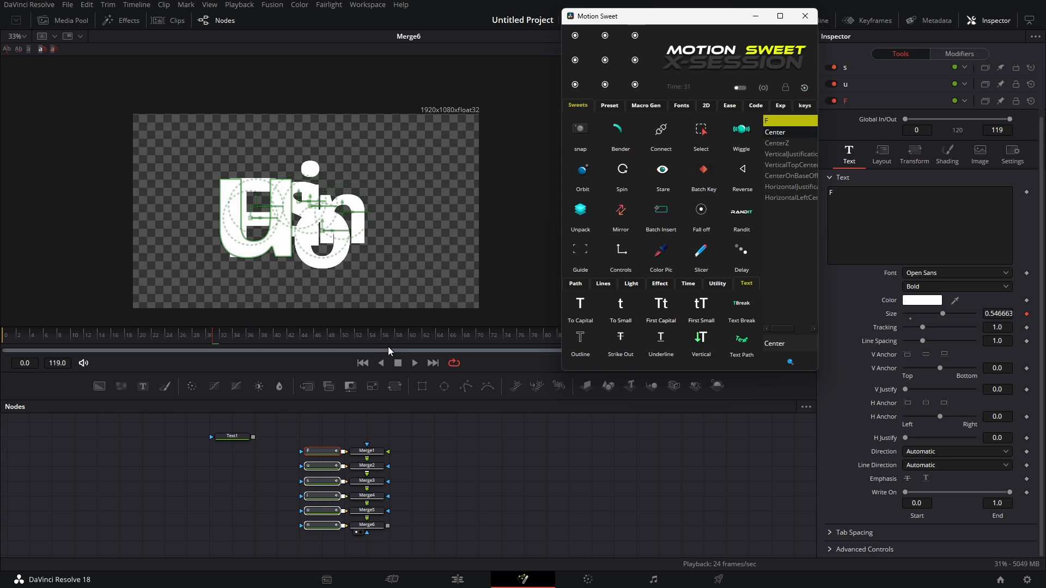
key("space")
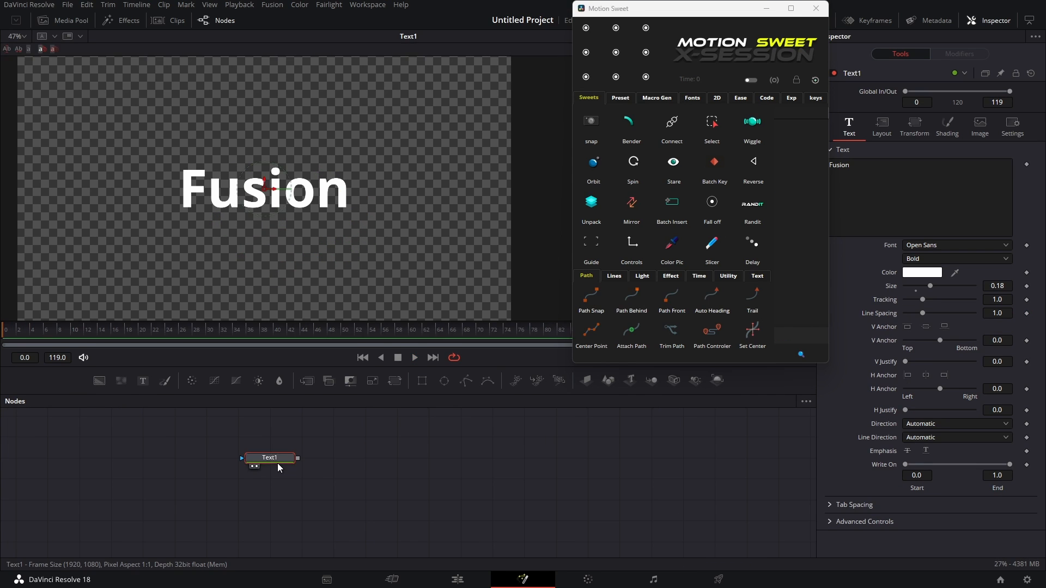
Step: Create an Orbit node for the Fusion text node Text1
left_click(593, 161)
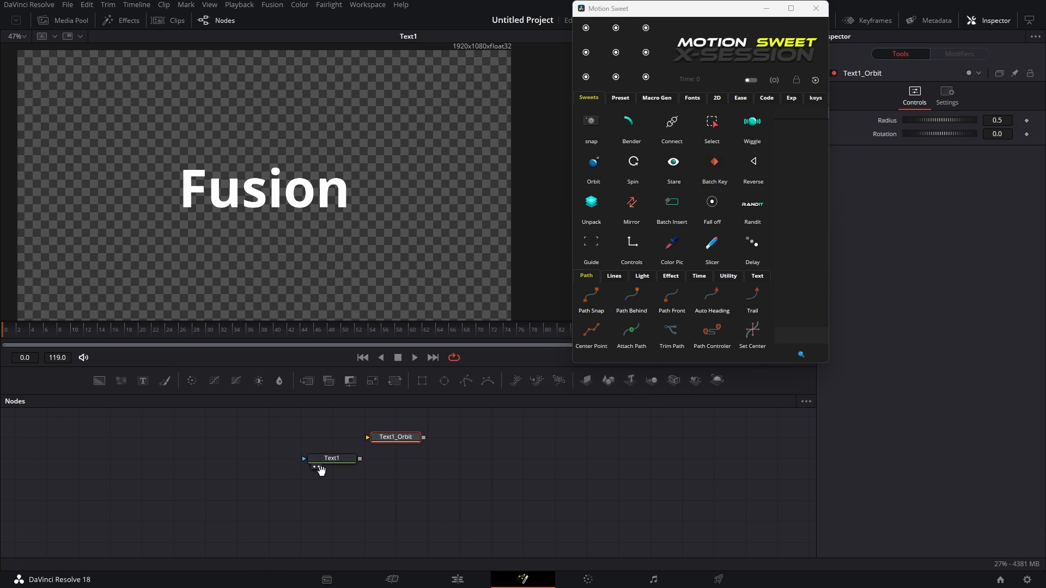
left_click_drag(279, 476, 270, 477)
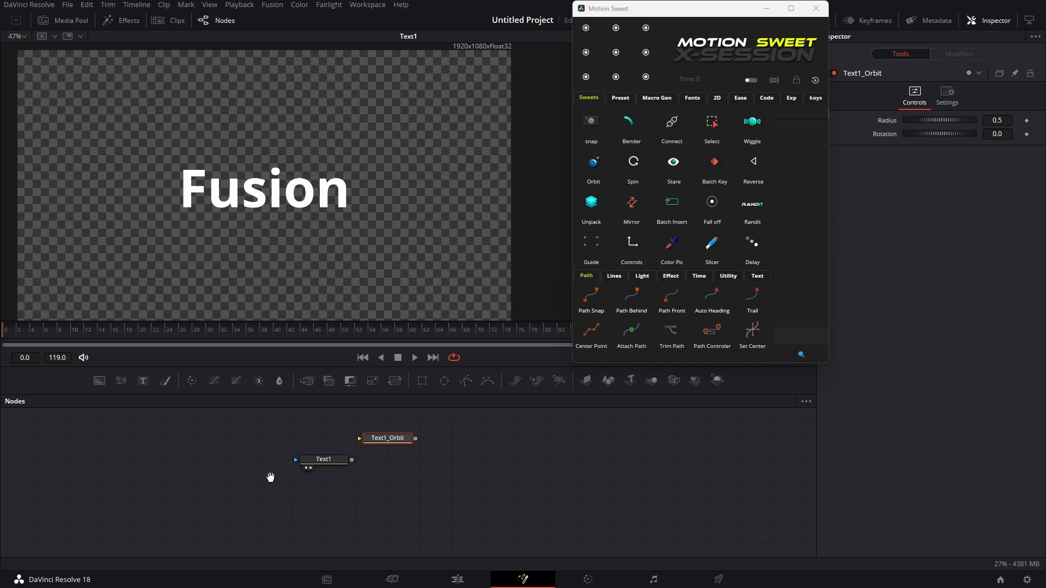
left_click_drag(270, 477, 208, 487)
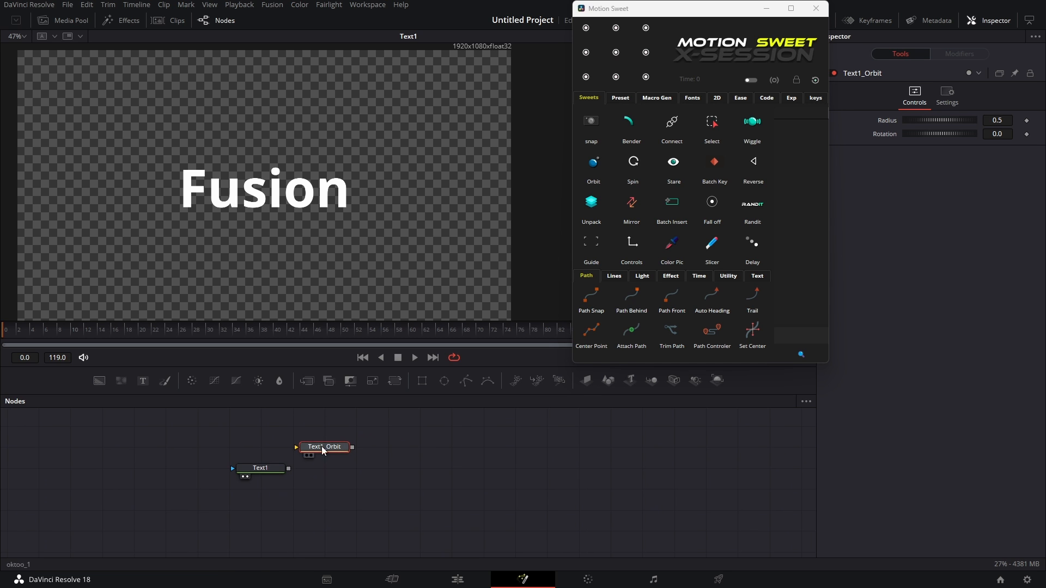
Step: Add a 2D circle shape, feed it into the Text1_Orbit node, and merge the orbit over Text1
left_click(718, 98)
left_click(599, 163)
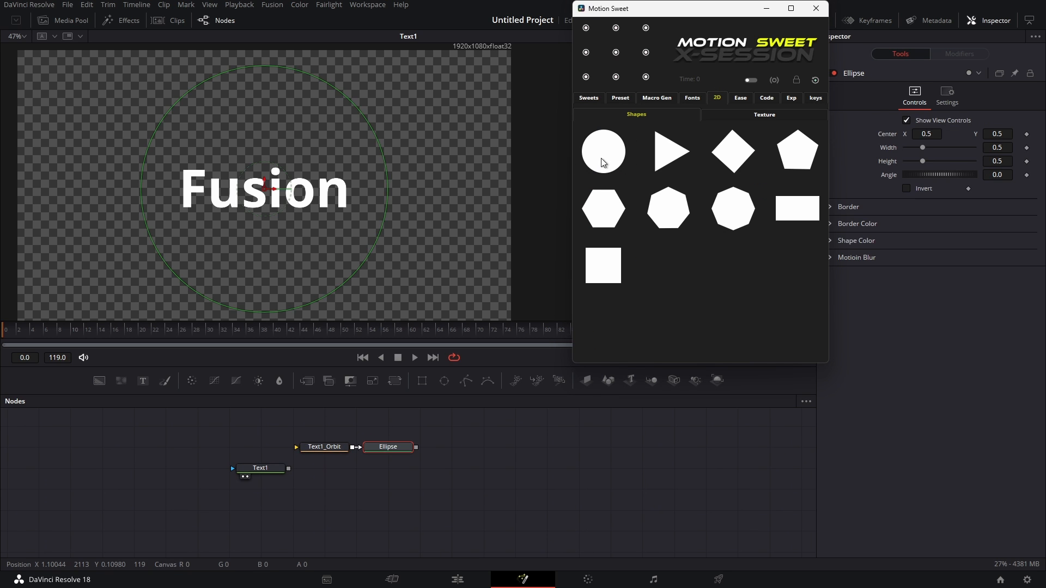
left_click(386, 446)
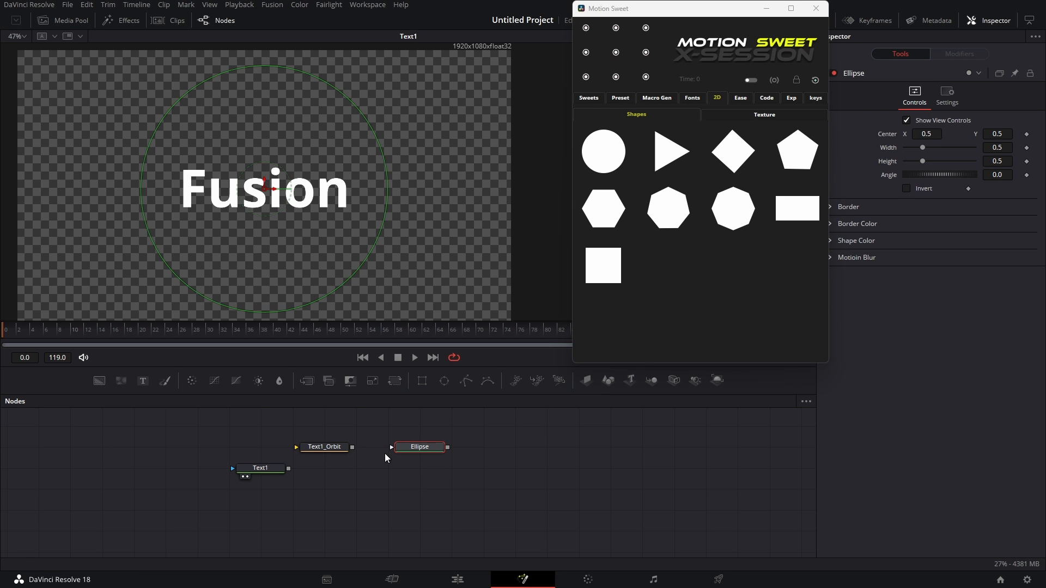
left_click_drag(404, 450, 310, 430)
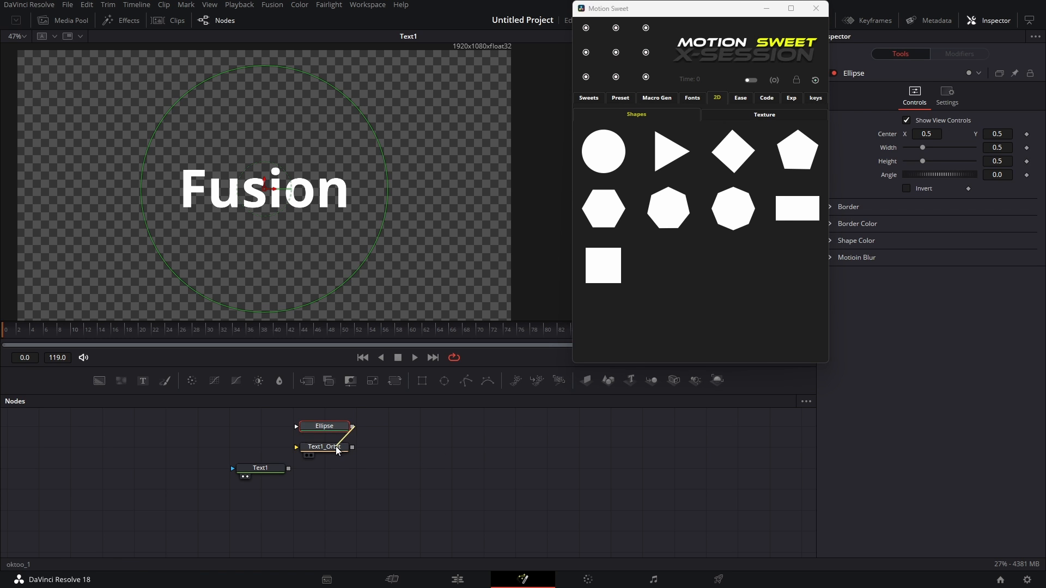
left_click_drag(286, 468, 288, 469)
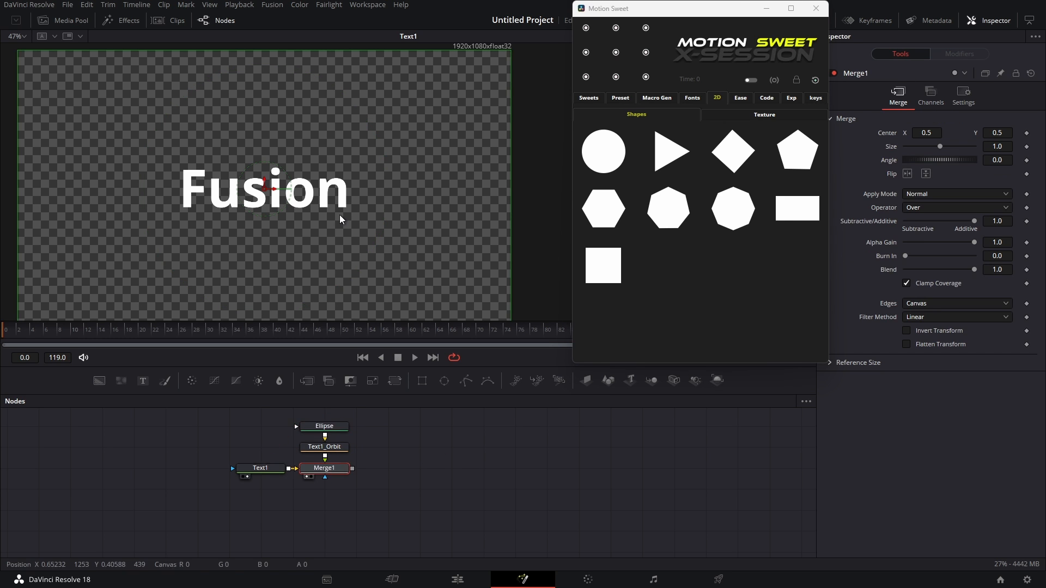
Step: Shrink the ellipse to about 0.117 in width and height, and set Text1_Orbit's Radius to about 0.805 and Rotation to about -988.5
left_click(354, 266)
left_click_drag(355, 266, 288, 205)
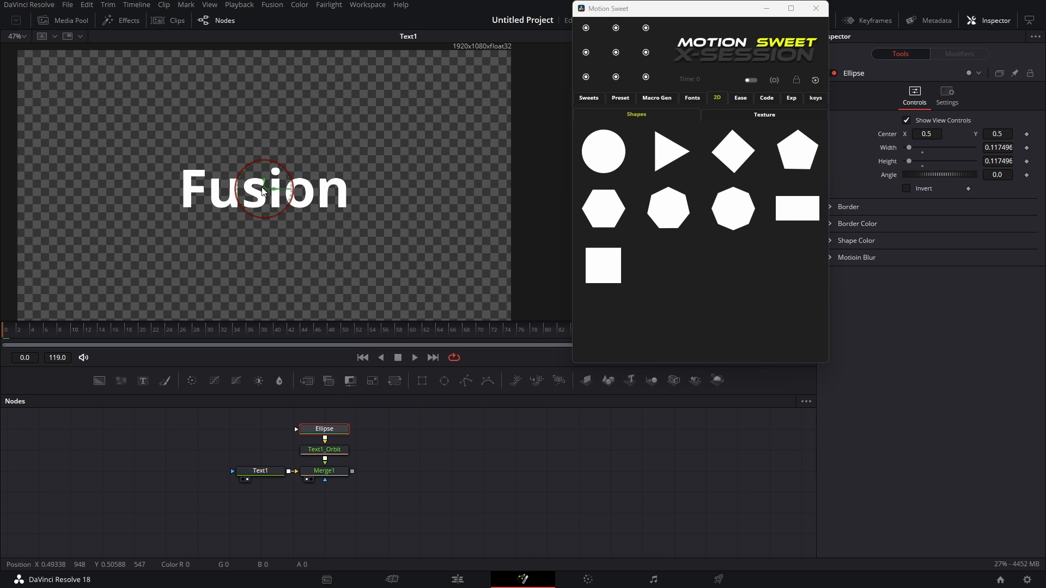
left_click(342, 453)
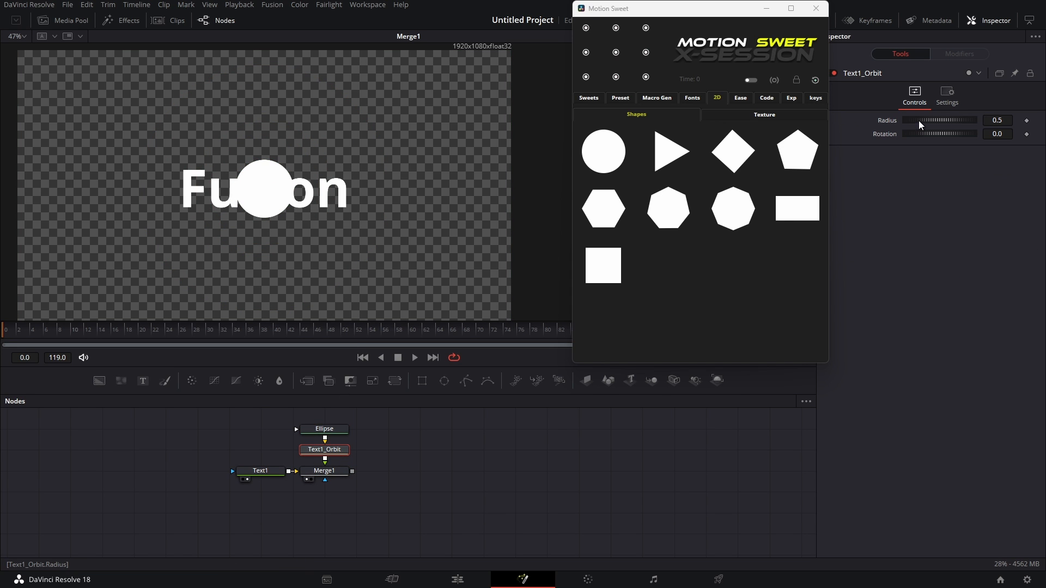
left_click_drag(919, 125, 556, 136)
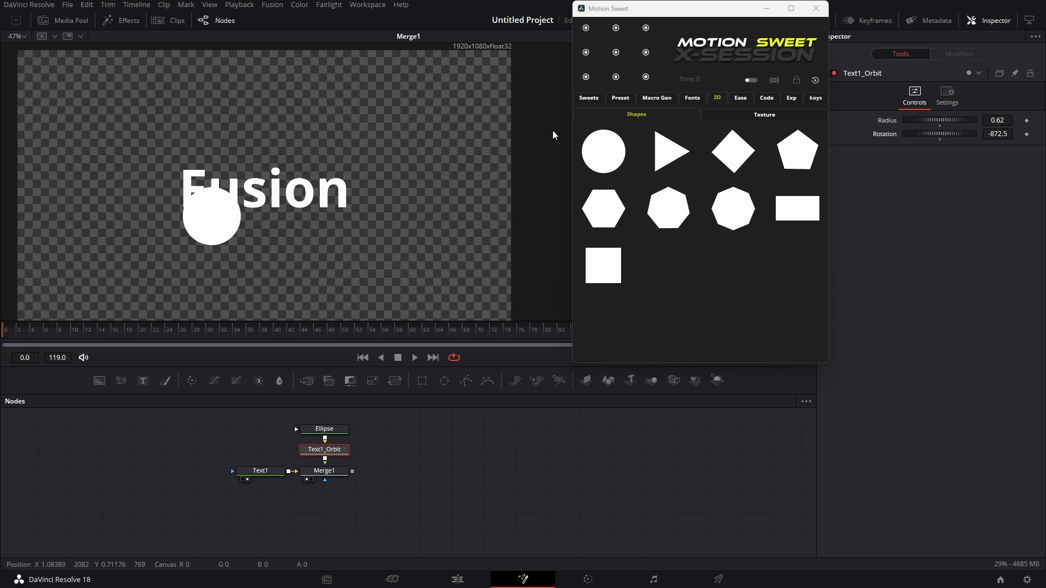
left_click_drag(923, 124, 1044, 137)
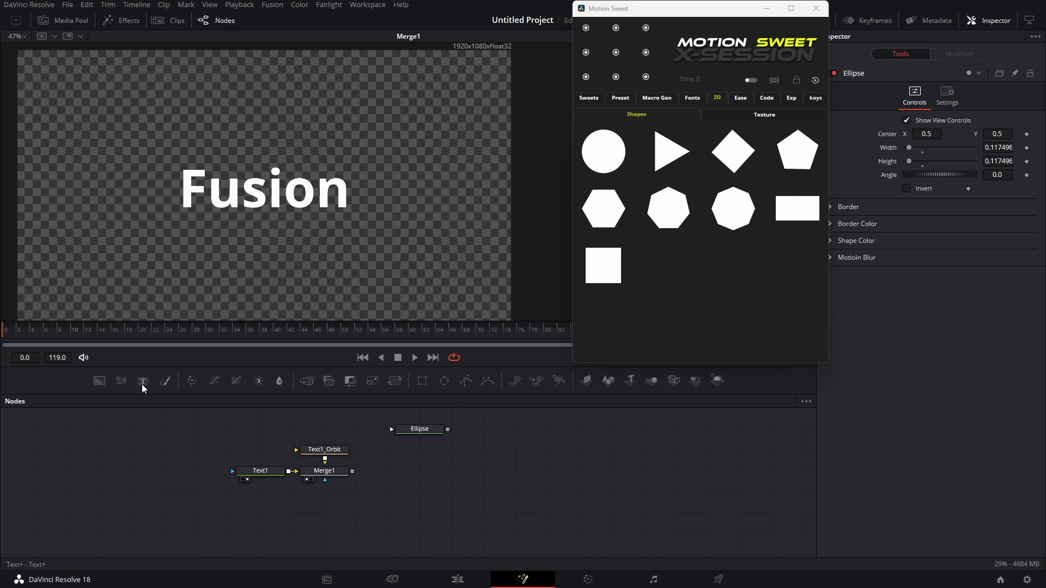
Step: Paste a copy of the Fusion text, feed it into Text1_Orbit in place of the ellipse, and change the orbit's Rotation
left_click(228, 415)
key("ctrl+v")
left_click_drag(258, 430, 297, 470)
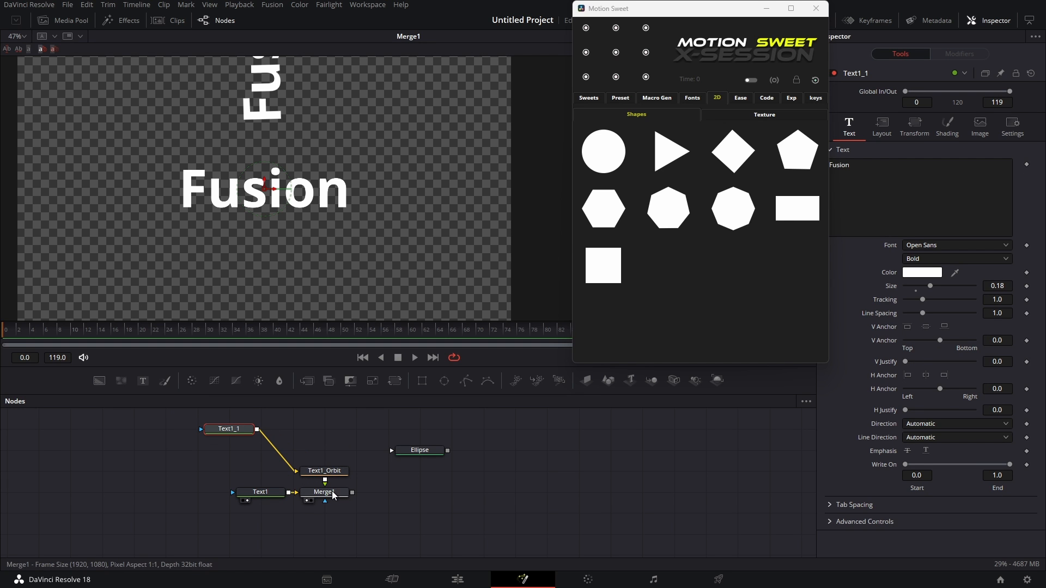
left_click(316, 472)
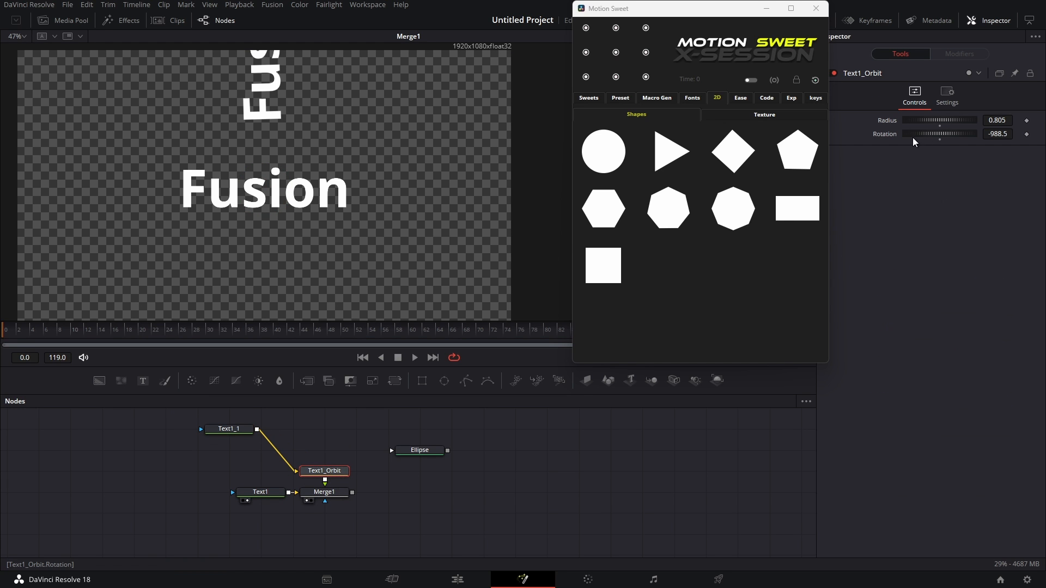
left_click_drag(915, 143, 879, 157)
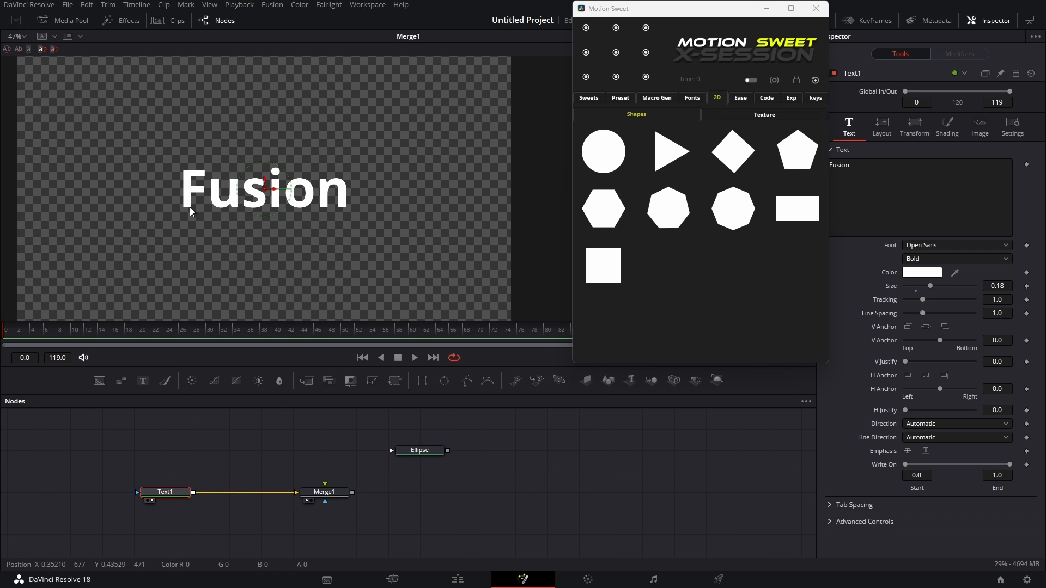
Step: Add a bottom-left anchor node after Text1, create an Orbit from it, and route the Ellipse through that orbit into Merge1
left_click(586, 76)
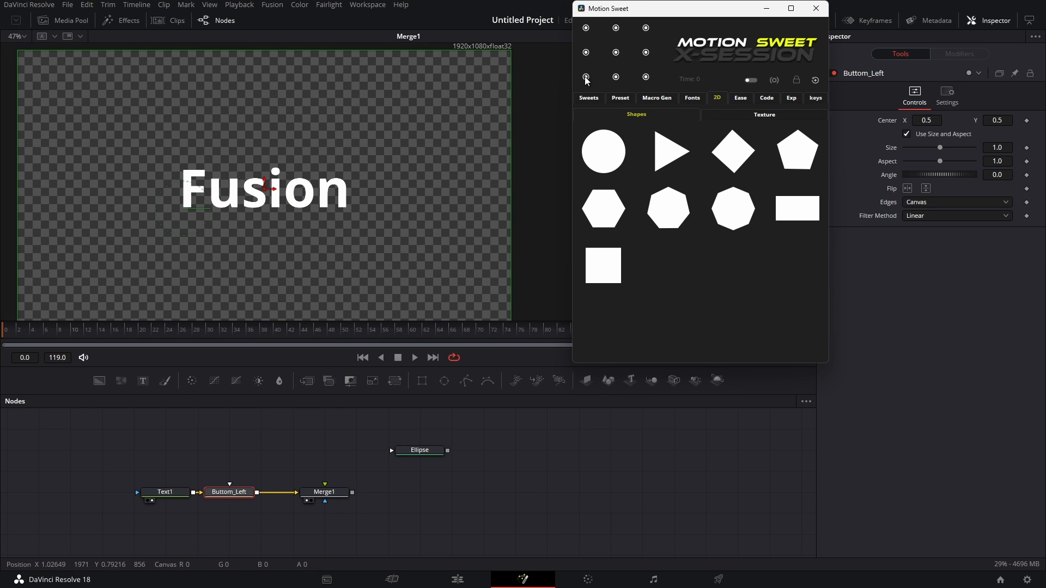
left_click(590, 99)
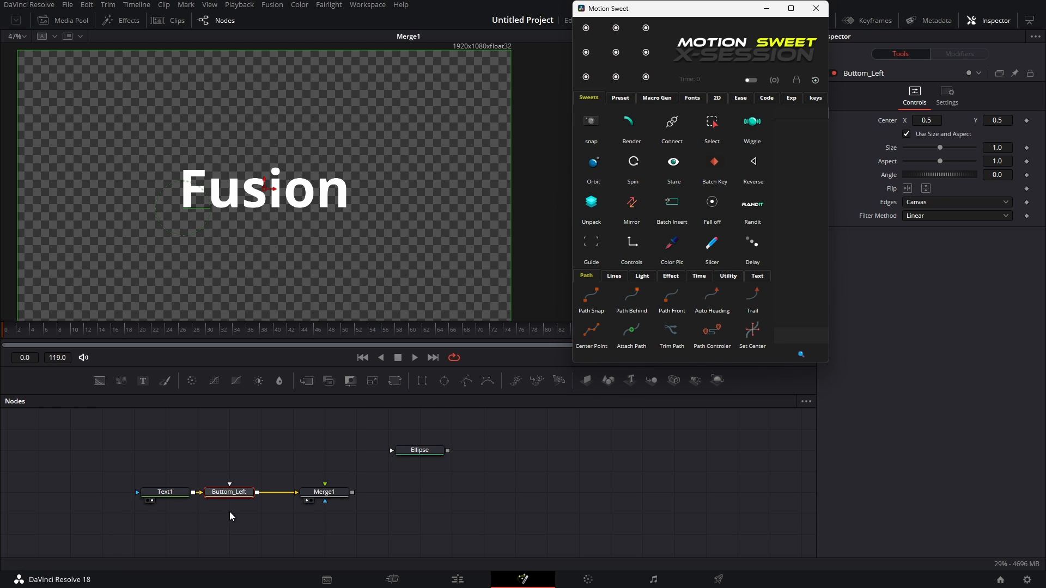
left_click(232, 493)
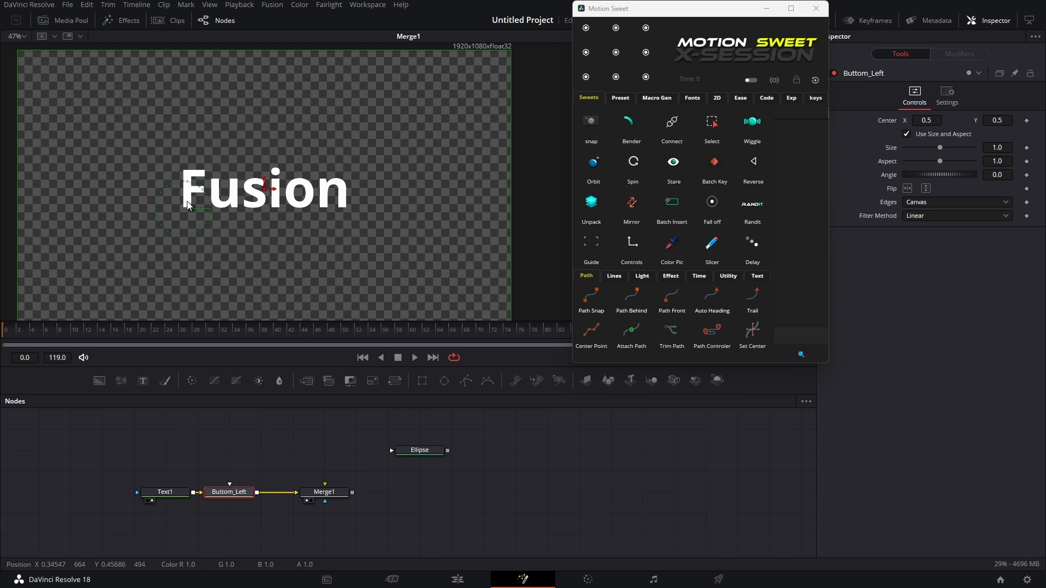
left_click(594, 162)
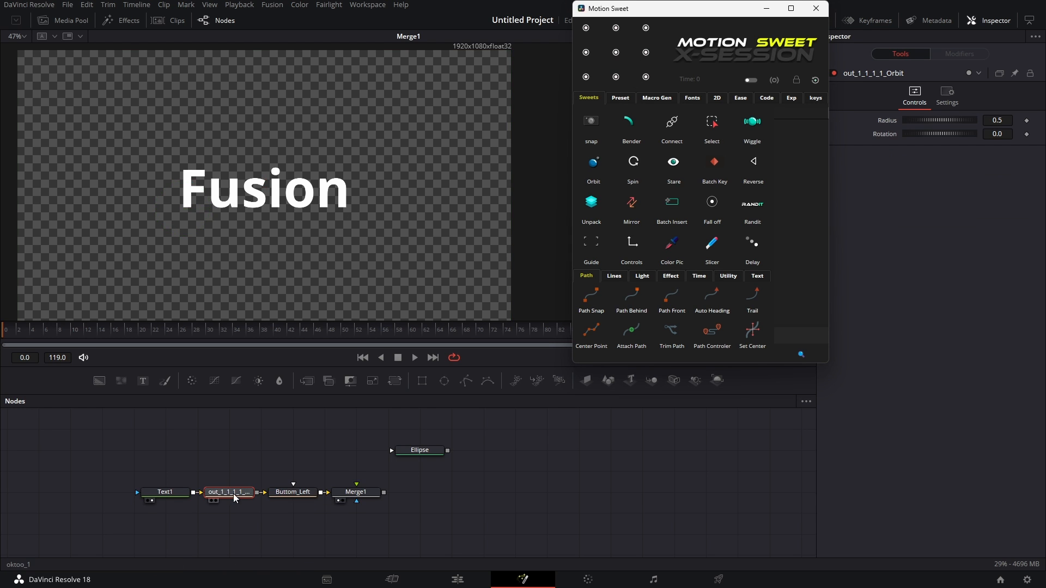
left_click_drag(352, 451, 368, 477)
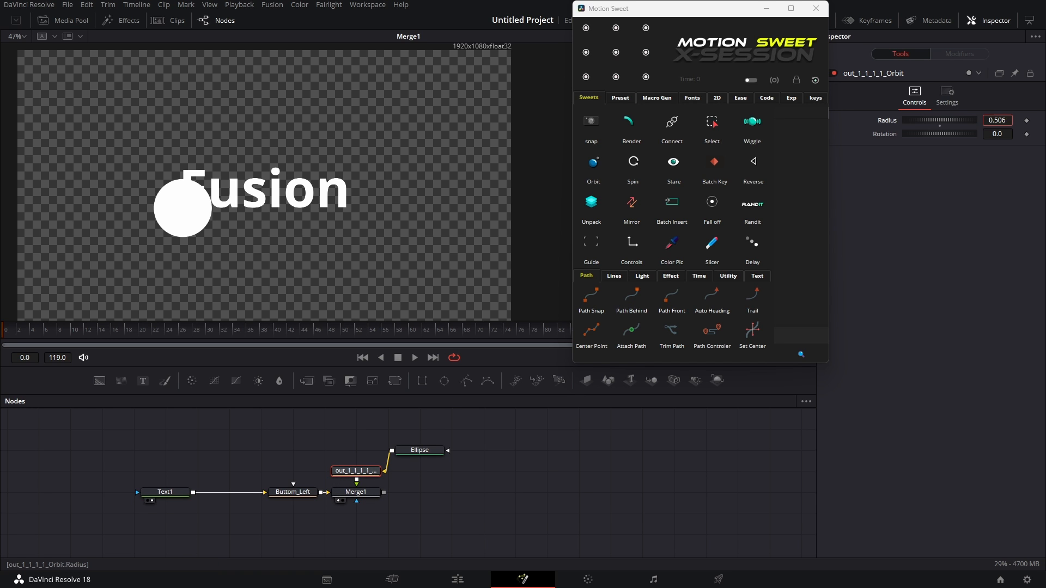
Step: Set the bottom-left orbit's Radius to about 0.753 and Rotation to about -1698.6 to swing the circle around the letter F
left_click_drag(939, 120, 175, 202)
left_click(182, 493)
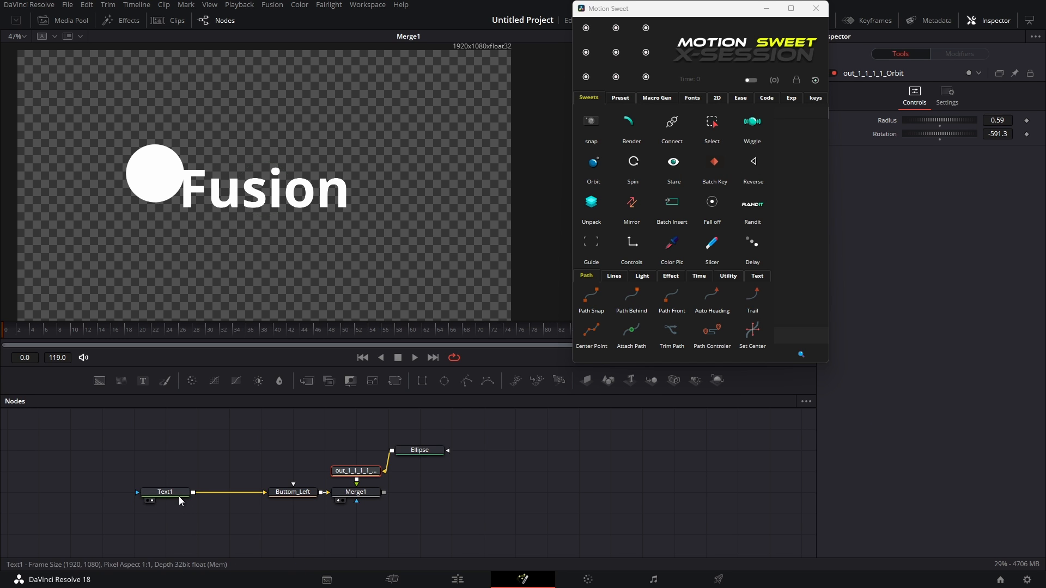
mouse_move(268, 193)
left_mouse_down()
mouse_move(272, 177)
mouse_move(369, 188)
mouse_move(260, 188)
left_mouse_up()
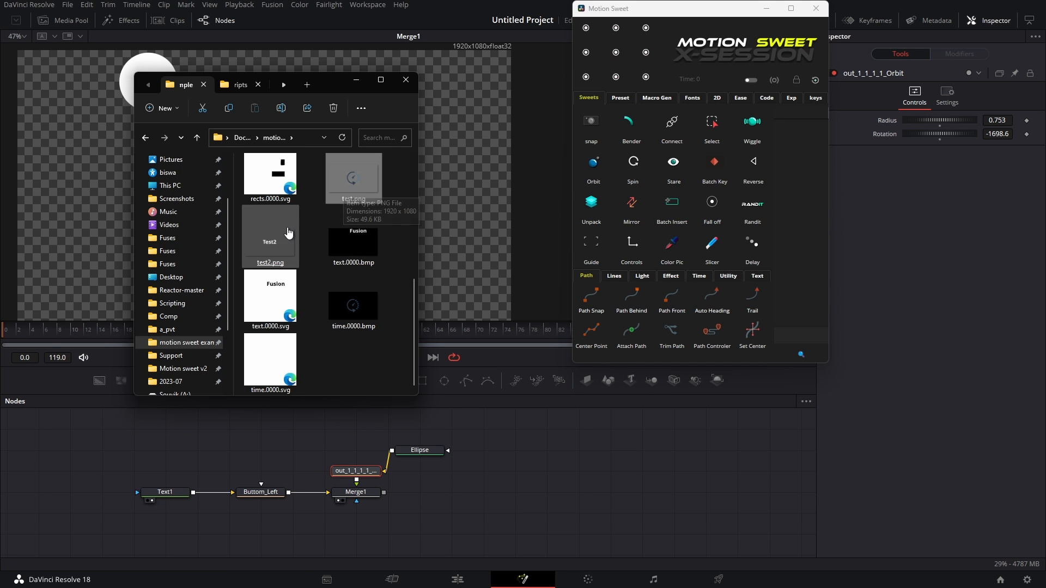
Step: Bring the image test2.png into the node graph and move the Text1 orbit nodes away from it
left_click_drag(283, 241, 214, 223)
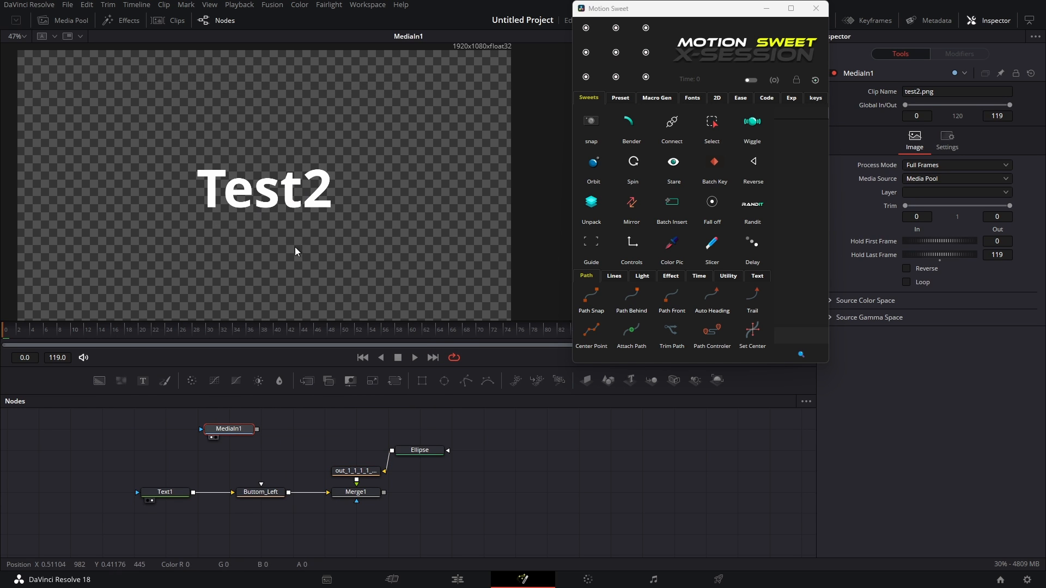
left_click_drag(338, 490, 244, 548)
left_click_drag(138, 486, 298, 446)
left_click_drag(326, 508, 198, 508)
left_click(299, 447)
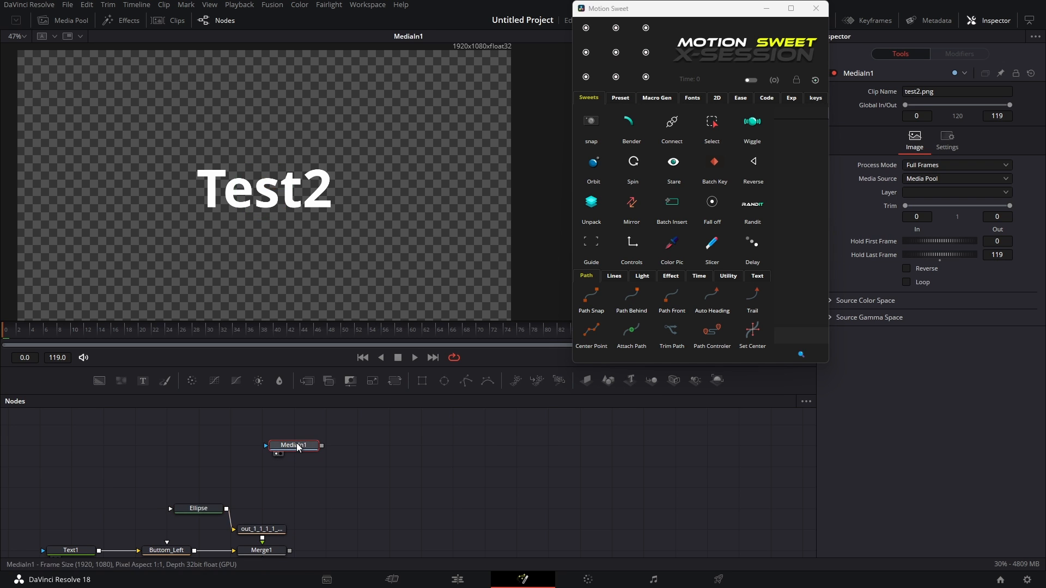
left_click_drag(466, 450, 417, 469)
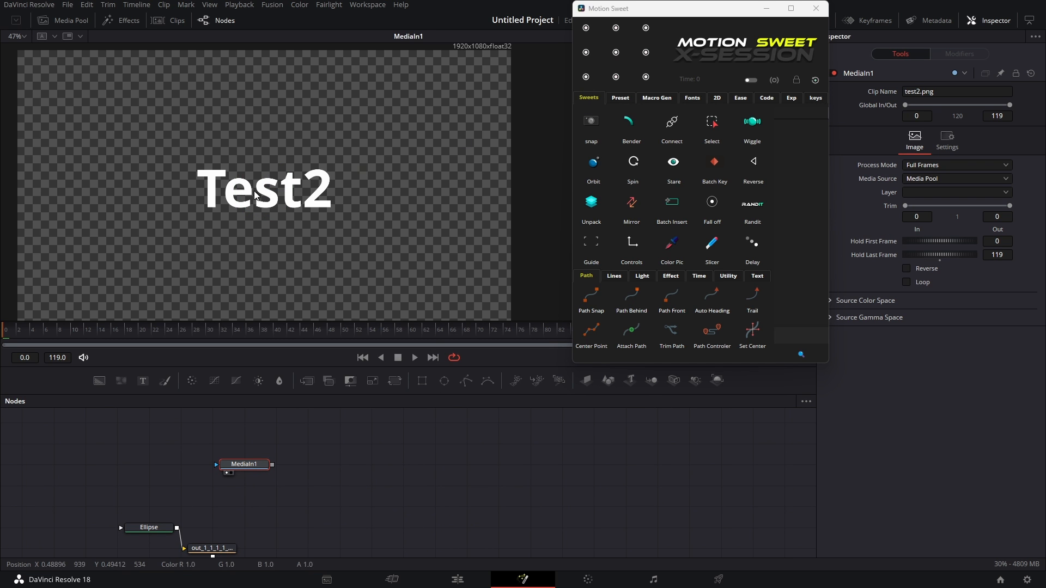
Step: Add a bottom-left anchor node to MediaIn1 and space it apart from the image node
left_click(585, 77)
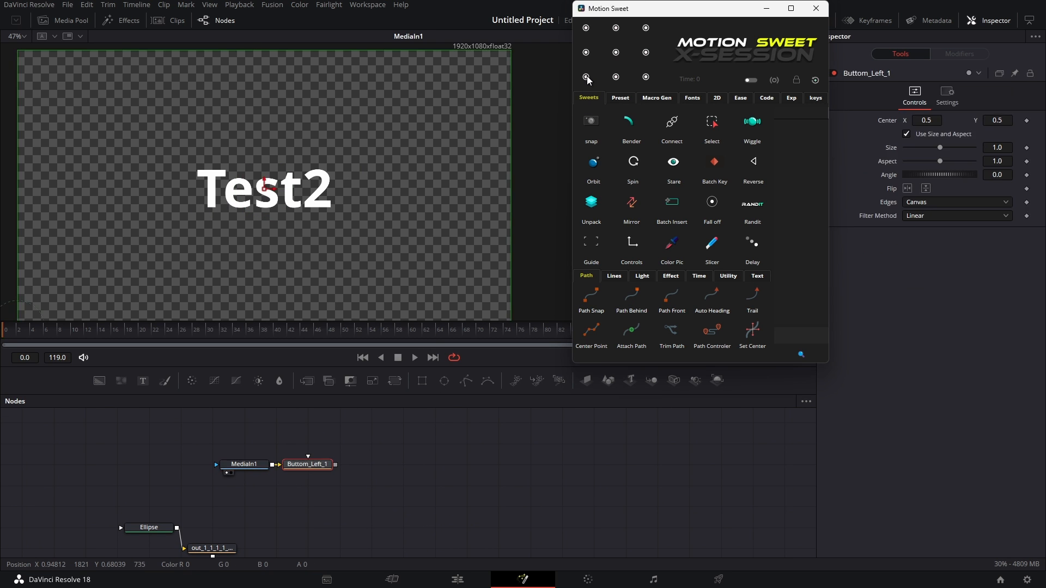
left_click_drag(312, 465, 349, 466)
scroll(304, 203, "down", 2)
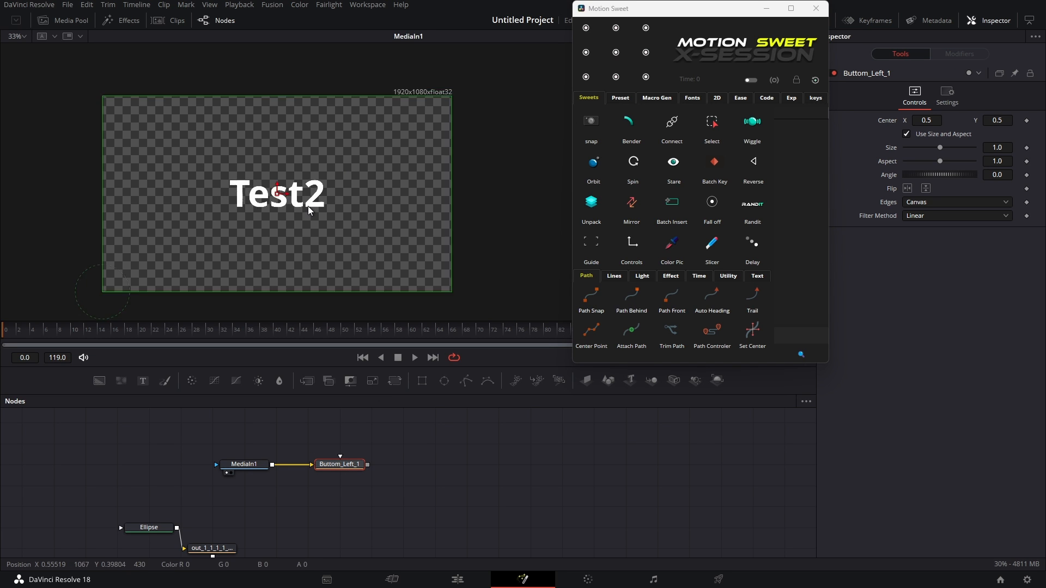
left_click_drag(303, 204, 321, 177)
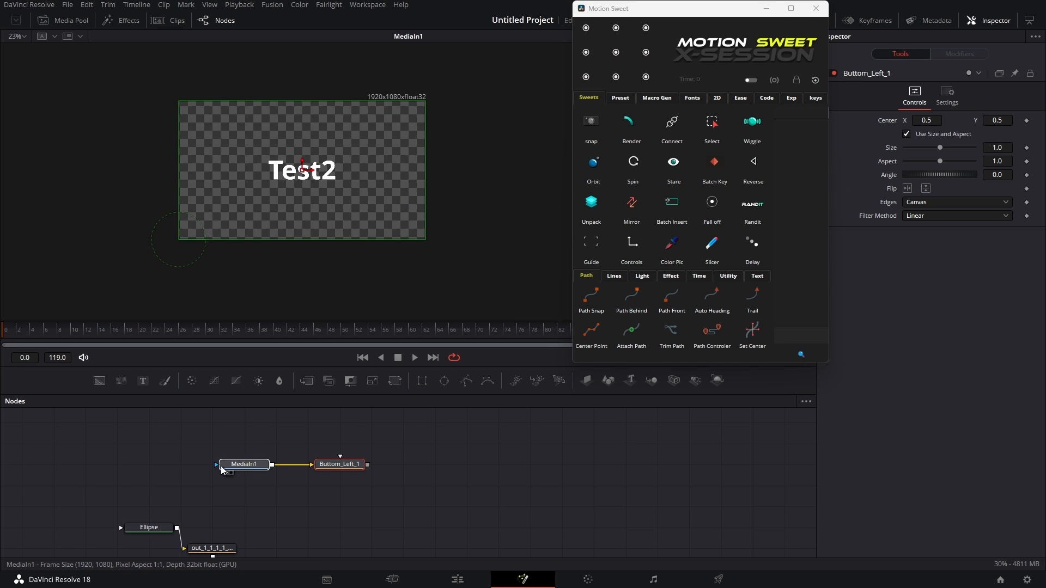
Step: Insert an Auto Domain node between MediaIn1 and Buttom_Left_1
left_click_drag(267, 467, 203, 469)
key("shift+space")
type("auto")
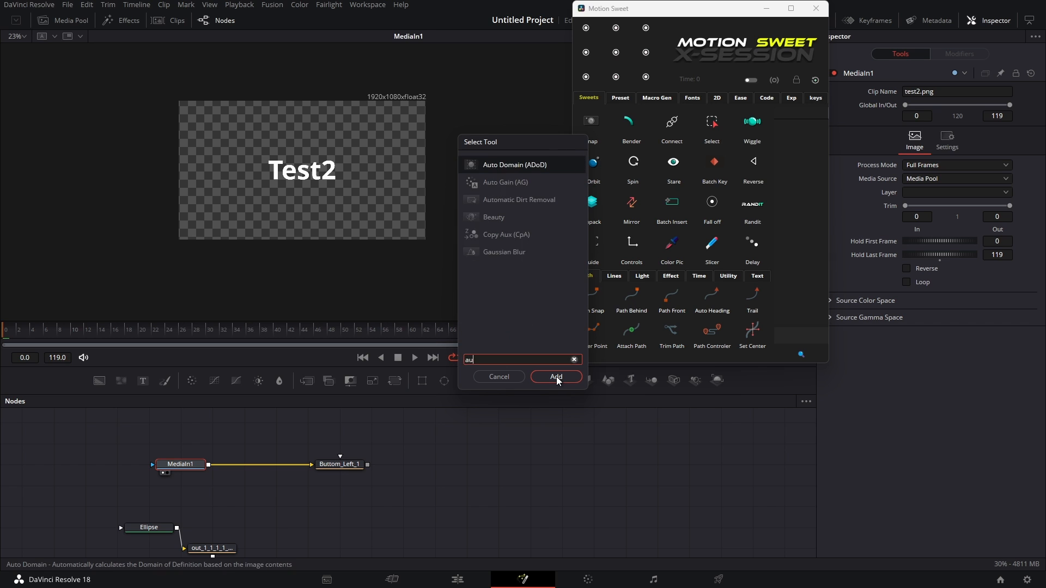
left_click(556, 376)
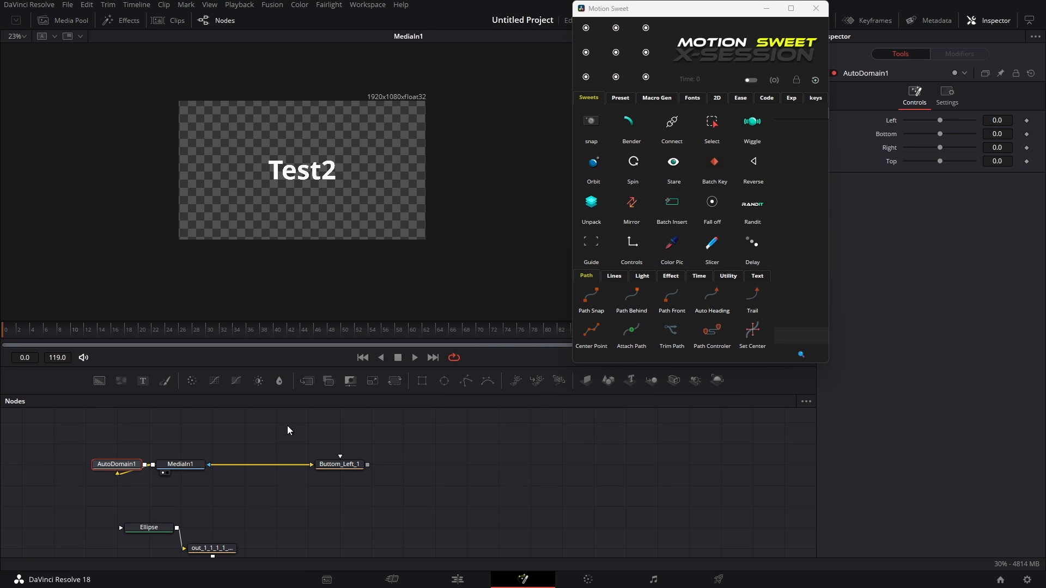
left_click_drag(136, 471, 233, 474)
Step: Create an Orbit from Buttom_Left_1, feed the Ellipse into it, and merge the orbit over the Test2 image
left_click(334, 463)
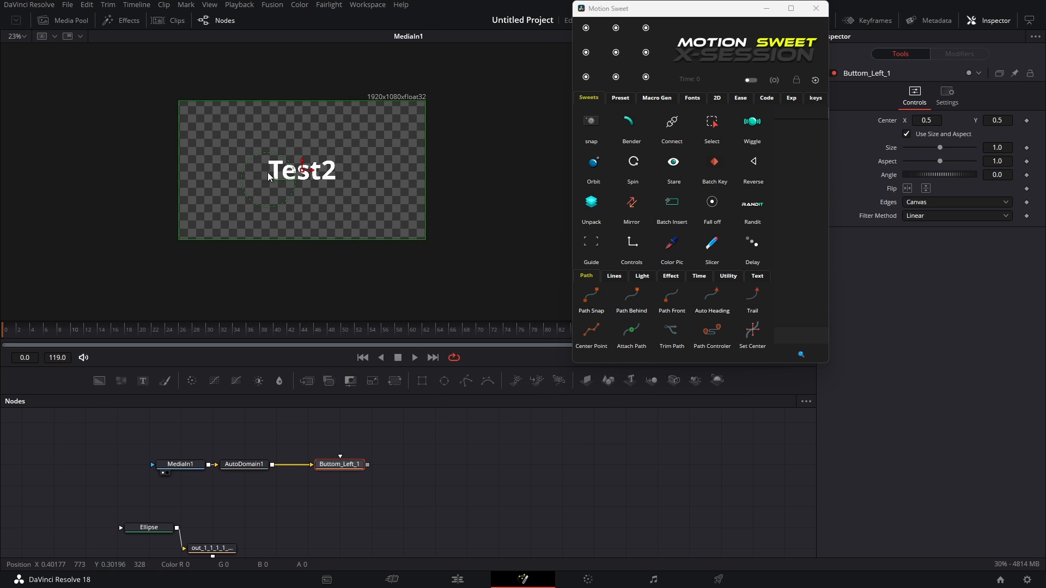
left_click(594, 169)
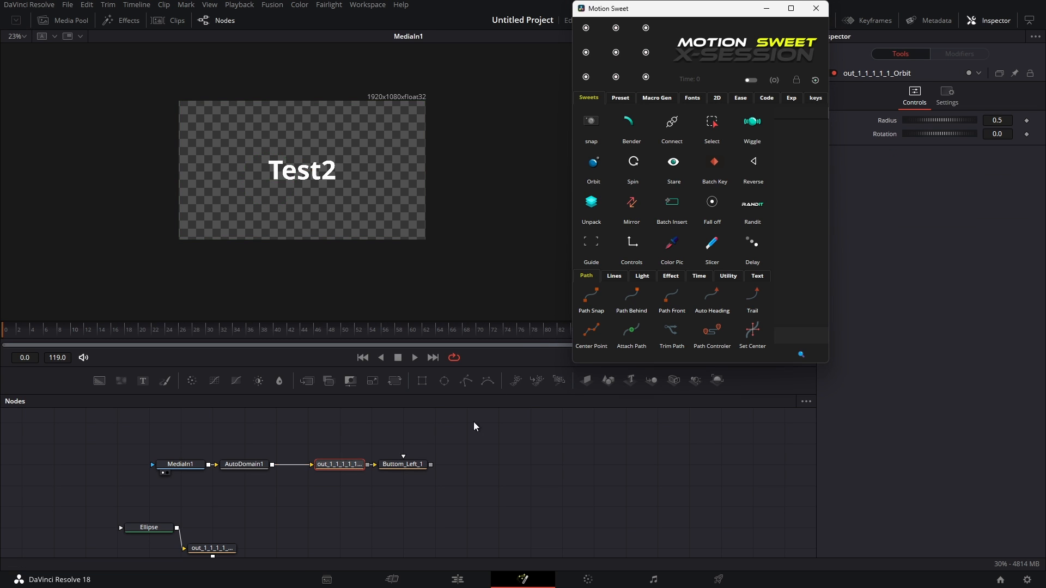
left_click_drag(340, 467, 450, 435)
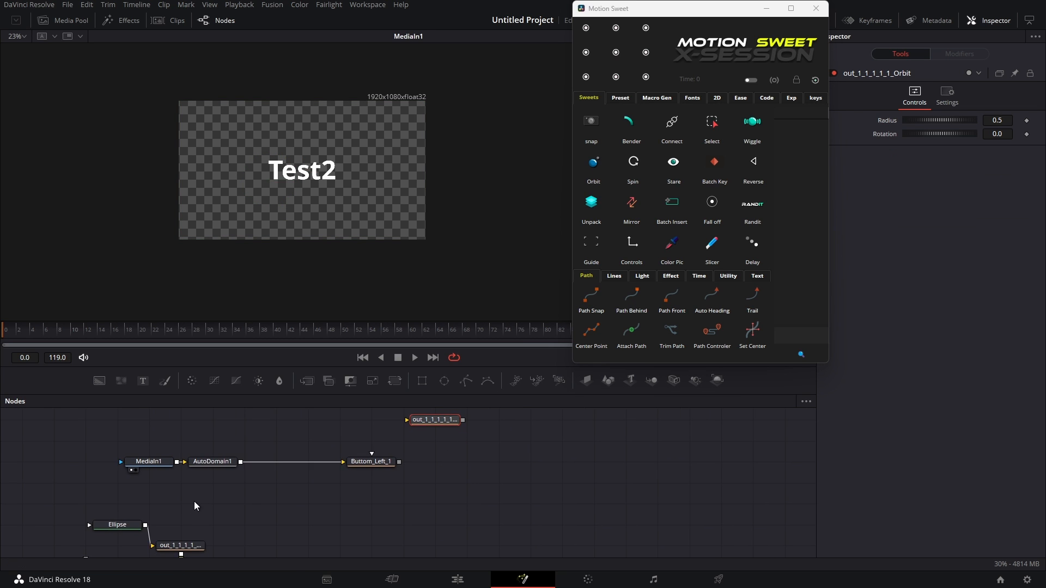
left_click_drag(120, 528, 400, 472)
left_click(515, 448)
left_click(436, 423)
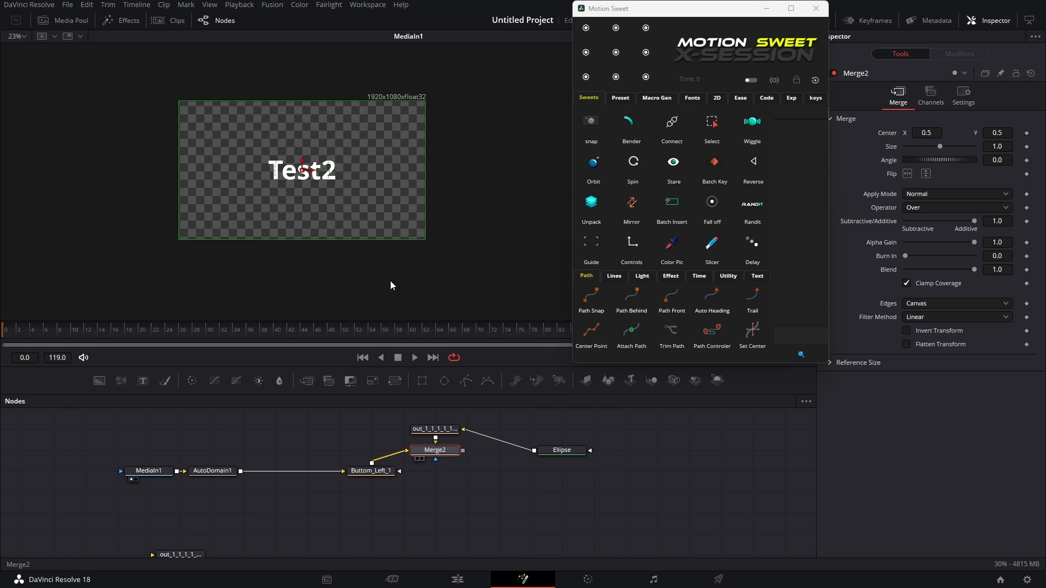
left_click_drag(561, 451, 435, 409)
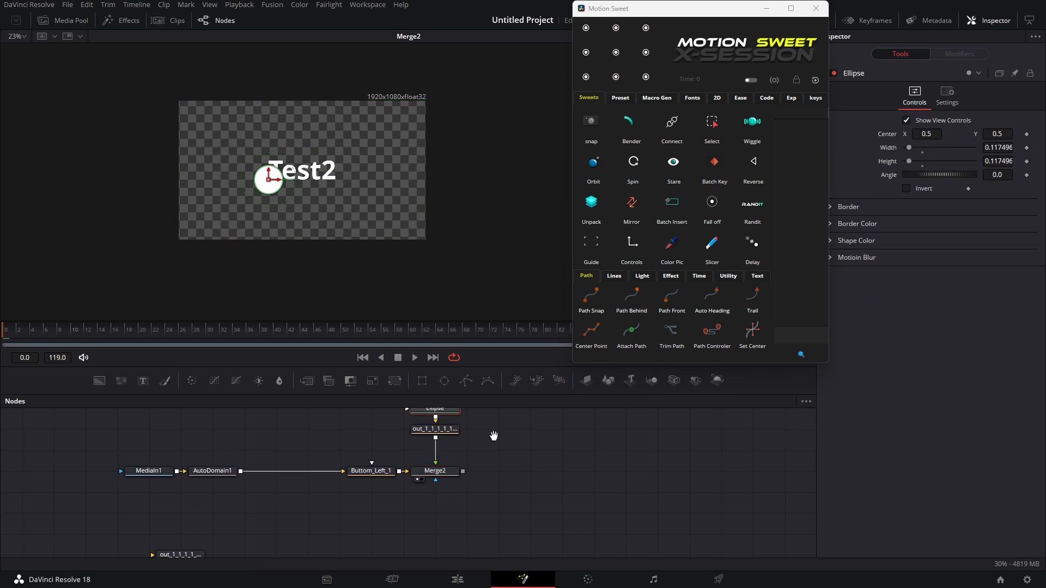
Step: Set the Test2 orbit's Radius to about 0.609 and Rotation to about -1179.7
left_click_drag(494, 437, 450, 464)
left_click(391, 457)
left_click_drag(928, 121, 882, 134)
Step: Delete the Buttom_Left_1 anchor and add a Center anchor node after AutoDomain1 instead
left_click(326, 498)
key("Delete")
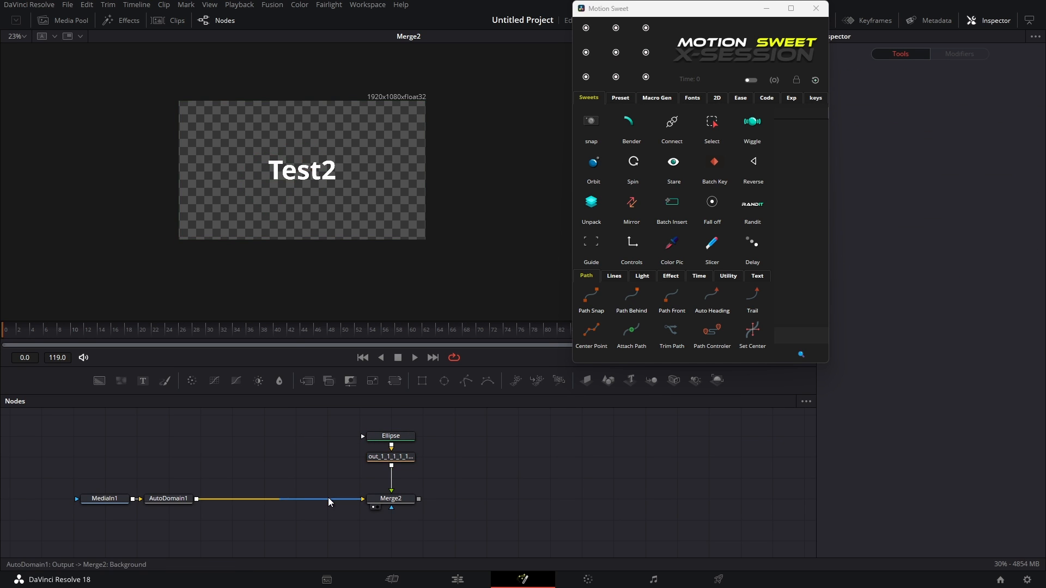
left_click(169, 498)
left_click(616, 52)
Step: Replace the old orbit with a new Orbit created from the Center anchor, placed between the Ellipse and Merge2
left_click(391, 457)
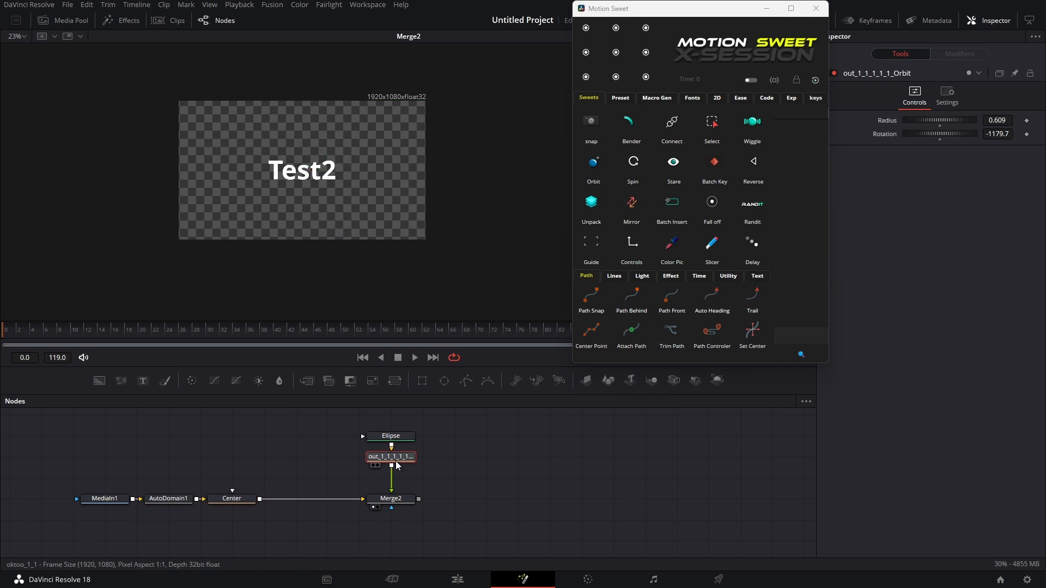
key("Delete")
left_click(238, 499)
left_click(596, 163)
left_click_drag(242, 501, 402, 484)
Step: Adjust the Radius and Rotation of the center-anchored orbit to swing the circle around the middle of Test2
left_click_drag(911, 137, 931, 134)
left_click_drag(919, 122, 930, 123)
left_click_drag(925, 135, 332, 197)
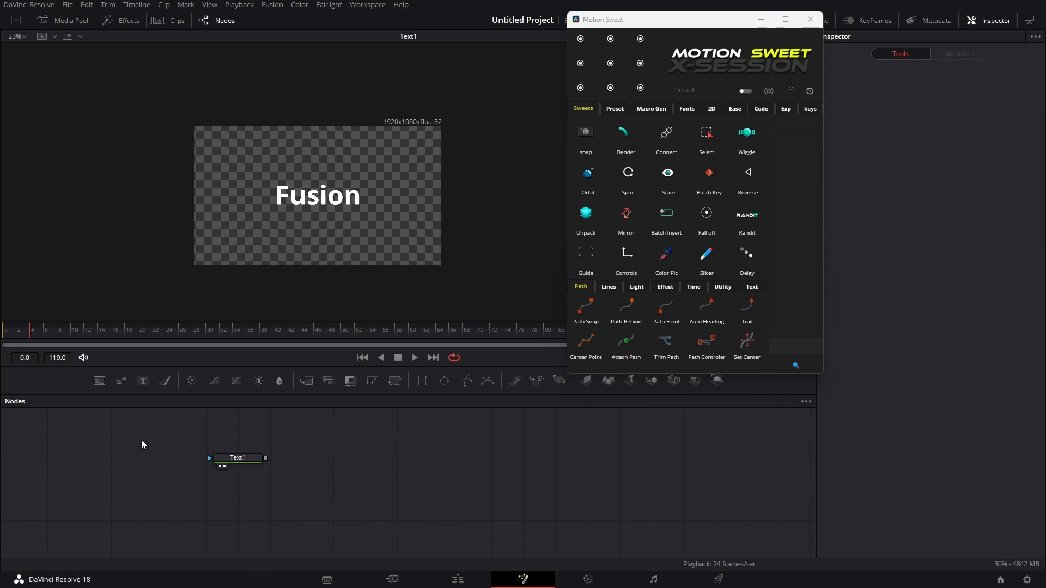
Step: Add a Spin to Text1, set its Speed to about 20.287 and play the rotation
left_click(243, 457)
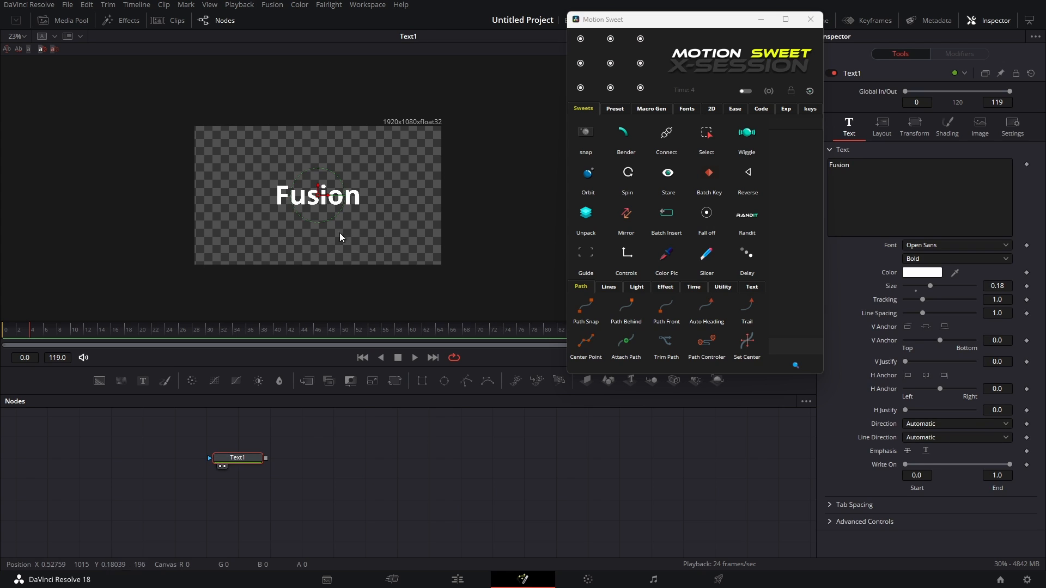
left_click(630, 173)
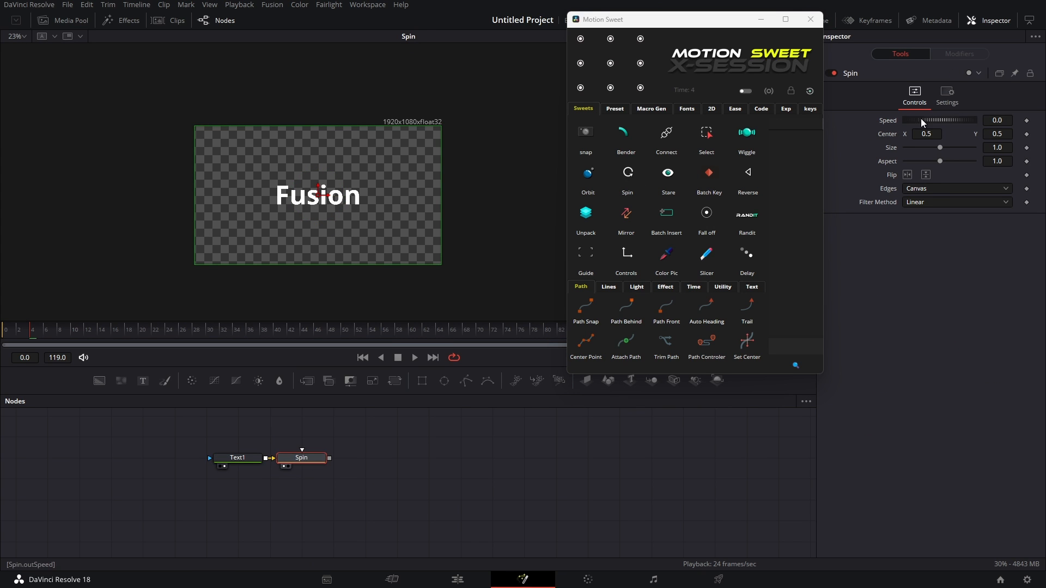
left_click_drag(921, 119, 950, 120)
key("space")
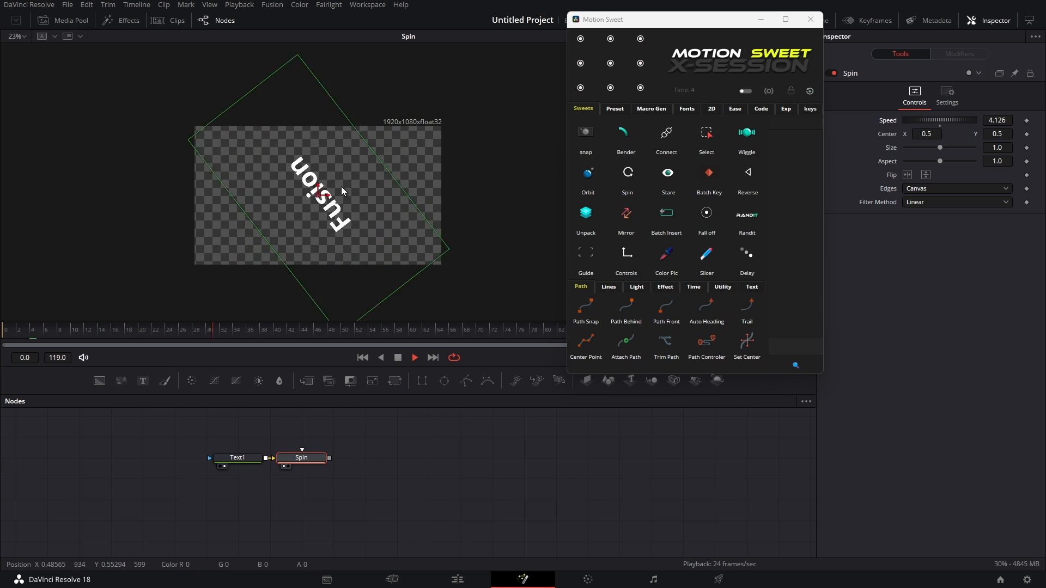
left_click_drag(914, 120, 1025, 122)
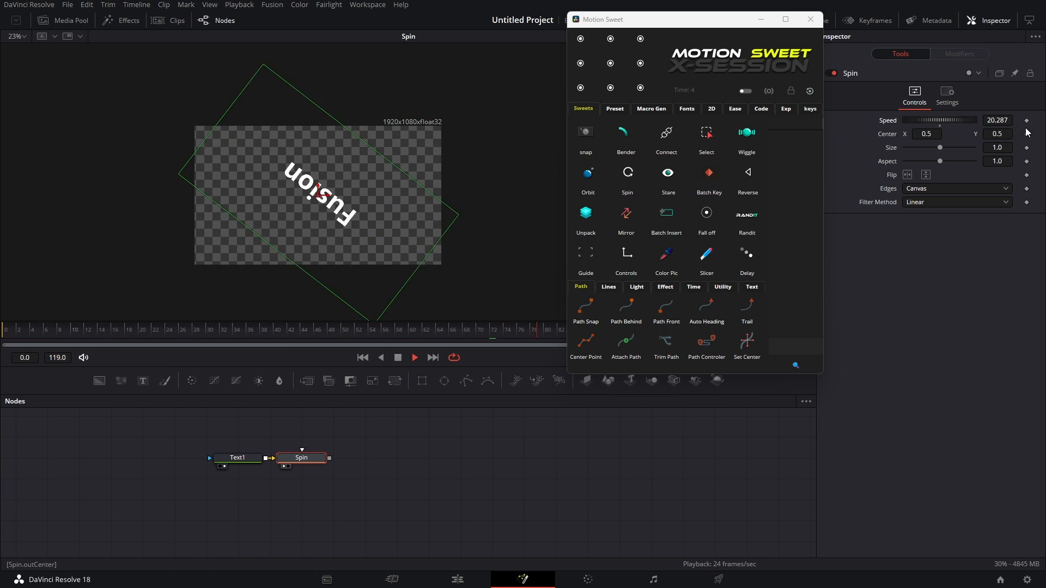
Step: Detach the Spin from Text1, add a Background masked by a Rectangle above Text1, and show Text1 in the viewer
left_click_drag(301, 458, 365, 457)
left_click(287, 457)
left_click_drag(99, 381, 363, 512)
left_click(421, 381)
left_click(330, 508)
left_click_drag(190, 512, 255, 512)
key("1")
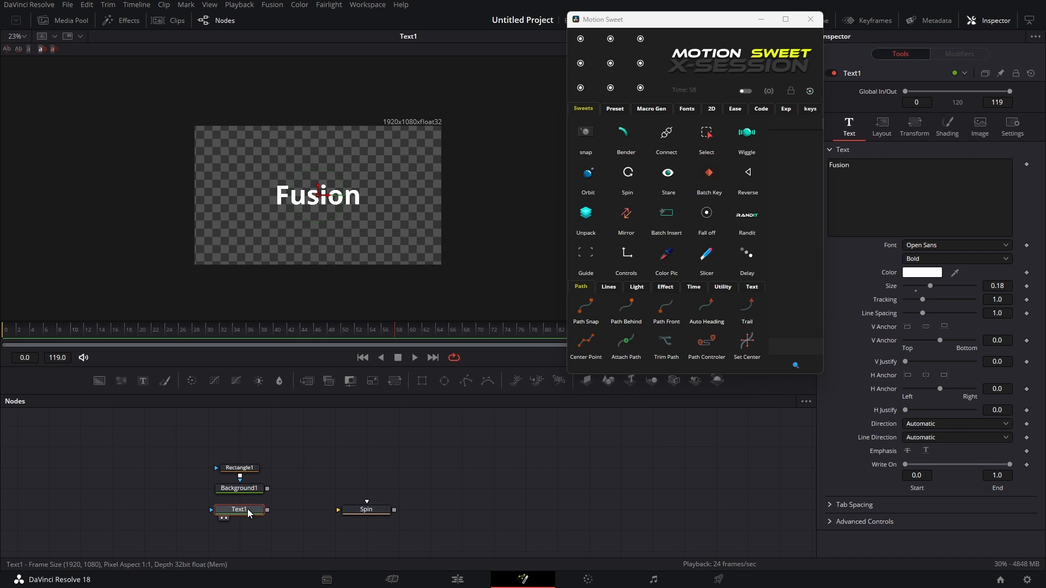
Step: Delete the detached Spin, add a Spin anchored at the bottom left to Text1, and show its result in the viewer
left_click(362, 511)
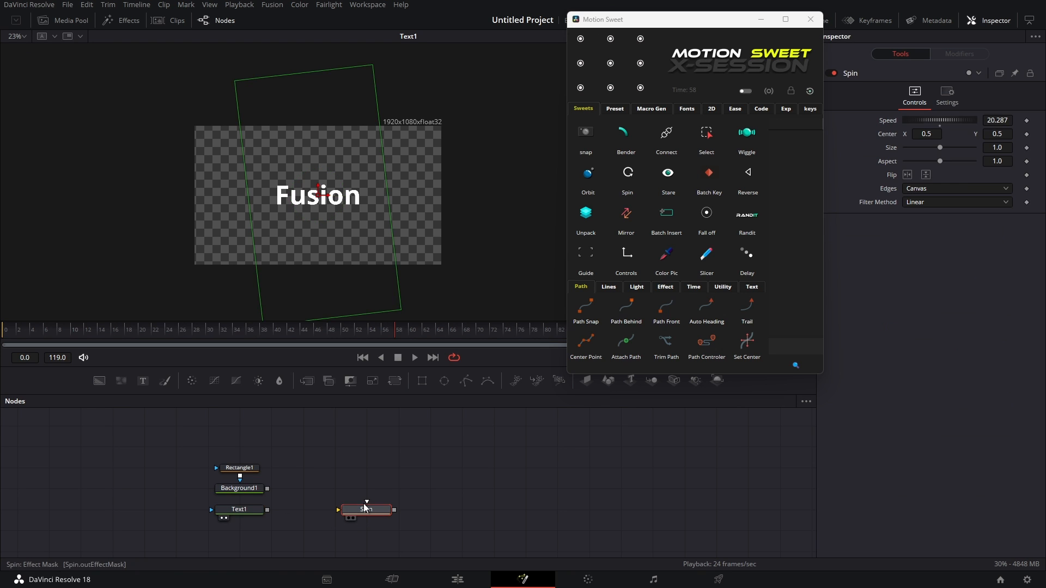
key("Delete")
left_click(230, 509)
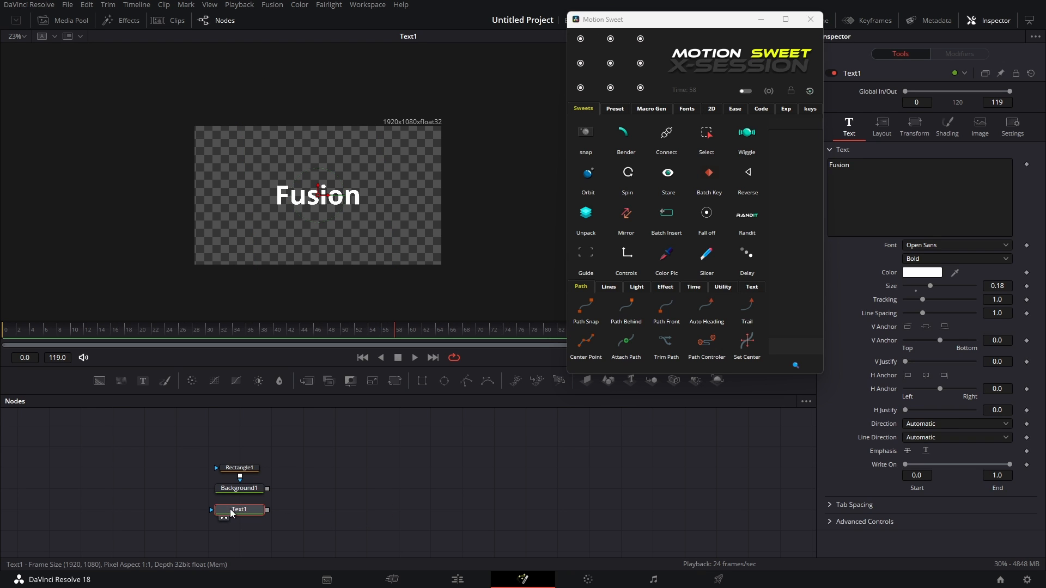
left_click(581, 88)
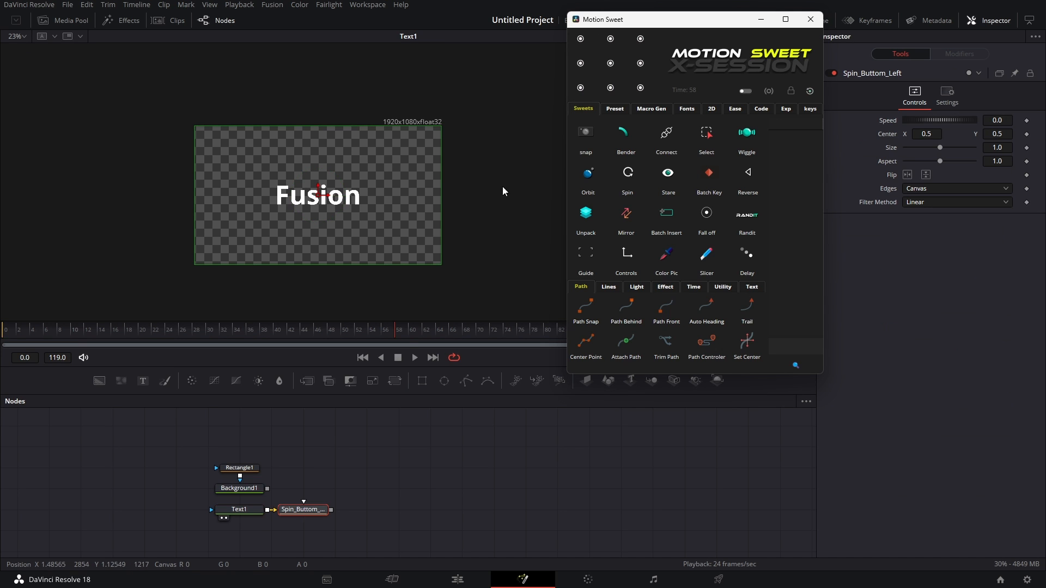
left_click(318, 509)
key("1")
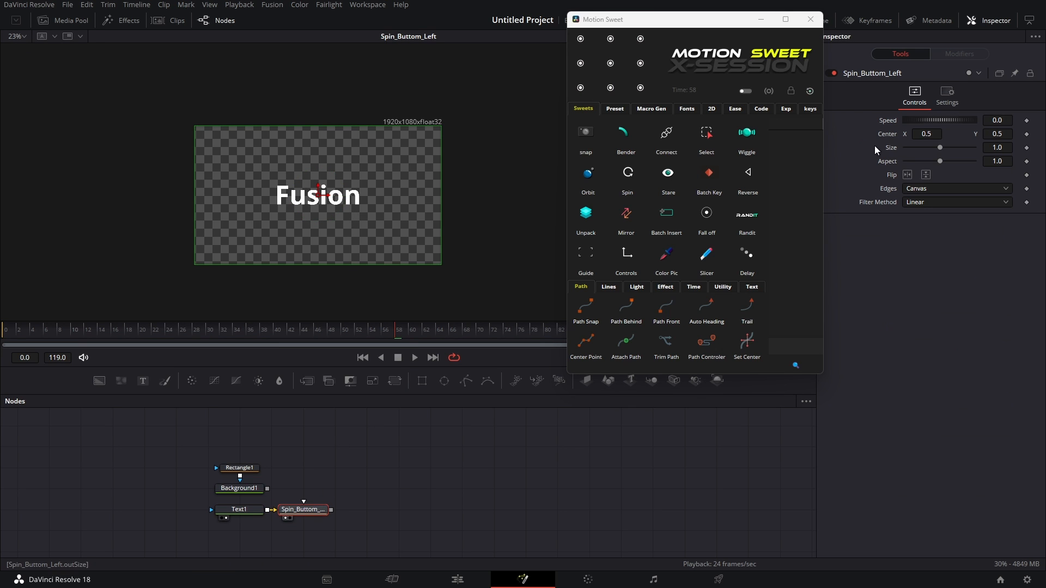
Step: Set the bottom-left Spin's Speed to about 22.556 while playing and stopping the Fusion text animation
left_click_drag(926, 120, 993, 121)
key("space")
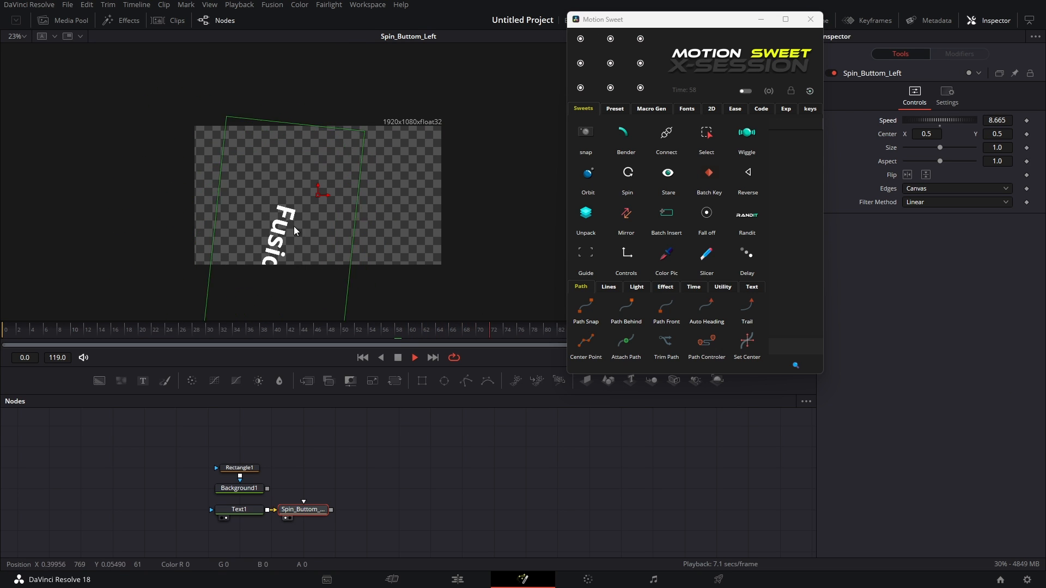
left_click_drag(941, 121, 1002, 123)
key("space")
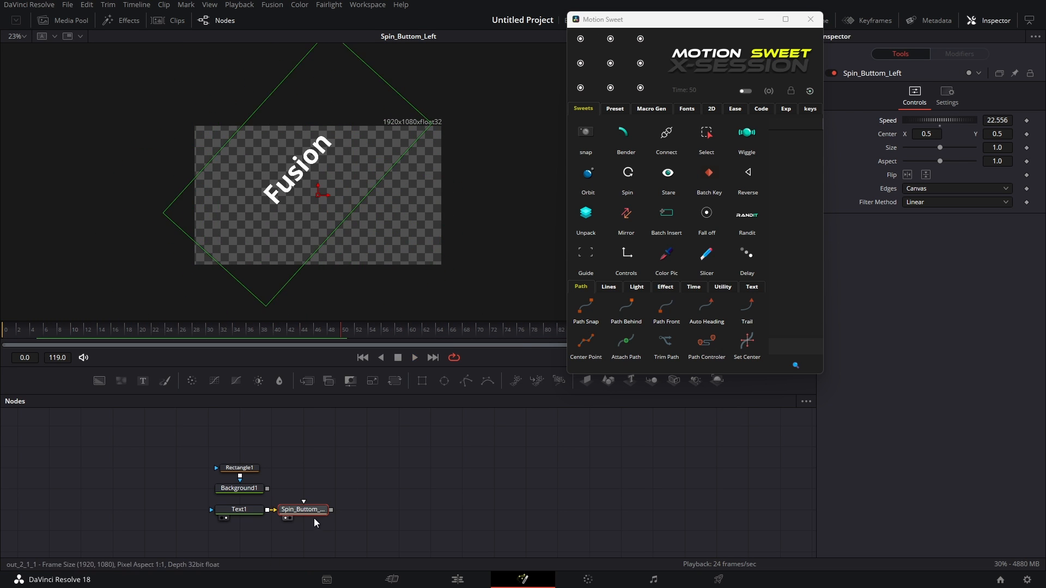
Step: Replace the text's Spin with a Spin anchored at the top right on Background1 and play it at a Speed of about 40.849
key("Delete")
left_click_drag(253, 487, 295, 235)
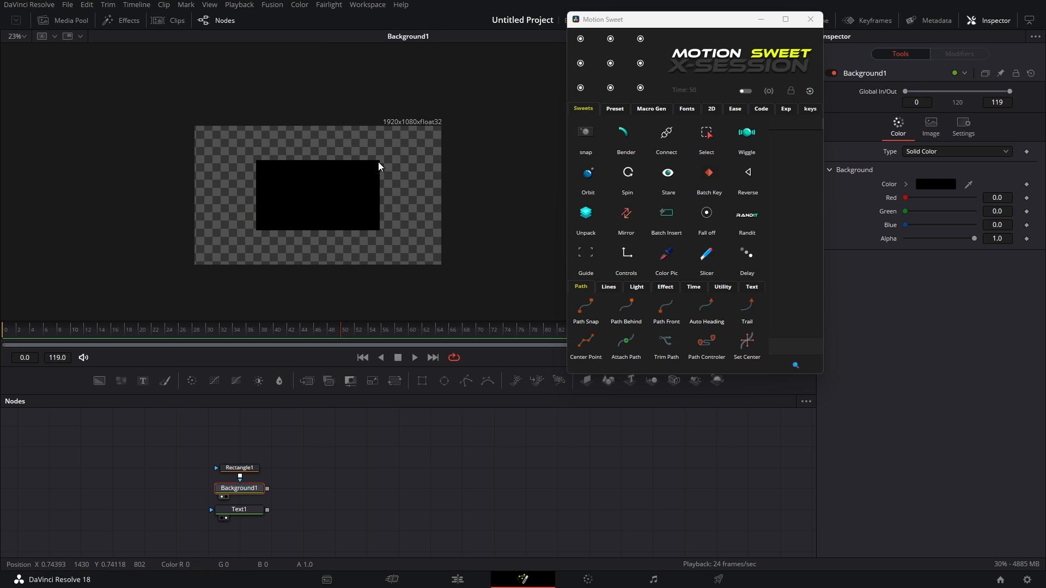
left_click(640, 39)
left_click_drag(303, 488, 333, 201)
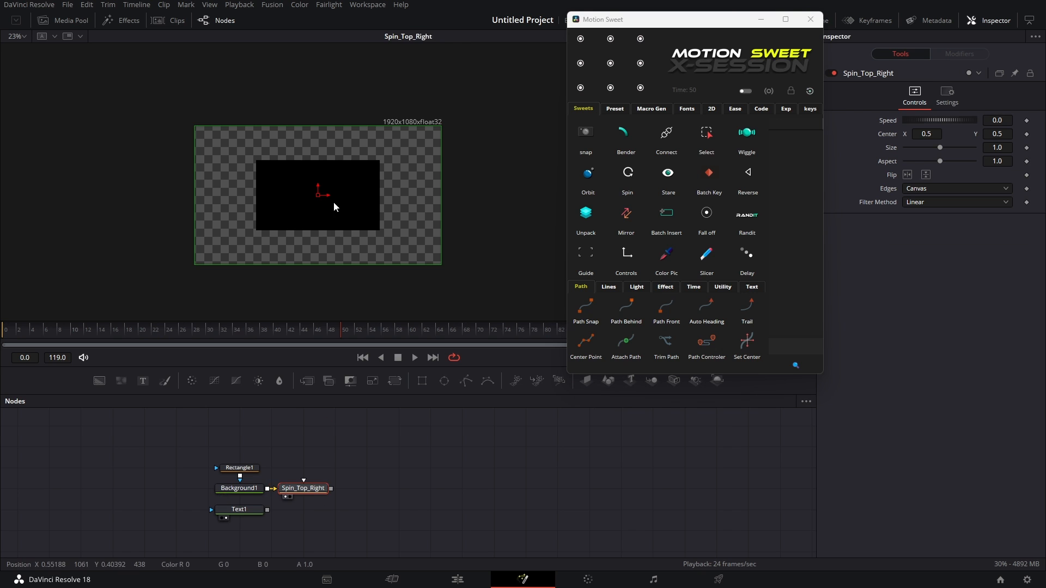
key("space")
left_click_drag(911, 119, 1017, 123)
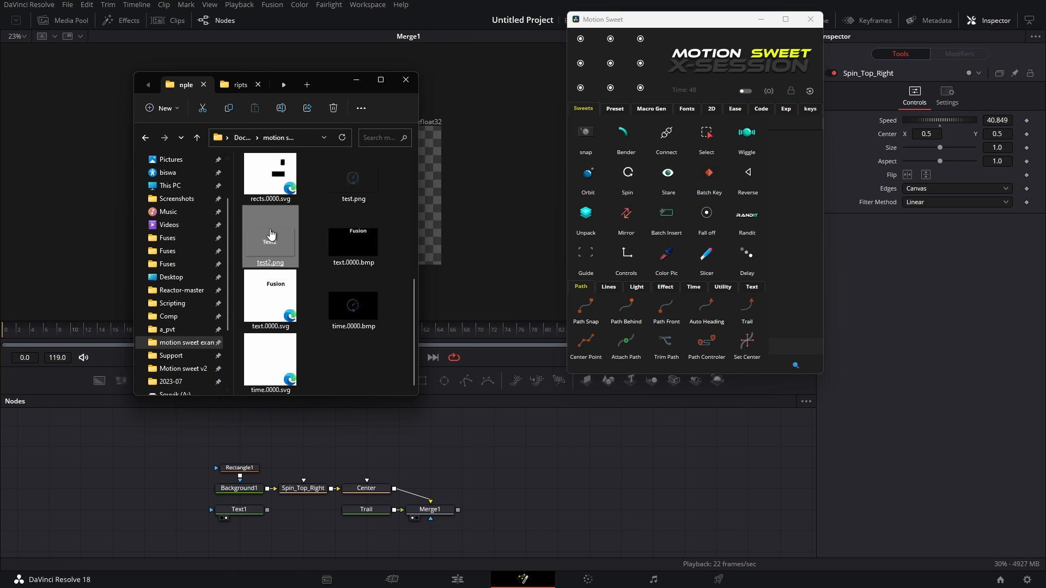
Step: Import test2.png into the node graph, add a Spin anchored at the bottom left, and set its Speed to about 0.275
left_click_drag(273, 236, 219, 430)
key("1")
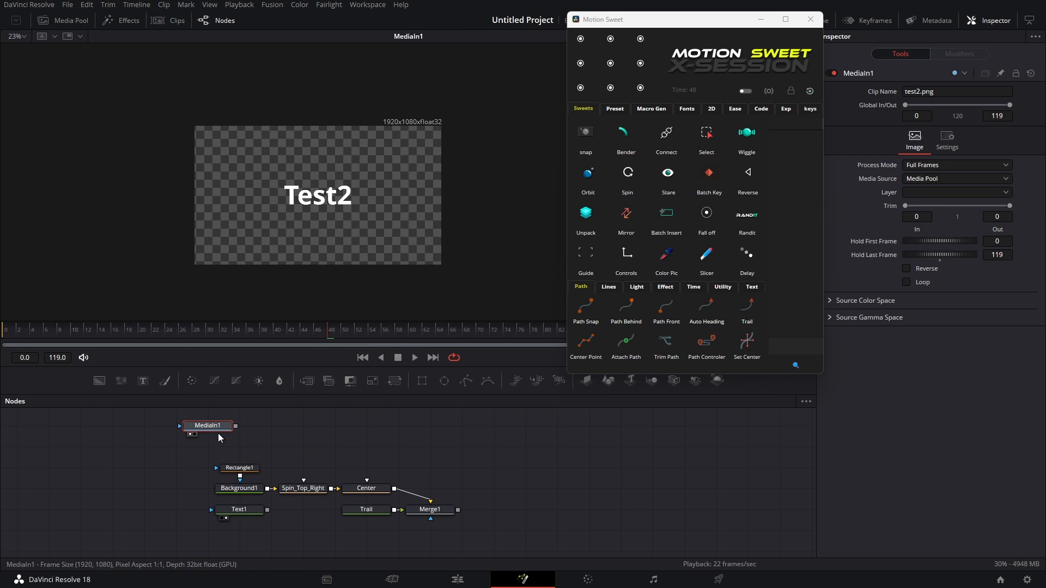
left_click(580, 88)
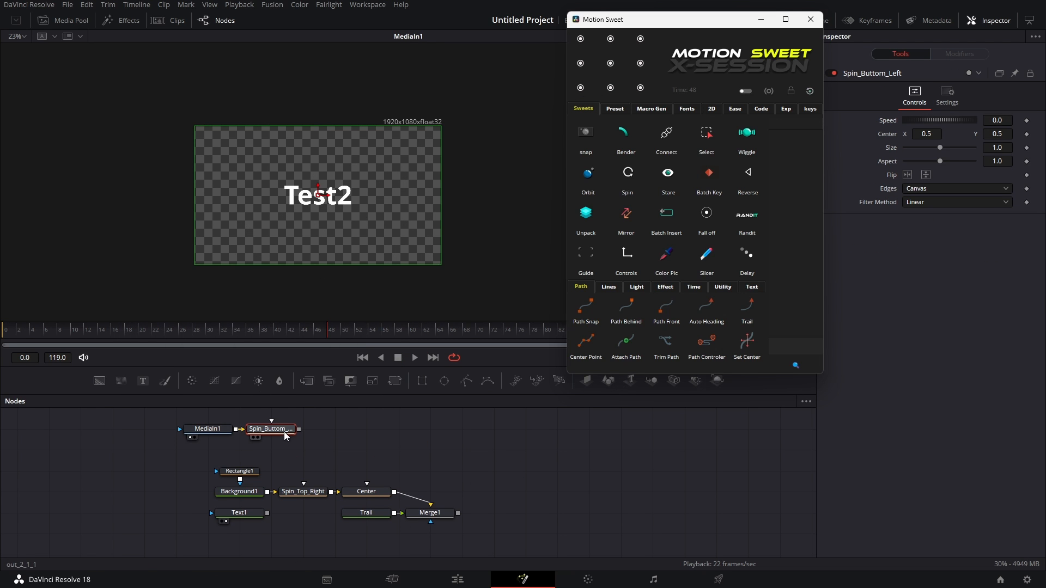
key("1")
left_click_drag(918, 121, 919, 120)
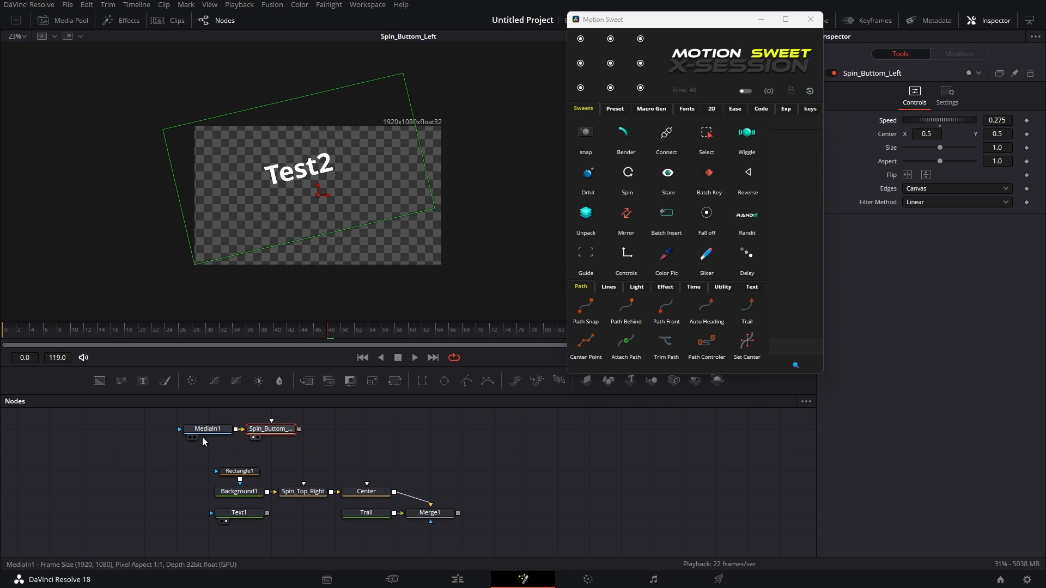
Step: Insert an Auto Domain node between MediaIn1 and its bottom-left Spin, and play the result
left_click_drag(207, 429, 239, 432)
key("shift+space")
type("auto")
left_click(557, 377)
left_click(270, 429)
key("space")
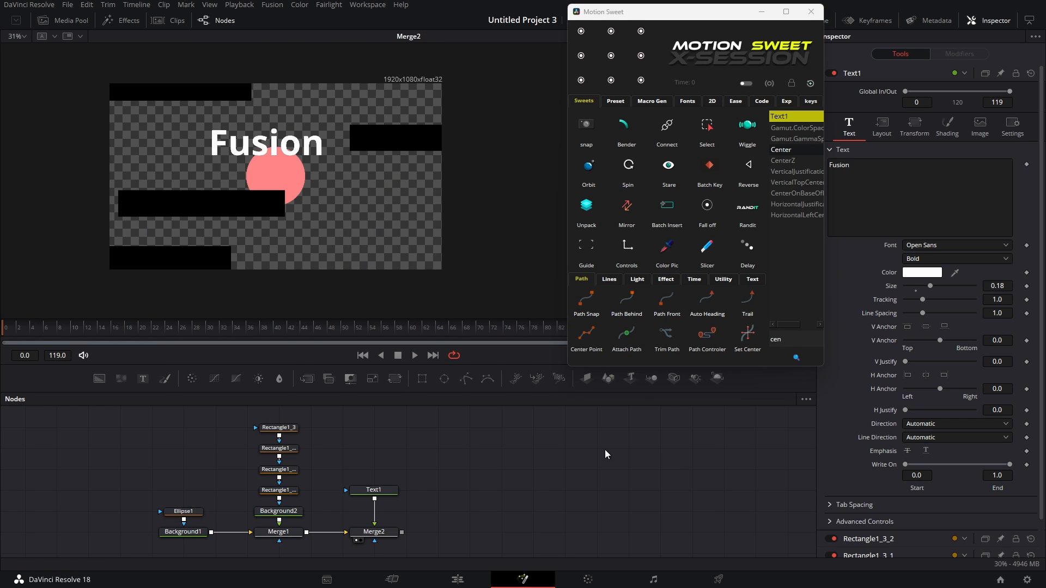
Step: Preview Background1, Merge1 and Merge2, and apply Stare so Text1 and the four rectangles aim at Ellipse1
left_click(164, 540)
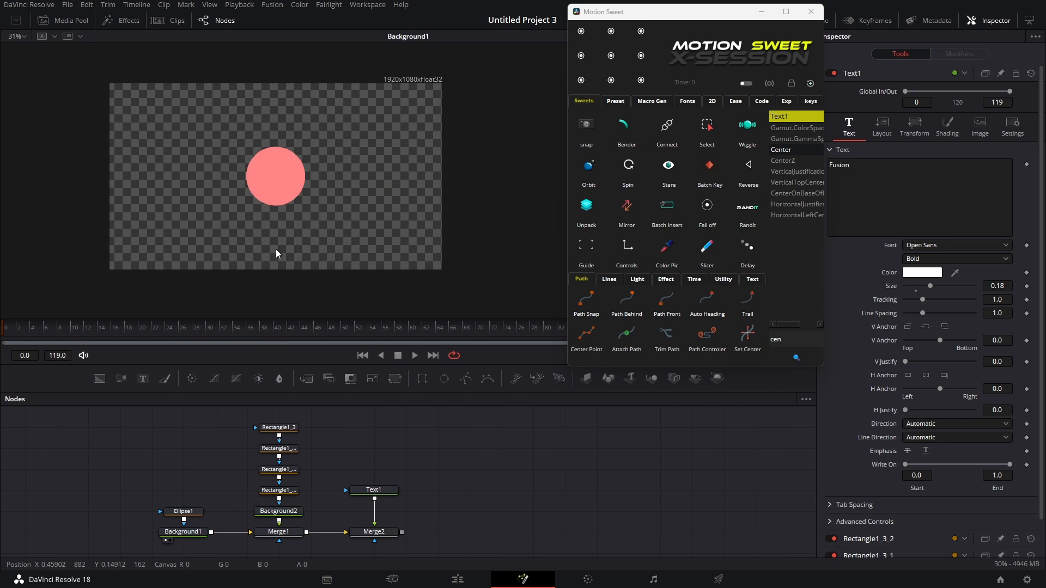
left_click_drag(286, 538, 319, 199)
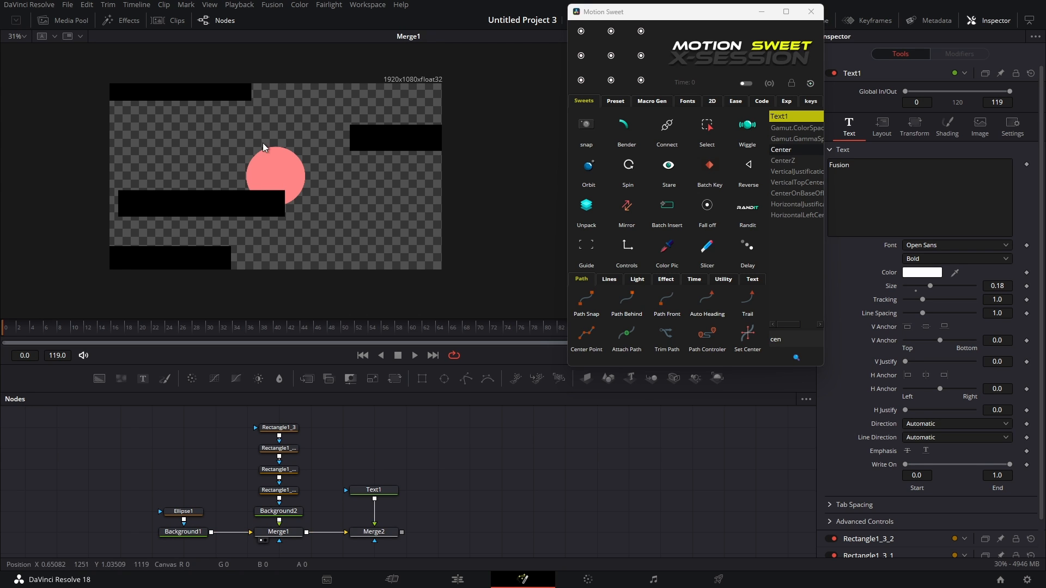
left_click_drag(386, 534, 379, 130)
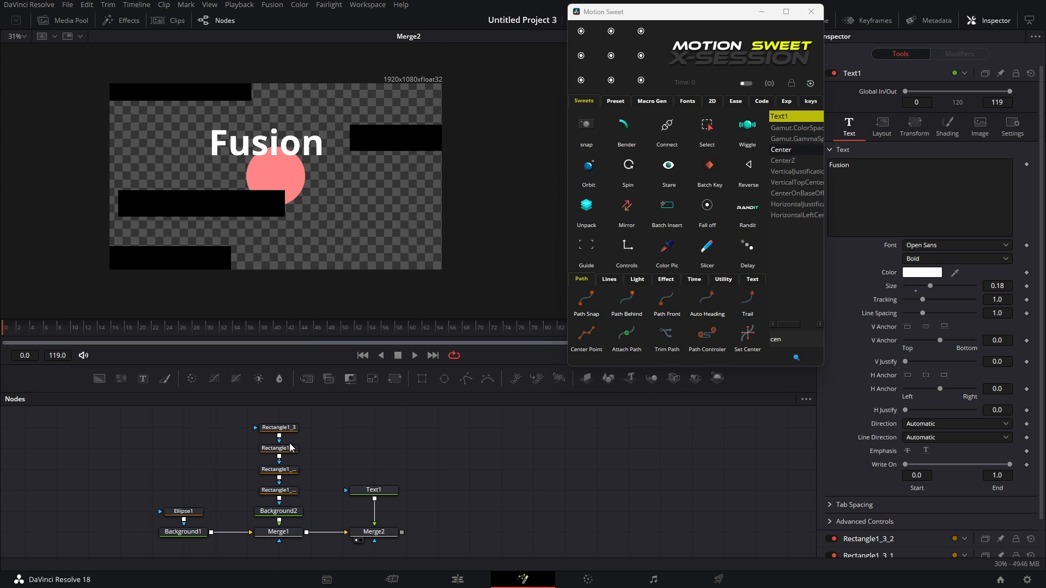
left_click(179, 511)
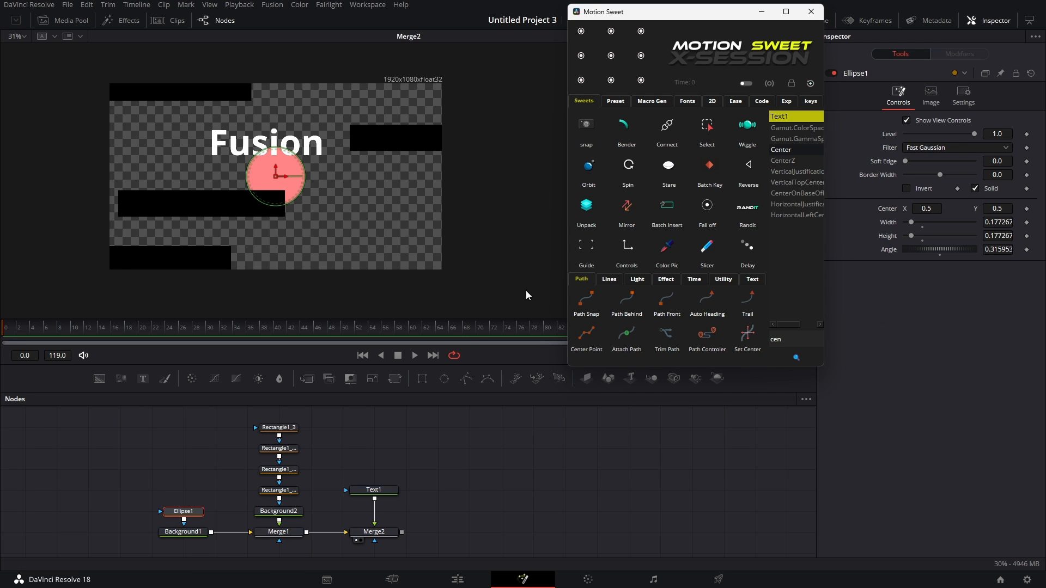
left_click_drag(234, 416, 400, 496)
left_click(672, 165)
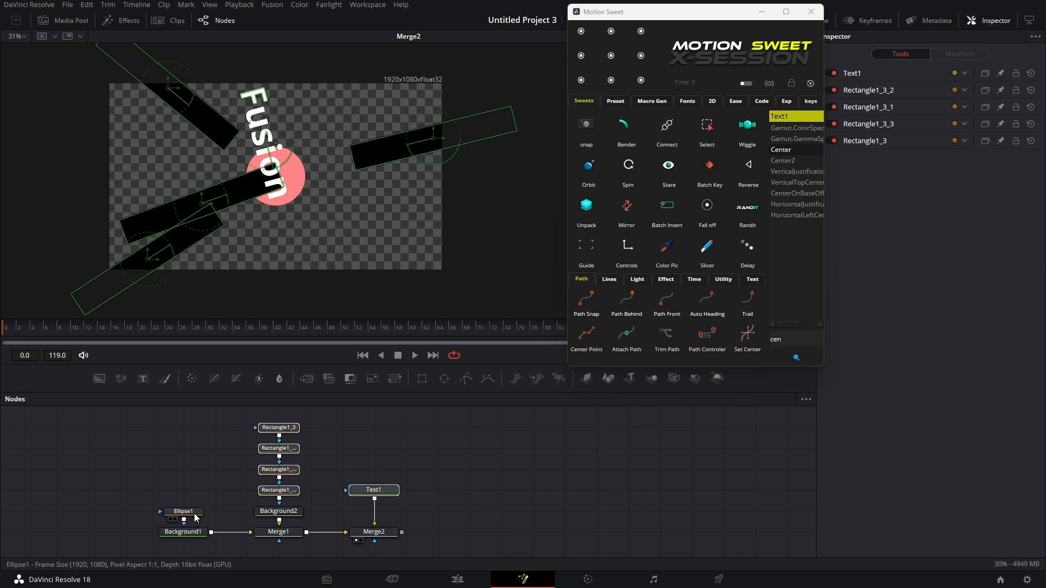
Step: Move Ellipse1 to about X 0.69, Y 0.20 and shift Rectangle1_3 slightly right to test the Stare aiming
left_click(183, 511)
left_click_drag(277, 197, 340, 231)
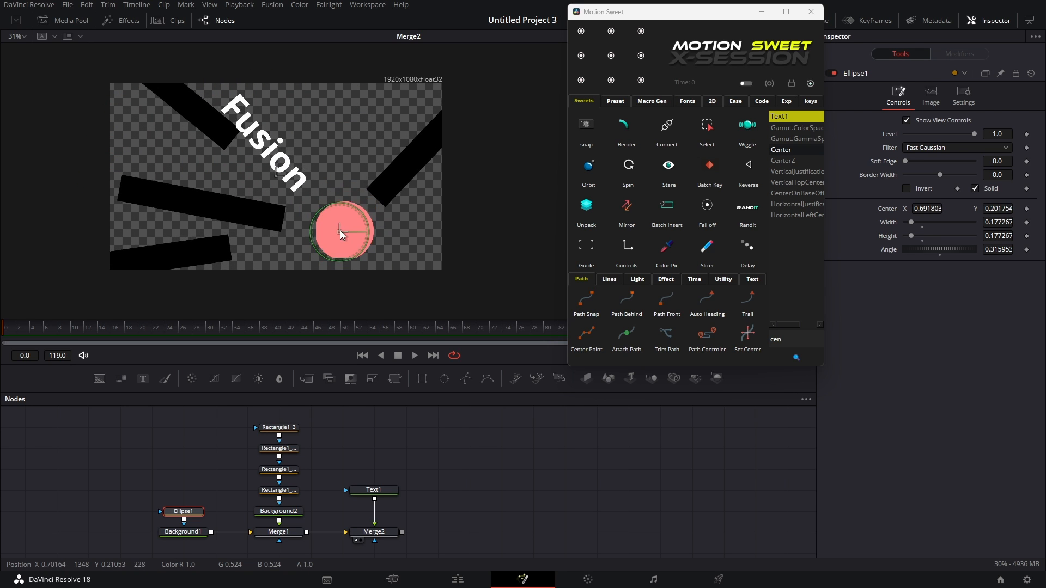
left_click(279, 428)
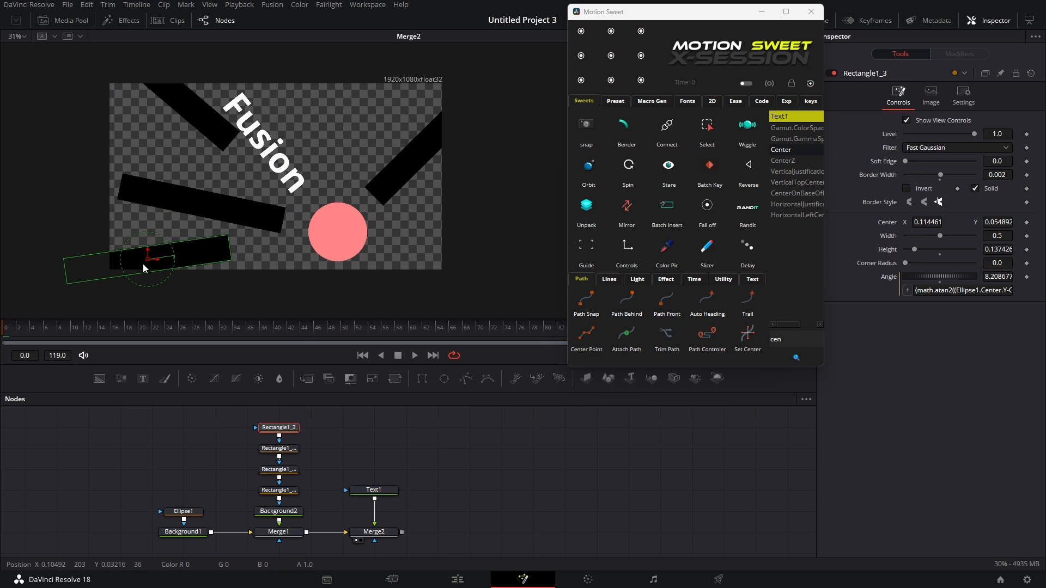
left_click_drag(145, 262, 170, 262)
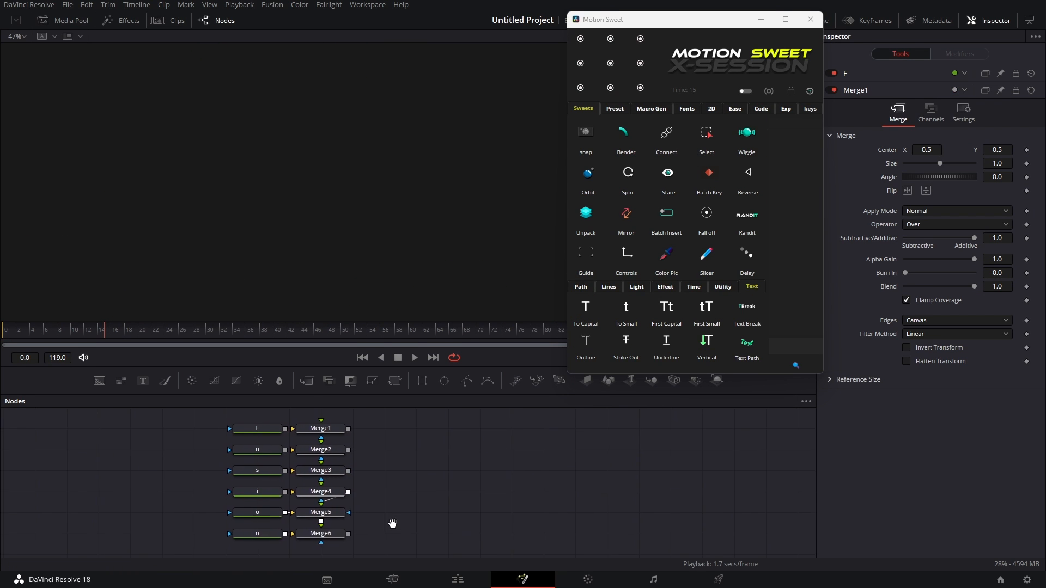
Step: Show Merge6 in the viewer and check which nodes hold the separate letters of the Fusion text
left_click_drag(393, 523, 399, 515)
left_click(308, 533)
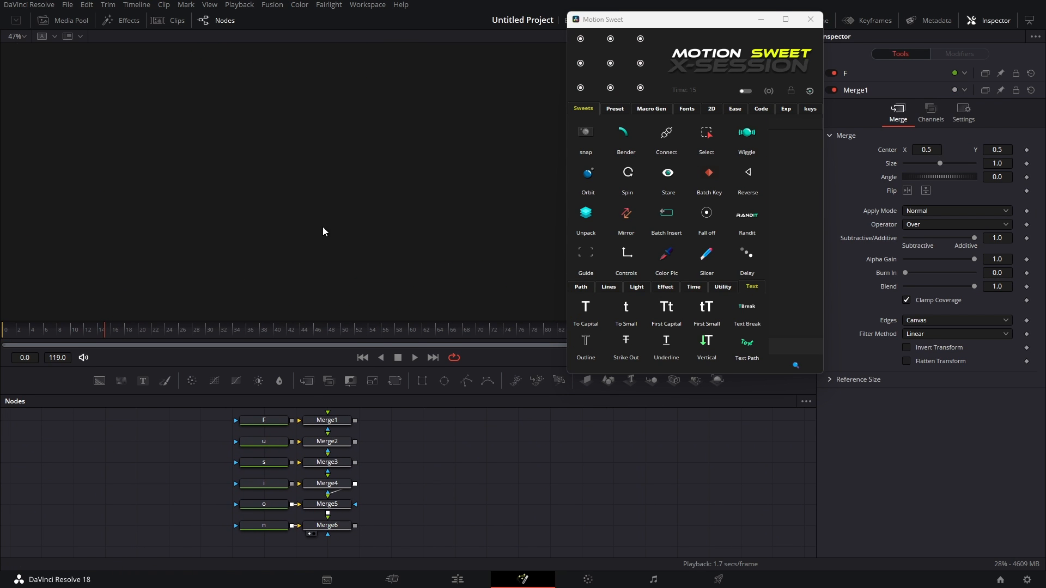
left_click_drag(234, 417, 263, 532)
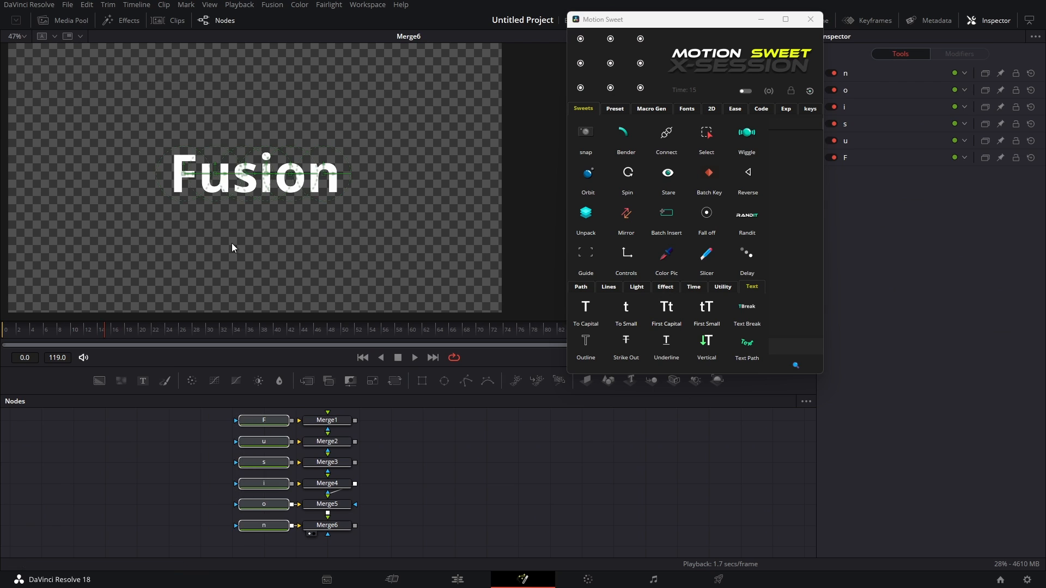
left_click(411, 480)
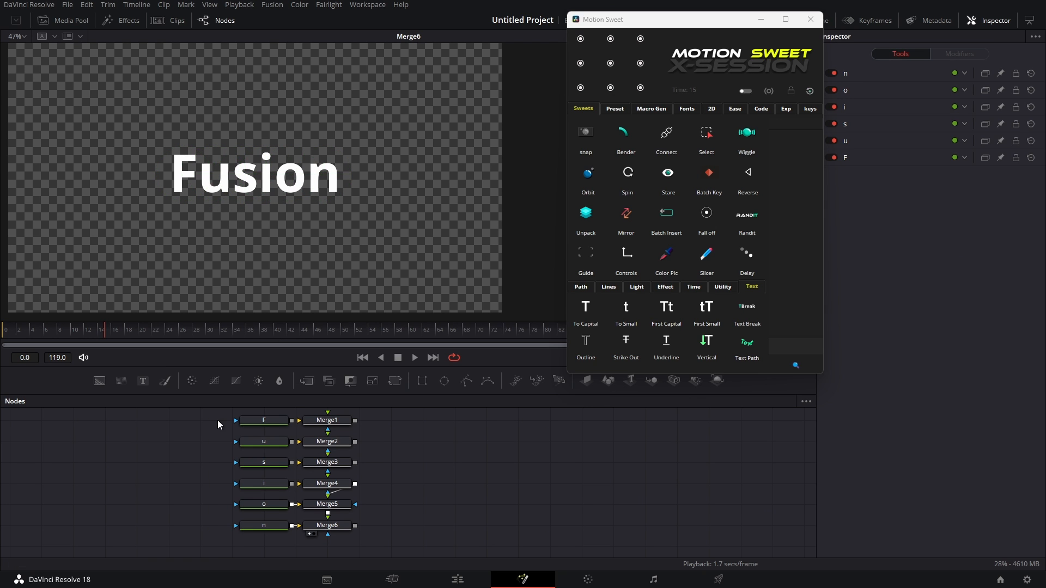
Step: Select the six letter text nodes with F as the active one, and open F's Layout settings
left_click_drag(218, 420, 279, 567)
left_click_drag(415, 475, 416, 513)
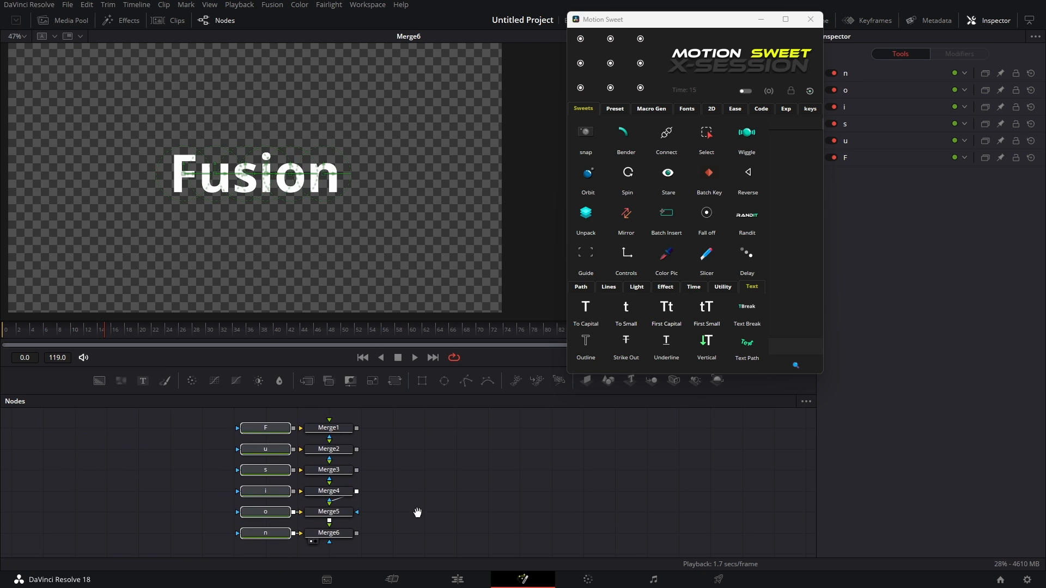
left_click(275, 431)
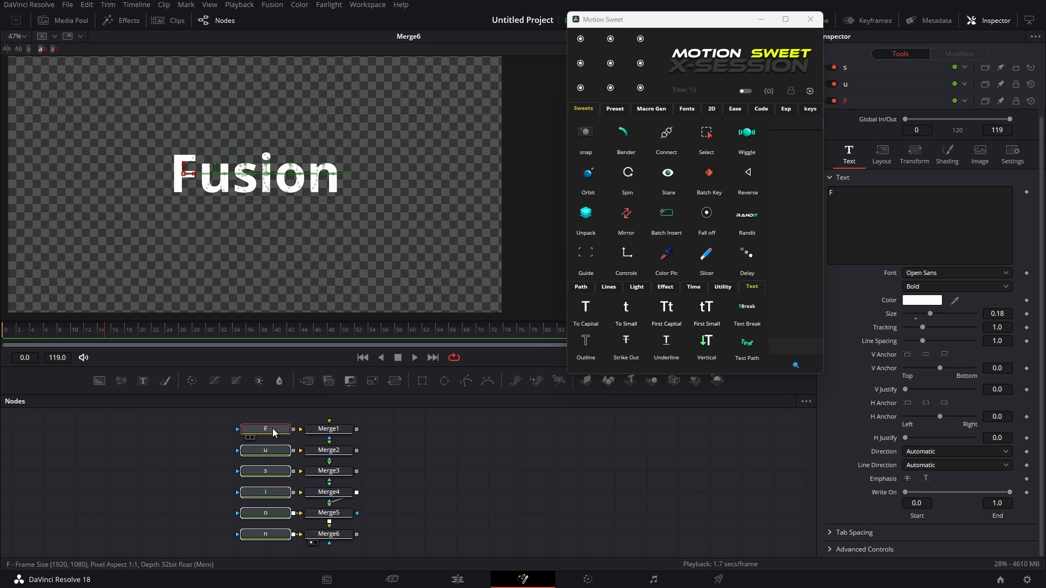
left_click(886, 158)
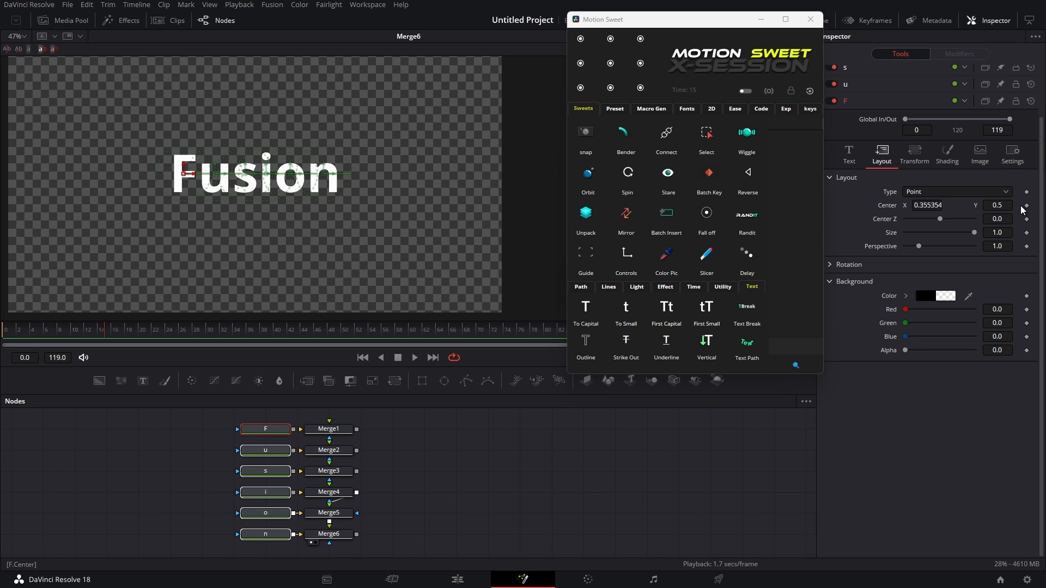
Step: Reselect the six letter nodes with F active, and keyframe their Center with Batch Key at frame 15, filtering the parameters by "cen"
left_click_drag(215, 414, 279, 545)
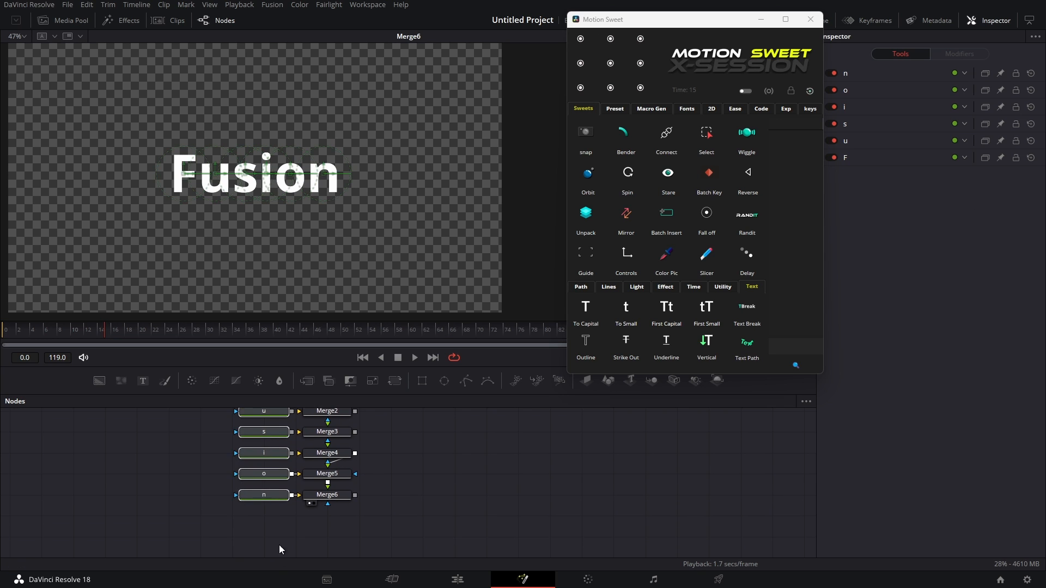
left_click_drag(417, 475, 418, 513)
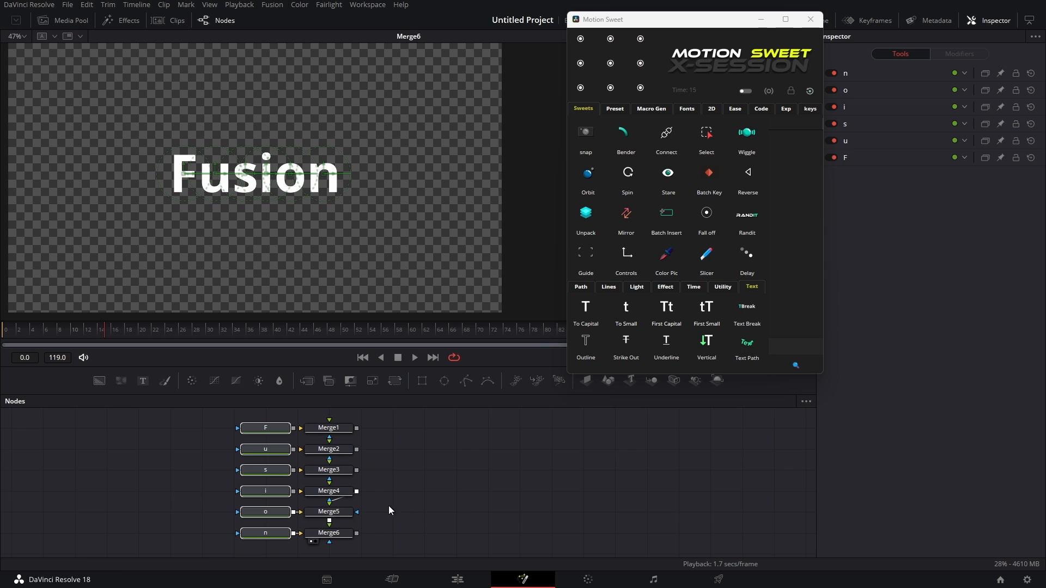
left_click(272, 429)
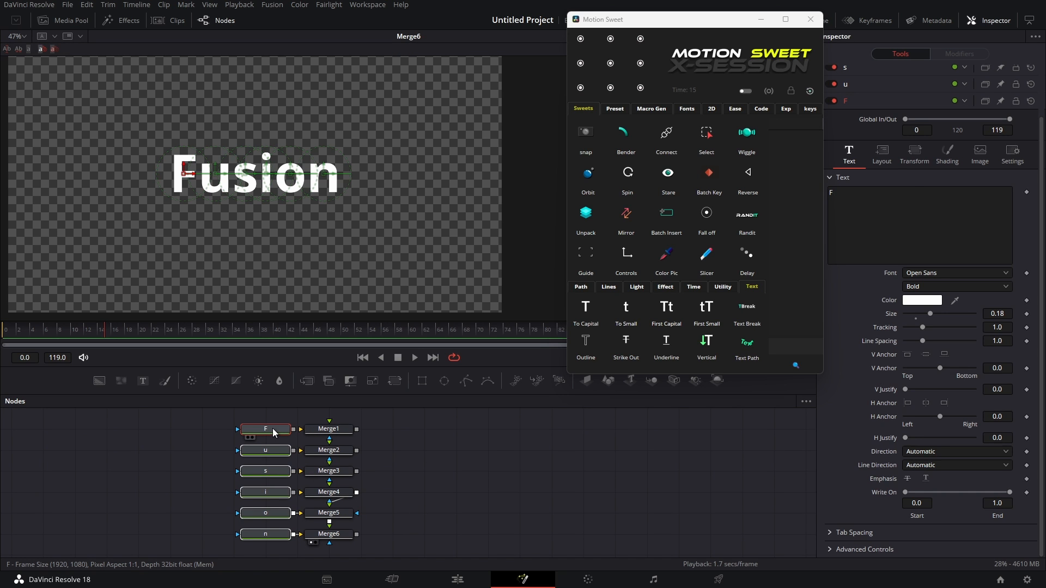
left_click(709, 173)
type("cen")
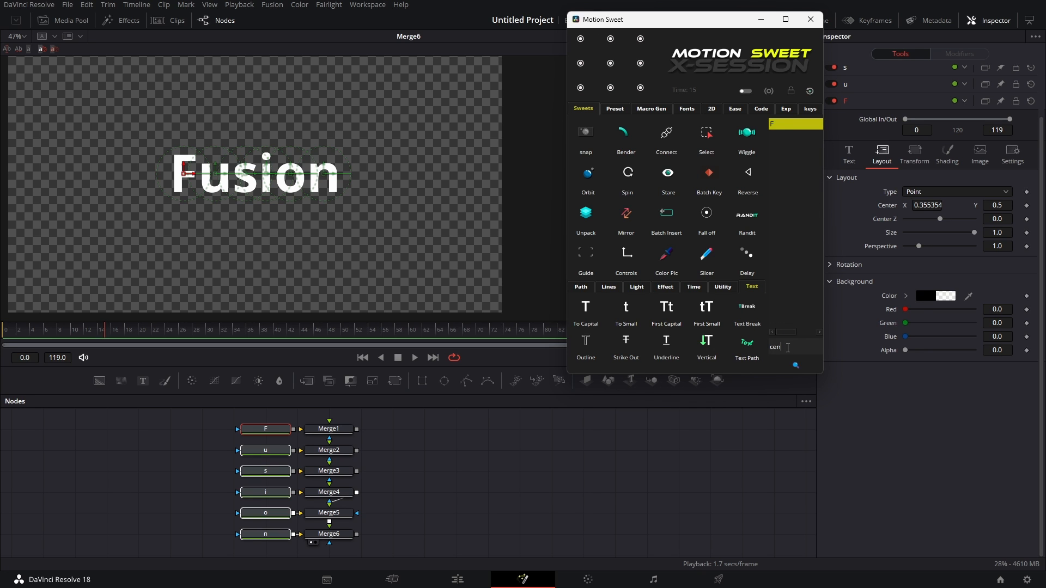
left_click(785, 157)
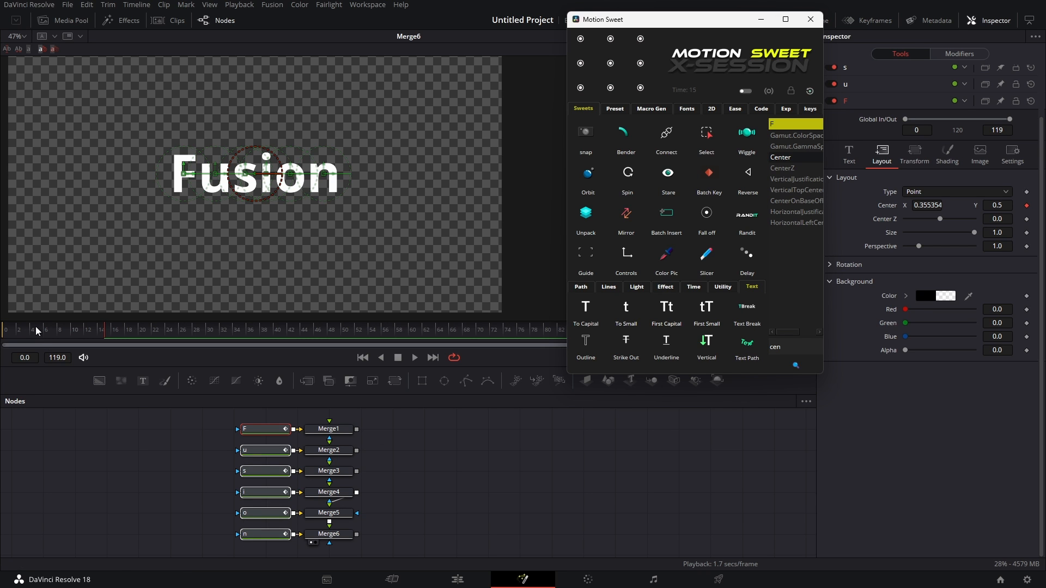
Step: Go to frame 0 and scatter the six letters around the canvas, placing F at about X 0.13, Y 0.19
left_click_drag(37, 331, 5, 331)
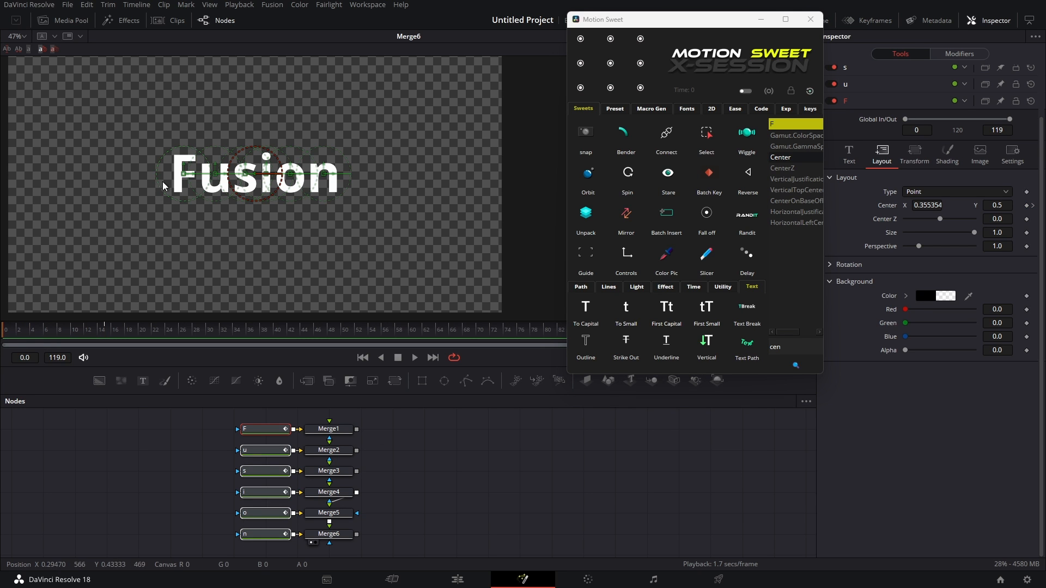
left_click_drag(184, 174, 54, 272)
left_click_drag(216, 174, 117, 108)
left_click_drag(245, 174, 222, 268)
left_click_drag(266, 173, 300, 99)
left_click_drag(323, 173, 417, 235)
left_click_drag(439, 327, 5, 329)
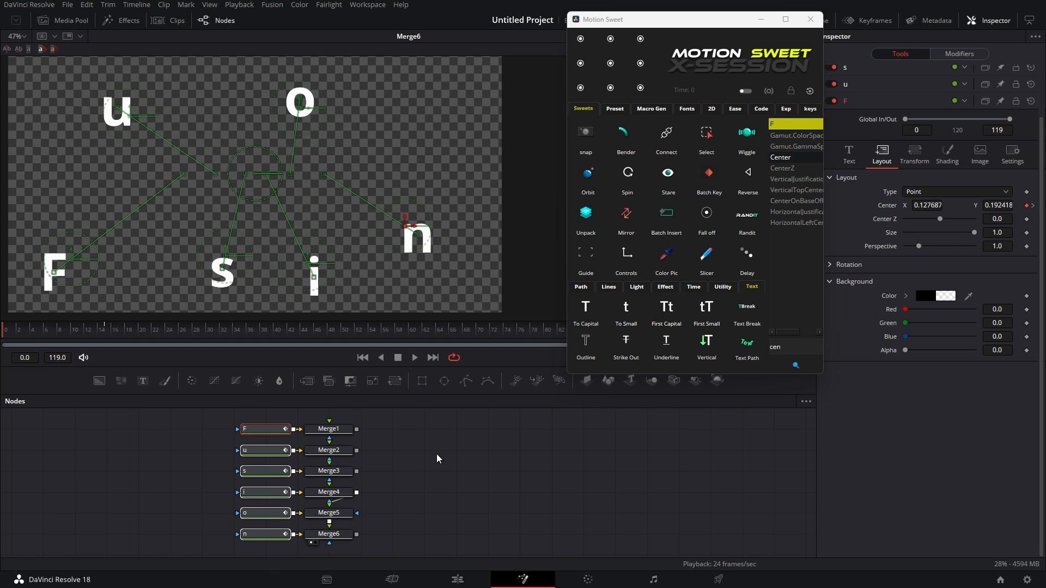
Step: Play the animation of the scattered letters and remove the Center keyframes from all six letters with Batch Key
left_click_drag(437, 454, 417, 459)
key("space")
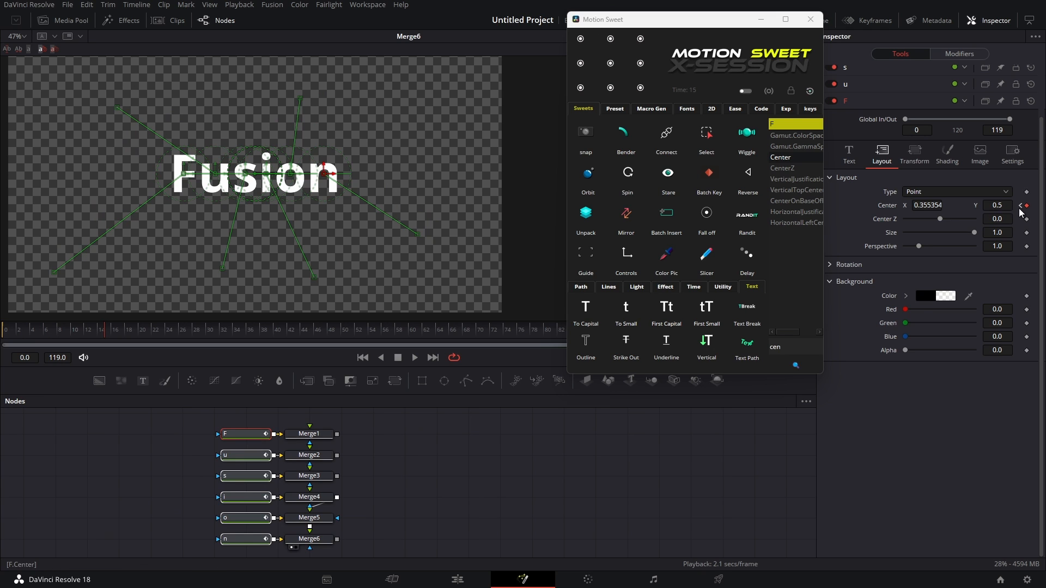
left_click(802, 158)
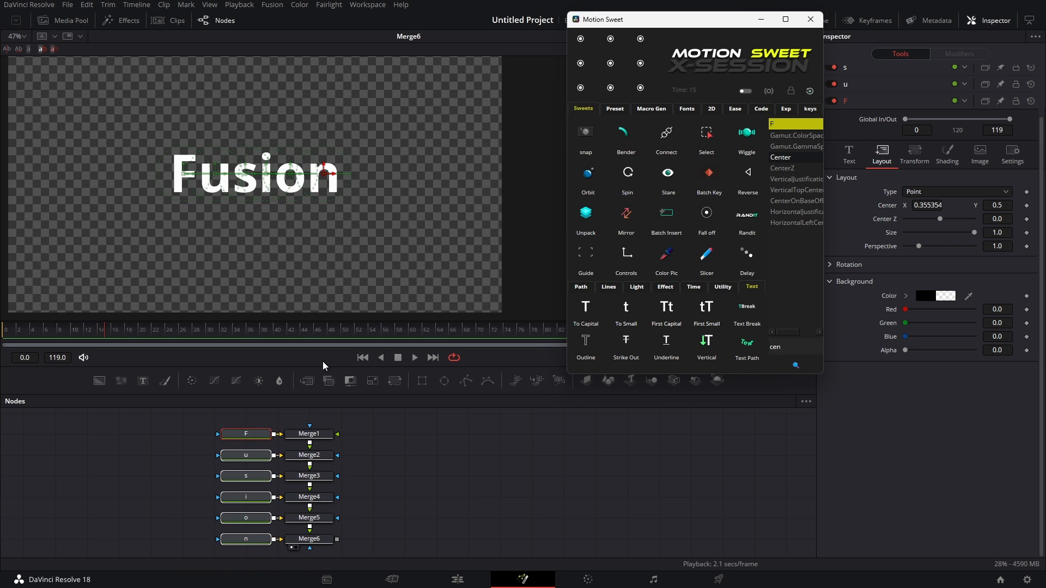
Step: Raise the letter F to Y 0.758823 and match the other letters' Center Y to it with value 0
left_click_drag(183, 164, 214, 143)
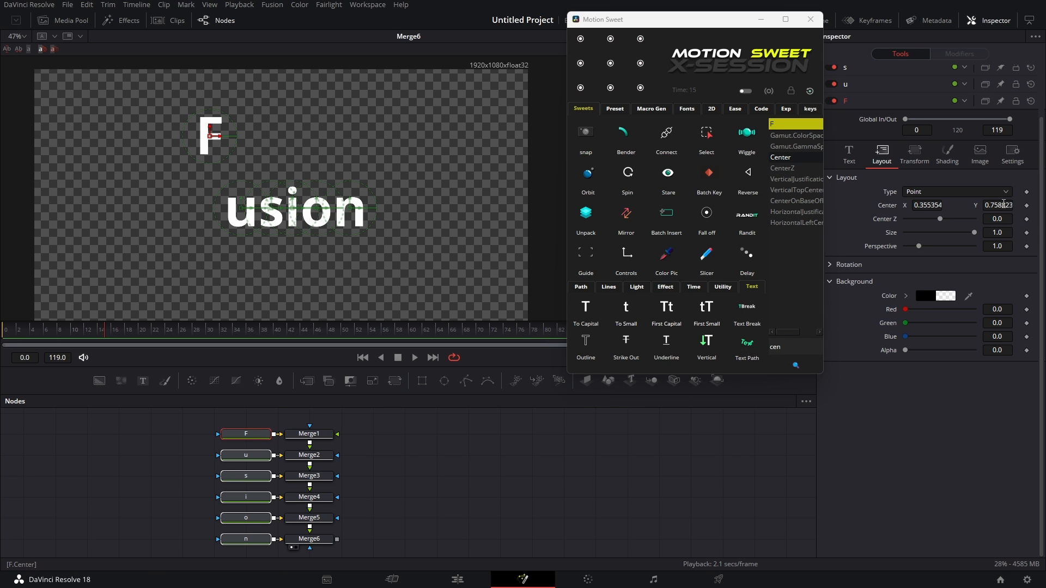
left_click(799, 160)
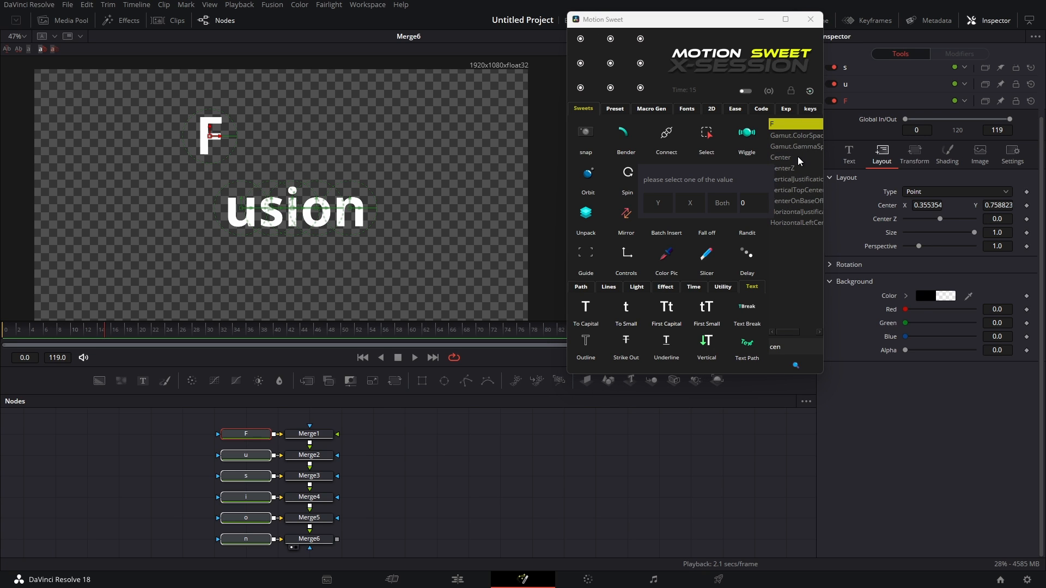
left_click(658, 205)
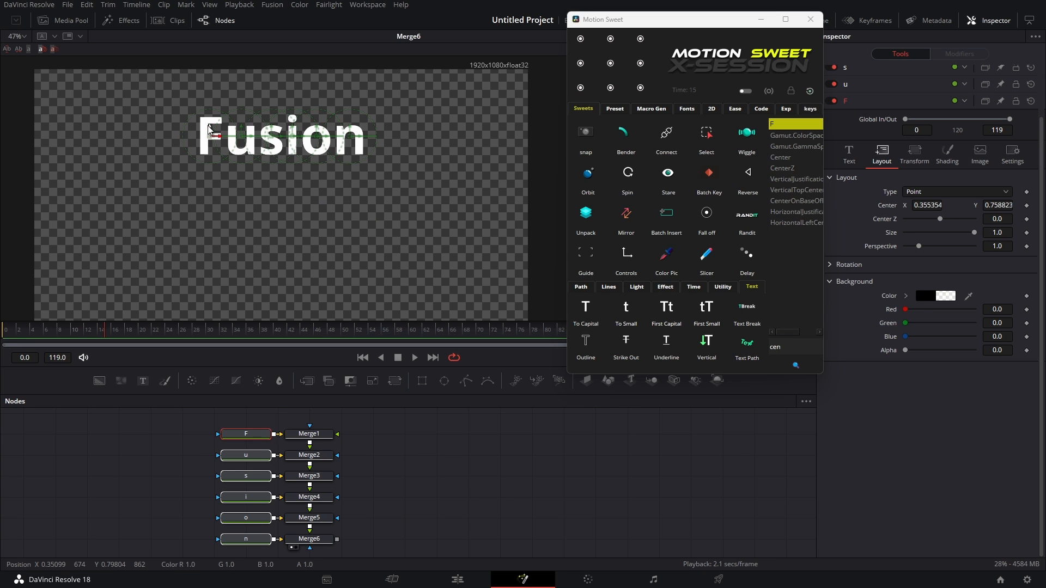
Step: Lower F to Y 0.178431, stagger the letters' Center Y by 0.1, and level them with F again
left_click_drag(213, 133, 214, 294)
left_click(793, 159)
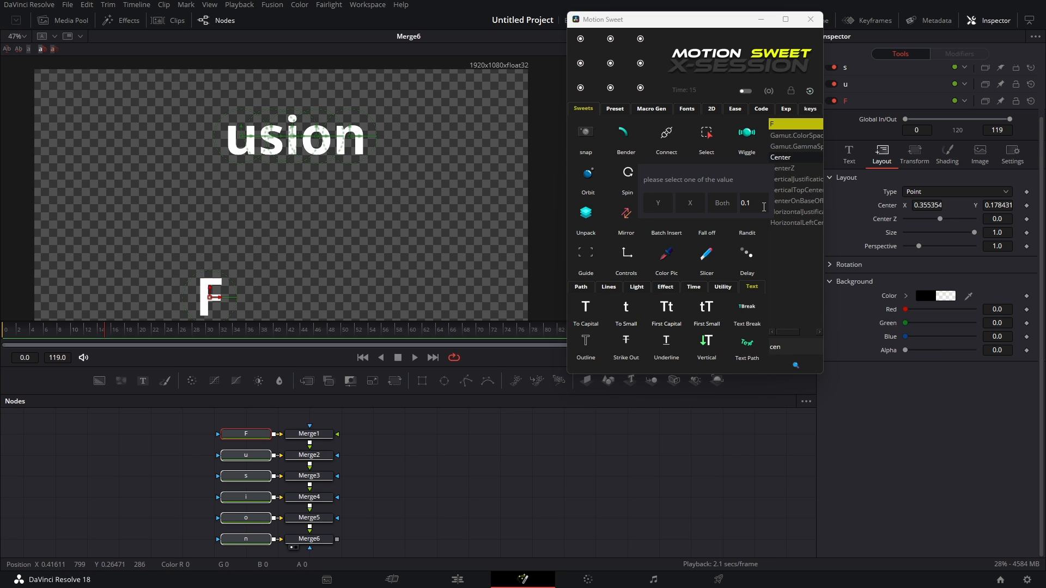
left_click(692, 209)
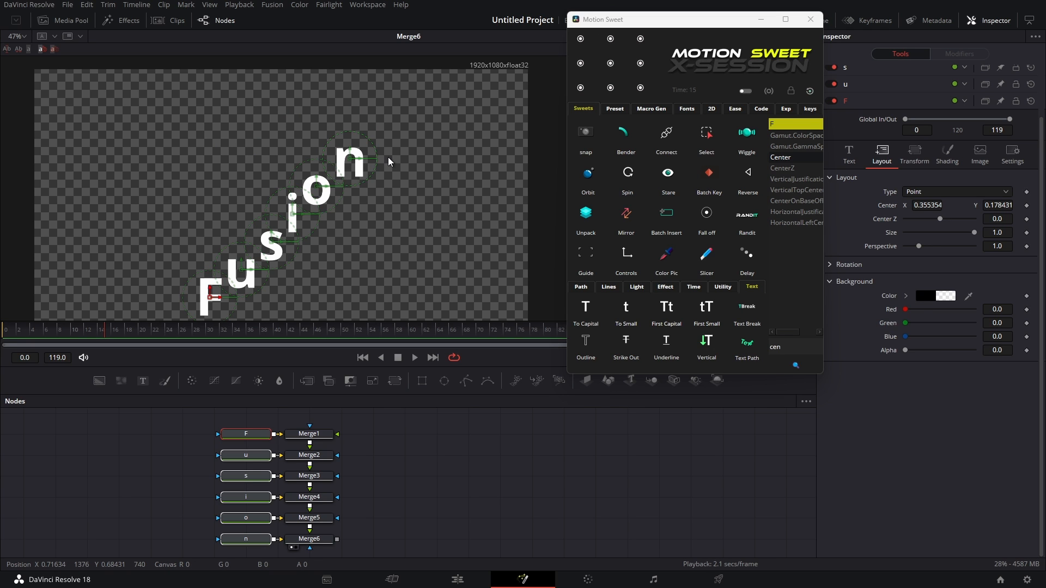
left_click(790, 160)
left_click(658, 205)
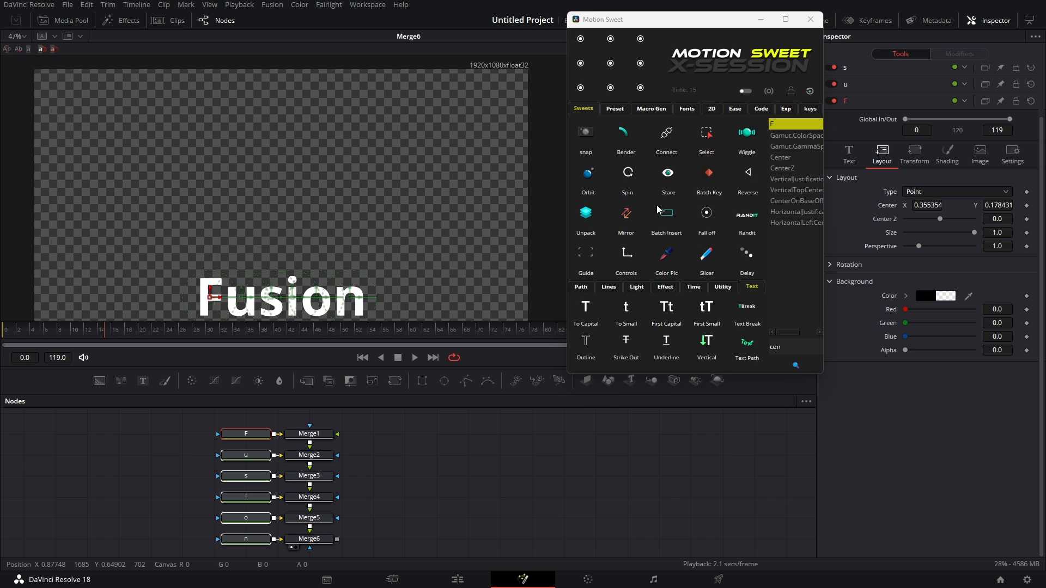
Step: Offset the letters' Center by 0.1 per letter on both axes, and keyframe Center on all six nodes at frame 15
left_click(795, 156)
left_click(747, 204)
type(".1")
left_click(658, 205)
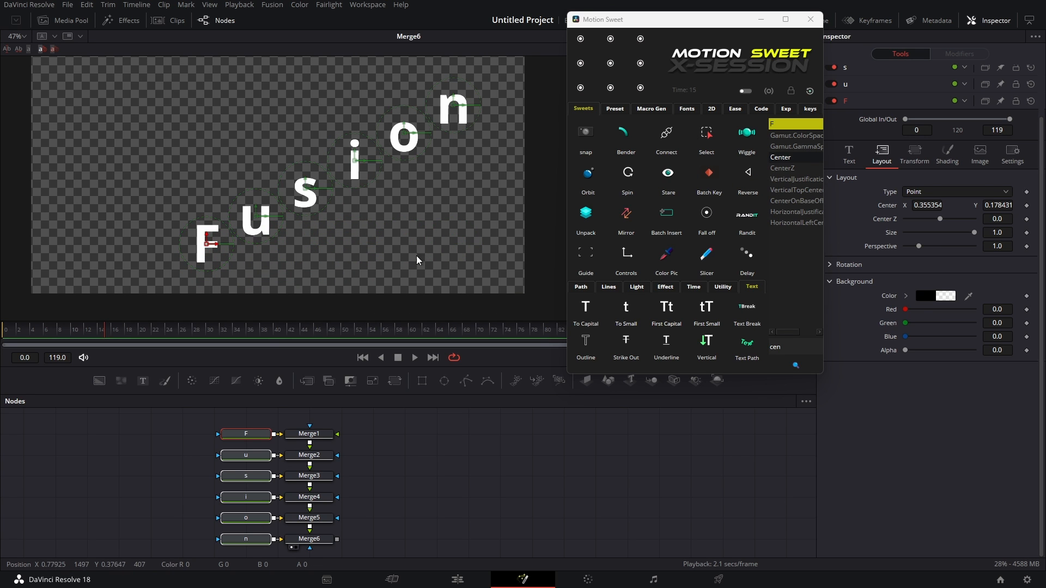
left_click(796, 158, "ctrl")
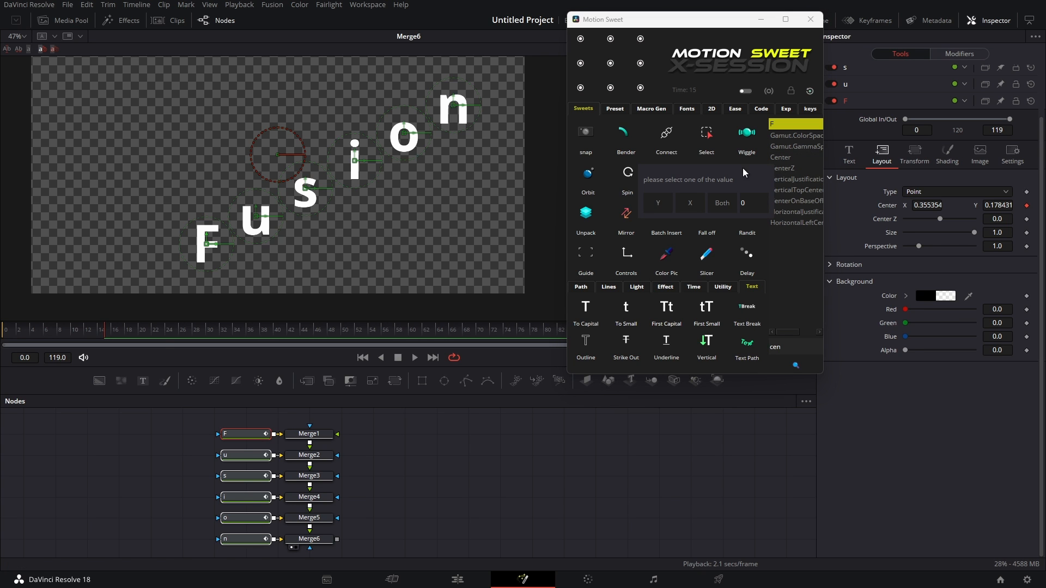
key("space")
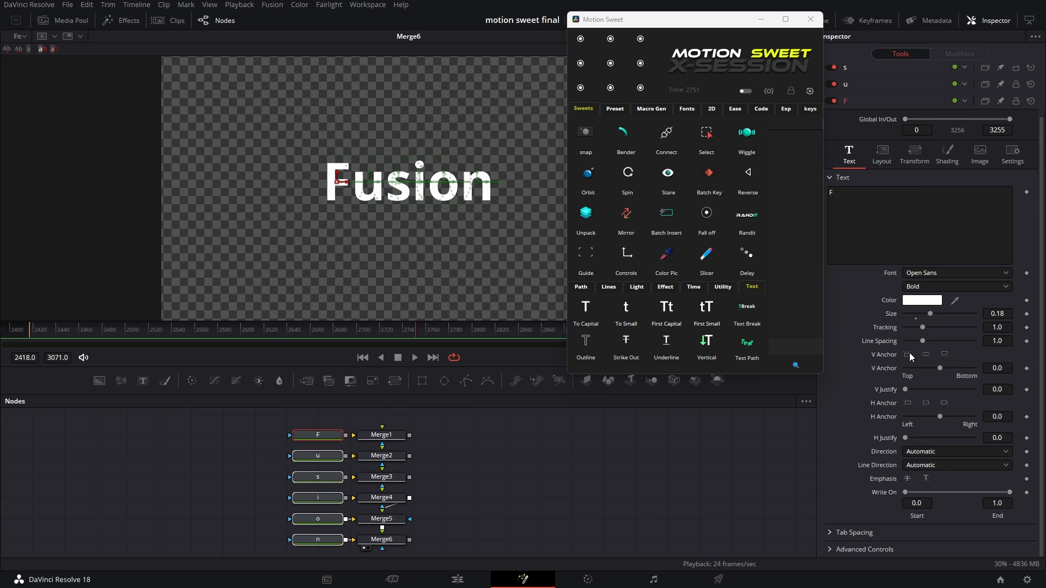
Step: Reduce F's Size to 0.1024 and match the Size of all the letters to it with Batch Key, filtering by "siz"
left_click_drag(929, 315, 918, 316)
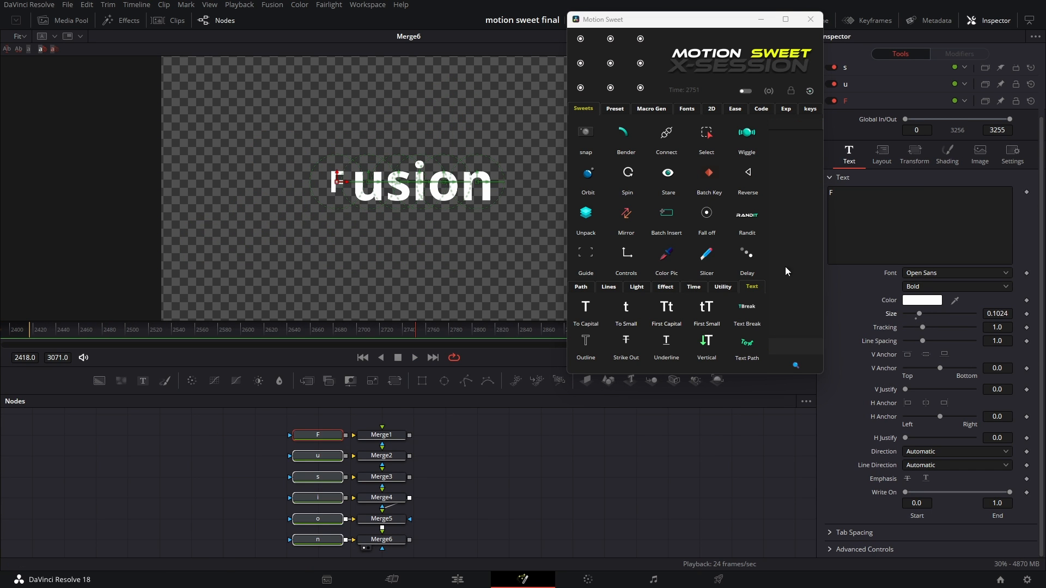
left_click(714, 174)
left_click(784, 346)
type("s")
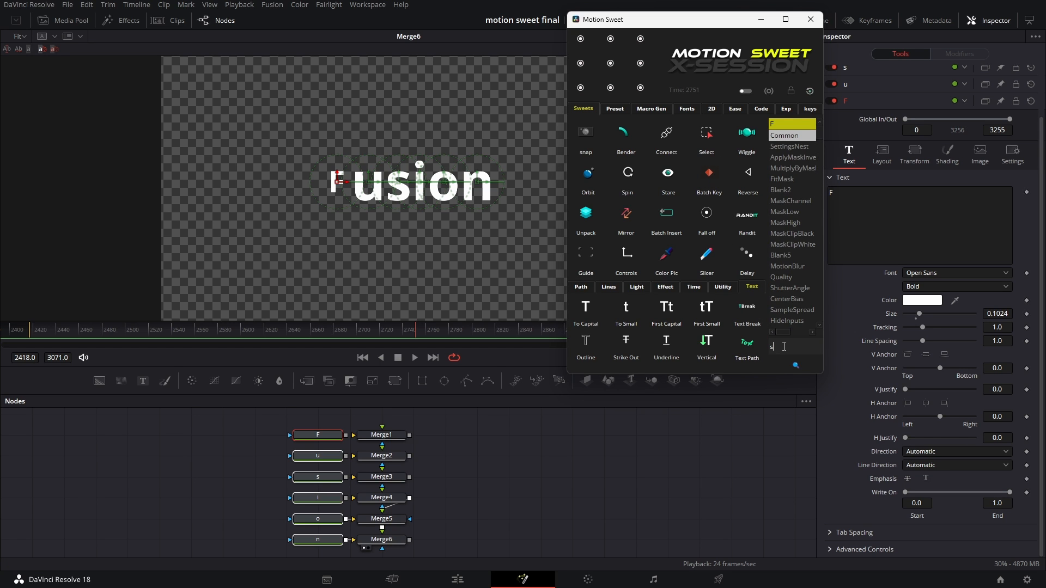
type("iz")
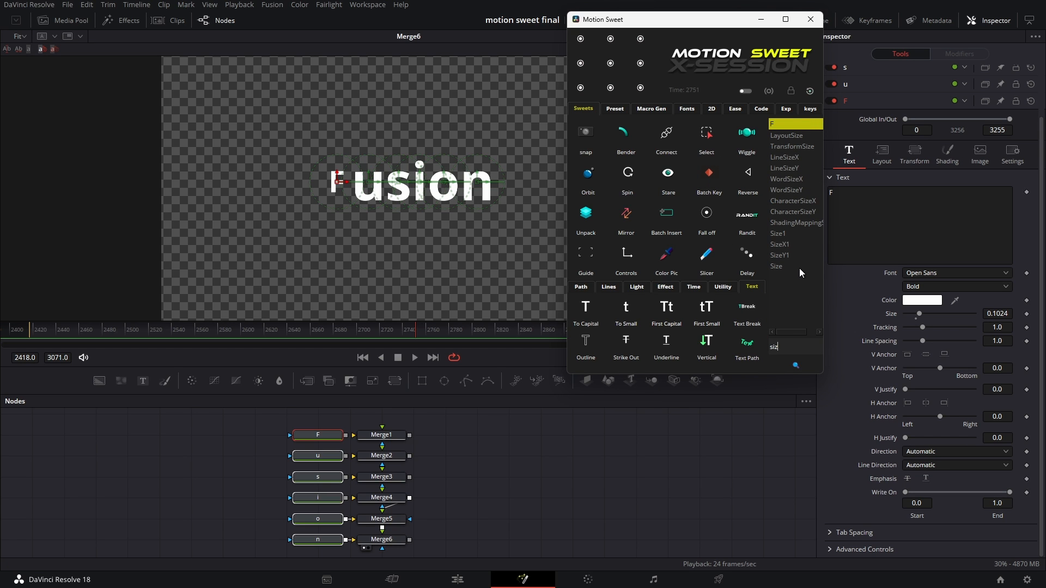
left_click(798, 268)
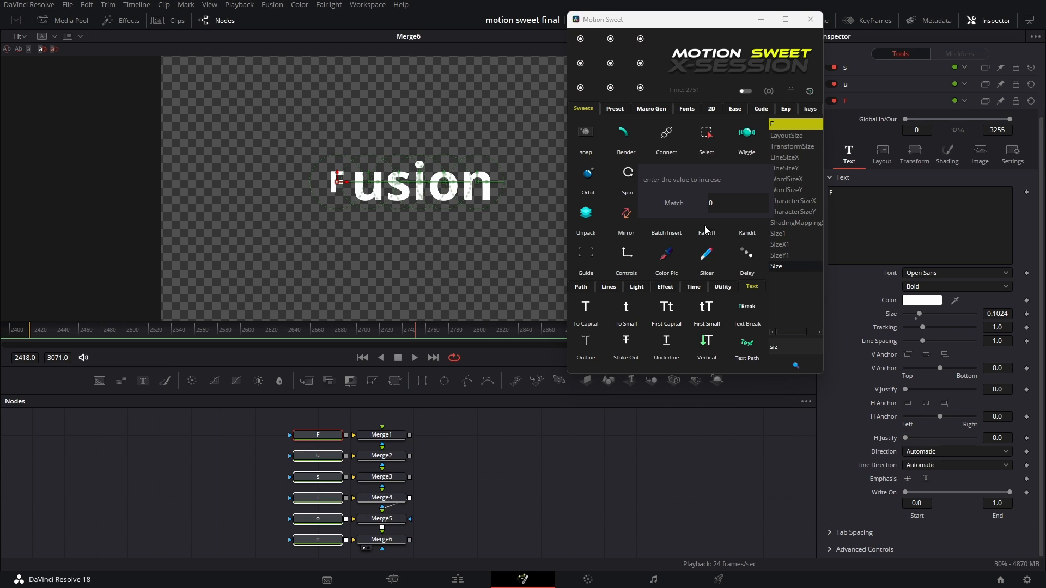
left_click(676, 203)
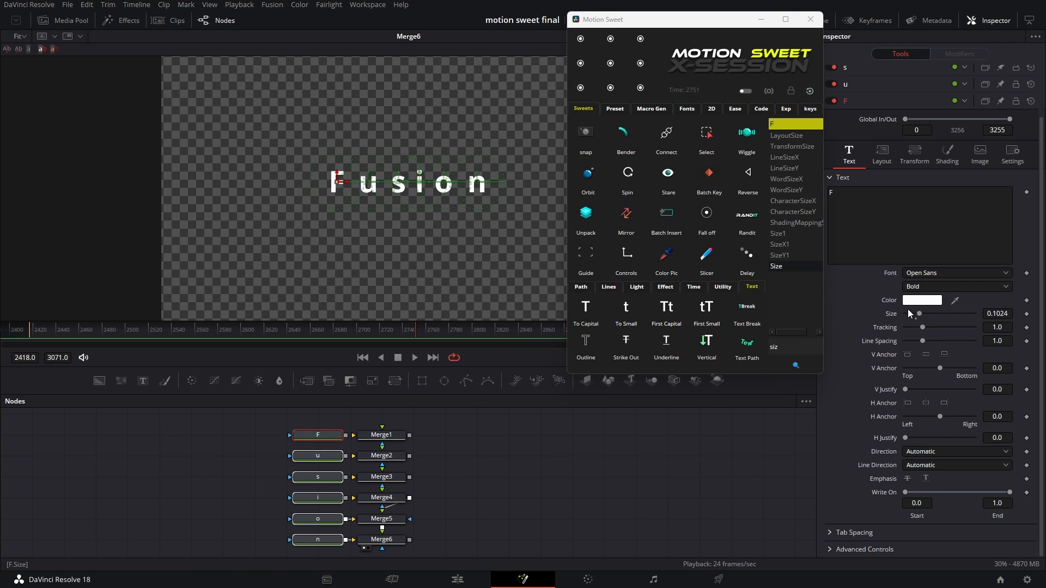
Step: Set F's Size to 0.1411 and step up the Size from letter to letter, ending with an increment of 0.04
left_click_drag(1003, 317, 1024, 317)
left_click(707, 216)
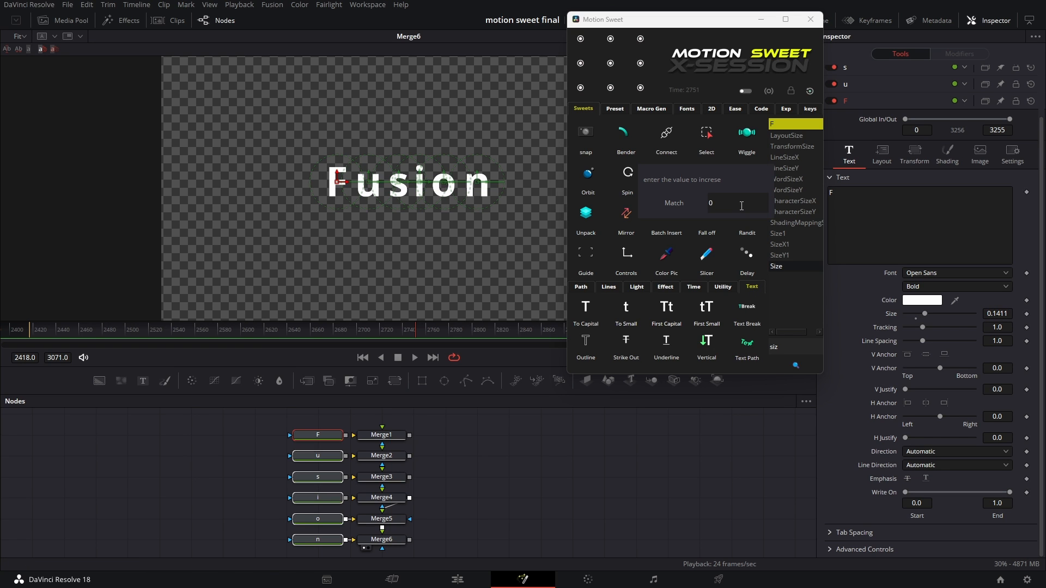
left_click(676, 203)
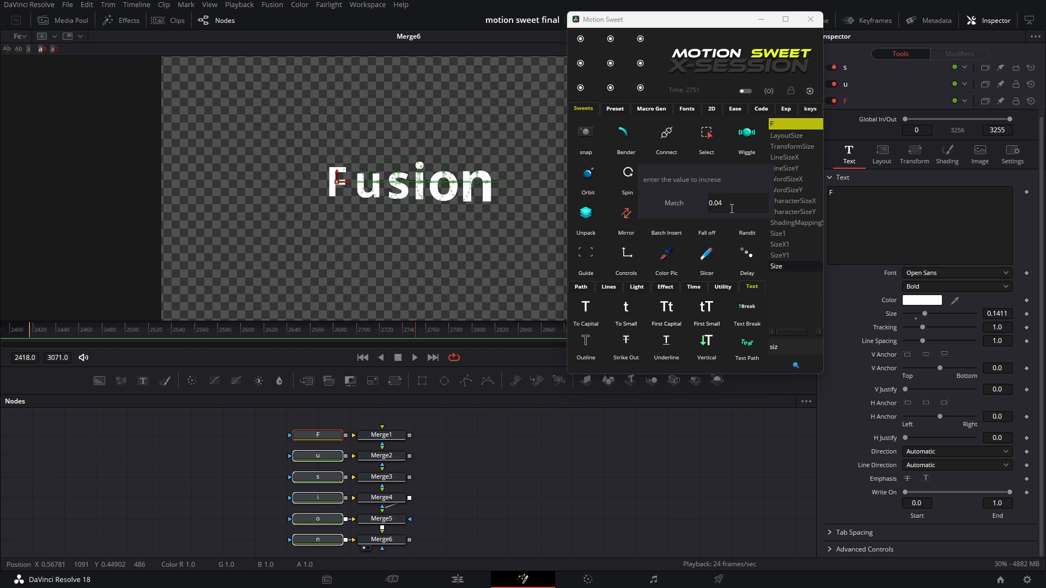
left_click(684, 204)
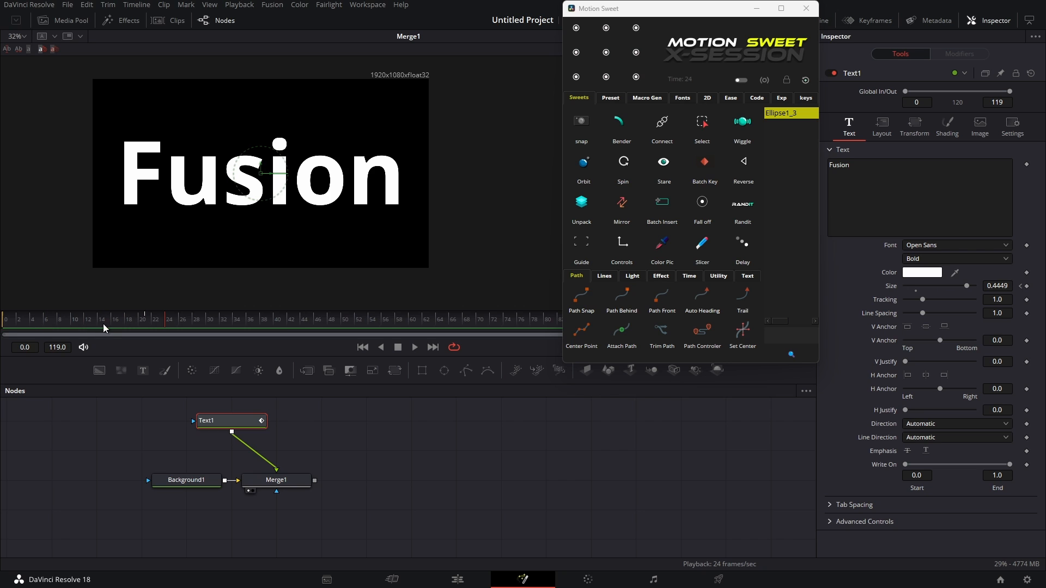
Step: Play Text1's Size animation from frame 0
left_click_drag(112, 322, 2, 330)
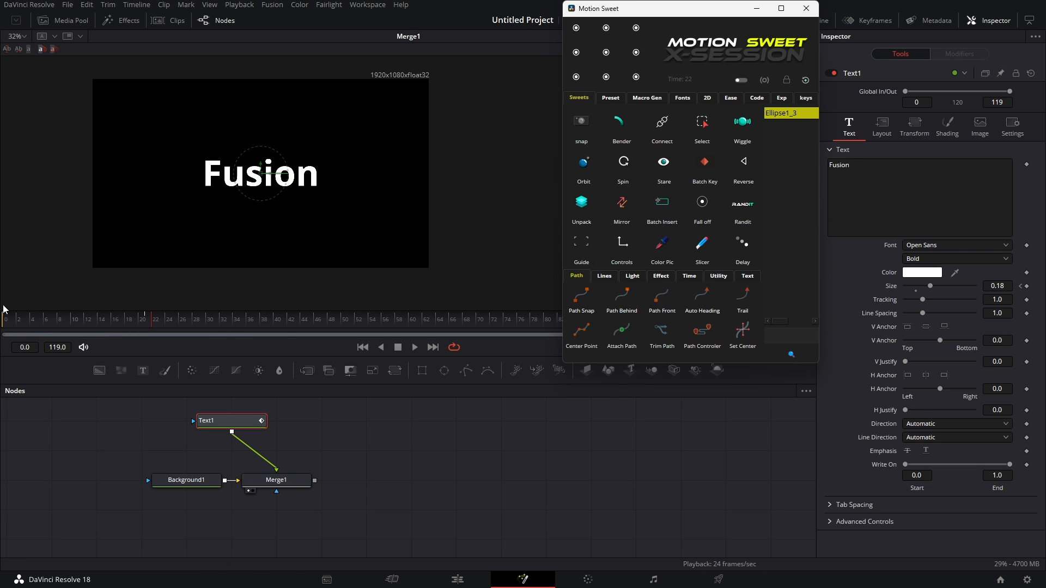
left_click(4, 322)
key("space")
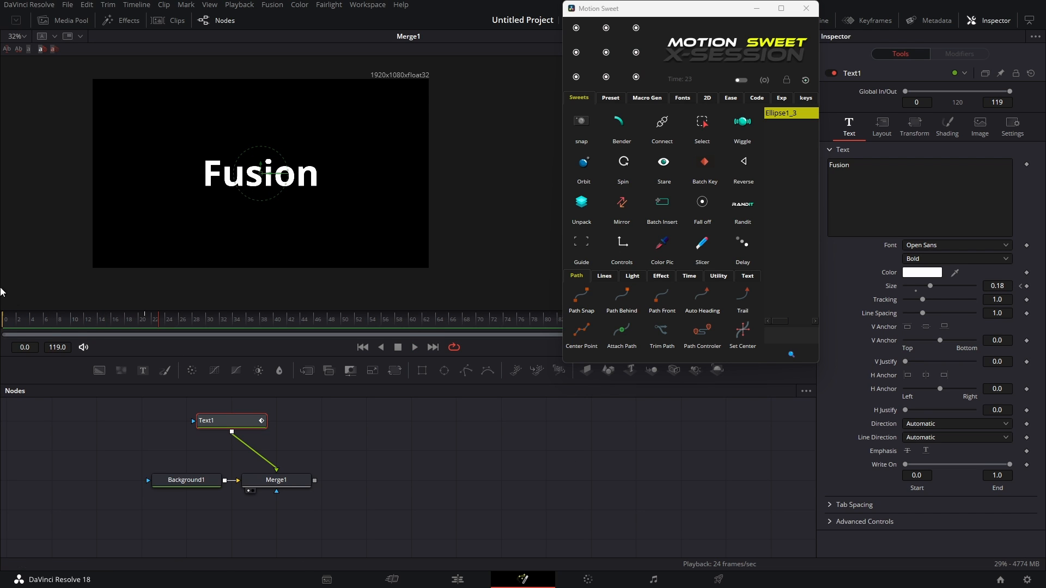
Step: Keyframe Text1's Tracking at frame 0 and set it to 1.197 at frame 21
left_click(5, 322)
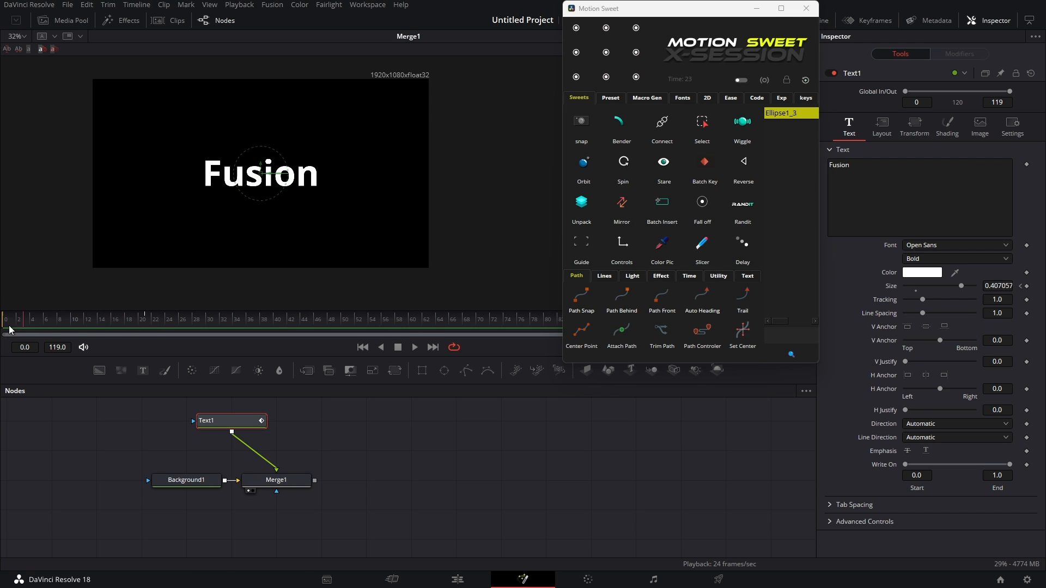
left_click(1027, 300)
left_click(144, 320)
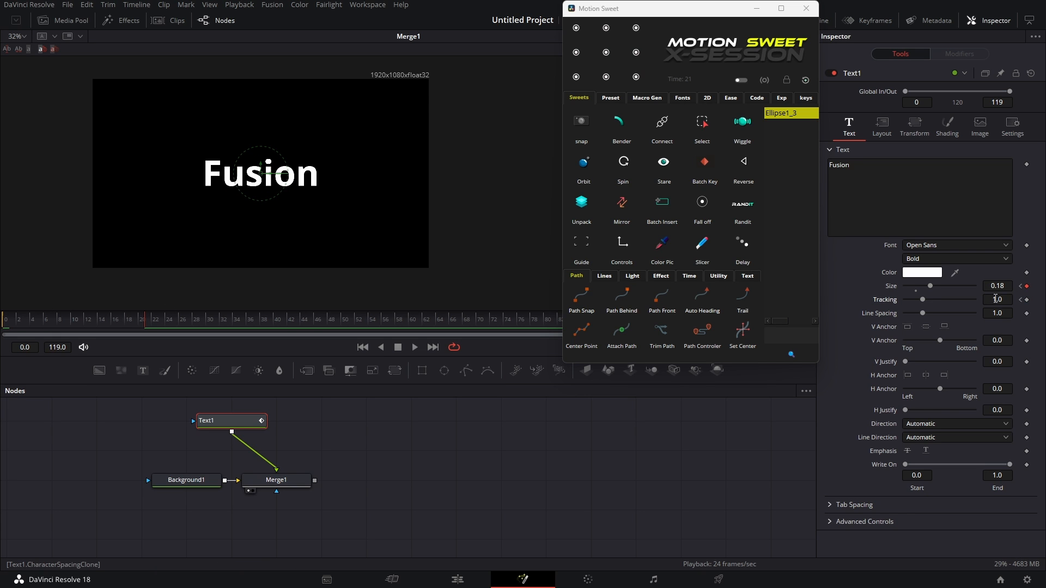
left_click_drag(996, 299, 1020, 299)
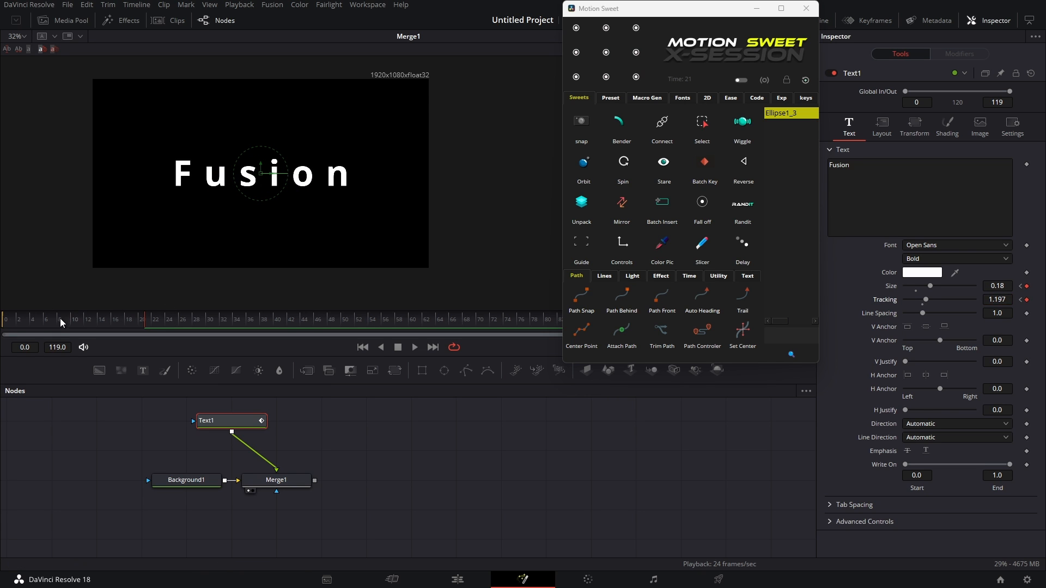
Step: Play back the combined Size and Tracking animation of Text1 from the start
left_click_drag(60, 319, 1, 322)
key("space")
key("space")
left_click_drag(123, 315, 3, 317)
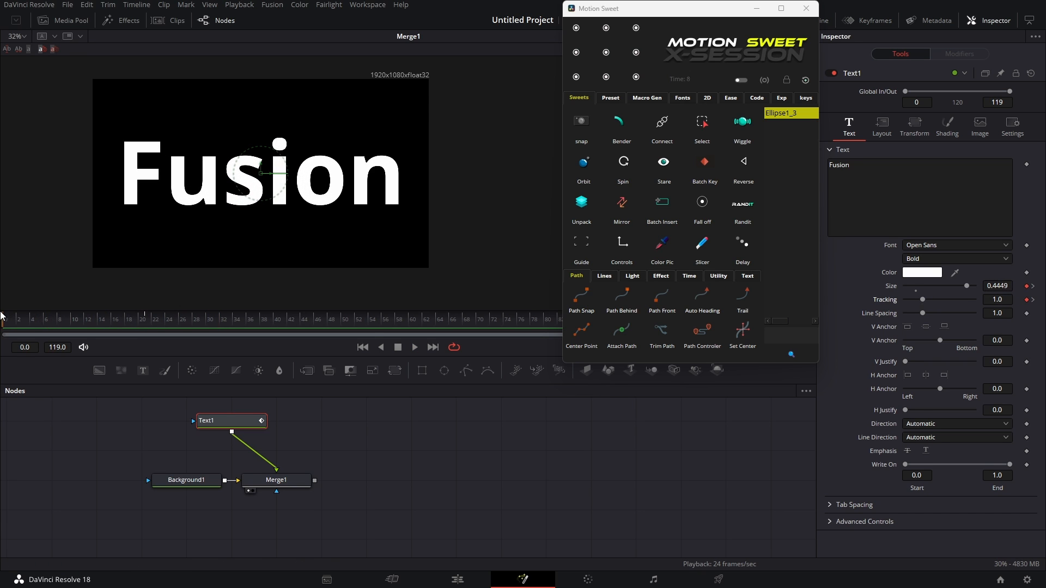
Step: Reverse Text1's Size and Tracking animation with the Reverse tool and play it back from frame 0
left_click(747, 168)
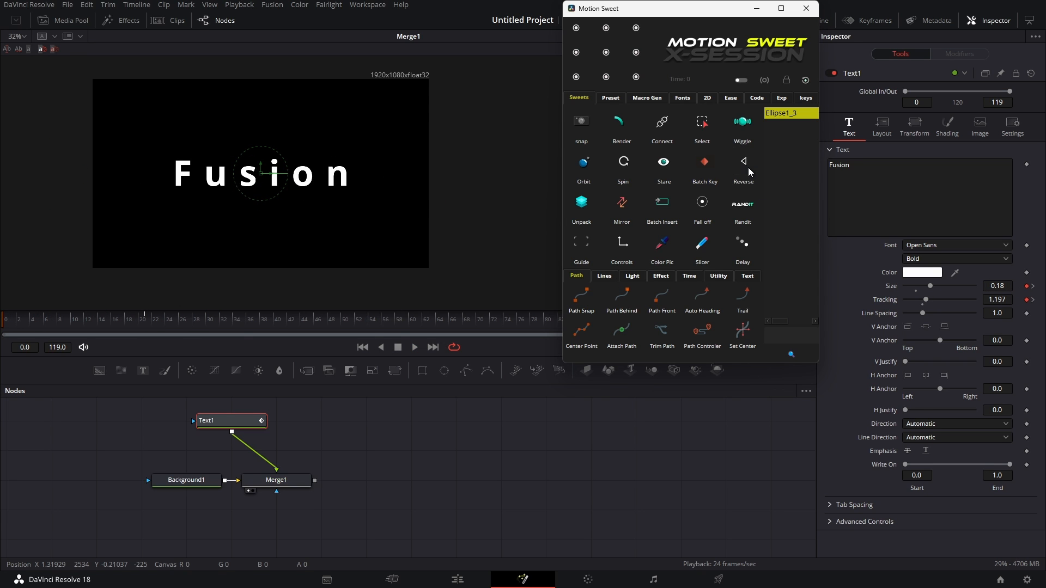
key("space")
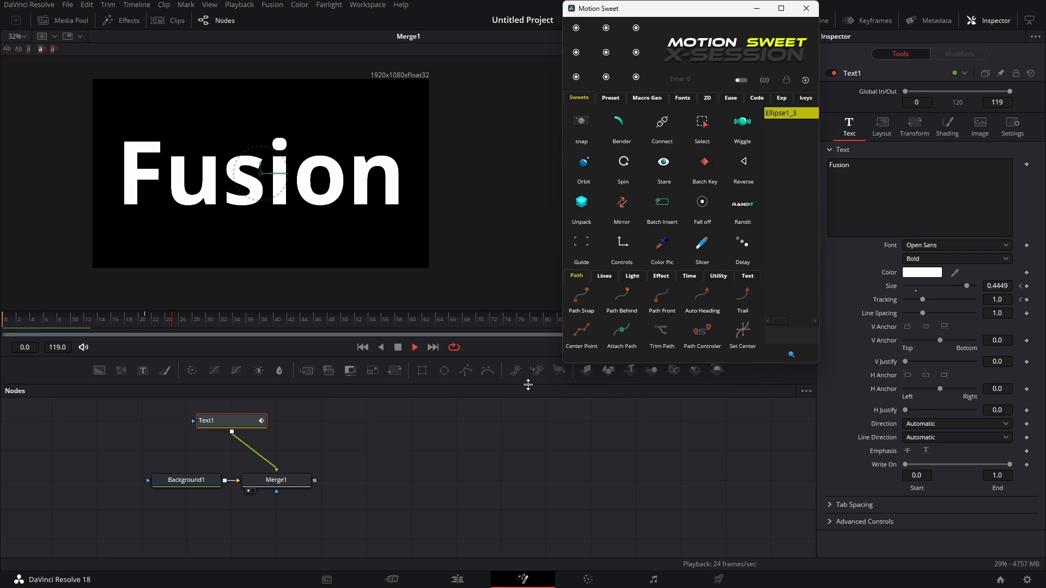
left_click_drag(82, 320, 3, 319)
key("space")
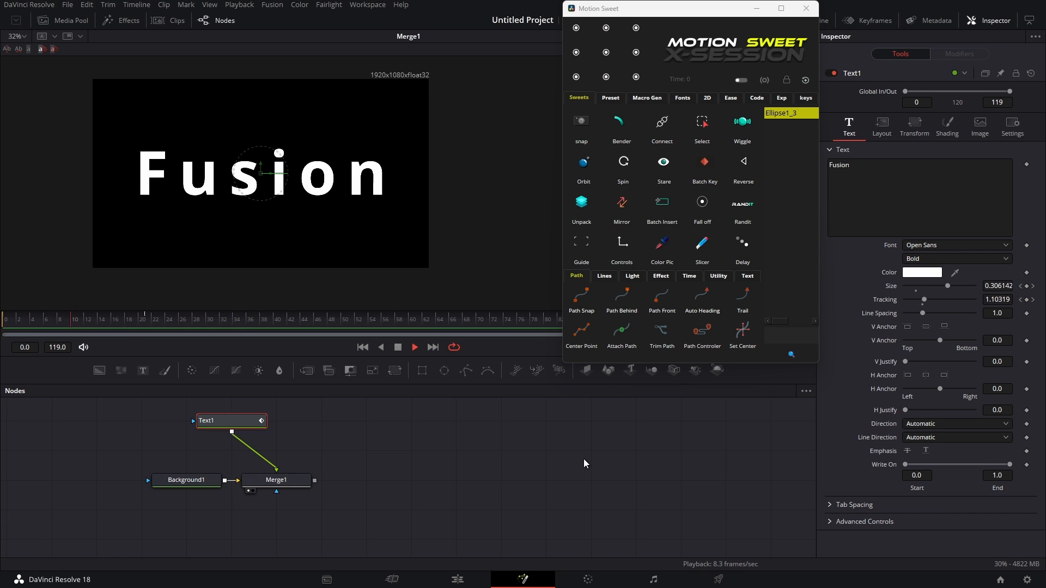
Step: Reverse only Text1's Size animation at frame 0 with the Reverse tool and play it back
left_click(1, 316)
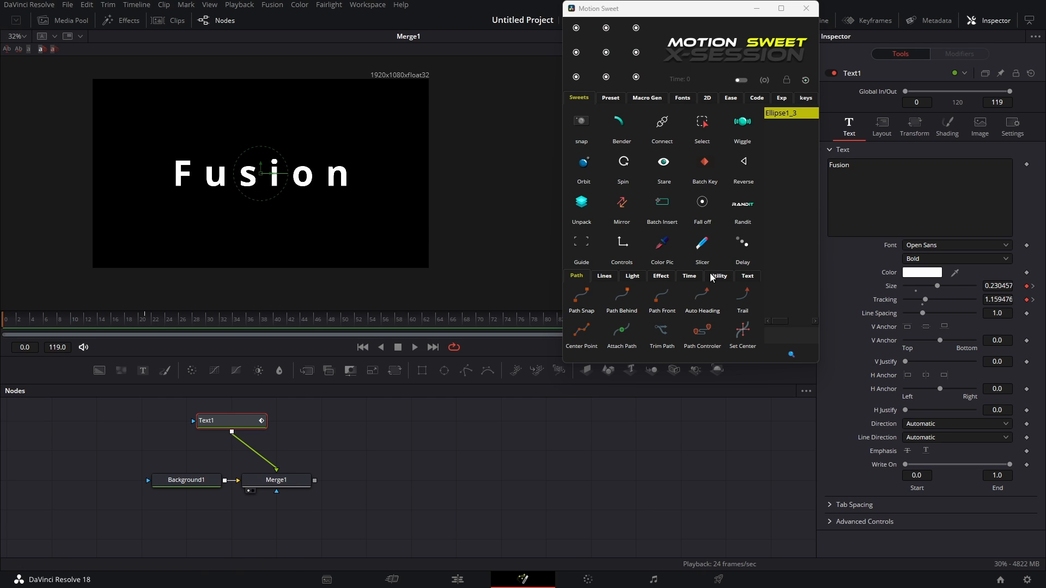
left_click(743, 161)
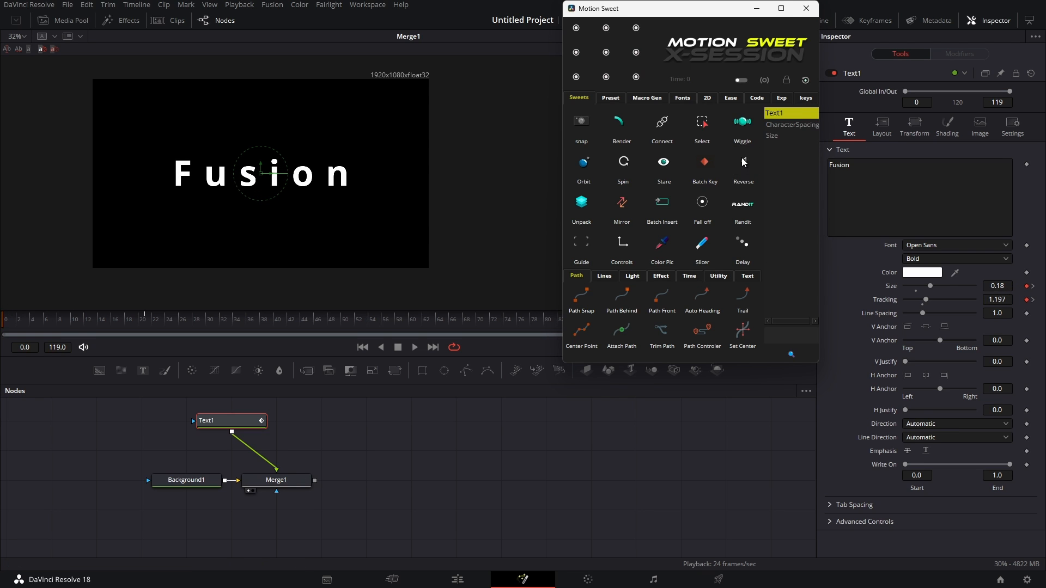
left_click(783, 136)
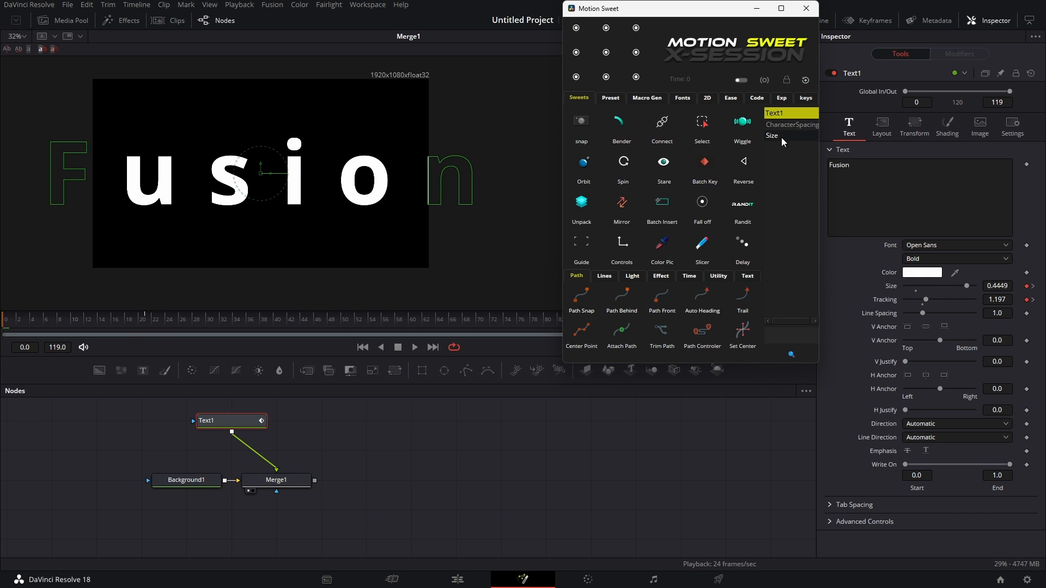
key("space")
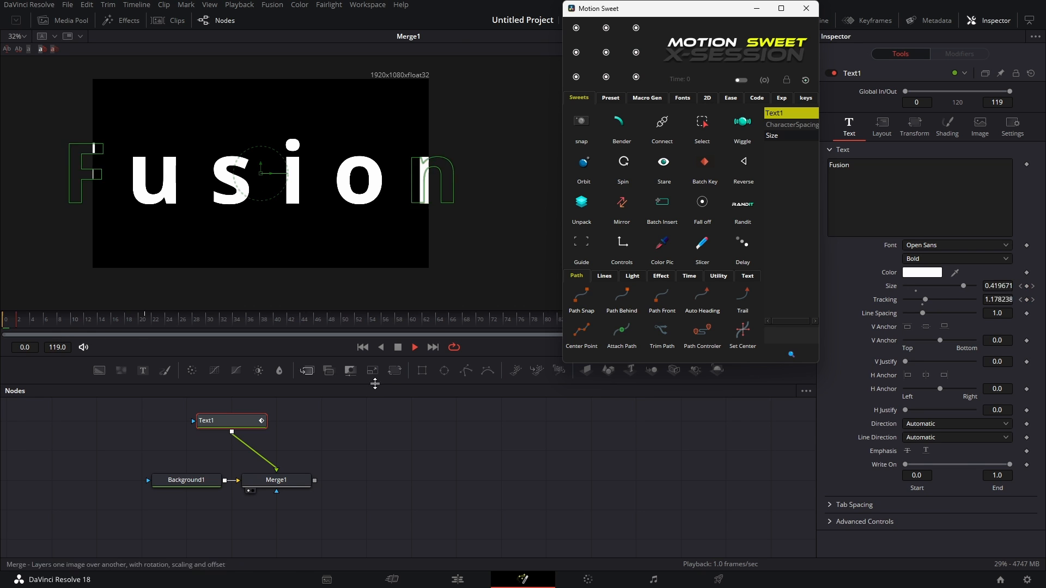
left_click_drag(66, 322, 0, 322)
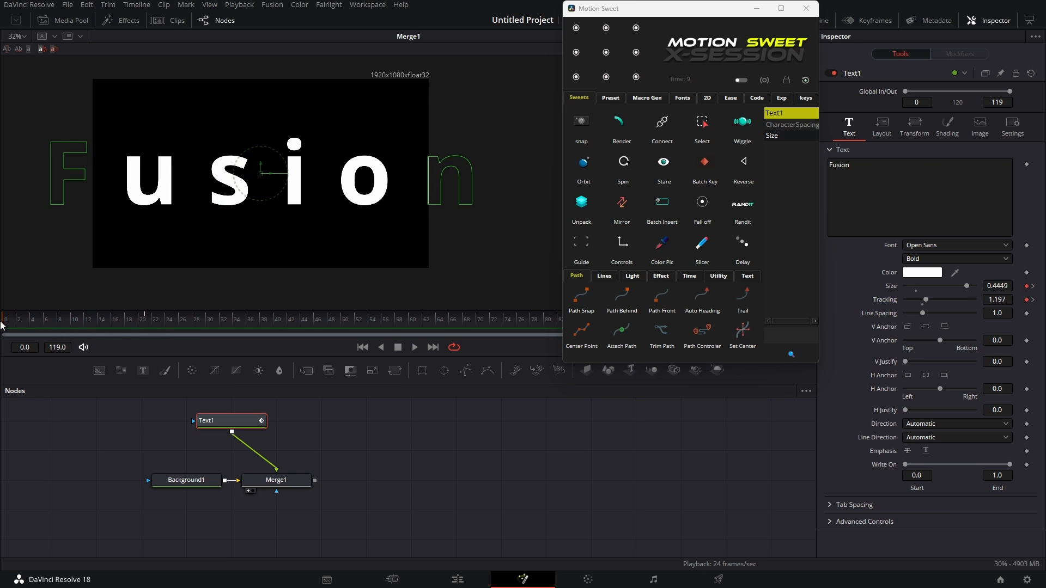
left_click(179, 320)
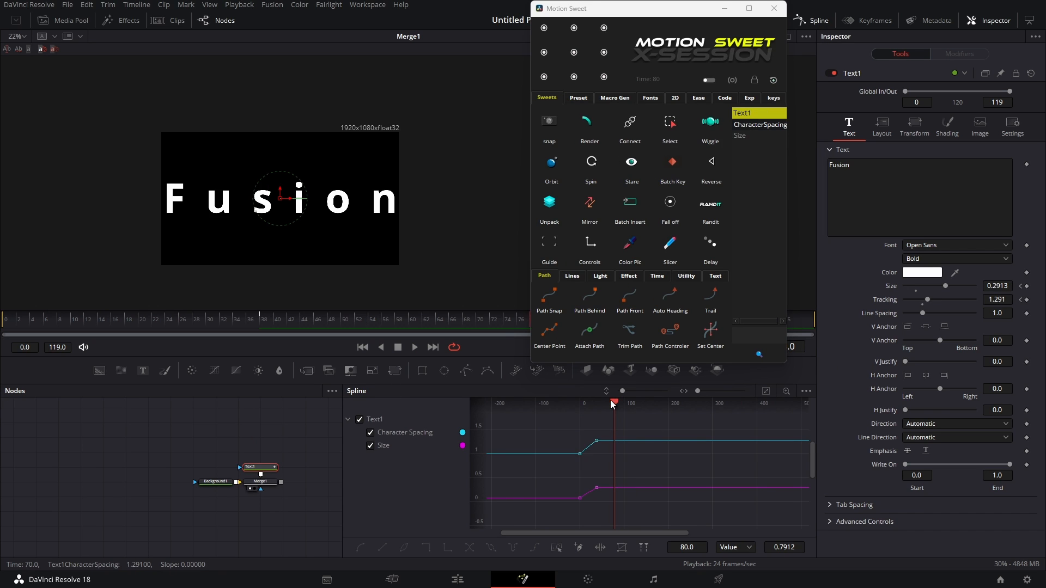
Step: Add reversed Character Spacing and Size keyframes for Text1 at frame 80 with the Reverse tool and play the animation from the start
mouse_move(610, 405)
left_mouse_down()
mouse_move(576, 408)
mouse_move(616, 402)
left_mouse_up()
left_click(717, 160)
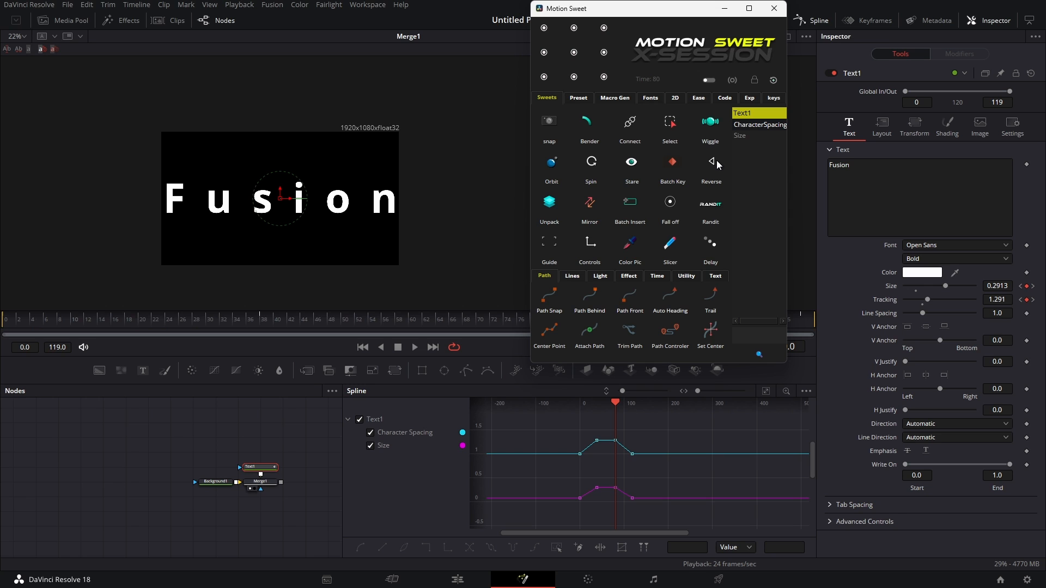
left_click_drag(614, 404, 575, 406)
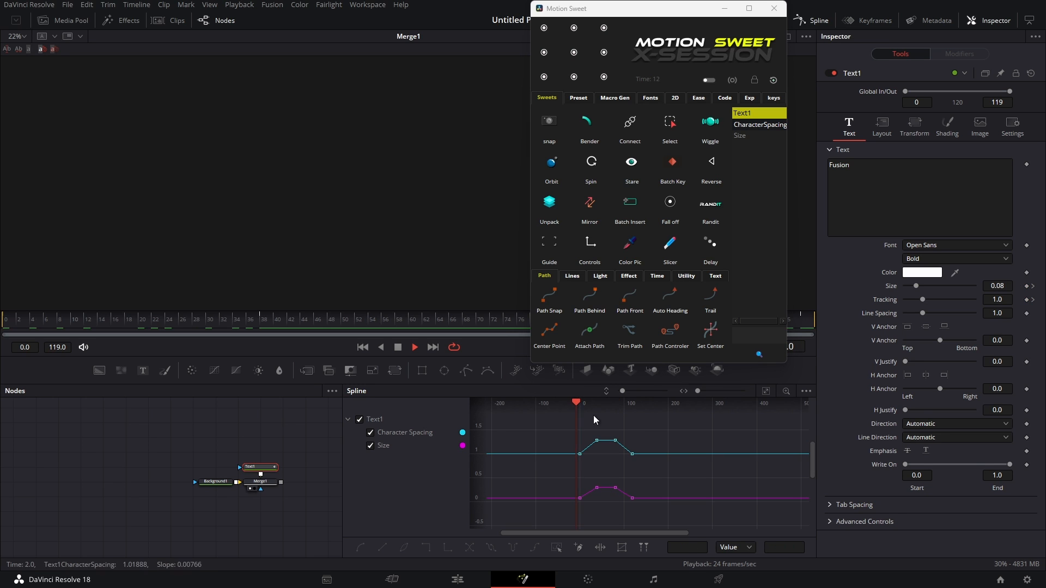
key("space")
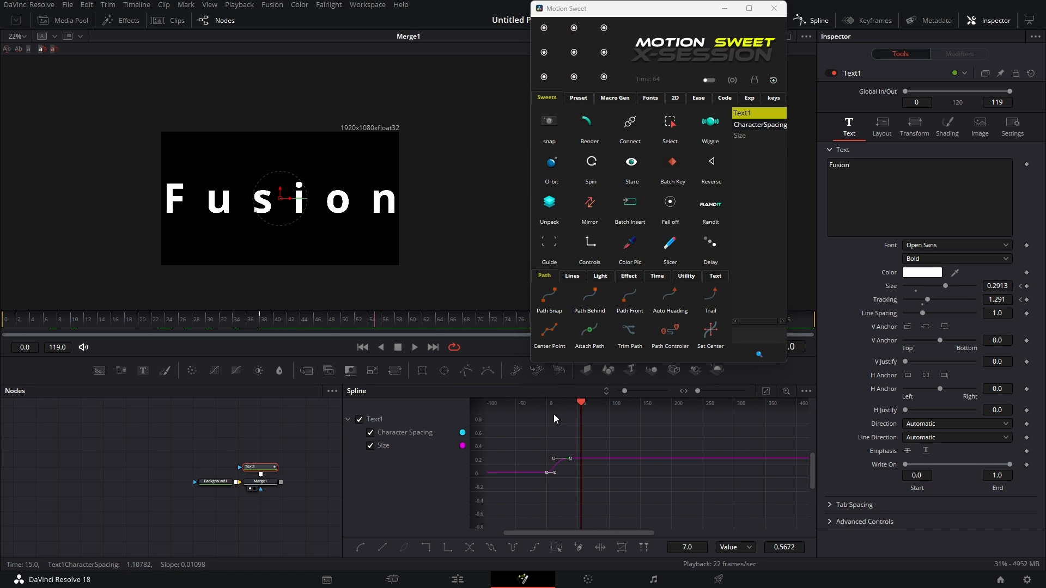
Step: Apply the Reverse tool to Text1's Size keyframes alone and play back the animation
left_click(744, 136)
left_click(711, 162)
key("space")
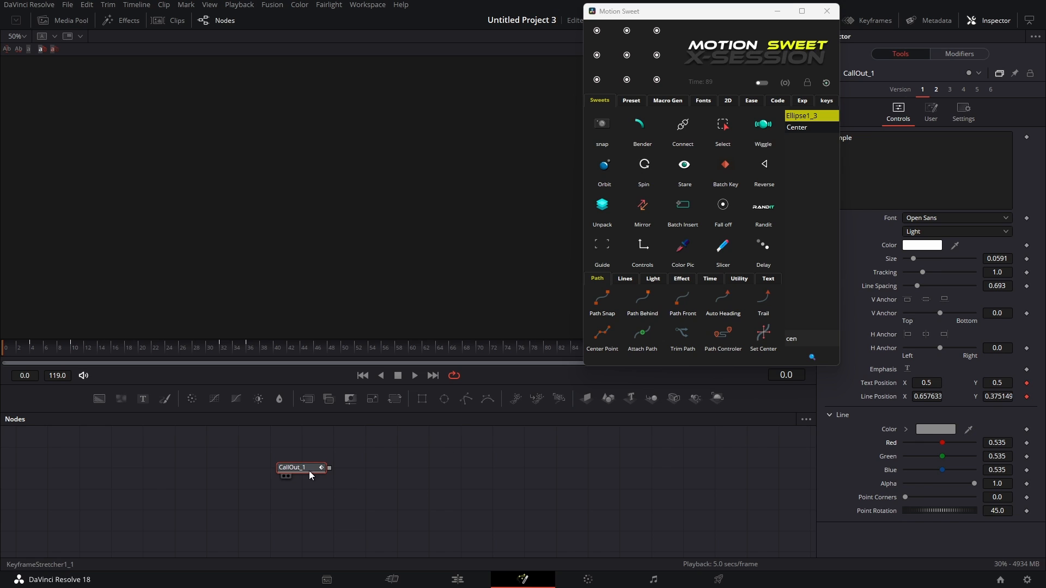
Step: Convert the CallOut_1 macro into an editable group with the Unpack tool and expand that group
left_click_drag(312, 473, 346, 472)
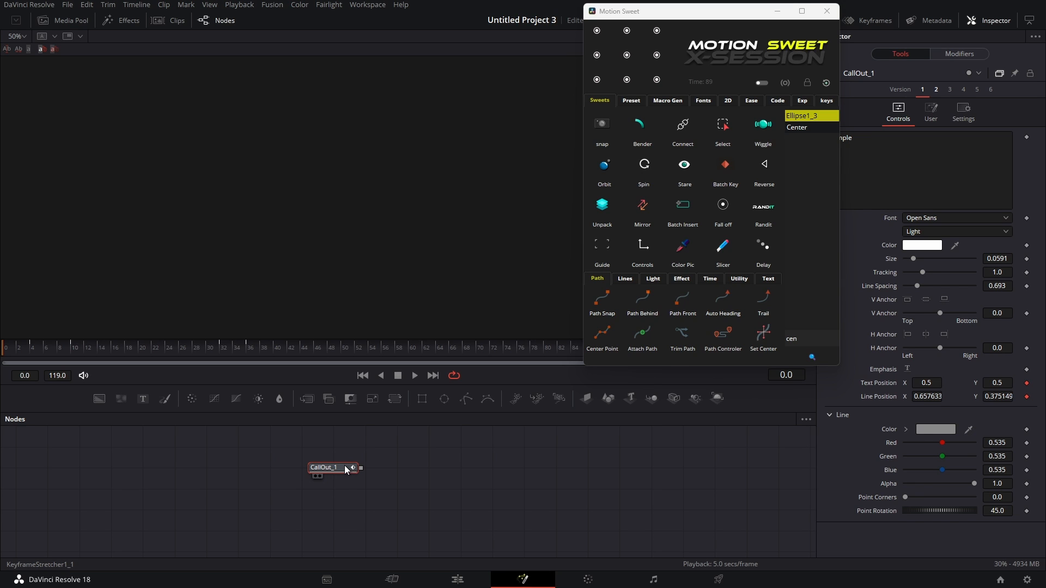
left_click(601, 206)
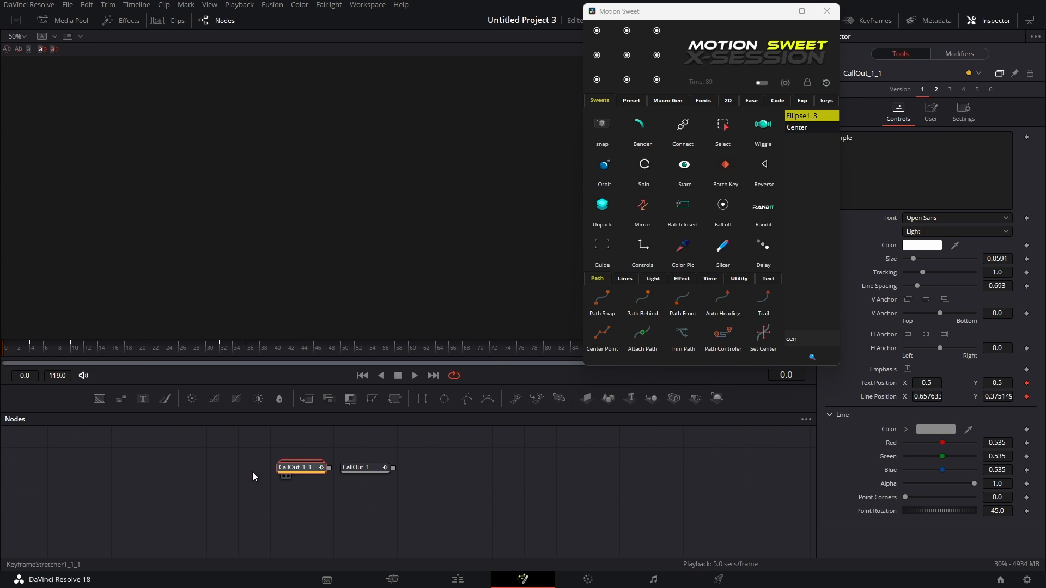
left_click_drag(231, 464, 245, 439)
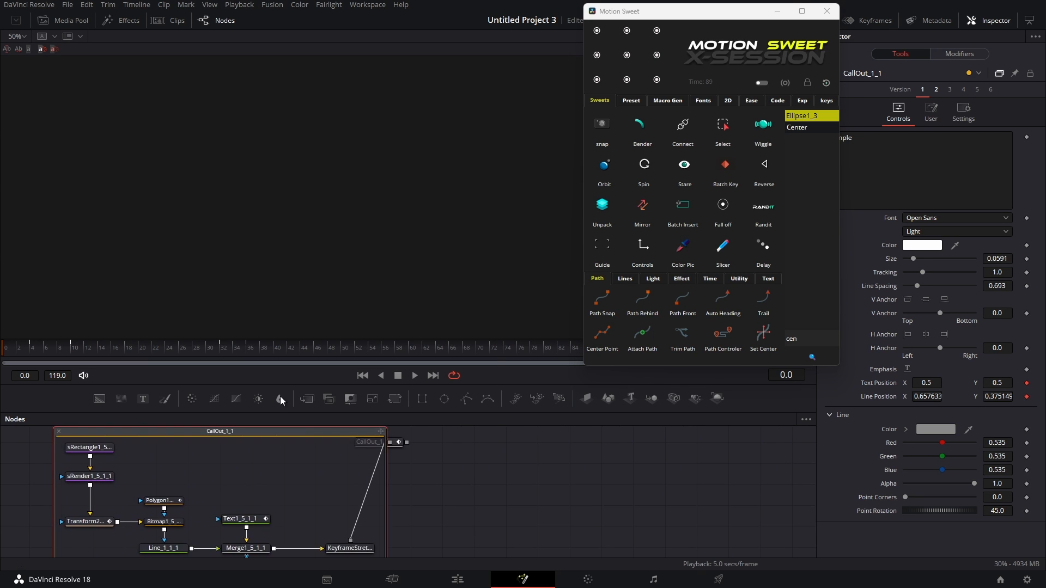
Step: Examine the nodes inside the expanded CallOut_1_1 group, collapse it and apply the Unpack tool to it
left_click_drag(292, 383, 292, 249)
left_click_drag(260, 366, 409, 400)
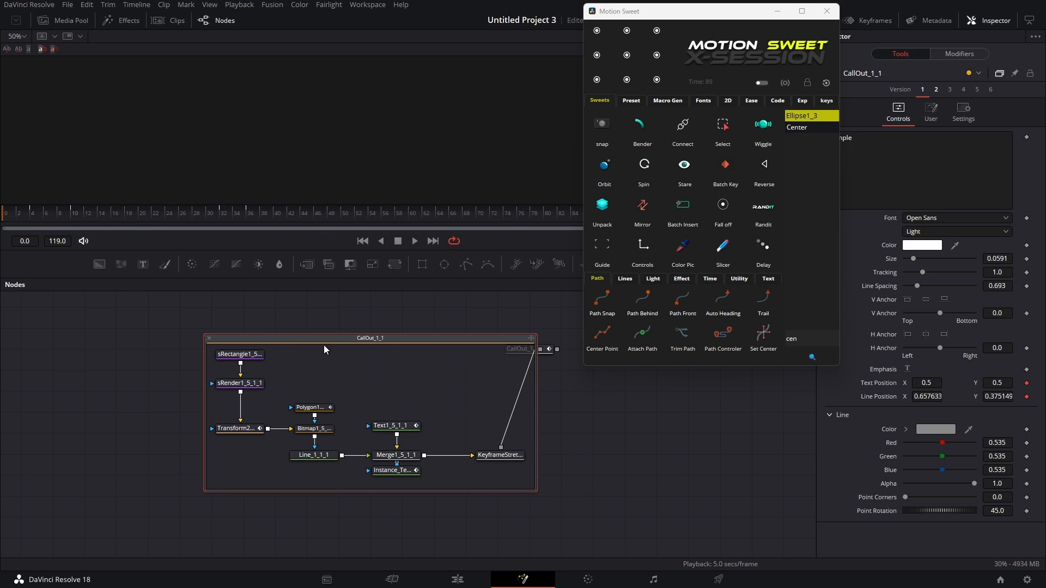
left_click_drag(339, 346, 244, 346)
left_click(114, 339)
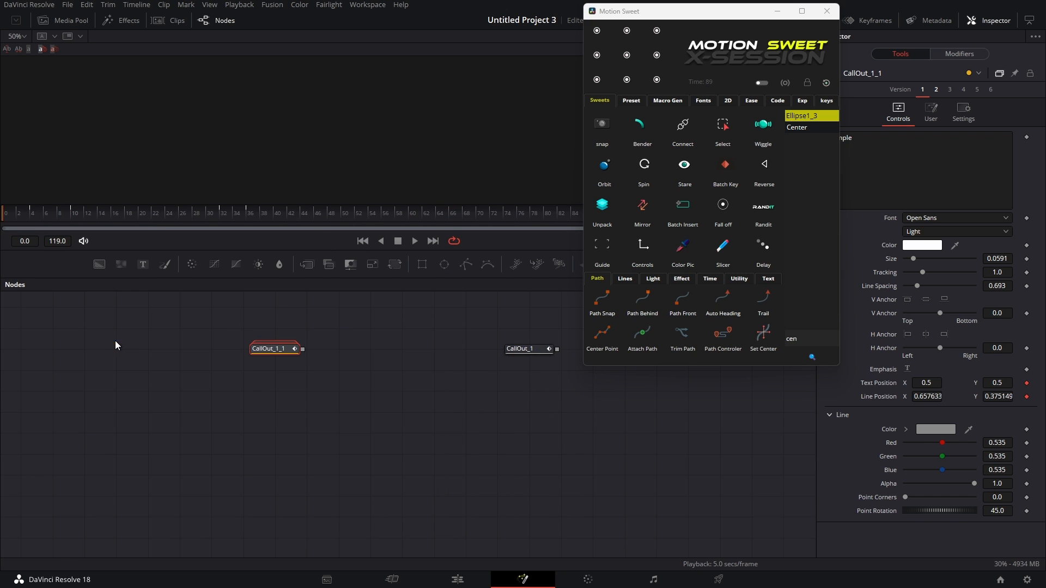
left_click(609, 208)
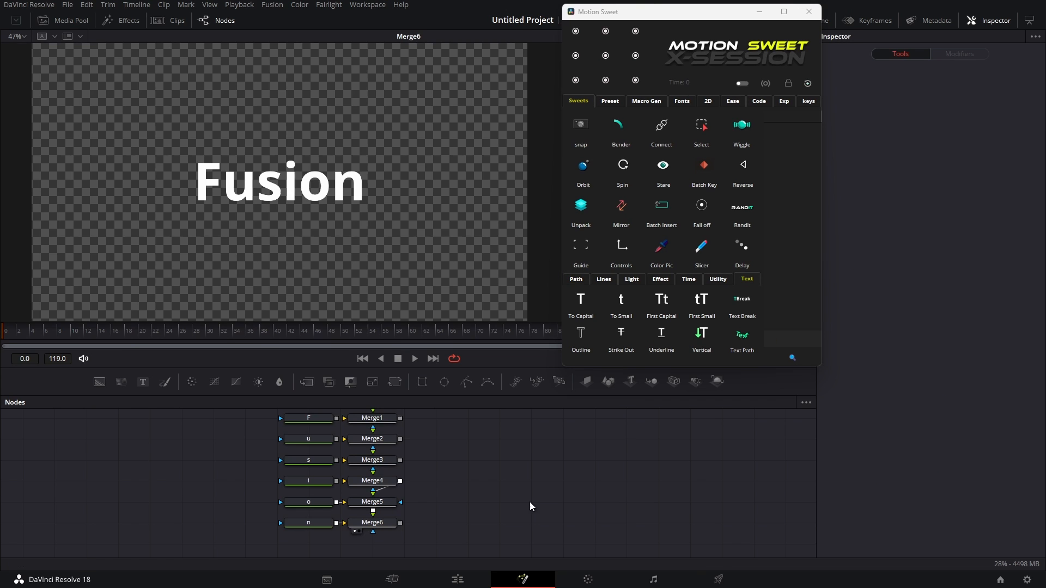
Step: View the F, u and s letter nodes one by one in the viewer, and return to the complete word from Merge6
left_click_drag(308, 418, 311, 314)
left_click_drag(308, 439, 321, 294)
left_click_drag(309, 460, 322, 294)
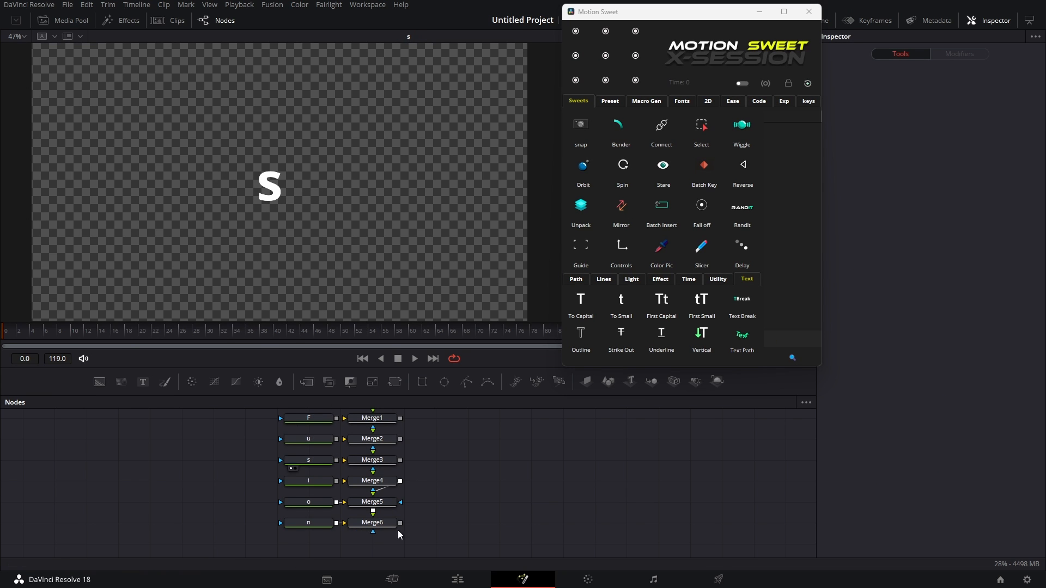
left_click_drag(372, 523, 305, 294)
Step: Select the F text node and start the Mirror tool to list its properties
left_click(316, 420)
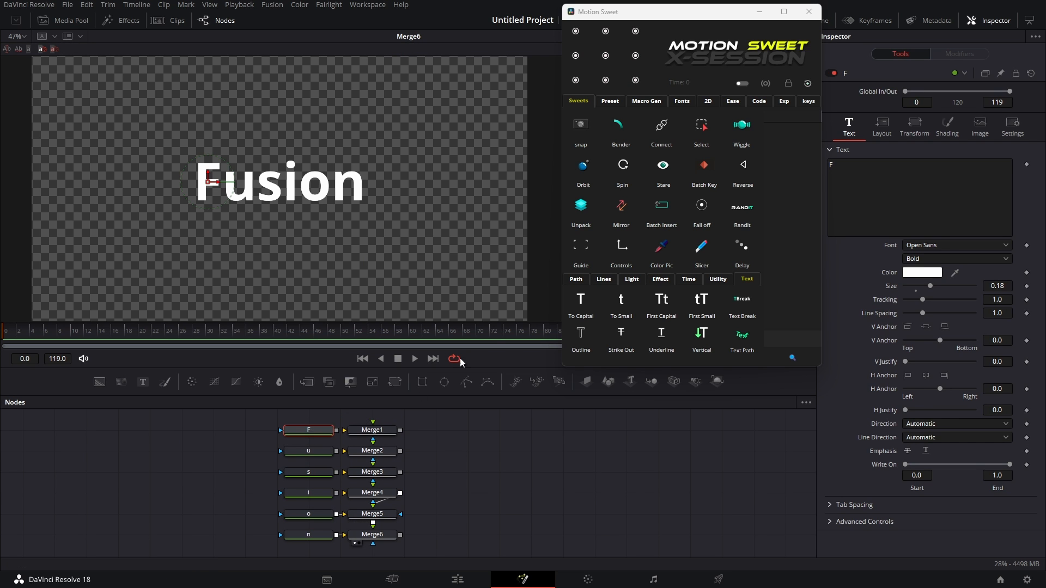
left_click(621, 207)
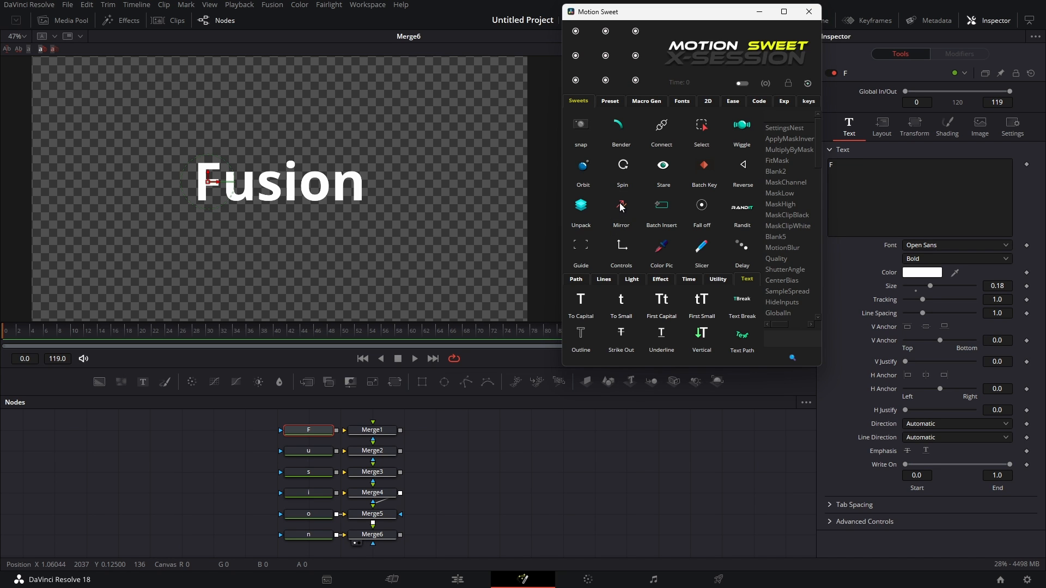
Step: Mirror the F text's Size parameter onto the u, s, i, o and n text nodes
left_click(793, 342)
type("size")
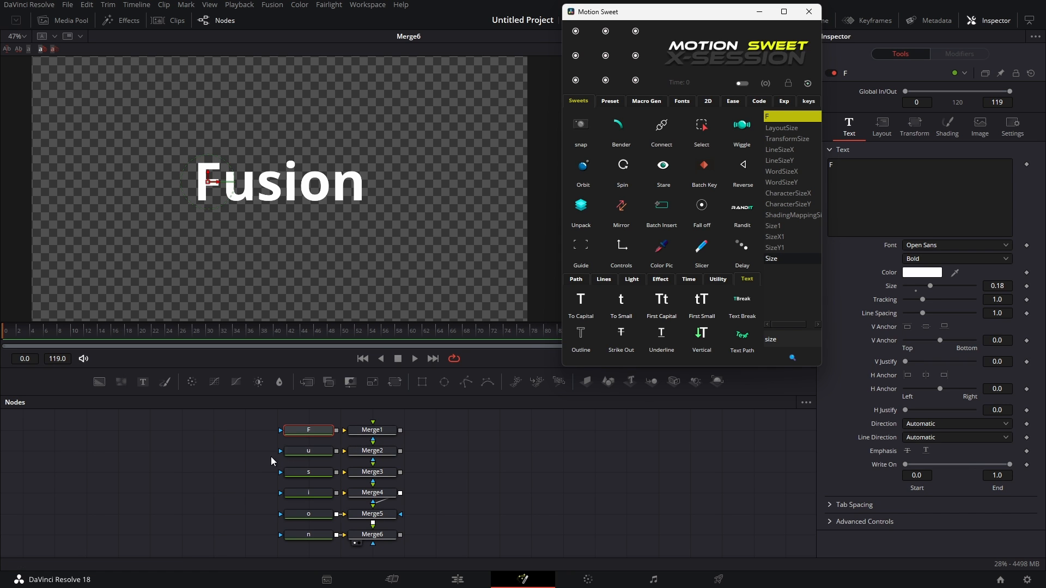
left_click_drag(247, 450, 312, 536)
left_click(313, 451)
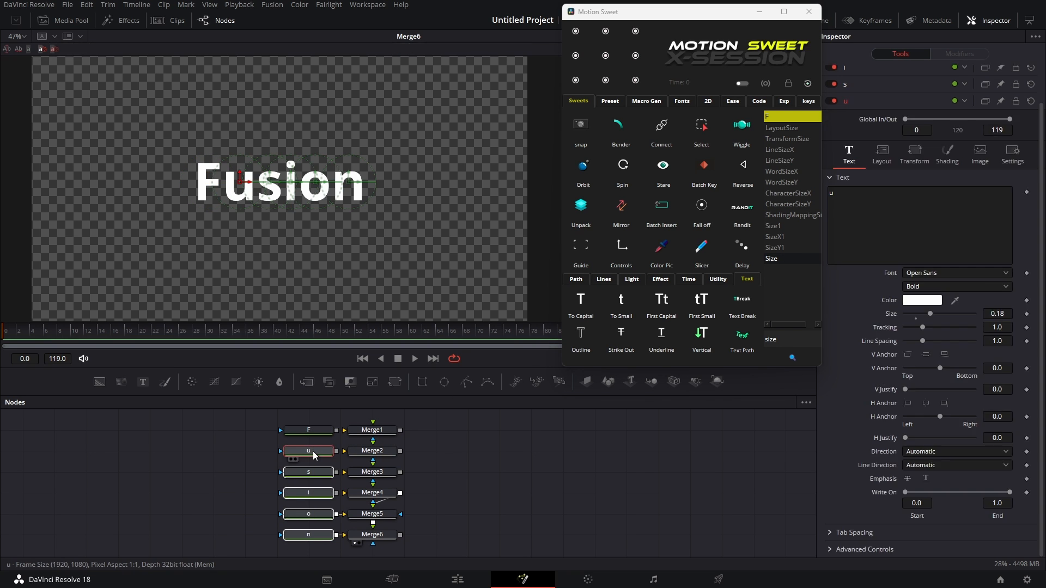
left_click(626, 212)
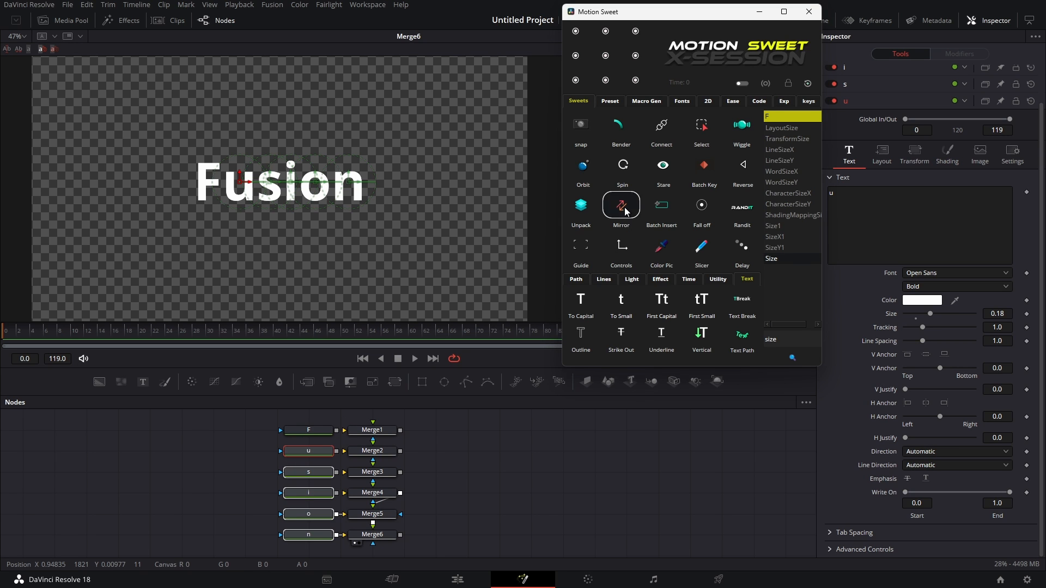
left_click(792, 359)
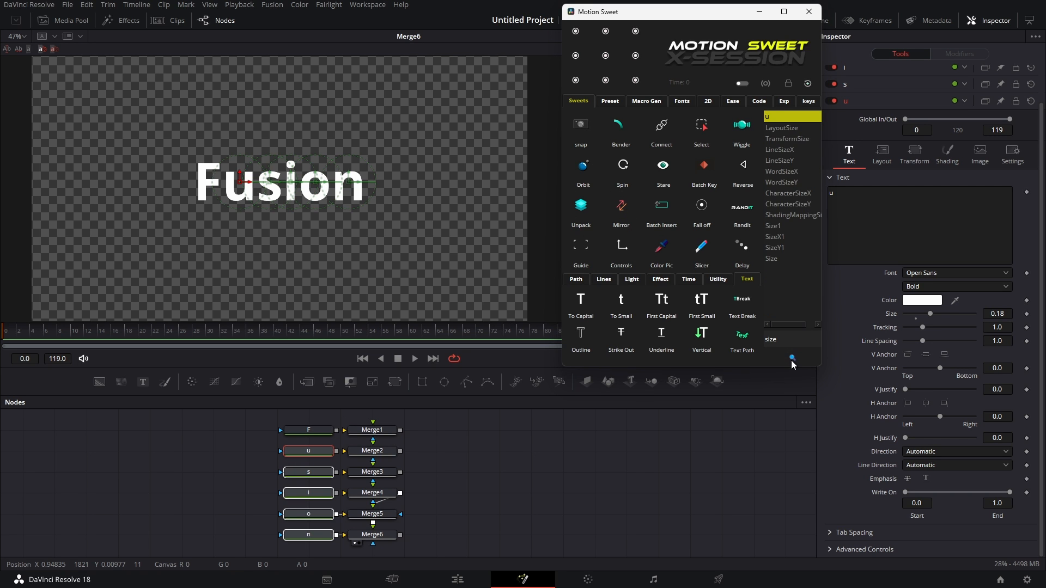
left_click(784, 258)
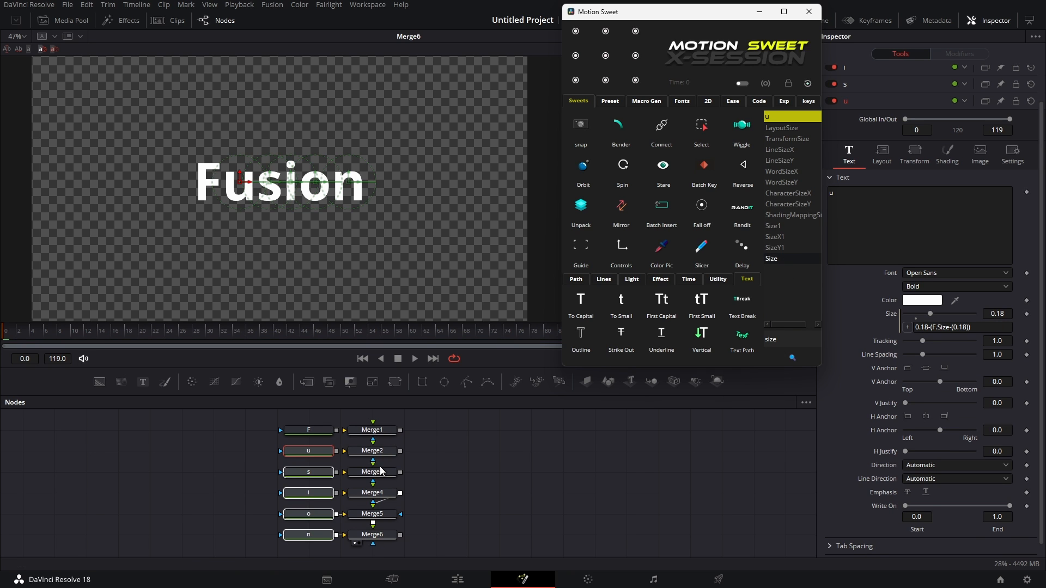
Step: Increase the F text node's size to test the mirrored Size link
left_click(309, 431)
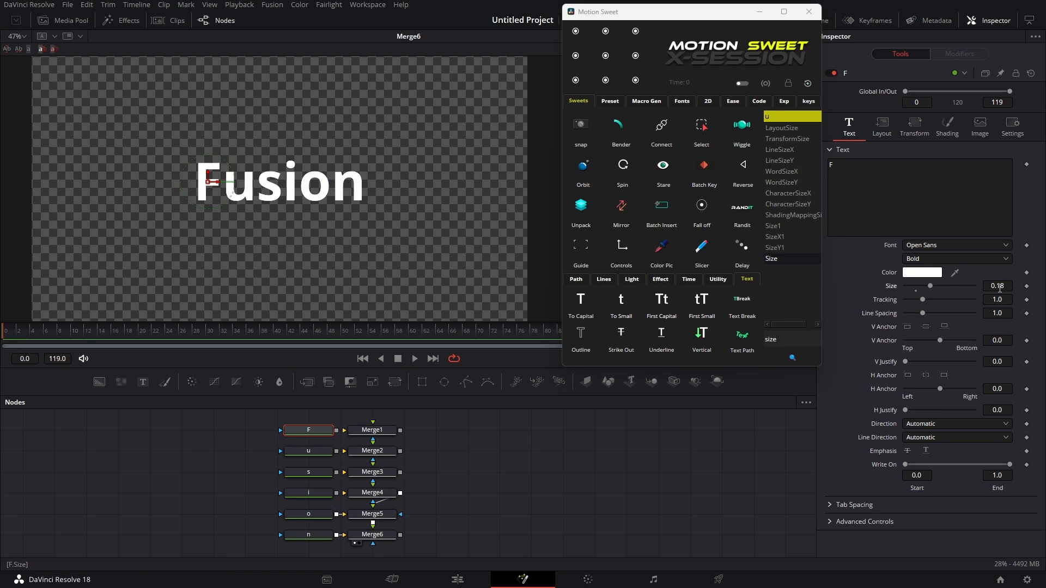
mouse_move(1000, 289)
left_mouse_down()
mouse_move(1035, 288)
mouse_move(951, 289)
mouse_move(1030, 289)
mouse_move(956, 289)
mouse_move(1013, 289)
mouse_move(1000, 286)
left_mouse_up()
left_click_drag(237, 479, 149, 453)
Step: Mirror the F text's AngleZ parameter onto the u, s, i, o and n text nodes
left_click(881, 128)
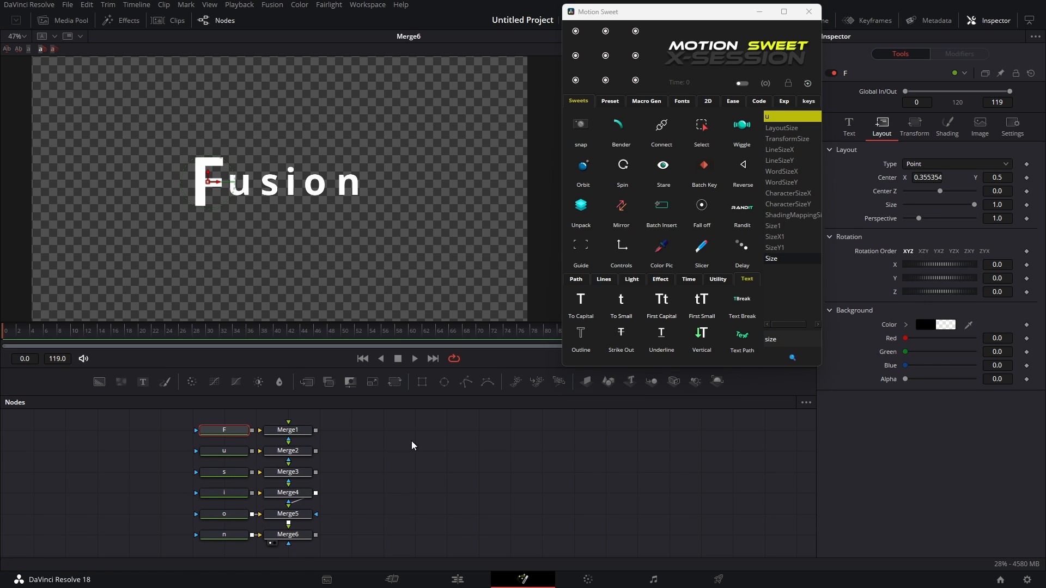
left_click(625, 205)
double_click(788, 340)
type("anf")
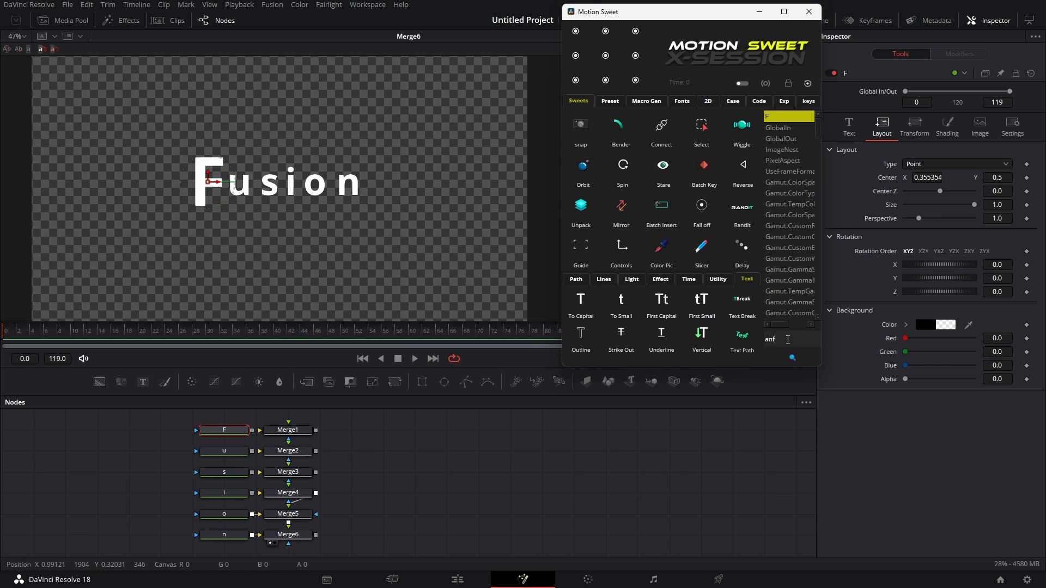
type("le")
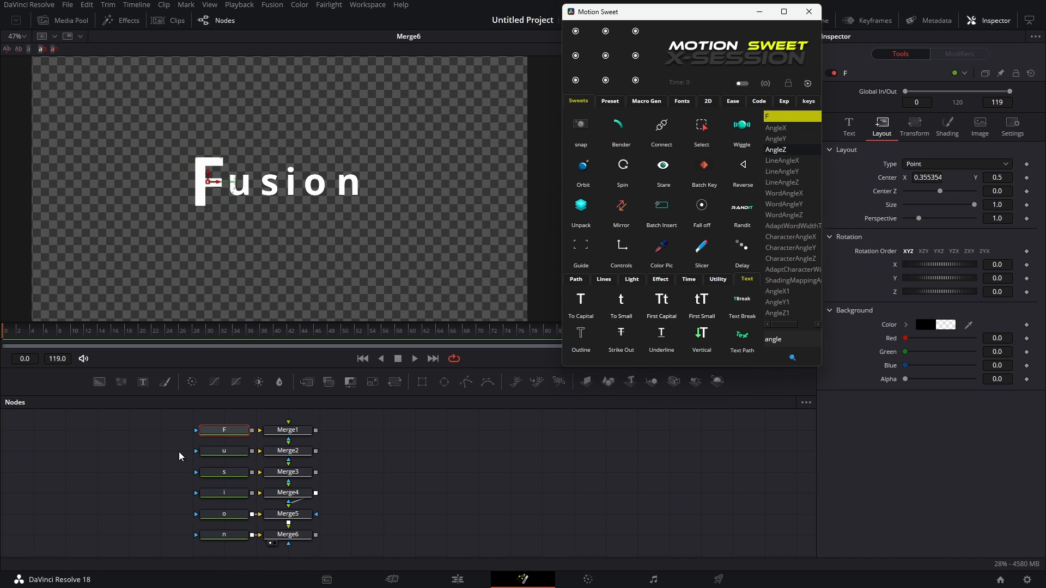
left_click_drag(180, 453, 249, 540)
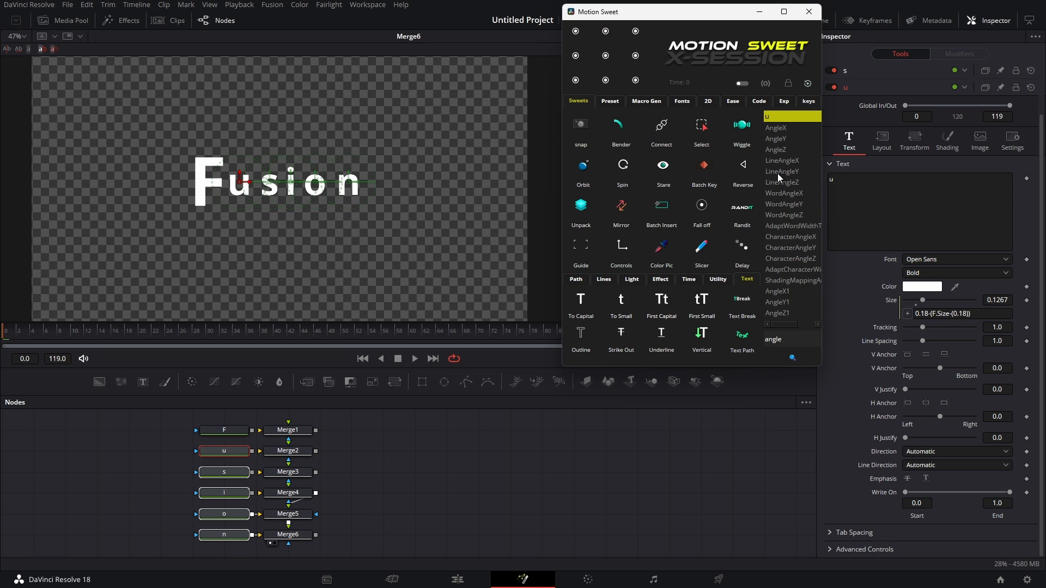
Step: Rotate the F letter around Z in the viewer to test the mirrored angle, and undo the rotation
left_click(229, 433)
mouse_move(223, 206)
left_mouse_down()
mouse_move(205, 218)
mouse_move(219, 224)
left_mouse_up()
key("ctrl+z")
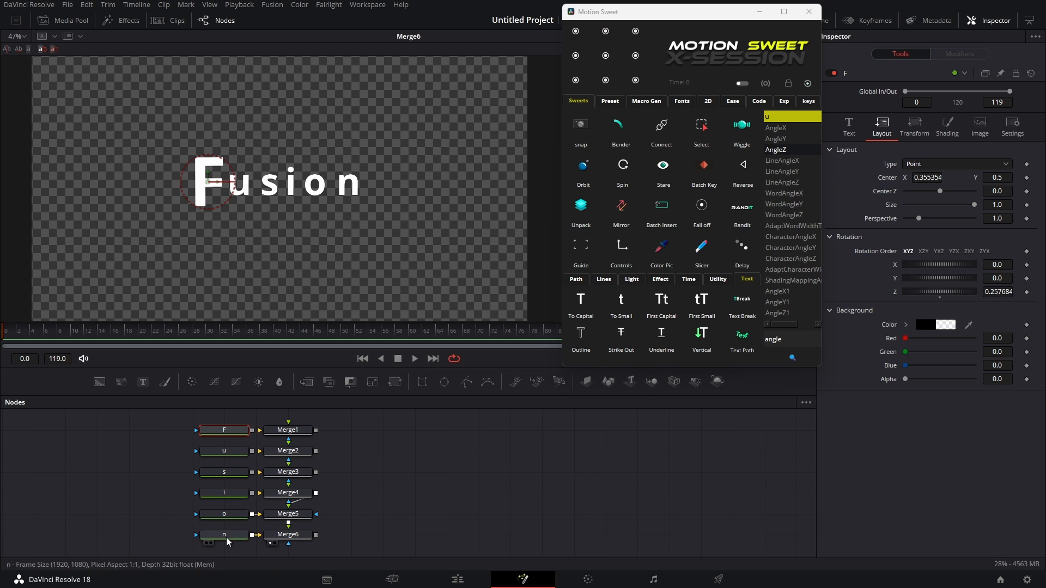
Step: Remove the expression from the n text's Z rotation and set that rotation to -36.5
left_click(226, 535)
left_click(882, 126)
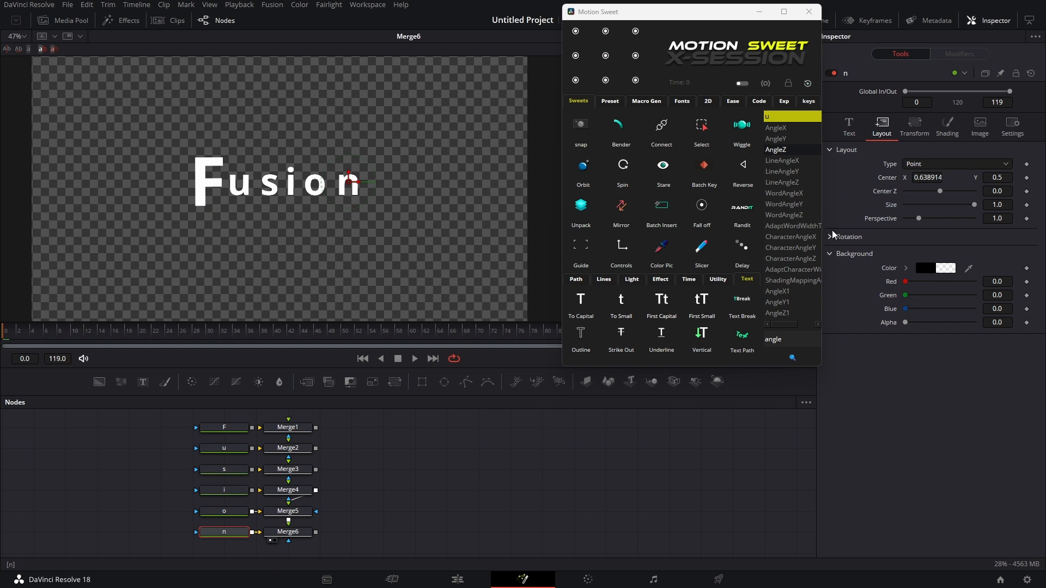
left_click(830, 236)
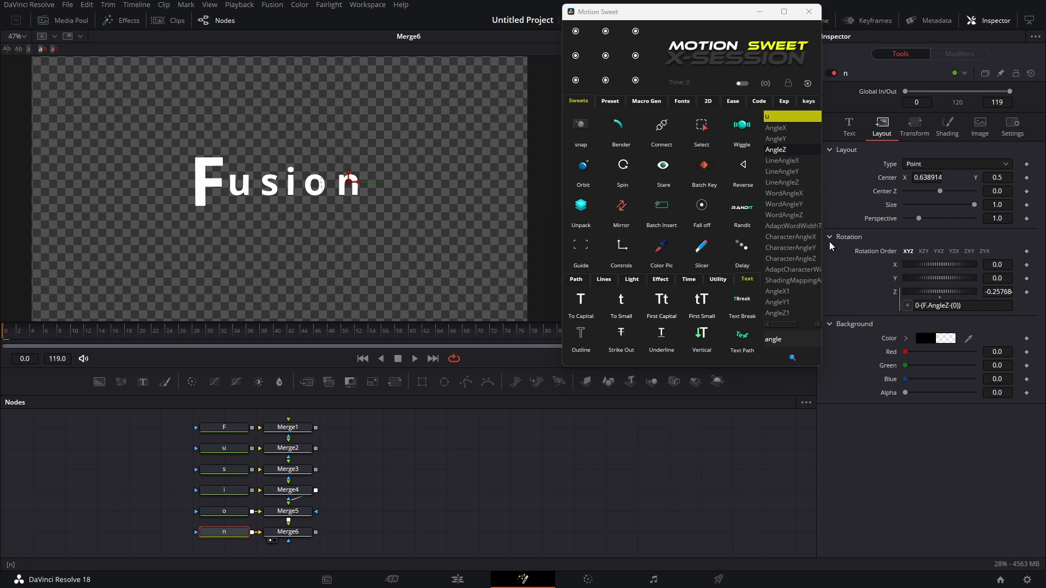
right_click(894, 295)
left_click(917, 422)
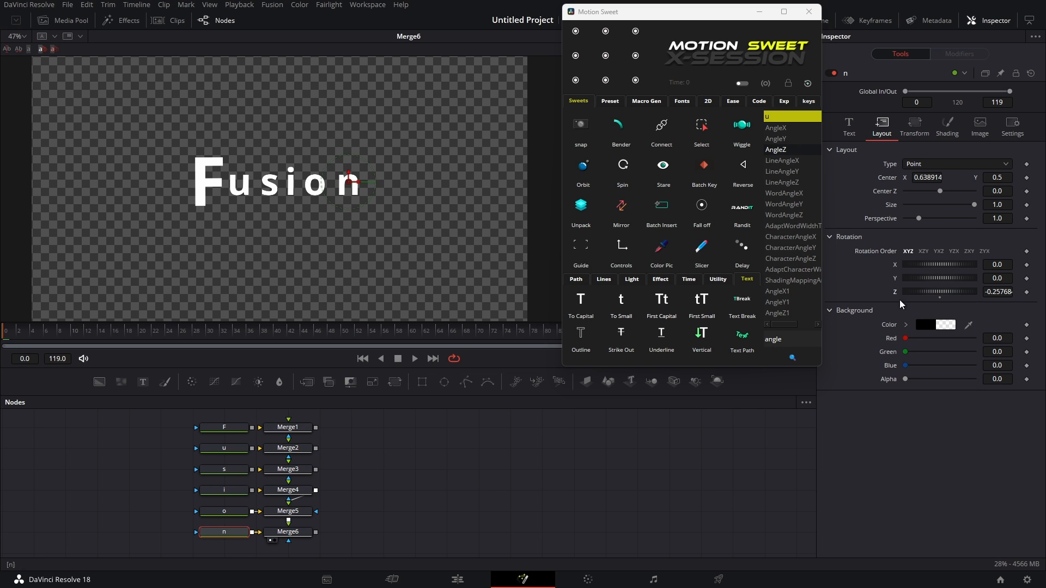
double_click(951, 295)
left_click_drag(954, 295, 948, 294)
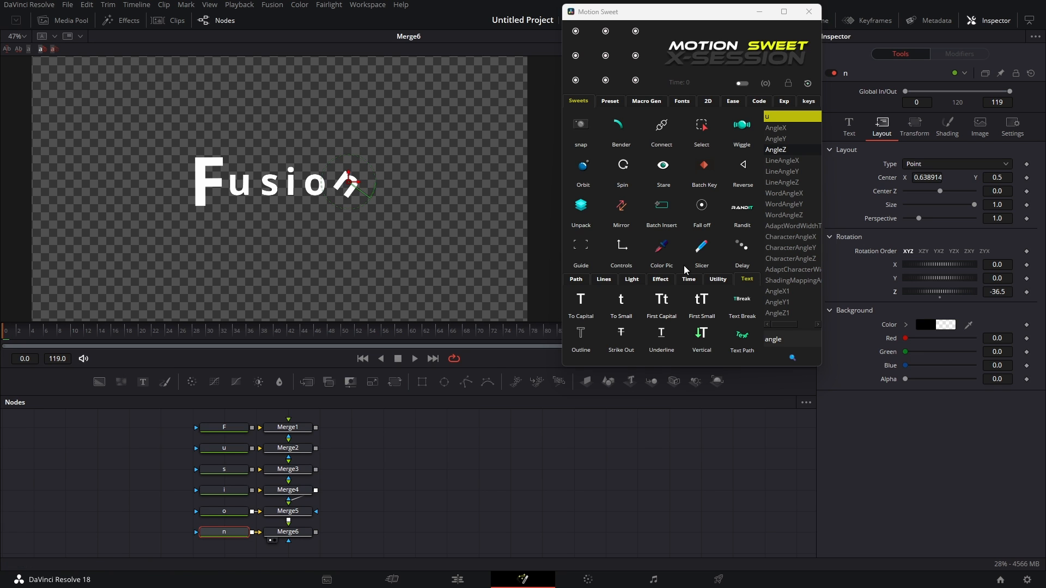
Step: Mirror the F text's AngleZ onto the n text alone and rotate the F in the viewer to test it
left_click(231, 434)
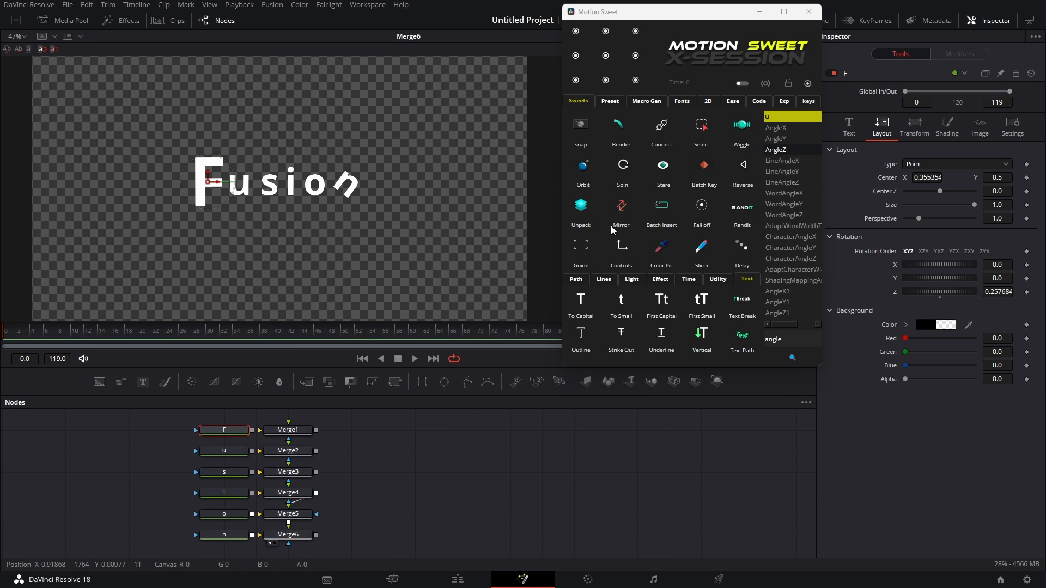
left_click(207, 536)
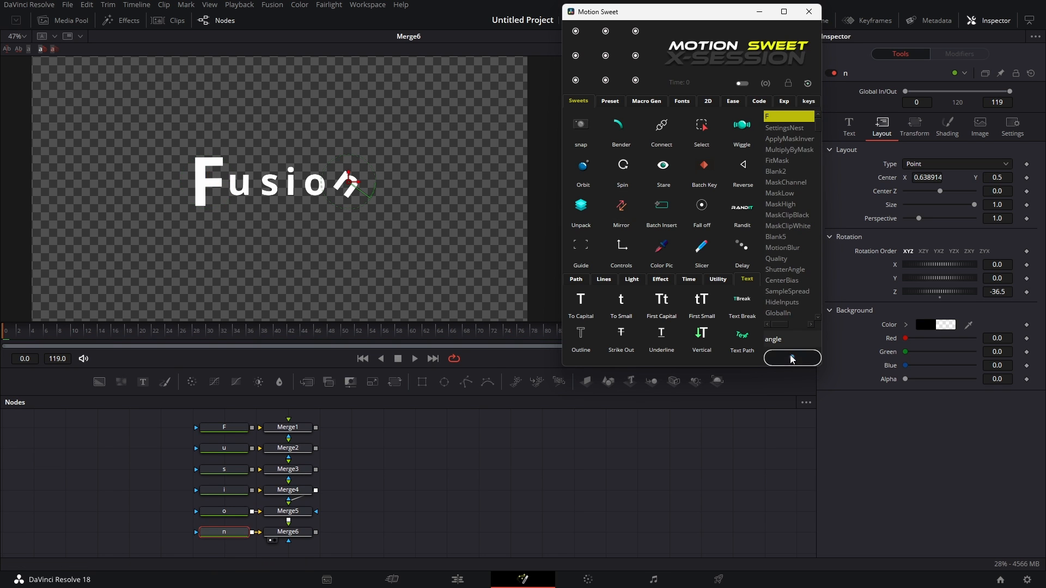
left_click(782, 151)
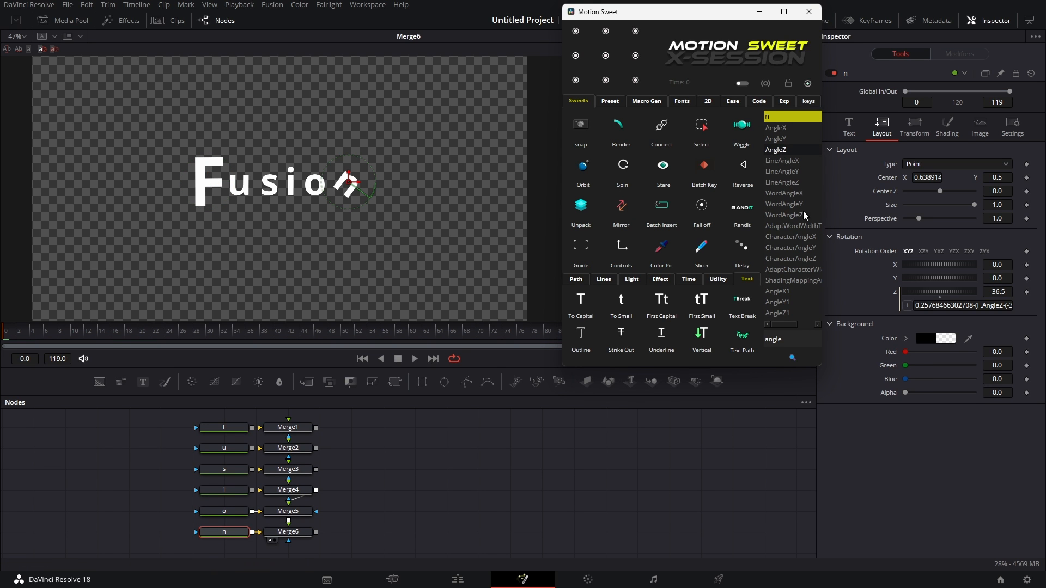
left_click(232, 429)
left_click_drag(221, 211, 233, 239)
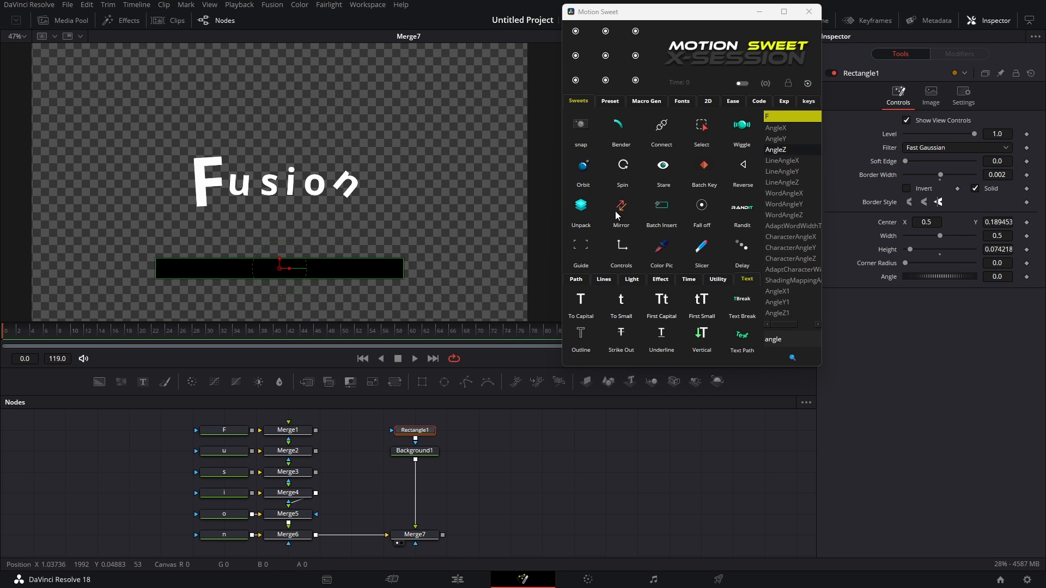
Step: Mirror the F text's AngleZ onto Rectangle1's Angle and rotate the F in the viewer to test the link
left_click(621, 214)
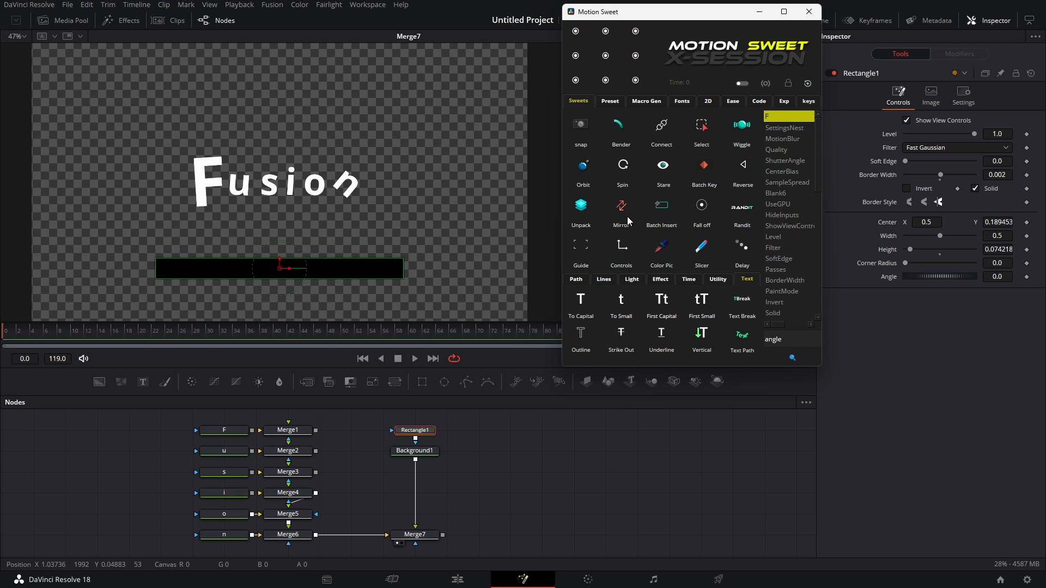
left_click(799, 357)
left_click(783, 128)
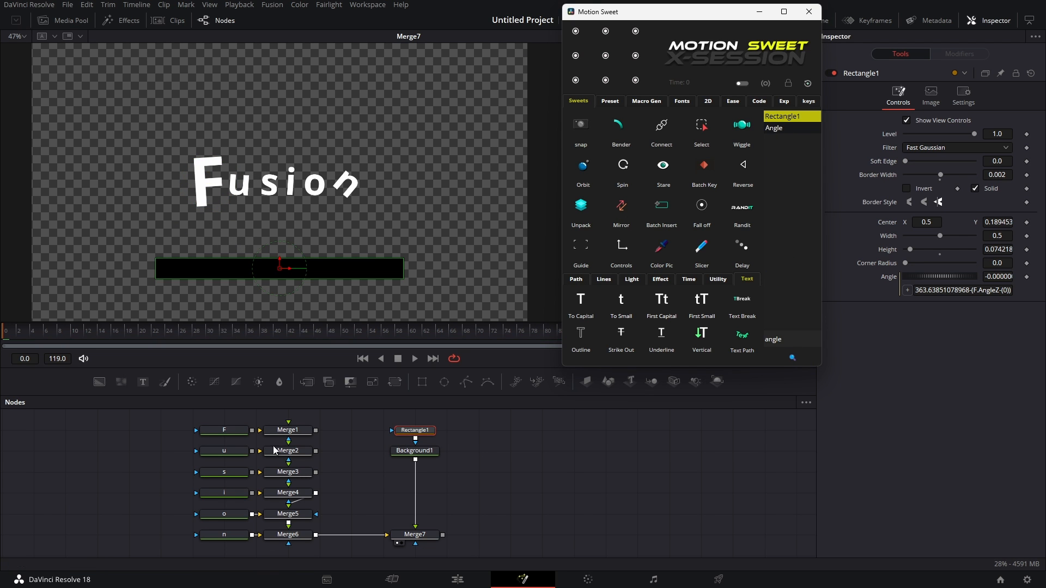
left_click(224, 430)
left_click_drag(225, 215, 287, 255)
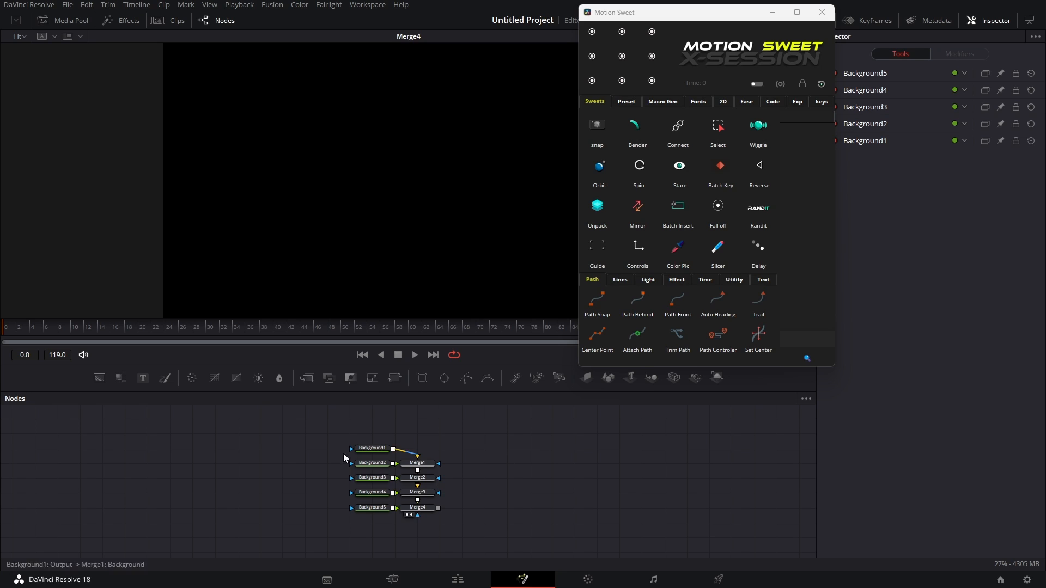
Step: Batch insert an Ellipse mask for each of the five Background nodes
left_click_drag(316, 438, 382, 521)
left_click(677, 207)
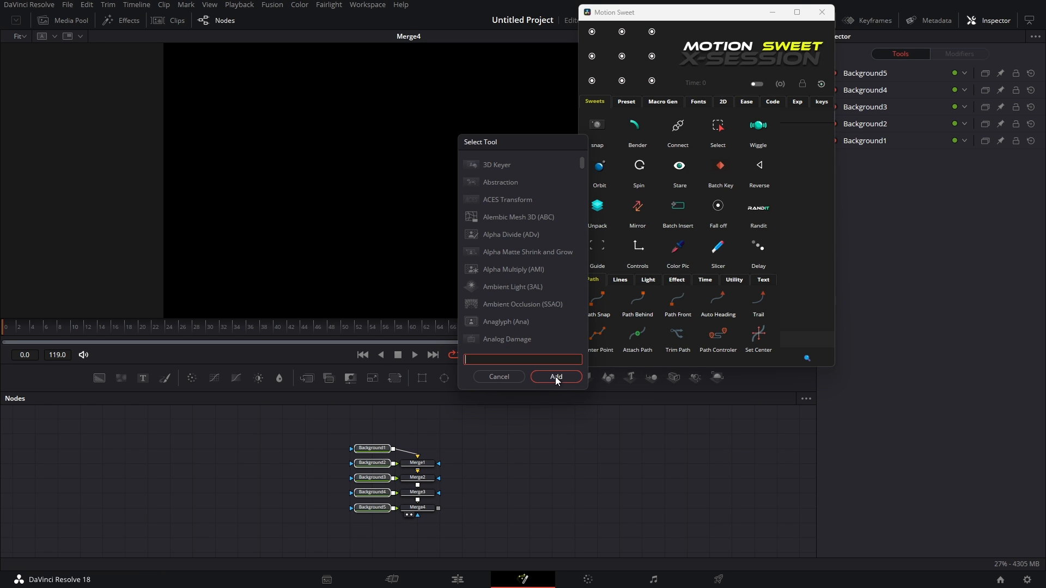
type("el")
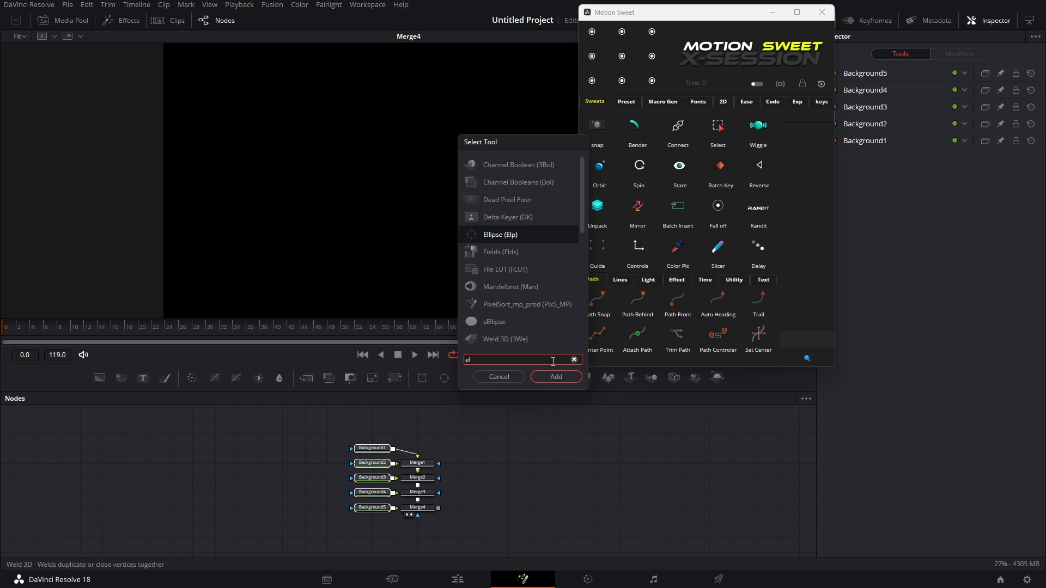
left_click(556, 377)
Step: Stack the five Ellipse nodes vertically beside the Background nodes with the node alignment utility
scroll(479, 460, "down", 5)
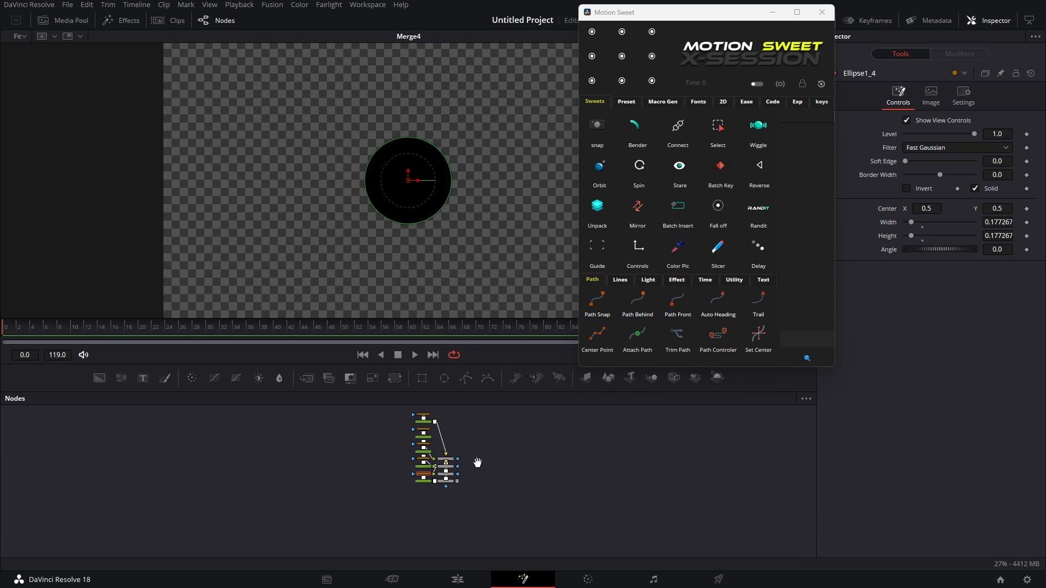
left_click_drag(379, 424, 410, 512)
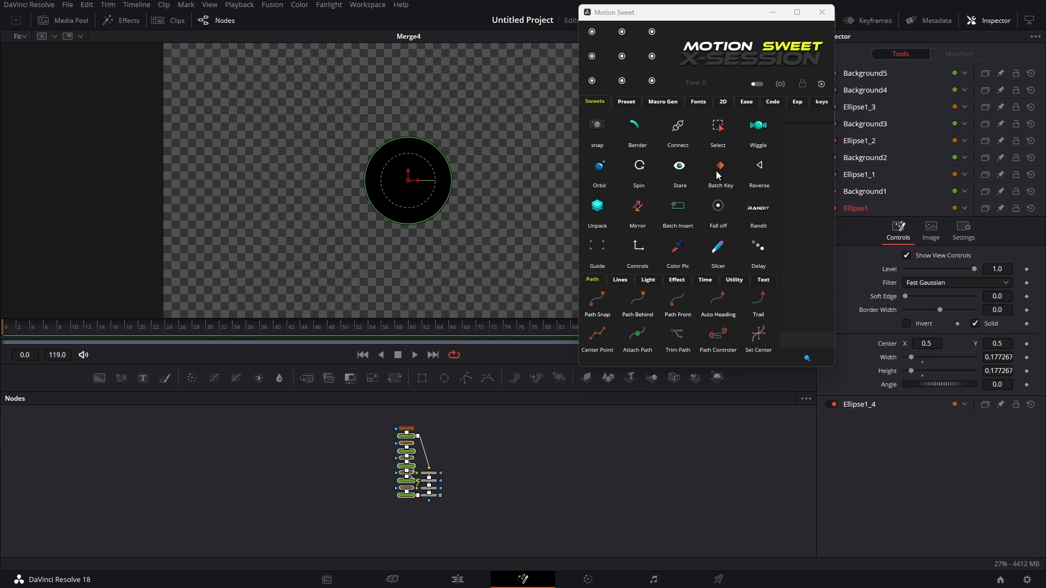
left_click(734, 279)
left_click(593, 57)
left_click(637, 341)
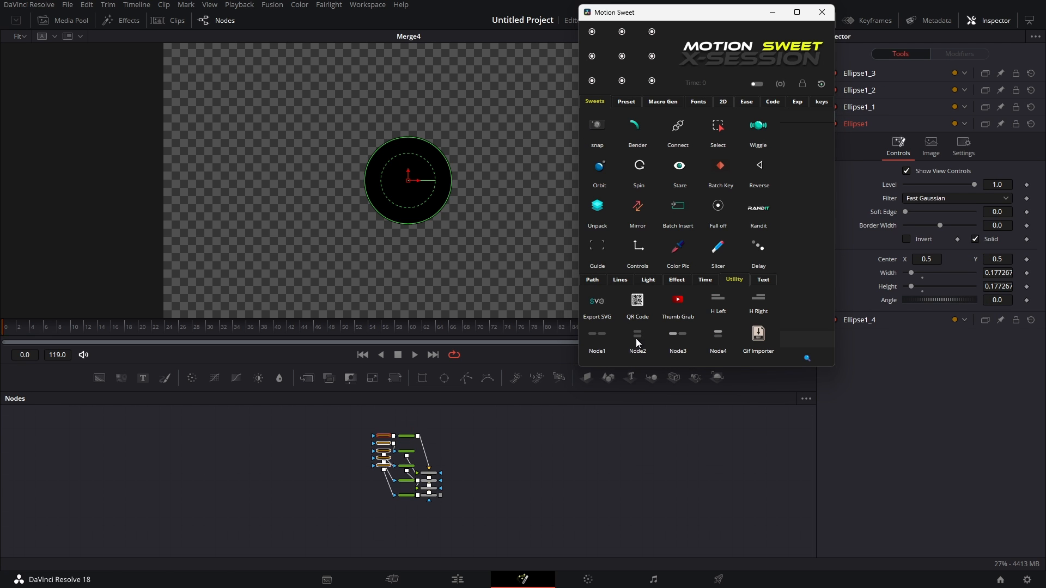
Step: Arrange the node tree into rows, with each Ellipse beside its Background and the Merge column spaced apart
scroll(398, 434, "up", 5)
left_click_drag(334, 428, 415, 557)
left_click_drag(522, 498, 531, 446)
left_click_drag(433, 509, 411, 509)
left_click(535, 486)
Step: Batch insert a Transform node after each of the five Background nodes
left_click_drag(421, 422, 408, 518)
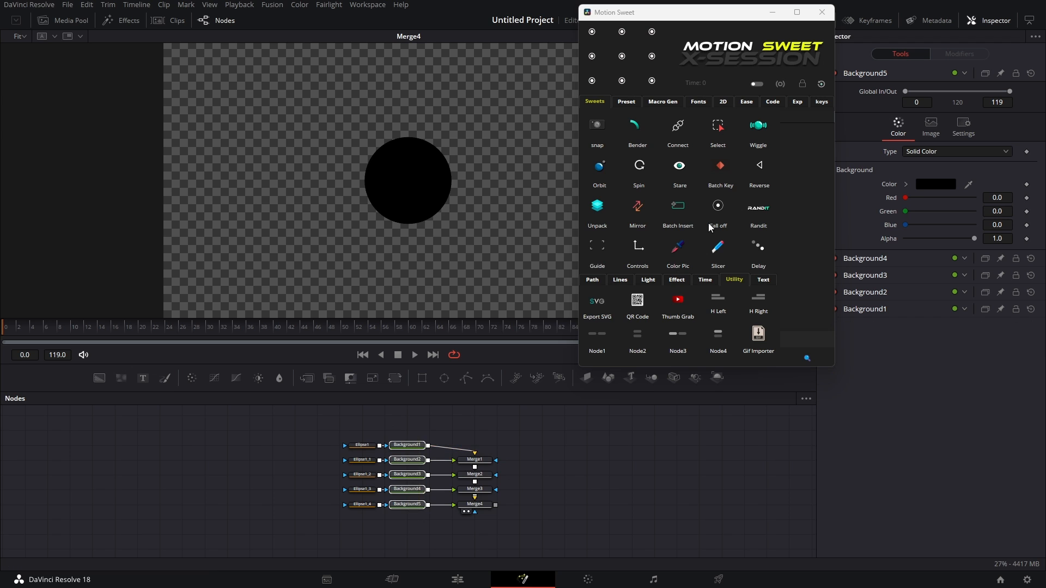
left_click(678, 213)
type("tra")
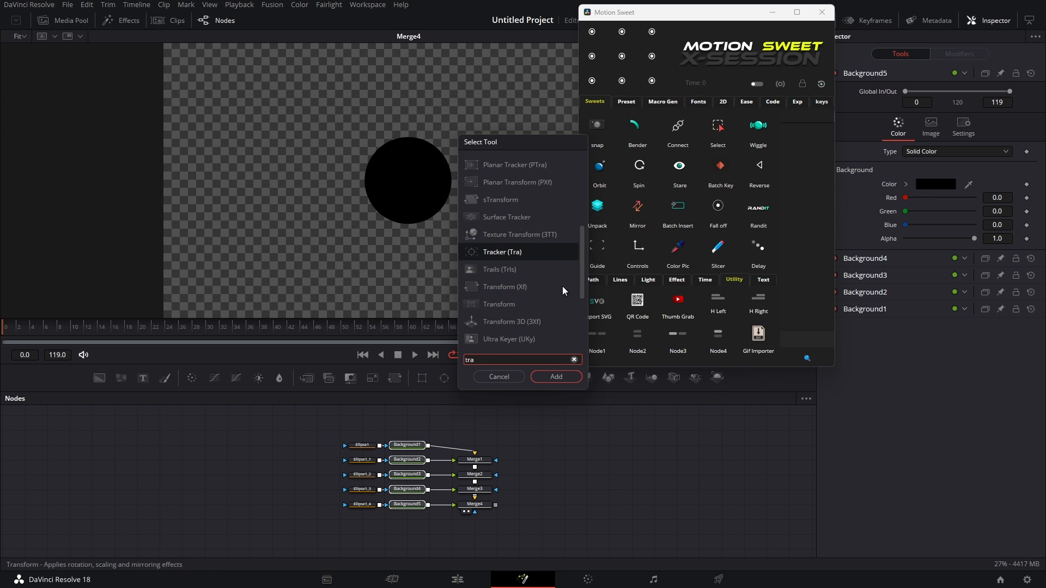
type("nsform")
left_click(545, 381)
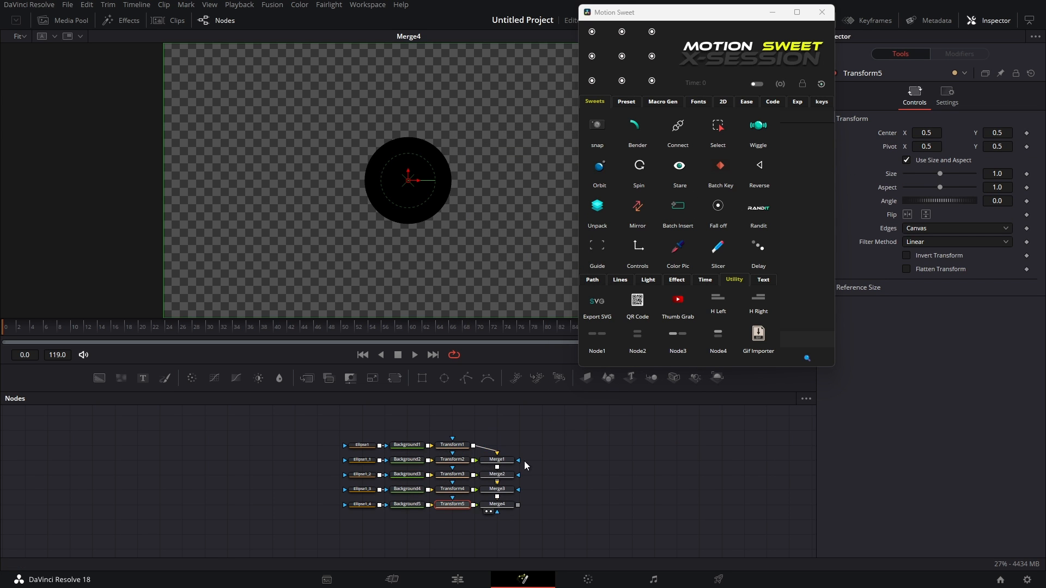
Step: Batch insert a DVE node after each of the five Transform nodes
left_click_drag(451, 428, 455, 507)
left_click_drag(473, 423, 451, 513)
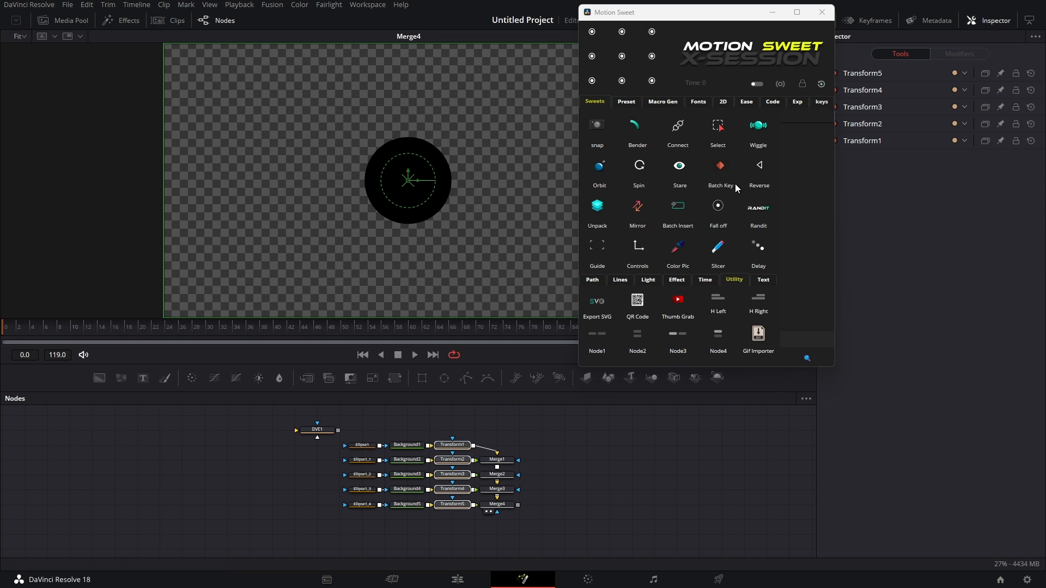
left_click(678, 210)
type("de")
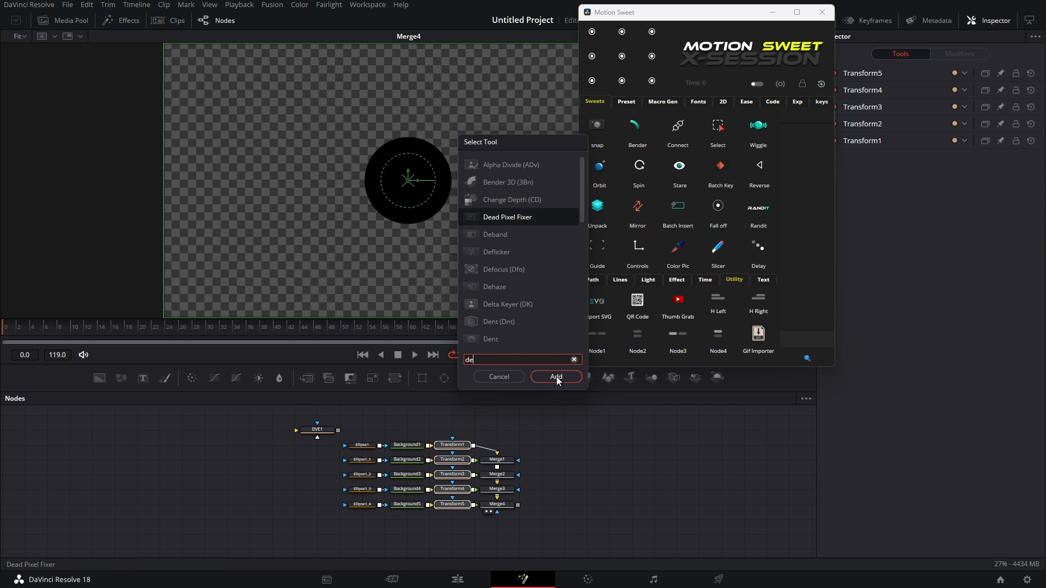
type("ve")
left_click(557, 377)
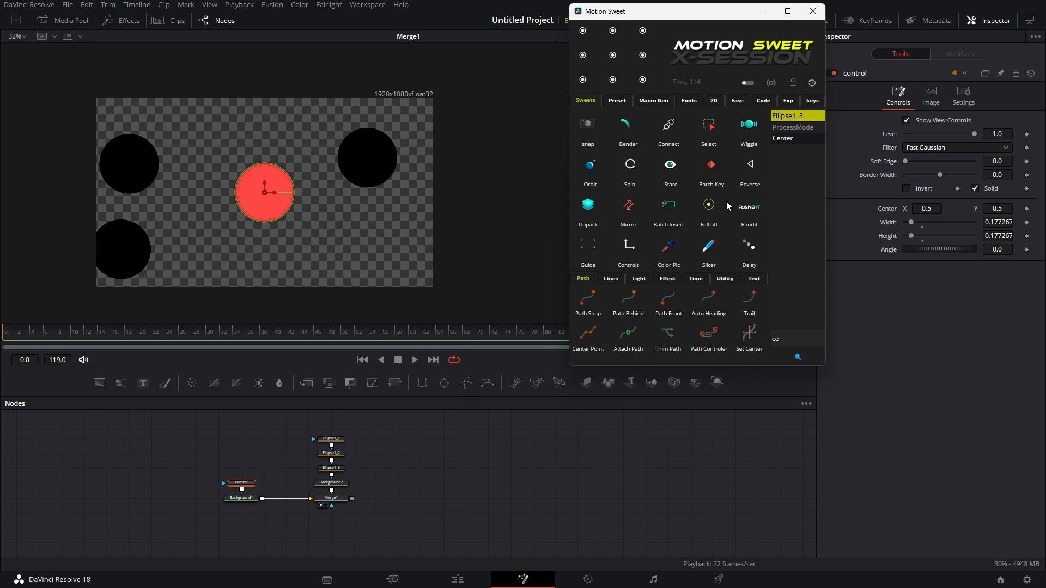
Step: Apply Fall off to the BorderWidth of the three chained Ellipse nodes and put Ellipse1_1 back atop its column
left_click_drag(360, 427, 316, 478)
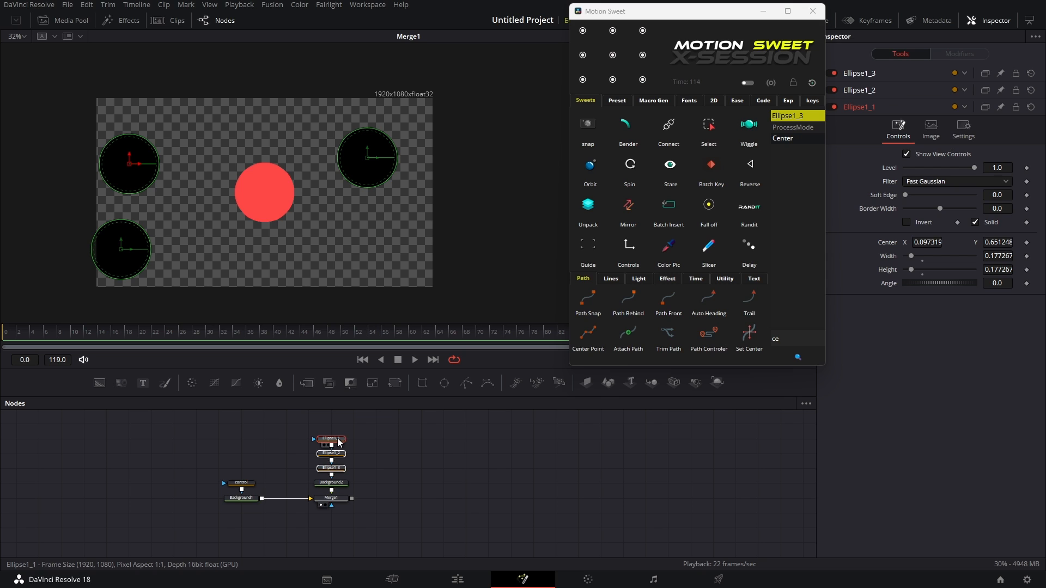
left_click(712, 207)
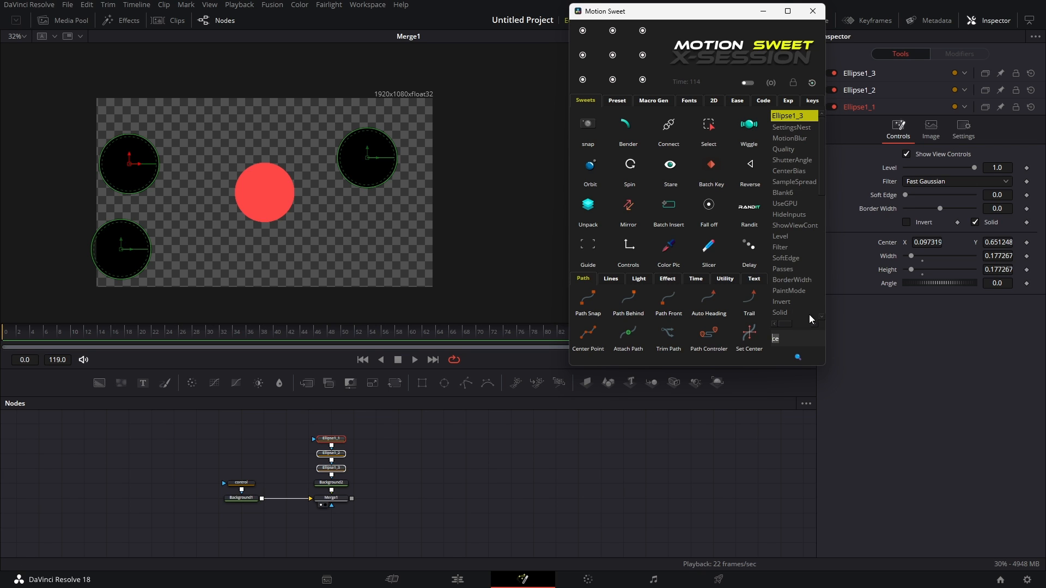
type("bord")
left_click(797, 133)
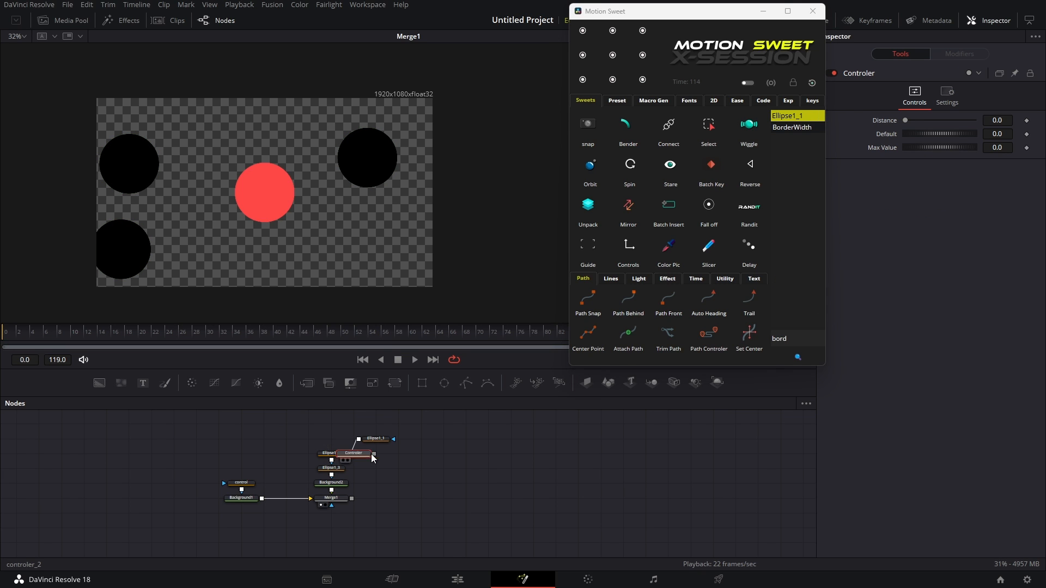
left_click_drag(375, 443, 330, 442)
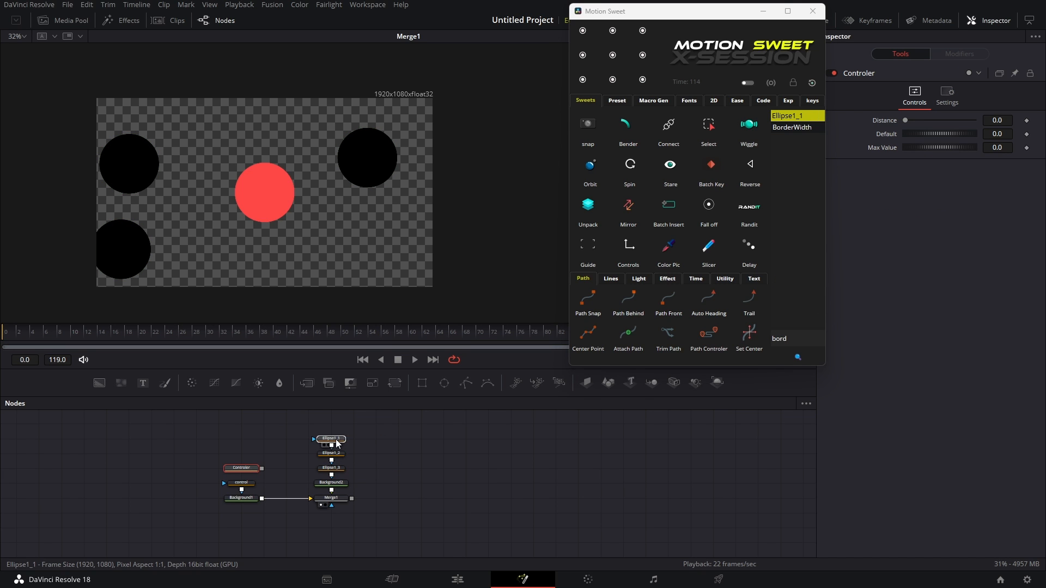
Step: Increase the Distance and Max Value of the Controler node that drives the falloff
left_click(251, 473)
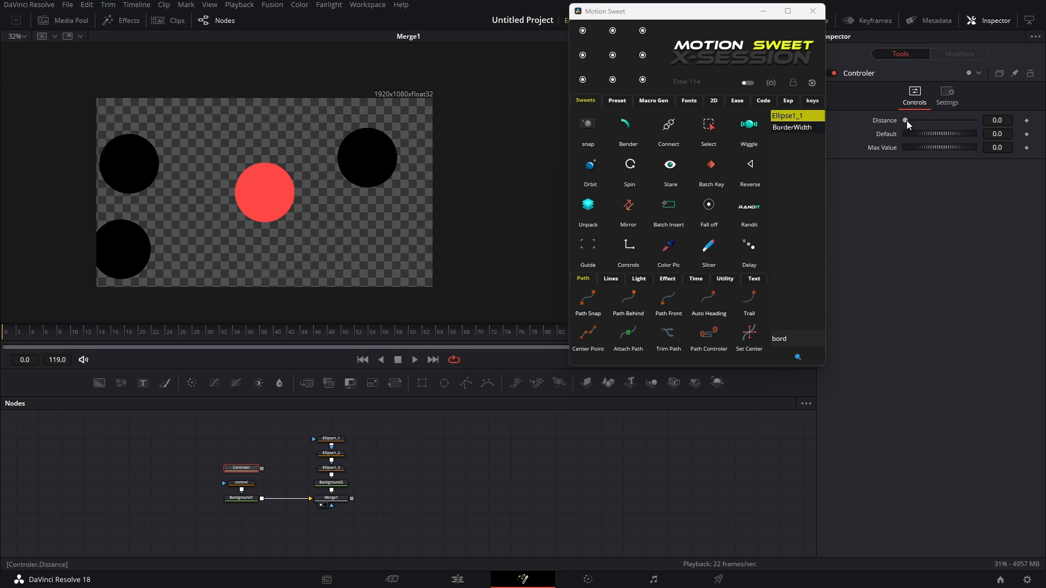
left_click_drag(907, 120, 917, 133)
left_click(918, 148)
mouse_move(918, 149)
left_mouse_down()
mouse_move(908, 147)
mouse_move(920, 147)
left_mouse_up()
mouse_move(918, 120)
left_mouse_down()
mouse_move(938, 122)
mouse_move(927, 123)
left_mouse_up()
Step: Move the red control circle around near the black circles to test the Border Width falloff, checking Ellipse1_1
left_click(243, 483)
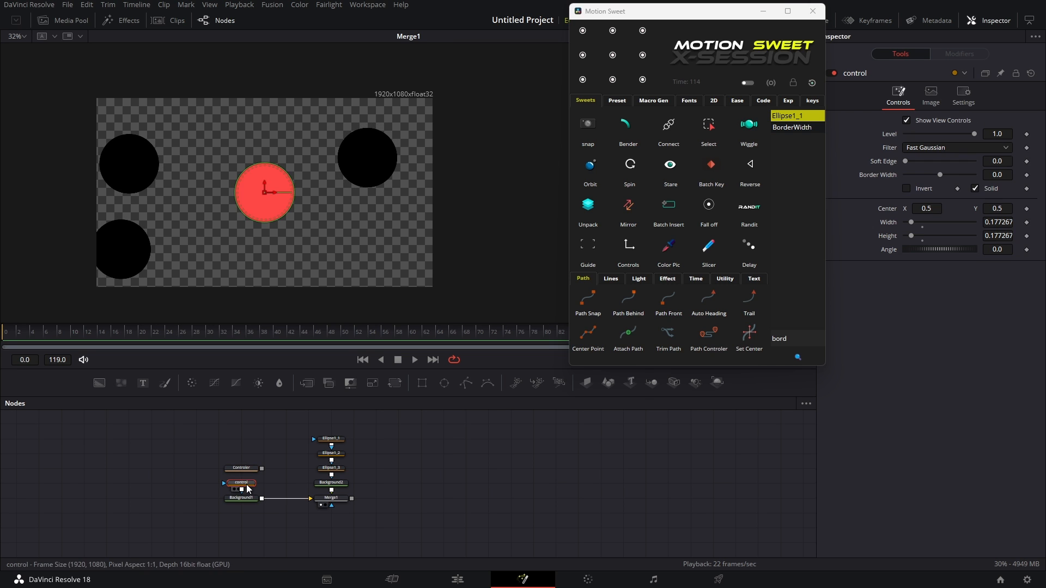
left_click_drag(265, 192, 175, 210)
left_click_drag(138, 233, 269, 208)
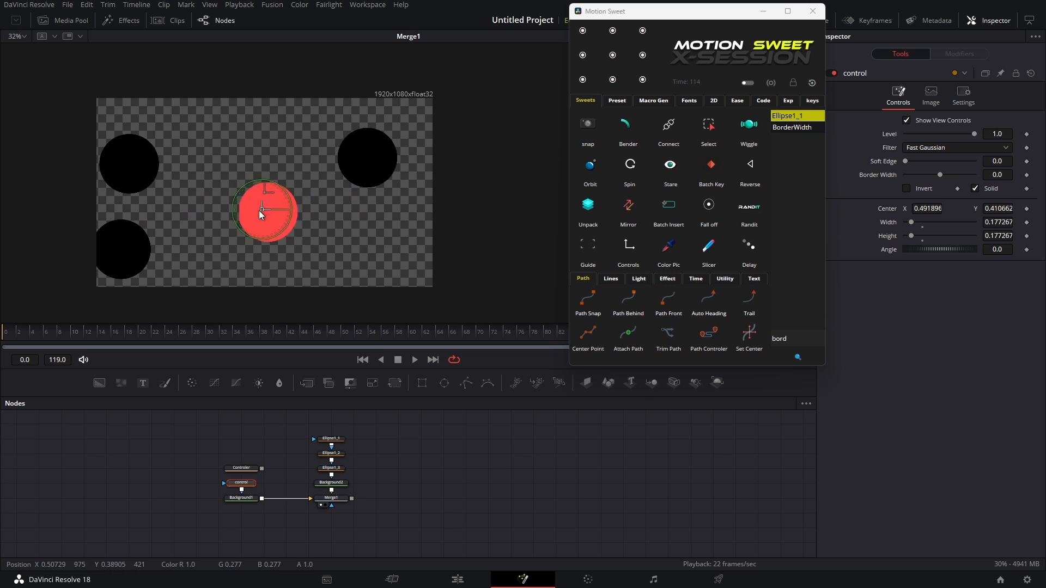
left_click(131, 170)
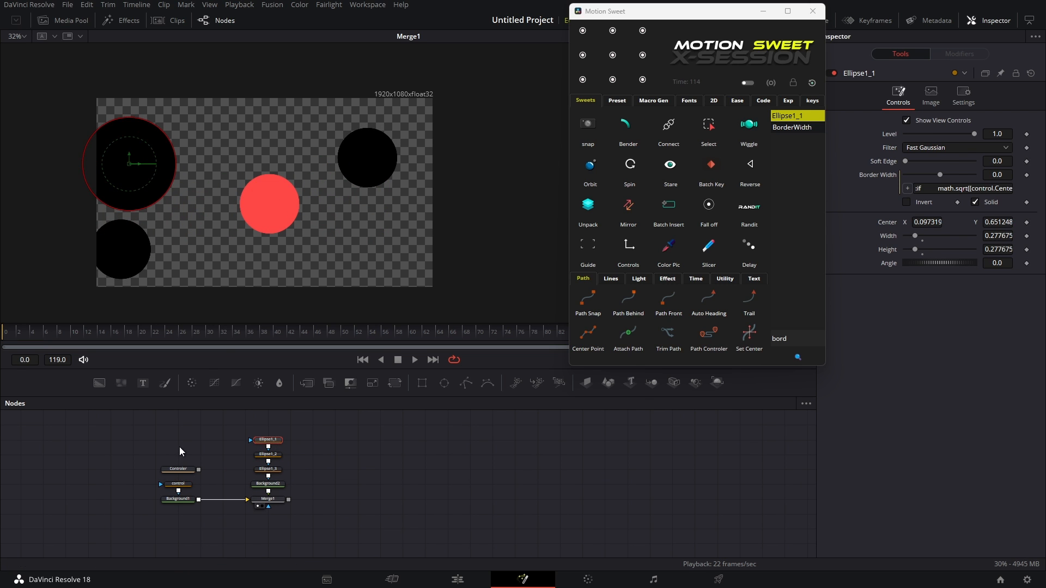
left_click(178, 483)
mouse_move(270, 201)
left_mouse_down()
mouse_move(164, 175)
mouse_move(148, 246)
mouse_move(273, 205)
left_mouse_up()
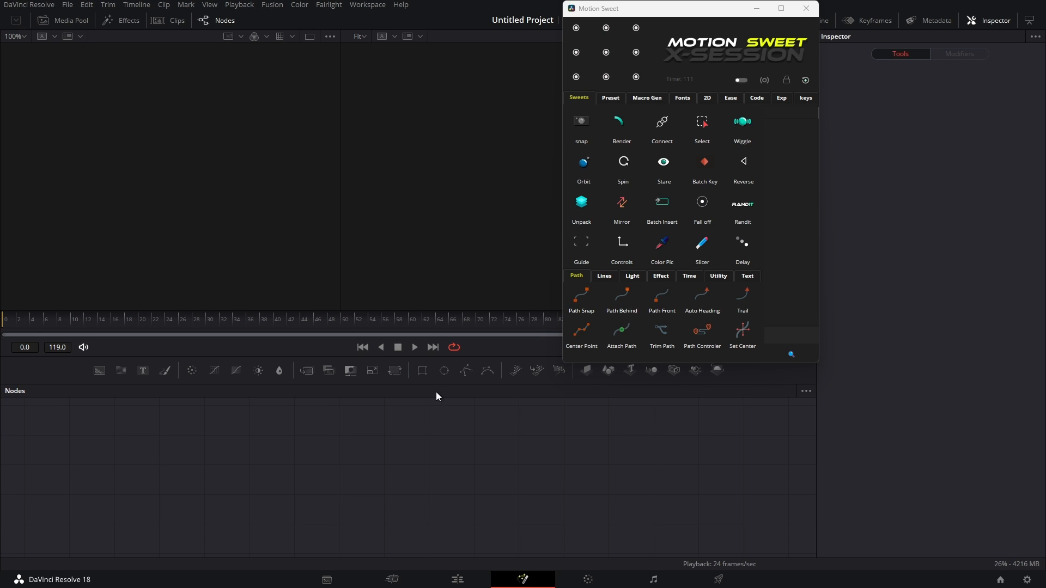
Step: Add an Ellipse node to the empty composition and duplicate it three times to form a chain of four
left_click_drag(444, 371, 268, 457)
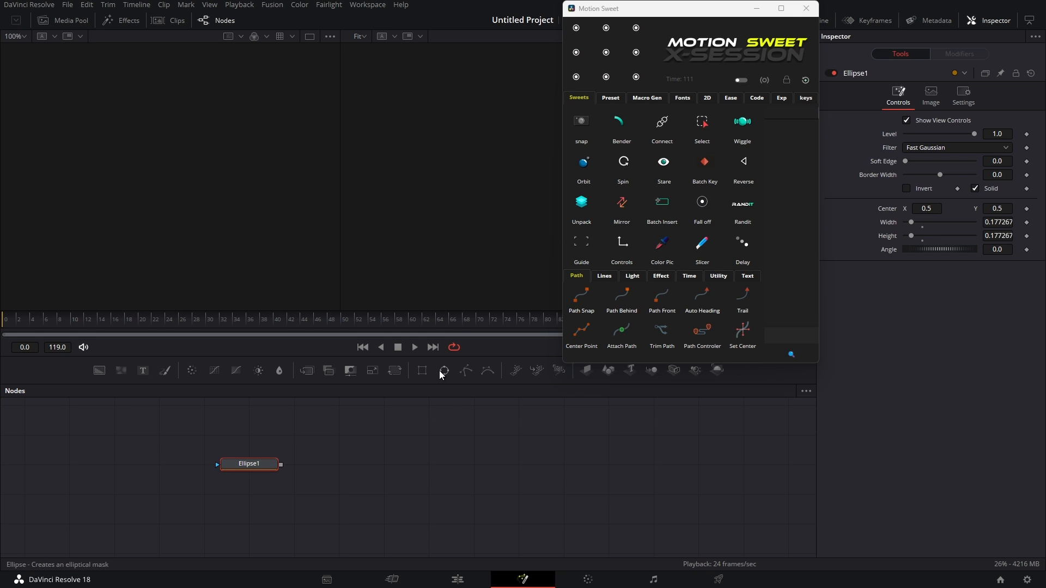
key("ctrl+c")
key("ctrl+v")
key("ctrl+v")
key("ctrl+v")
left_click_drag(316, 452, 164, 432)
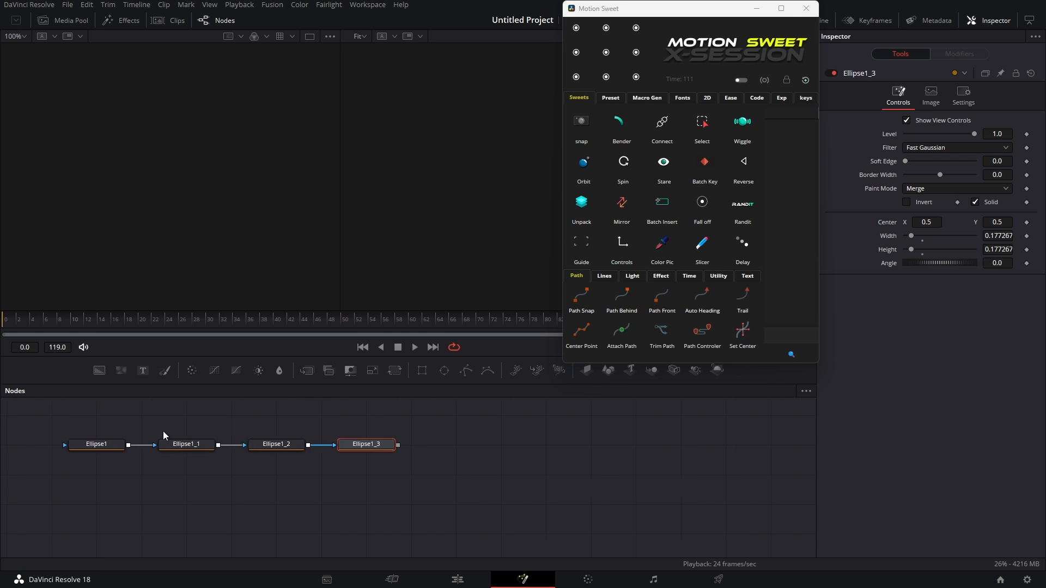
Step: Add a Background node masked by the last Ellipse in the chain and show it in a single viewer
left_click_drag(100, 370, 366, 482)
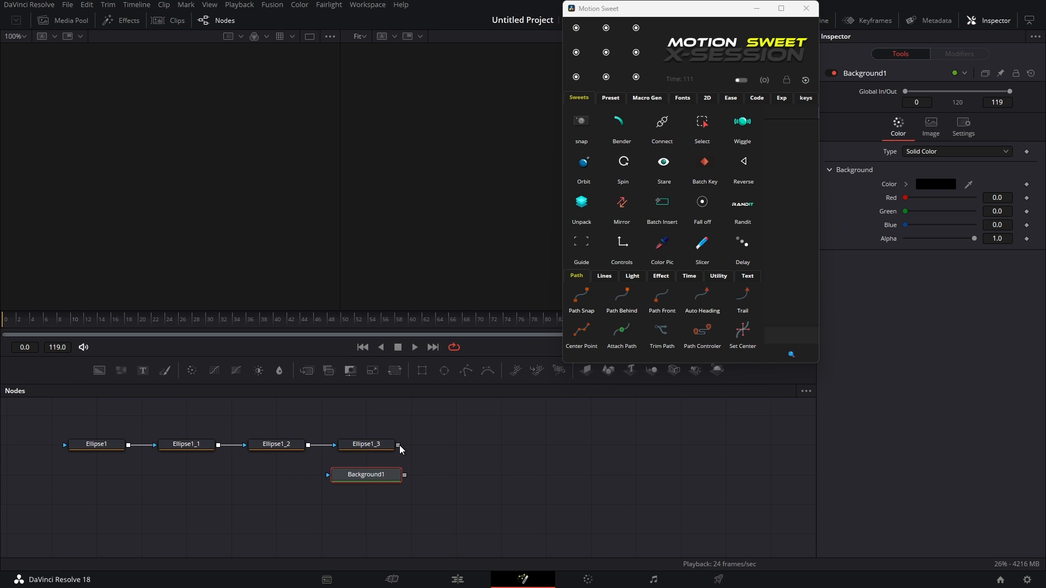
left_click_drag(399, 446, 376, 478)
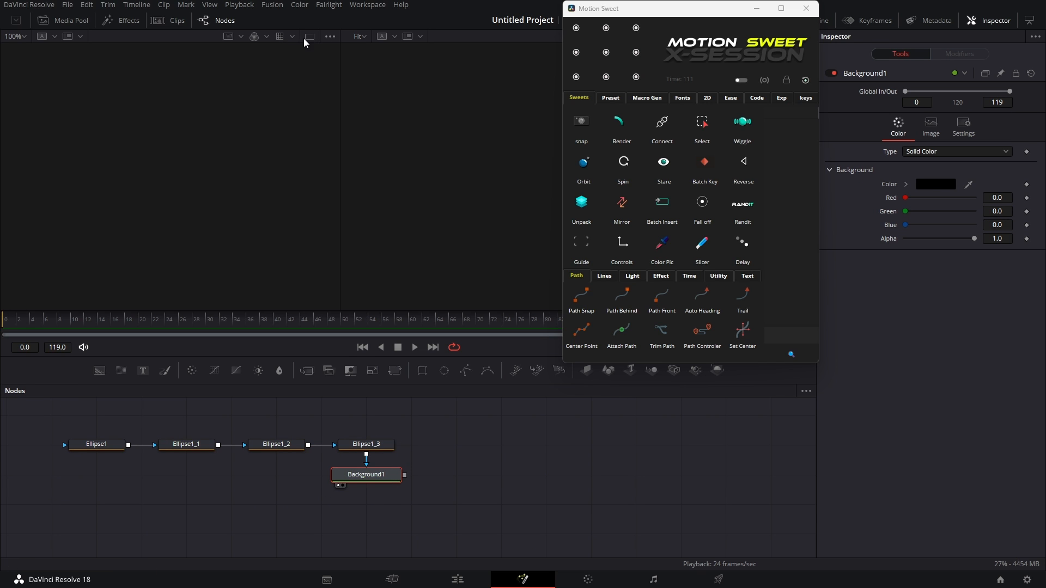
key("1")
left_click(310, 37)
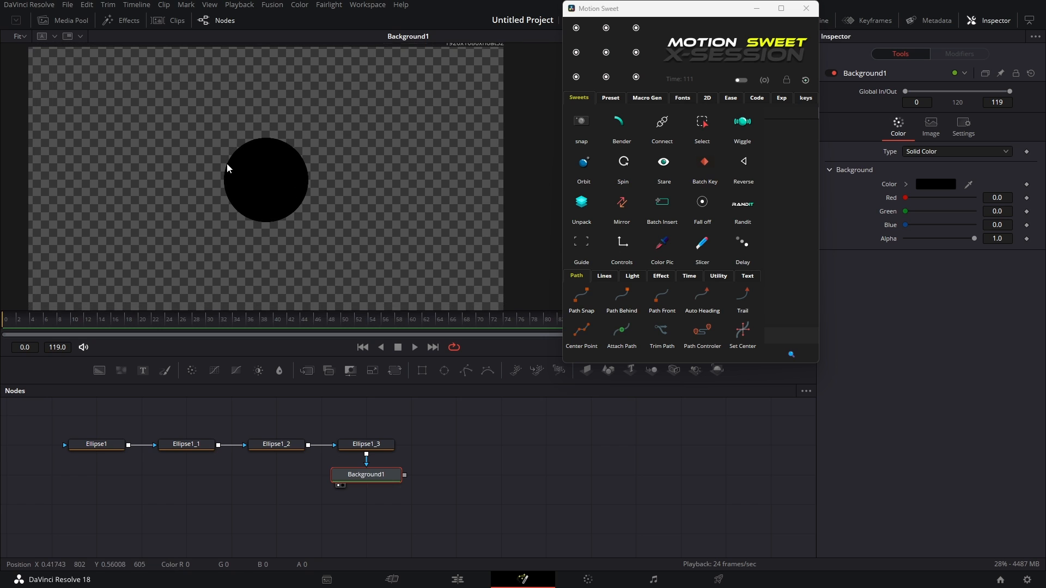
scroll(266, 175, "down", 2)
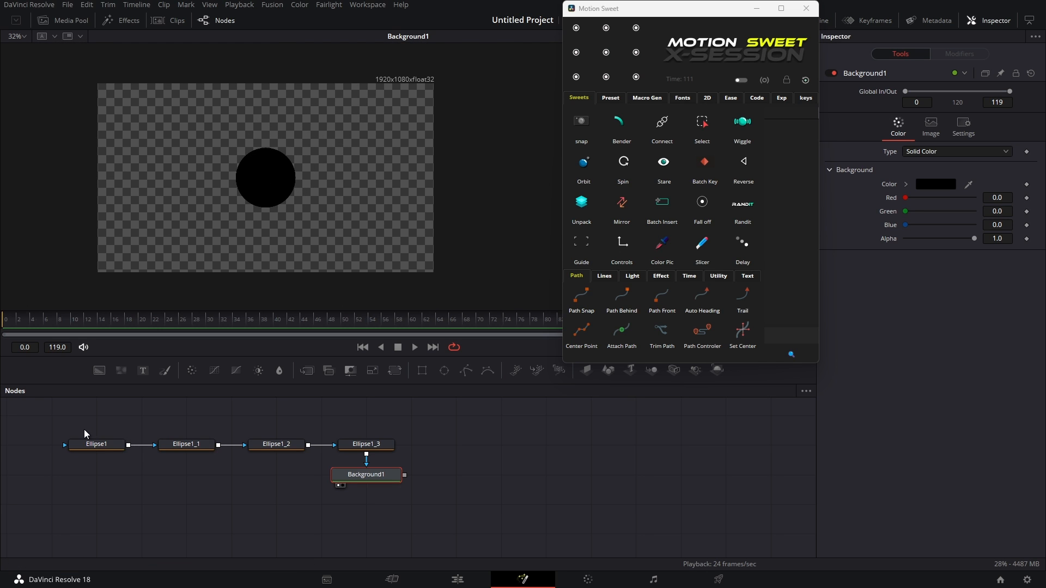
Step: Randomize the Center of all four Ellipse nodes with Randit between 0 and 1, running it twice
left_click_drag(84, 429, 389, 451)
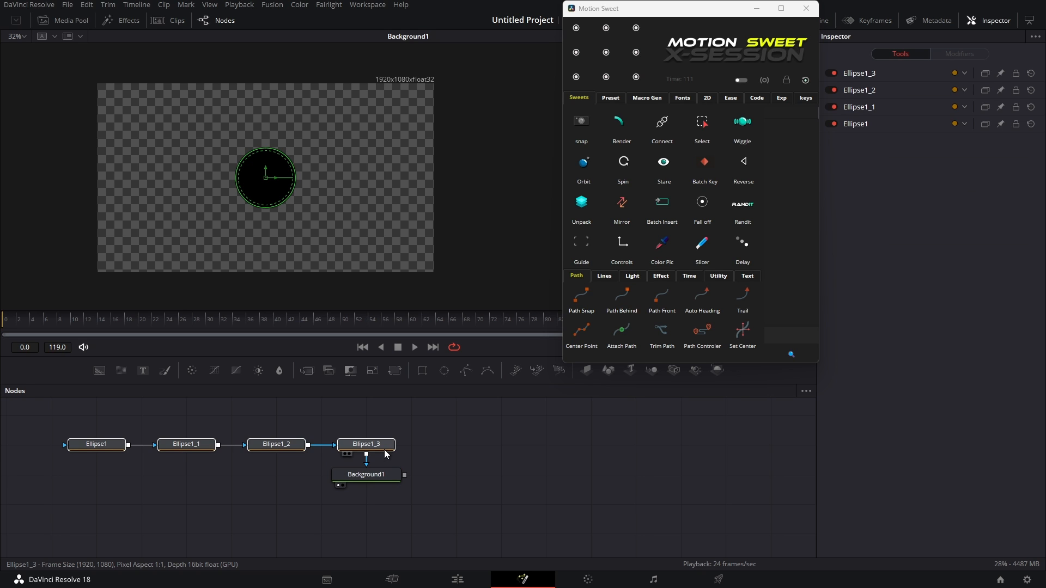
left_click(384, 450)
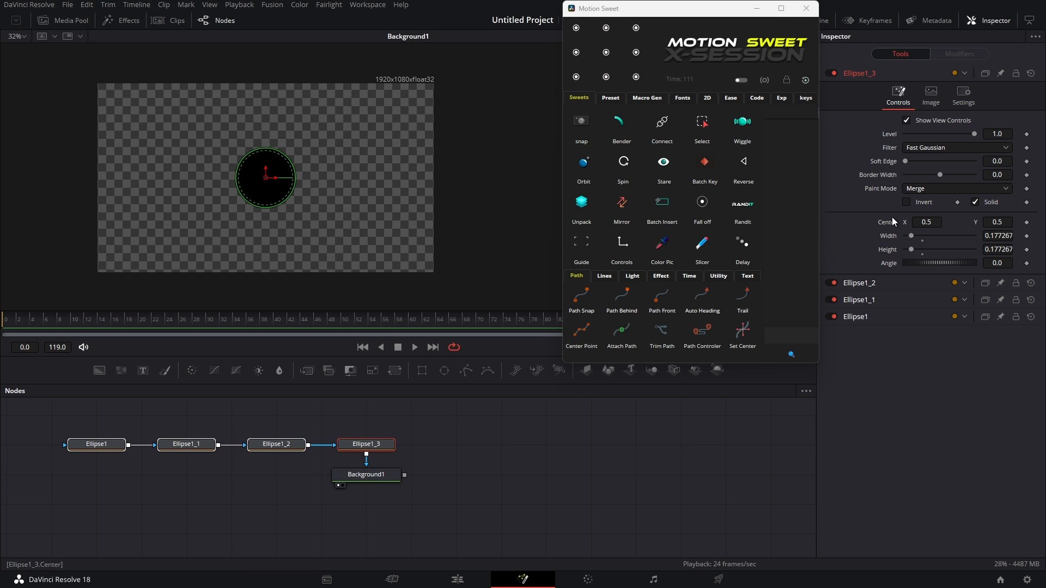
left_click(741, 203)
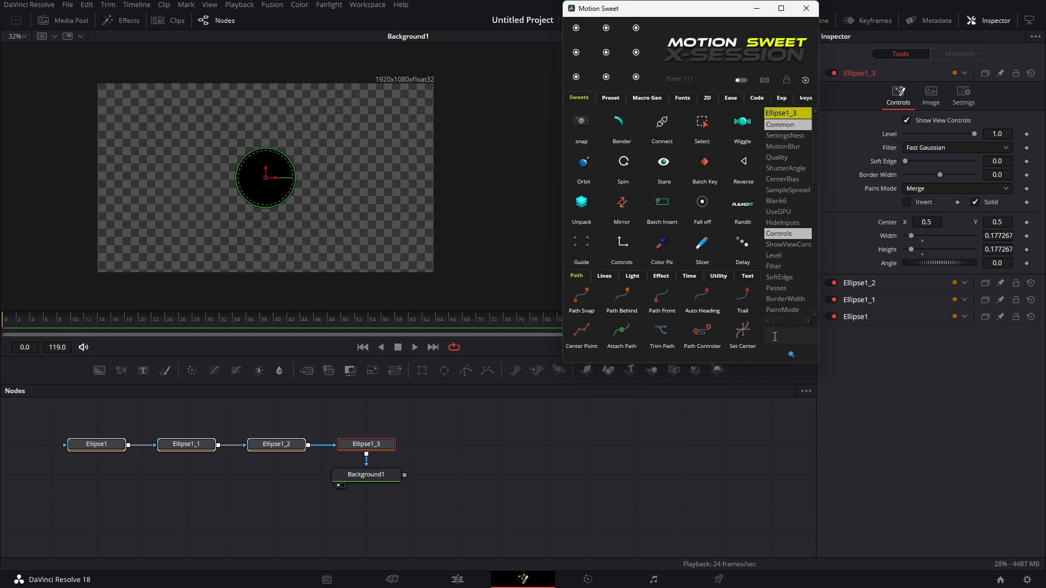
type("ce")
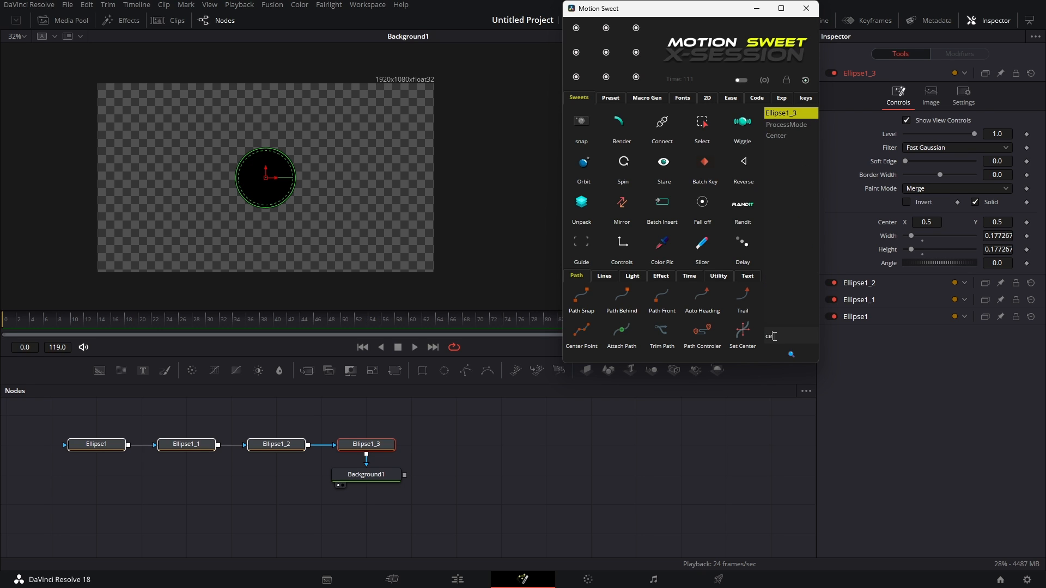
double_click(781, 136)
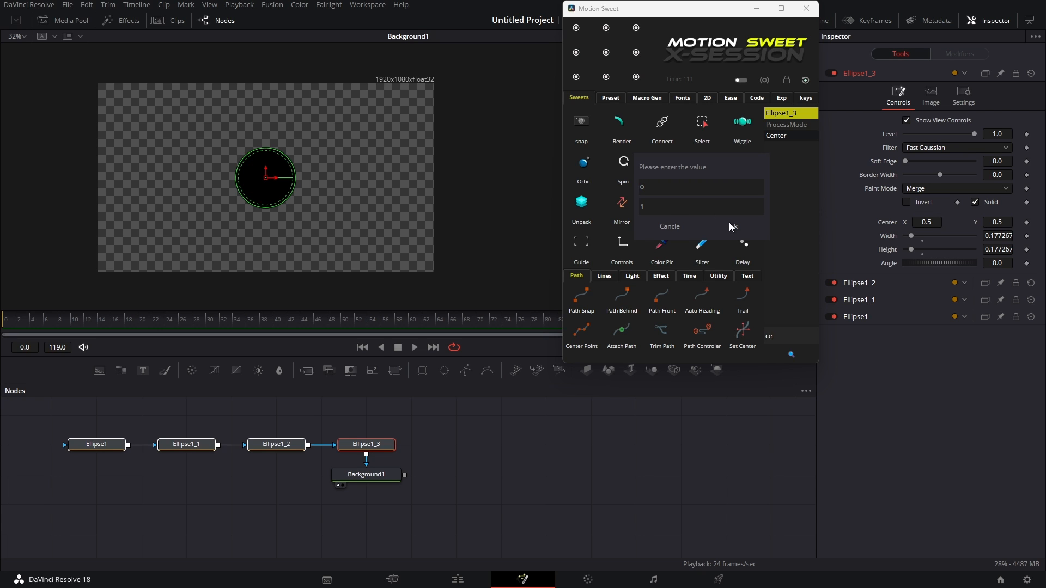
left_click(731, 223)
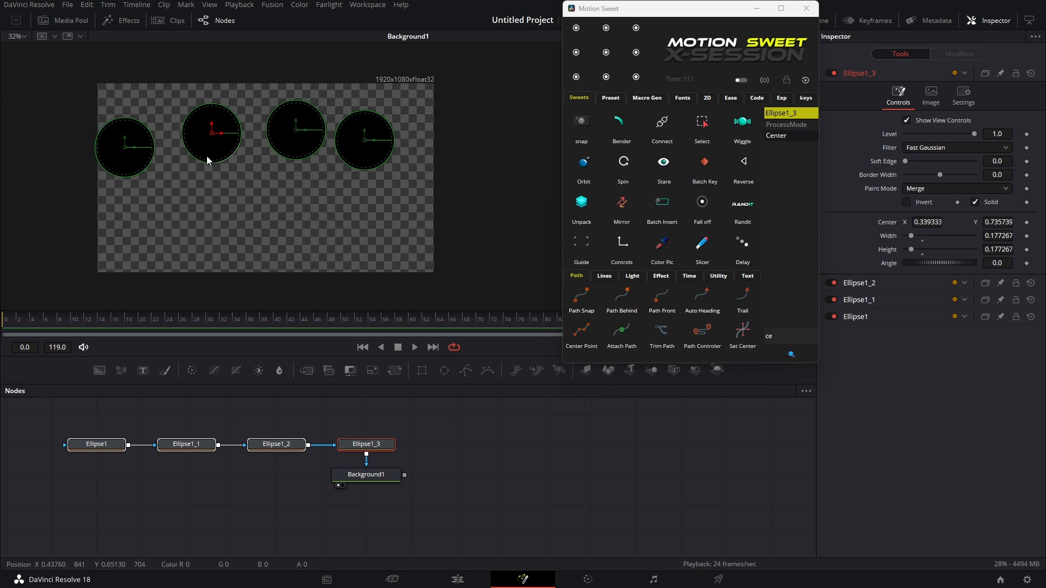
left_click(779, 136)
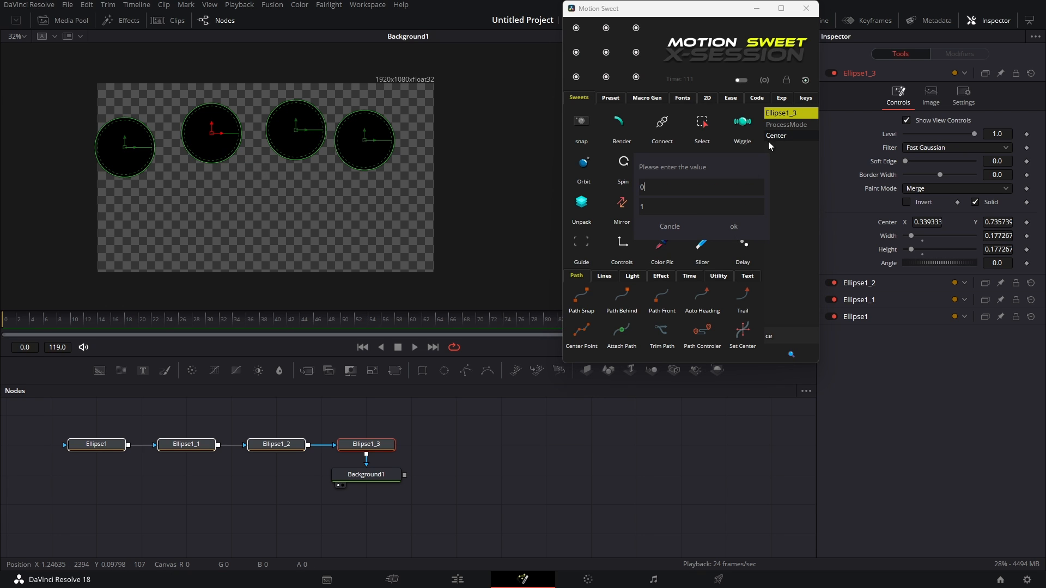
left_click(734, 228)
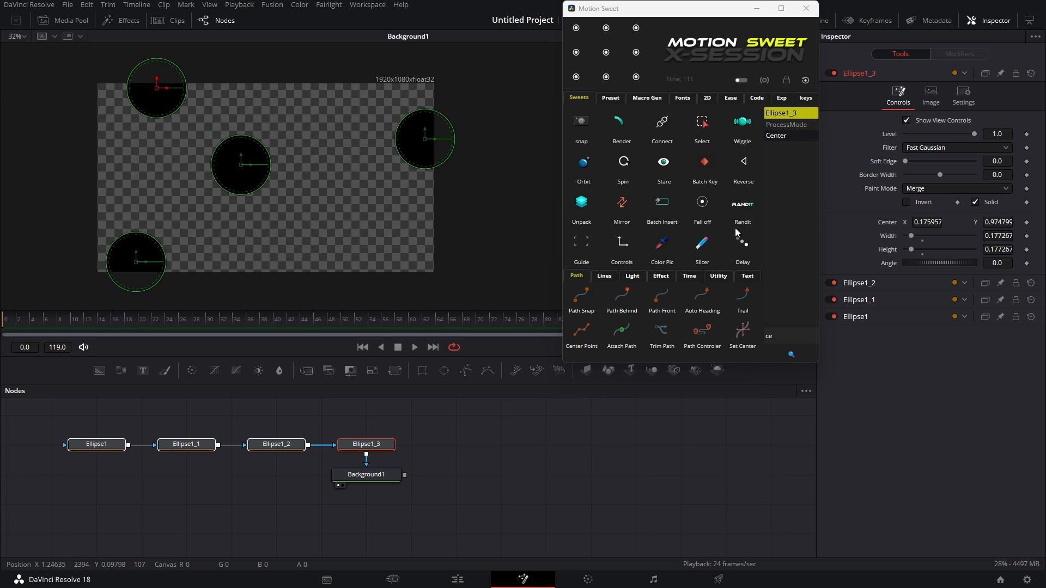
Step: Randomize the Center of the four Ellipse nodes between 0 and 0.7
left_click(781, 138)
left_click(713, 208)
key("BackSpace")
type("0")
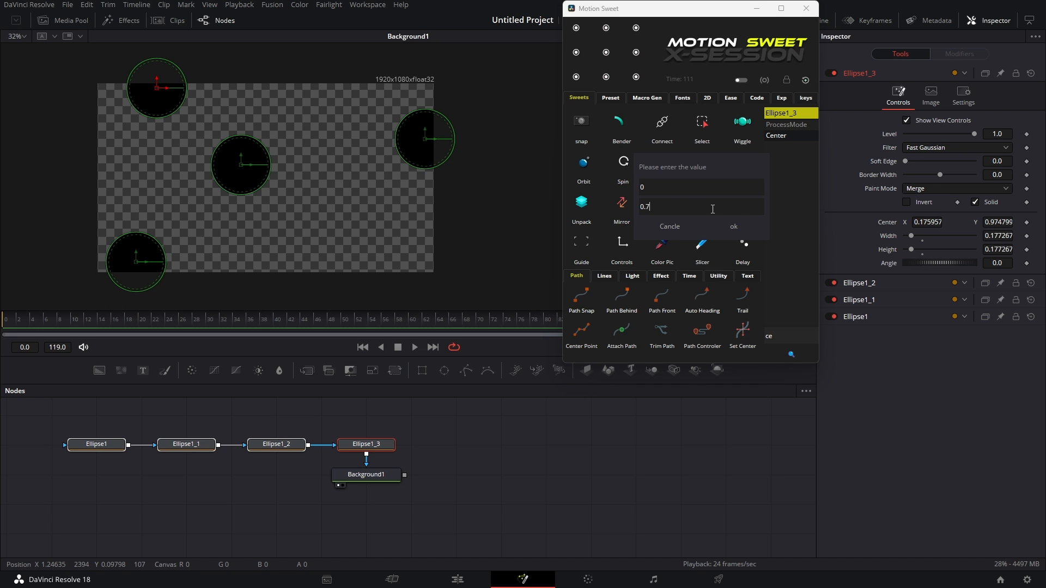
type(".7")
left_click(734, 227)
Step: Randomize the Center of the four Ellipse nodes again with the maximum set to 0.5
left_click(789, 135)
double_click(642, 207)
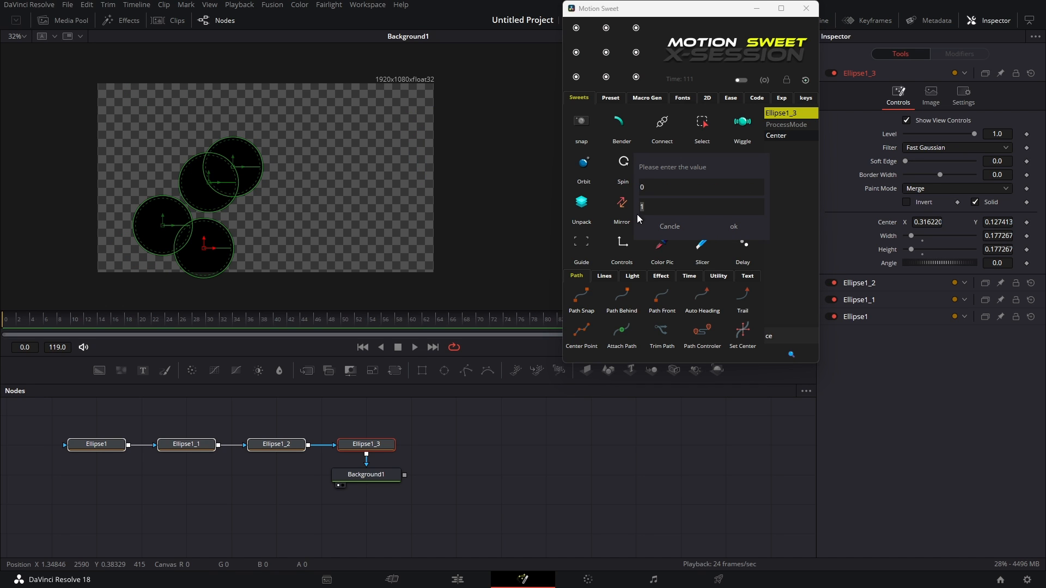
type("0.5")
left_click(734, 227)
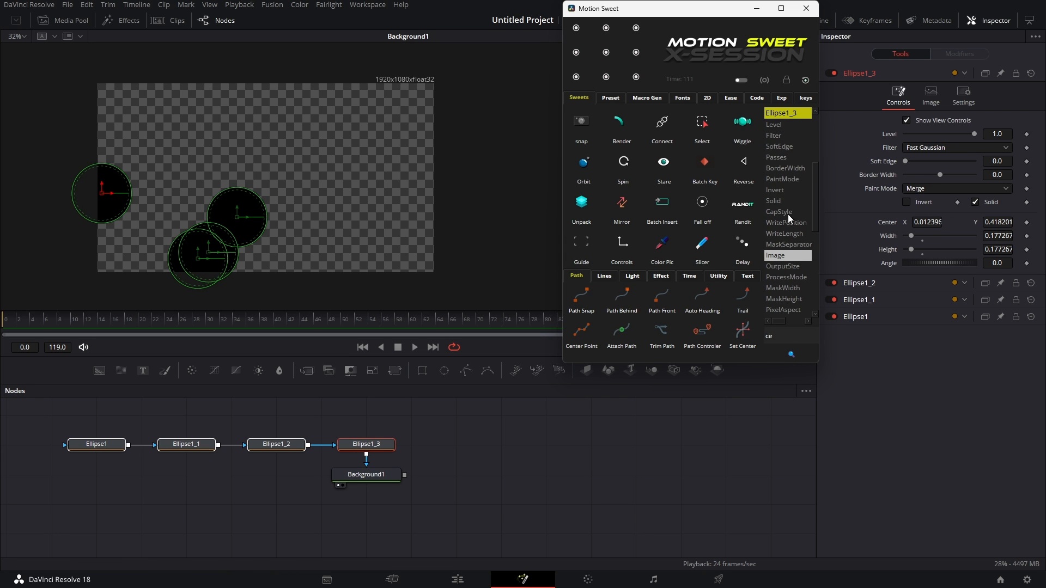
Step: Randomize the BorderWidth and Solid settings of the four Ellipse nodes with Randit
left_click(785, 168)
left_click(738, 228)
scroll(784, 215, "down", 2)
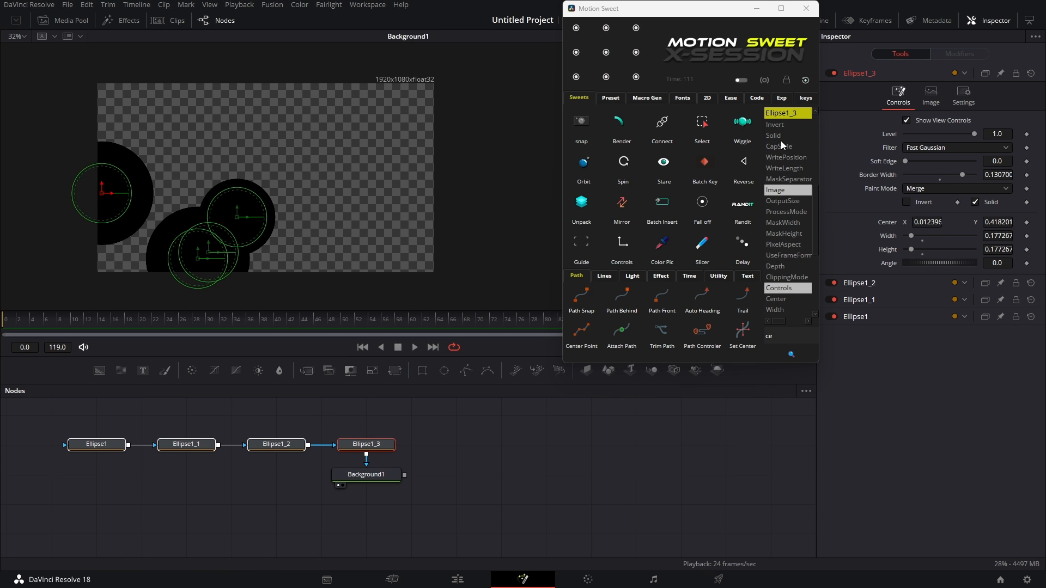
left_click(780, 137)
left_click(750, 227)
Step: Randomize the WritePosition of the four Ellipse nodes and their Width between 0 and 2
left_click(785, 159)
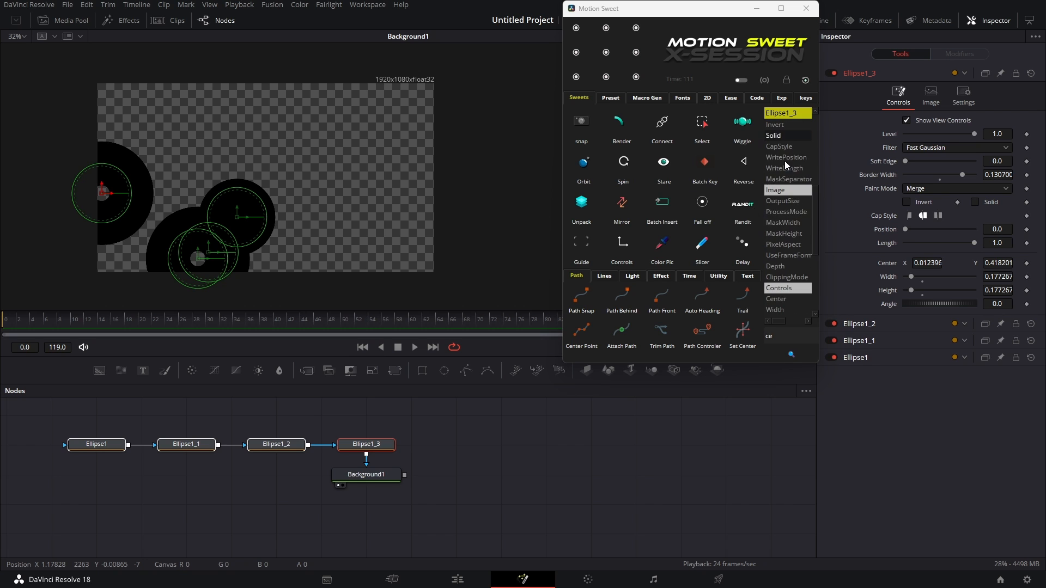
left_click(733, 226)
scroll(783, 263, "down", 2)
left_click(783, 245)
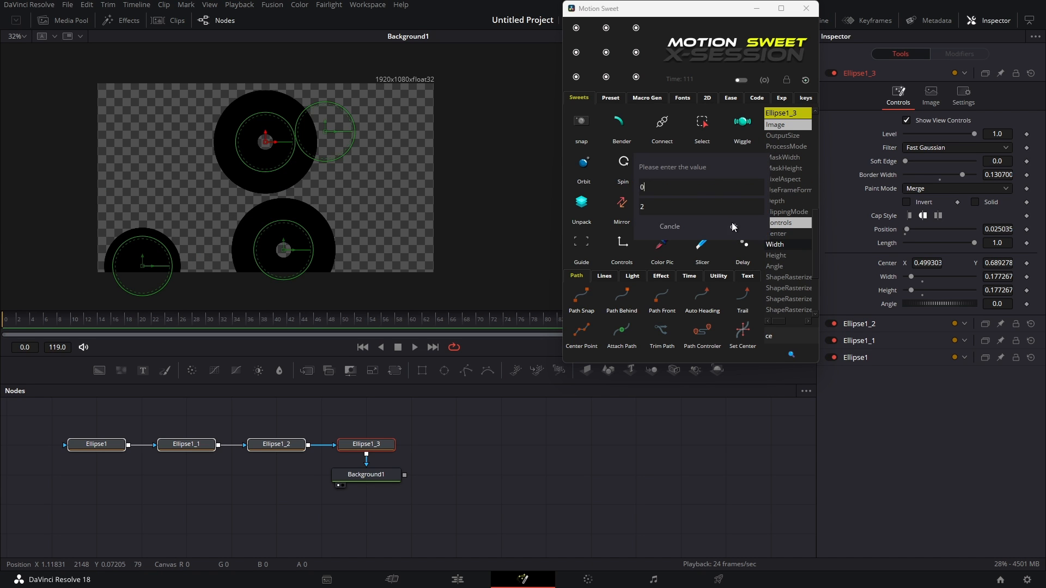
left_click(732, 224)
Step: Randomize the Height and Angle of the four Ellipse nodes, repeating the Angle randomization for new rotations
left_click(785, 256)
left_click(733, 226)
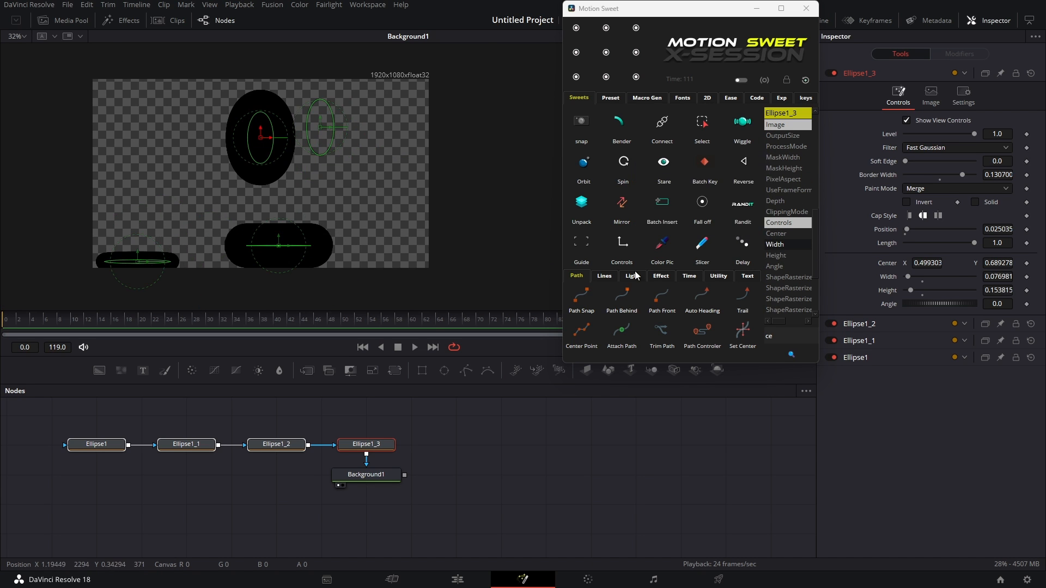
left_click(774, 266)
left_click(736, 229)
left_click(775, 266)
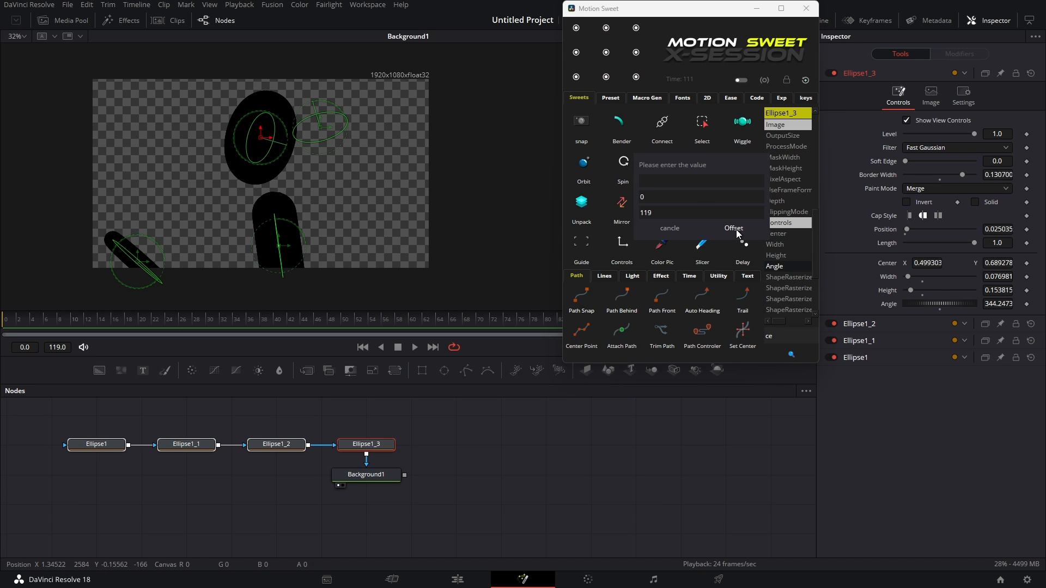
left_click(736, 230)
left_click(772, 265)
left_click(734, 227)
left_click(37, 326)
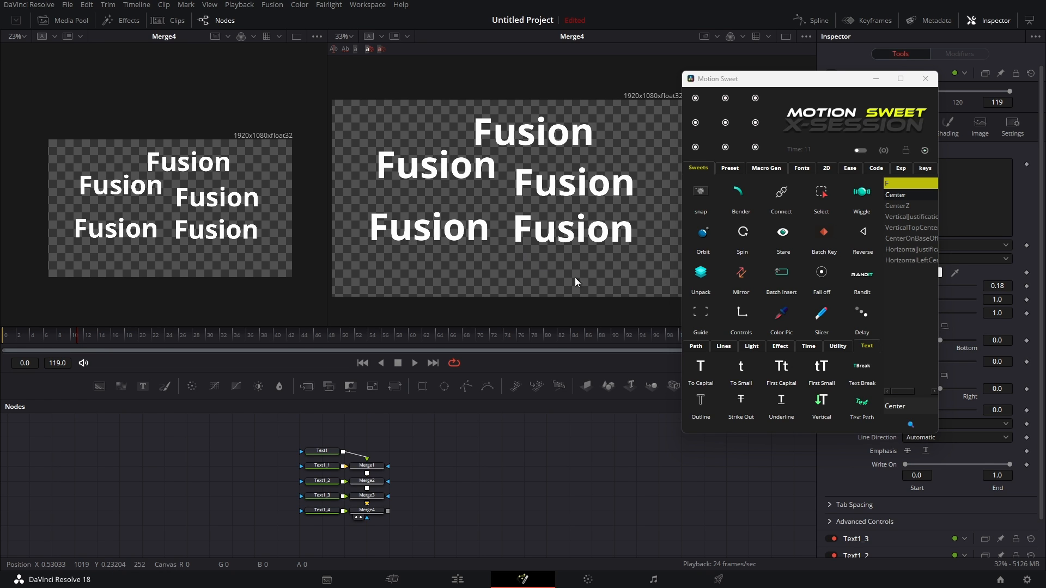
Step: Toggle the Guide overlay between the two Merge4 viewers, leaving it on in the larger one
left_click(701, 313)
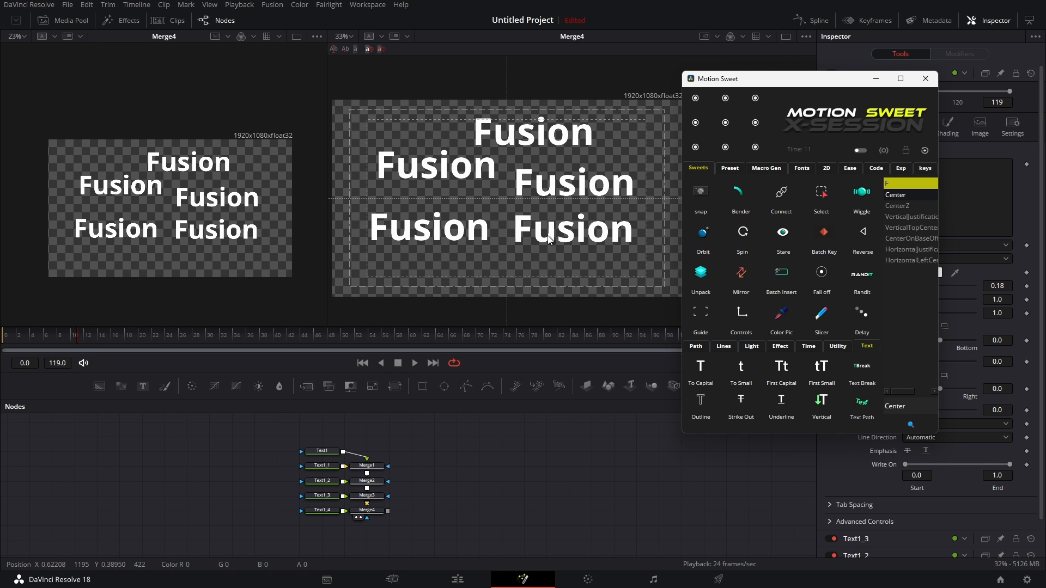
left_click(705, 313)
left_click(696, 310)
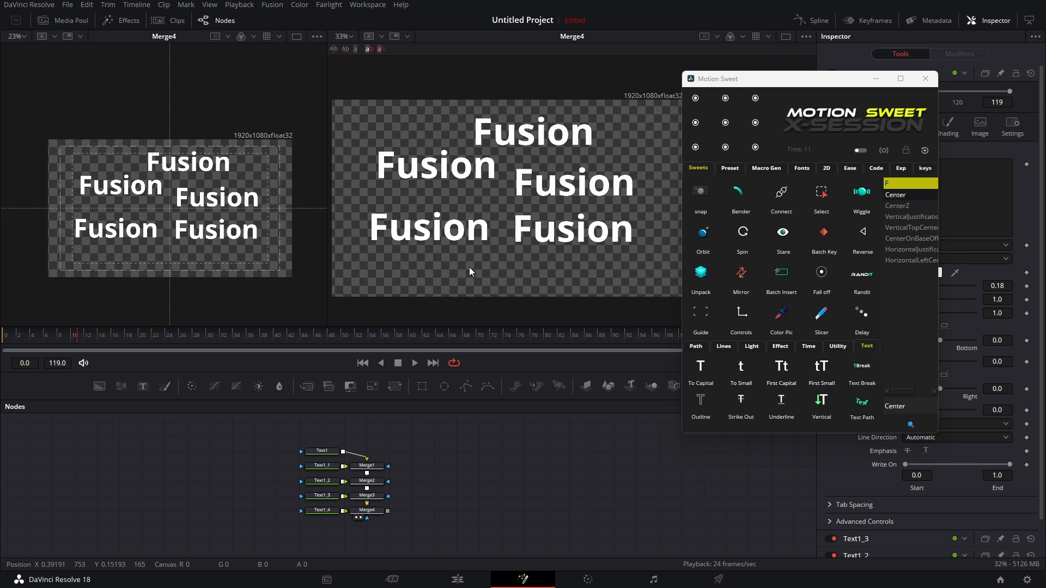
left_click(702, 308)
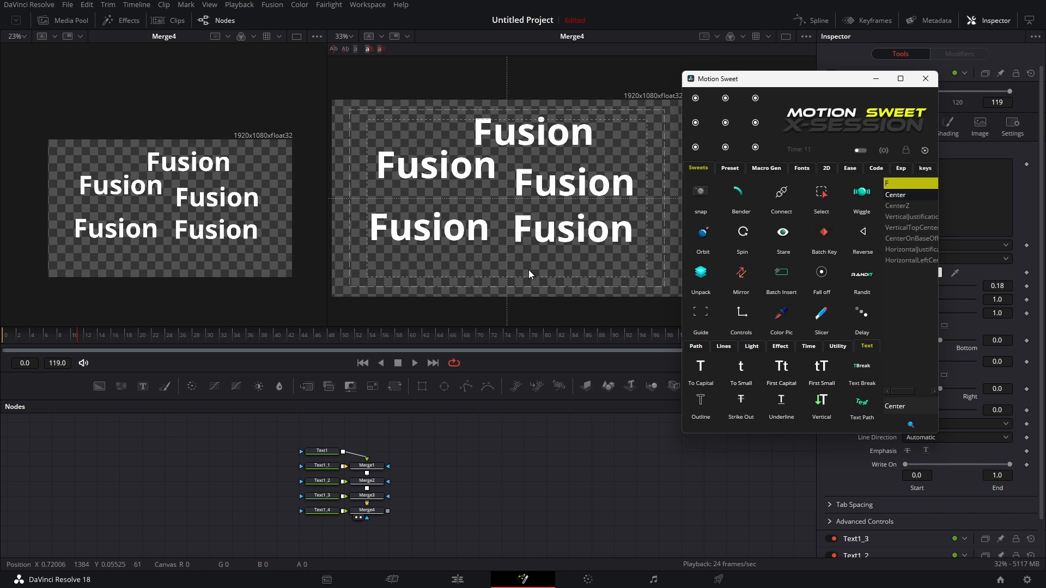
Step: Turn off the Guide overlay in the Merge4 viewers and move the Text1 title down to the frame's lower edge
left_click(703, 311)
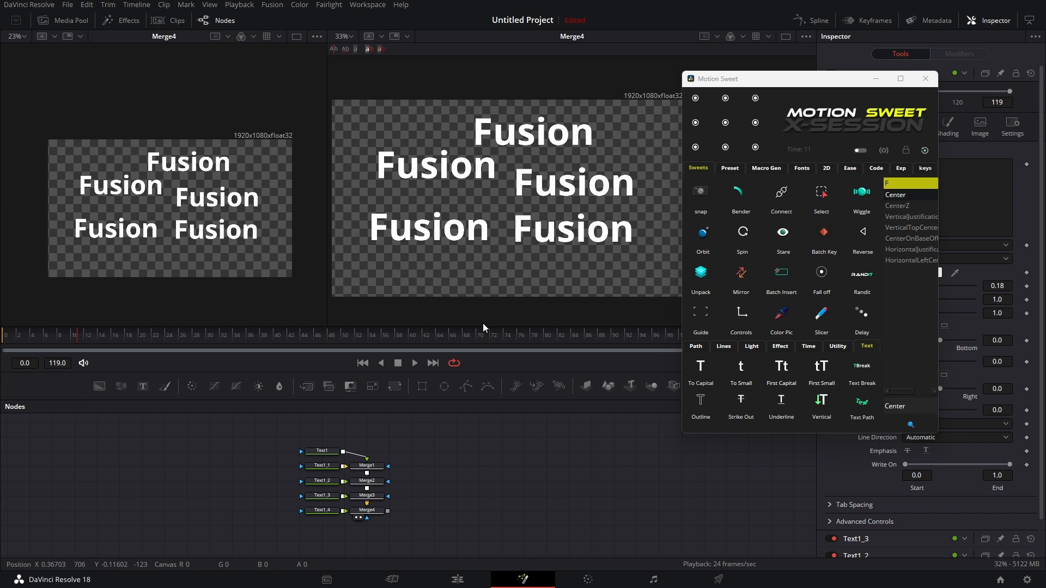
left_click(704, 315)
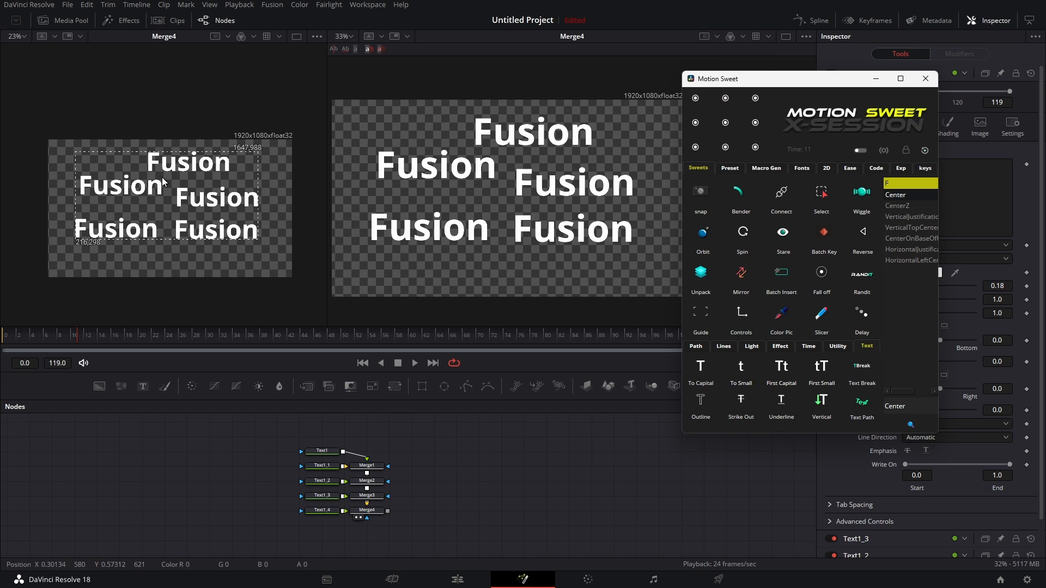
left_click(331, 451)
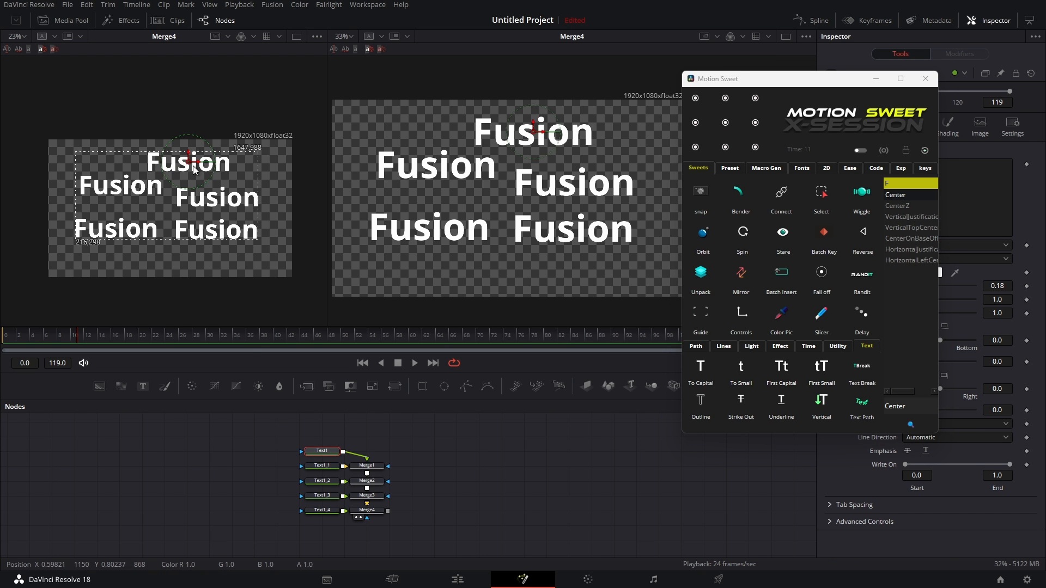
left_click_drag(194, 170, 187, 290)
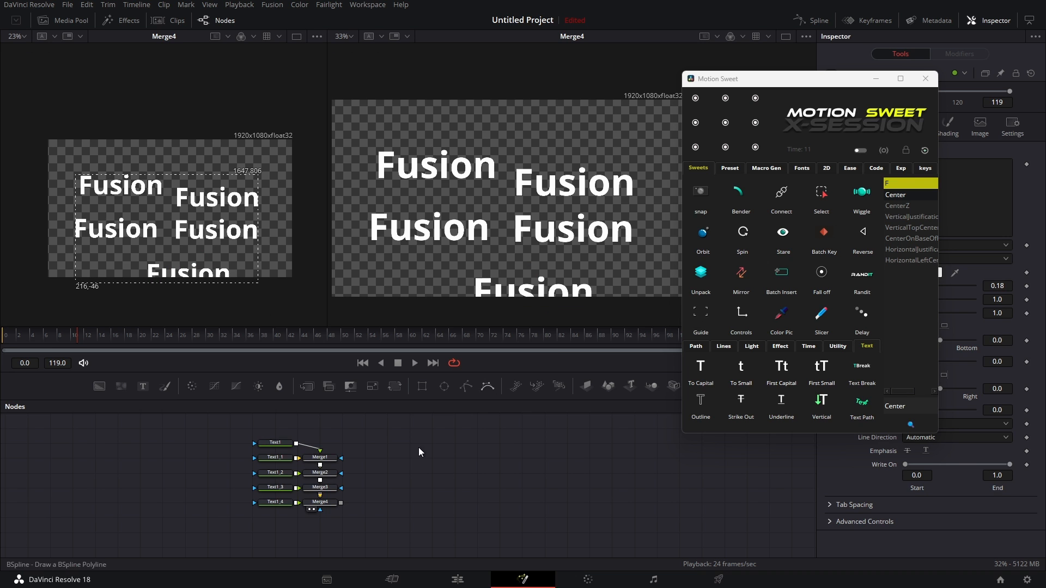
Step: Select the five Text nodes and toggle their on-screen controls off and on in each Merge4 viewer with Controls
left_click_drag(258, 431, 276, 507)
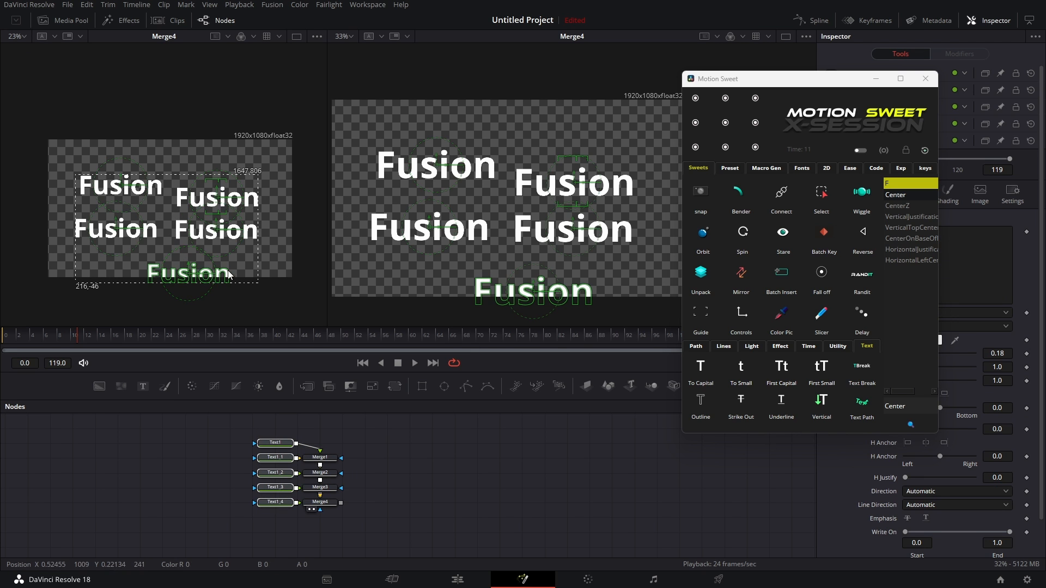
scroll(255, 231, "up", 2)
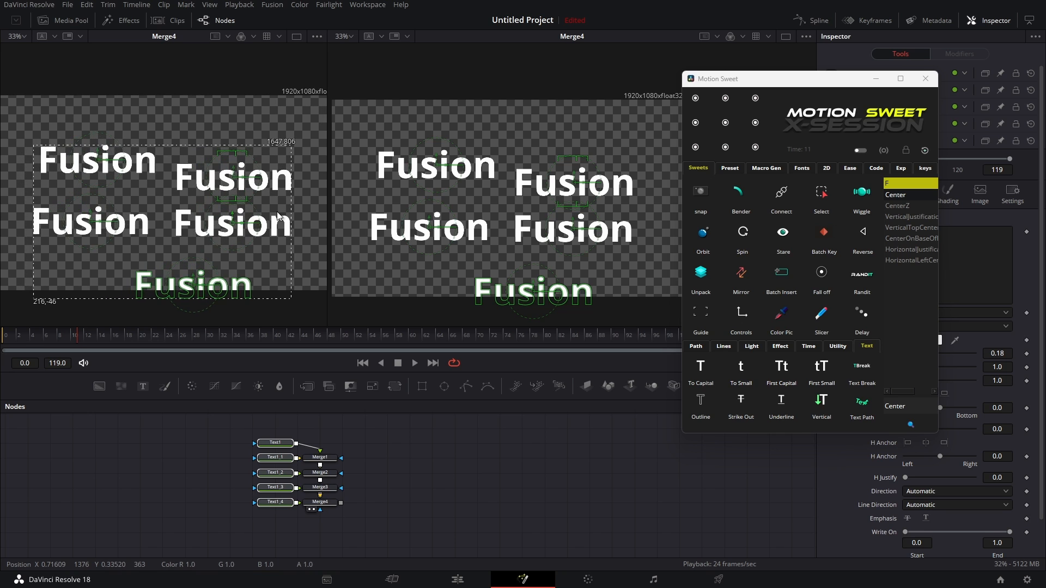
left_click(737, 309)
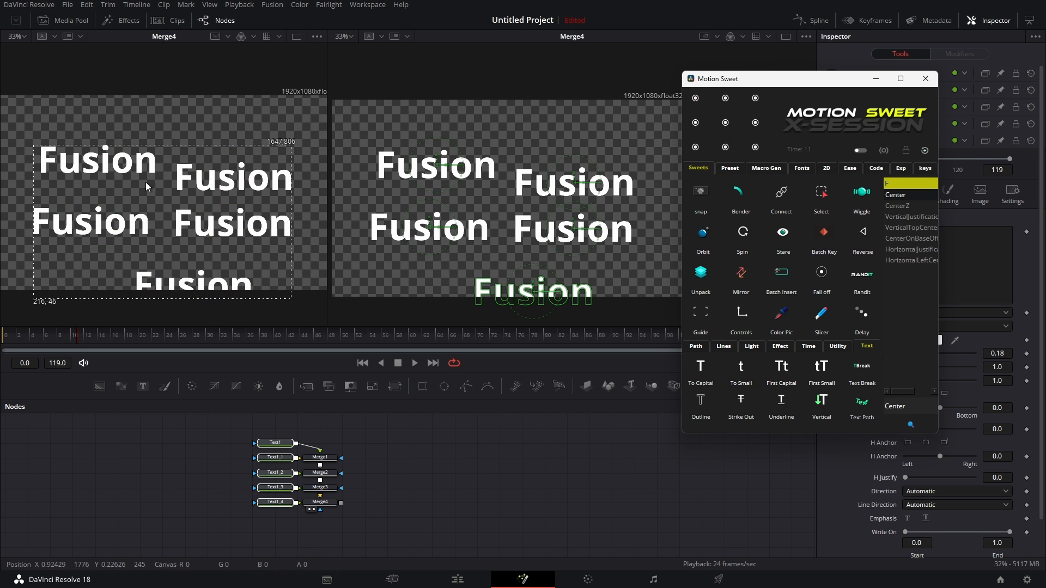
left_click(748, 314)
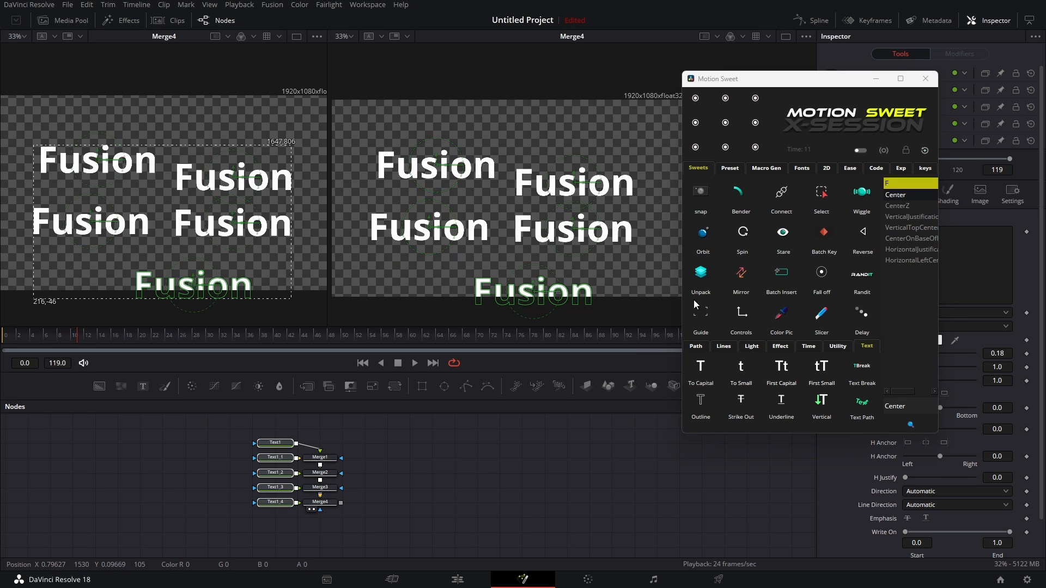
left_click(742, 312)
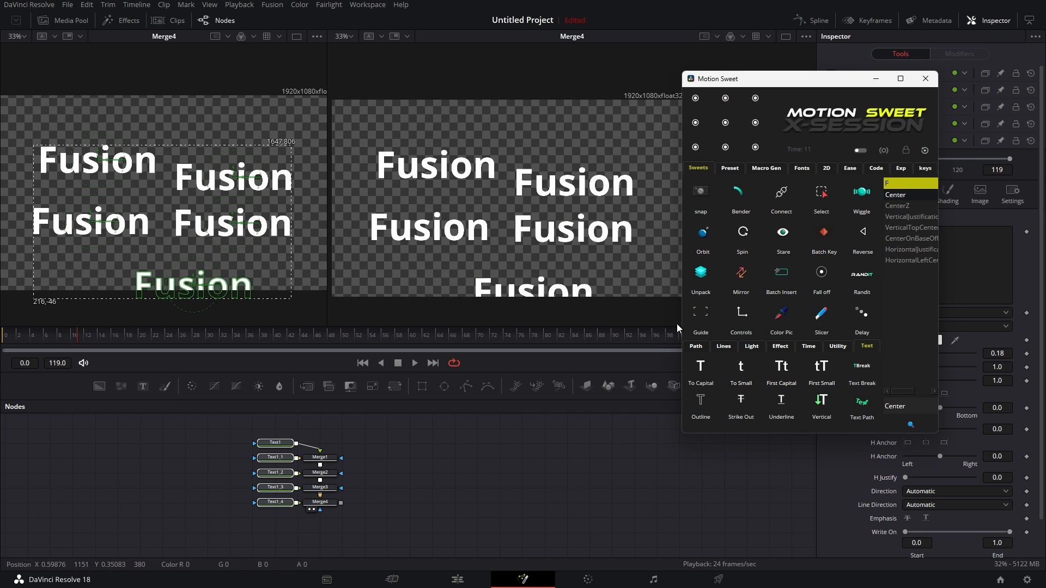
left_click(741, 314)
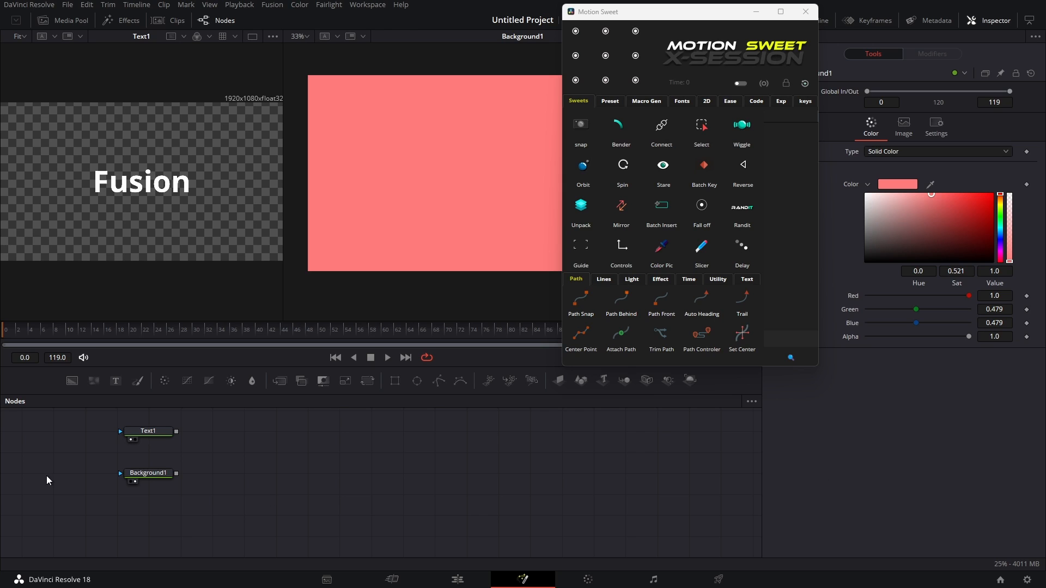
Step: Apply the Background1 colour to the Text1 text with Color Pic
left_click(143, 478)
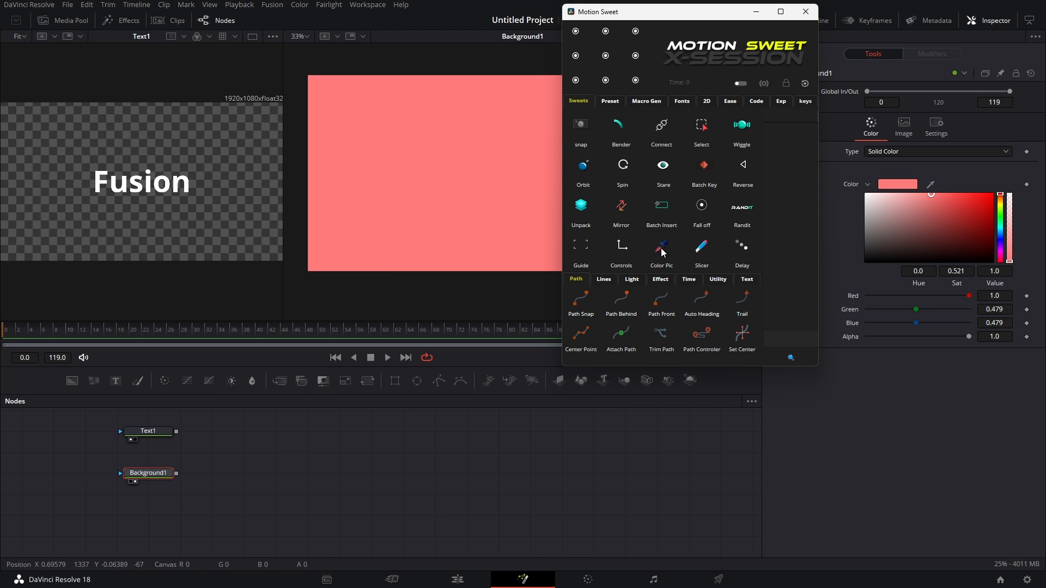
left_click(148, 439)
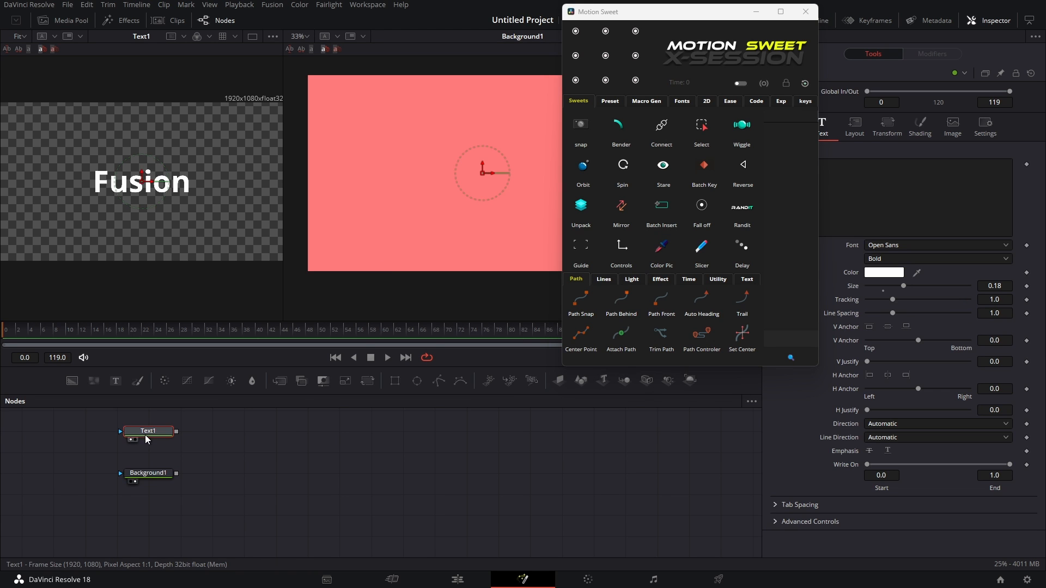
left_click(662, 251)
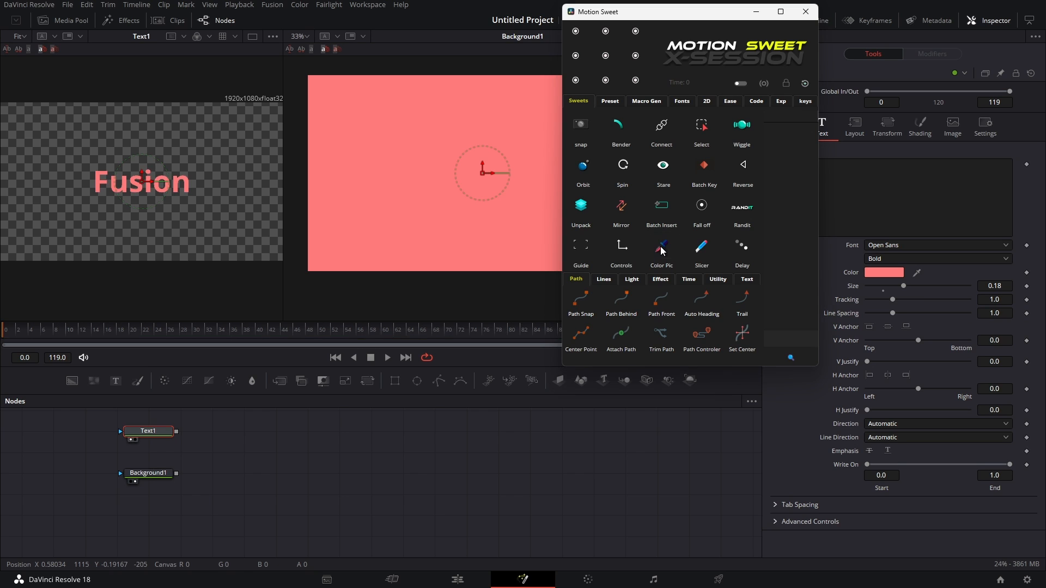
left_click(264, 432)
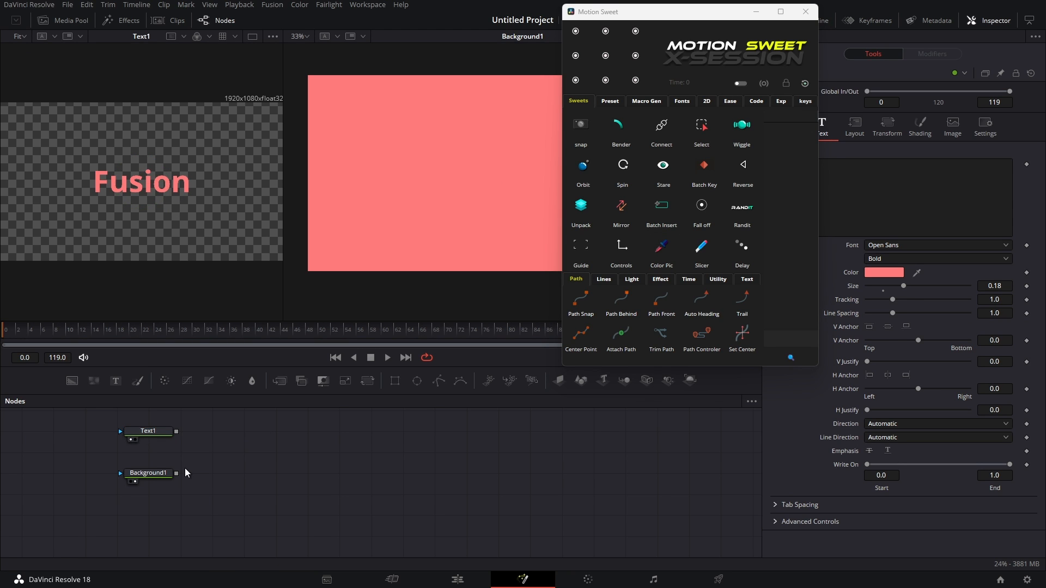
Step: Add a second Fusion text merged with Text1, view Merge1, and move the new text below the first one
left_click(153, 437)
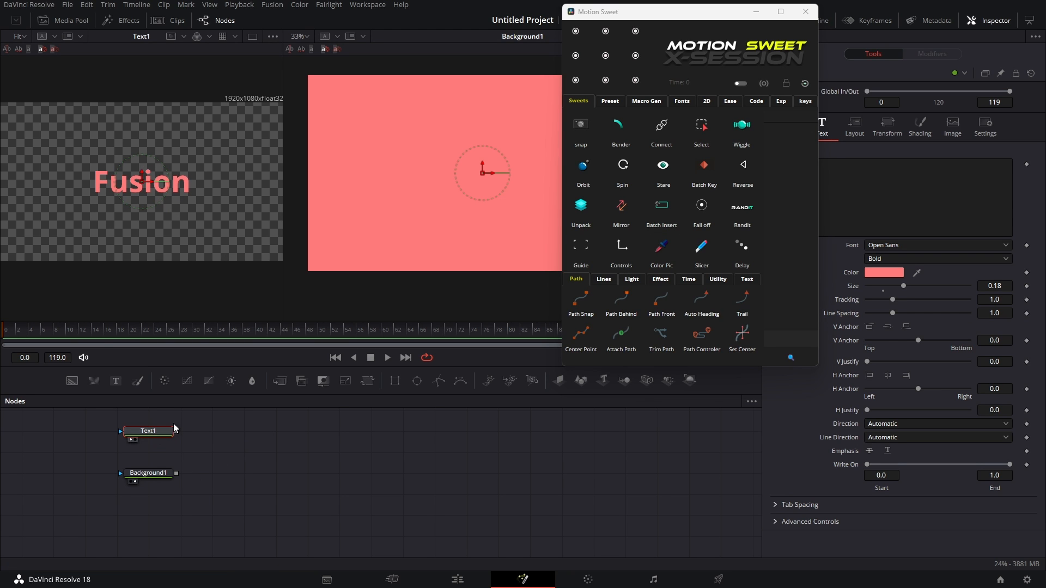
left_click_drag(116, 380, 176, 452)
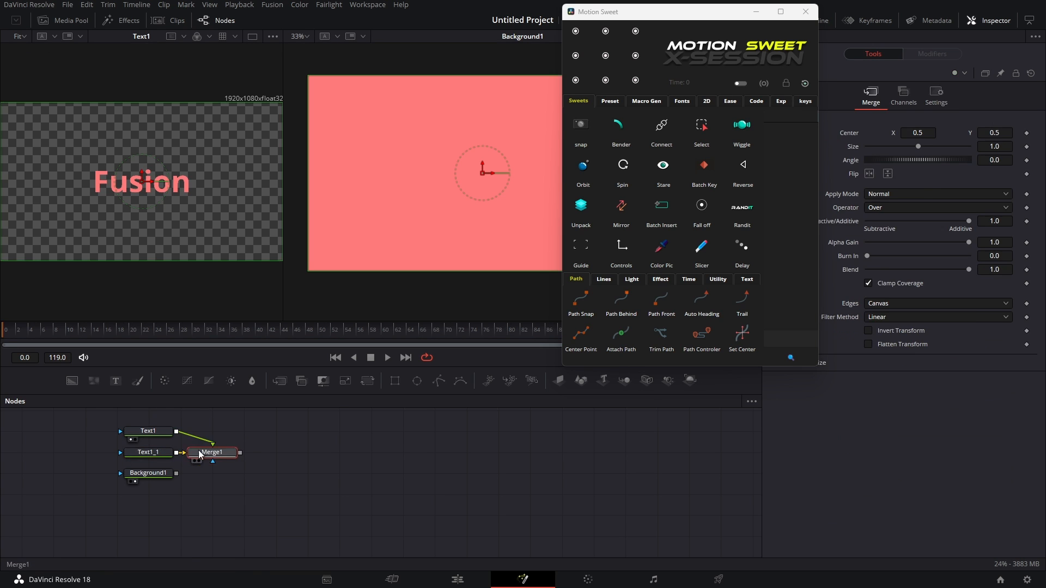
left_click(194, 461)
left_click(148, 452)
left_click_drag(142, 171, 141, 206)
Step: Change the Background1 colour to a deeper tone with a different hue and apply it to both Text nodes with Color Pic
left_click(149, 473)
left_click(962, 222)
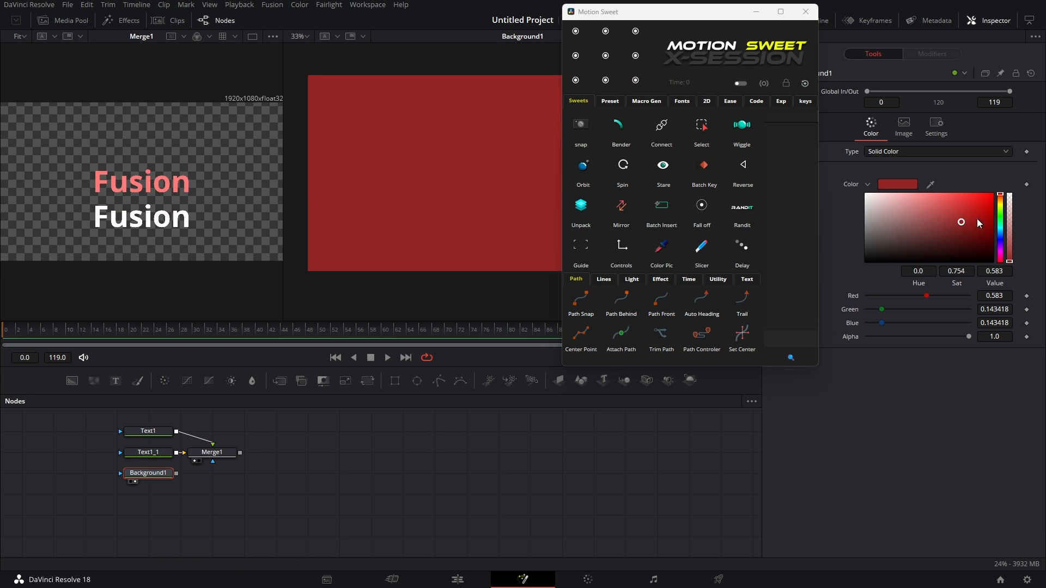
left_click(1000, 204)
left_click_drag(104, 428, 177, 457)
left_click(669, 253)
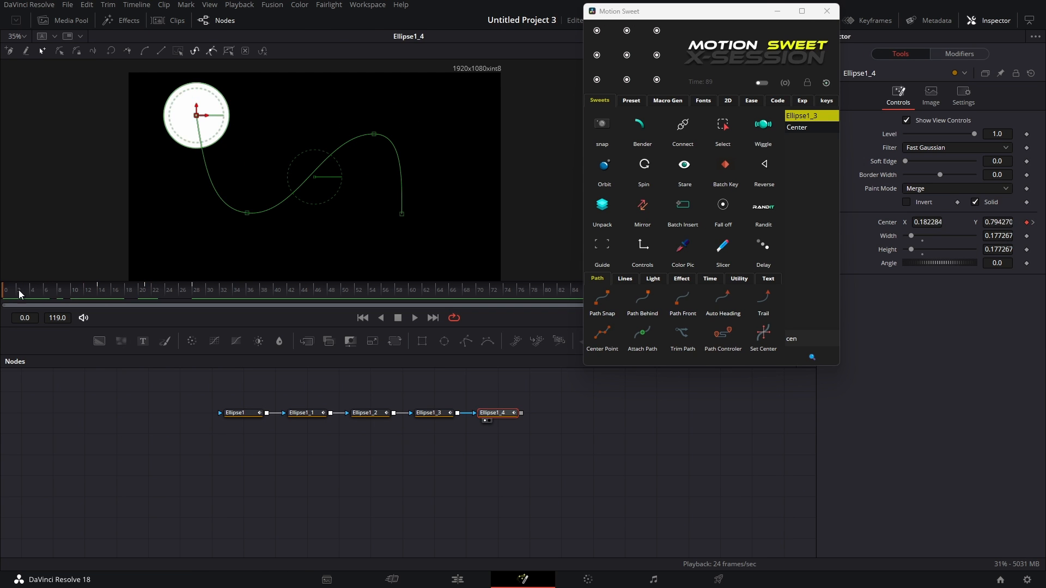
Step: Scrub through the ellipse's path animation and add a Background node masked by Ellipse1_4
left_click_drag(19, 294, 211, 306)
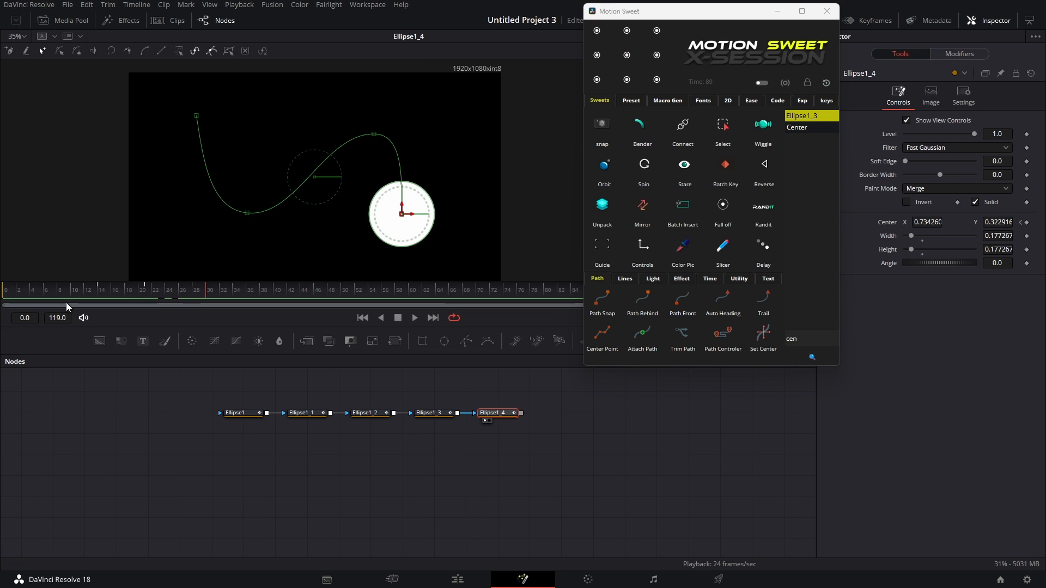
left_click(102, 341)
left_click(131, 295)
Step: Offset the animation of the five Ellipse nodes by 2 over frames 0 to 119 with Delay and play it back
left_click_drag(219, 396, 518, 439)
left_click(763, 245)
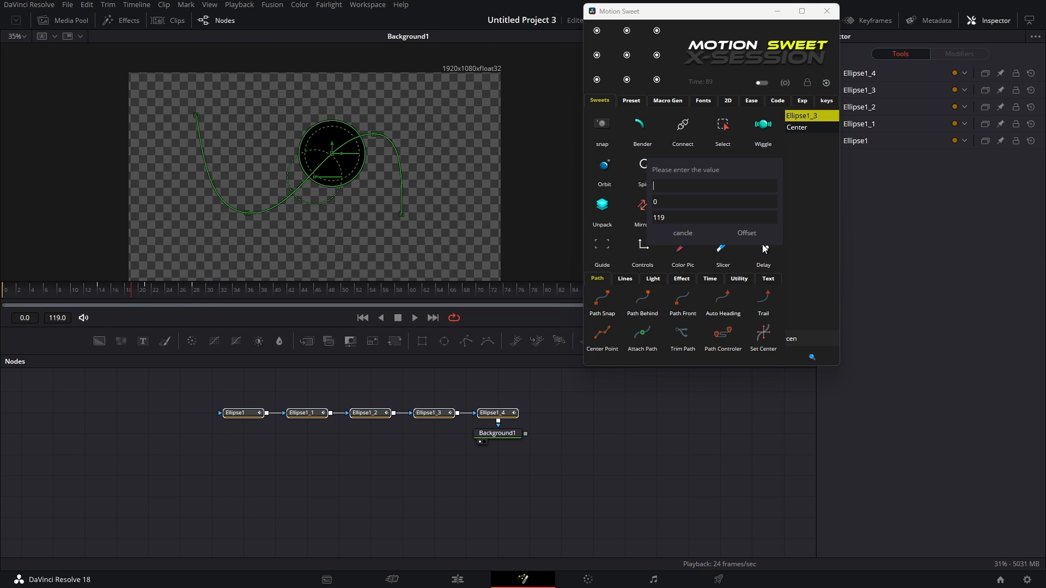
type("2")
left_click(748, 234)
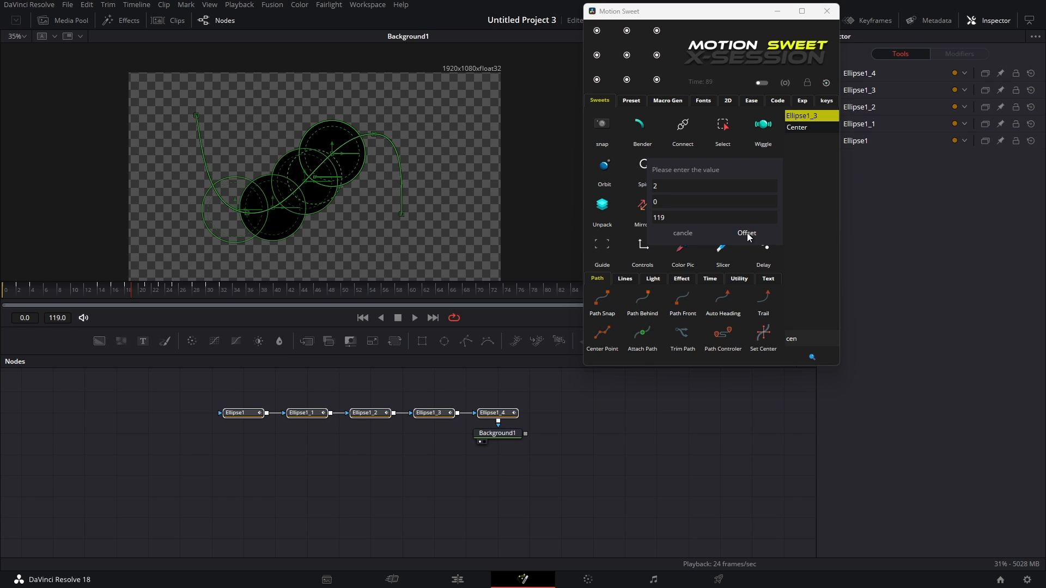
left_click(748, 235)
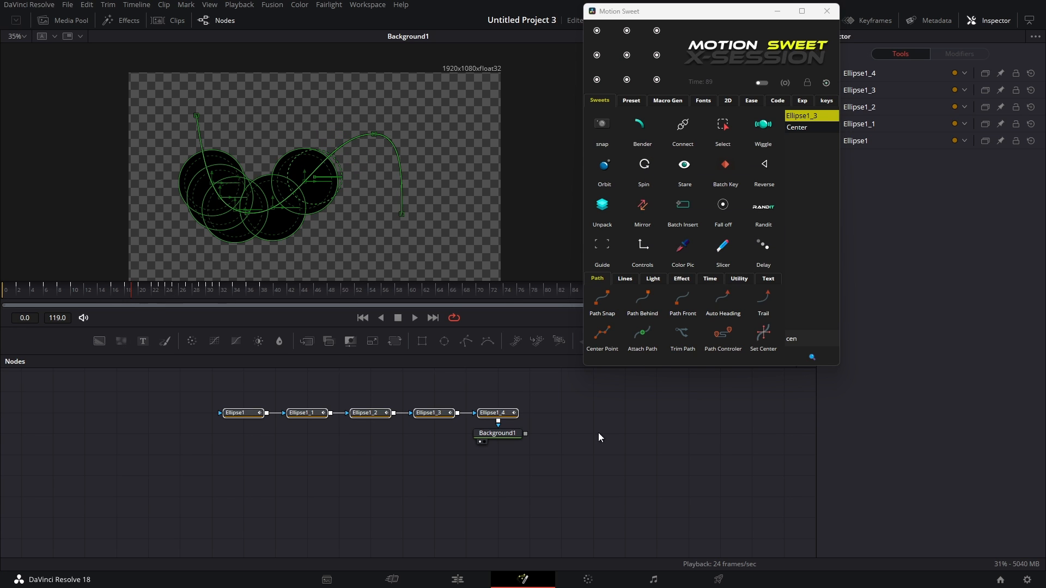
left_click_drag(119, 290, 2, 294)
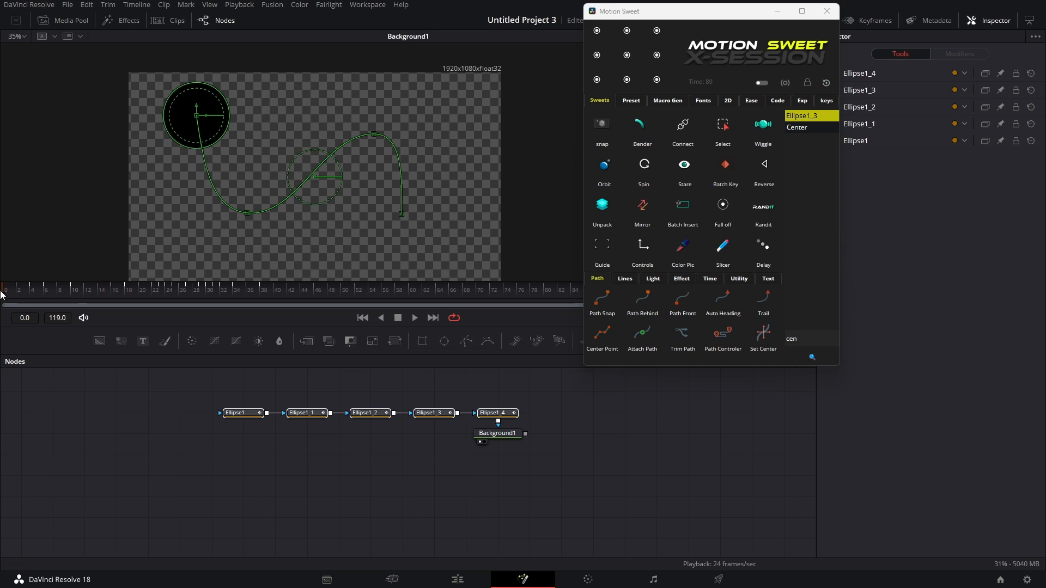
left_click(175, 432)
key("space")
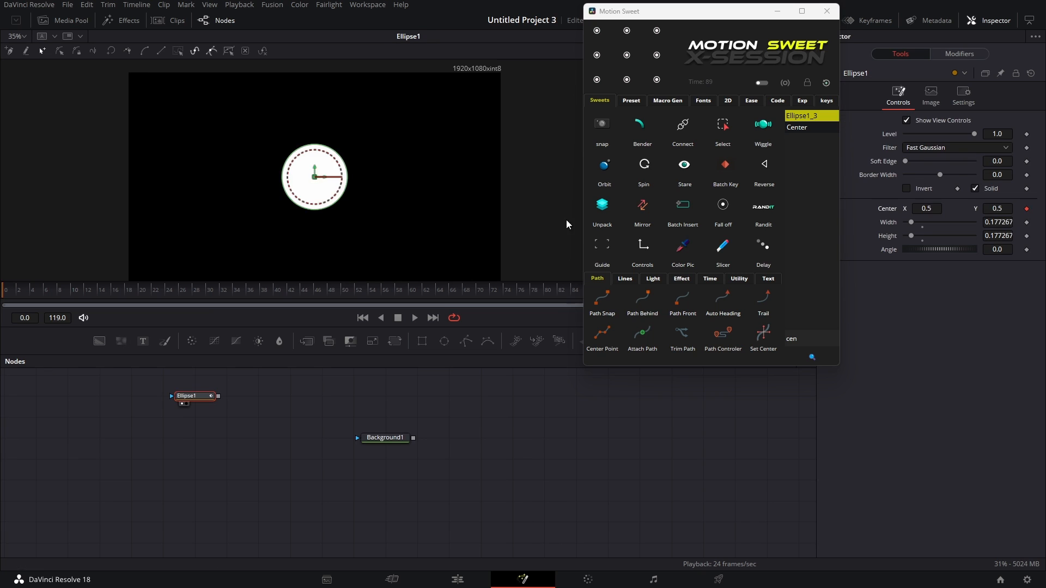
Step: Animate Ellipse1's position and size along a curved path and paste four copies of it, chained into Background1
left_click_drag(327, 176, 199, 207)
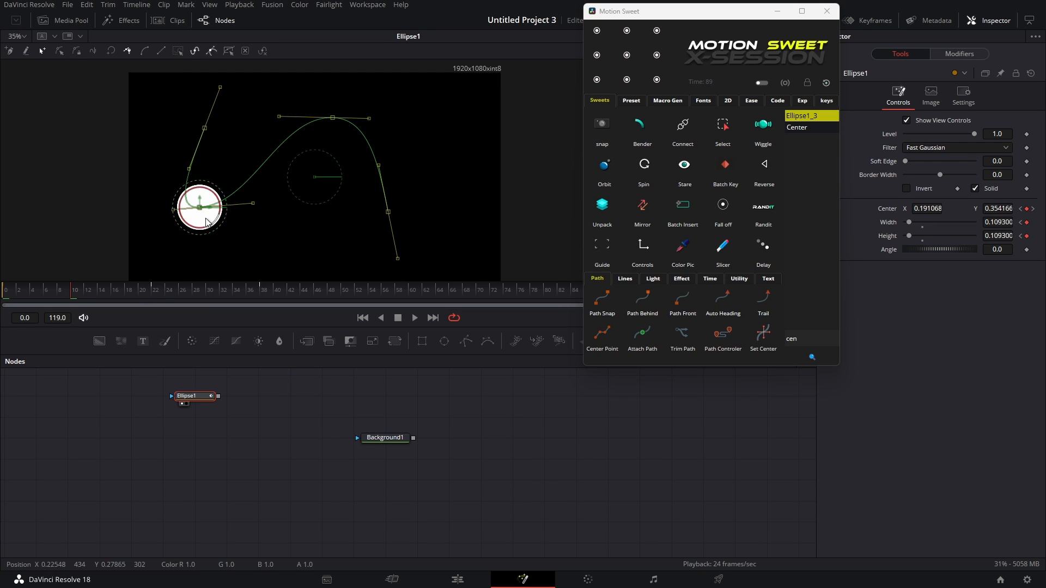
left_click(260, 417)
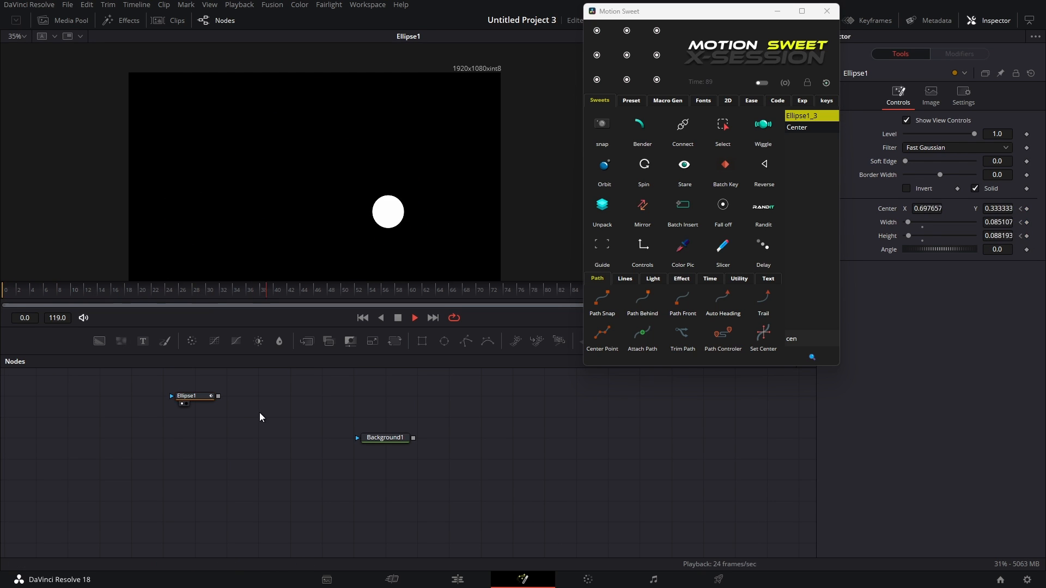
left_click(208, 403)
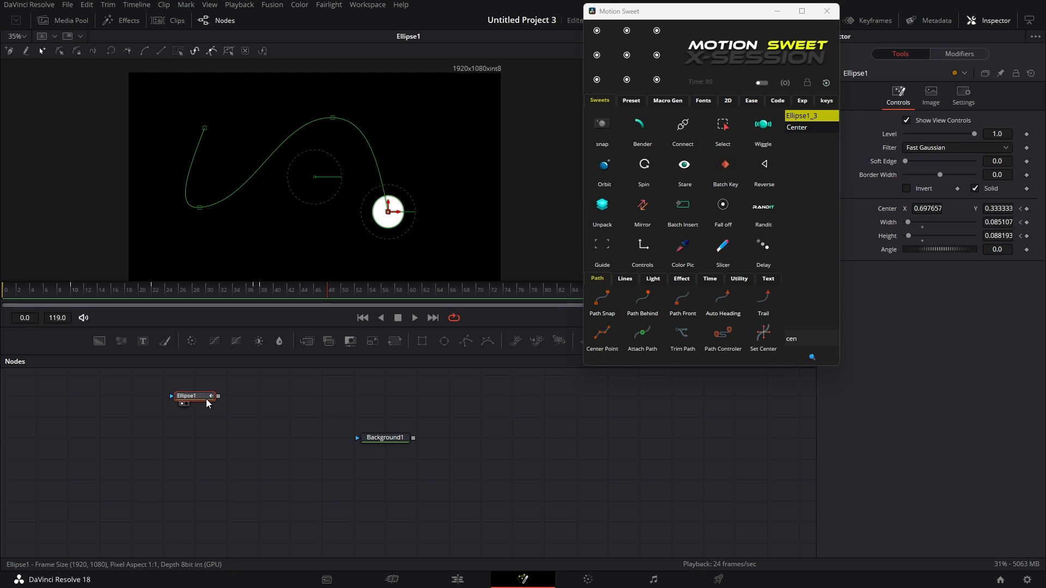
key("ctrl+v")
key("ctrl+v")
key("ctrl+v")
key("ctrl+v")
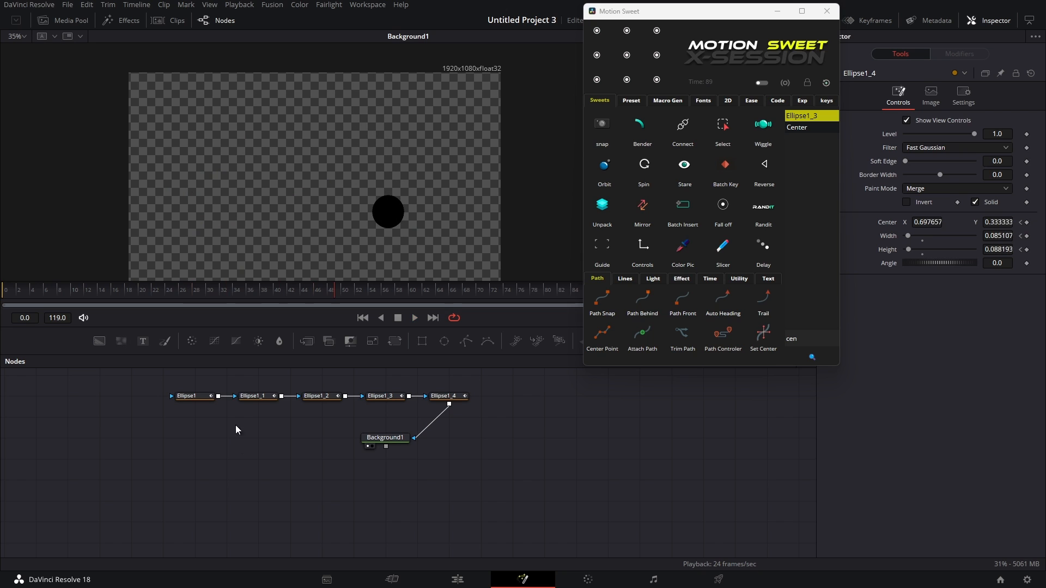
Step: Offset only the Center animation of the five Ellipse nodes with Delay, over frames 0 to 119, and play it back
left_click_drag(174, 381, 445, 417)
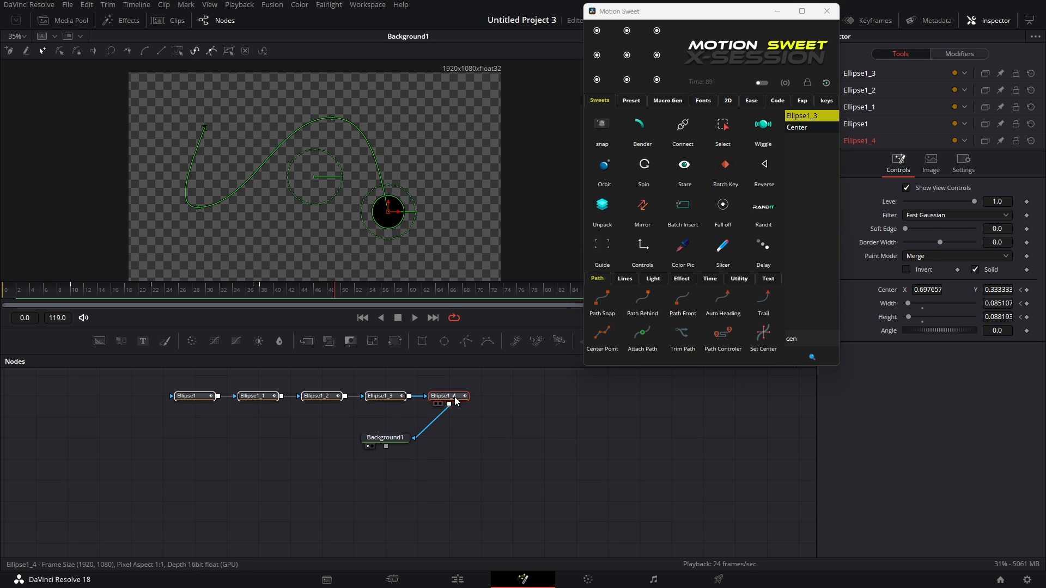
left_click(806, 130)
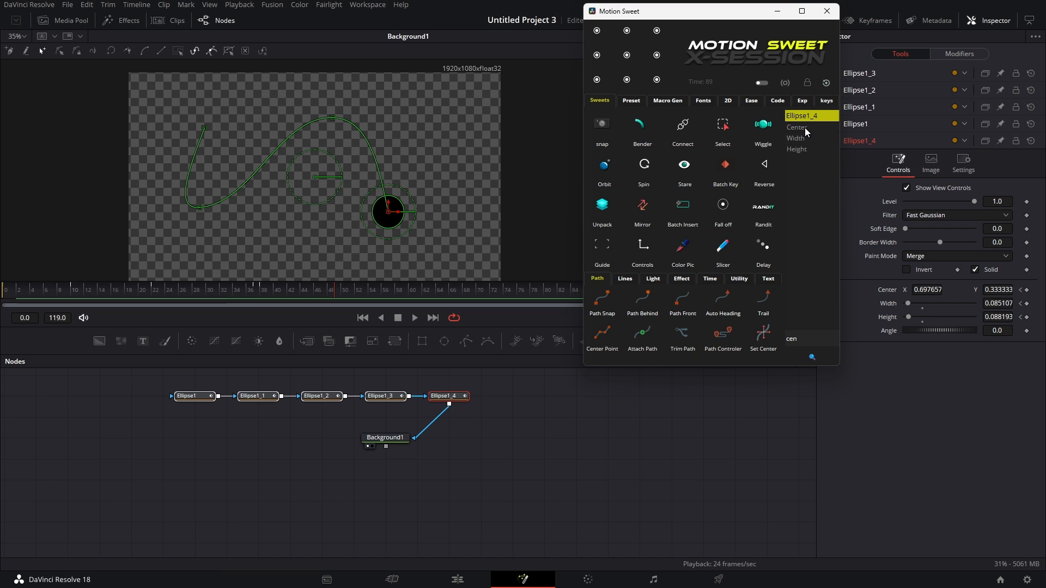
left_click(806, 127)
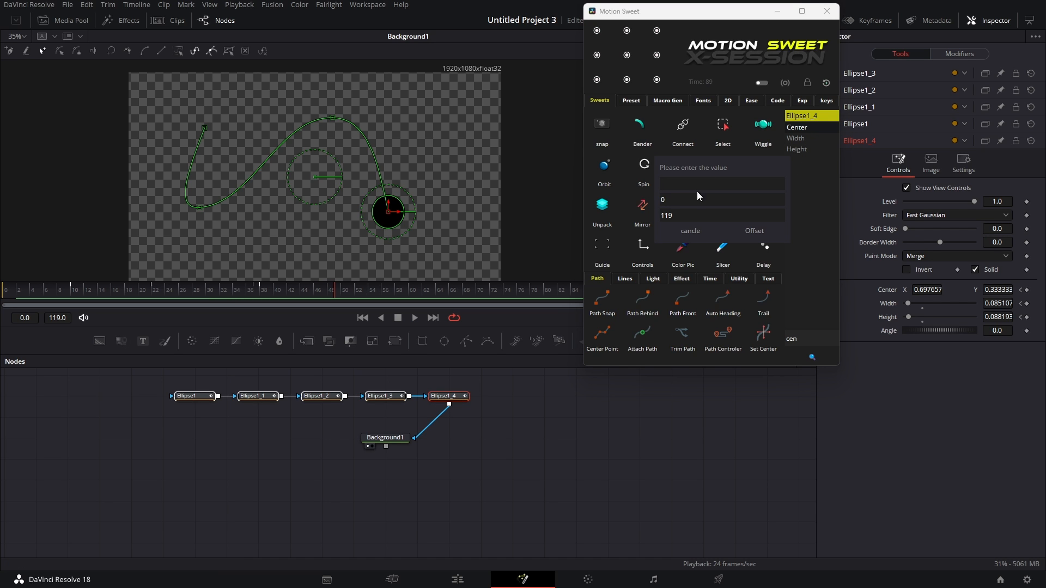
left_click(753, 232)
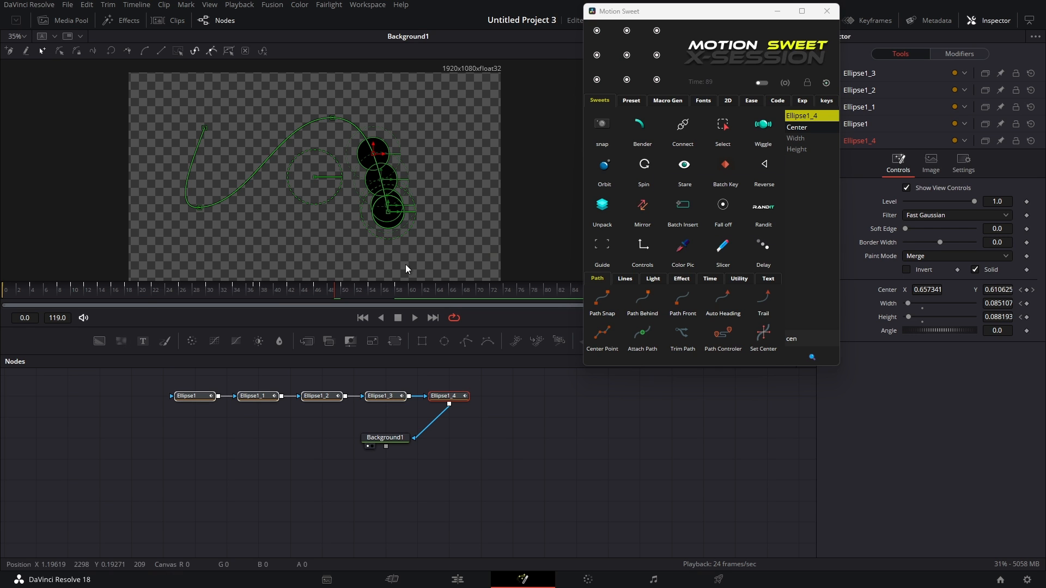
left_click(101, 290)
key("space")
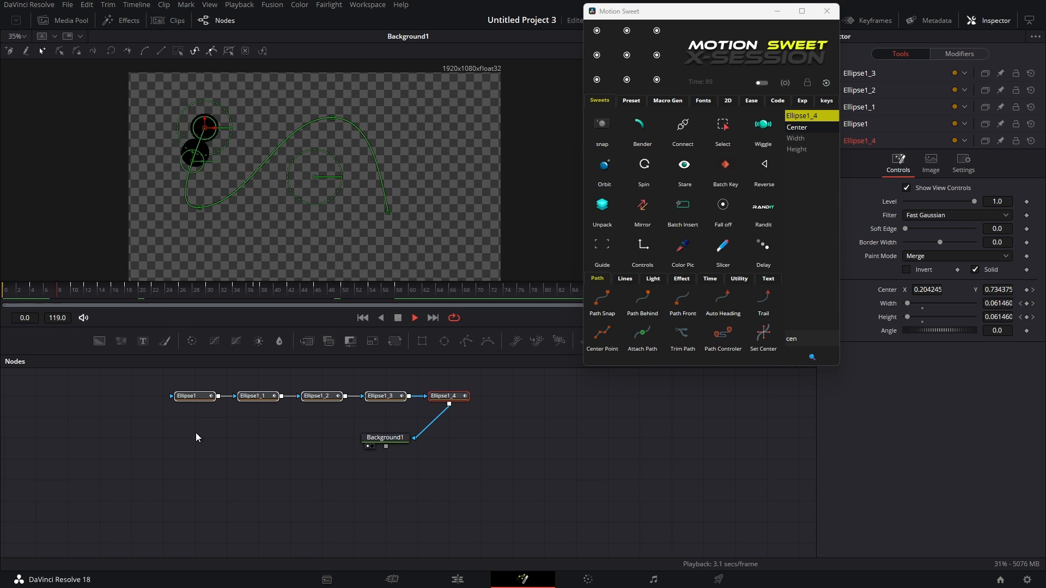
left_click(210, 433)
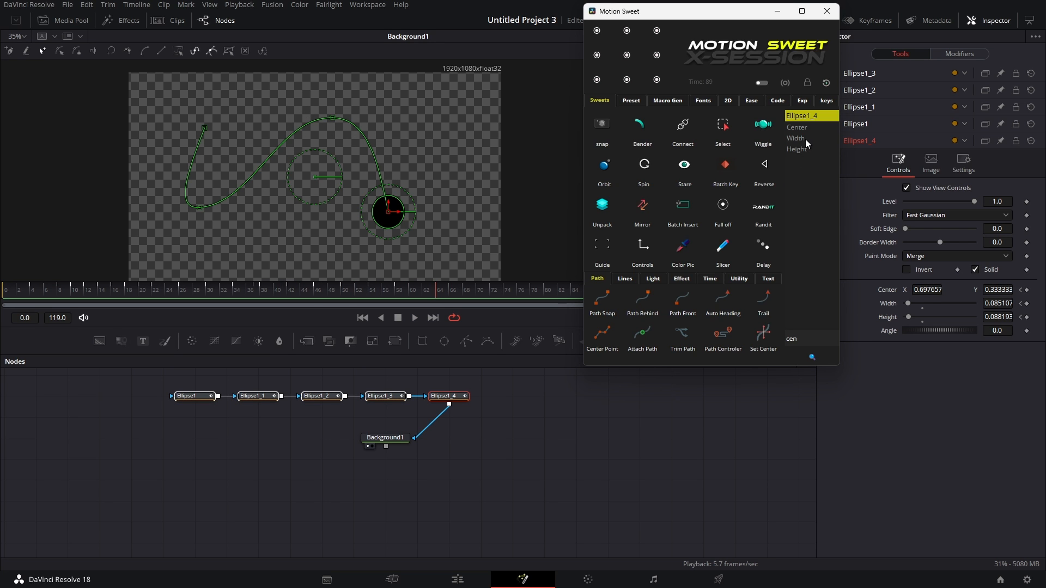
Step: Offset the Width and Height animations of the five Ellipse nodes with Delay, using 3 for Height over frames 0 to 119, and scrub back
left_click(806, 139)
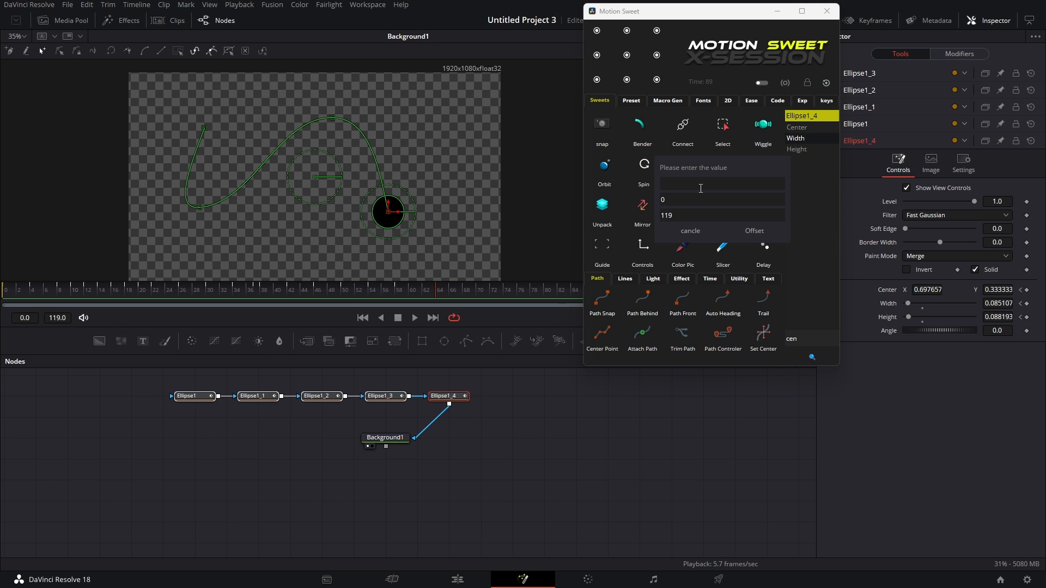
left_click(754, 231)
left_click(807, 150)
left_click(699, 185)
type("3")
left_click(753, 231)
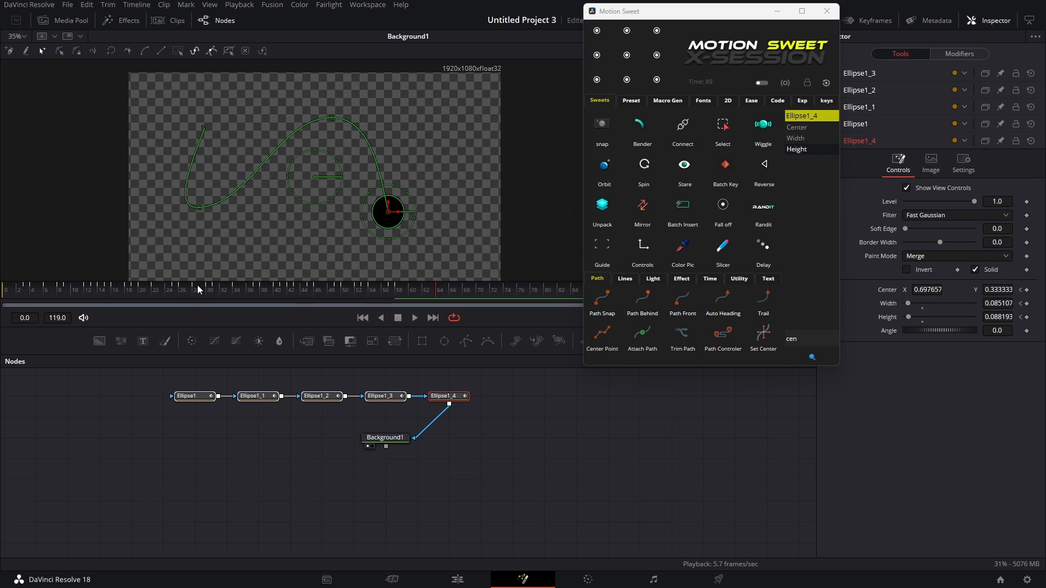
left_click(171, 290)
left_click_drag(172, 289, 11, 292)
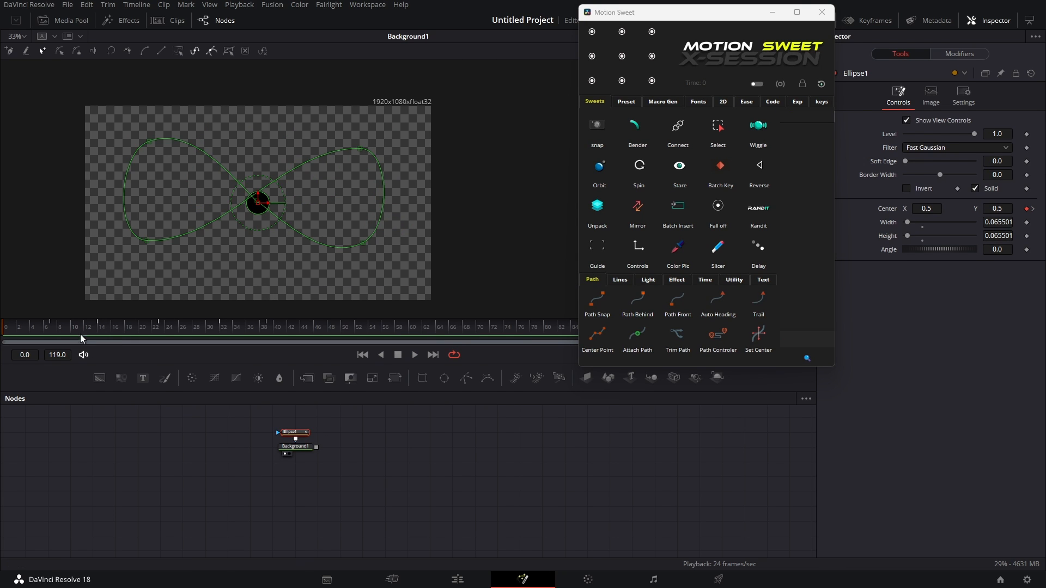
Step: Play back Ellipse1's figure-eight motion, convert its path into a polygon shape with Path Snap, and view Background2
key("space")
left_click_drag(97, 329, 1, 327)
left_click(598, 300)
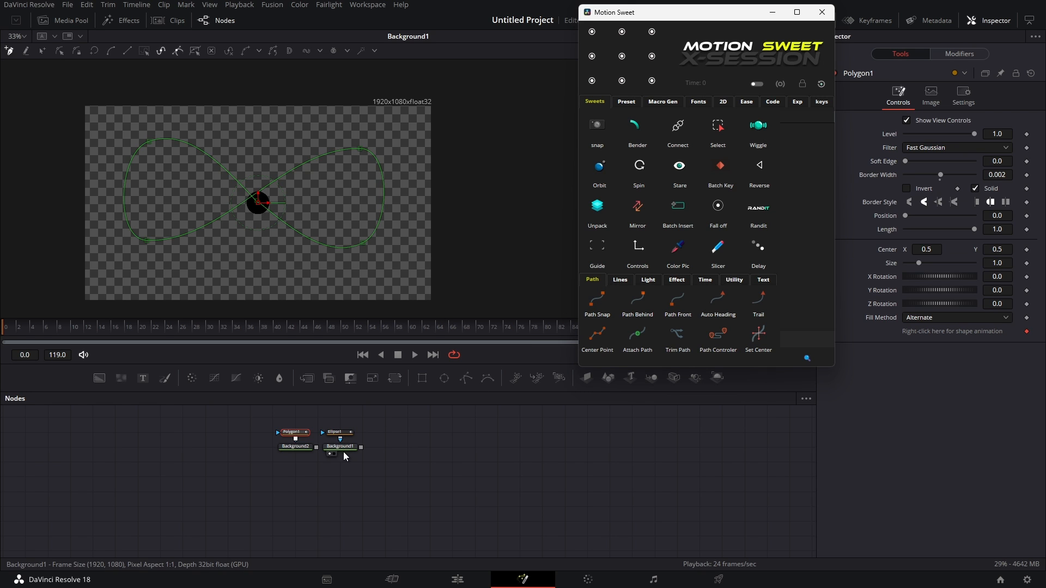
left_click(299, 447, "ctrl")
left_click_drag(299, 447, 407, 435)
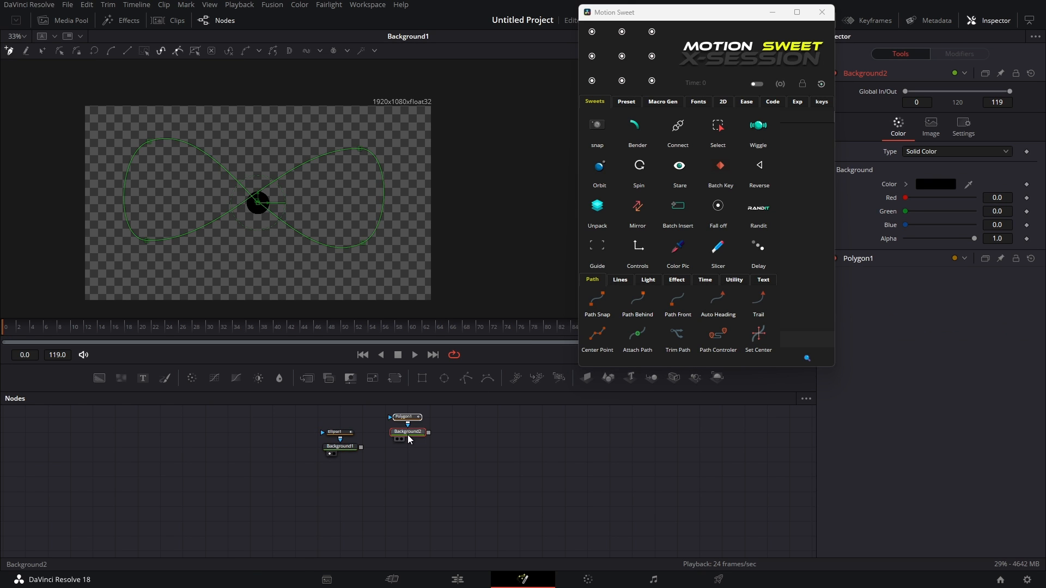
key("1")
left_click(280, 405)
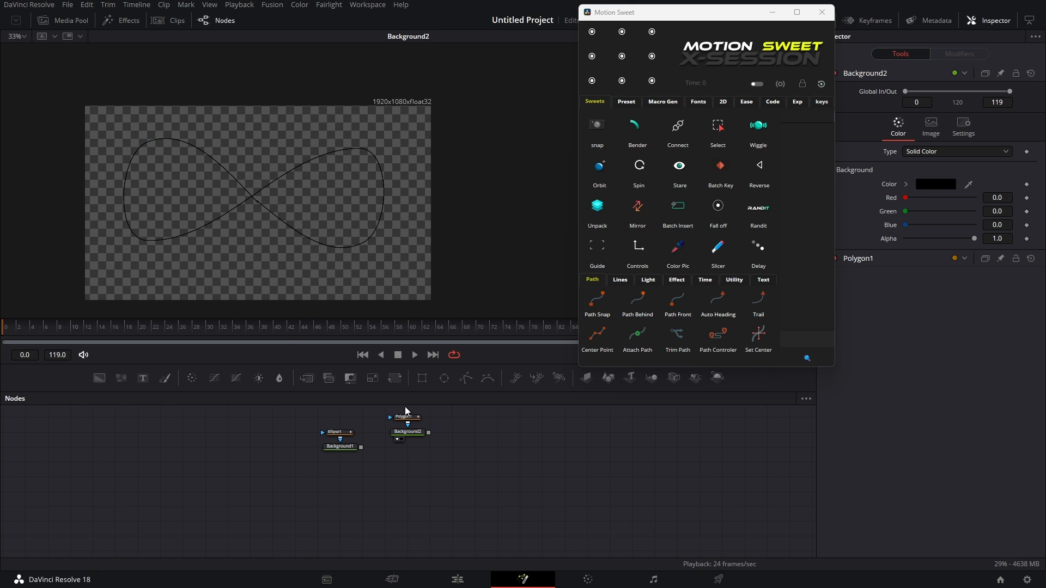
Step: Thicken Polygon1's border, merge Background2 with Background1, and play back the merged result
left_click(419, 423)
left_click_drag(997, 175, 1017, 175)
left_click_drag(428, 440, 361, 454)
key("1")
key("space")
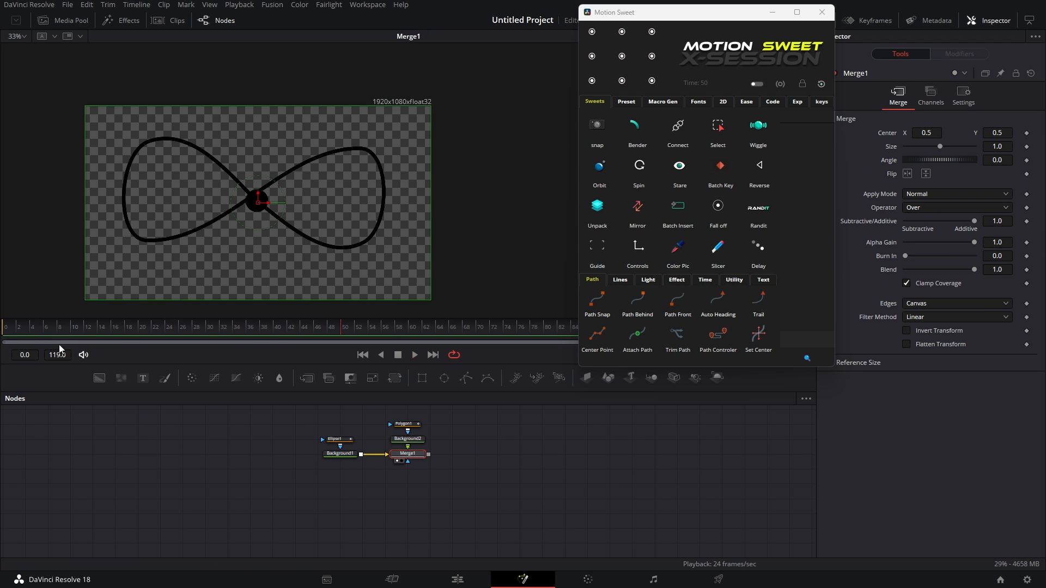
key("space")
left_click(423, 441)
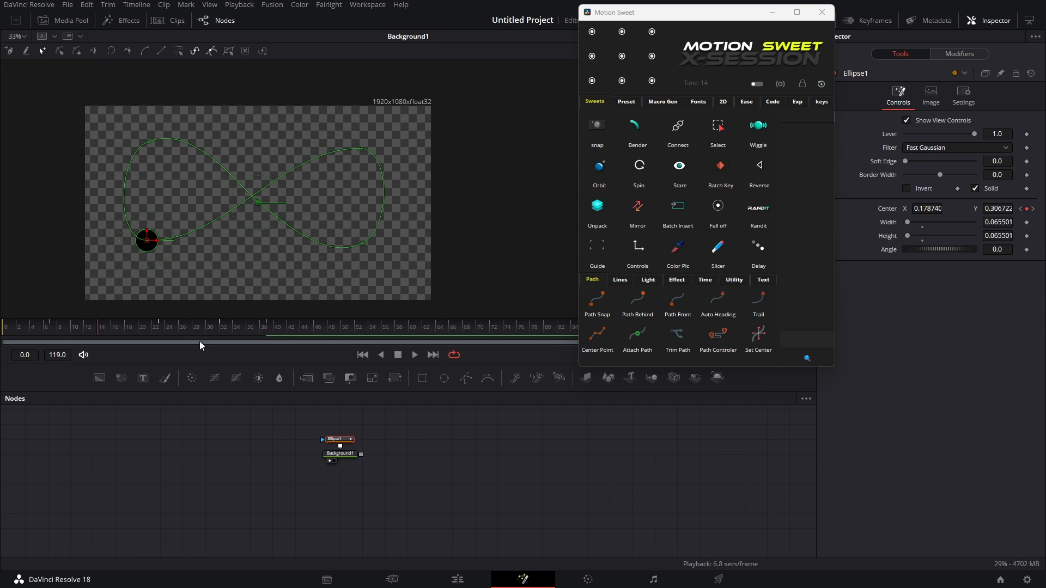
Step: Apply Path Behind to Ellipse1, detach Polygon1 from the mask chain, and merge a new Background node with Background1
left_click(643, 303)
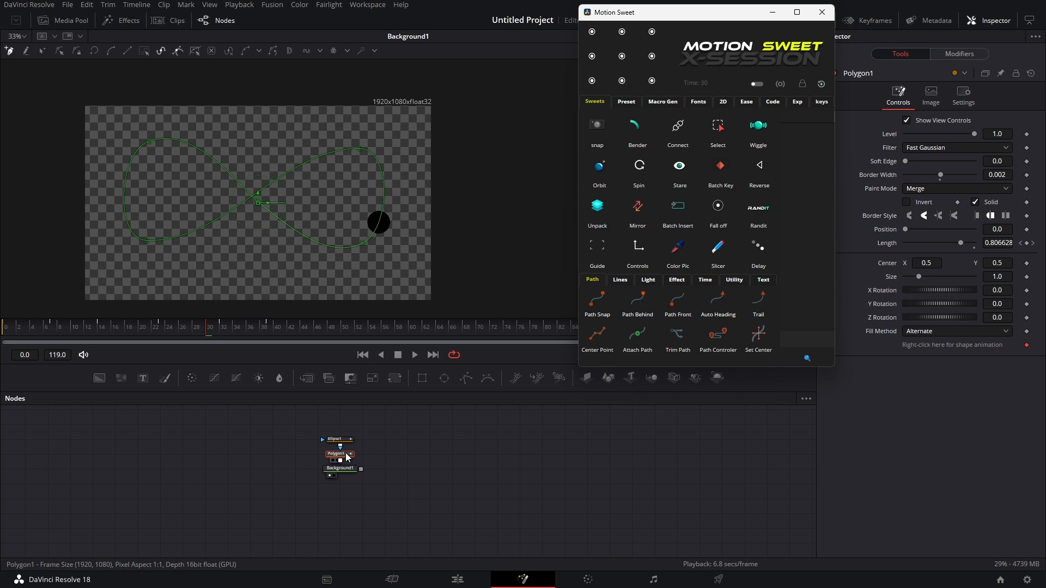
left_click_drag(351, 456, 399, 455)
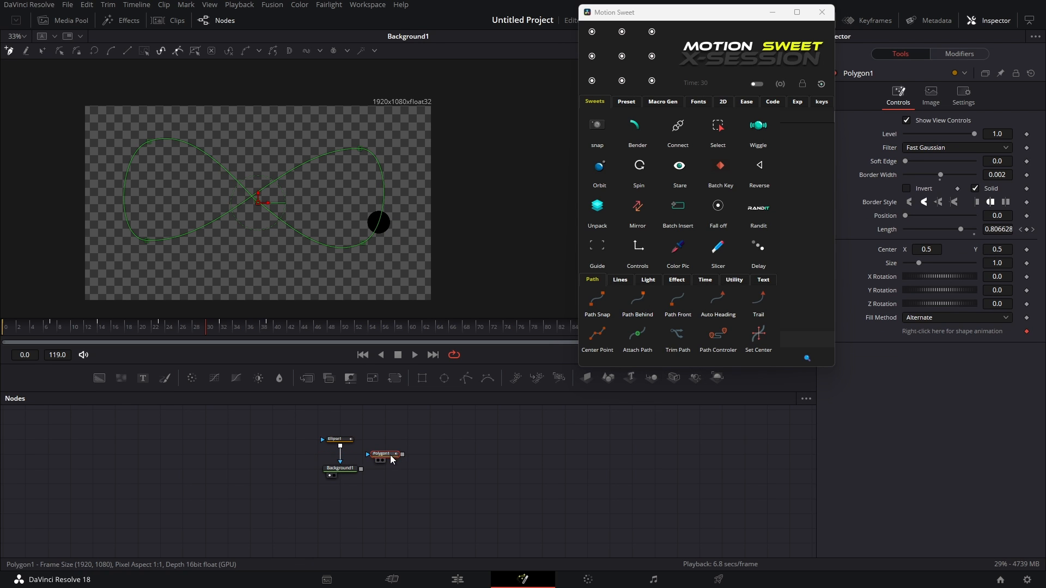
left_click_drag(106, 384, 347, 447)
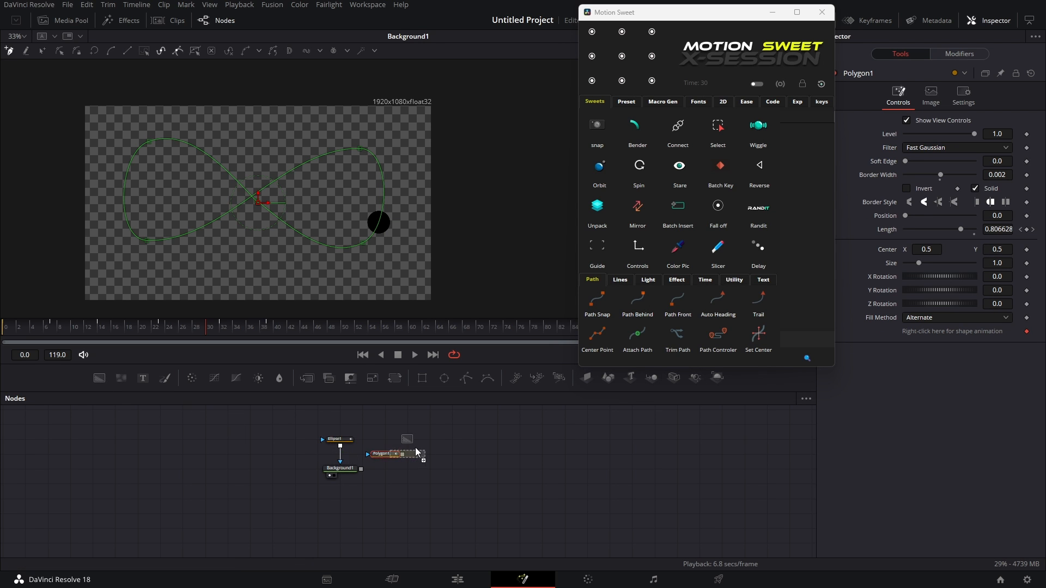
left_click_drag(416, 448, 360, 469)
Step: Set Polygon1's border width to 0.0084, mask Background2 with it, and play back Merge1 from the start
left_click(397, 425)
key("1")
left_click(34, 328)
key("space")
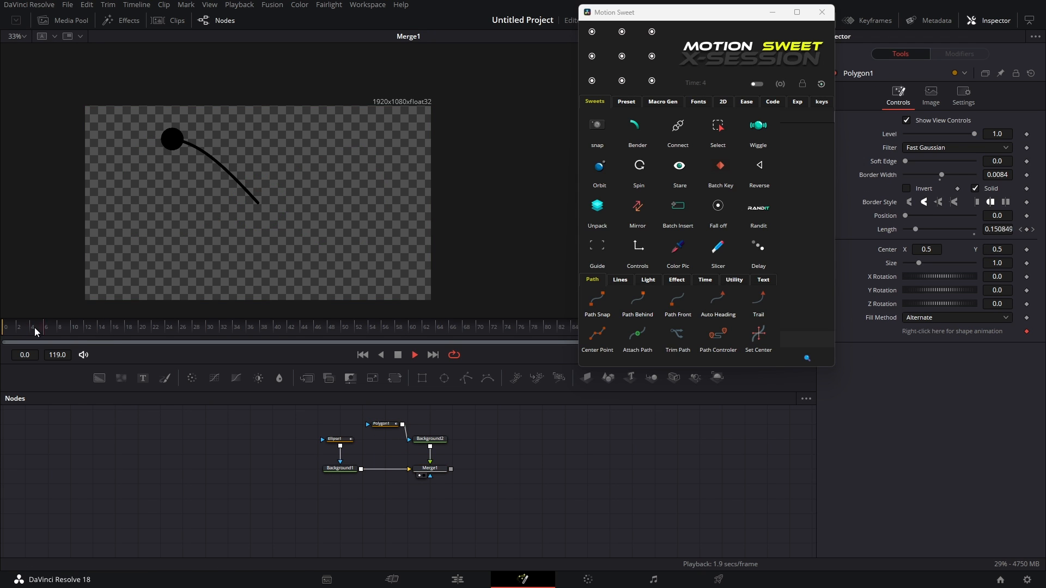
key("space")
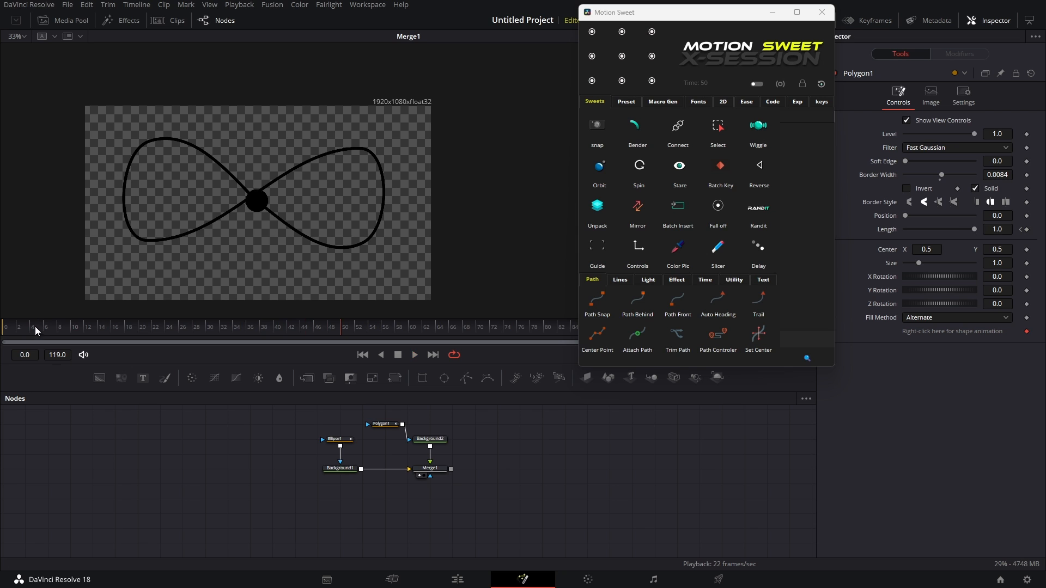
Step: Play back the Path Front animation of Polygon1 with the ellipse in Merge1 from the first frame
left_click_drag(76, 329, 1, 320)
key("space")
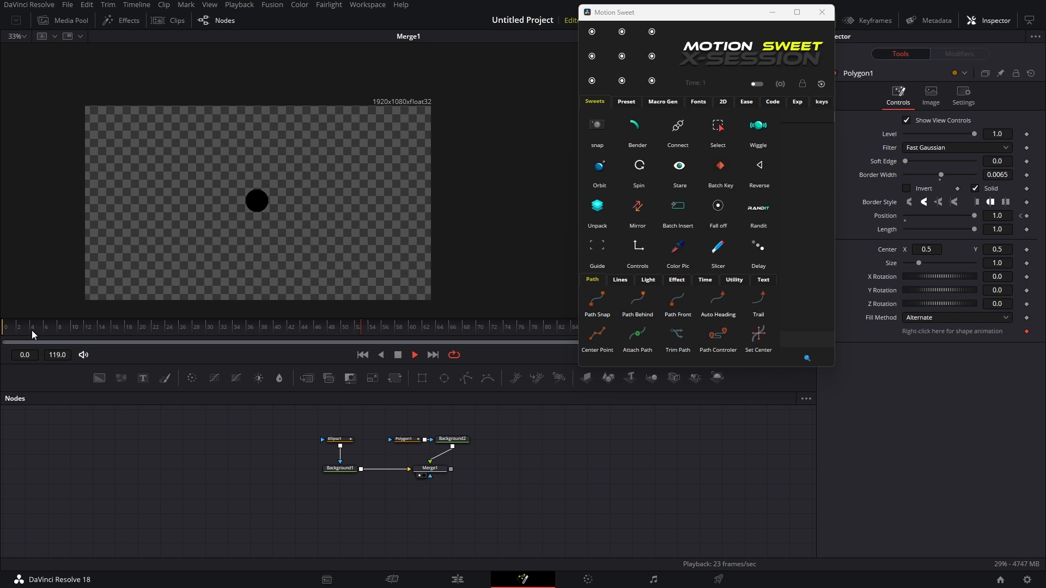
key("space")
left_click_drag(456, 443, 380, 448)
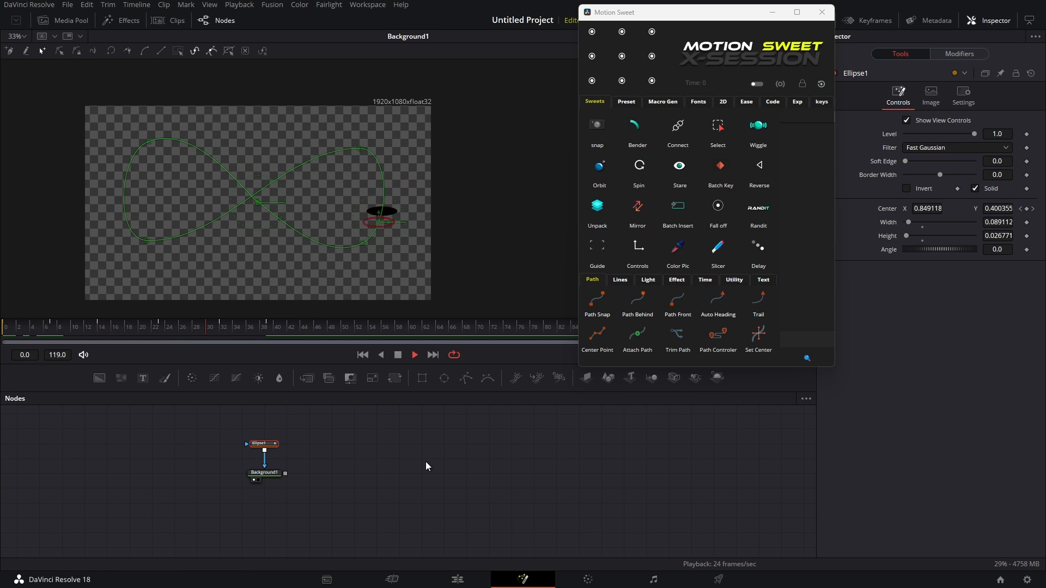
Step: Apply Auto Heading to the flattened Ellipse1 so it rotates along its path, and check it by scrubbing and playback
mouse_move(145, 326)
left_mouse_down()
mouse_move(114, 328)
mouse_move(165, 327)
left_mouse_up()
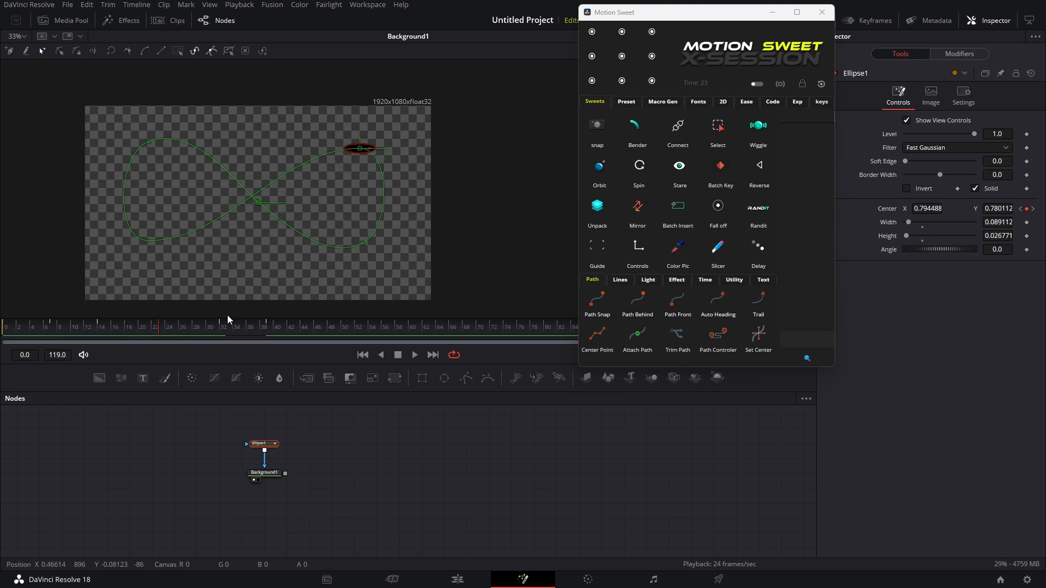
left_click(718, 303)
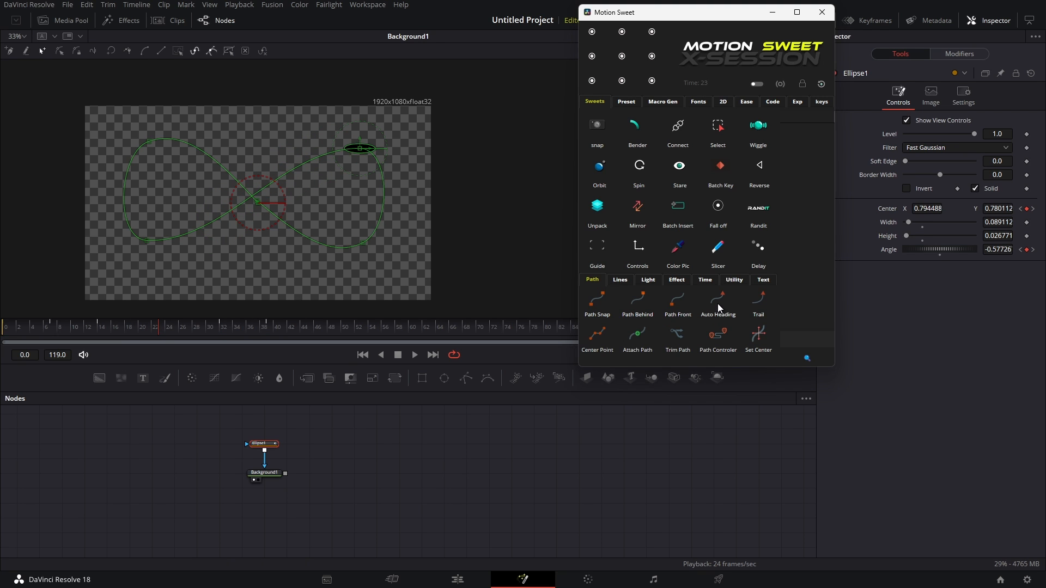
key("space")
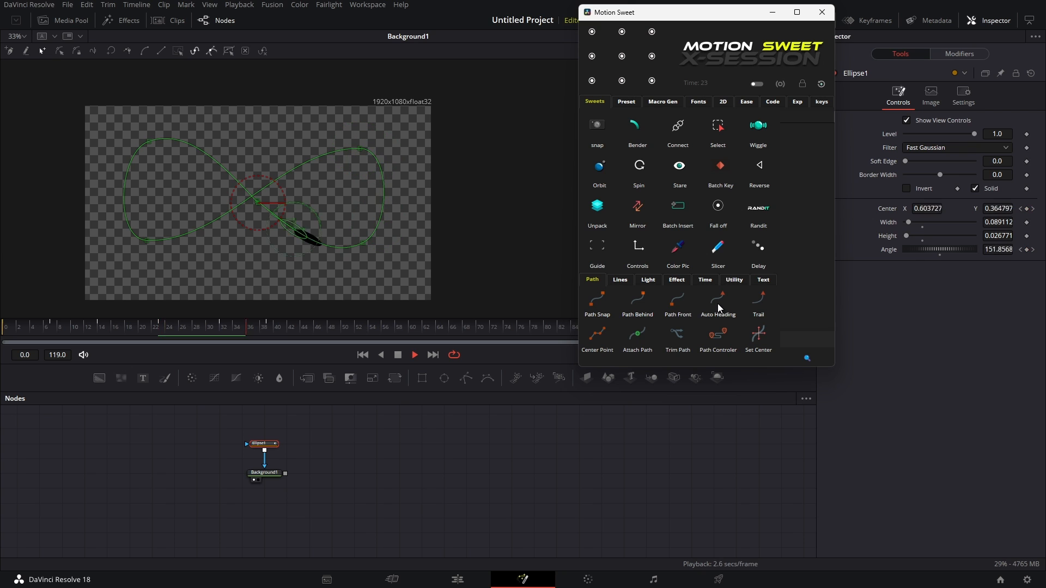
left_click_drag(204, 331, 167, 323)
key("space")
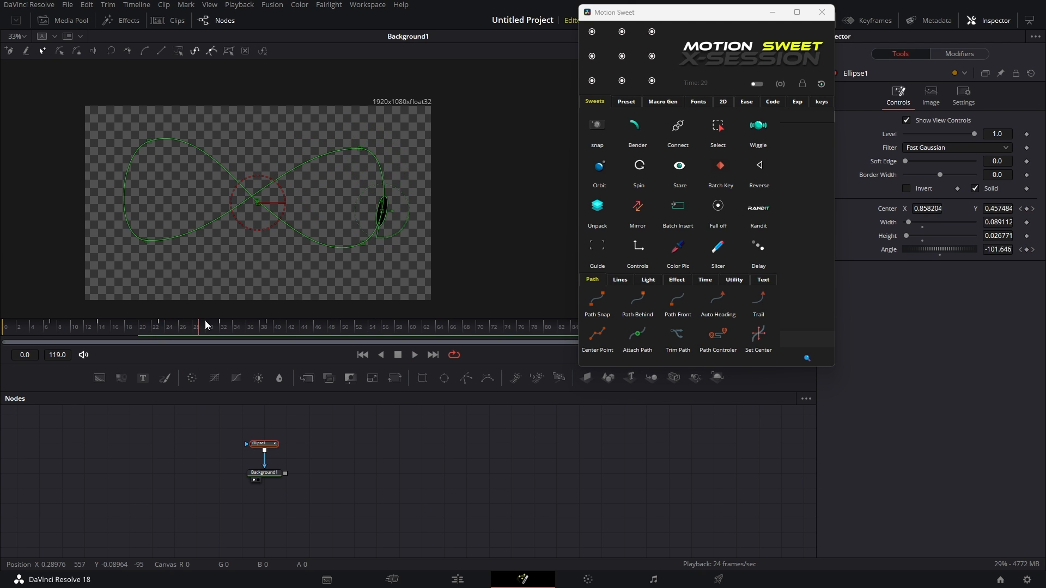
left_click(14, 328)
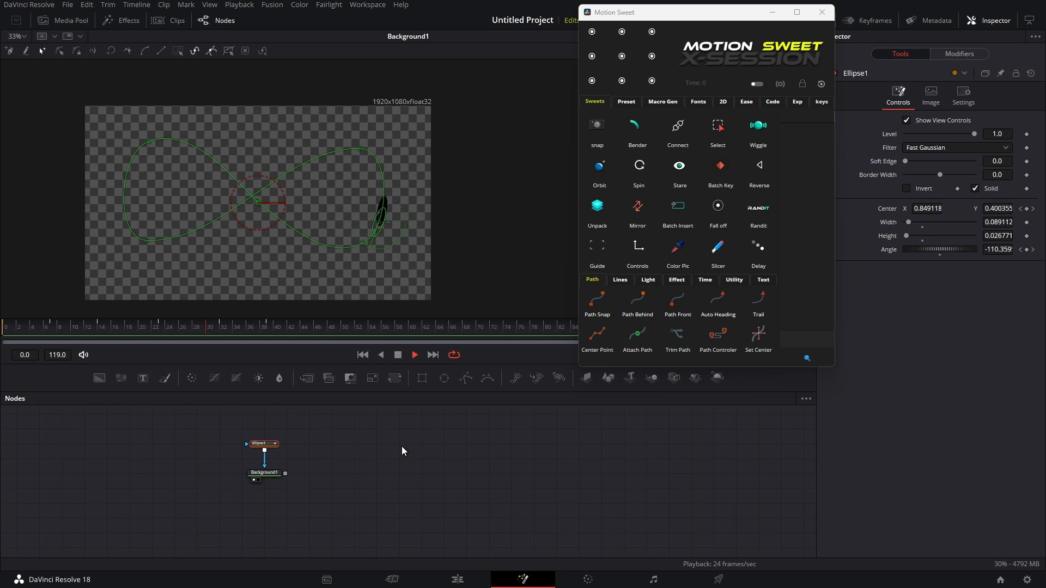
key("space")
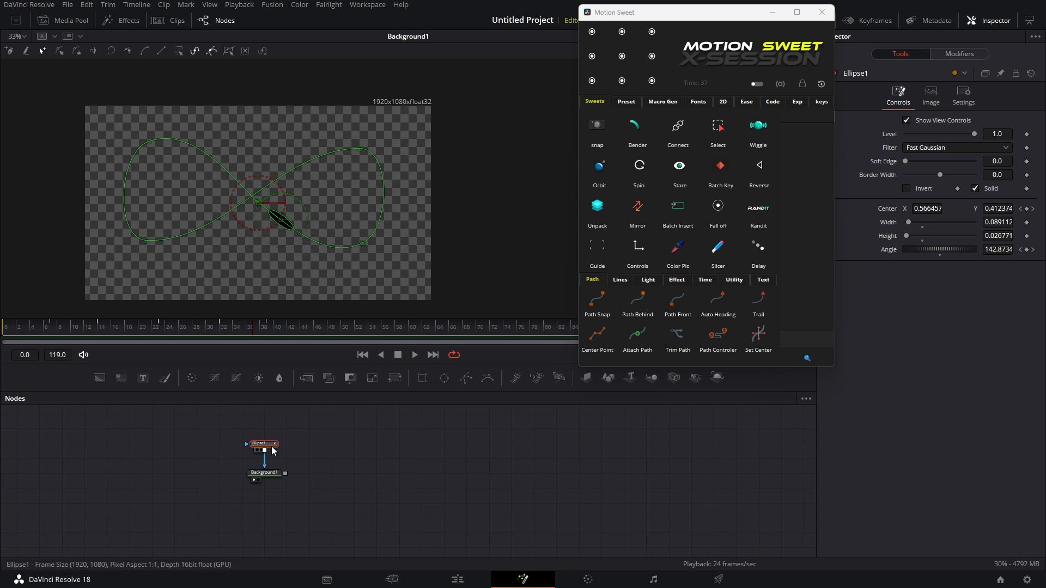
Step: Add a Trail to the ellipse animation from frame 0 and replay Merge1 from the start
left_click_drag(266, 329, 2, 326)
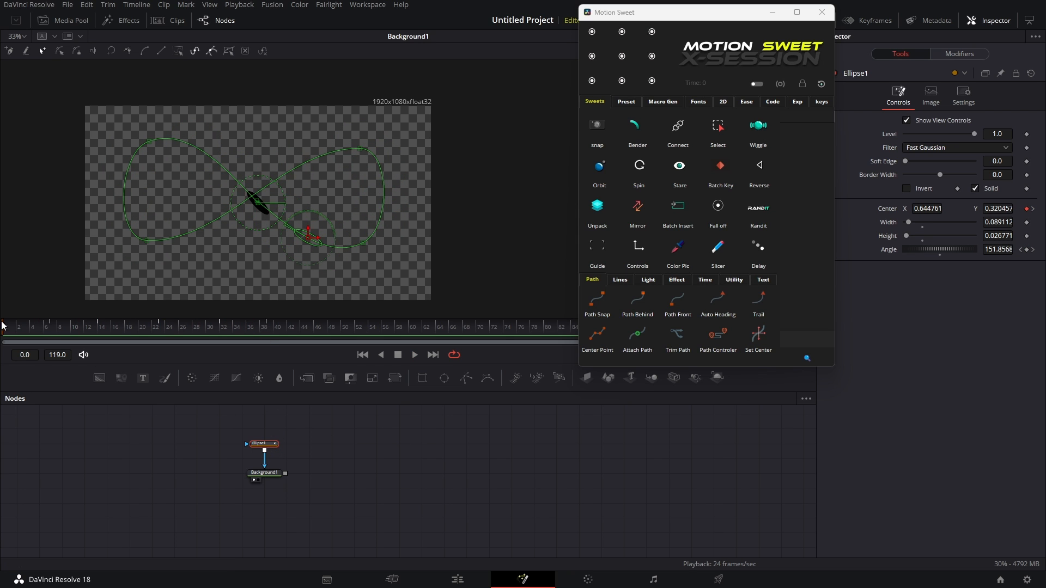
left_click(761, 304)
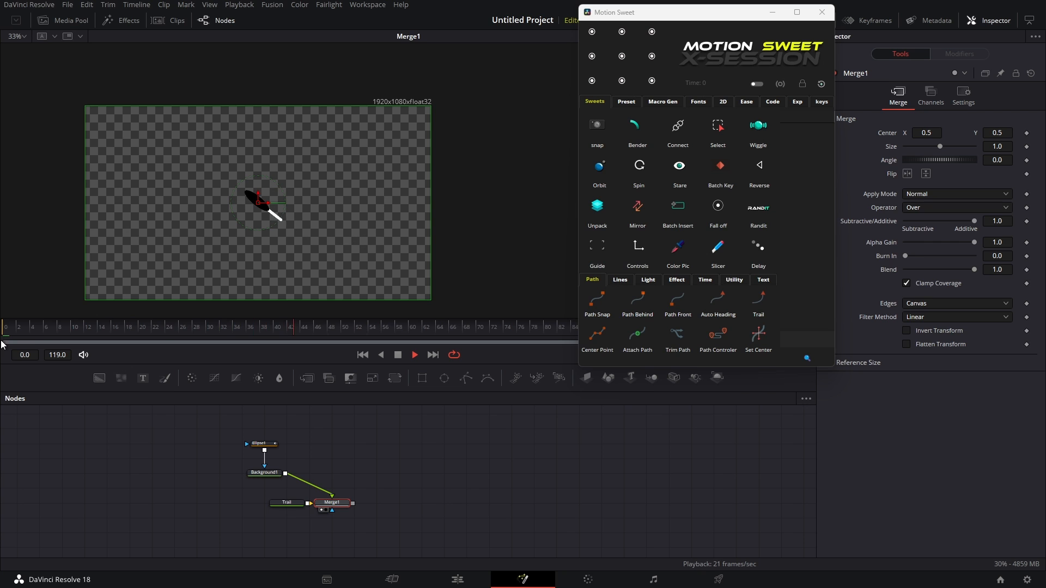
left_click(2, 329)
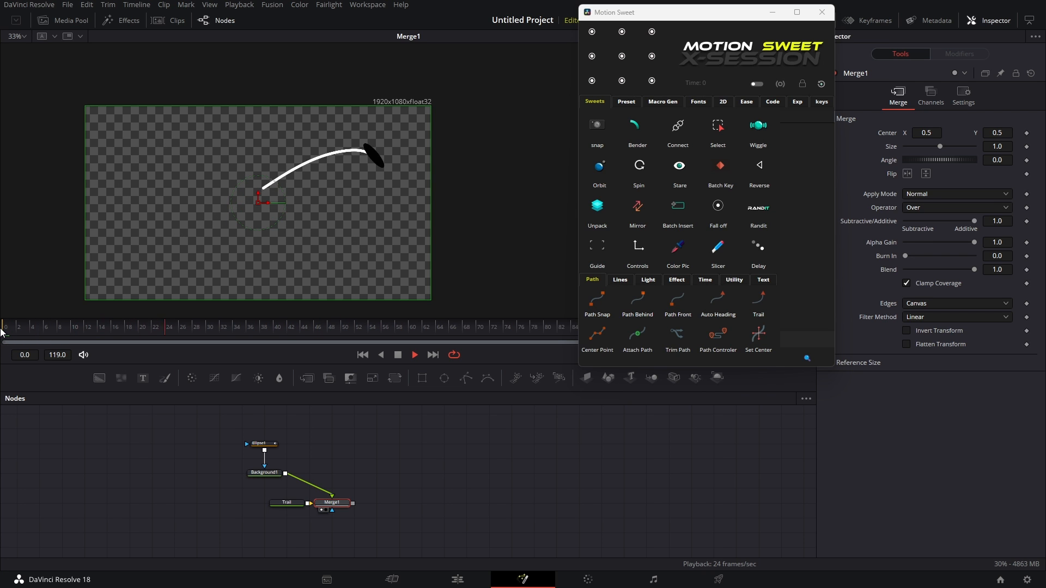
left_click(2, 331)
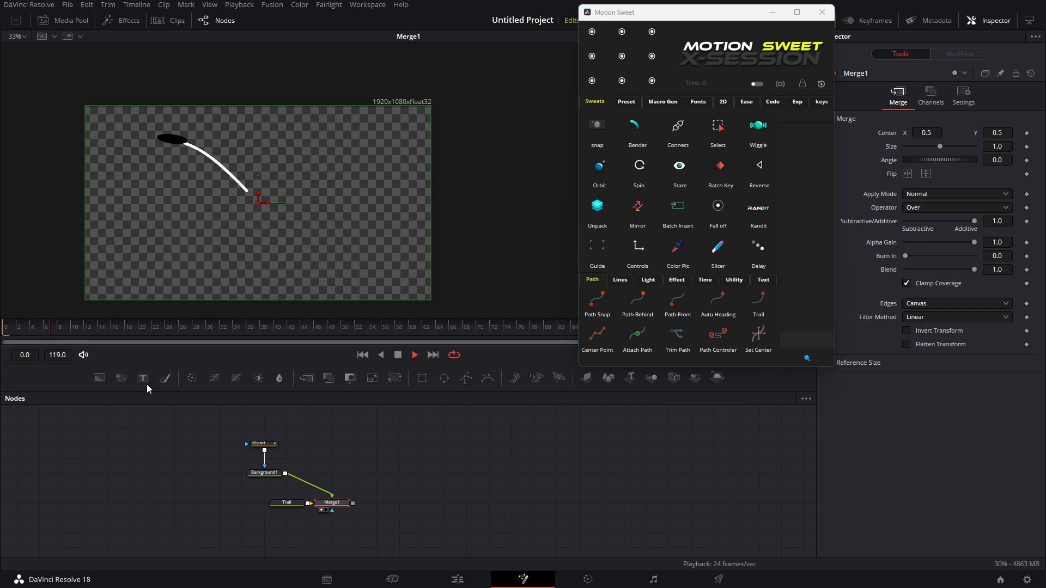
key("space")
Step: Colour the Trail orange-yellow with hue 0.12 and full saturation, and set its length to 0.756
left_click(292, 504)
left_click(906, 243)
mouse_move(981, 257)
left_mouse_down()
mouse_move(1003, 238)
mouse_move(994, 251)
left_mouse_up()
left_click(1000, 261)
left_click(979, 258)
key("space")
left_click_drag(905, 201, 945, 217)
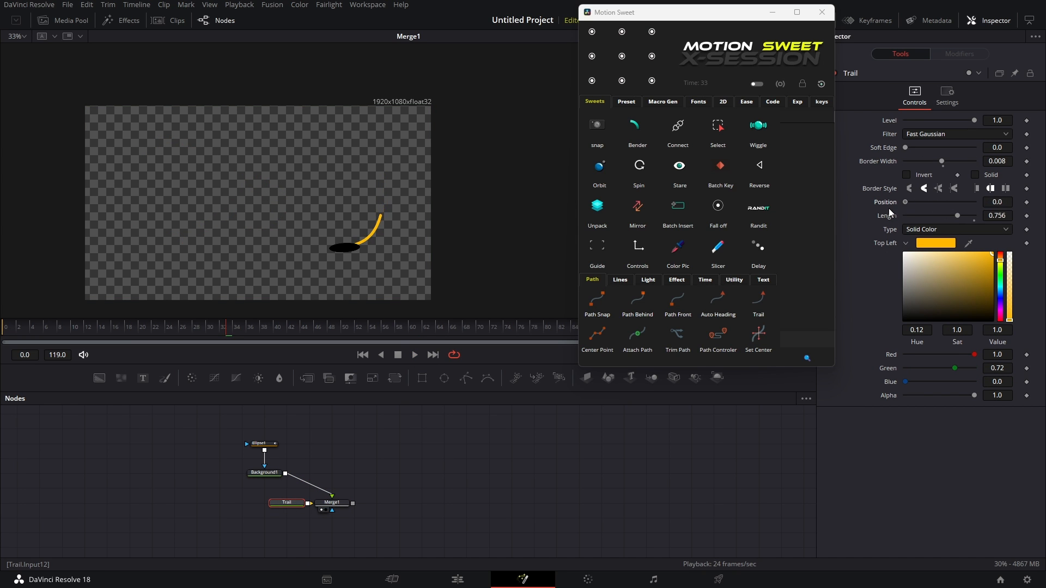
key("Delete")
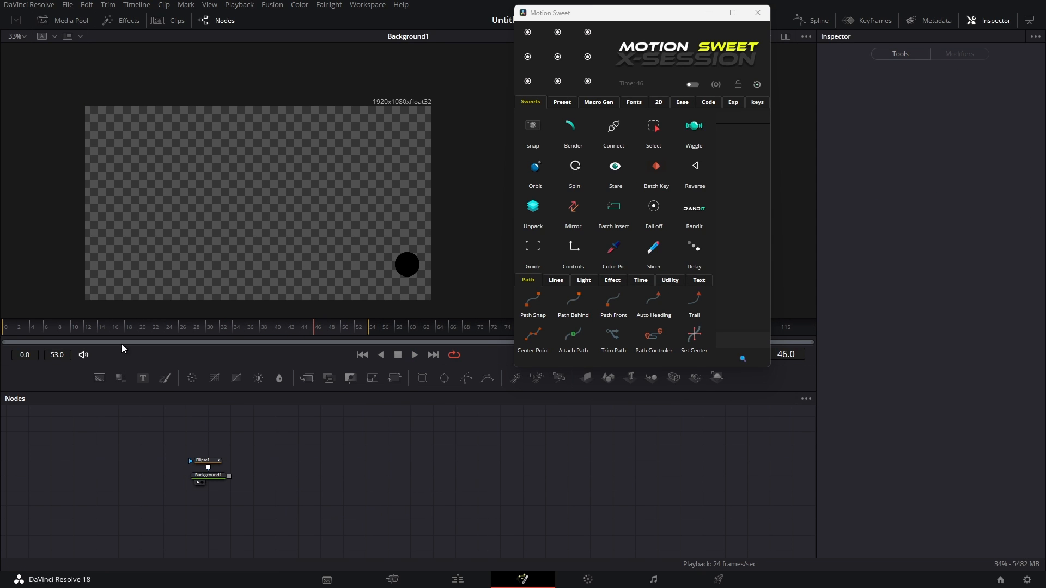
Step: Scrub and play back the animation of the ellipse-masked Background1 from frame 0
left_click_drag(114, 319, 90, 324)
left_click_drag(71, 331, 2, 331)
key("space")
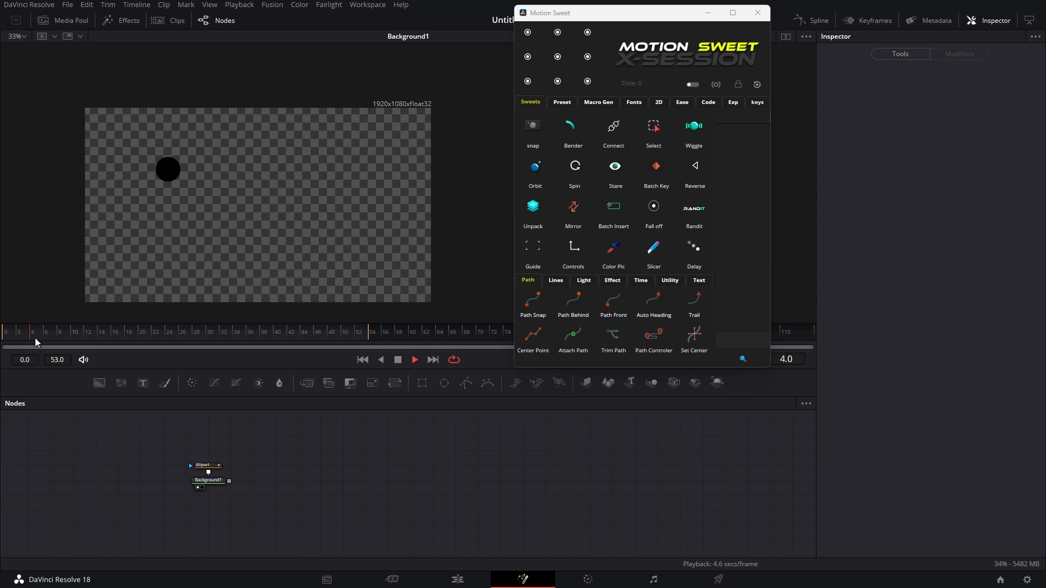
key("space")
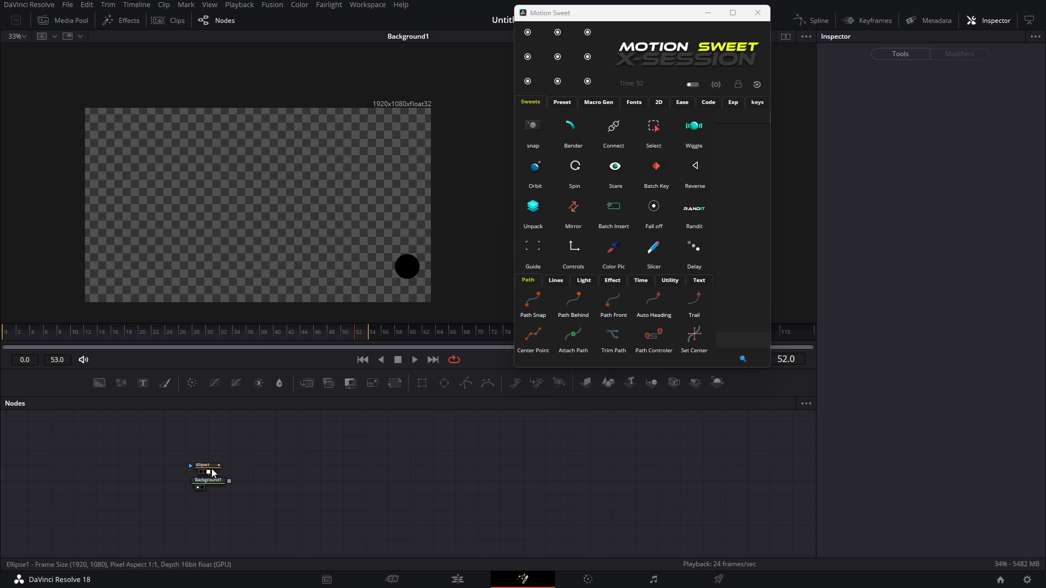
Step: Add a Left_Middle anchor transform after Background1, apply Trail to it, and select the resulting Merge1
left_click_drag(228, 459, 196, 462)
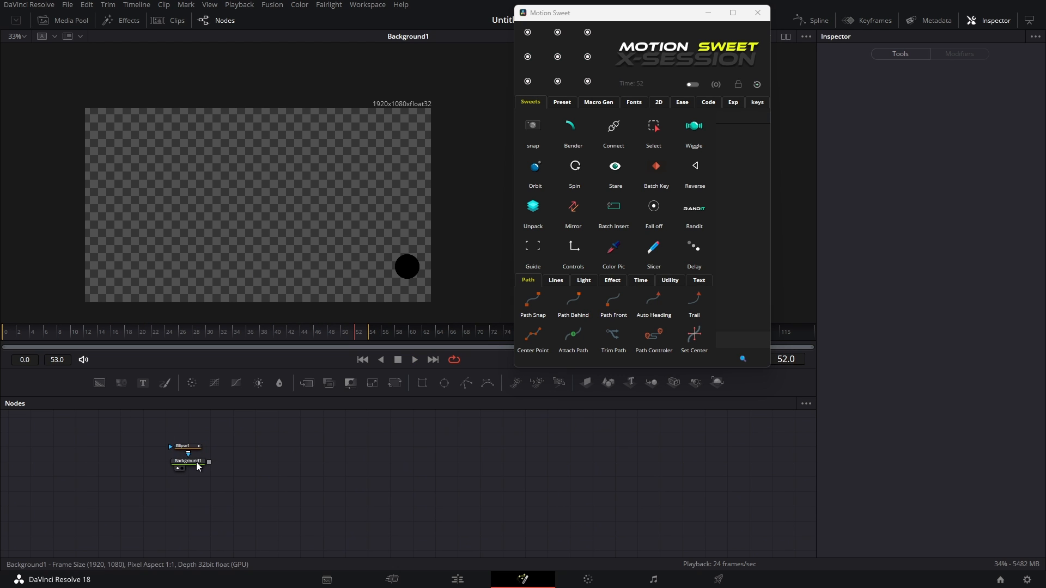
left_click(527, 57)
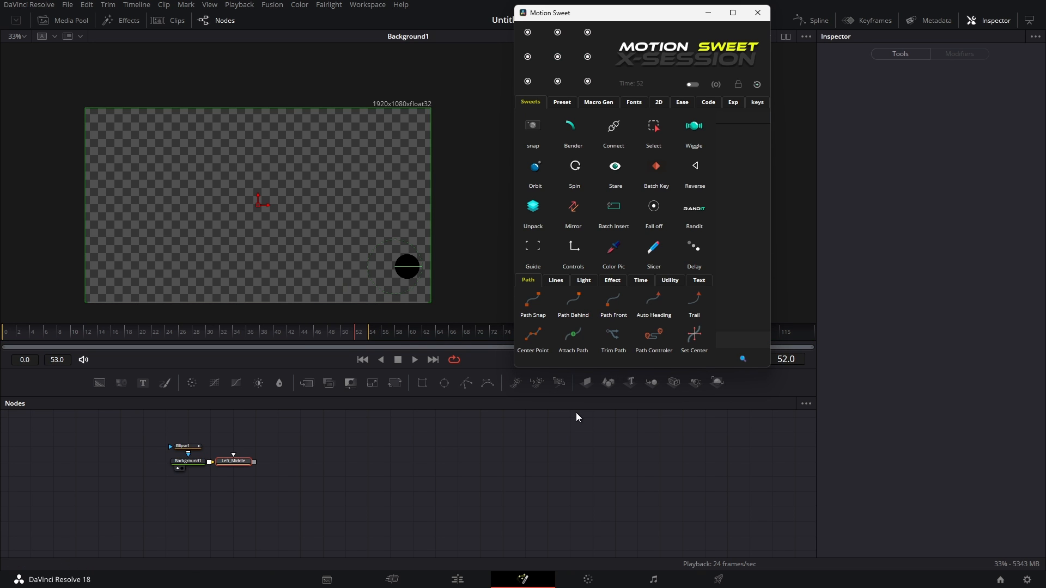
left_click(694, 301)
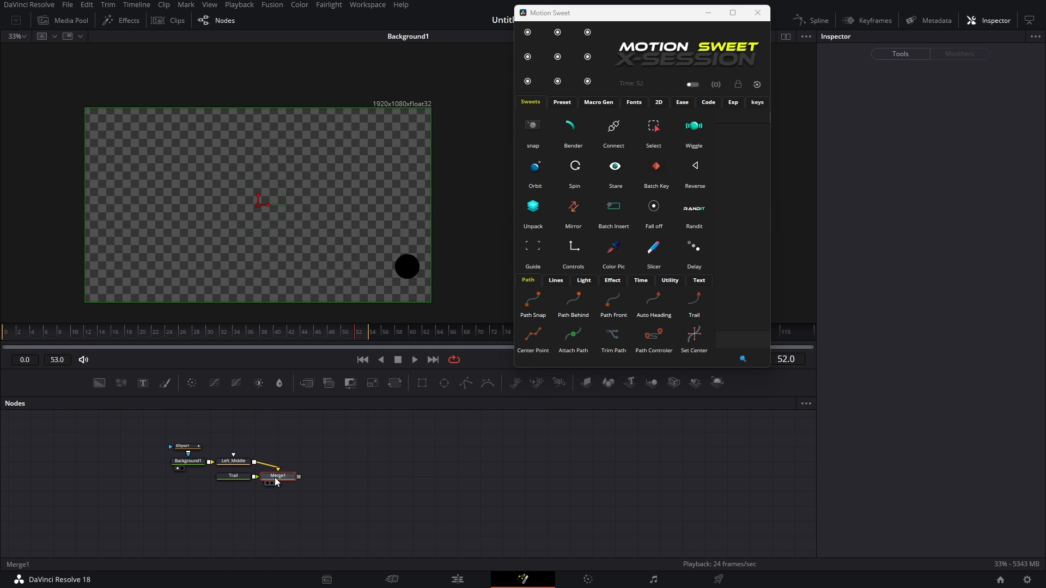
left_click(275, 481)
Step: Play and scrub the Merge1 animation to examine how the trail follows the circle's left-middle anchor
left_click_drag(54, 331, 4, 335)
key("space")
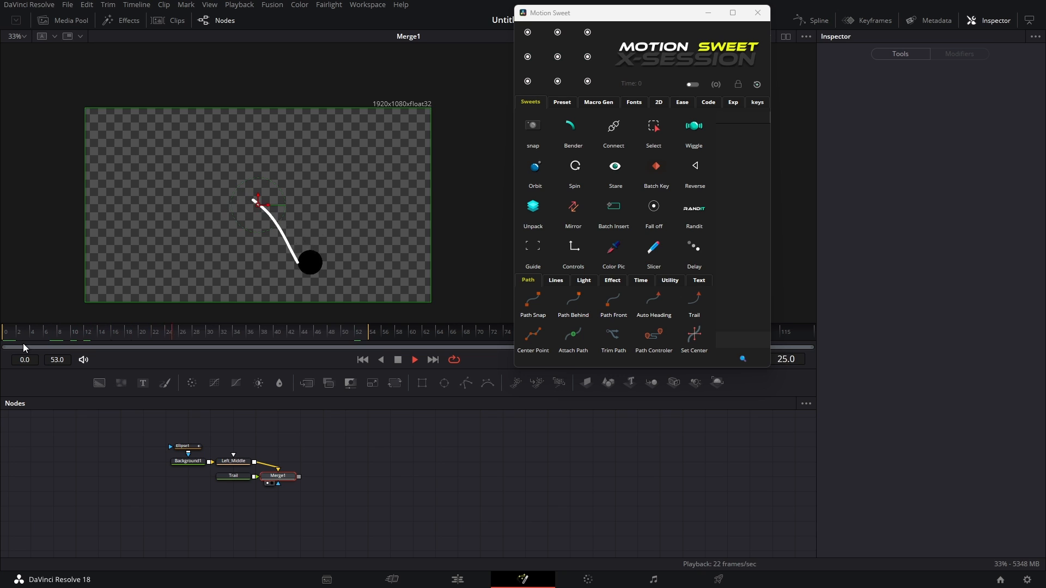
key("space")
left_click(192, 332)
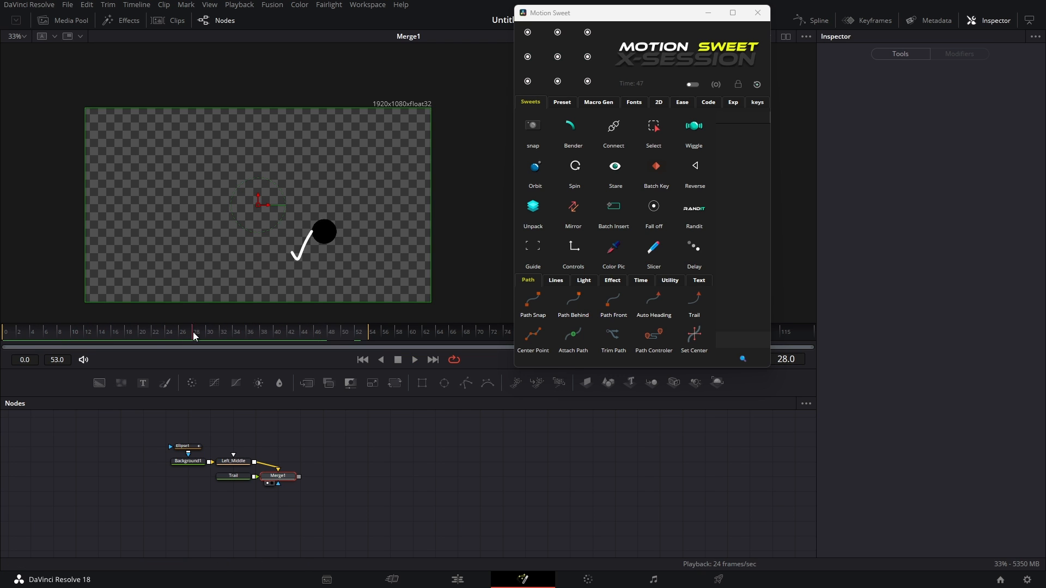
left_click_drag(192, 332, 26, 334)
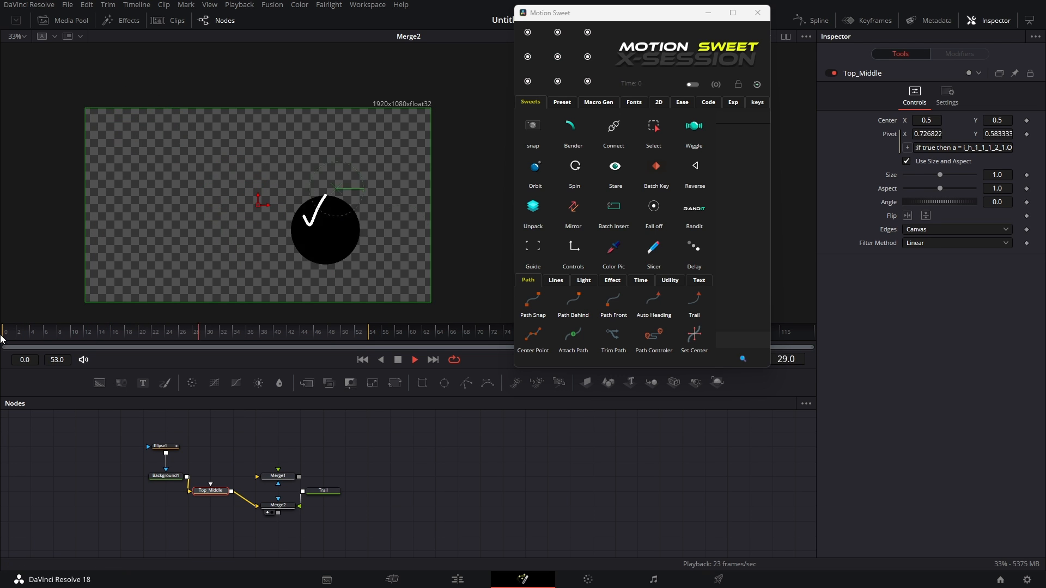
Step: Play the Merge2 animation from frame 0 to examine how the trail follows the circle's top-middle anchor
left_click(3, 339)
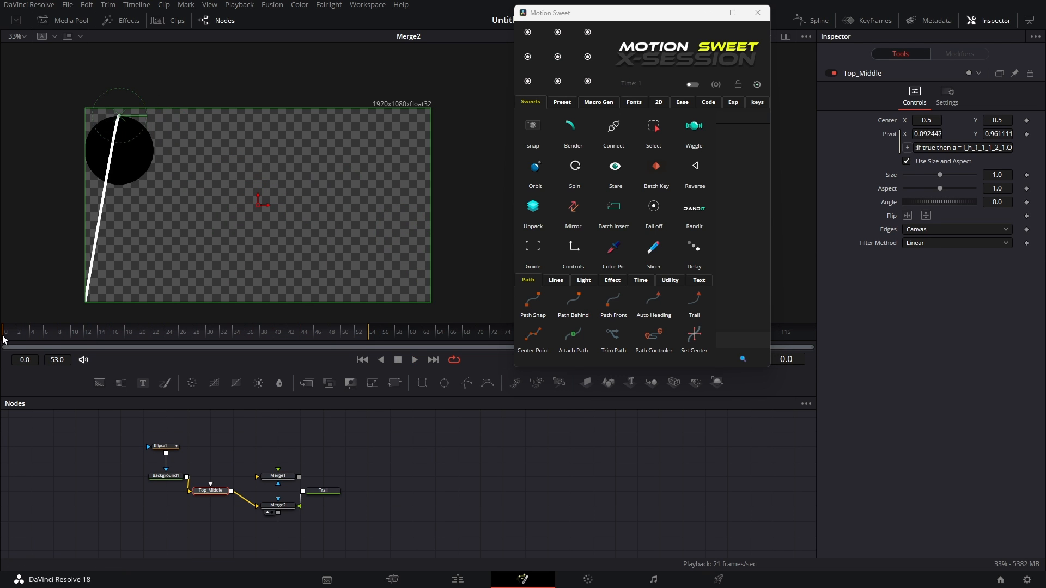
left_click(415, 360)
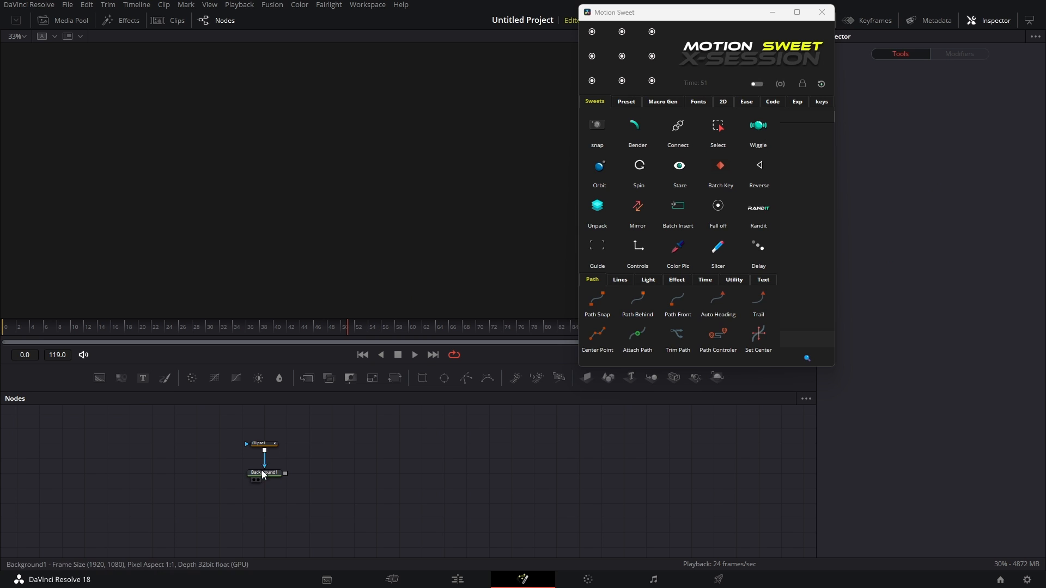
Step: Show Background1 in the viewer and apply the Motion Sweet Trail tool to its Ellipse1 mask
left_click(263, 473)
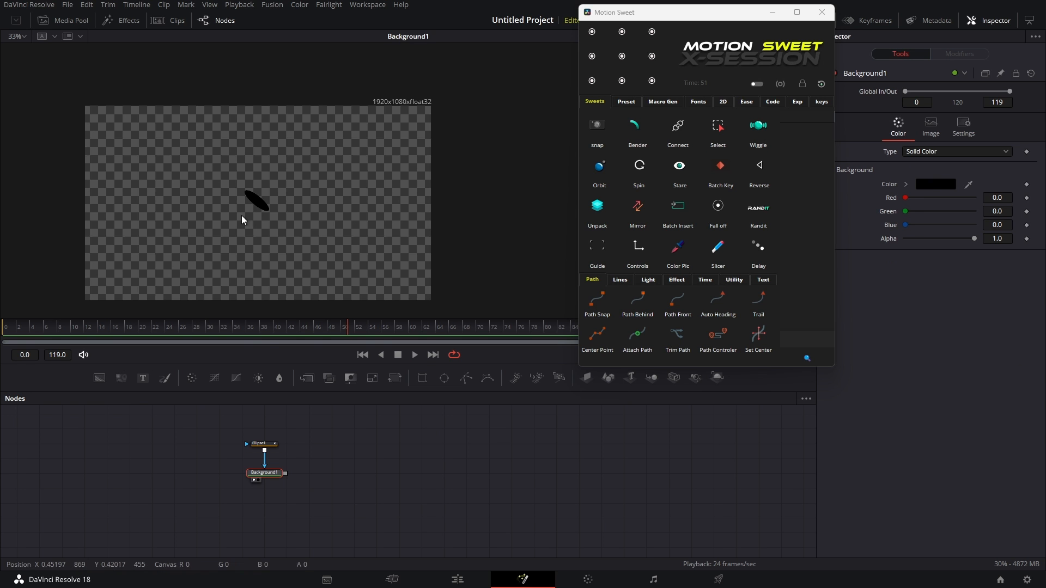
left_click(273, 448)
left_click(761, 298)
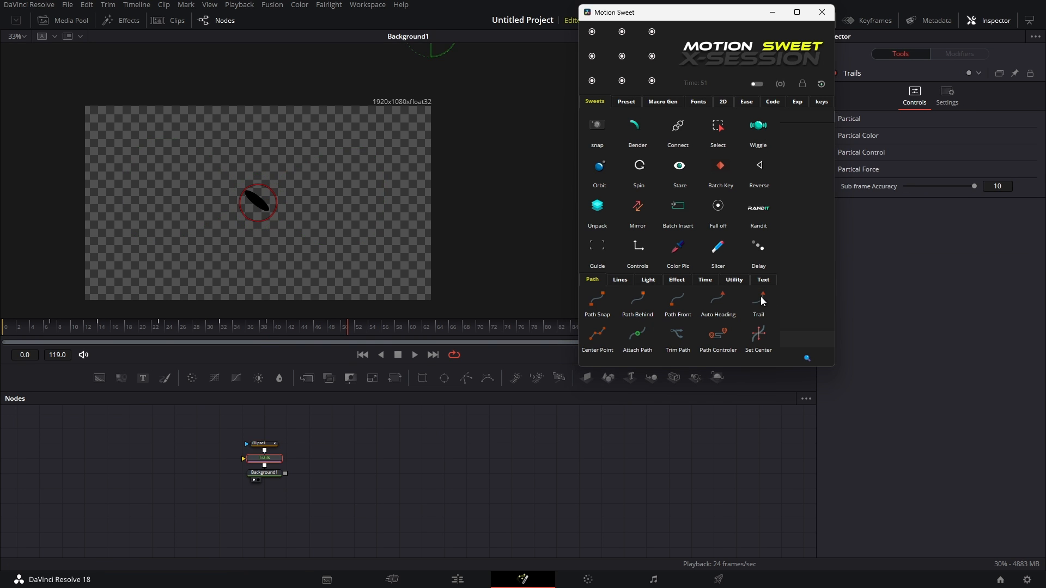
Step: Pull the Trails node out of the mask chain, reconnect Ellipse1 as Background1's mask, and feed Background1 into Trails
left_click_drag(264, 466, 349, 463)
left_click_drag(280, 463, 371, 459)
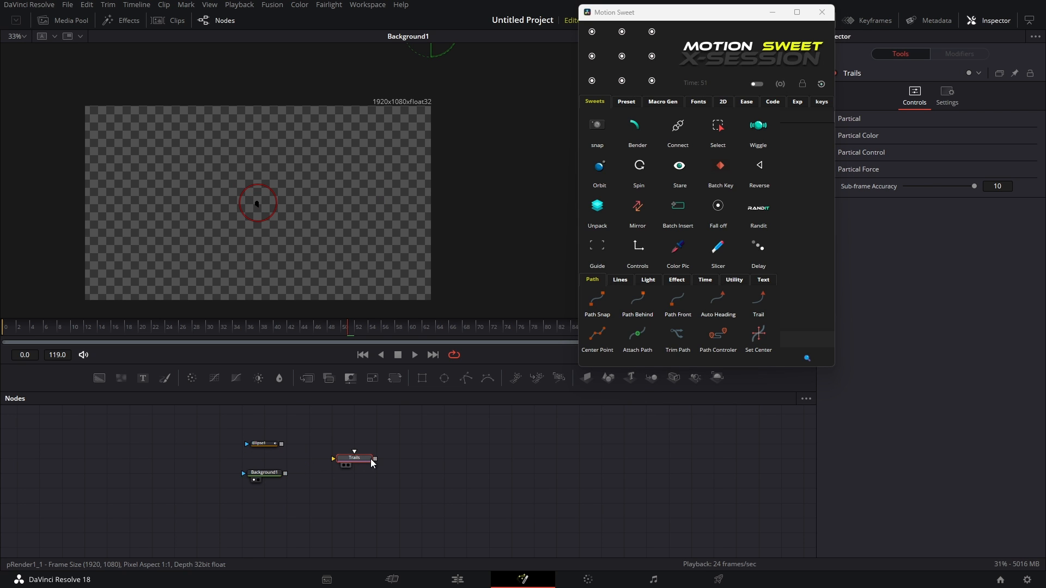
left_click(356, 460, "shift")
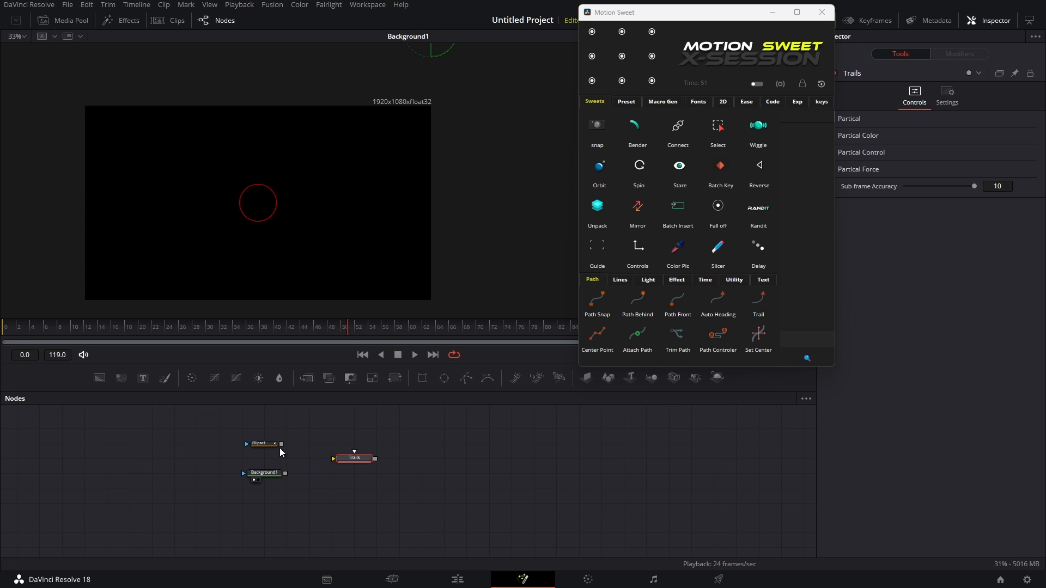
left_click_drag(281, 445, 358, 459)
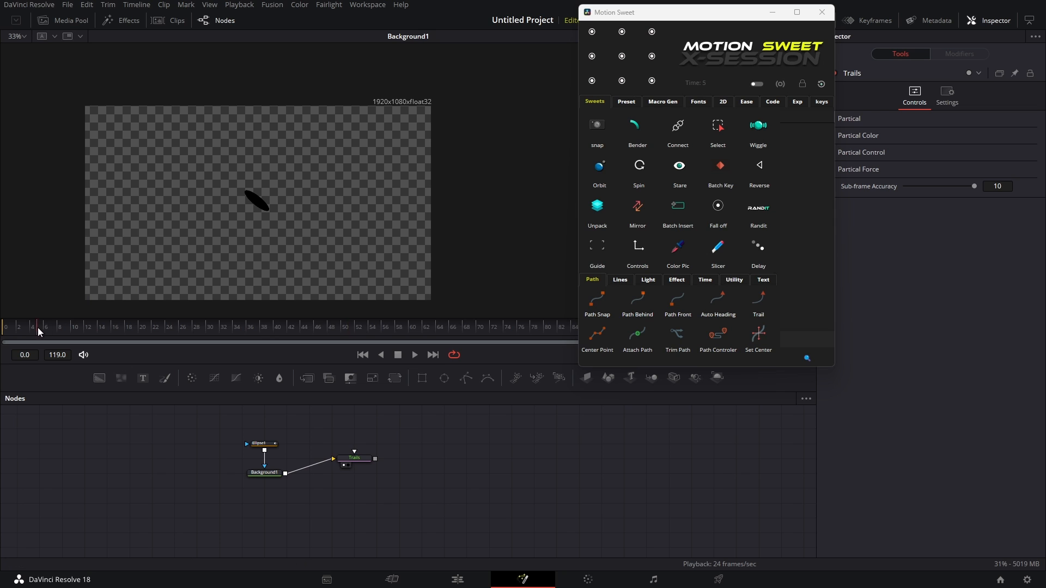
Step: Merge Background1 over Trails and play the merged result from frame 0
left_click_drag(37, 328, 0, 330)
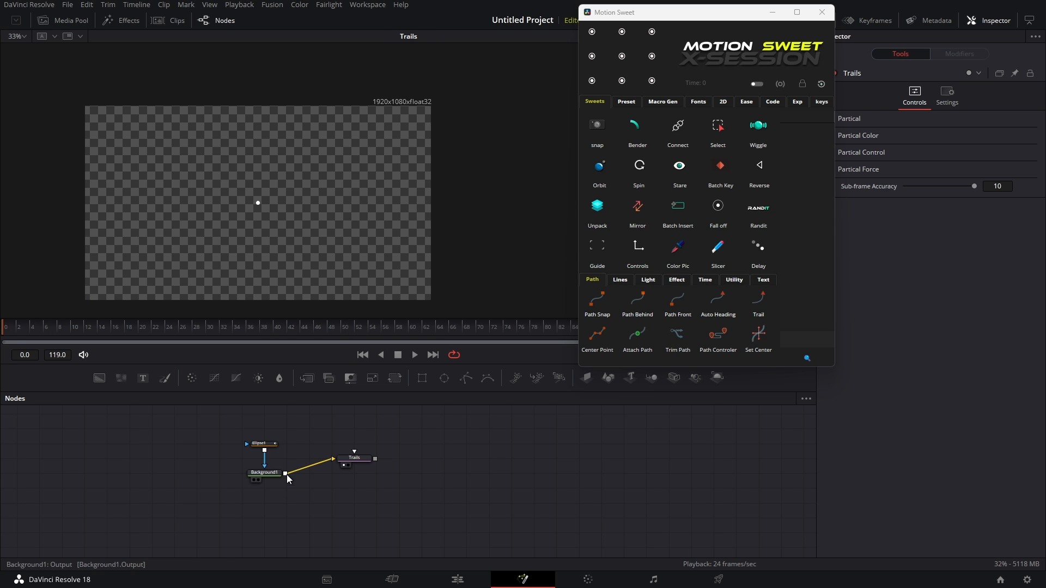
left_click_drag(286, 474, 331, 231)
key("space")
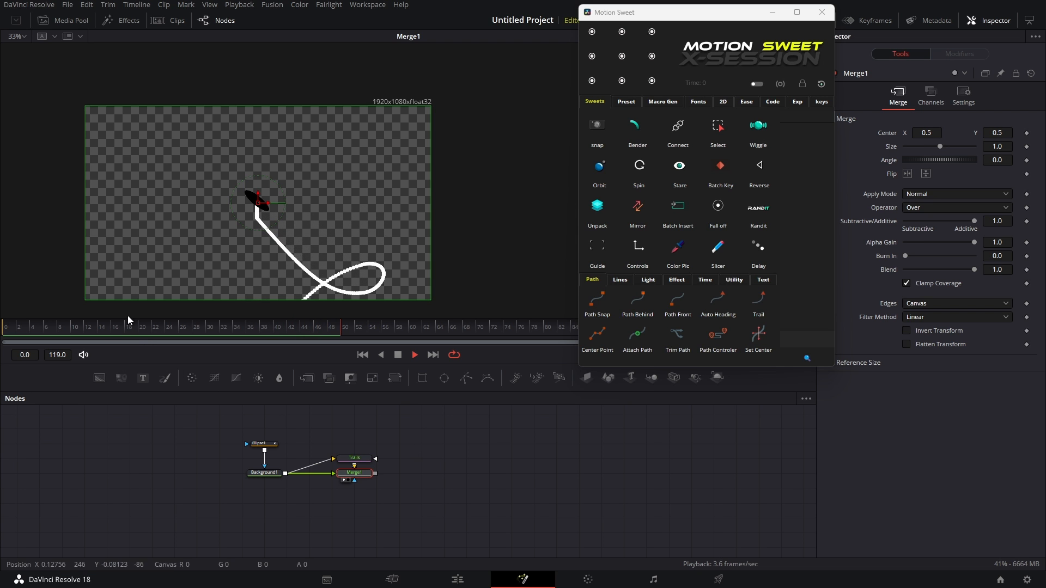
left_click_drag(115, 325, 2, 326)
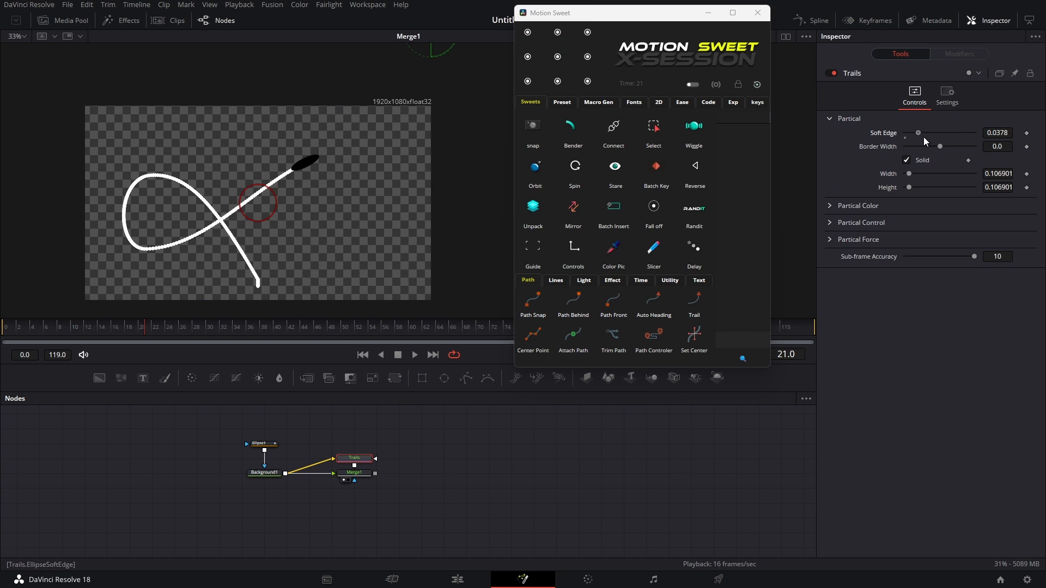
Step: Set the Trails particle soft edge to 0.0 and look into the particle color settings
left_click_drag(923, 136, 903, 134)
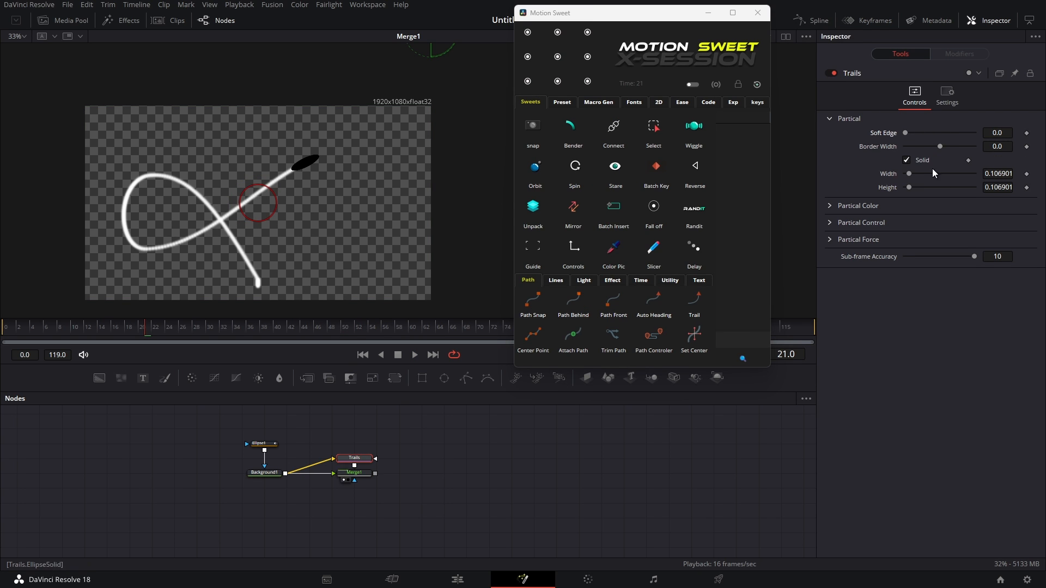
left_click(831, 205)
left_click_drag(911, 246, 856, 204)
left_click(827, 204)
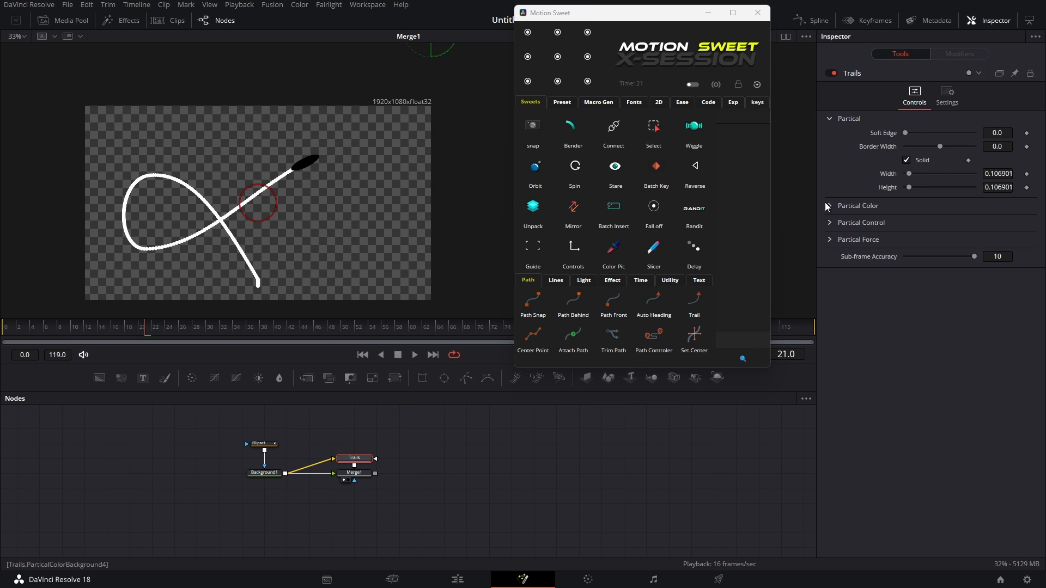
Step: Make the trail's Color Over Life run from red to lime green with hue 0.216, the lime stop at about 0.2985, and play it
left_click(830, 223)
left_click(905, 295)
left_click_drag(965, 330, 1002, 281)
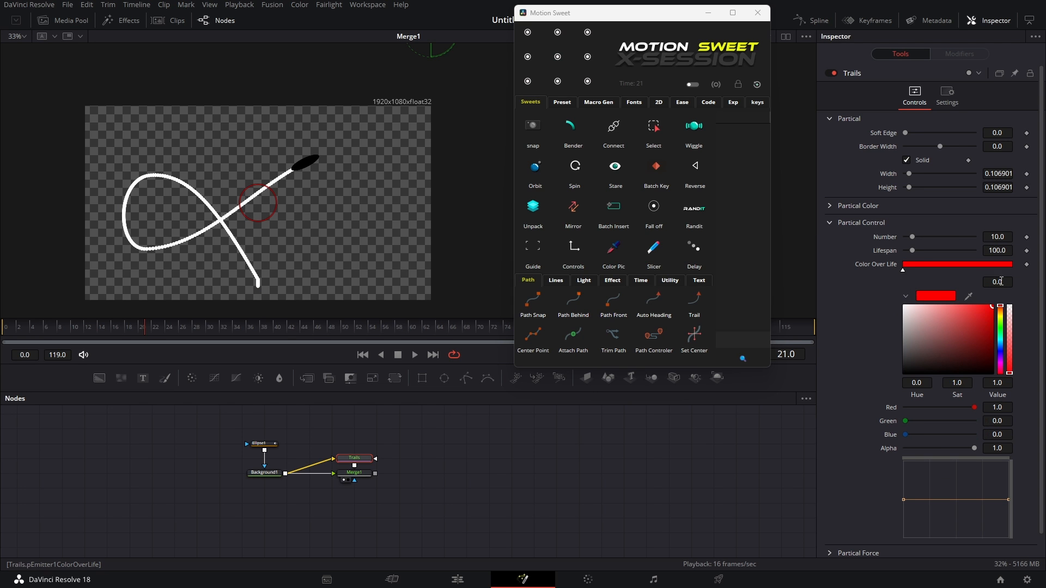
left_click(999, 322)
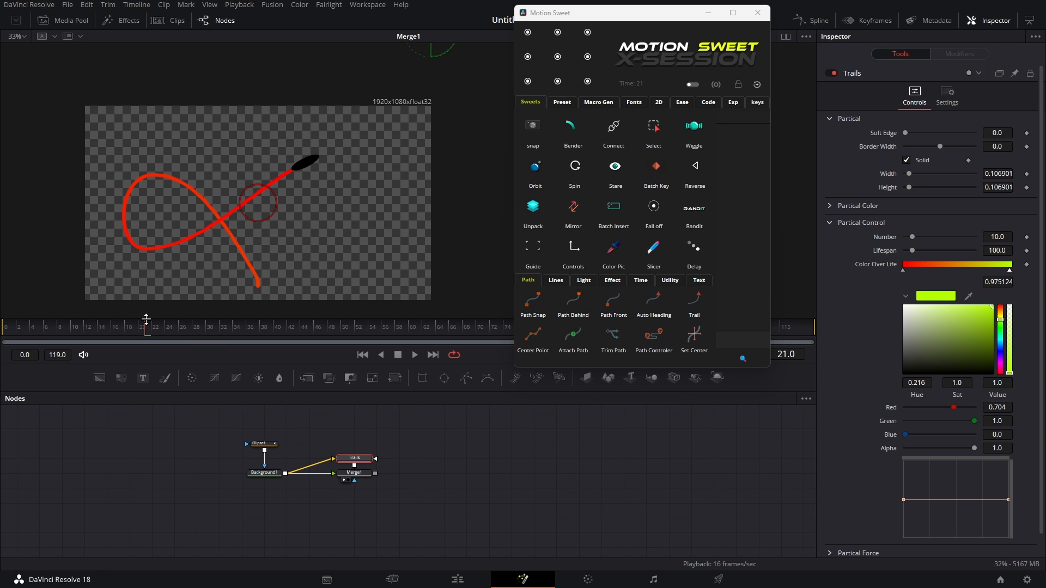
left_click_drag(176, 329, 249, 327)
left_click_drag(1011, 269, 936, 278)
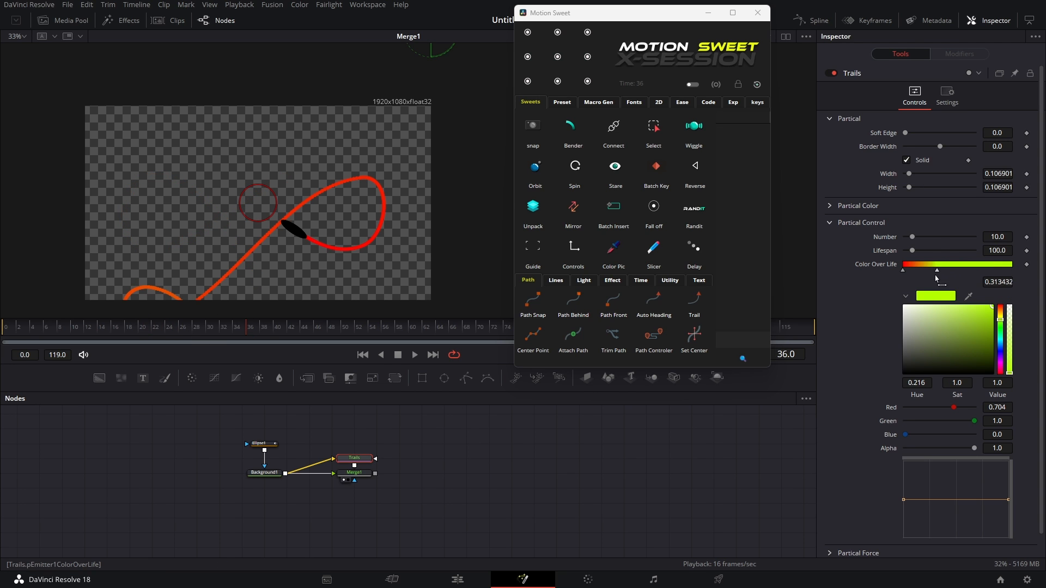
key("space")
left_click(143, 329)
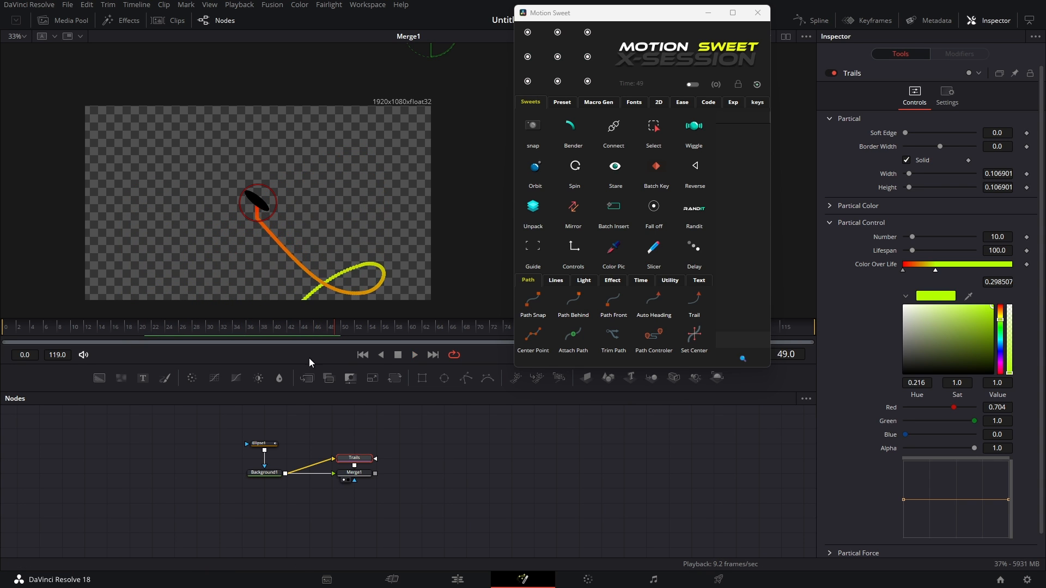
Step: Shape the Trails size-over-life curve to start larger and fall steeply to zero, and play the tapered trail
left_click(195, 329)
left_click_drag(904, 500, 906, 481)
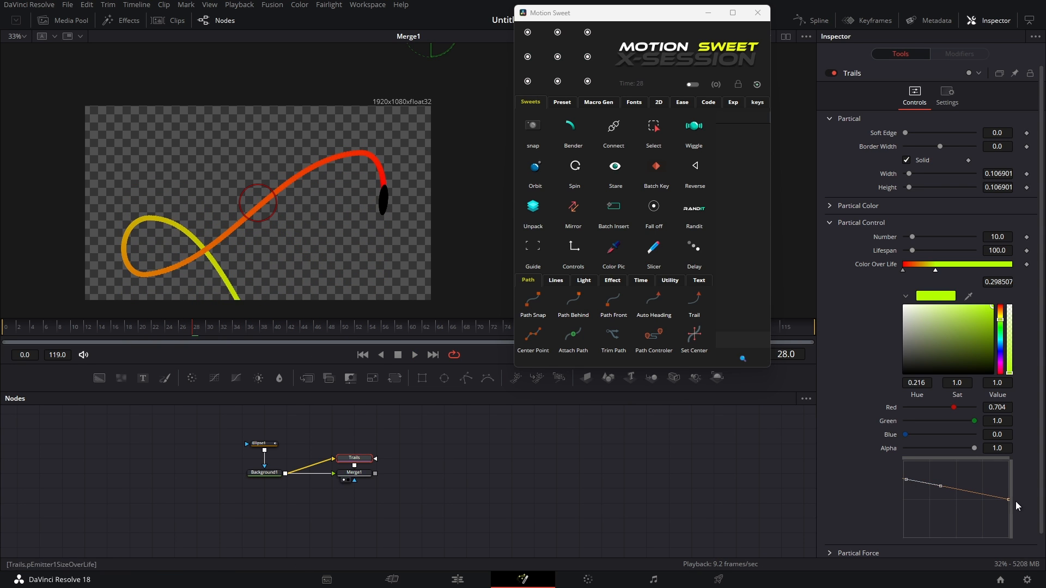
left_click_drag(1010, 501, 912, 541)
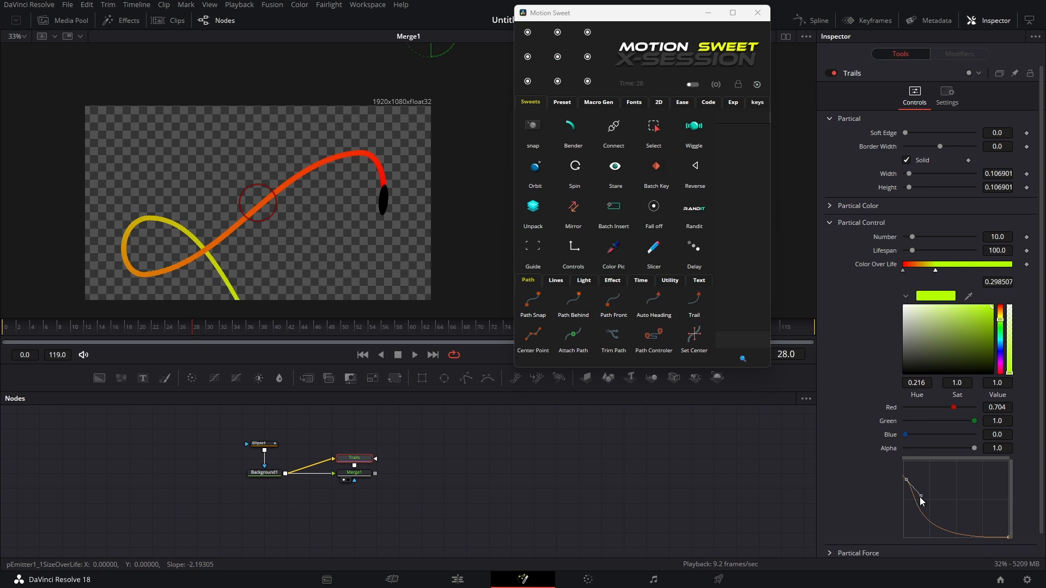
left_click_drag(173, 332, 84, 331)
key("space")
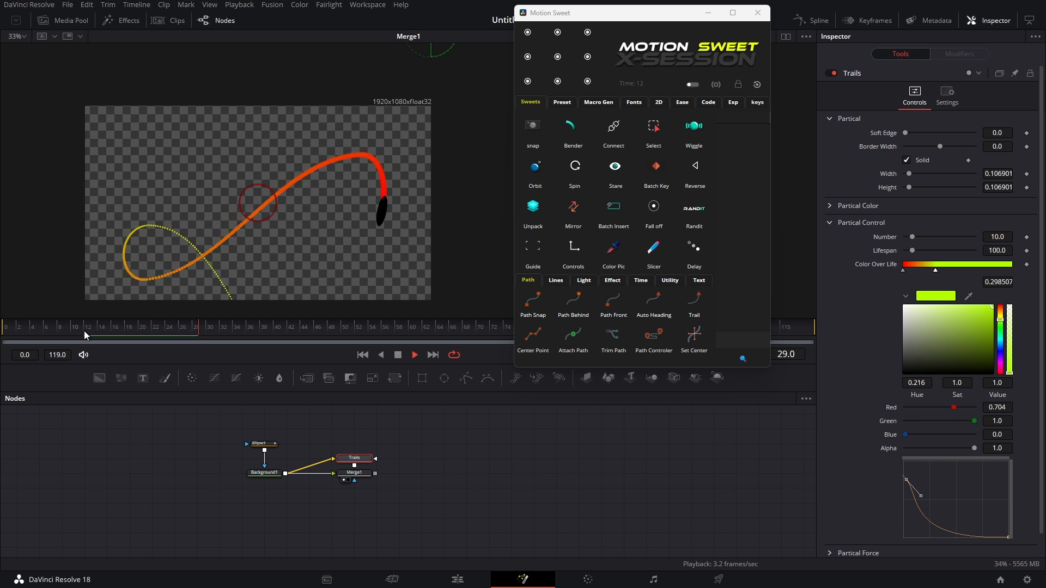
key("space")
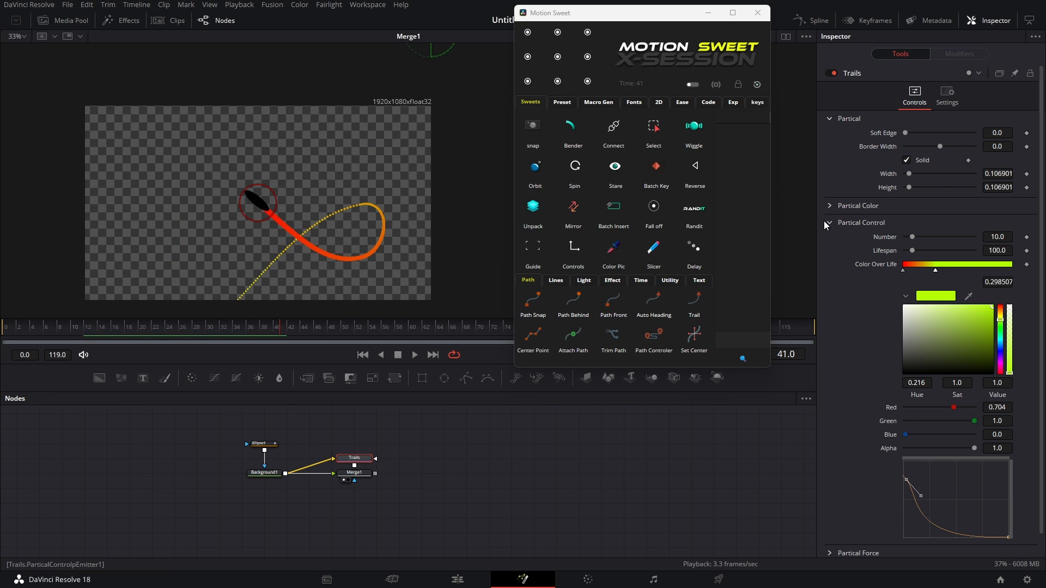
Step: Set the trail particles' Lifespan to 24 and play the shortened trail
left_click_drag(996, 250, 956, 251)
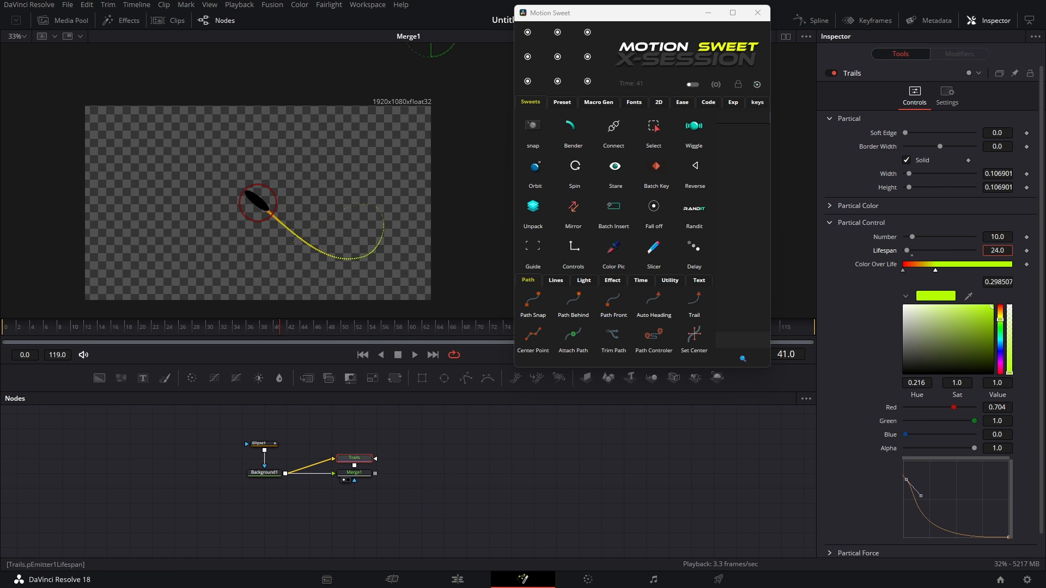
key("space")
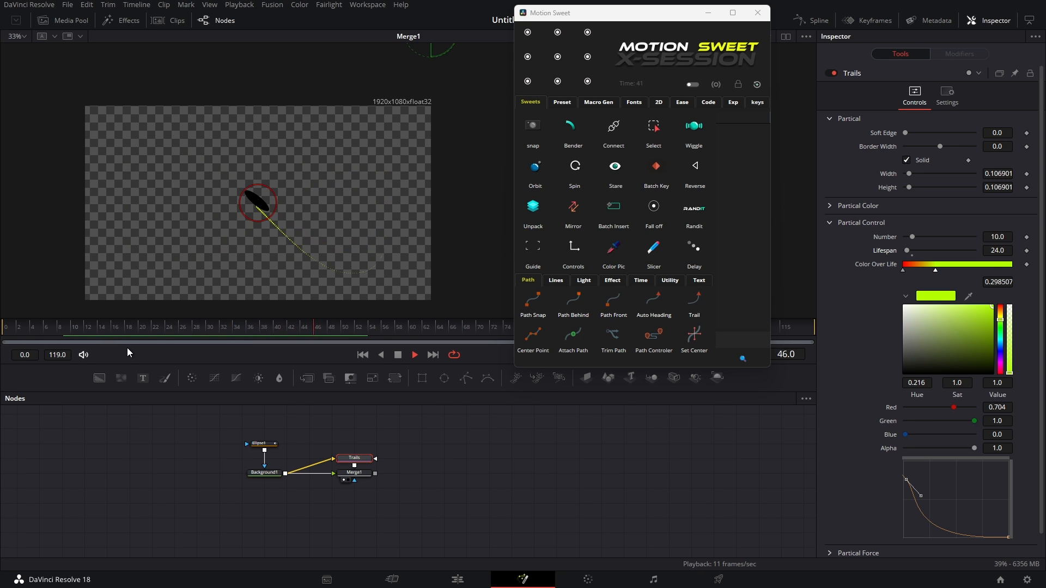
key("space")
Step: Set the Trails particle force strength to 0.133, and lower it again while viewing frame 23
scroll(893, 218, "down", 1)
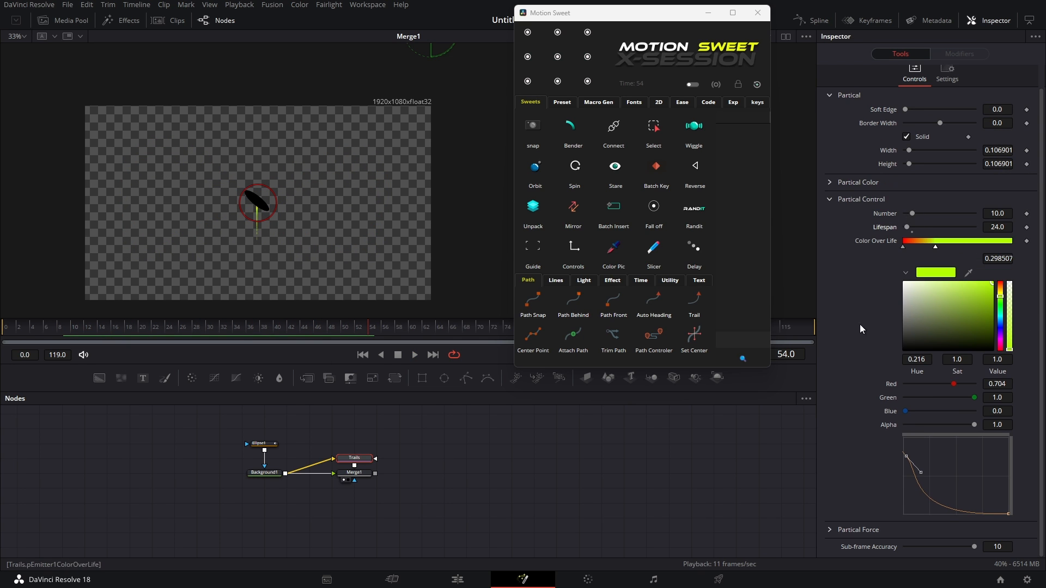
left_click(839, 199)
left_click(832, 217)
left_click_drag(959, 233, 964, 231)
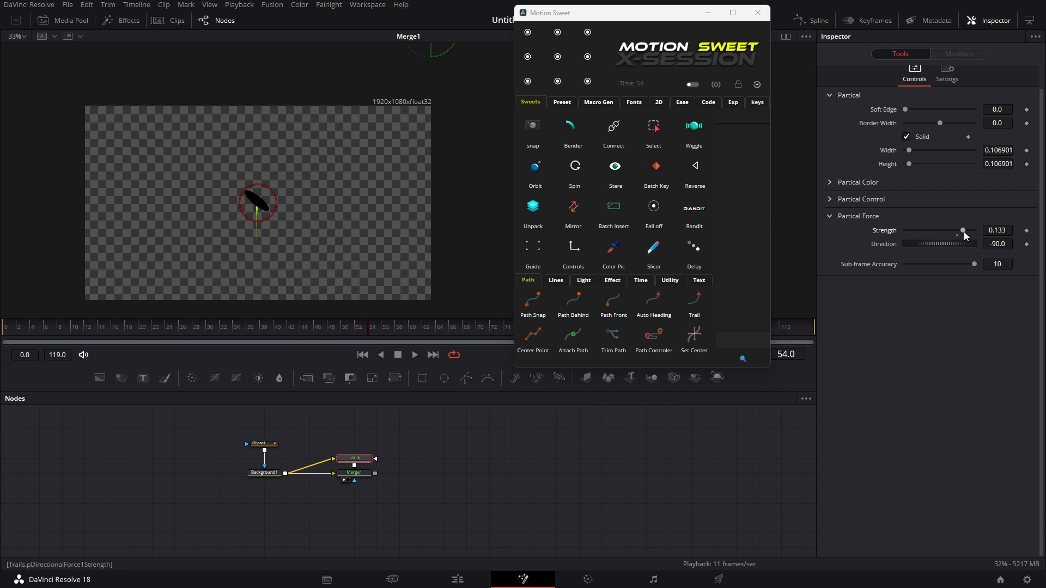
left_click(160, 326)
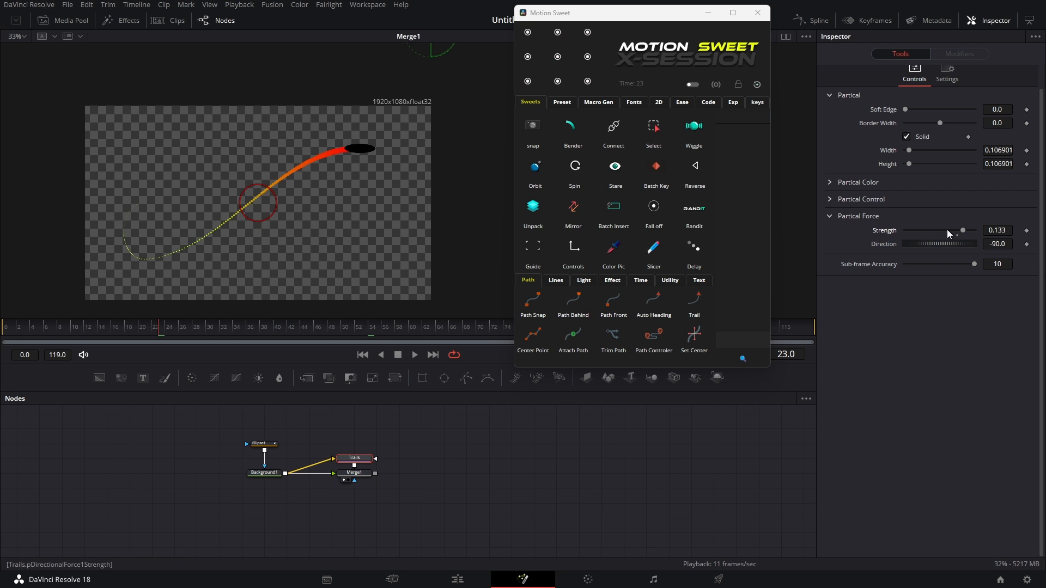
left_click_drag(963, 230, 950, 243)
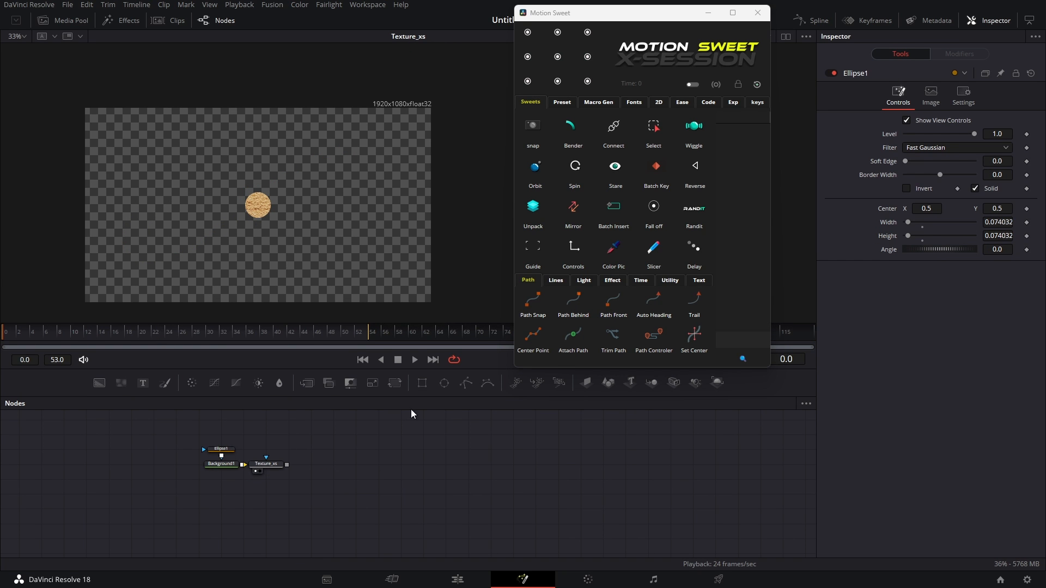
Step: Add a separate polygon node and draw an open six-point zigzag path across the canvas from lower left to right
left_click_drag(466, 383, 379, 449)
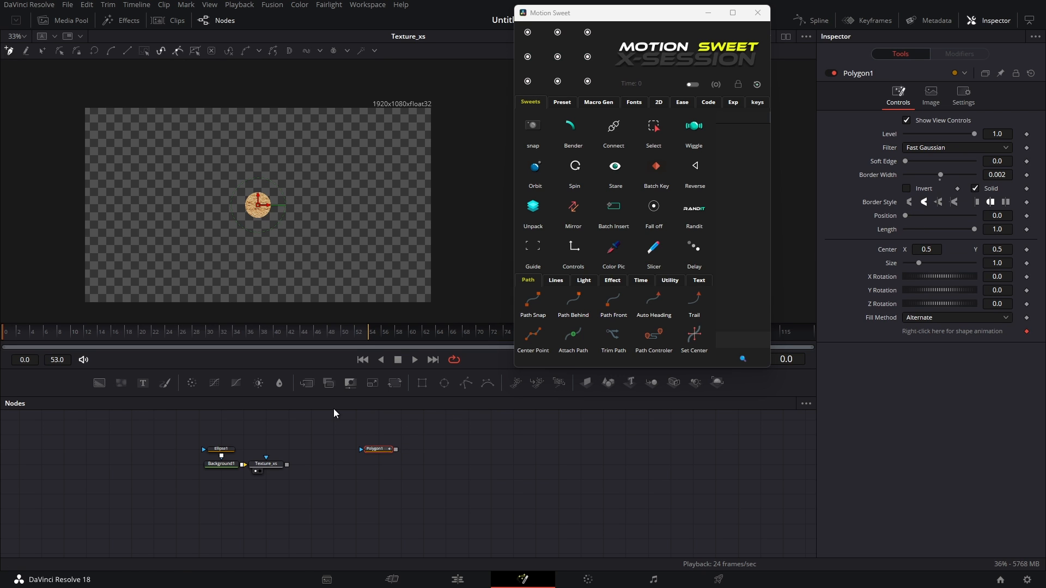
left_click(105, 282)
left_click(117, 245)
left_click(123, 226)
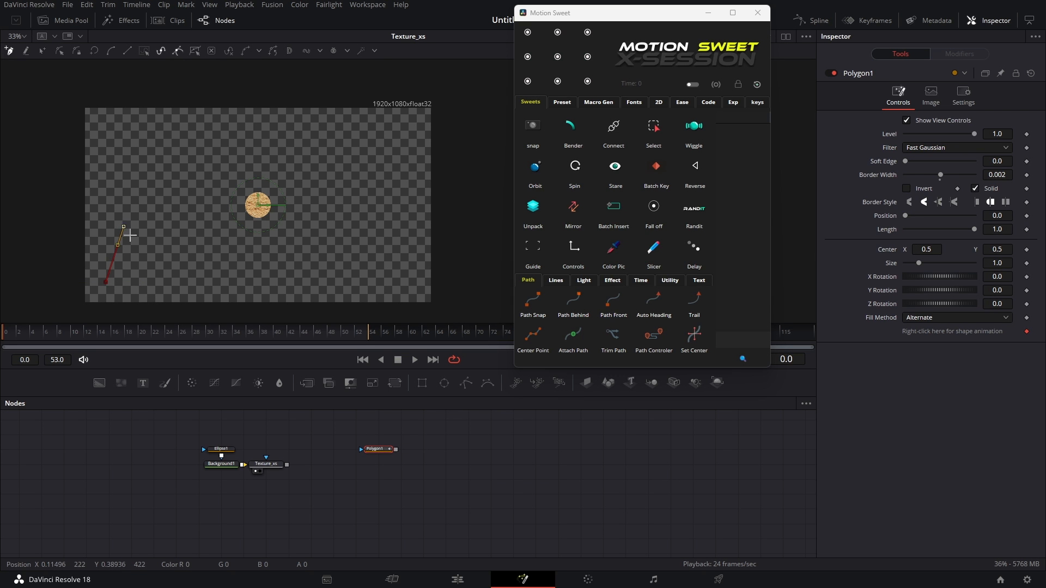
left_click(161, 269)
left_click(198, 191)
left_click(353, 171)
left_click(369, 208)
left_click(378, 227)
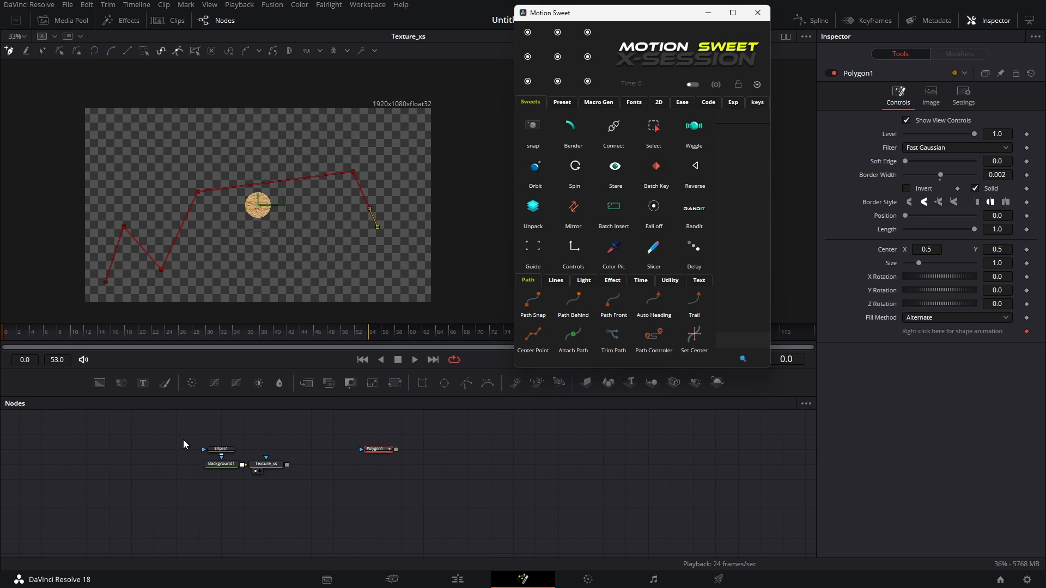
Step: Apply Center Point to the selected Ellipse1, Background1 and Texture_xs nodes, and show the Final node in the viewer
left_click_drag(183, 444, 276, 470)
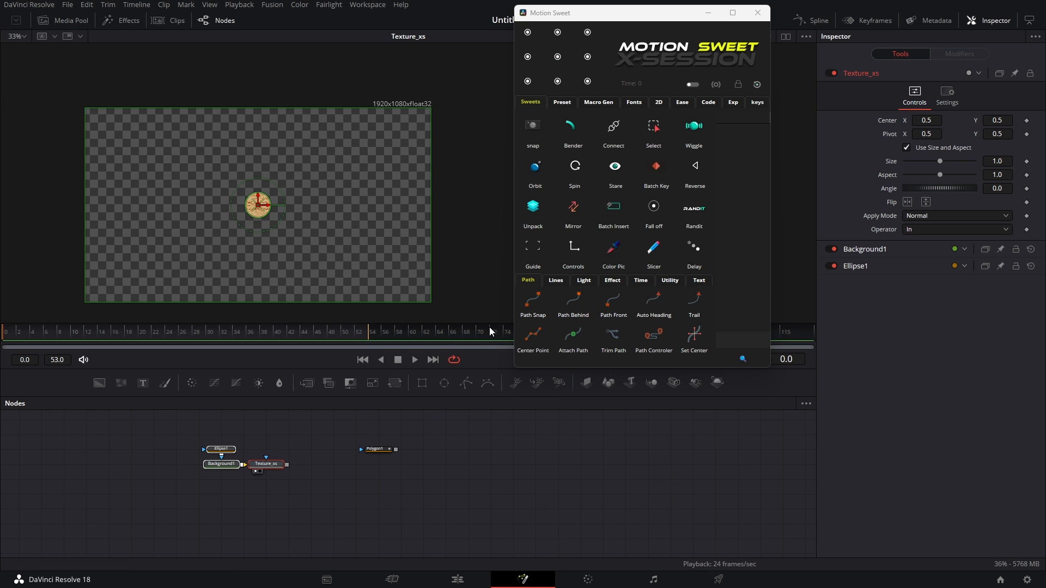
left_click(532, 337)
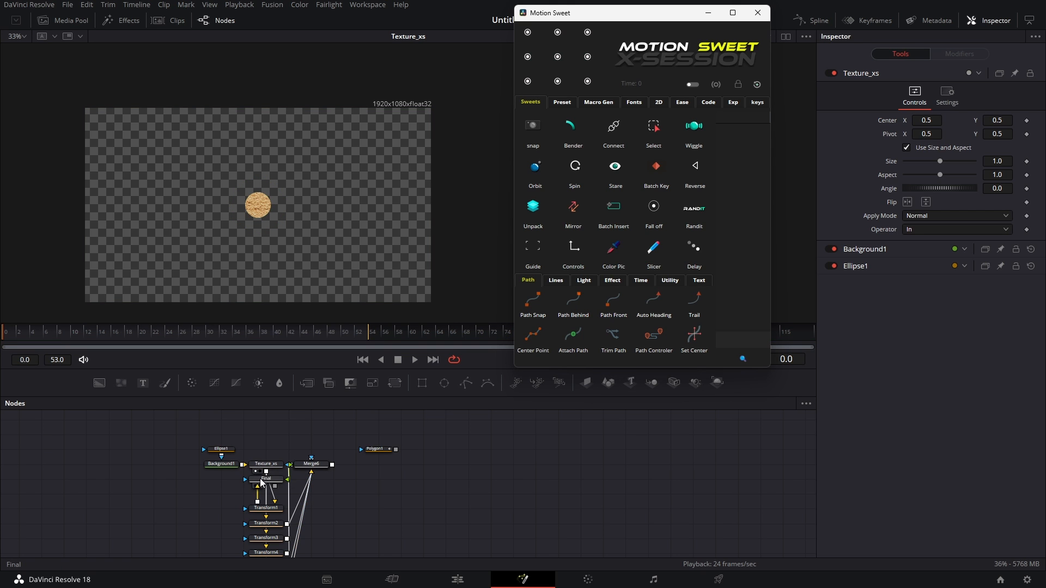
left_click_drag(263, 480, 300, 268)
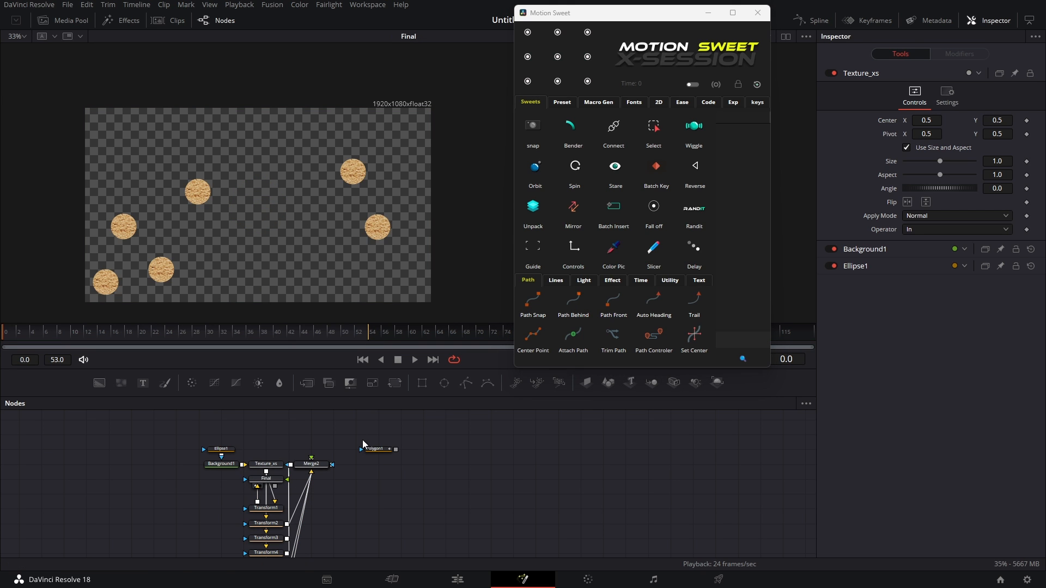
Step: Move the Final node clear of the transforms, merge it with a new black background, and play the result
left_click(378, 449)
left_click_drag(346, 445, 348, 395)
left_click_drag(279, 431, 386, 453)
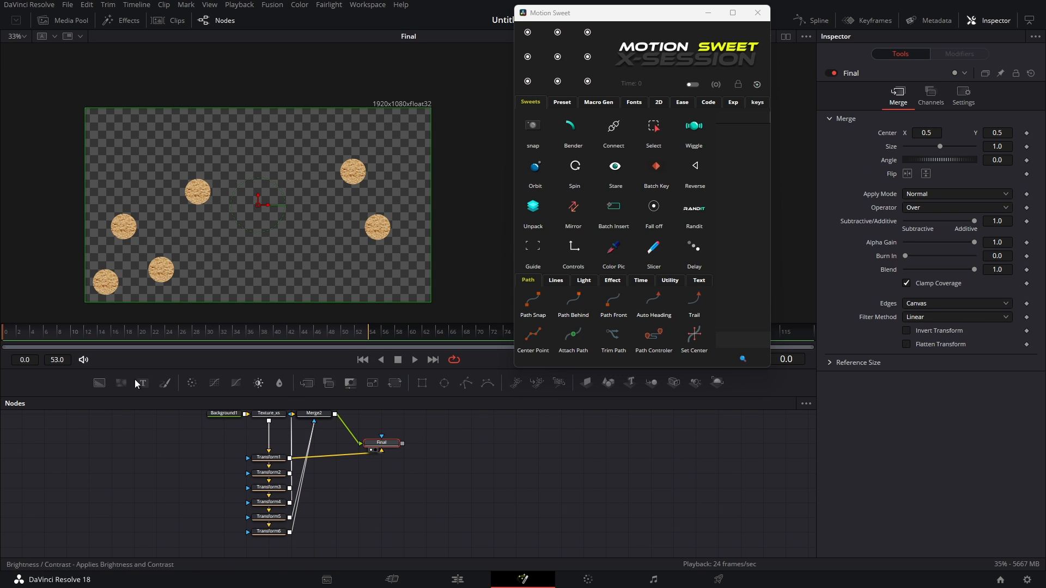
left_click(99, 384)
key("space")
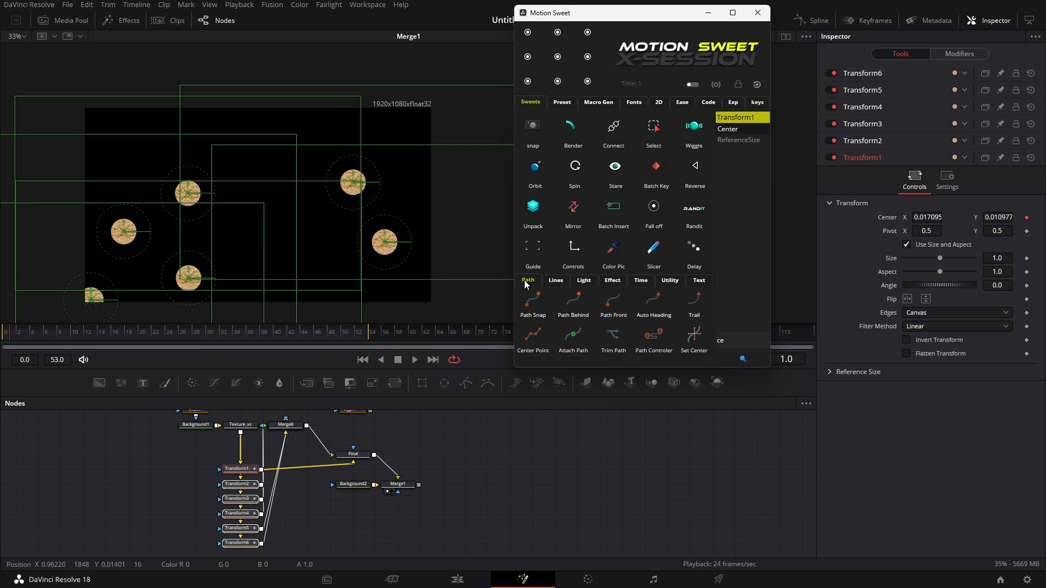
left_click(472, 446)
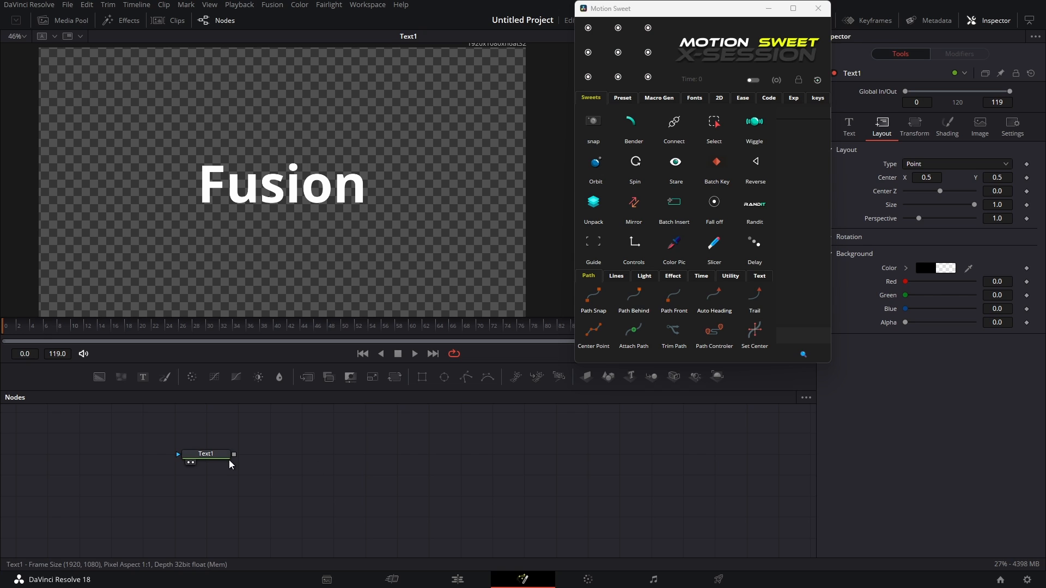
Step: Add a separate polygon node and draw an open, curved four-point path across the canvas from upper left to lower right
left_click(228, 458)
left_click(364, 456)
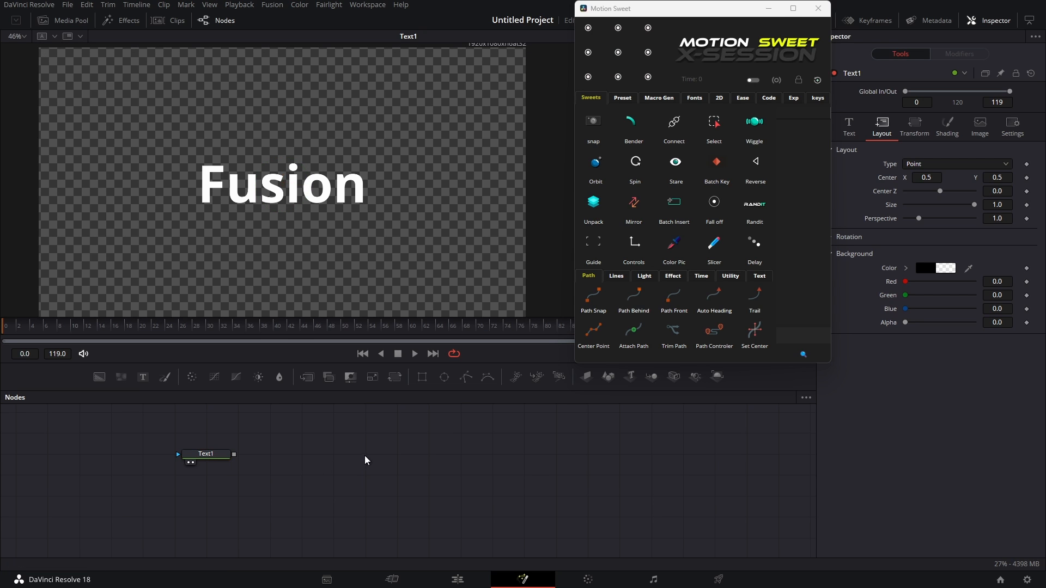
left_click_drag(467, 381, 404, 435)
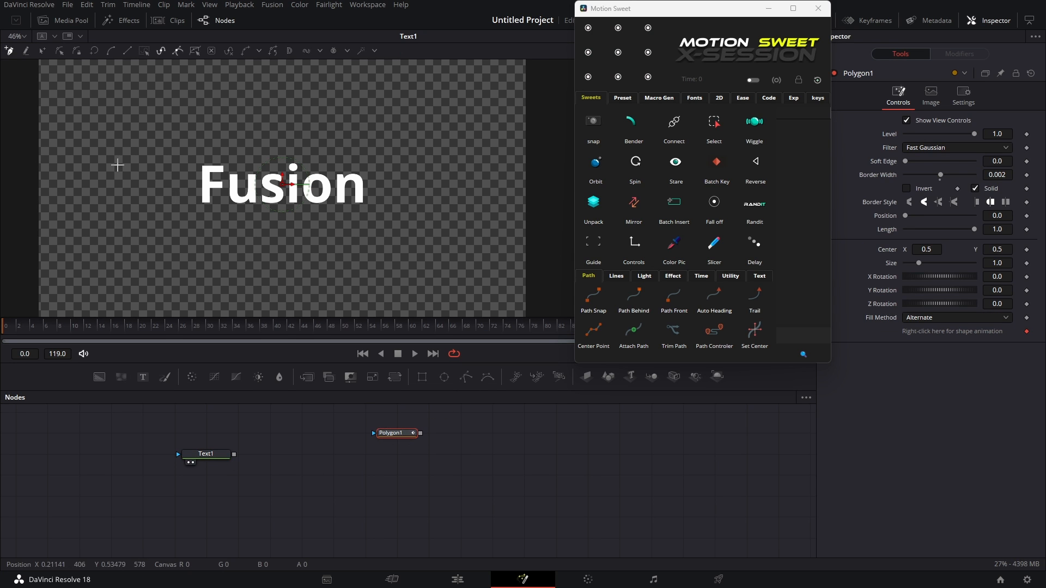
left_click(90, 111)
left_click_drag(175, 225, 242, 210)
left_click_drag(387, 159, 445, 249)
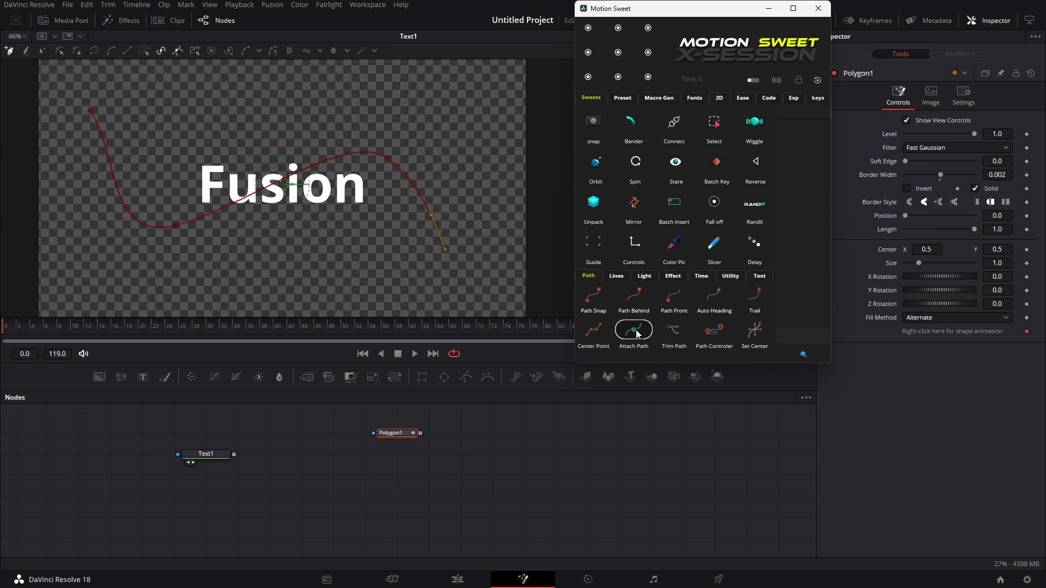
Step: Apply Attach Path to Text1 and increase its path displacement to move the text to the path's end
left_click(202, 457)
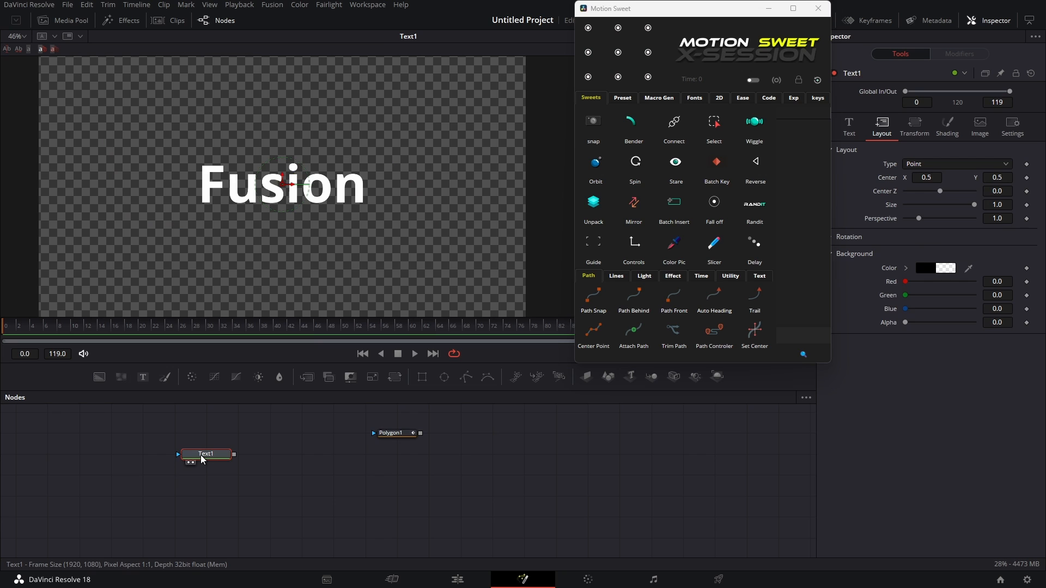
left_click(634, 331)
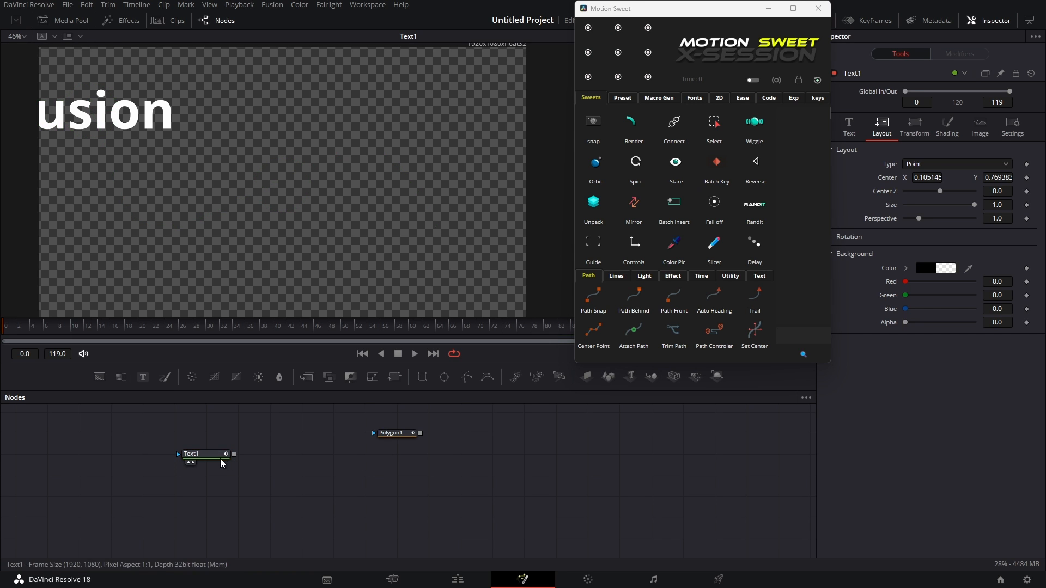
left_click(946, 55)
left_click_drag(905, 203, 974, 202)
Step: Add three chained ellipse nodes and apply Attach Path to all of them
left_click(444, 377)
left_click(444, 377)
left_click(444, 377)
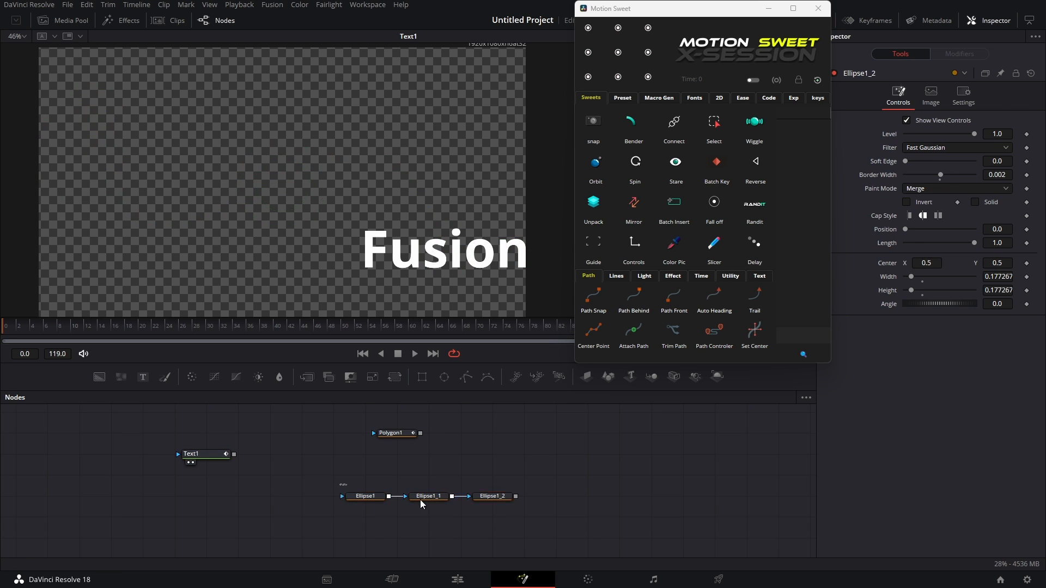
left_click(504, 498)
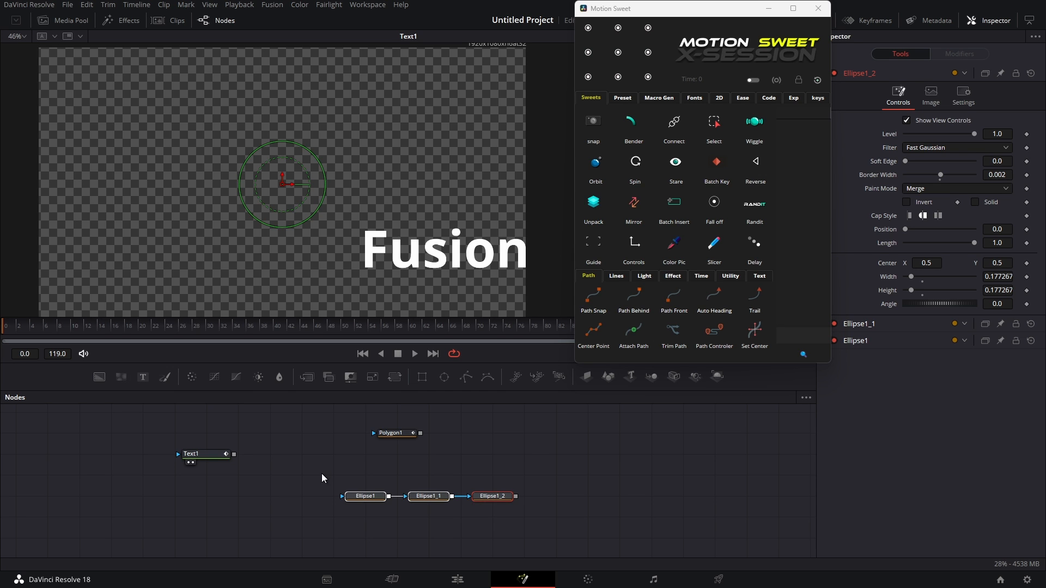
left_click_drag(322, 473, 556, 507)
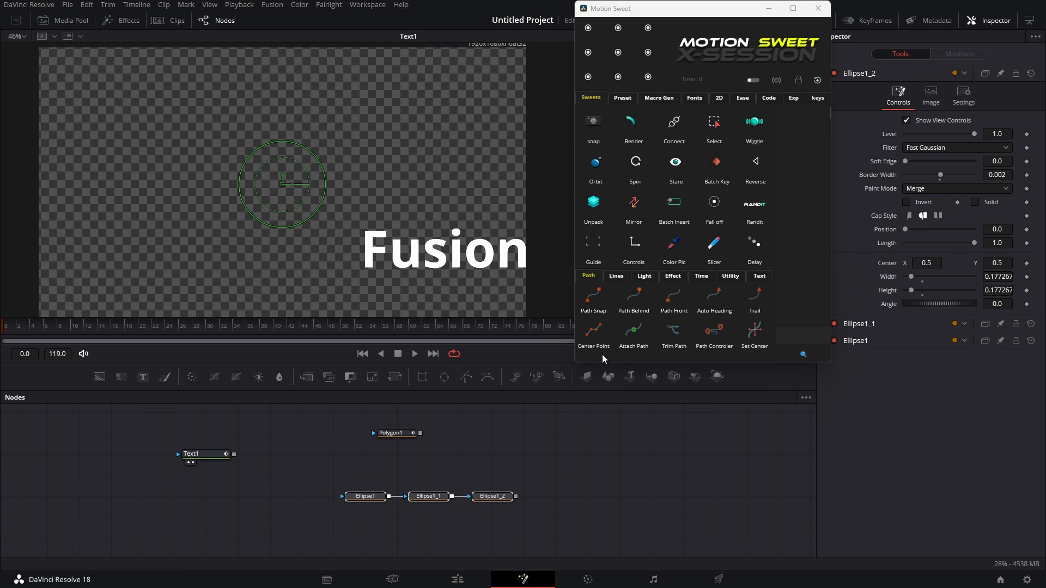
left_click(642, 324)
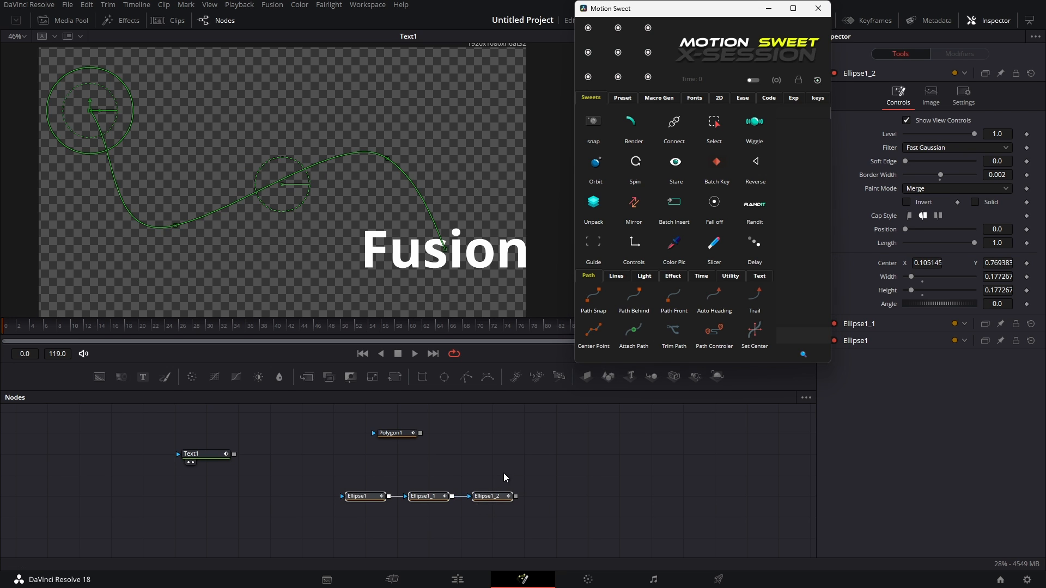
Step: Show Ellipse1_2 in the viewer and spread the ellipses along the path, setting Ellipse1_1's displacement to about 0.449
left_click(500, 498)
key("1")
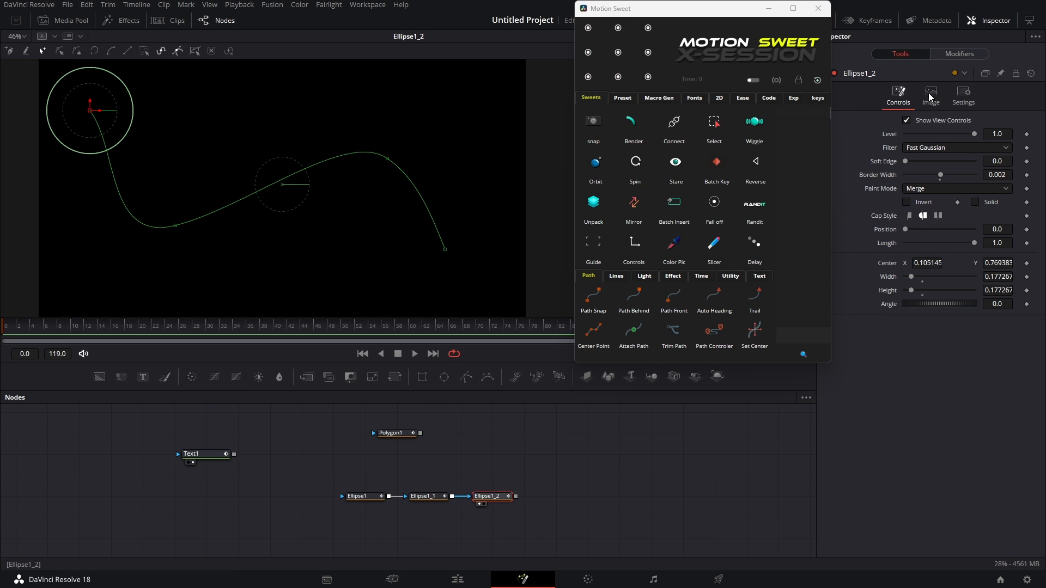
left_click(952, 54)
left_click_drag(910, 201, 939, 195)
left_click(419, 496)
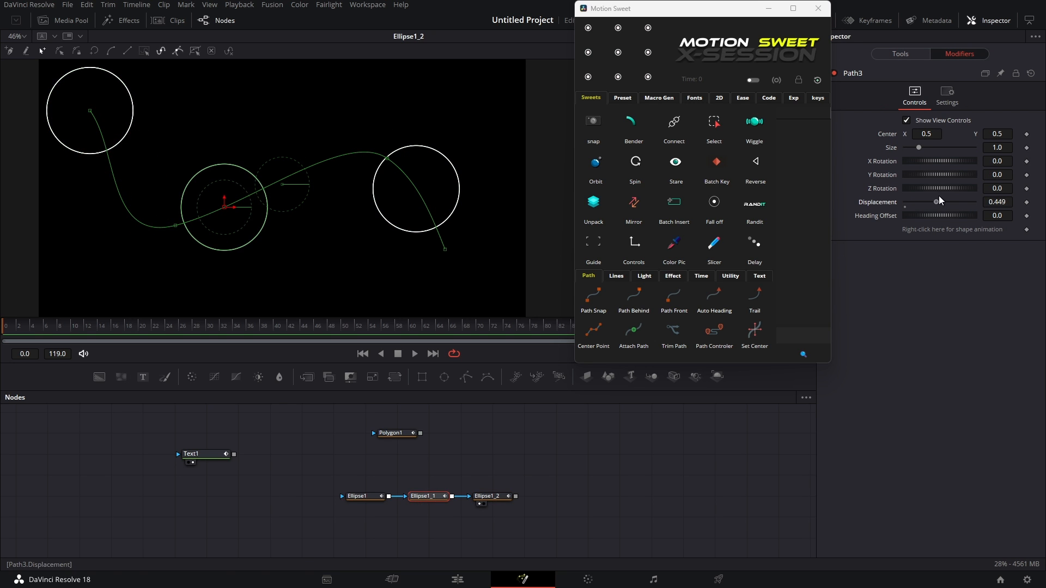
left_click(460, 461)
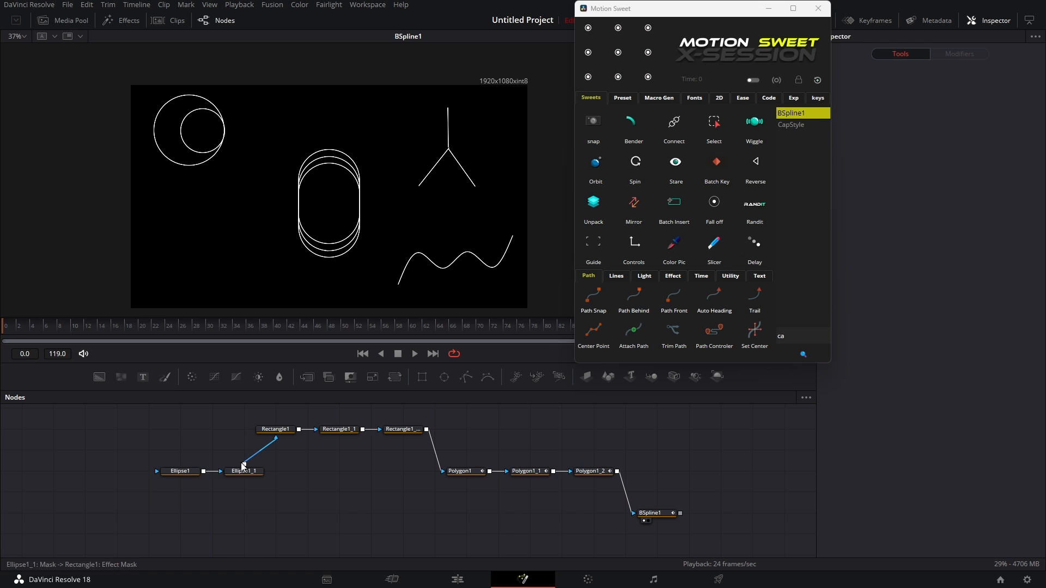
Step: Examine which shapes belong to the ellipse, rectangle, polygon and B-spline nodes by selecting them in turn
left_click_drag(243, 466, 244, 464)
left_click_drag(155, 448, 227, 502)
left_click_drag(265, 416, 402, 442)
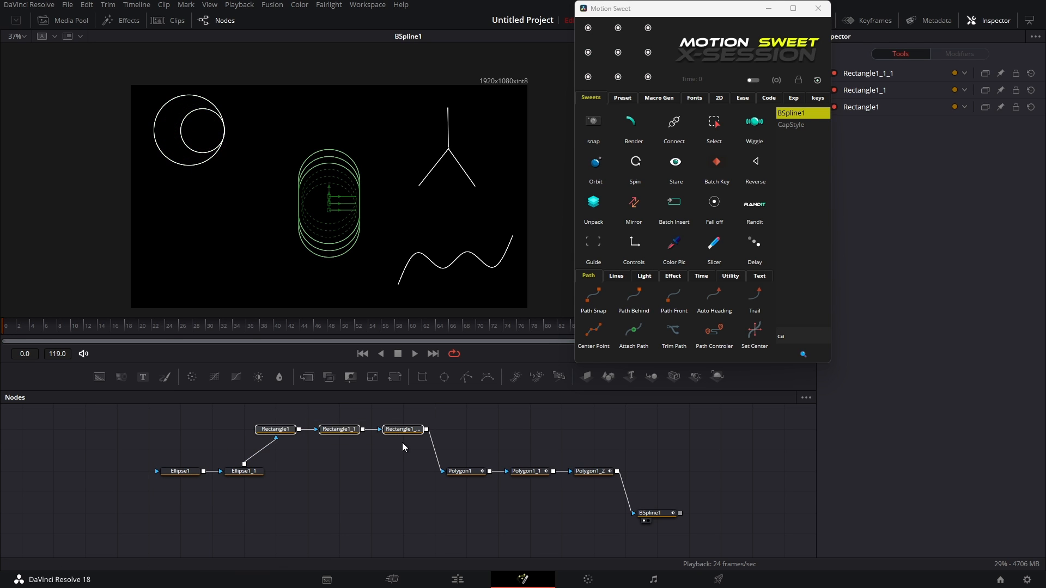
left_click_drag(468, 445, 578, 478)
left_click_drag(667, 480, 665, 527)
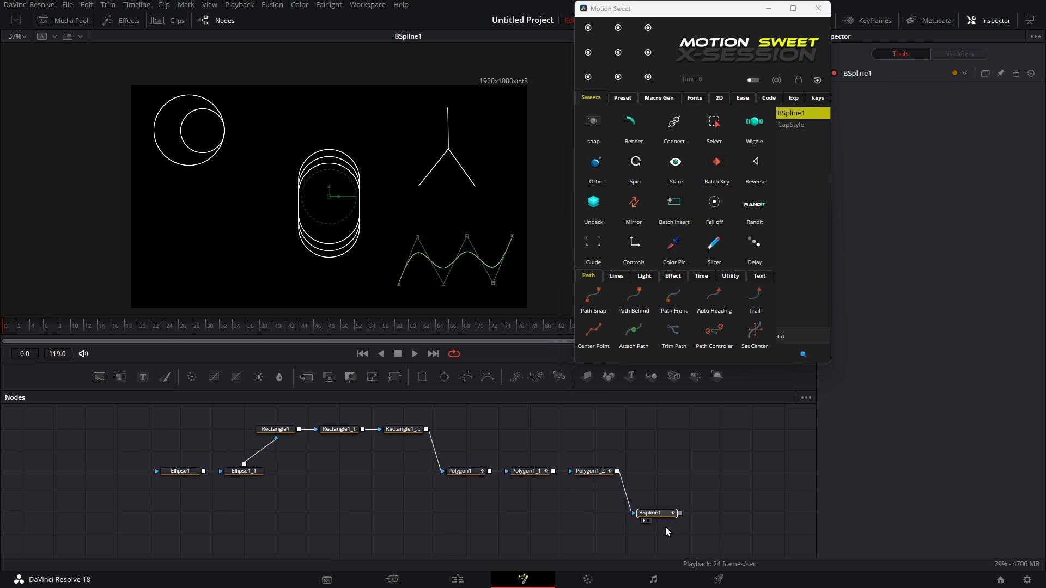
Step: Try Trim Path on the two ellipses with Progress at about 2.843, and discard the resulting length control
left_click(675, 333)
left_click_drag(154, 455, 263, 466)
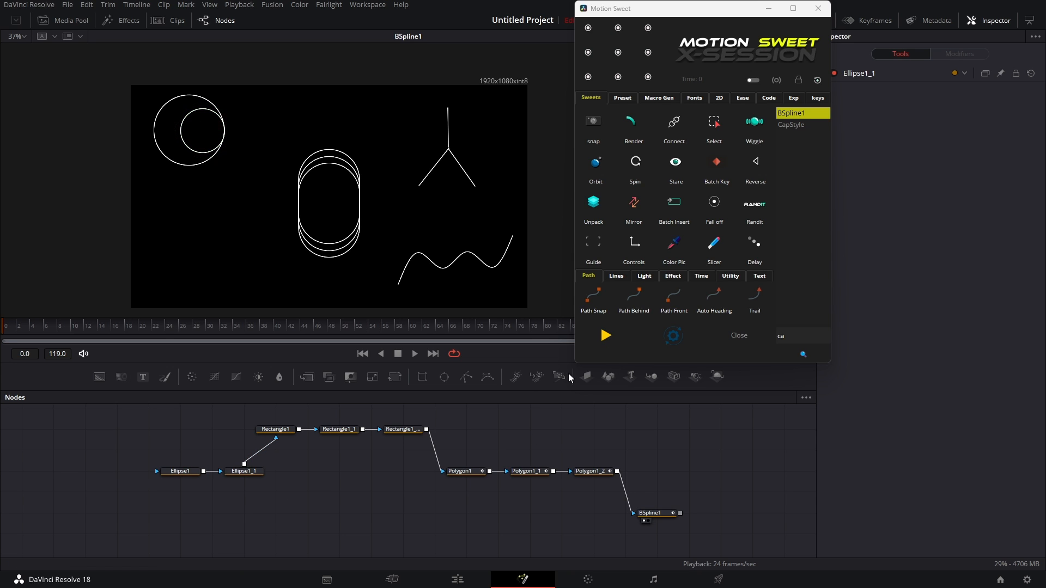
left_click(681, 335)
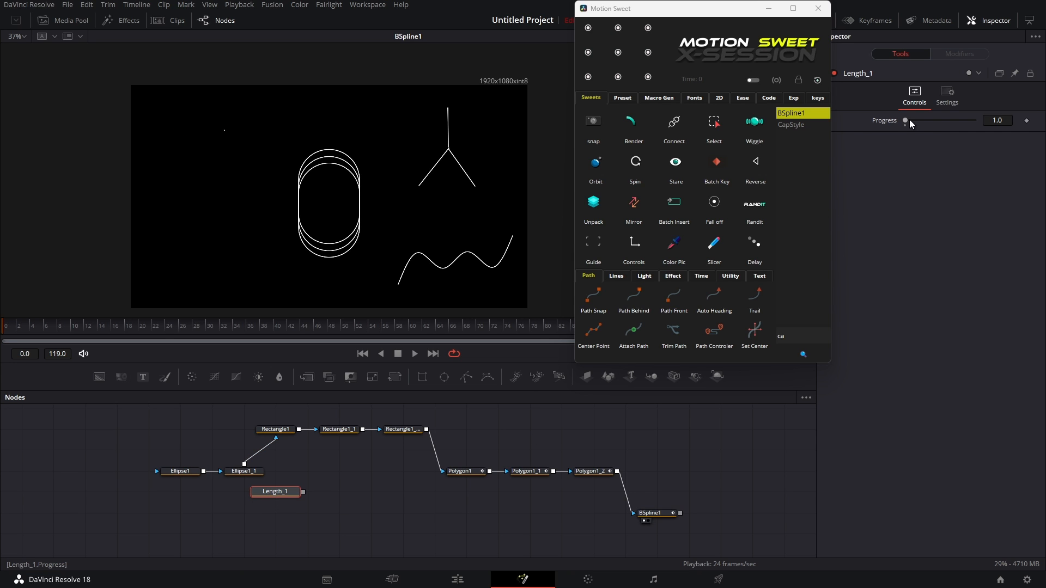
mouse_move(907, 119)
left_mouse_down()
mouse_move(995, 111)
mouse_move(885, 131)
mouse_move(935, 116)
mouse_move(975, 118)
left_mouse_up()
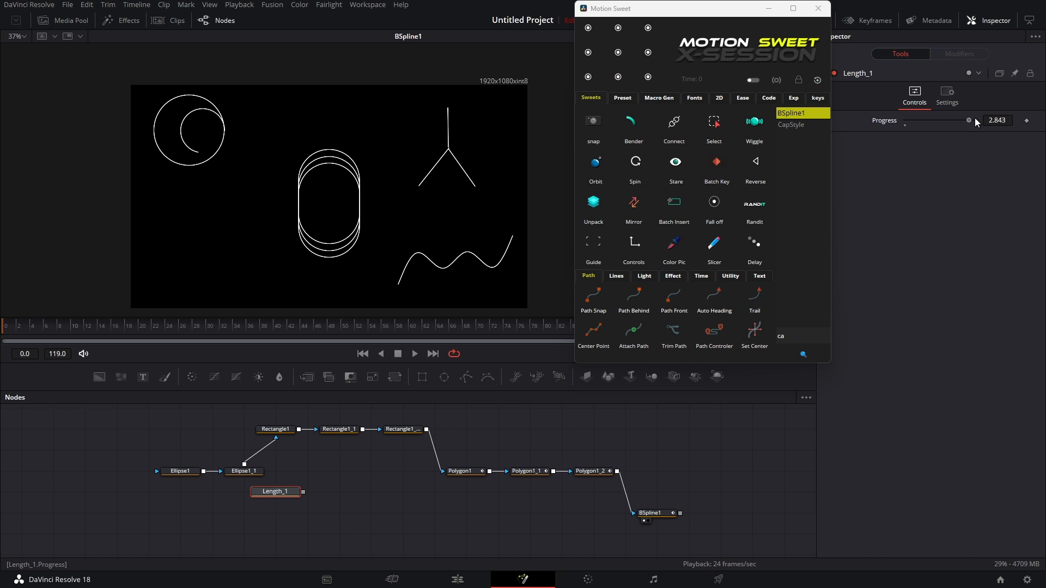
right_click(282, 496)
left_click(338, 246)
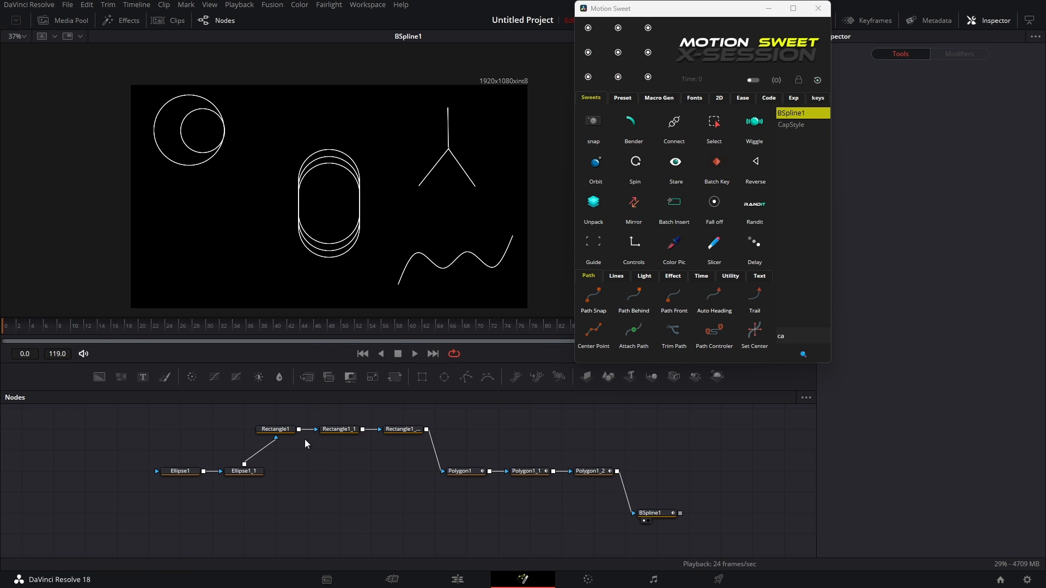
Step: Start a Trim Path sequence with Ellipse1, followed by Ellipse1_1 and the three rectangles as one group
left_click(180, 471)
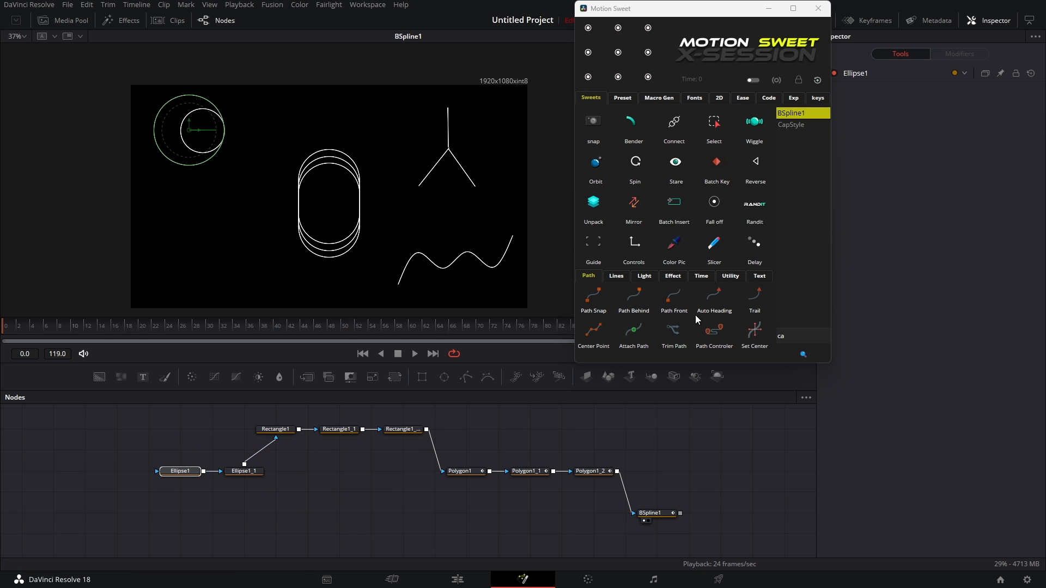
left_click(675, 328)
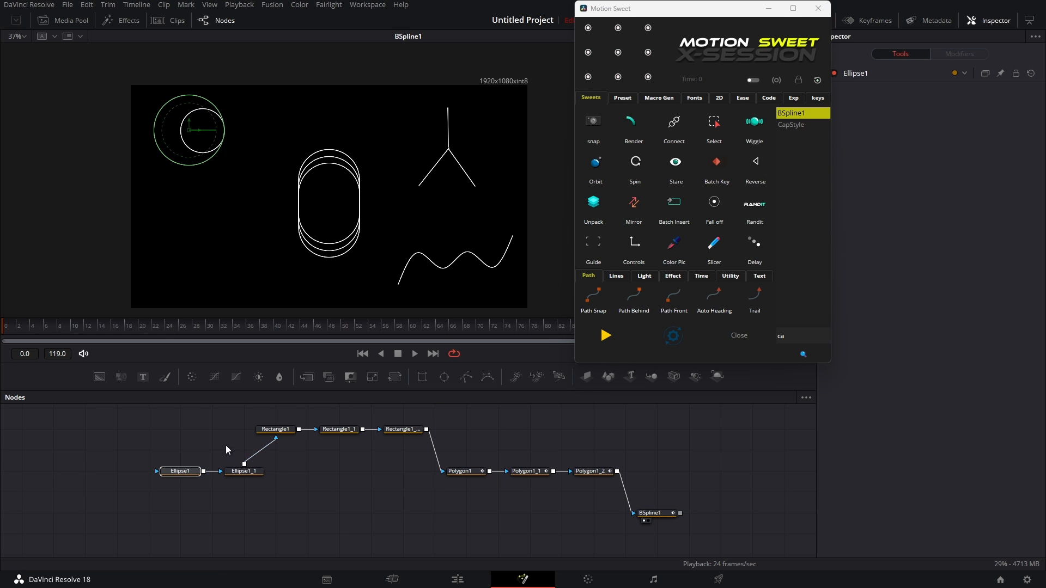
left_click(243, 472)
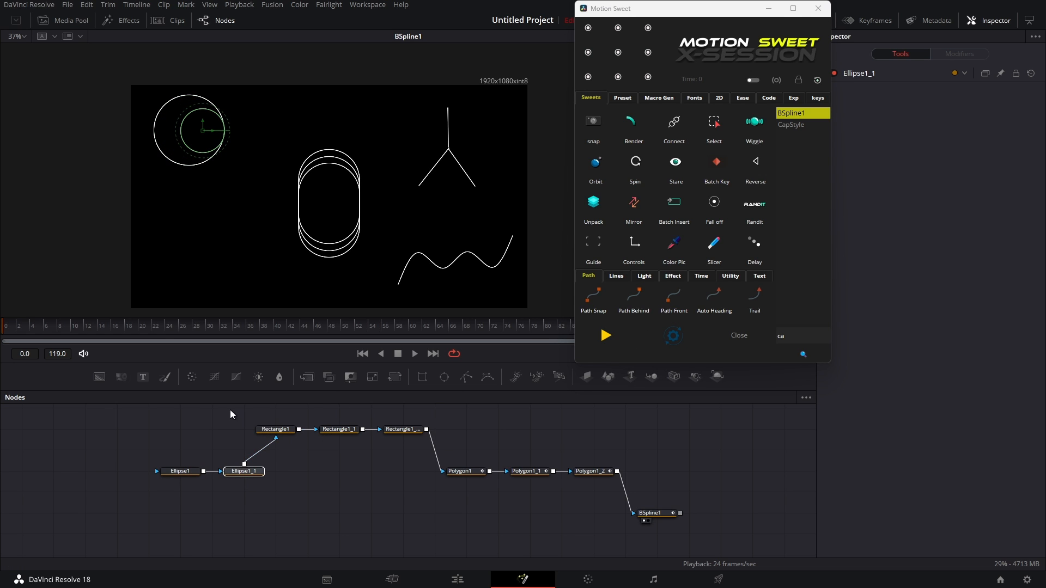
left_click_drag(229, 409, 442, 437)
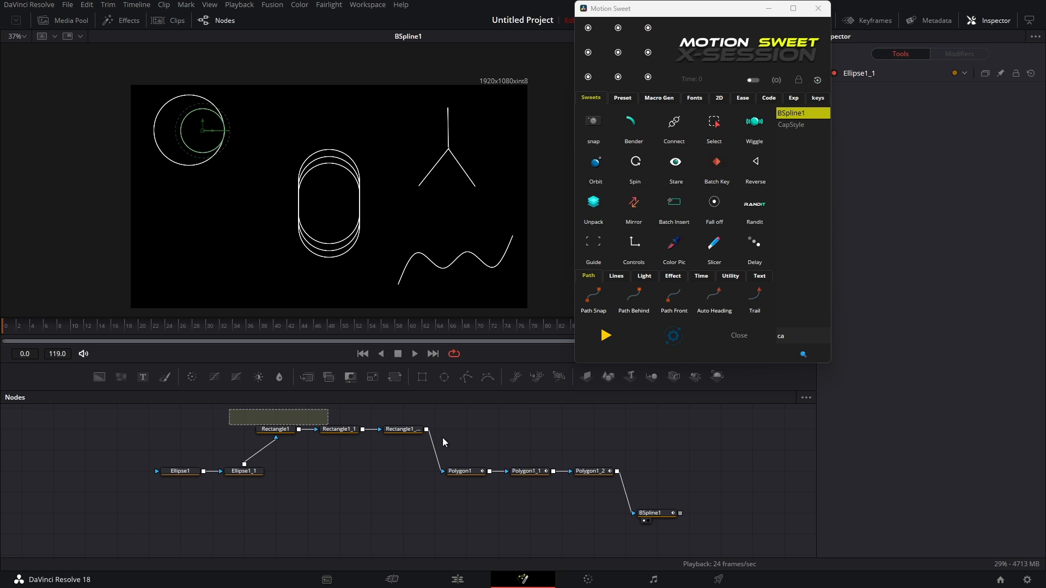
left_click_drag(443, 437, 446, 437)
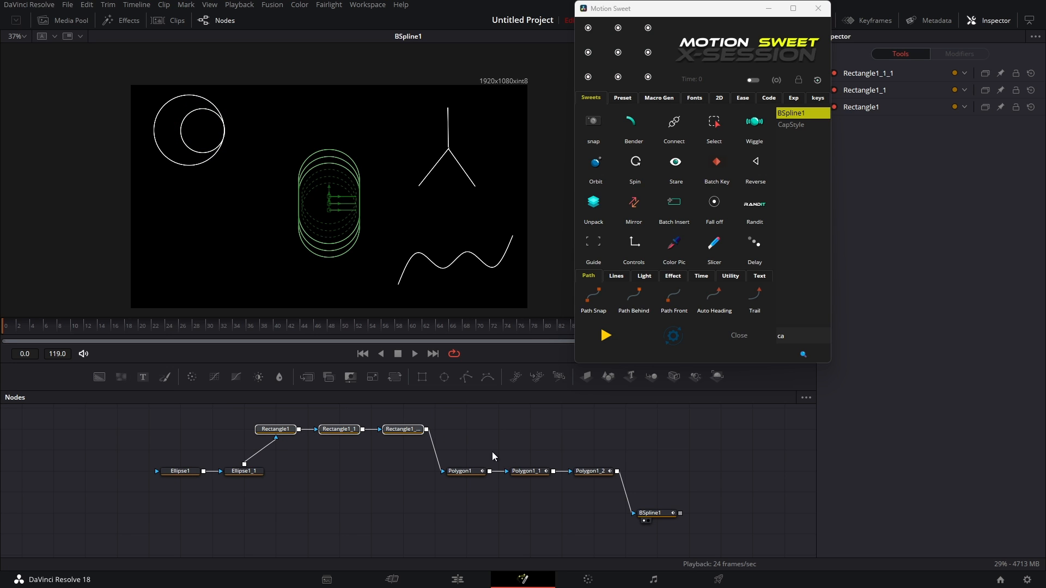
Step: Add Polygon1, the other two polygons as one group, and BSpline1 to the Trim Path sequence, and generate its length control
left_click(473, 472)
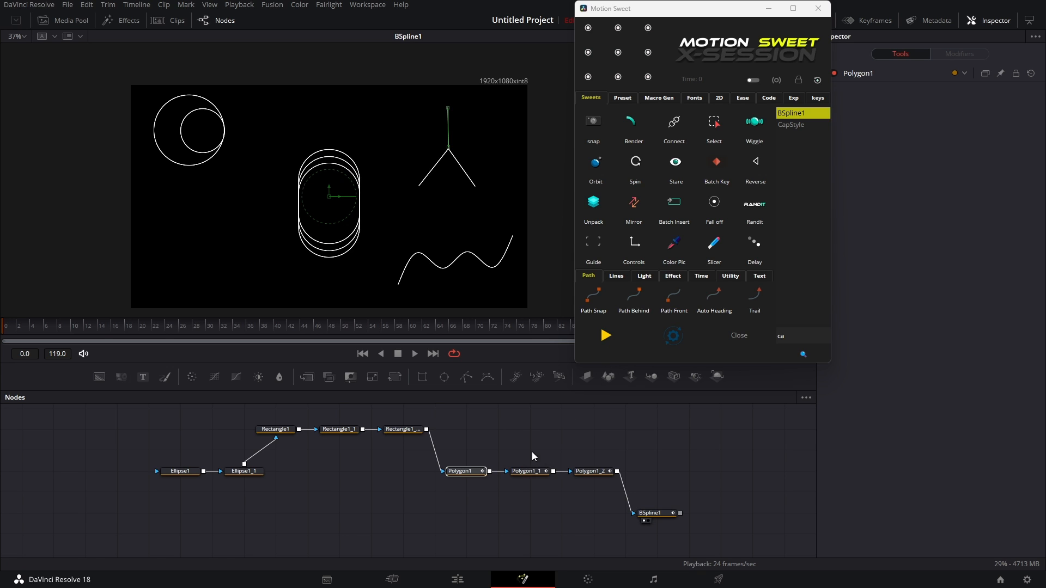
left_click_drag(532, 452, 583, 478)
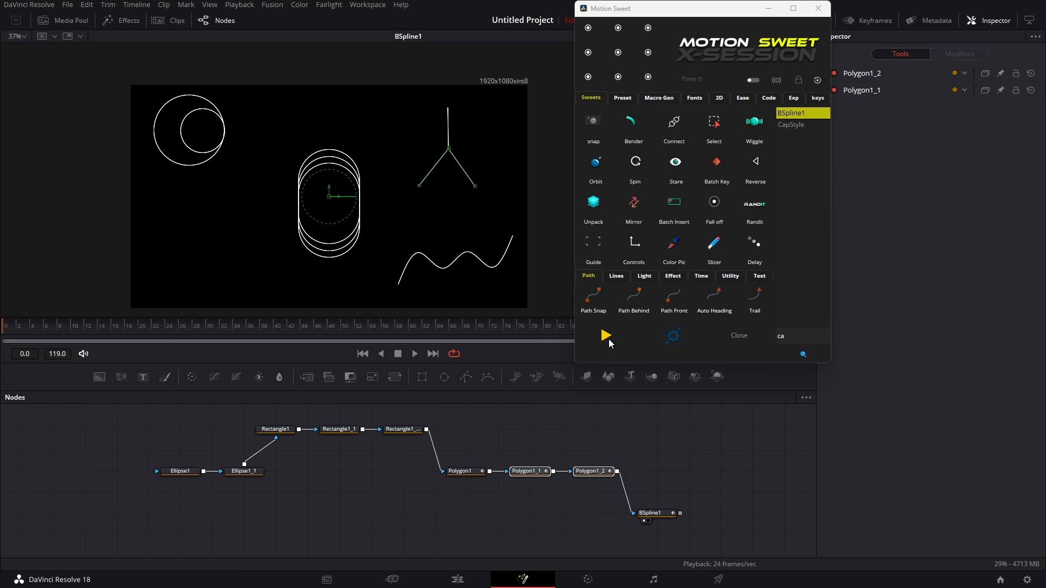
left_click_drag(660, 502, 675, 525)
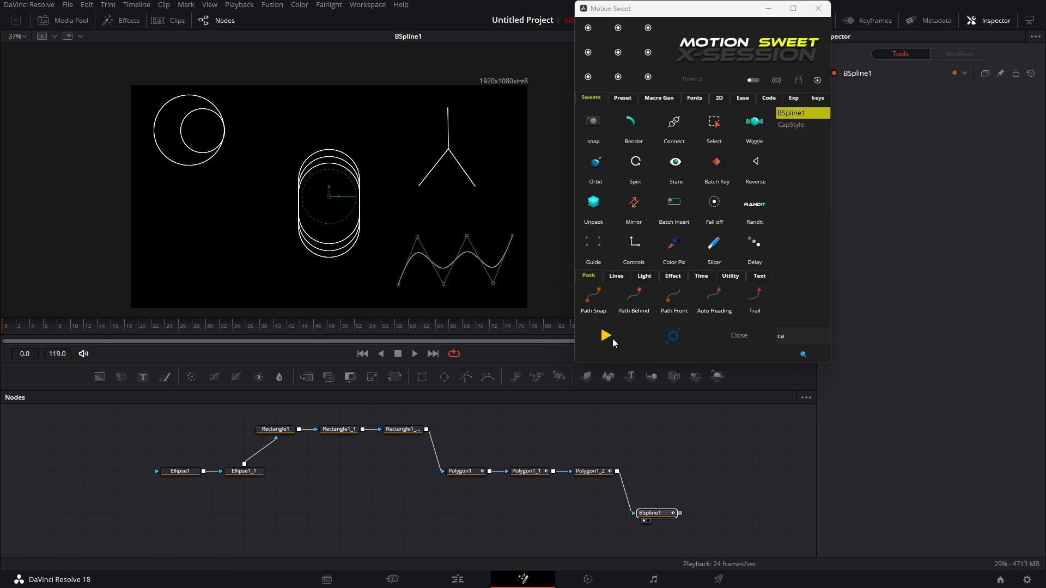
left_click(395, 477)
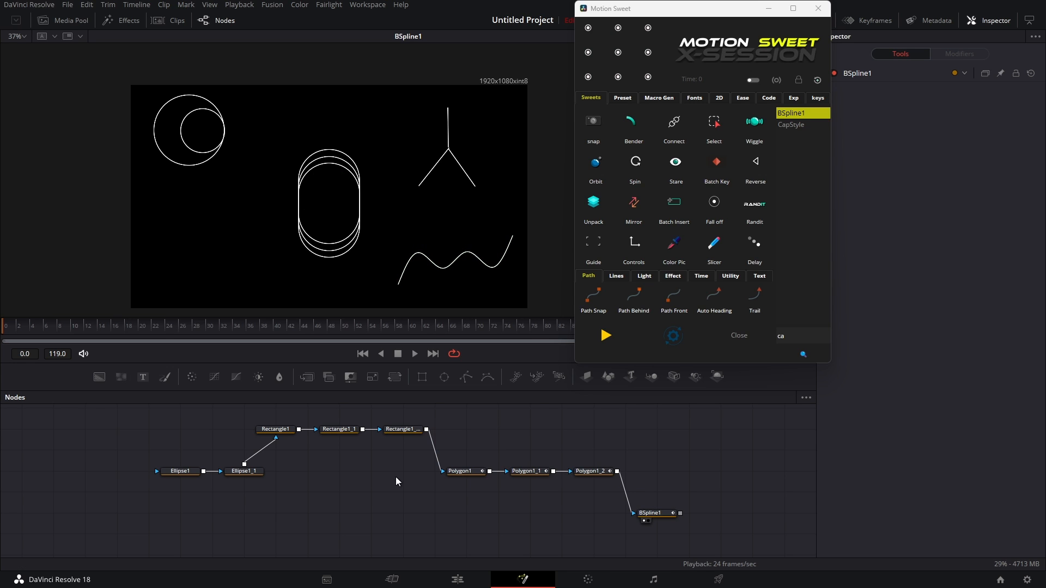
left_click(667, 332)
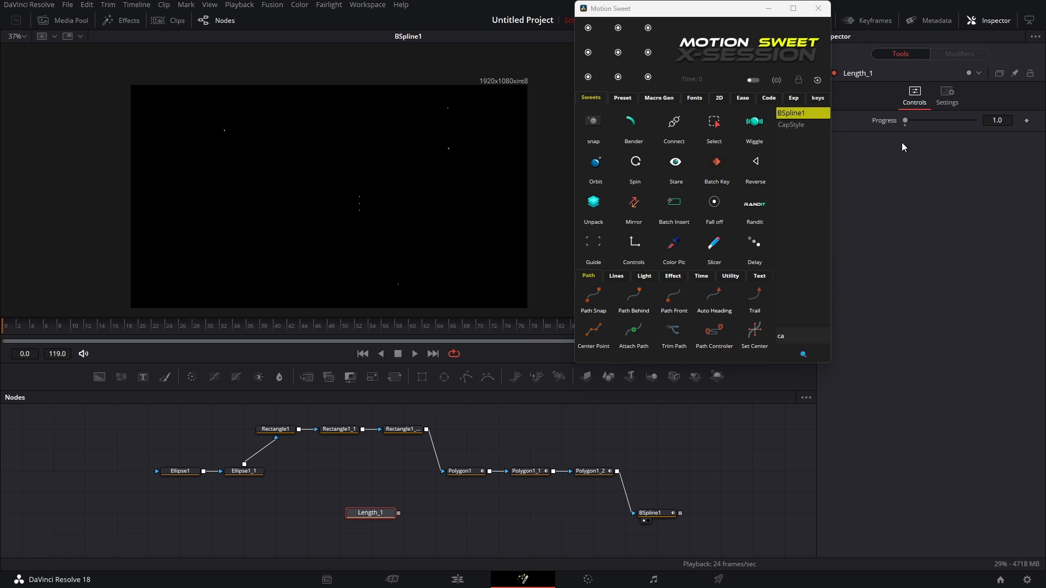
Step: Preview the sequential trimming by varying Length_1's Progress, return it to 1.0, and inspect the remaining dots
mouse_move(905, 120)
left_mouse_down()
mouse_move(1001, 122)
mouse_move(899, 154)
left_mouse_up()
scroll(446, 149, "up", 2)
scroll(303, 227, "down", 1)
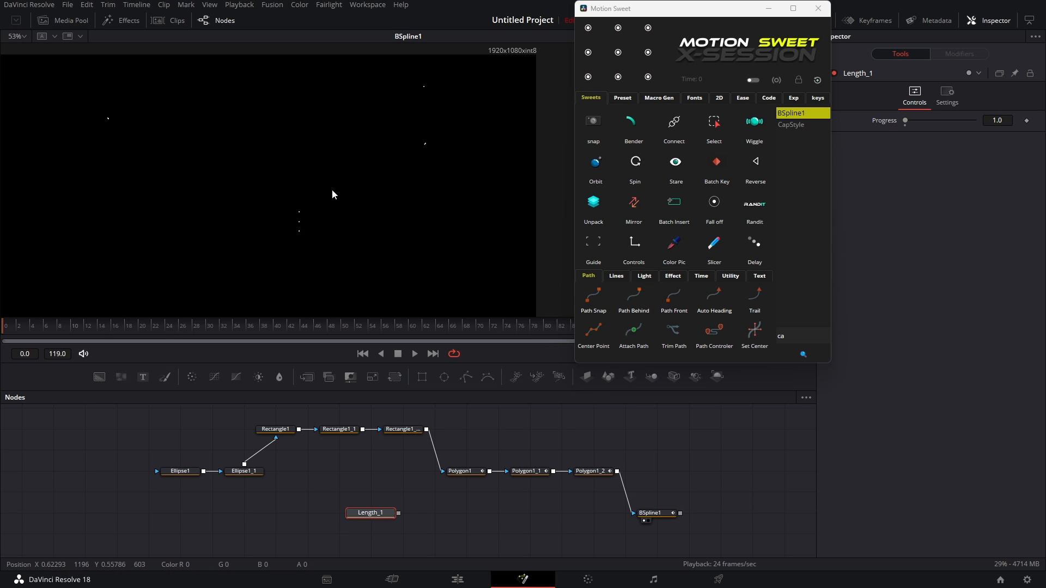
scroll(332, 189, "down", 1)
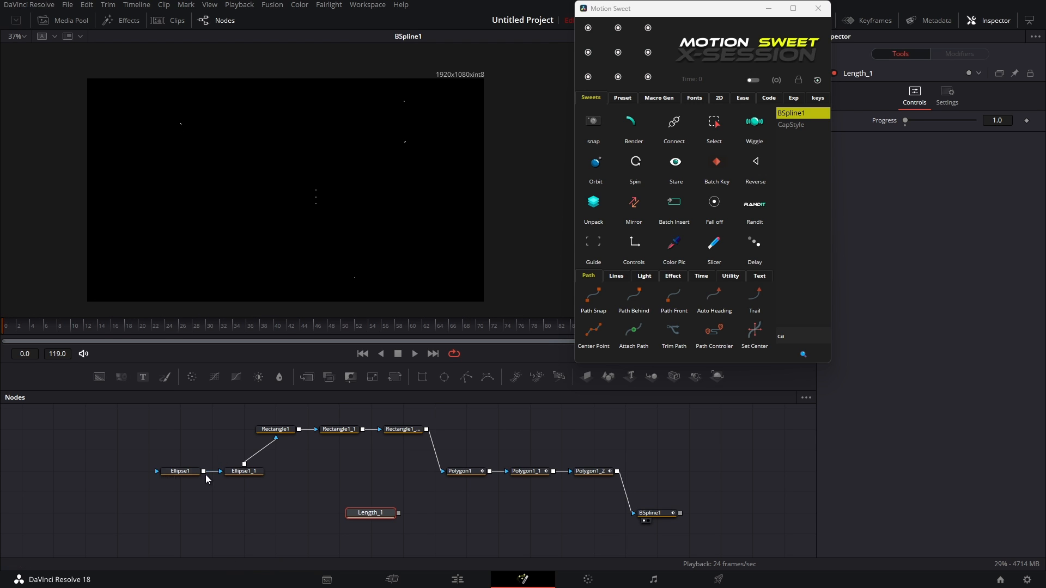
Step: Change BSpline1's cap style from round to flat
left_click(656, 516)
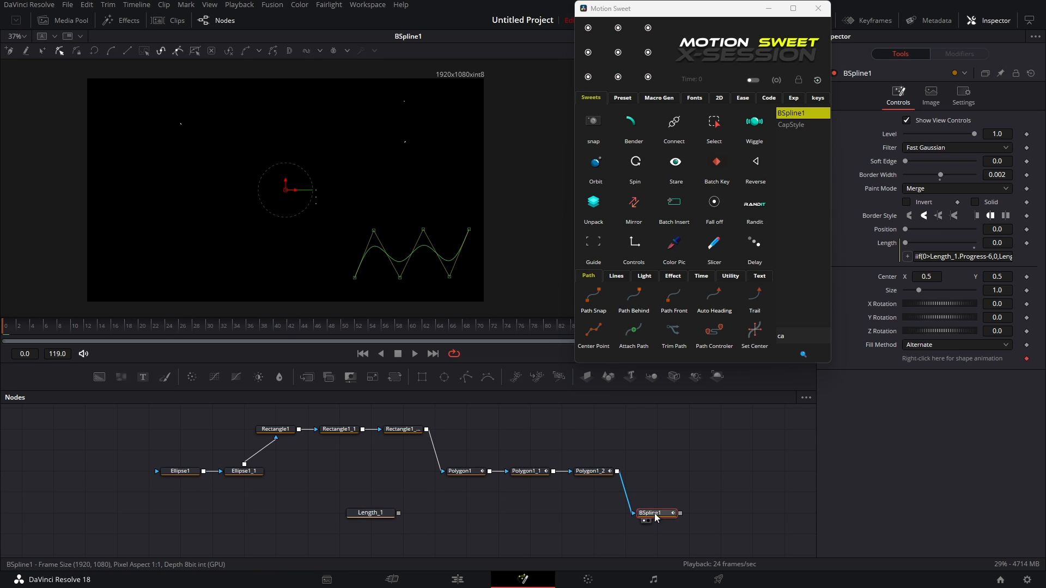
left_click(975, 217)
left_click(395, 286)
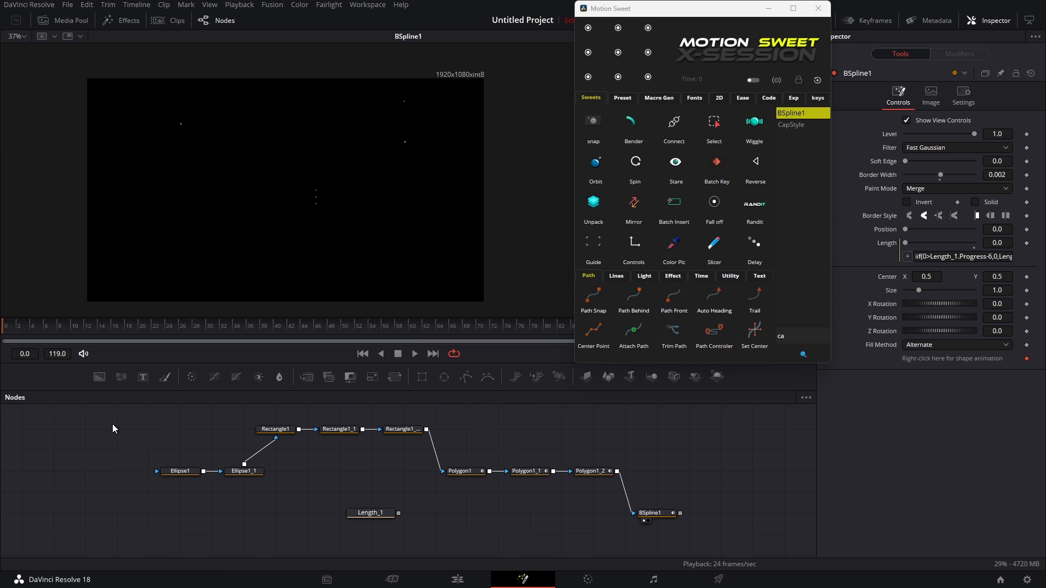
Step: Select all the ellipse, rectangle, polygon and BSpline masks and match their CapStyle to BSpline1's flat cap
left_click_drag(112, 424, 436, 510)
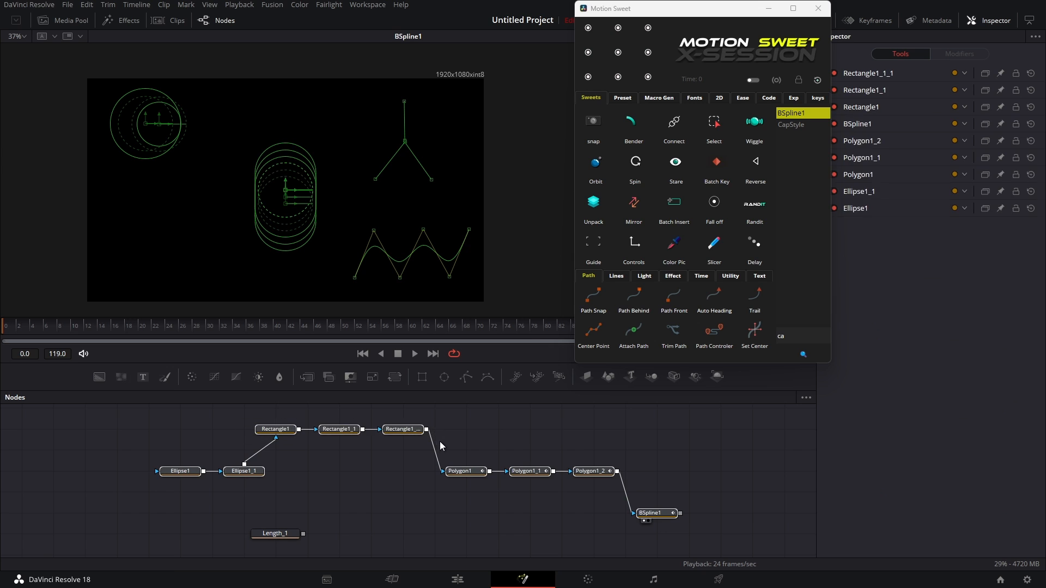
left_click(659, 514)
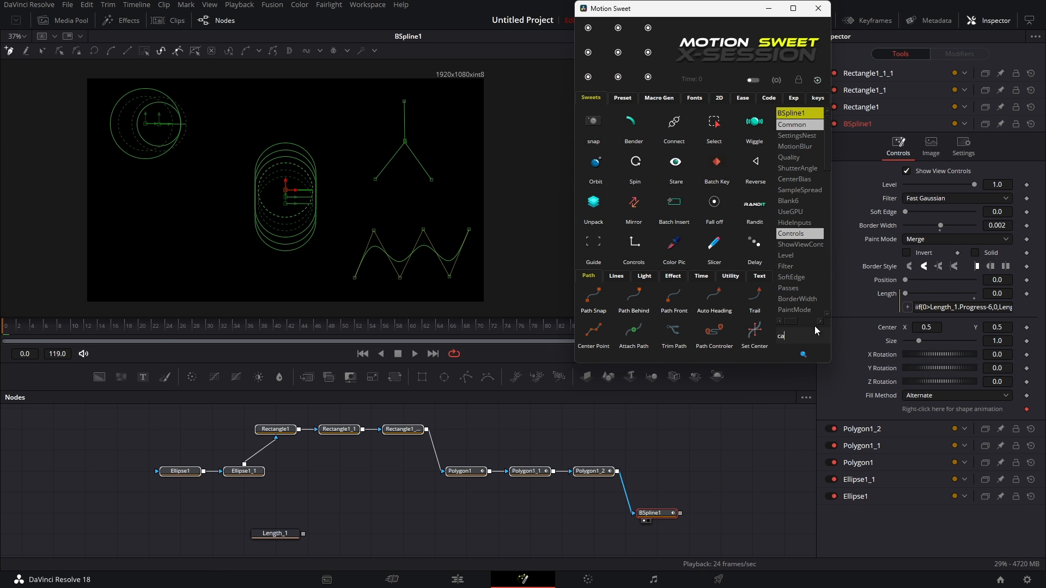
left_click(800, 342)
type("cap")
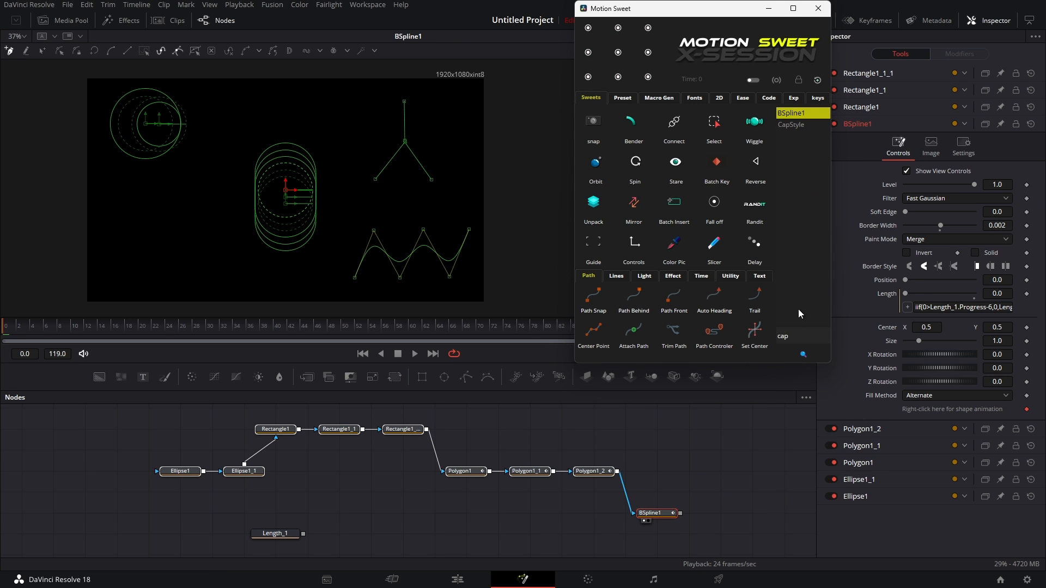
left_click(800, 125)
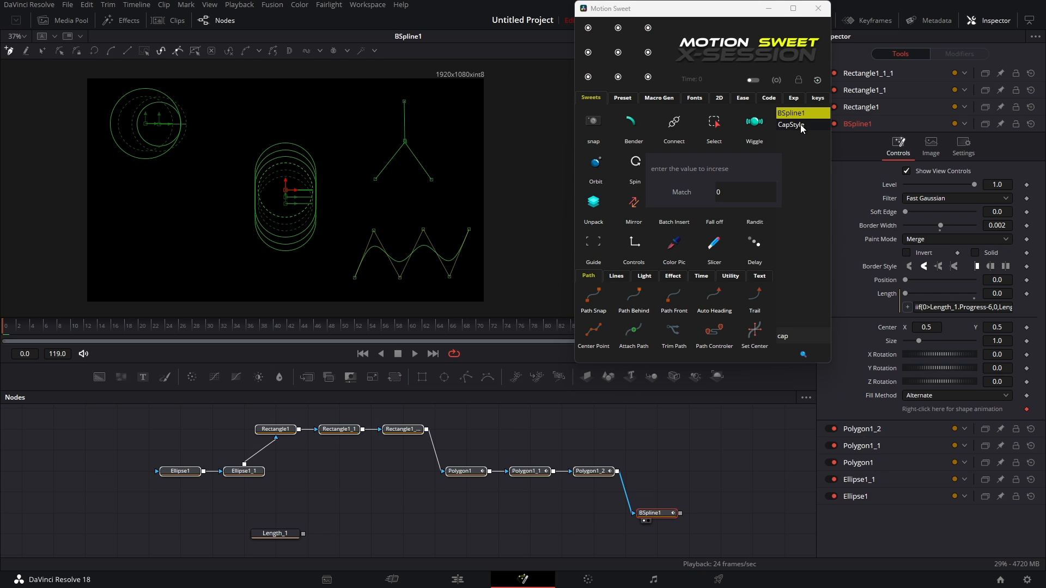
left_click(675, 193)
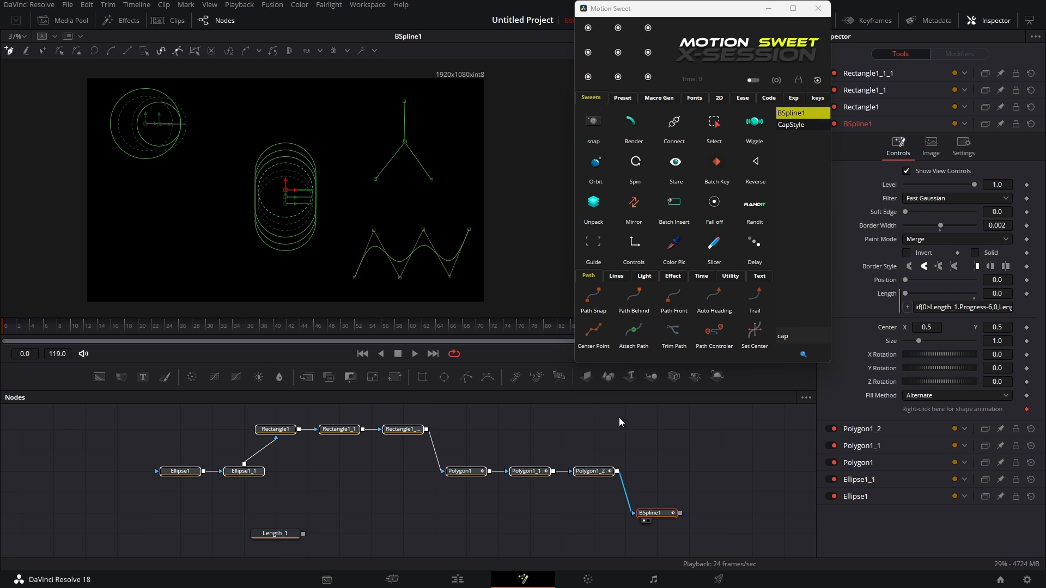
left_click(565, 435)
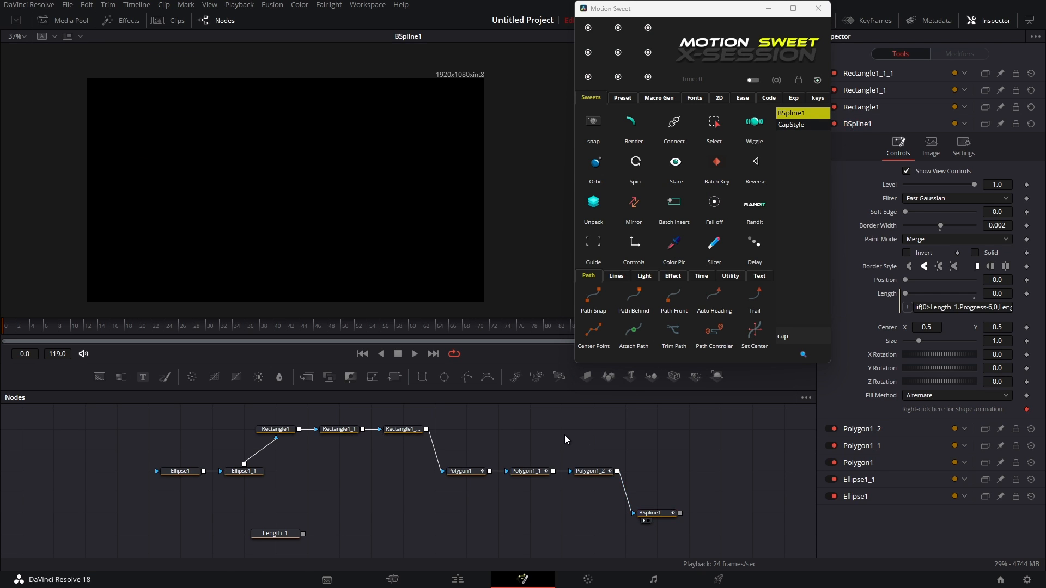
Step: Raise Length_1's Progress to 7.0 to run the full sequential trim across all the shapes
left_click(277, 533)
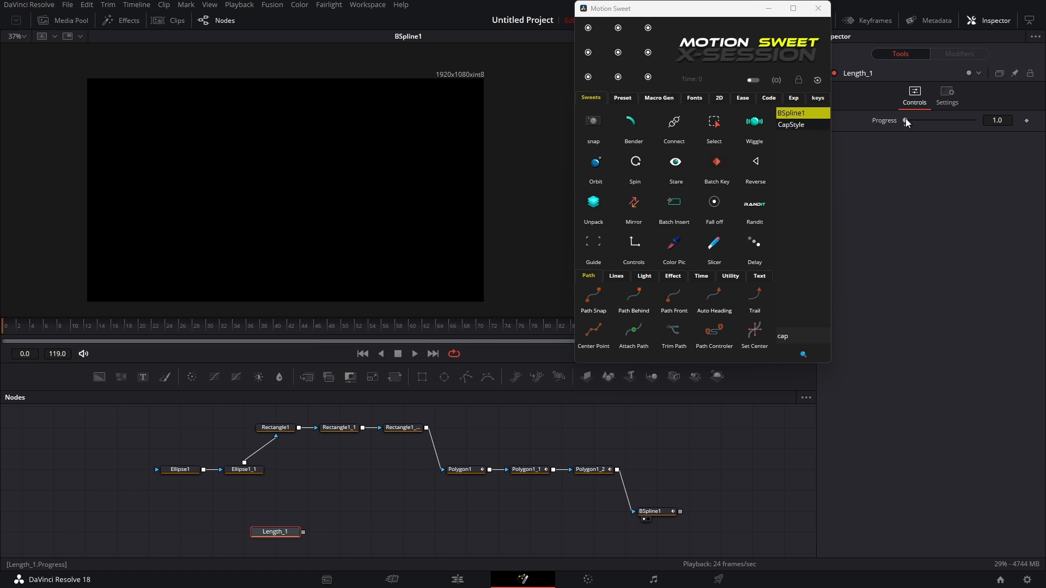
mouse_move(905, 119)
left_mouse_down()
mouse_move(975, 127)
mouse_move(925, 153)
mouse_move(915, 122)
mouse_move(895, 133)
mouse_move(982, 139)
left_mouse_up()
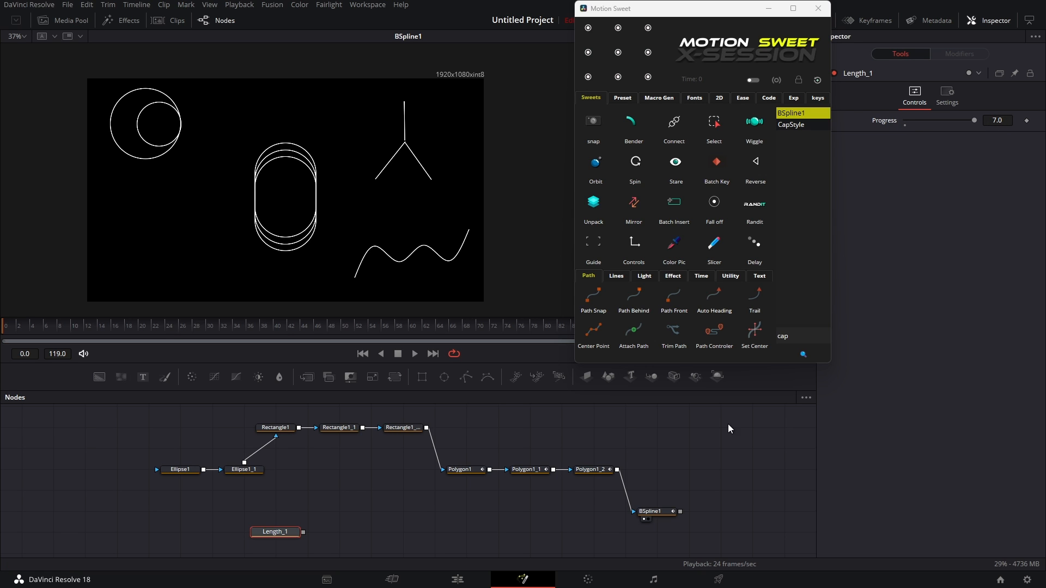
left_click_drag(694, 448, 633, 457)
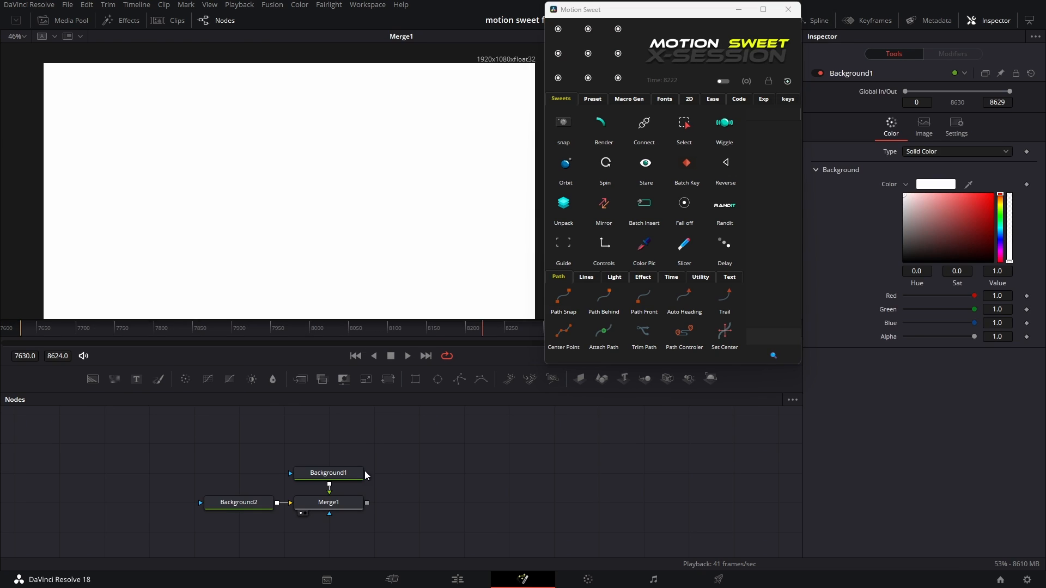
Step: Mask Background1 with a straight diagonal polygon line and a second polygon line crossing it, bent into a downward-sagging curve
left_click(349, 475)
left_click(459, 379)
left_click(157, 273)
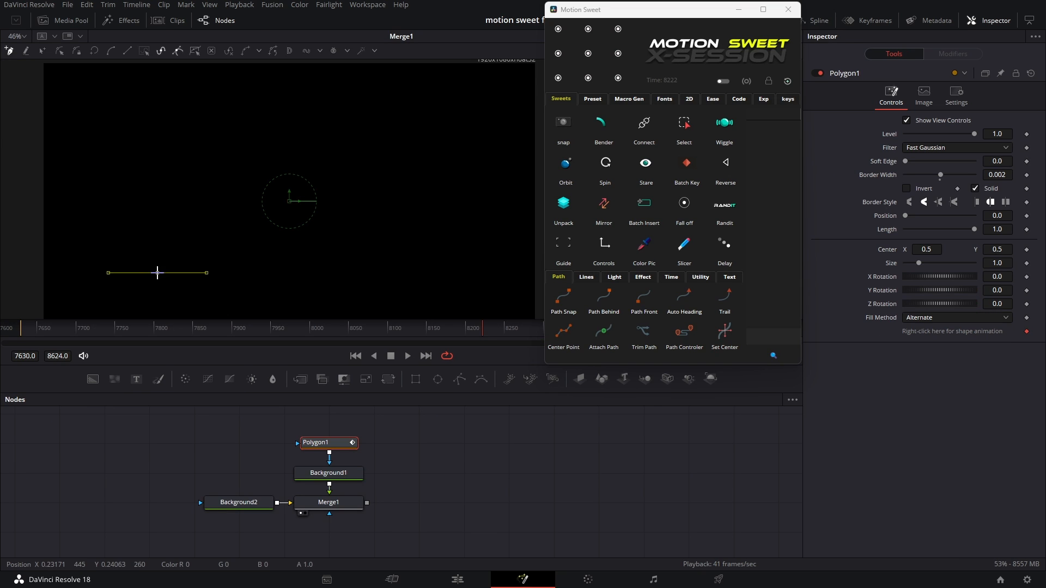
left_click(406, 105)
left_click(459, 380)
left_click(142, 122)
left_click(465, 273)
left_click_drag(265, 180, 238, 203)
Step: Draw a third polygon mask as a straight, gently sloped line across the other two paths
left_click(459, 380)
left_click(469, 150)
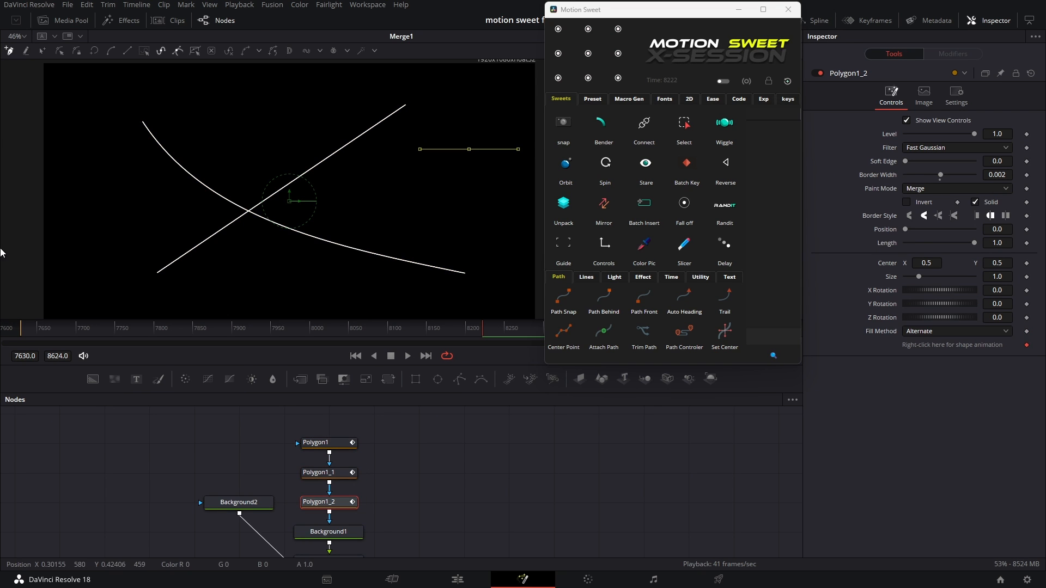
left_click(107, 226)
left_click(420, 418)
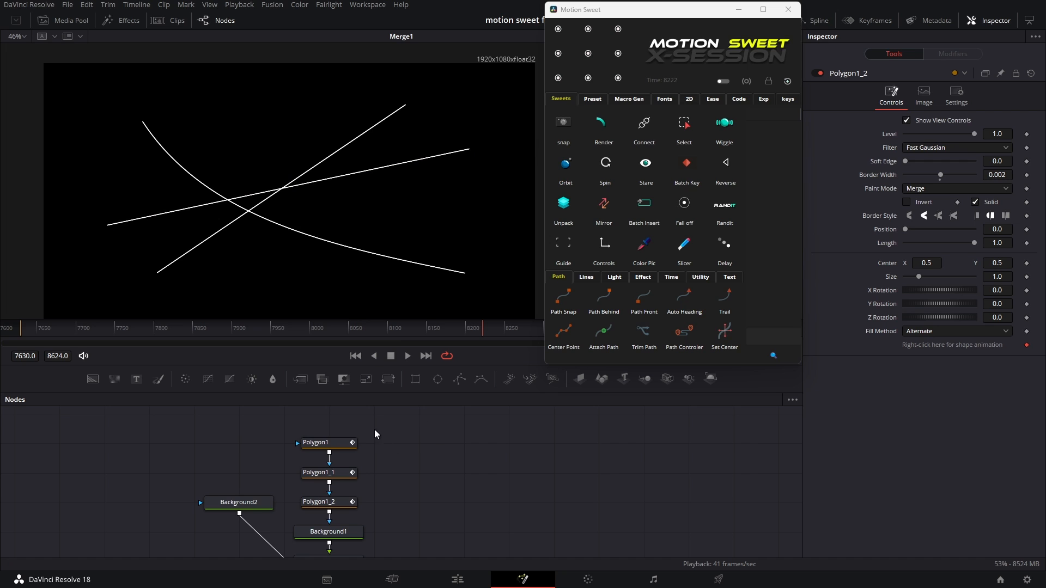
Step: Apply the Trim Path animation with values 10 and 15 to the three polygons and play it back
left_click_drag(375, 428, 321, 532)
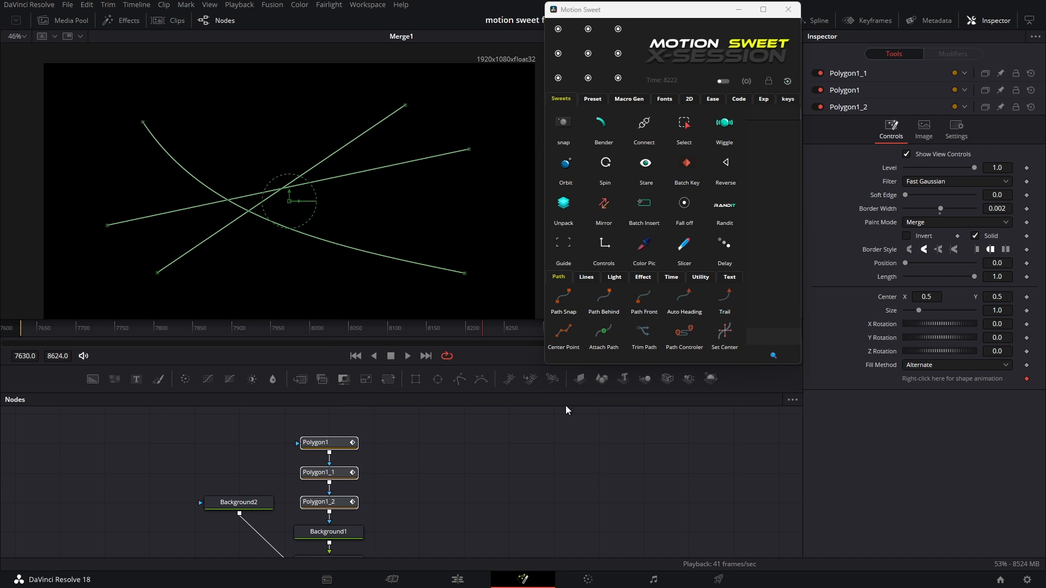
left_click(644, 347)
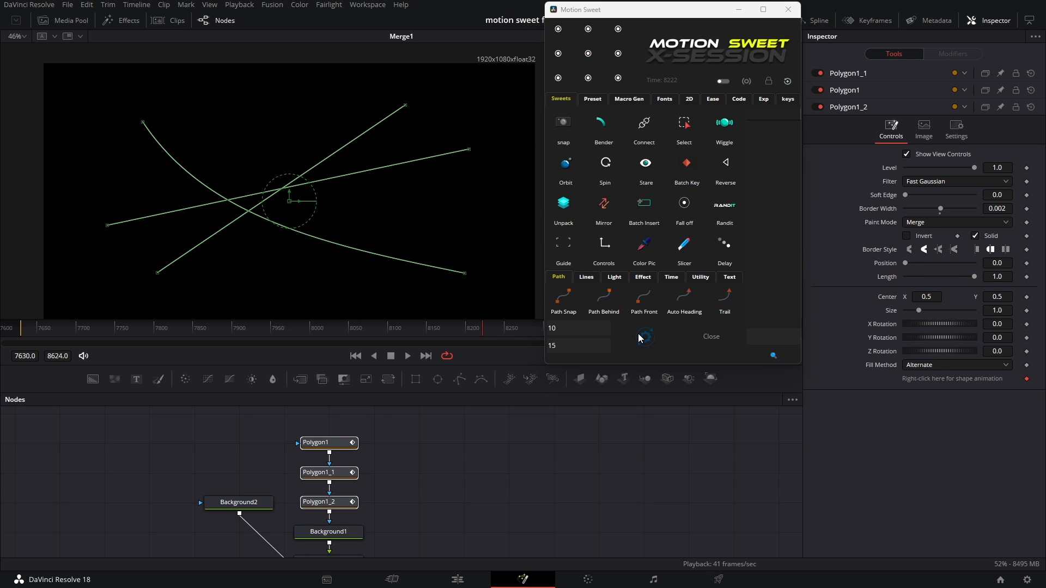
left_click(640, 337)
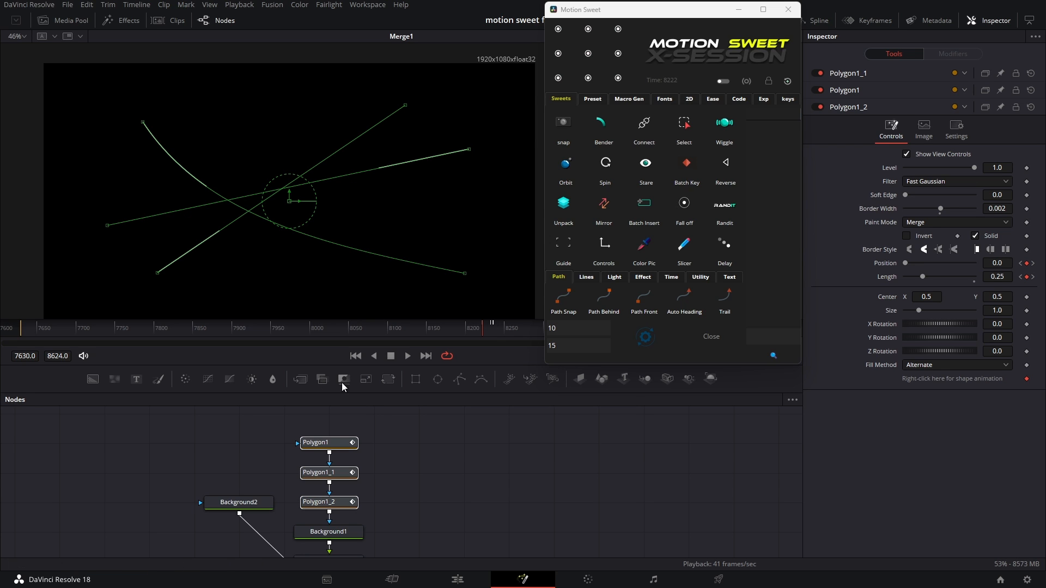
left_click(479, 332)
left_click(458, 455)
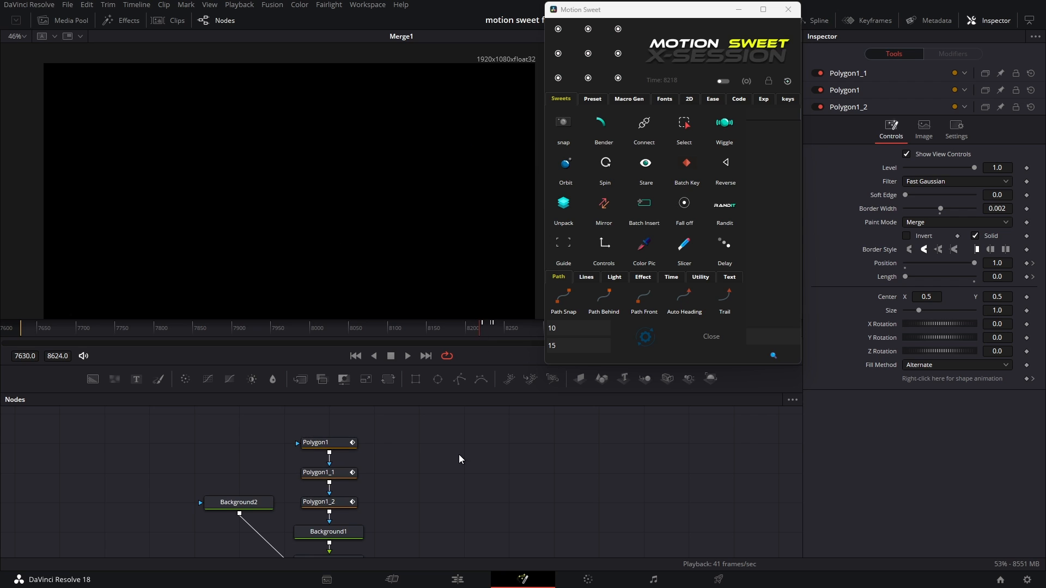
key("space")
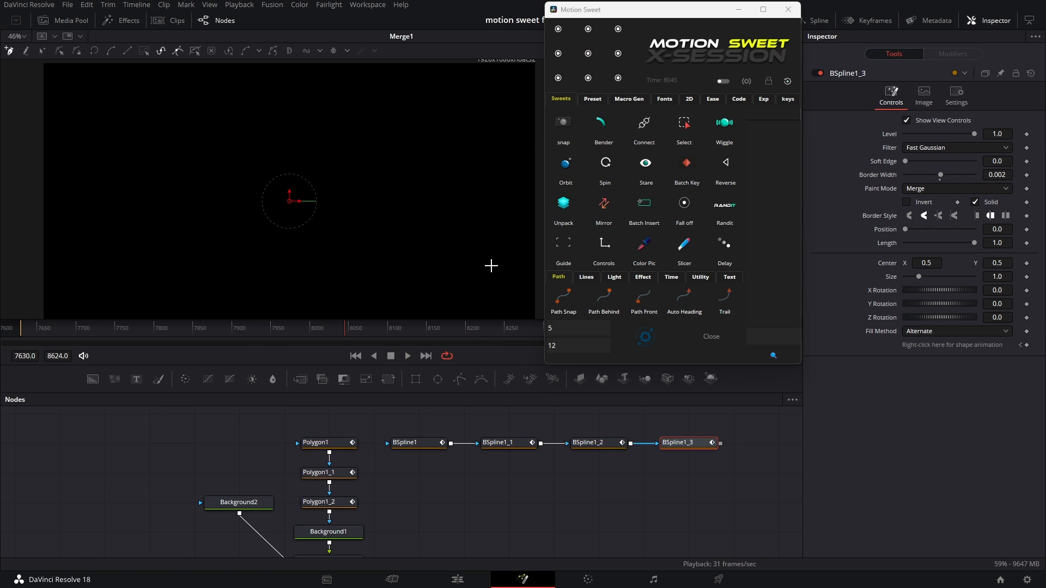
Step: View the four chained BSplines, apply the Trim Path animation with values 5 and 12 to them, and preview it
left_click_drag(395, 416, 707, 445)
key("1")
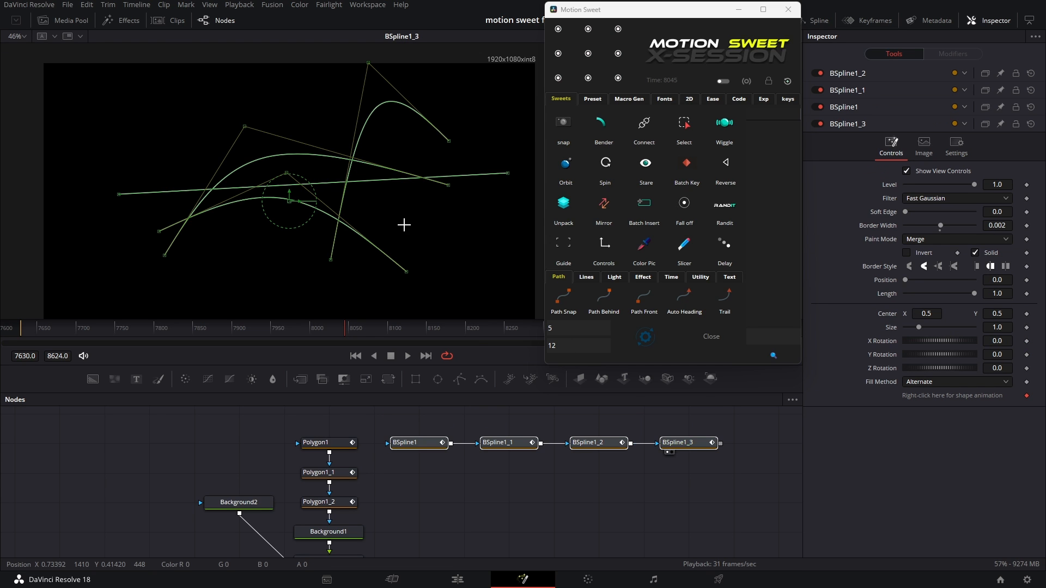
left_click(646, 336)
key("space")
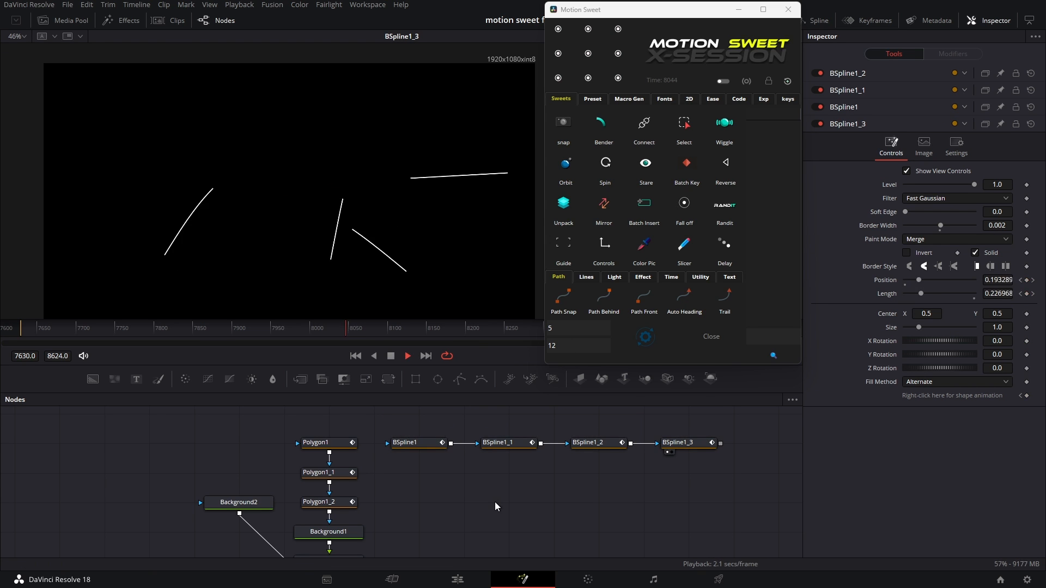
key("space")
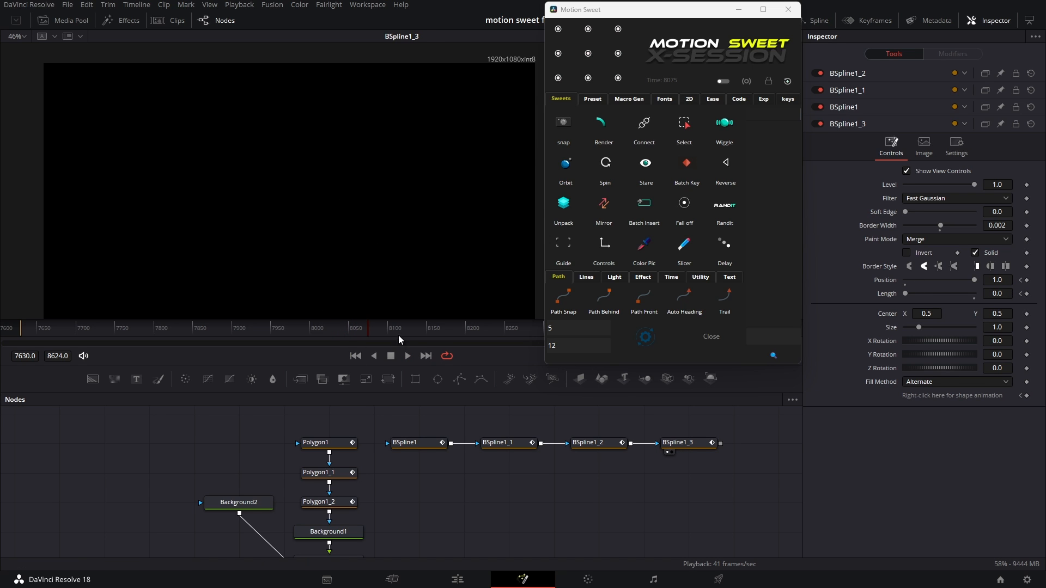
Step: Repeat the Trim Path animation on the four BSplines at frame 8113 with values 5 and 12, and play it
left_click_drag(404, 427, 697, 459)
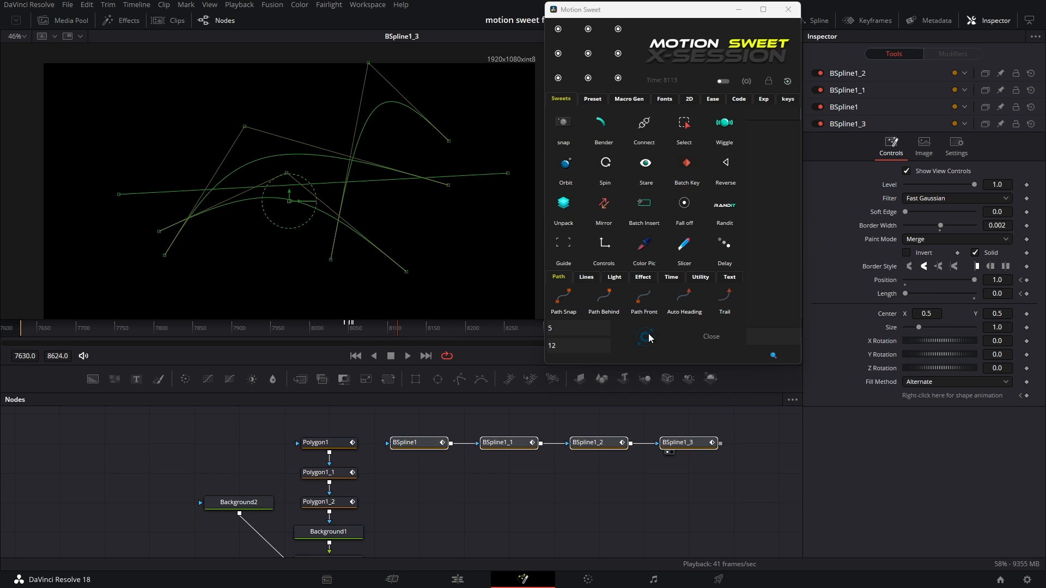
left_click(543, 514)
key("space")
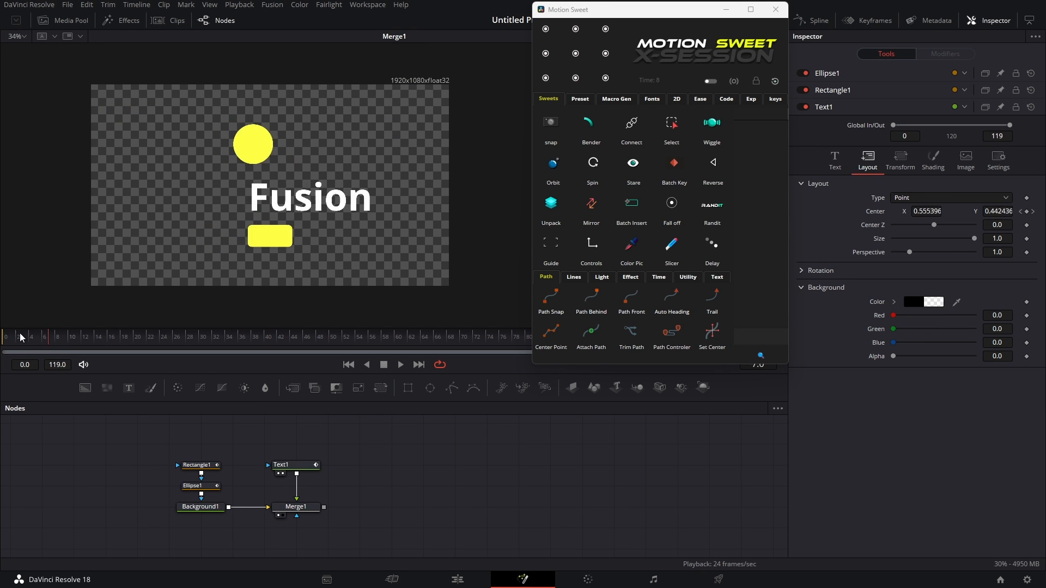
Step: Play the existing path animations of the text, ellipse and rectangle from frame 0
left_click_drag(19, 338, 1, 343)
key("space")
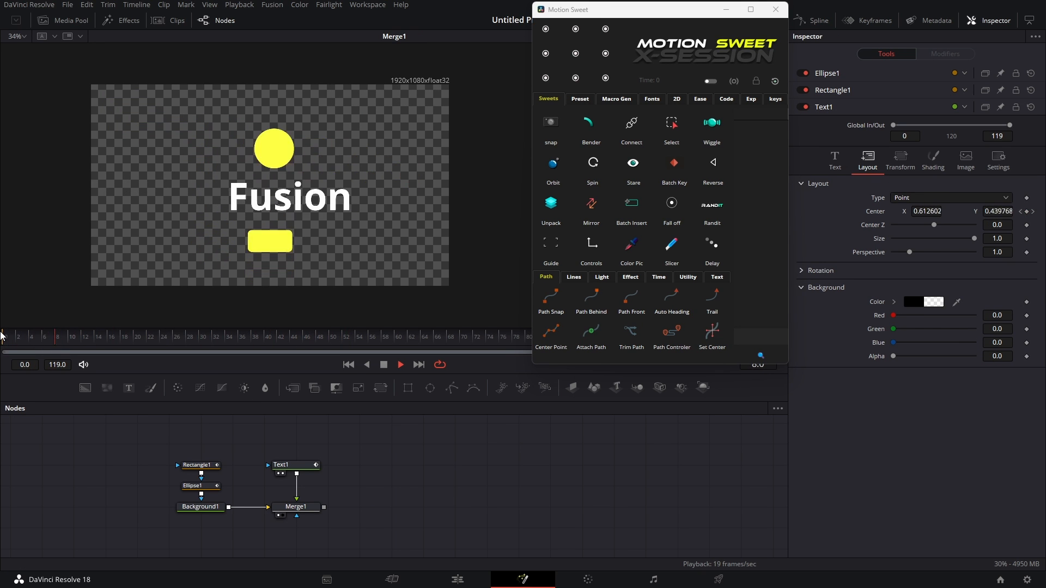
key("space")
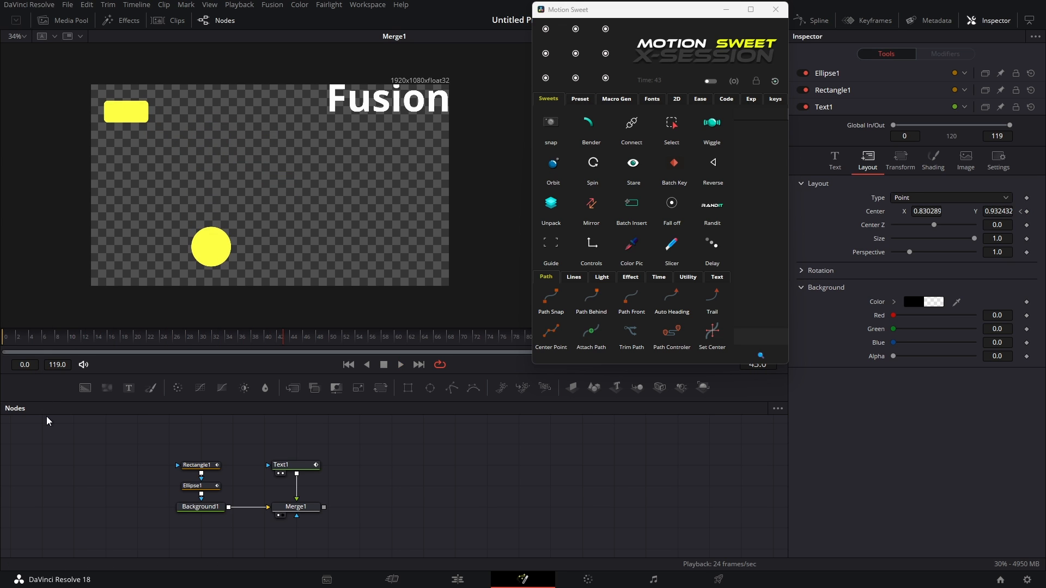
Step: Create a Path Controler for Rectangle1, Ellipse1 and Text1, place its node beside the graph, and vary its Displacement from 0
left_click_drag(111, 428, 334, 495)
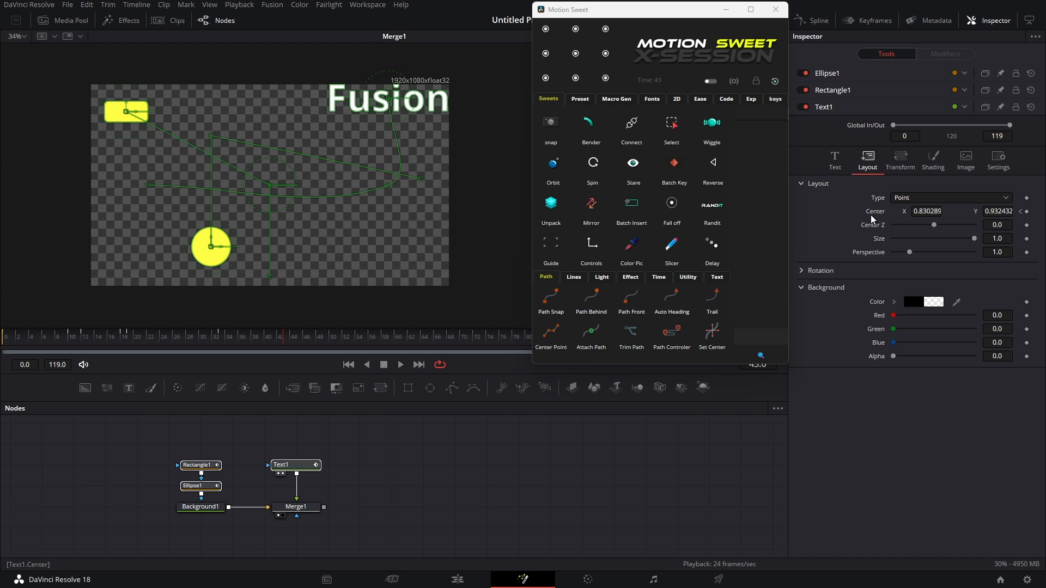
left_click(675, 334)
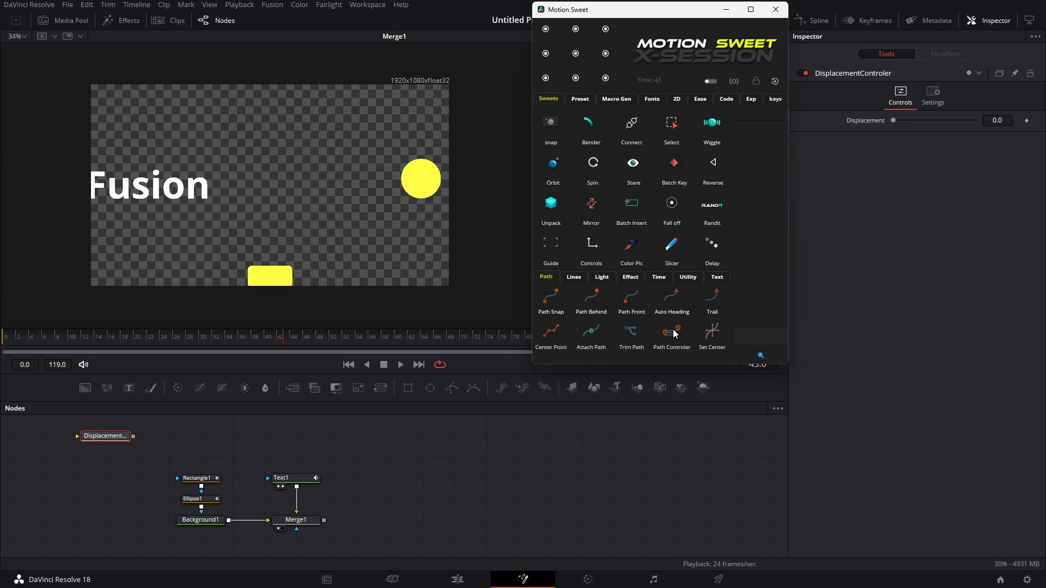
left_click_drag(90, 438, 419, 501)
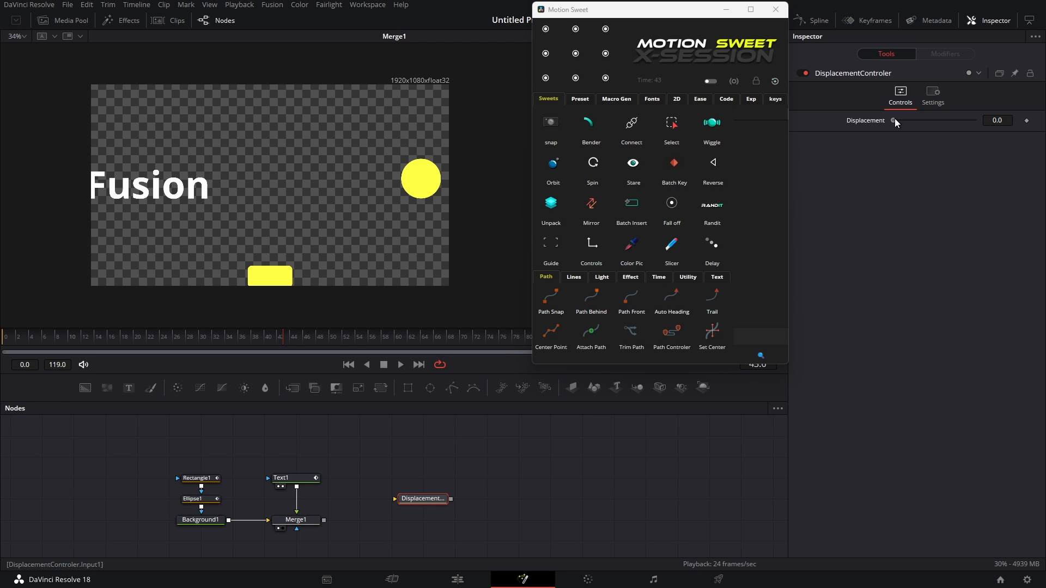
left_click_drag(894, 120, 995, 123)
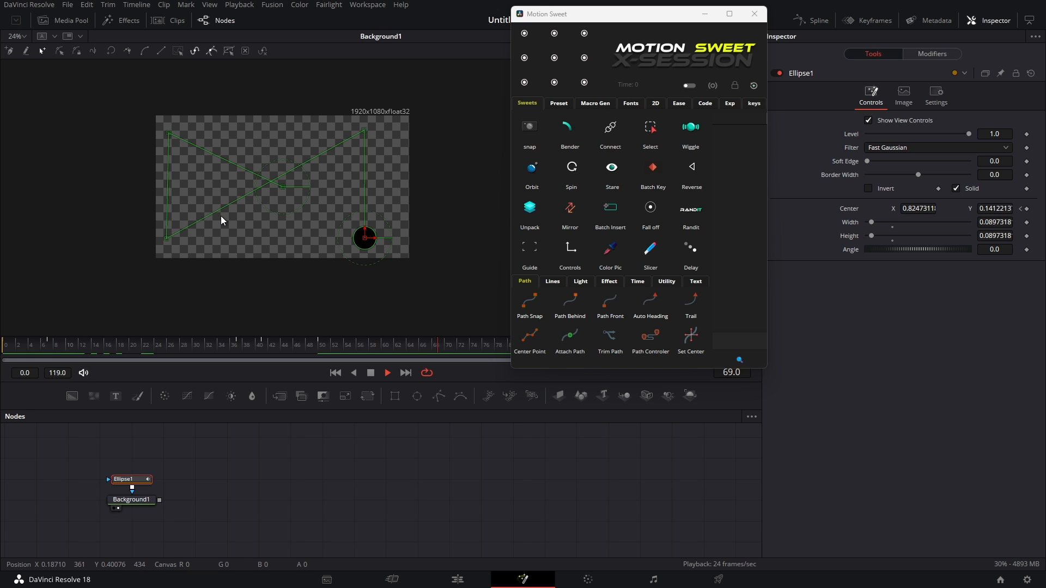
Step: Duplicate Ellipse1 and Background1, merge the copy over the original, and show the merge in the viewer
left_click(124, 503, "ctrl")
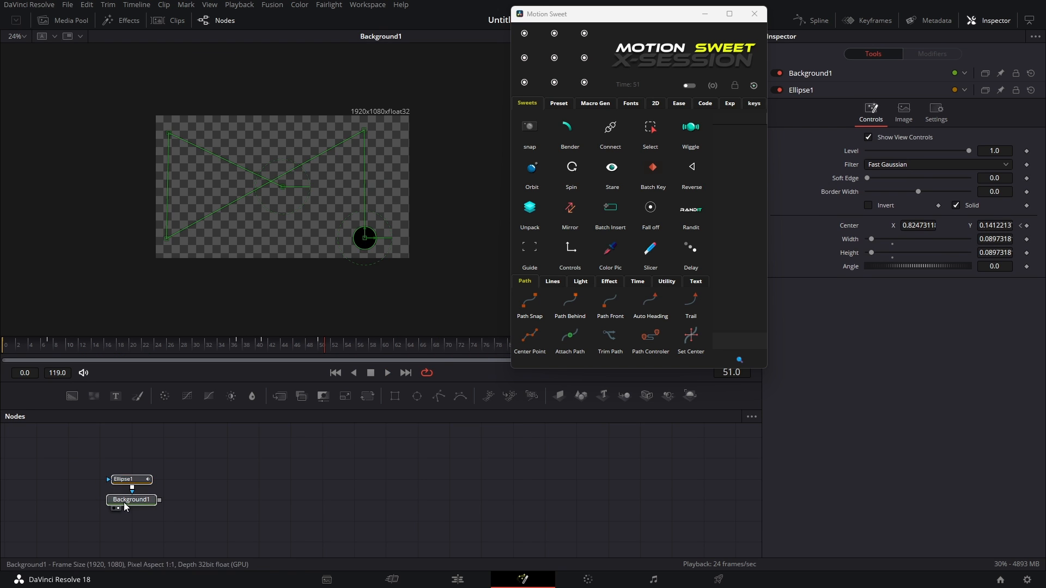
key("ctrl+c")
left_click(224, 479)
key("ctrl+v")
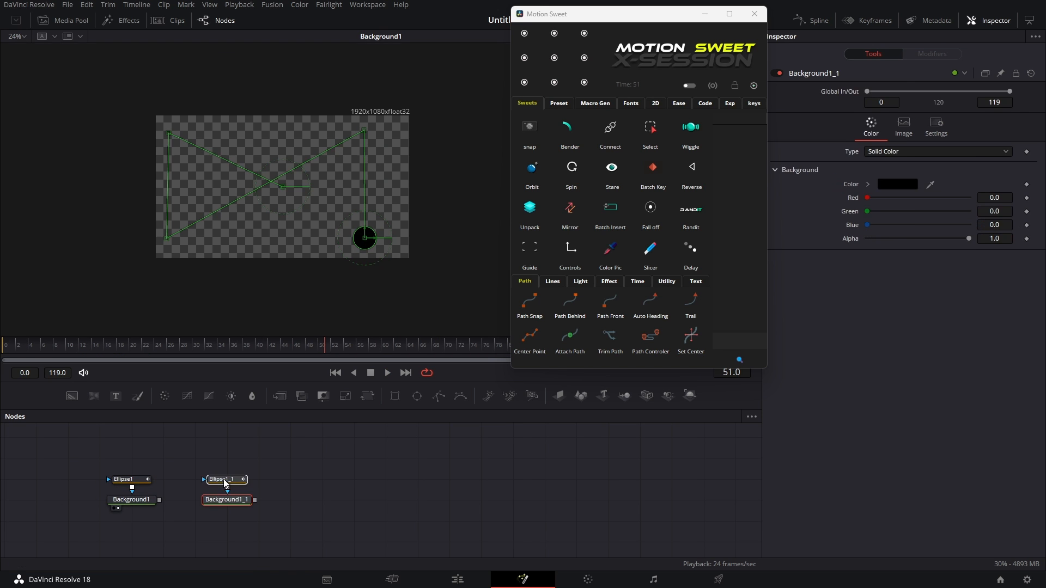
left_click_drag(224, 480, 159, 500)
key("2")
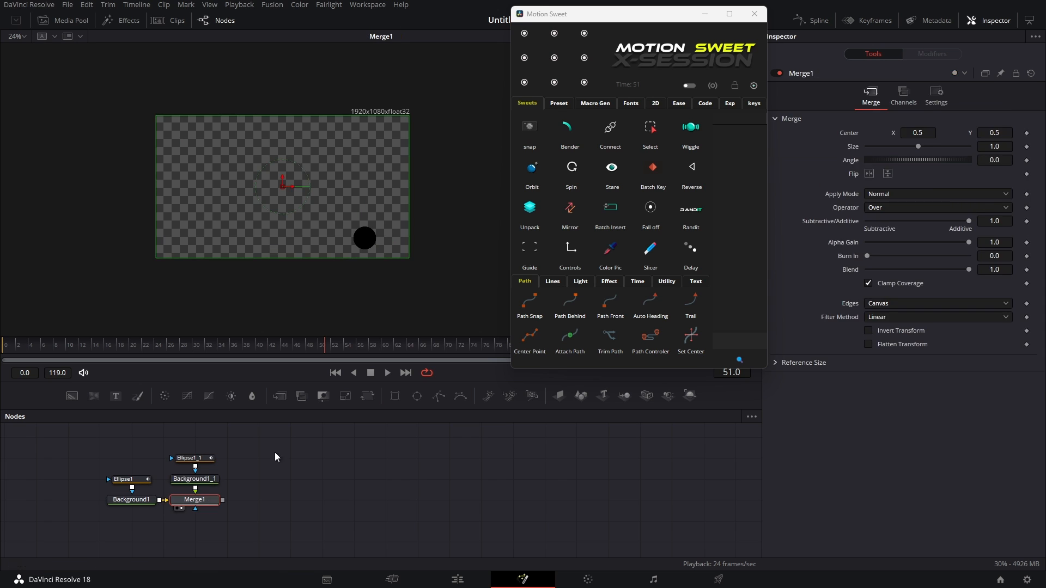
Step: Color Background1_1 red with saturation 0.801 and value 1.0, and play the overlapping circles
left_click(197, 479)
left_click(867, 184)
left_click_drag(897, 222, 968, 194)
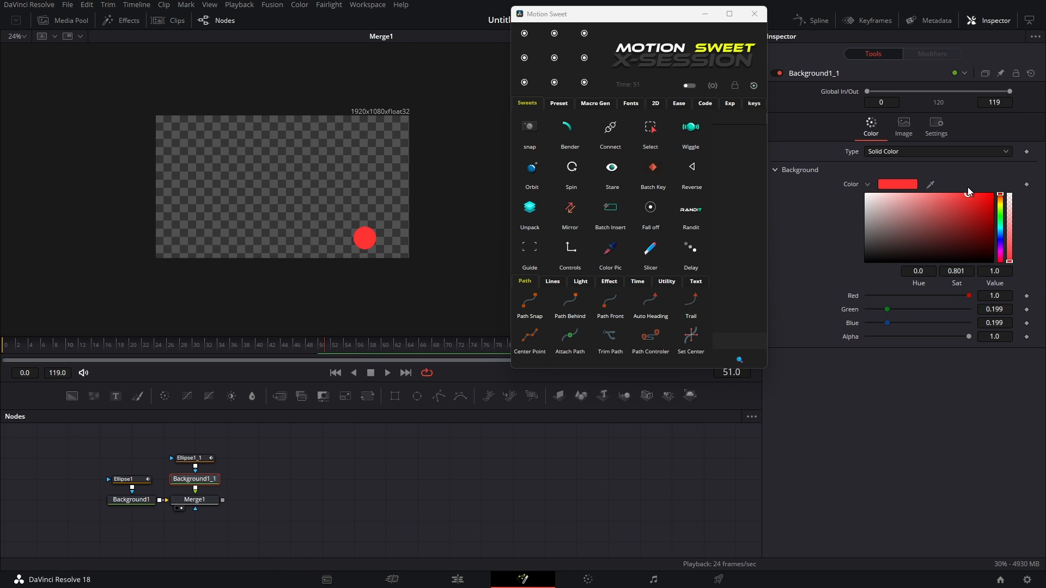
key("space")
key("space")
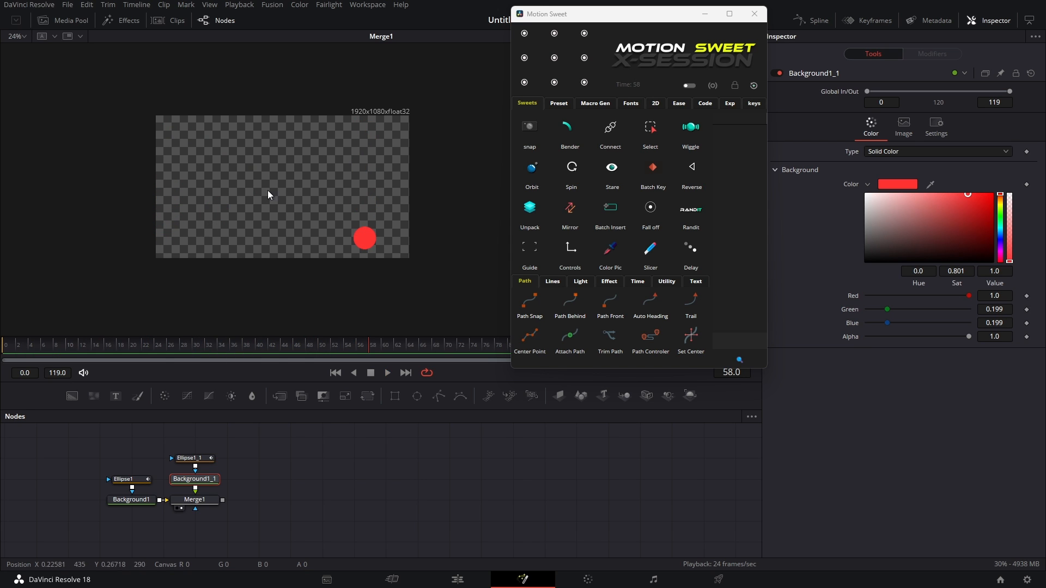
Step: Apply Path Controler to Ellipse1_1, return to frame 0 and play the animation
left_click(197, 459)
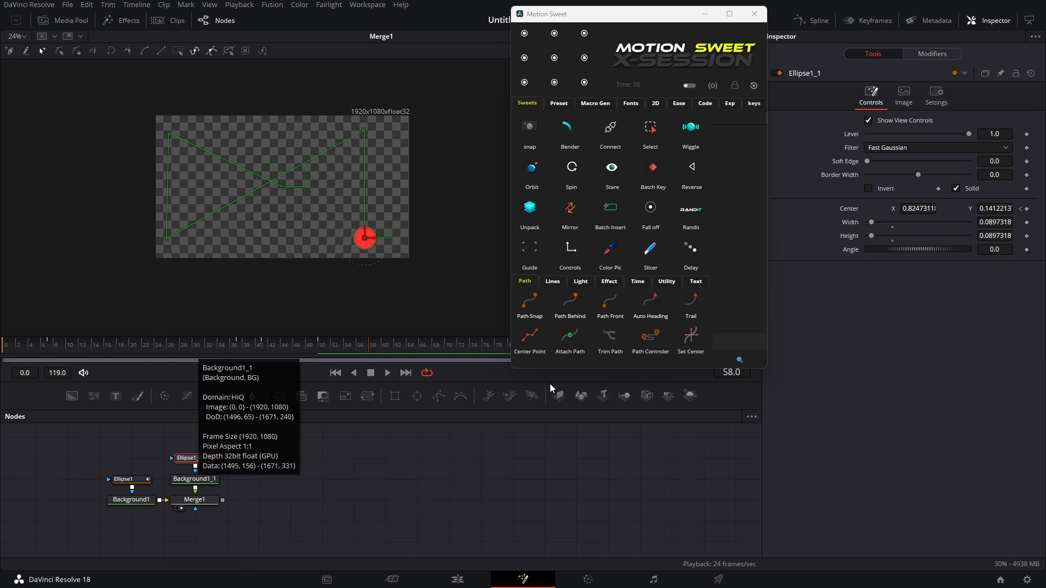
left_click(642, 334)
left_click_drag(167, 348, 3, 338)
left_click(403, 480)
key("space")
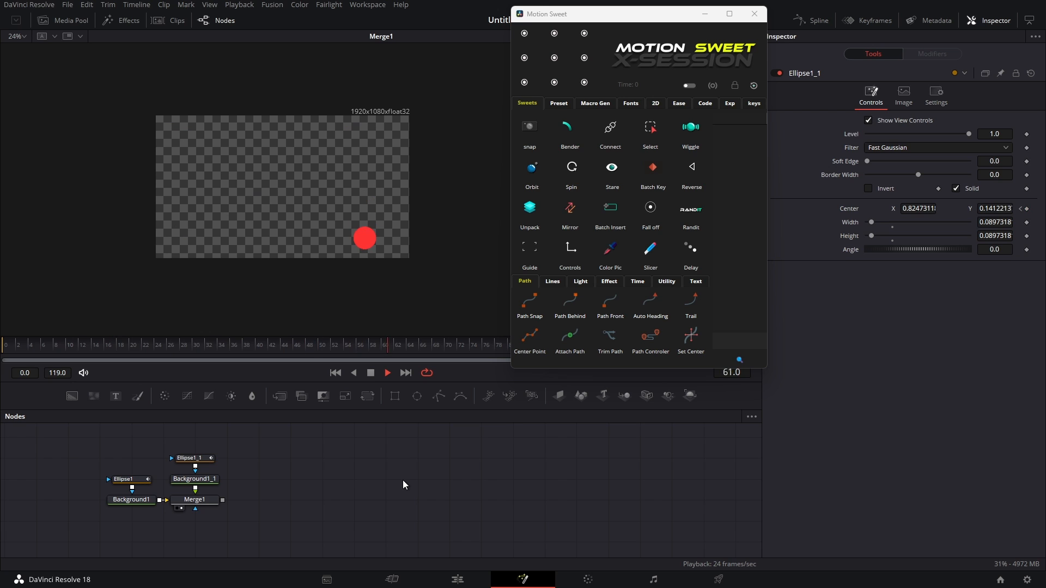
Step: Replay the merged circles from frame 0, show Background1 alone in the viewer and play it from the start
left_click_drag(149, 347, 84, 348)
left_click(180, 488)
left_click_drag(41, 343, 1, 341)
key("space")
left_click_drag(142, 501, 215, 249)
left_click_drag(28, 343, 1, 343)
key("space")
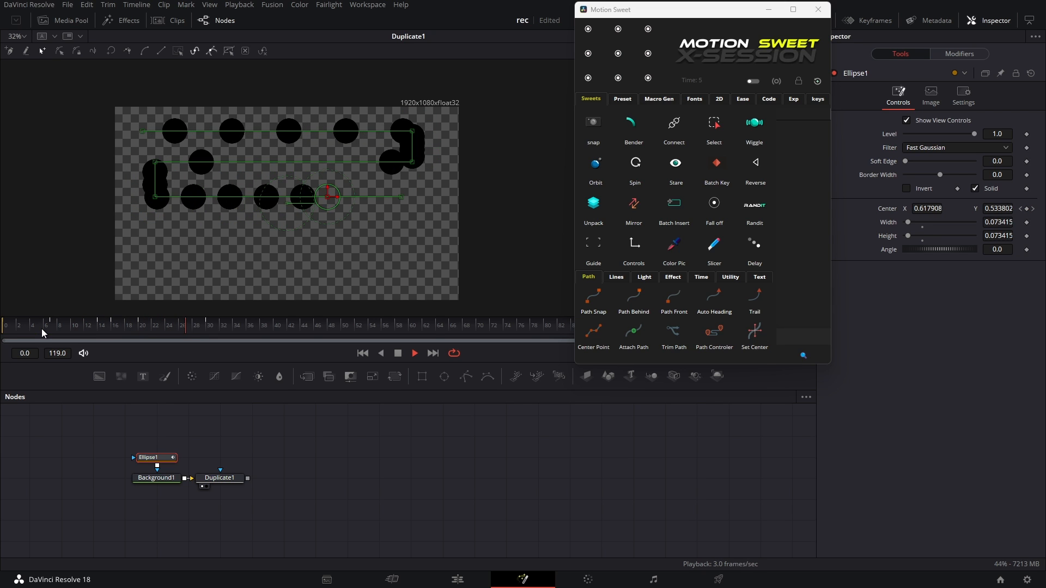
Step: Apply Path Controler to Ellipse1 feeding Duplicate1, and play the duplicated dots from frame 0
key("space")
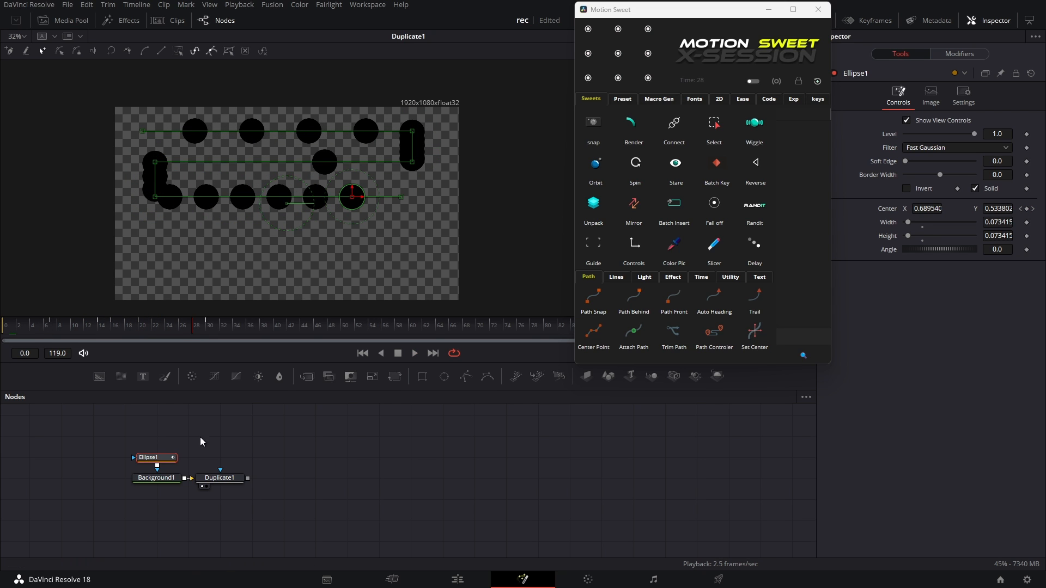
left_click(715, 336)
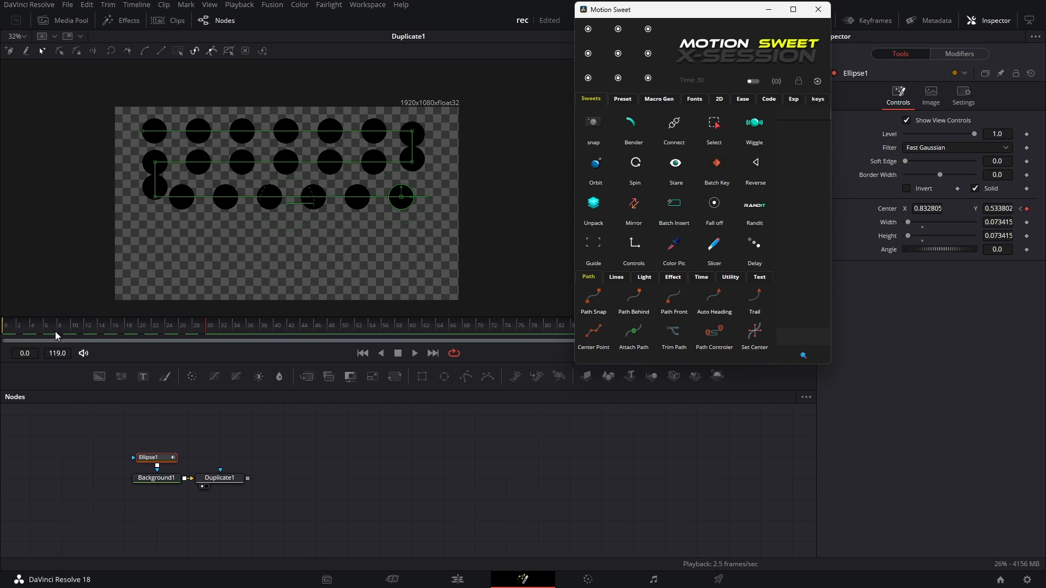
left_click_drag(59, 329, 3, 326)
key("space")
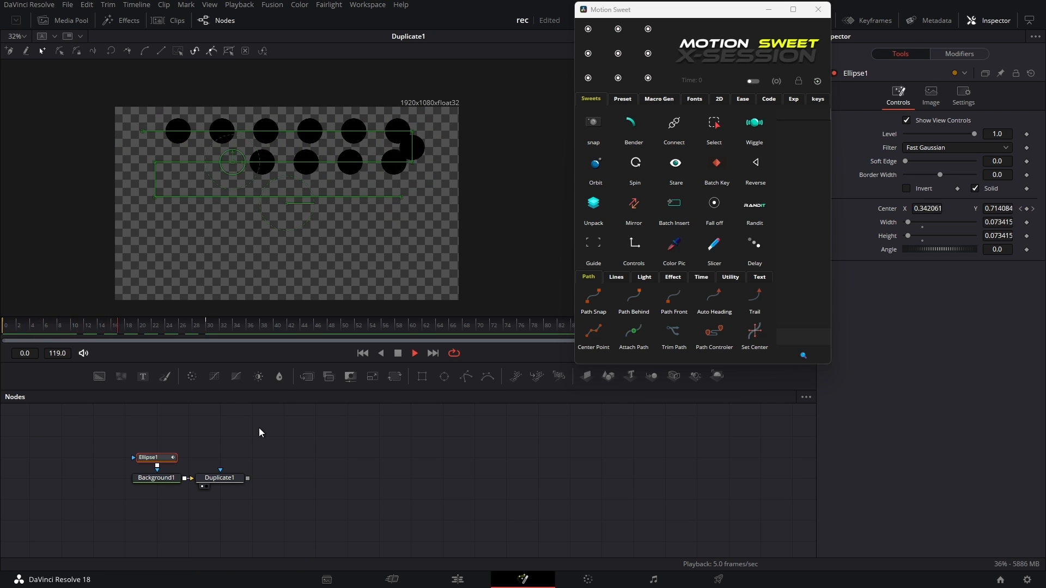
key("space")
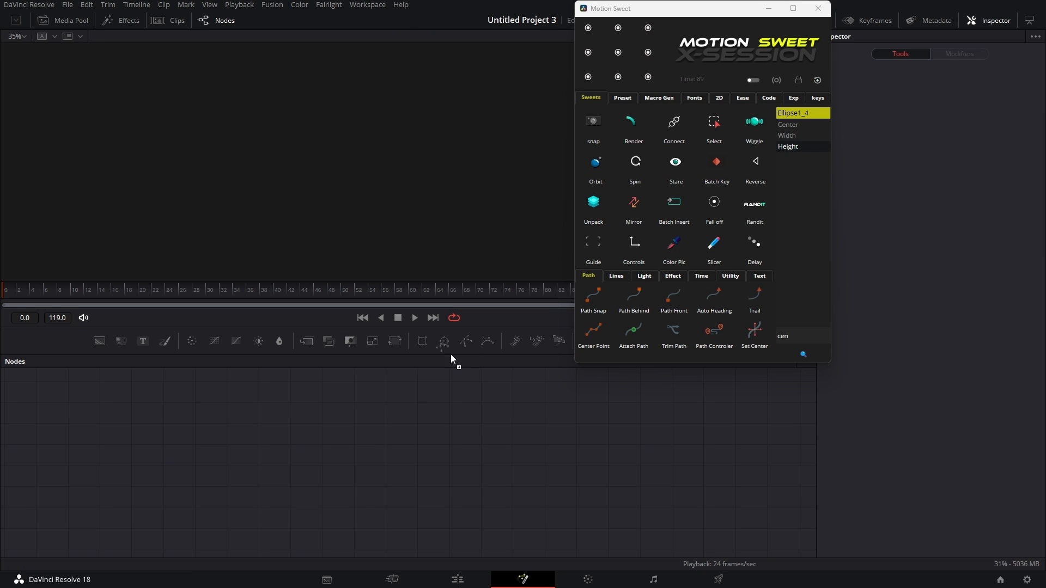
Step: Add a Polygon mask, show it in the viewer, and draw a closed triangle near the frame's left edge
left_click_drag(451, 355, 349, 399)
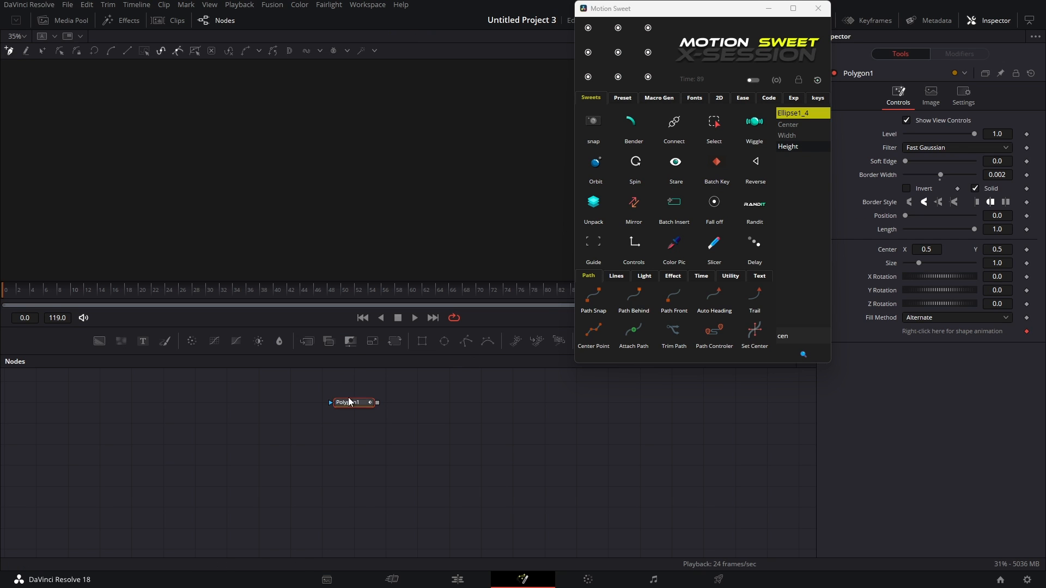
key("1")
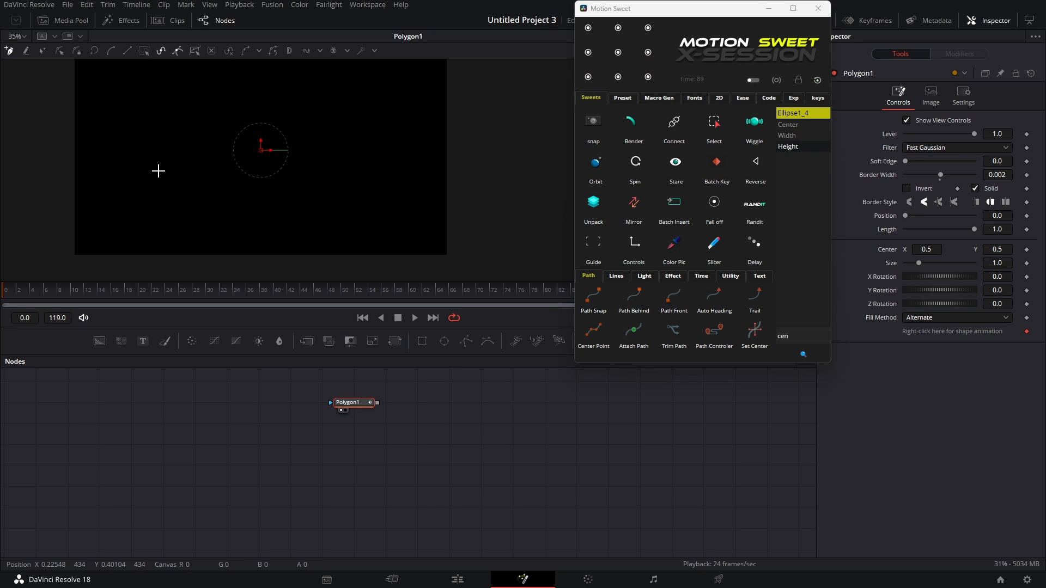
left_click(124, 162)
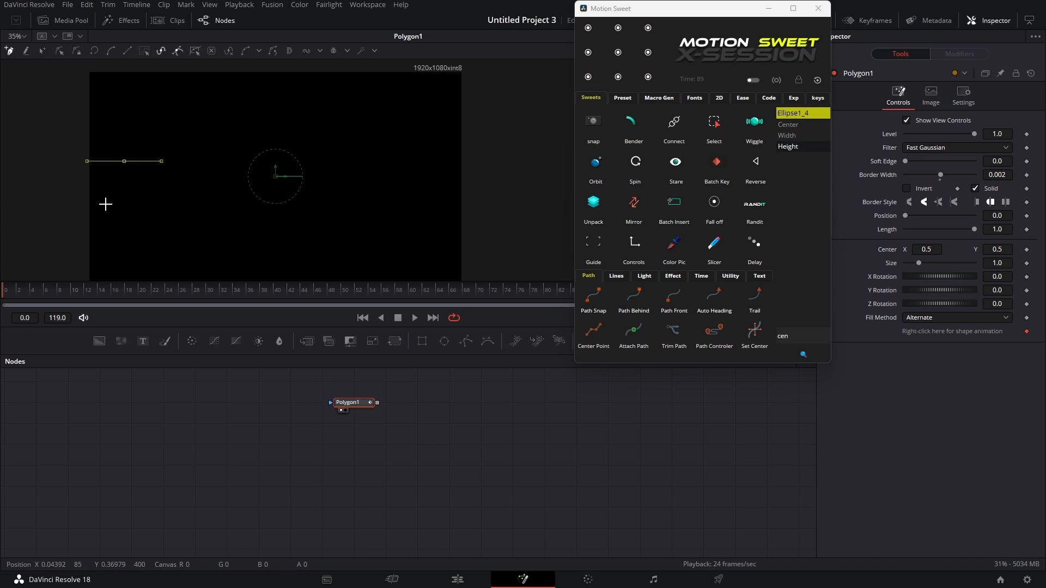
left_click(105, 205)
left_click(200, 195)
left_click(124, 162)
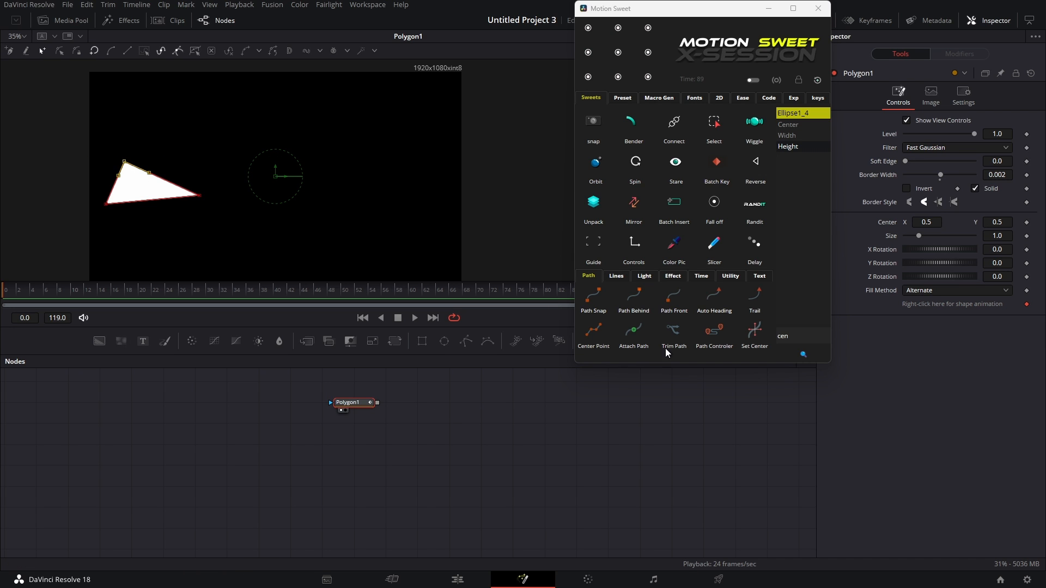
Step: Apply Set Center to Polygon1, show it in the viewer, and move its node aside in the graph
left_click(755, 336)
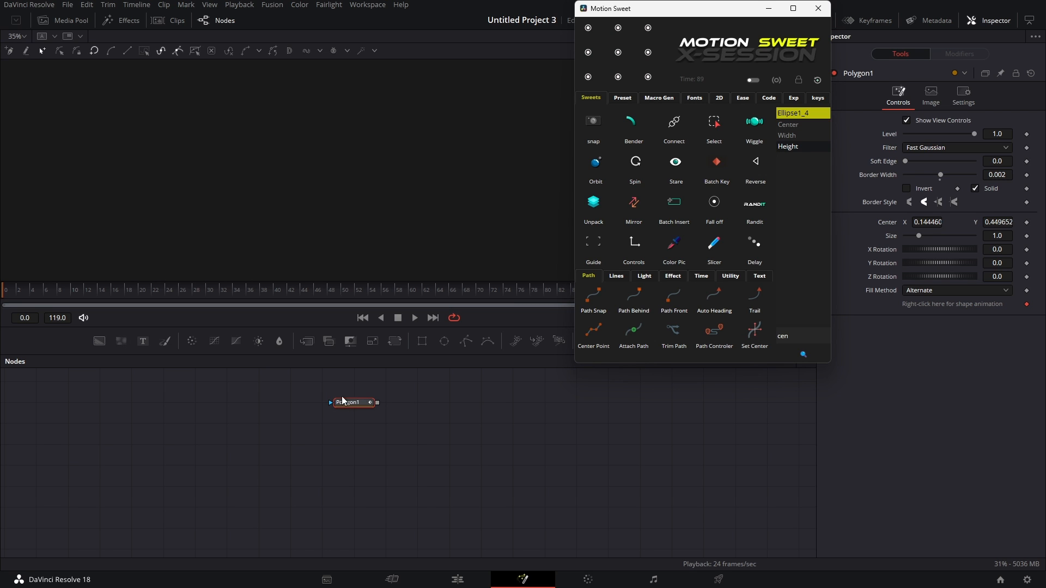
left_click_drag(354, 404, 339, 233)
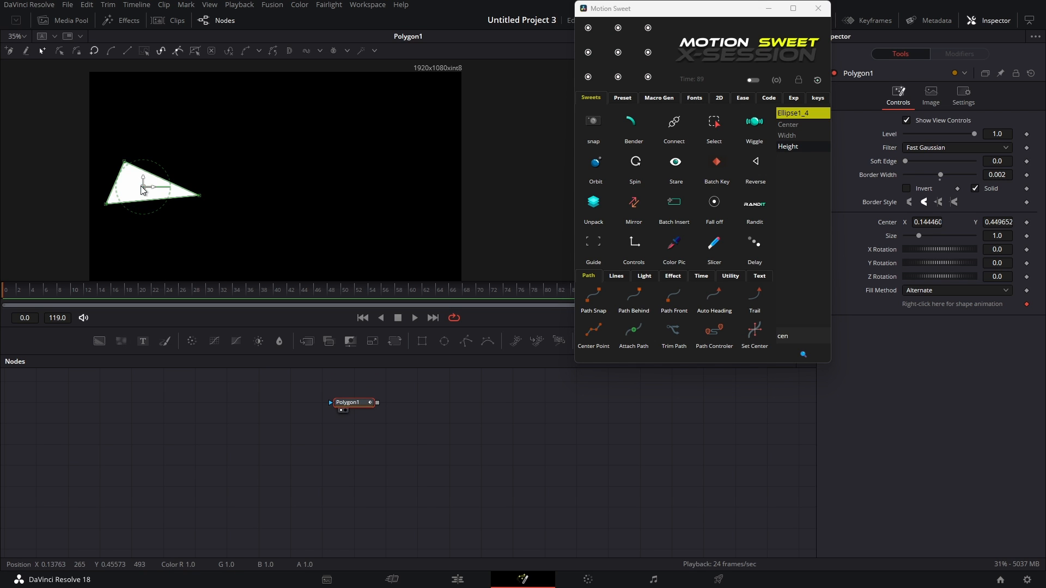
left_click_drag(372, 437, 243, 441)
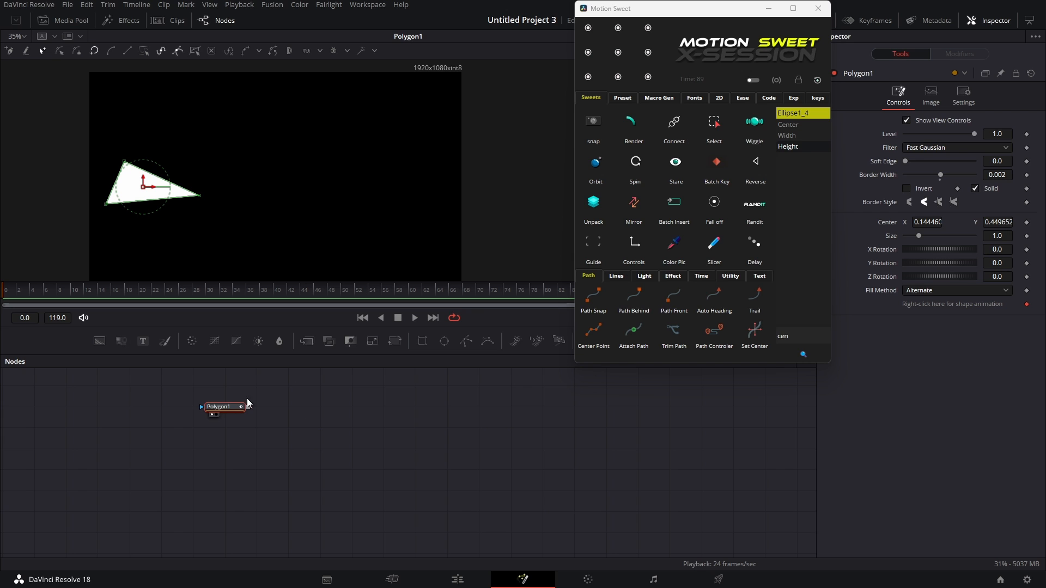
Step: Add a BSpline mask, draw a closed three-point shape in the lower right of the frame, and apply Set Center to it
left_click_drag(488, 341, 352, 407)
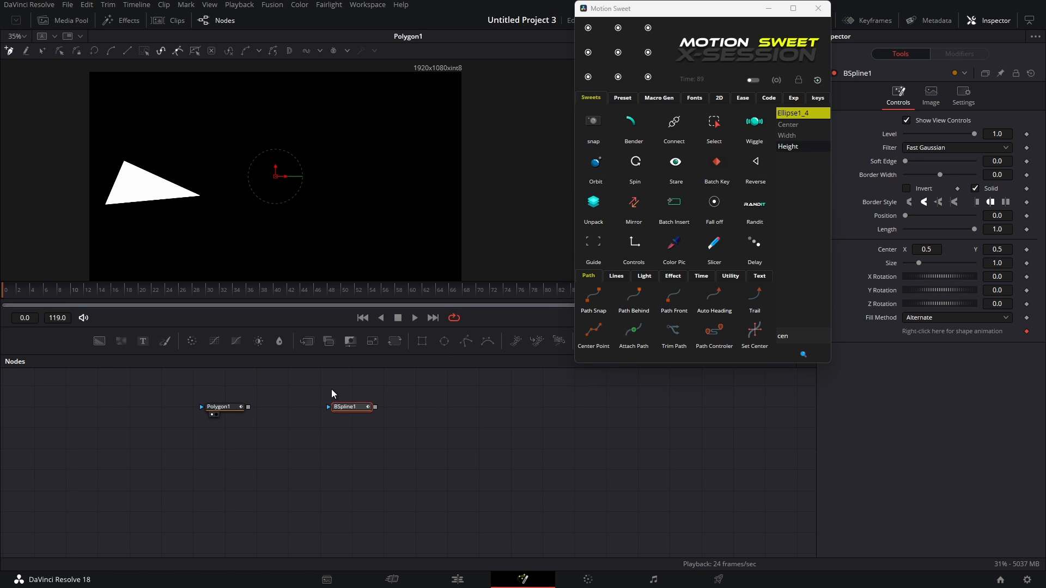
left_click(290, 237)
left_click(406, 235)
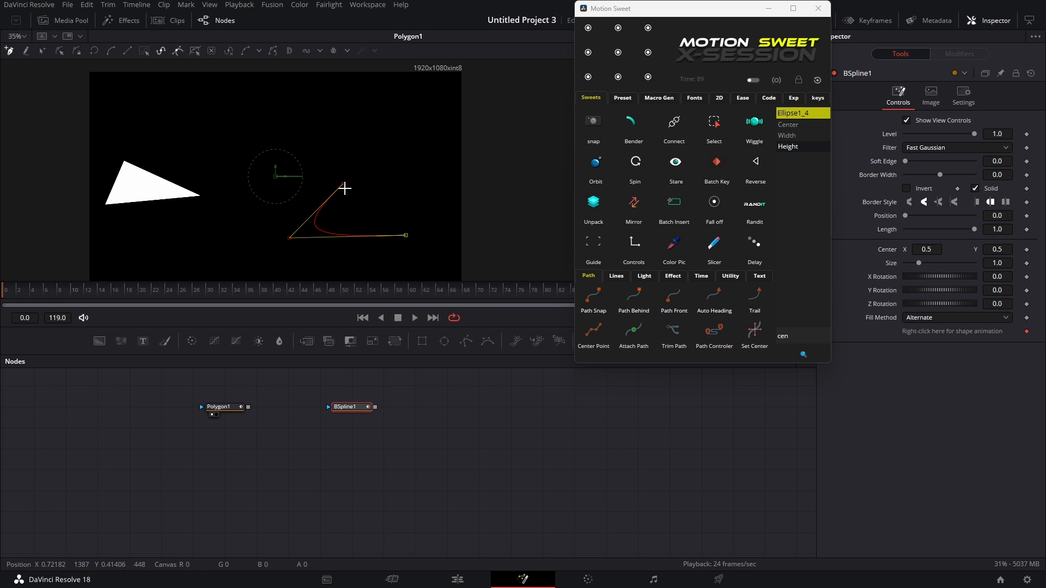
left_click(343, 183)
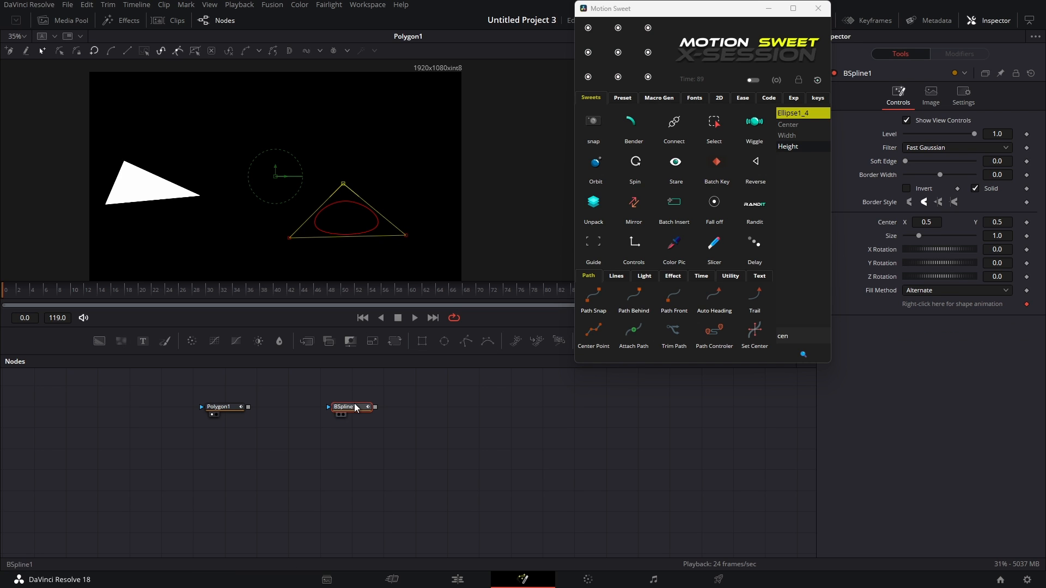
left_click(757, 325)
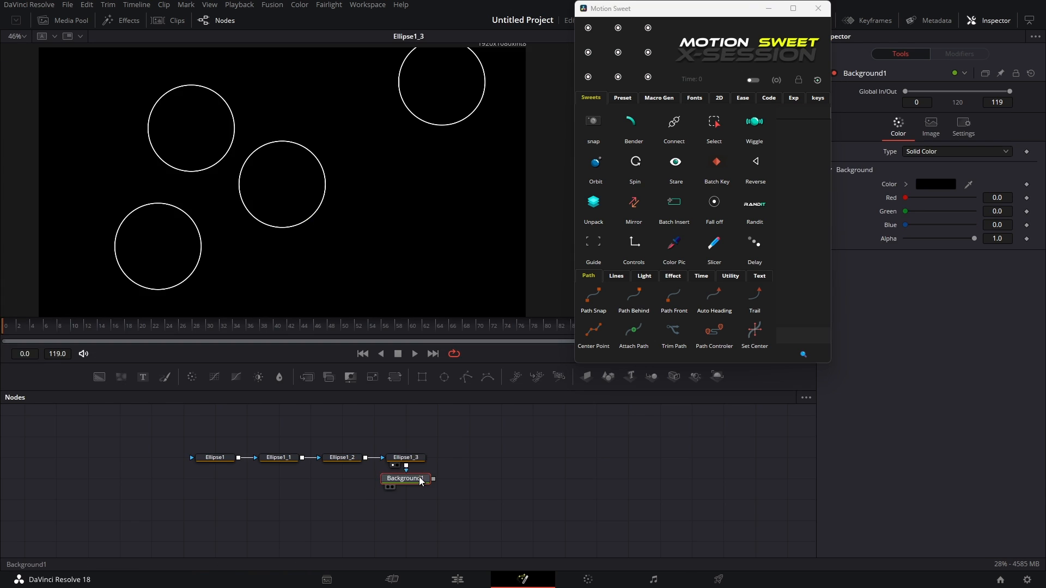
Step: Show Background1, create a Line1 line through the four selected ellipses, and merge it over Background1
left_click_drag(406, 478, 436, 268)
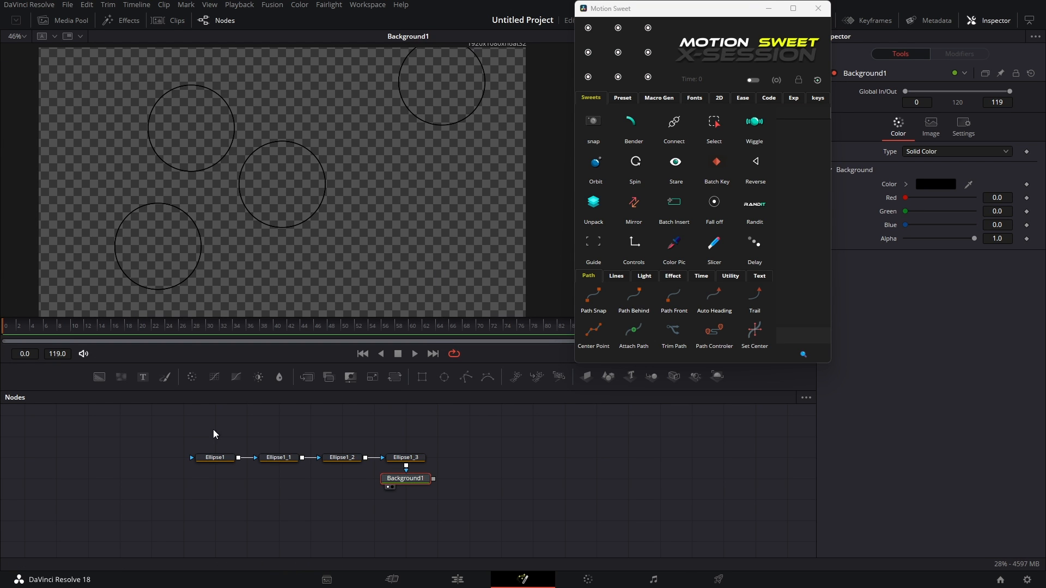
left_click_drag(190, 442, 473, 468)
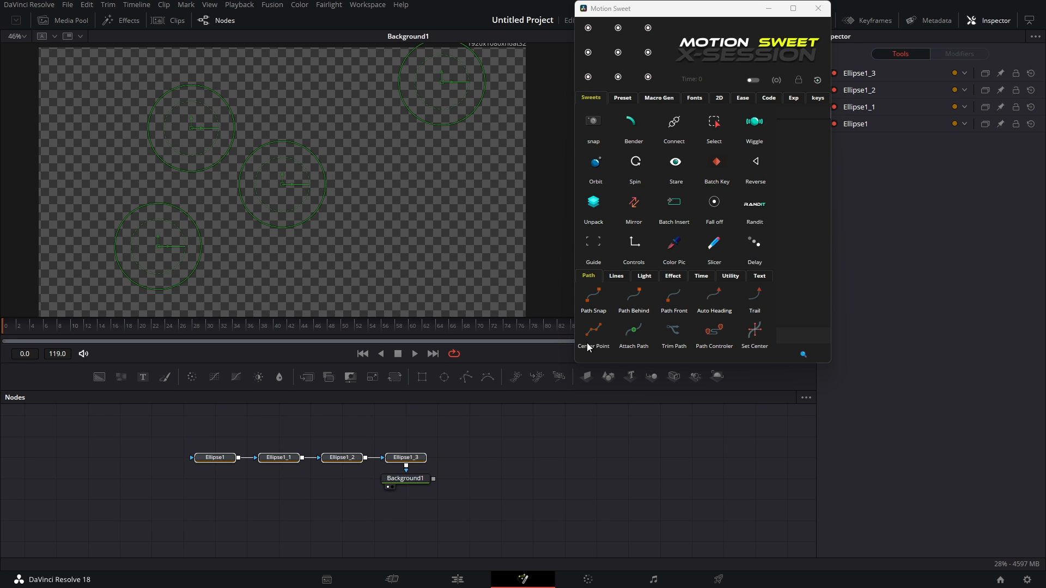
left_click(621, 276)
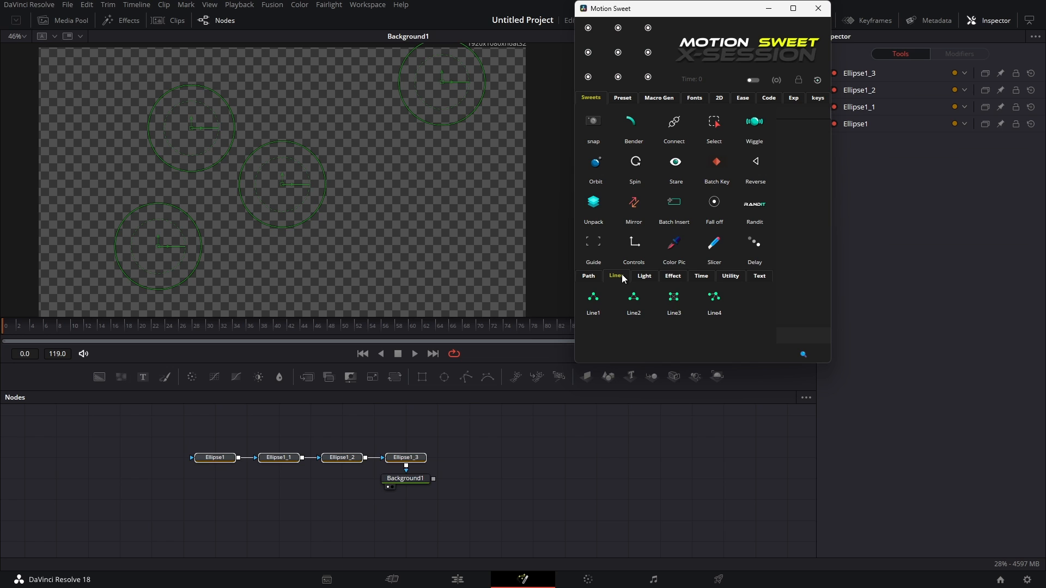
left_click(593, 301)
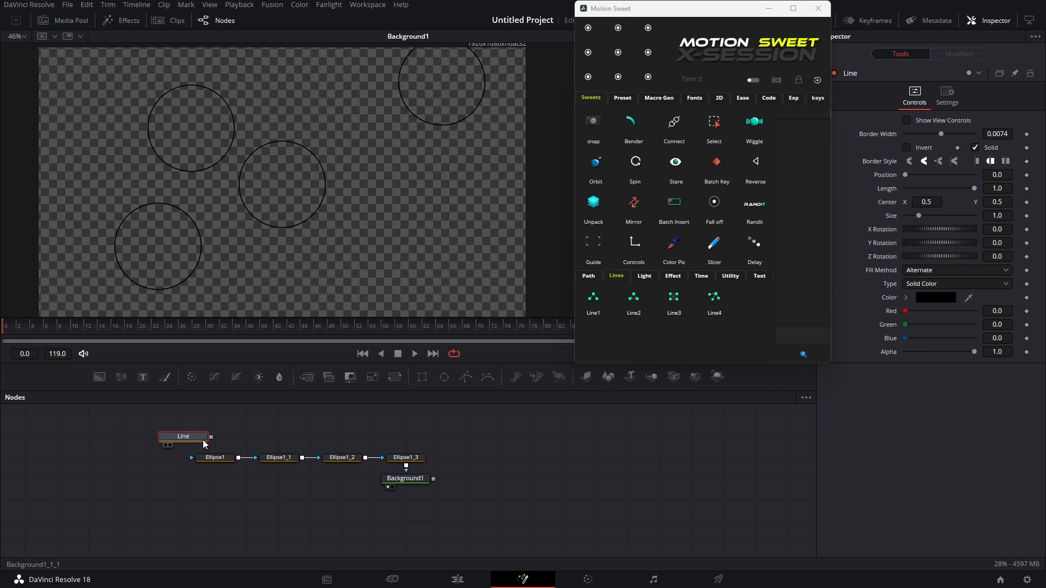
left_click_drag(202, 436, 497, 459)
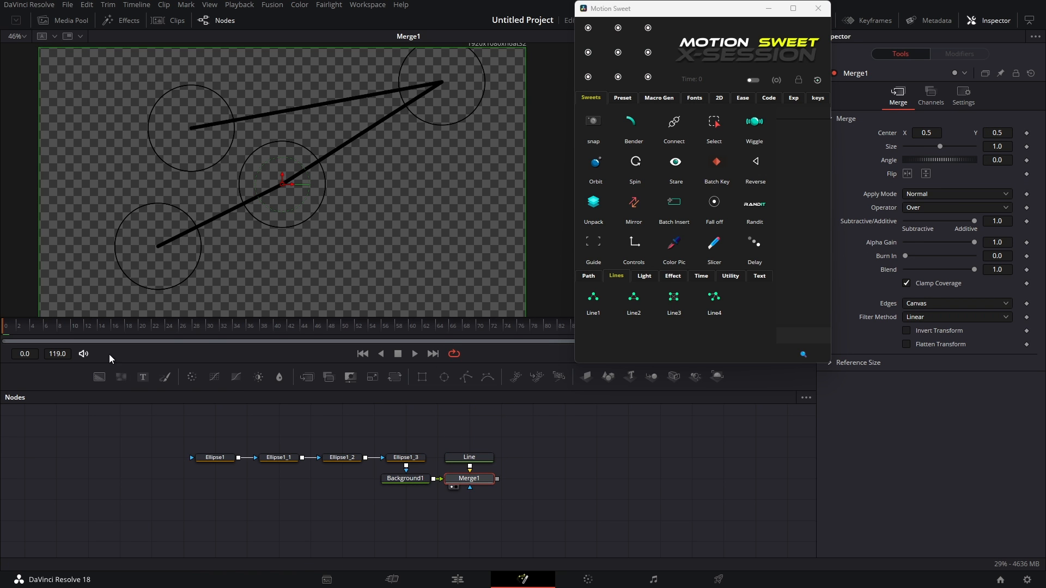
Step: Reposition three linked circles in the viewer into a roughly rectangular layout, with Ellipse1's center at about X 0.204, Y 0.737
left_click(216, 458)
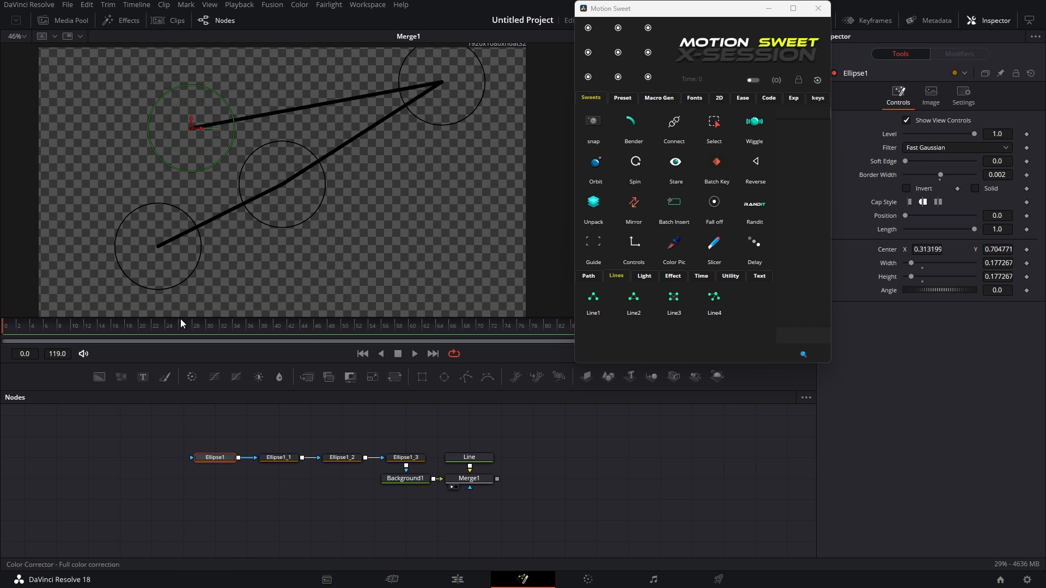
left_click_drag(191, 129, 138, 121)
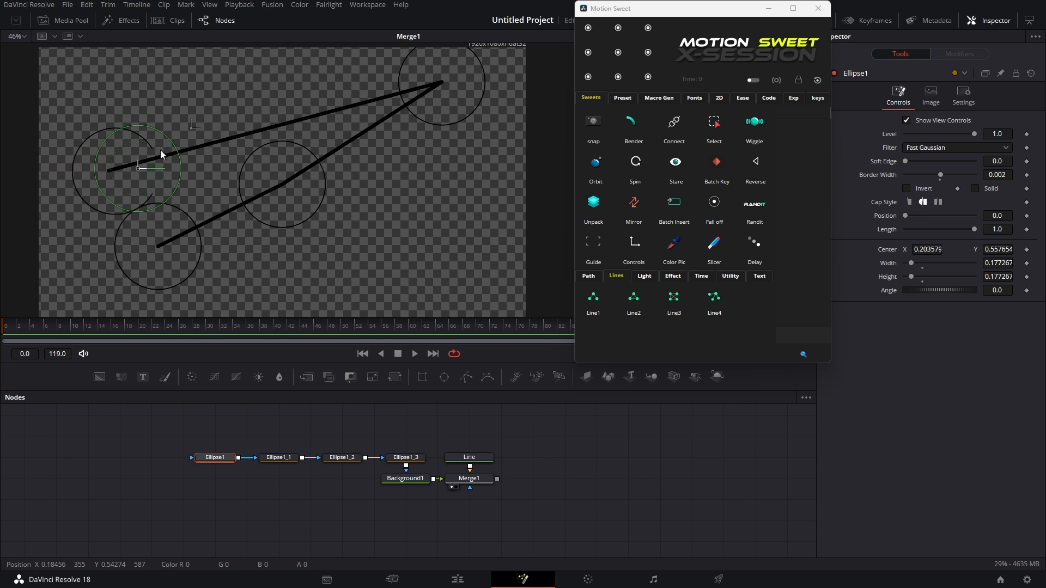
left_click_drag(189, 427, 417, 467)
left_click_drag(282, 184, 431, 244)
left_click_drag(441, 82, 380, 114)
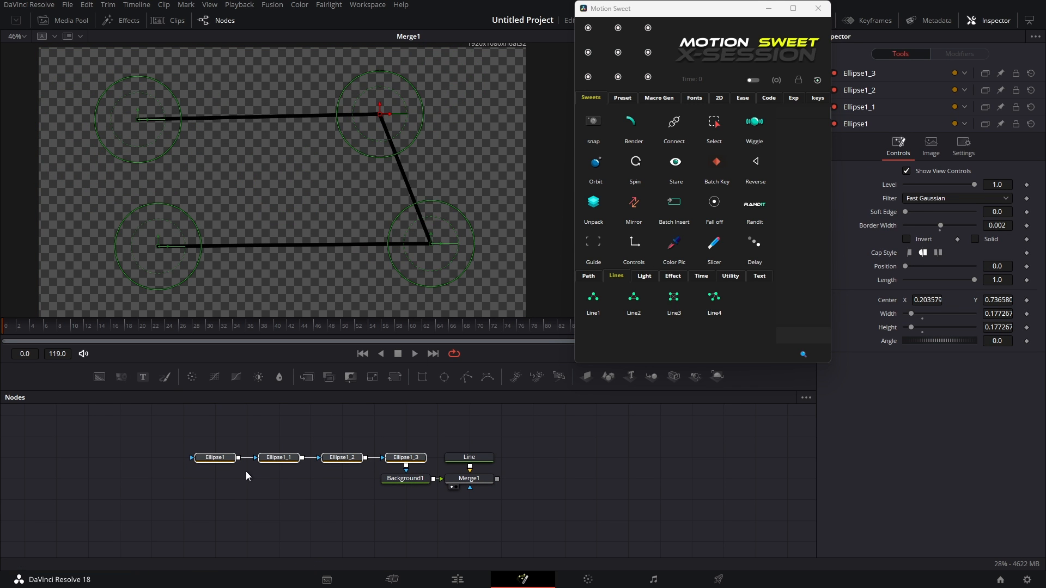
Step: Apply Wiggle to the Center of all four ellipses and play the animation
left_click(756, 122)
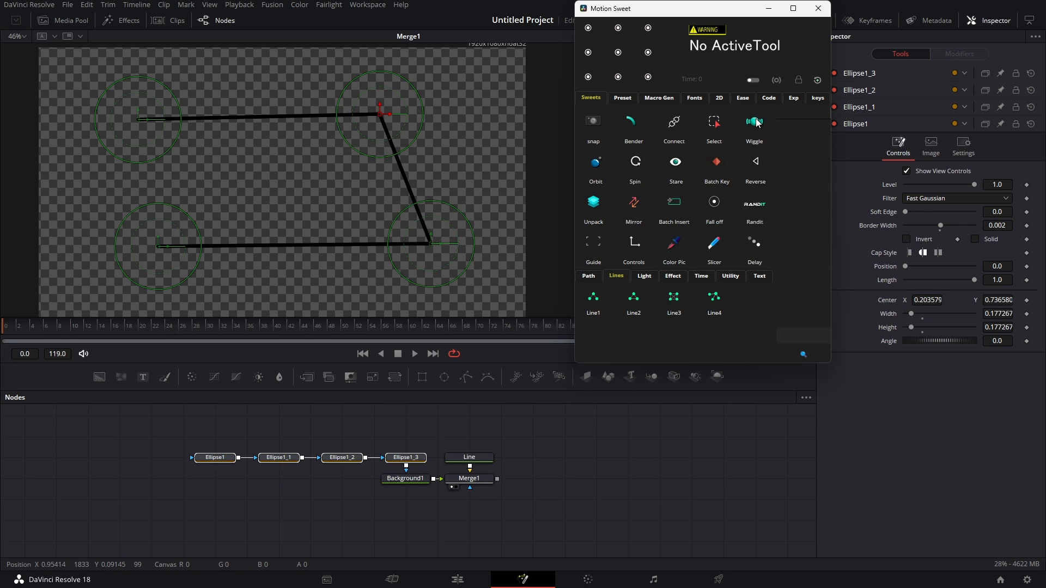
left_click(397, 458)
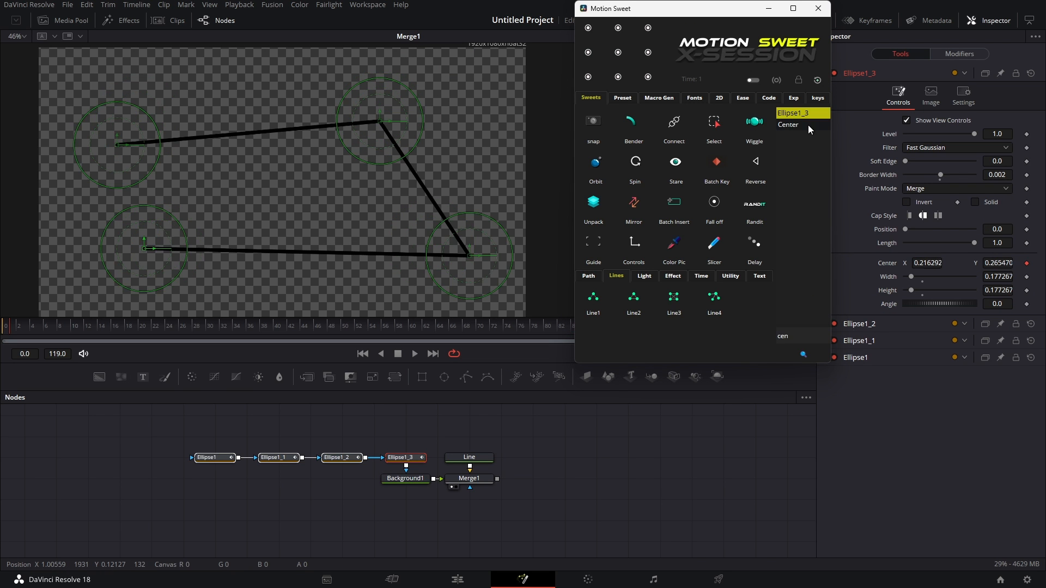
key("space")
left_click(612, 469)
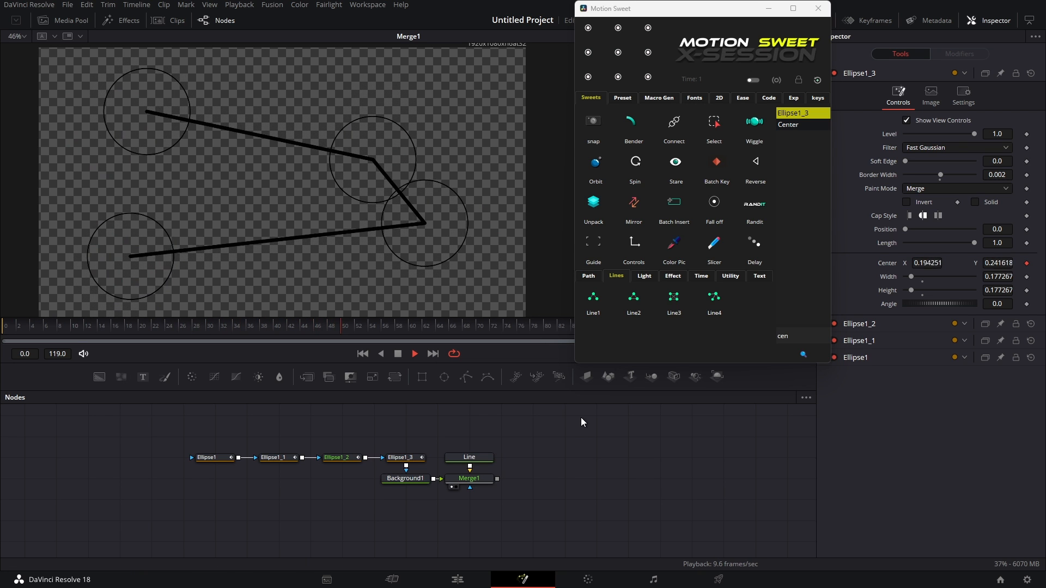
Step: Color the Line white, set its Length to 0.614 and Position to 0.449, and choose another color Type
left_click(470, 457)
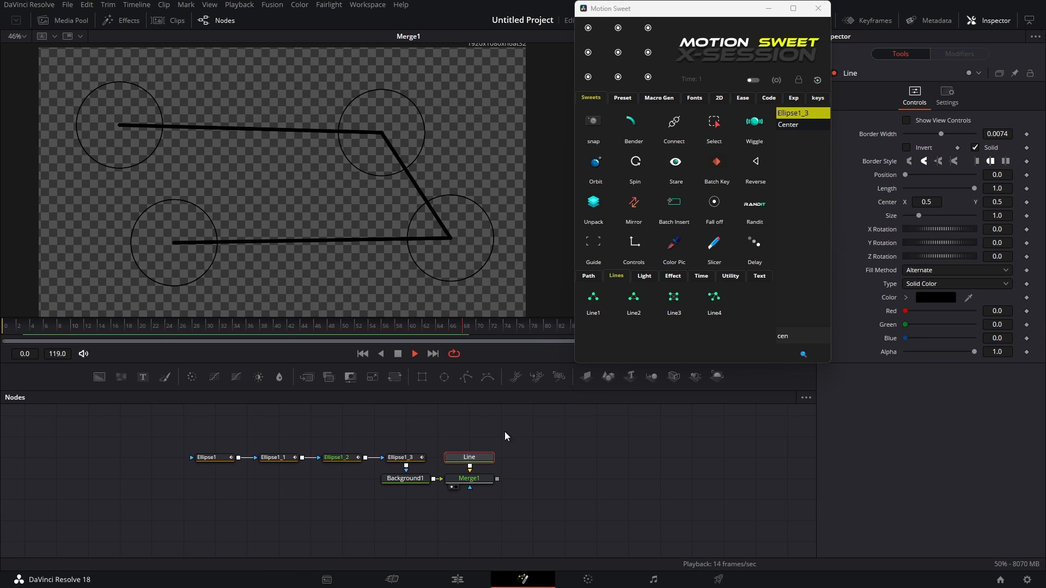
left_click_drag(904, 335, 903, 307)
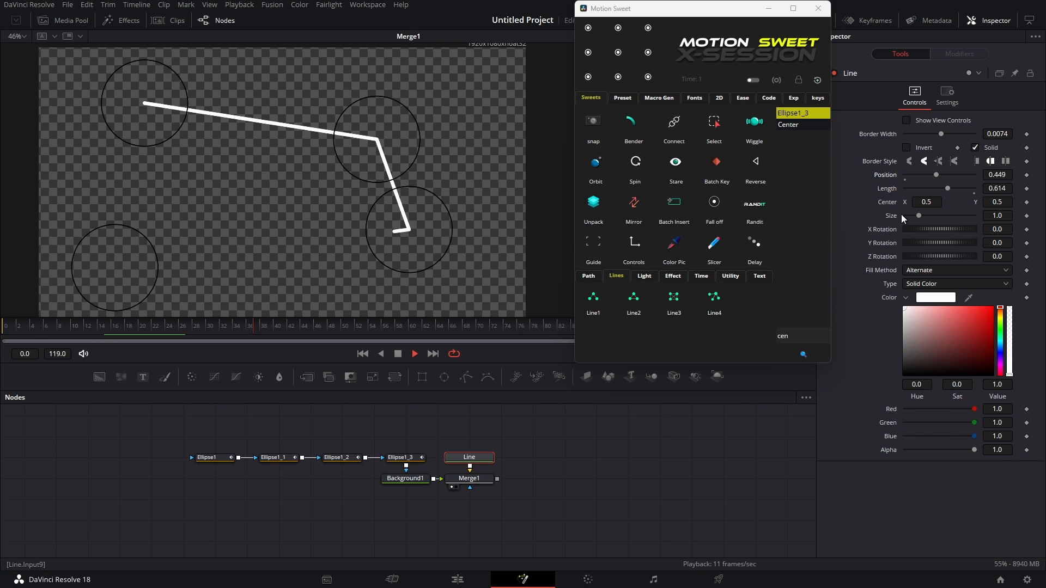
left_click(954, 284)
left_click(934, 308)
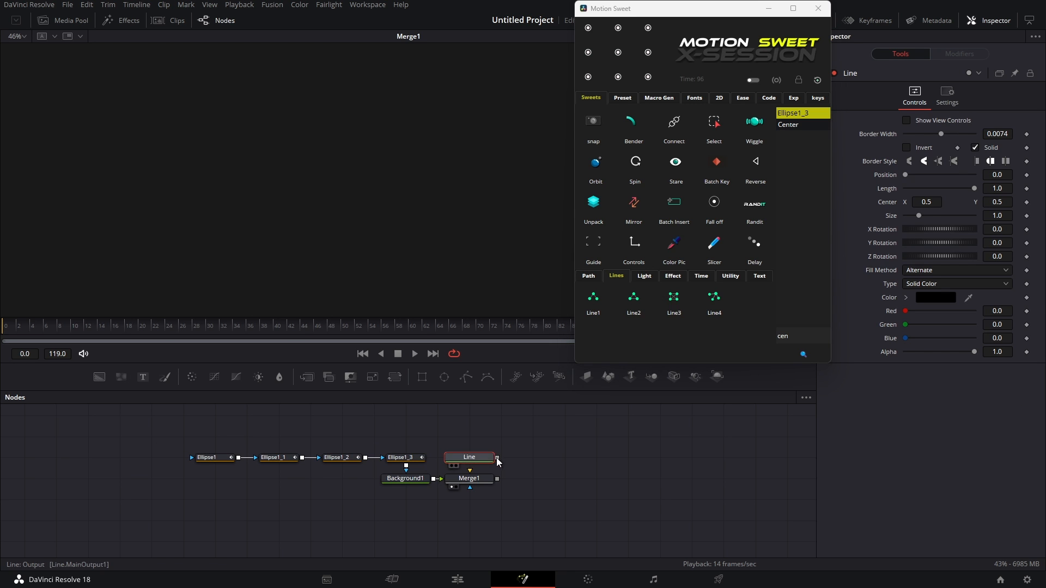
Step: Connect the new Line node's output to Merge1 and play the wiggling circles
key("space")
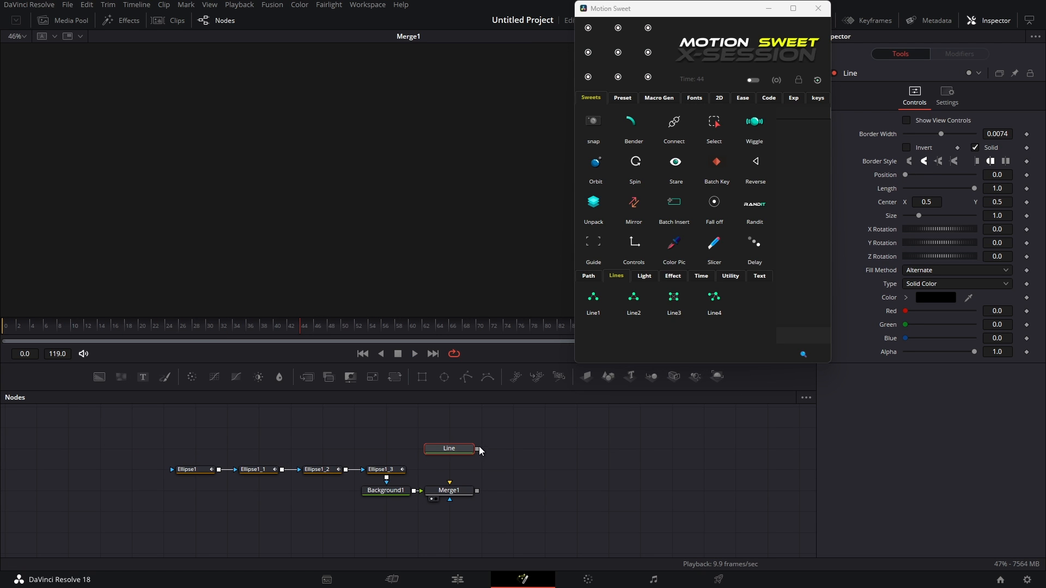
left_click_drag(478, 449, 449, 483)
key("space")
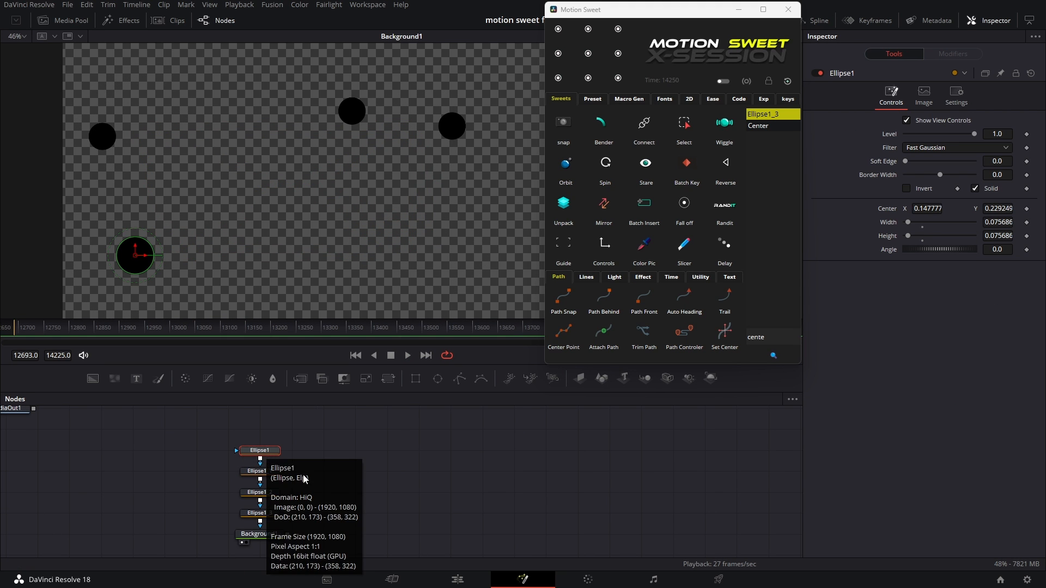
Step: Create a Line4 line from the four selected ellipses, merge it with Background1, and show the merge in the viewer
left_click_drag(300, 467, 243, 526)
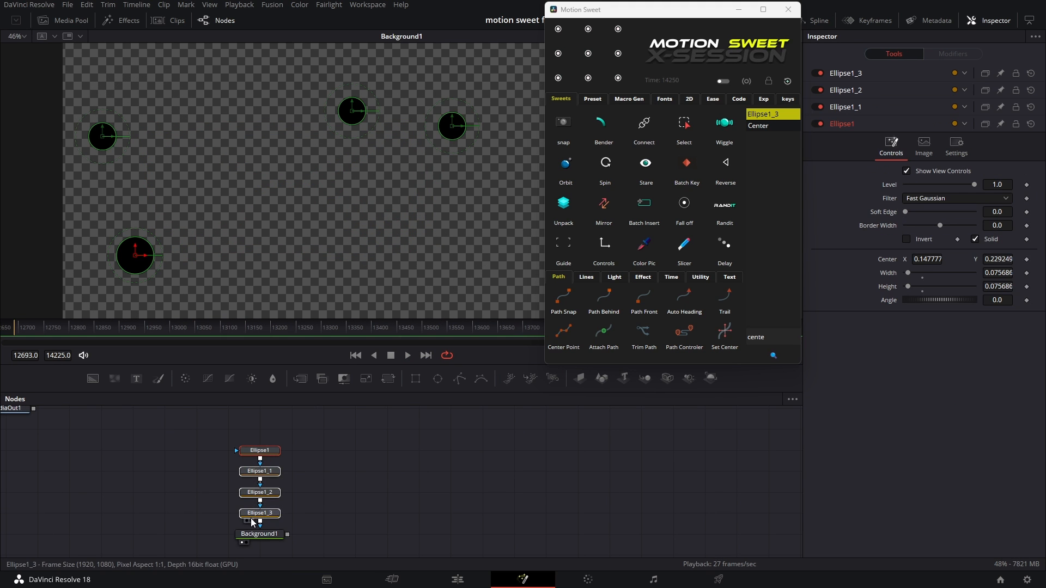
left_click(586, 278)
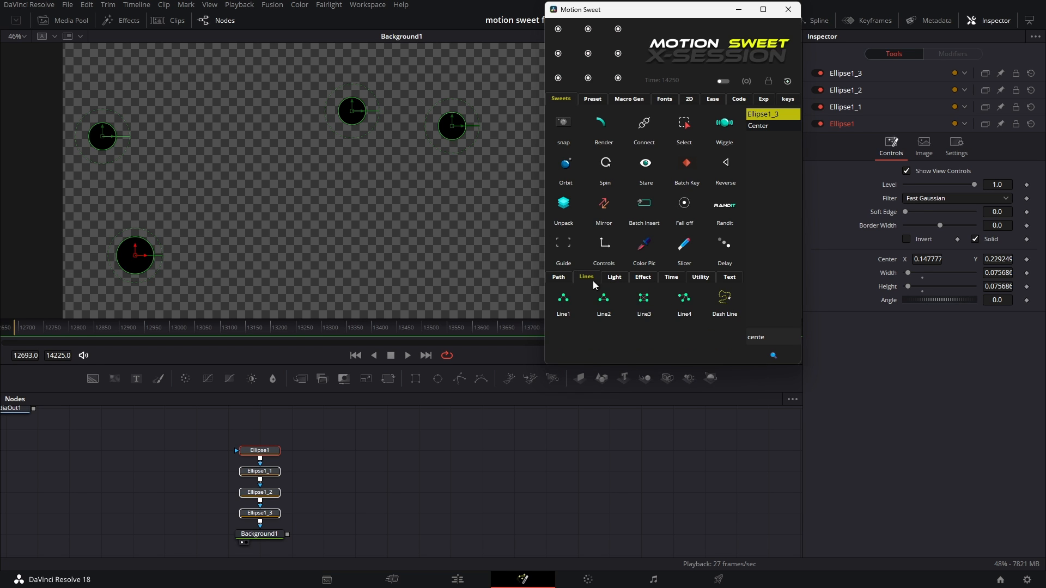
left_click(685, 299)
mouse_move(263, 476)
left_mouse_down()
mouse_move(327, 476)
mouse_move(263, 474)
left_mouse_up()
left_click_drag(382, 492, 288, 534)
key("1")
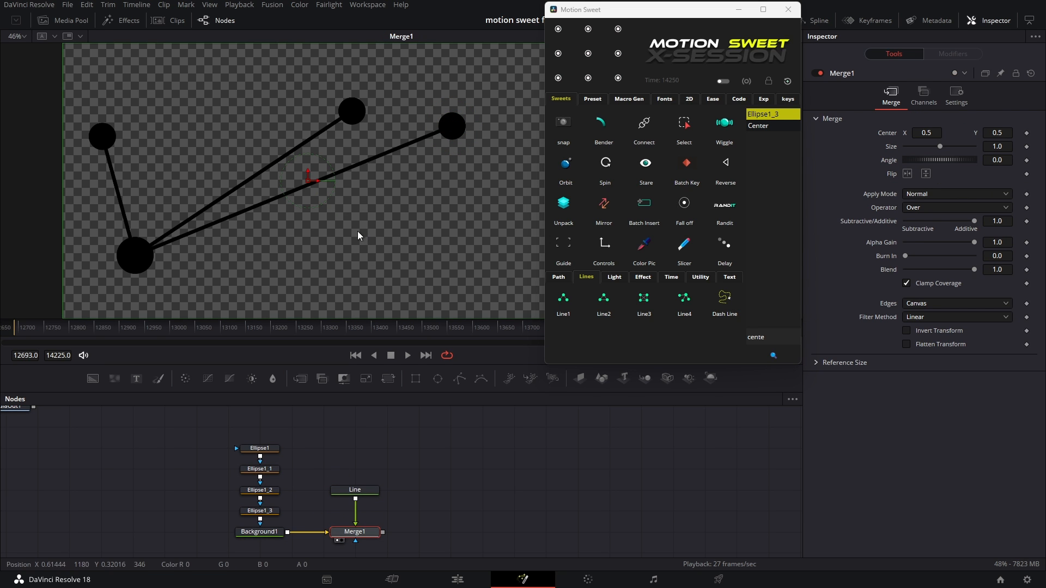
Step: Move the four line-connected circles to new places on the canvas to test the Line4 connections
left_click(136, 250)
left_click_drag(324, 248, 431, 244)
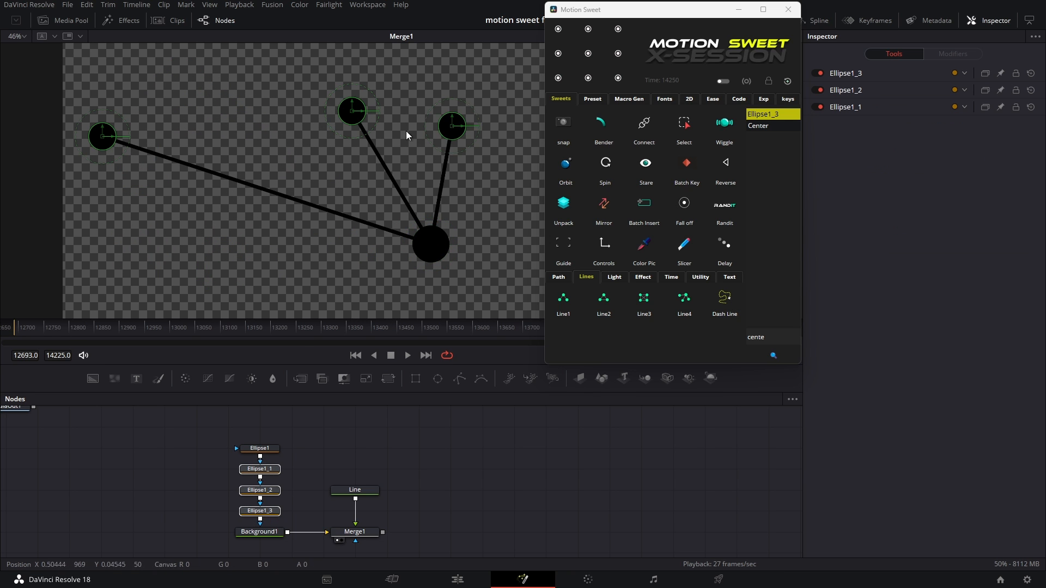
left_click_drag(453, 127, 182, 252)
left_click_drag(352, 111, 199, 97)
left_click_drag(102, 136, 200, 189)
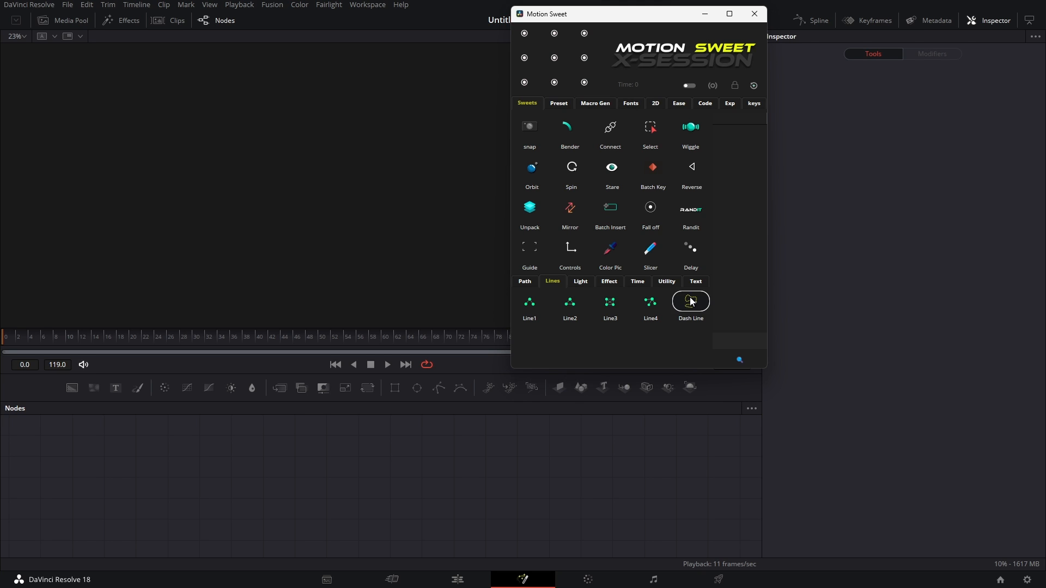
Step: Add a Dash Line node to the empty composition and show it enlarged in the viewer
left_click(691, 302)
left_click(182, 485)
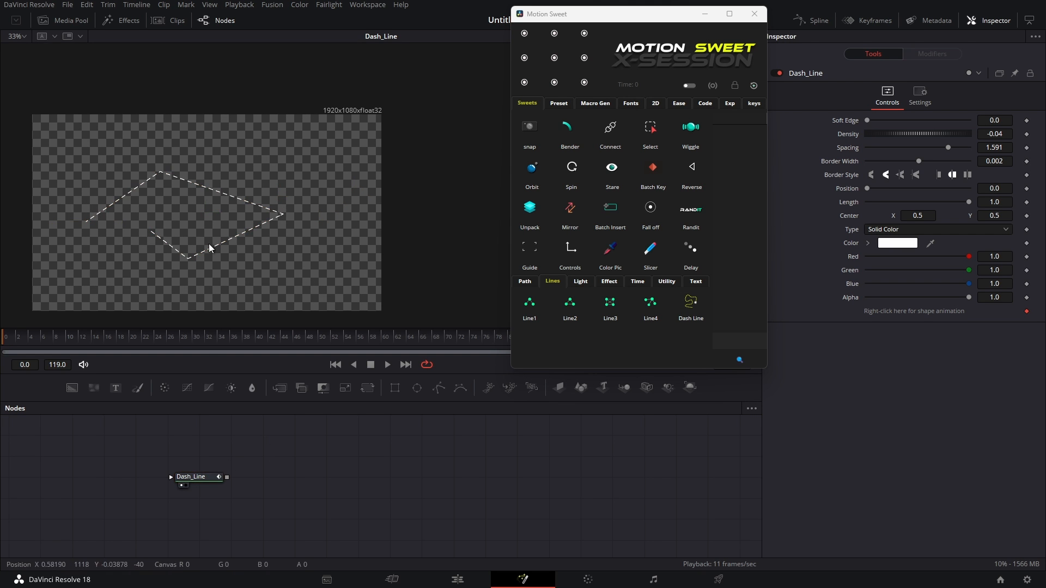
scroll(185, 214, "up", 2)
left_click_drag(185, 215, 261, 203)
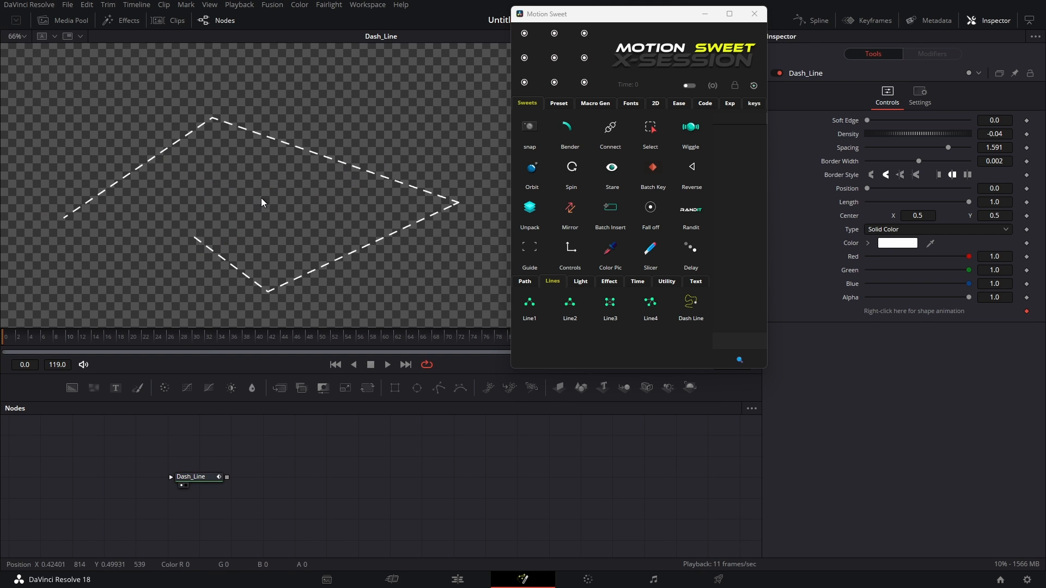
left_click_drag(262, 203, 272, 199)
Step: Color the dash line light red with saturation 0.428 and value 0.984
left_click(868, 243)
left_click(920, 255)
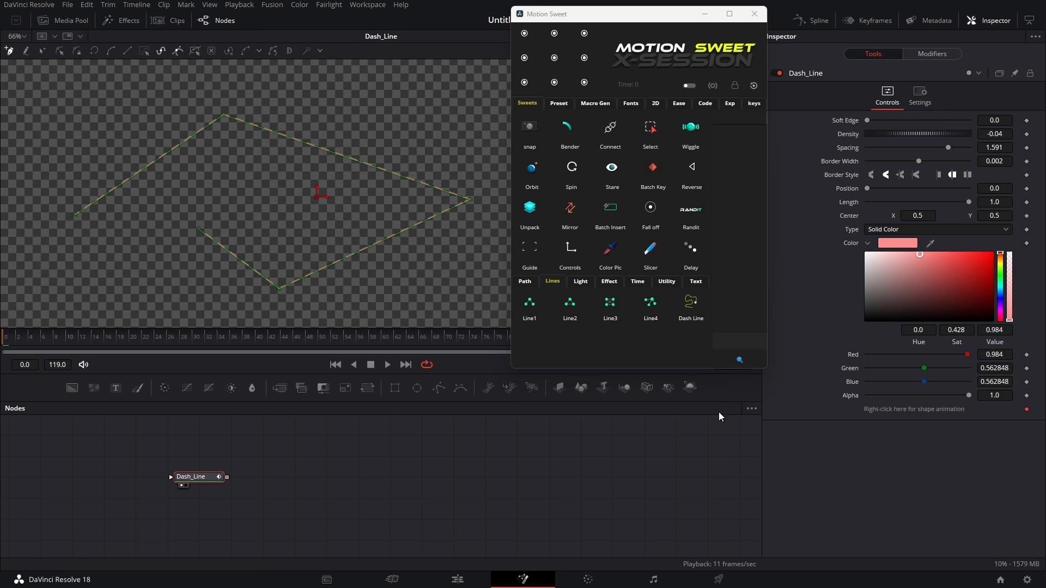
left_click(719, 417)
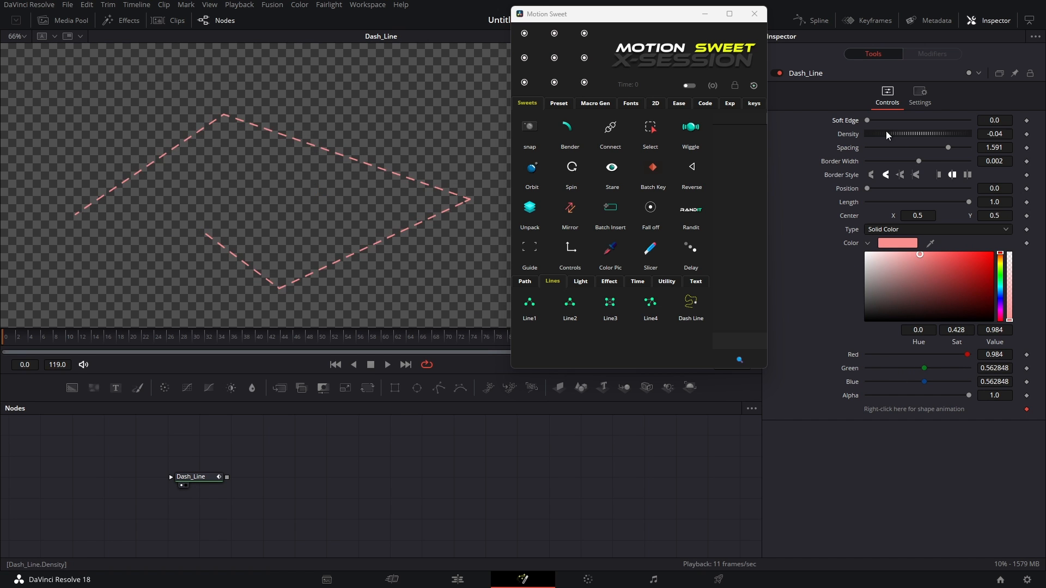
Step: Set the dash line's Density to -0.037, Spacing to 1.893, Border Width to 0.006, Length to 0.947 and Position to 0.0, and color it white
left_click_drag(886, 133, 964, 147)
left_click_drag(919, 160, 919, 161)
left_click_drag(969, 202, 964, 202)
left_click_drag(866, 189, 851, 190)
left_click_drag(920, 254, 864, 242)
Step: Extend the dash line's path with additional points inside the existing outline
left_click(187, 478)
left_click(254, 186)
left_click(461, 283)
left_click(426, 189)
scroll(392, 159, "down", 2)
Step: Replace the dash line's path with a circle using its shape animation options
right_click(331, 217)
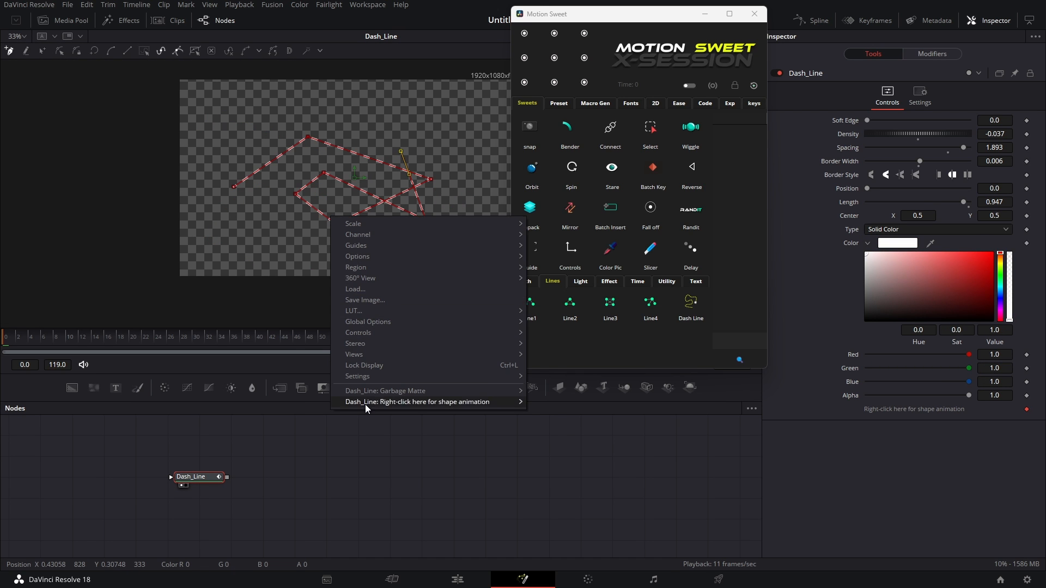
mouse_move(366, 402)
mouse_move(611, 372)
left_click(690, 372)
left_click(143, 425)
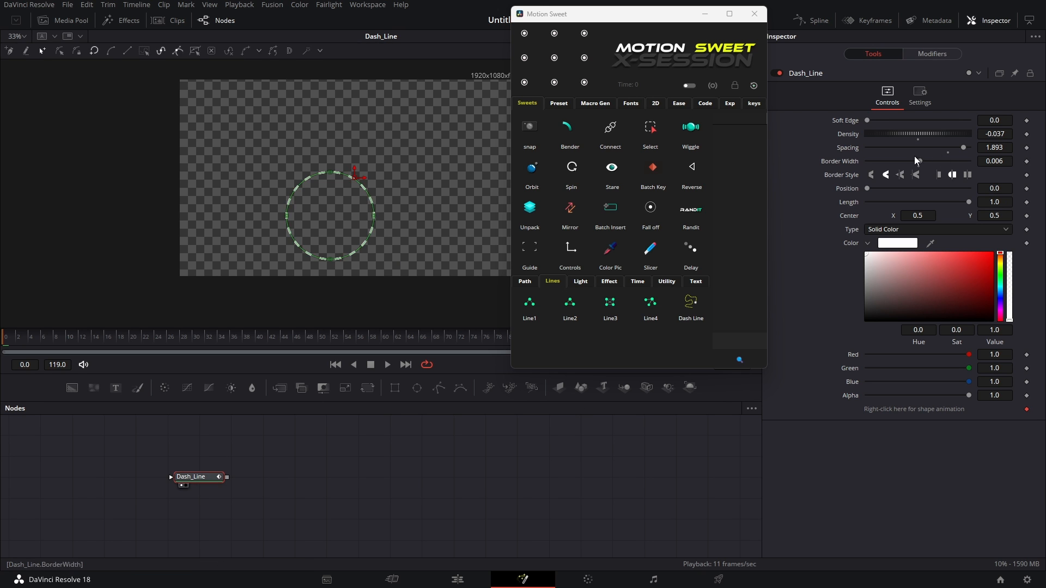
Step: Set the dashed circle's Border Width to 0.015, Density to -0.0208 and Soft Edge to 0.0021, and adjust its Spacing
left_click_drag(918, 161, 967, 134)
left_click_drag(867, 120, 868, 120)
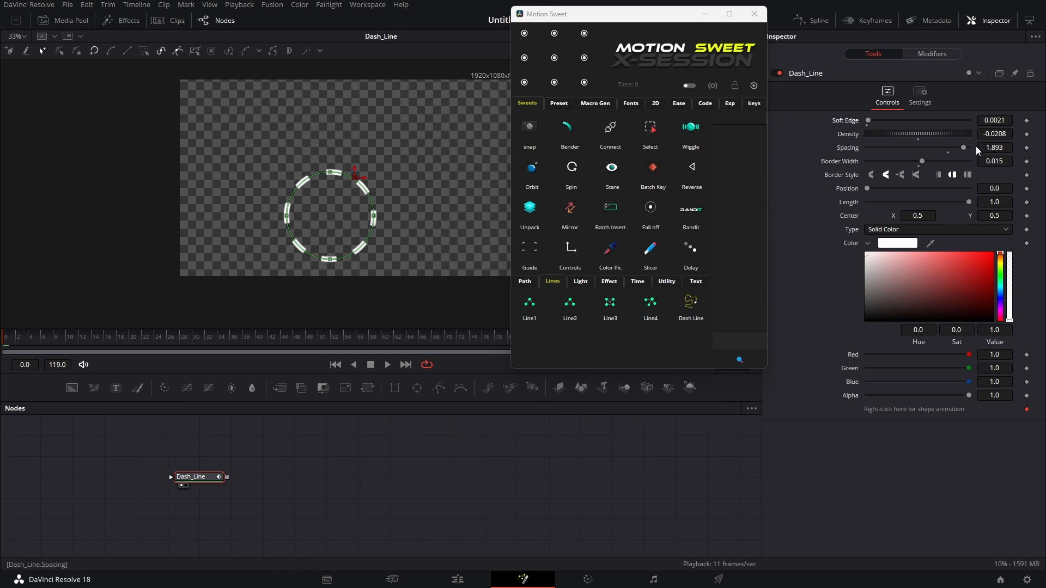
left_click_drag(976, 146, 914, 152)
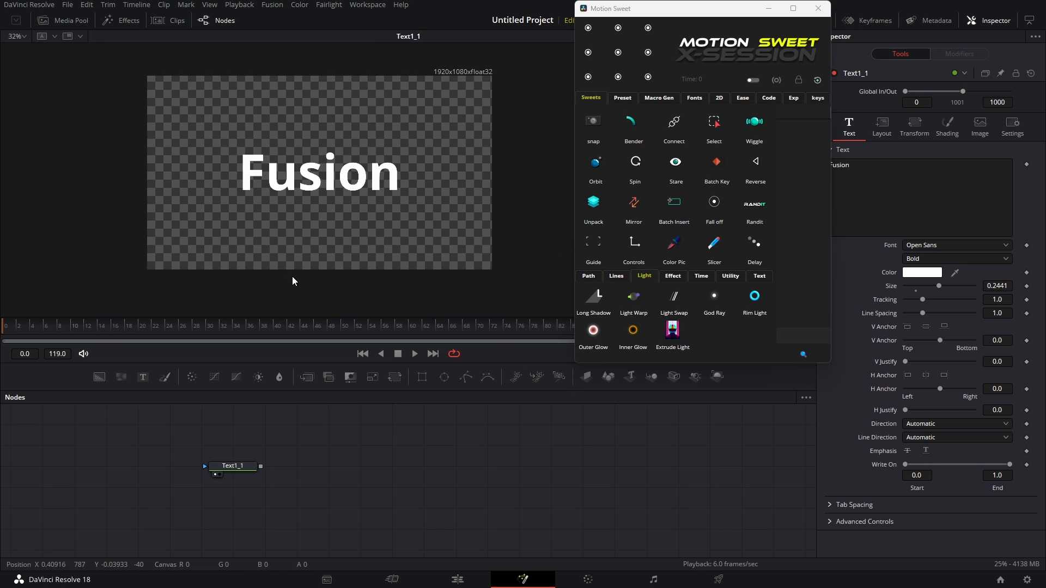
Step: Add a Long Shadow to the Fusion text, view it, and move its center to about X 1.3015, Y 2.2880
left_click(593, 297)
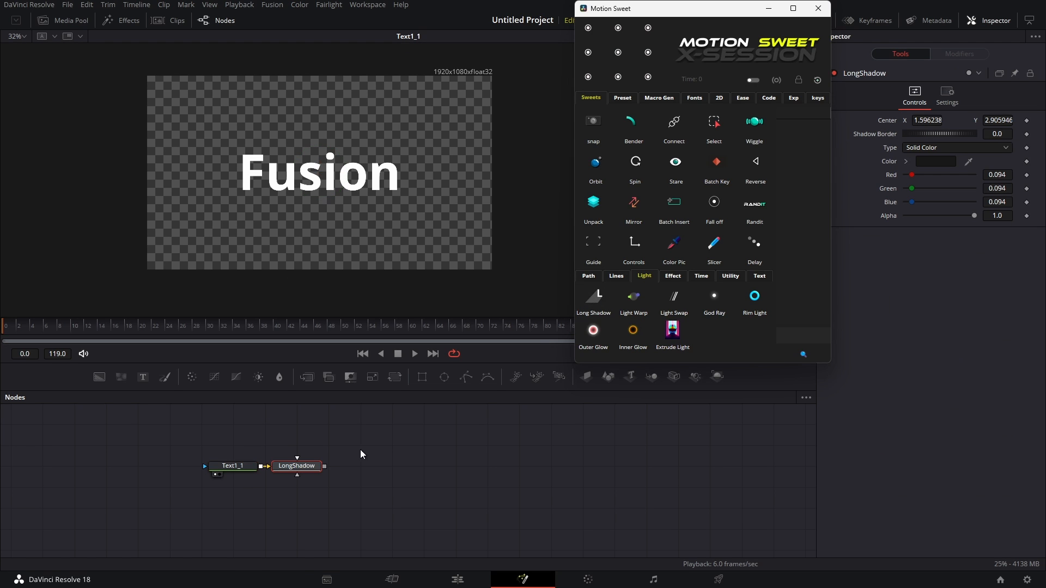
left_click_drag(312, 470, 378, 210)
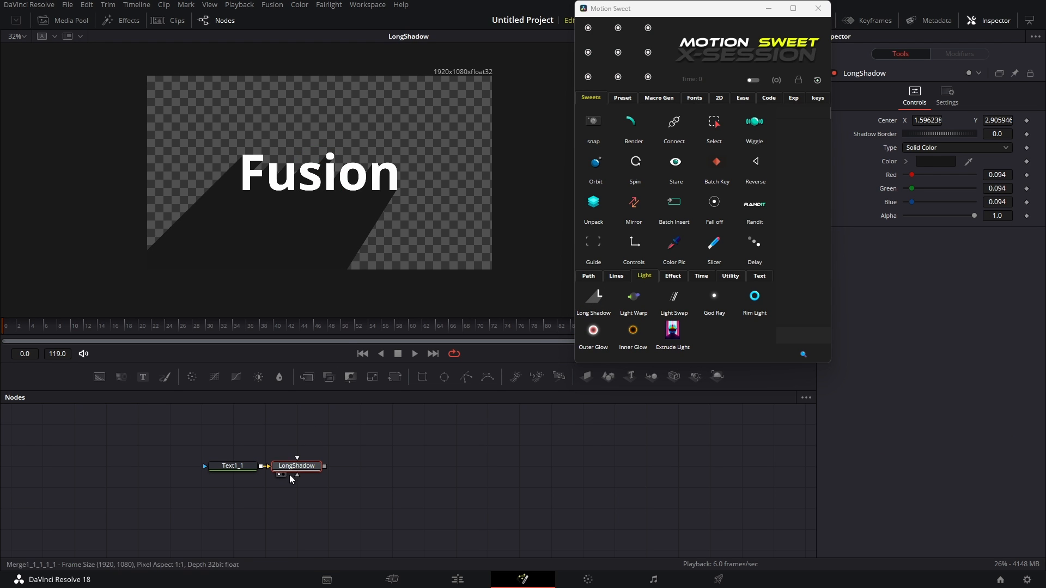
left_click_drag(927, 120, 990, 136)
scroll(303, 204, "down", 4)
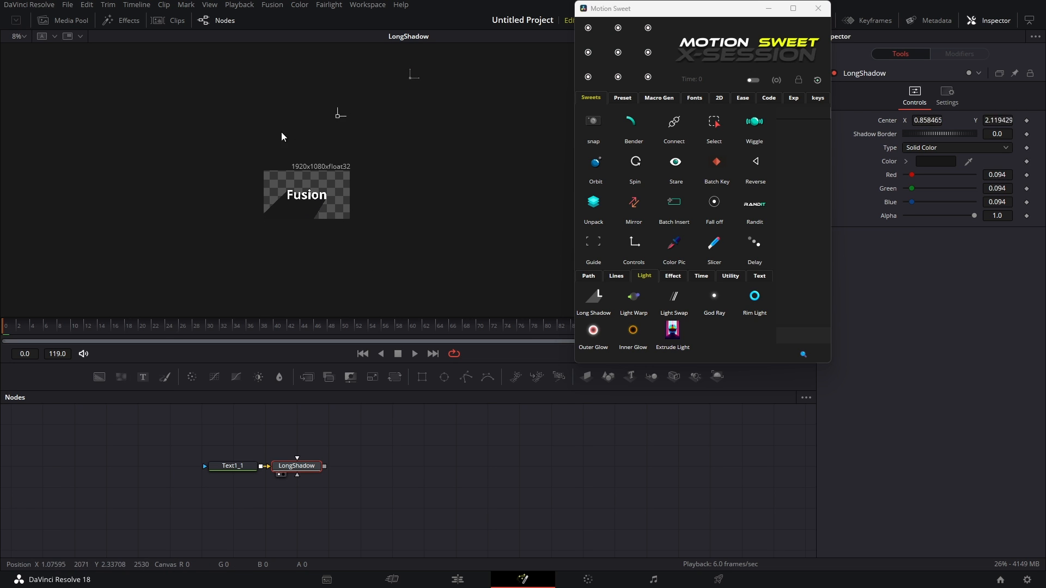
left_click_drag(281, 136, 376, 108)
scroll(335, 169, "up", 4)
left_click_drag(335, 168, 383, 103)
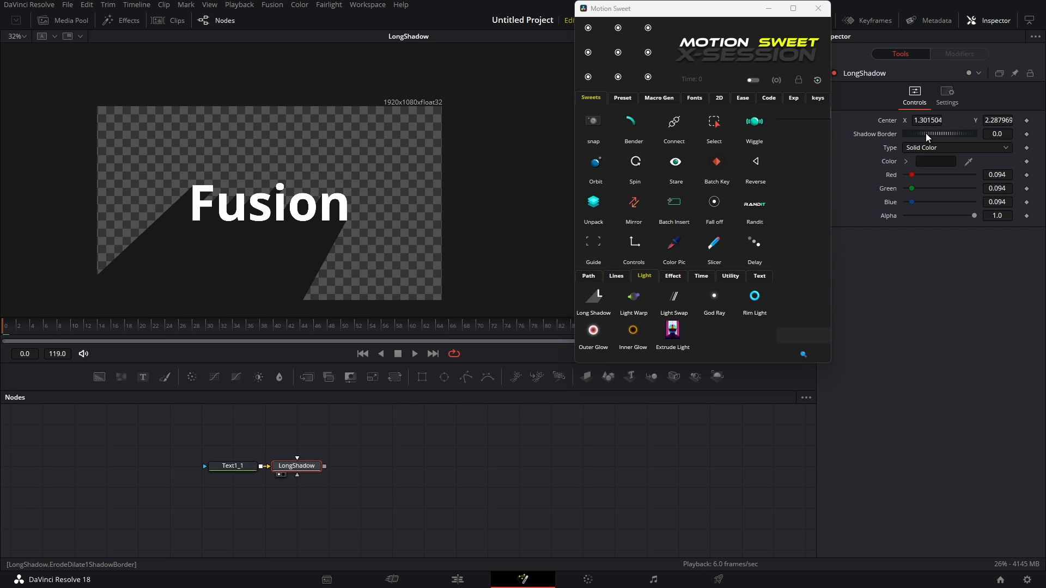
Step: Set the long shadow's Shadow Border to 0.015942, color it black, and choose another color Type
left_click_drag(927, 133, 940, 133)
left_click(905, 161)
left_click_drag(935, 186, 815, 263)
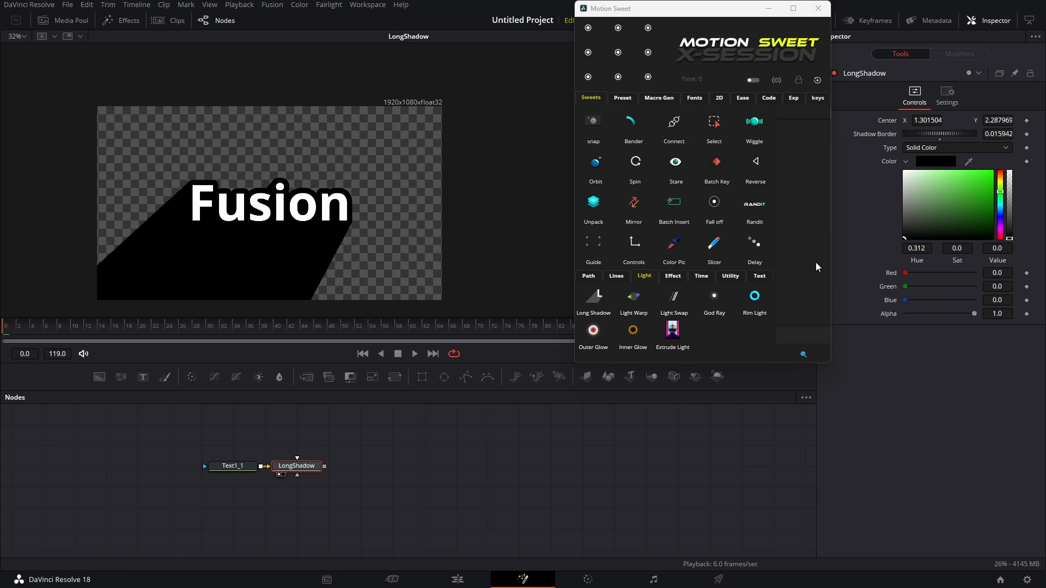
left_click(958, 147)
left_click(922, 175)
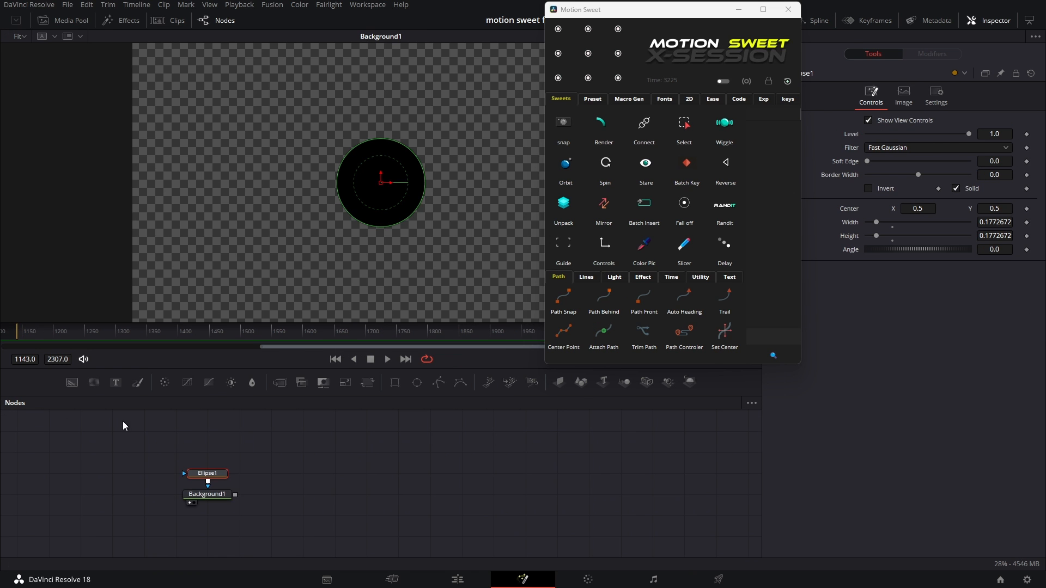
Step: Paste a copy of the ellipse and its background, and color the copied background red
key("ctrl+v")
left_click(868, 184)
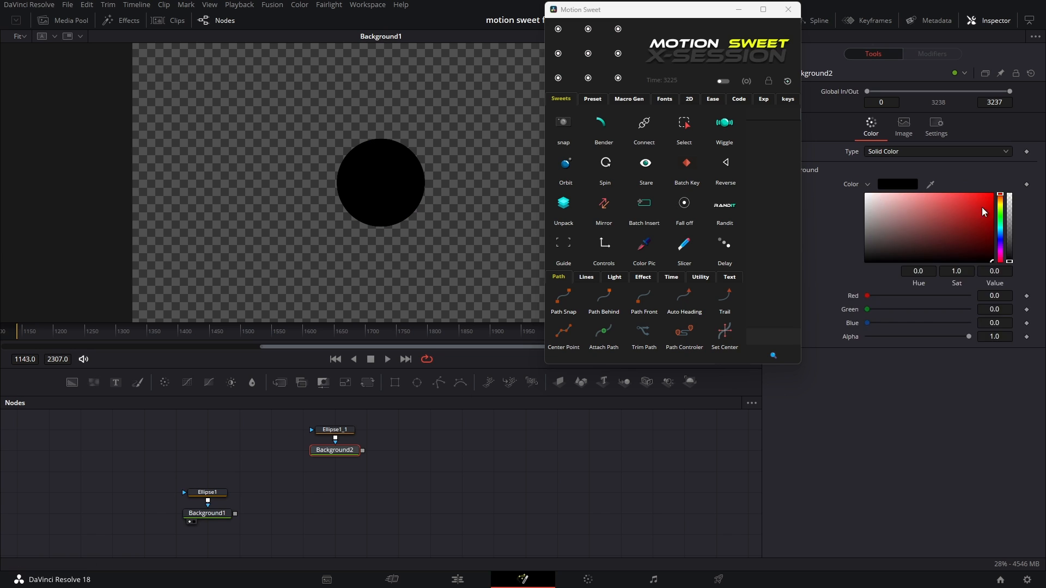
Step: Add a Light Warp node, connect Background1 and Background2 to its inputs, and show it in the viewer
left_click(614, 277)
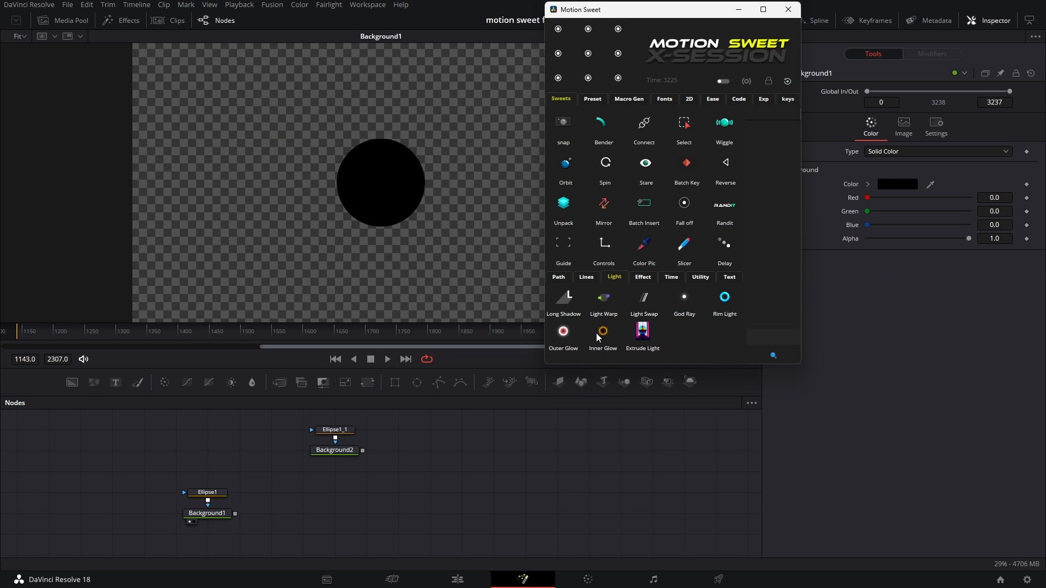
left_click(610, 305)
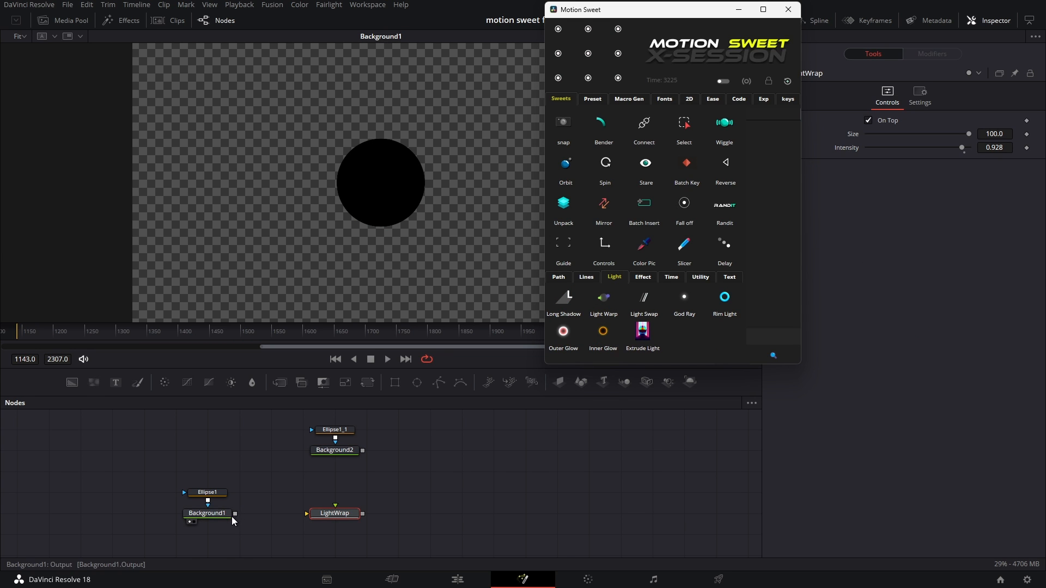
left_click_drag(232, 516, 309, 514)
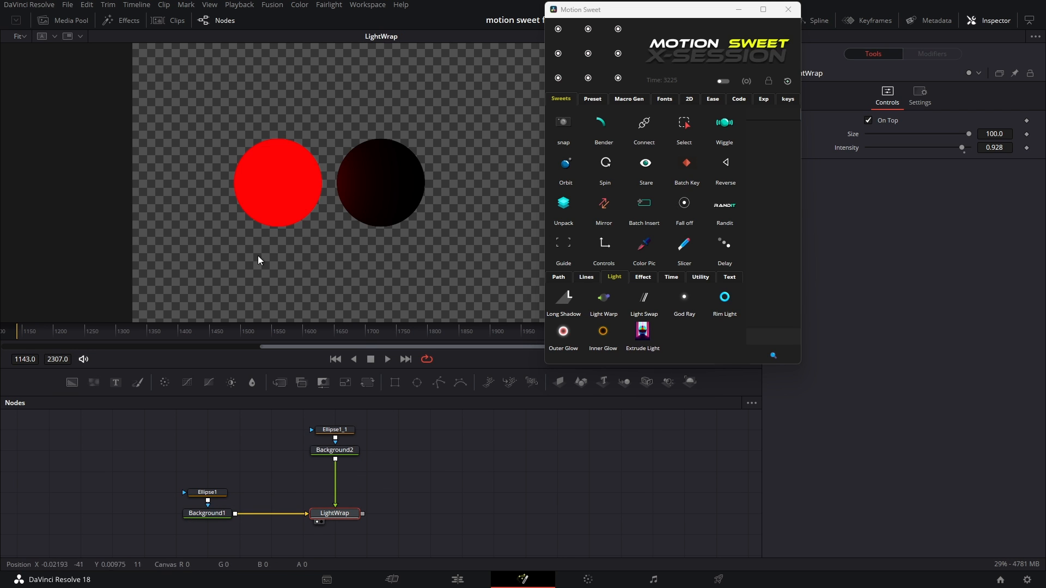
Step: Select the red circle's Ellipse1_1 mask for repositioning
left_click(341, 428)
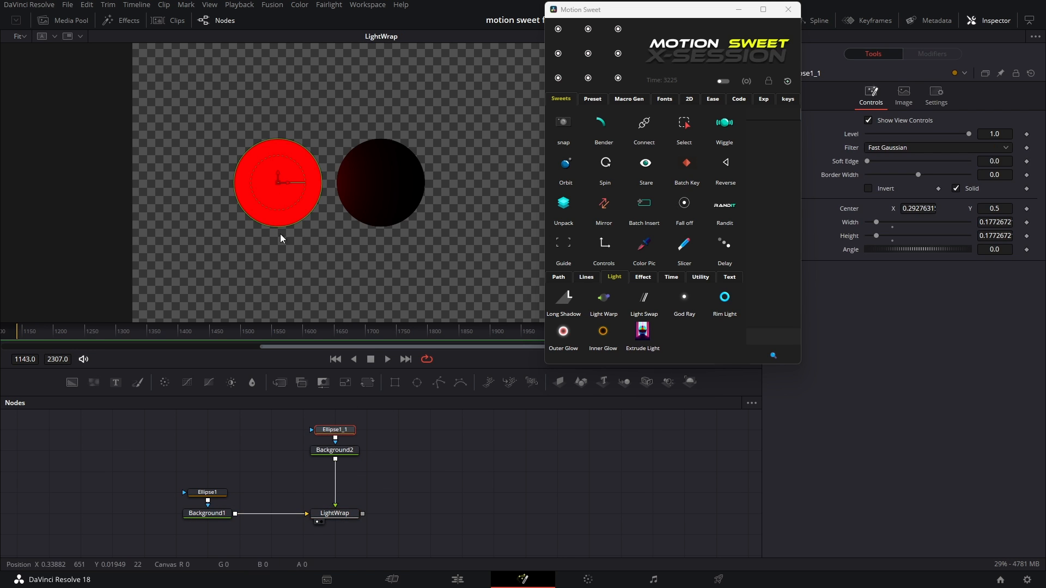
Step: Move the red Ellipse1_1 circle close to the dark circle, then across the pale circles in the Merge1 composition
left_click_drag(279, 182, 291, 185)
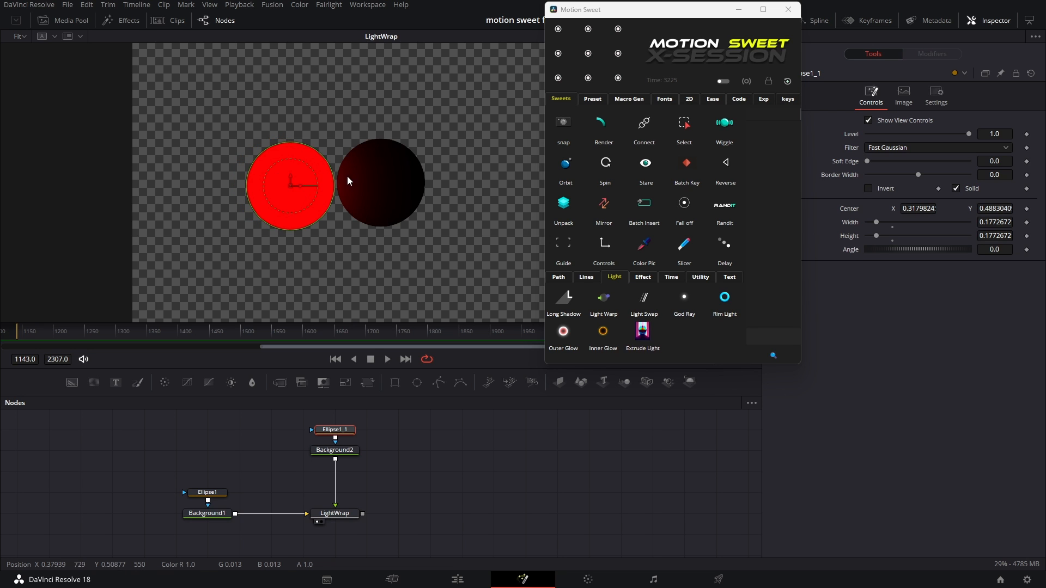
scroll(354, 177, "up", 5)
scroll(368, 219, "down", 5)
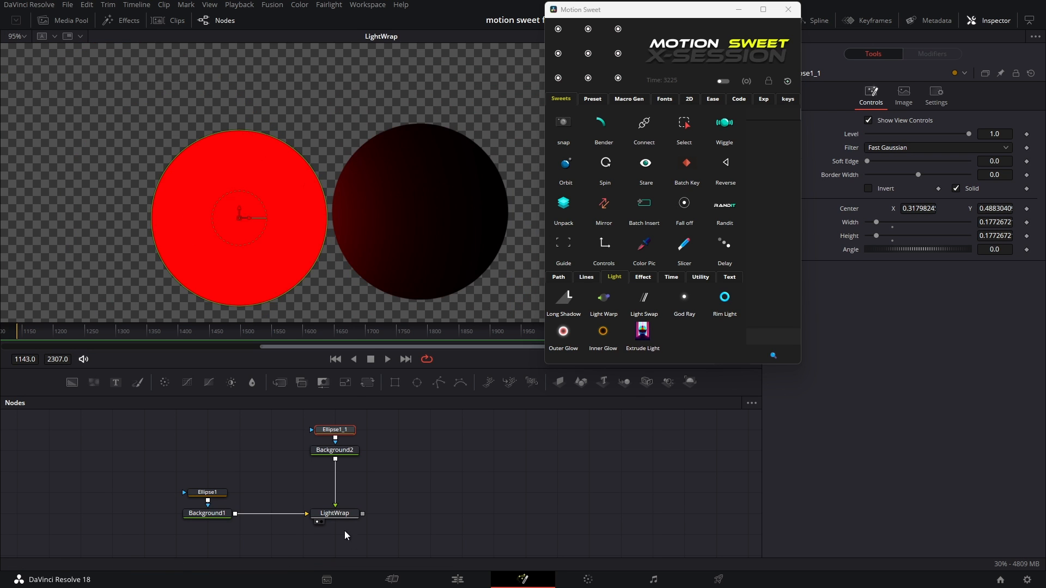
left_click(334, 513)
scroll(433, 178, "down", 2)
left_click(328, 431)
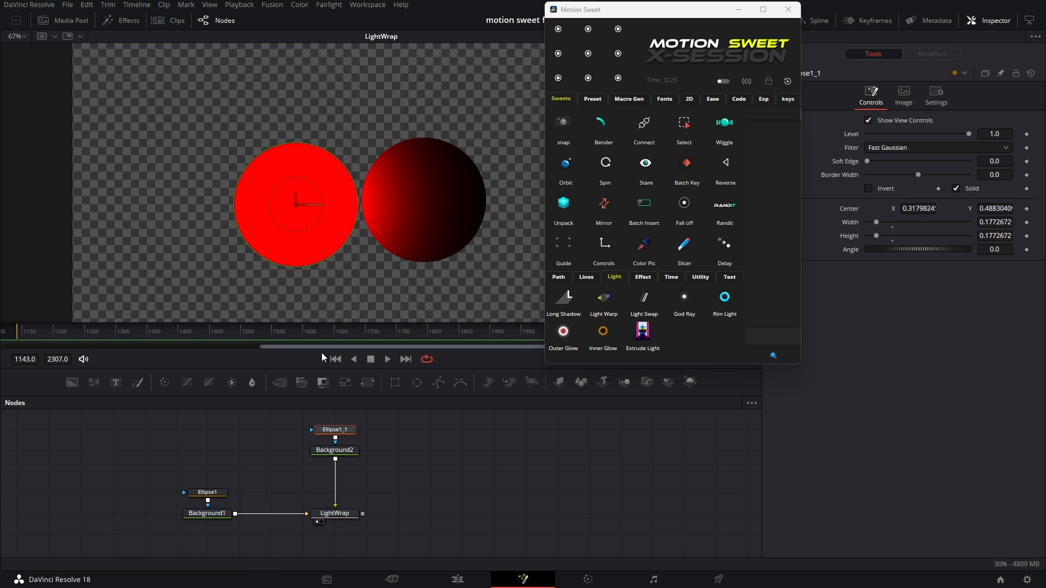
left_click_drag(297, 203, 338, 187)
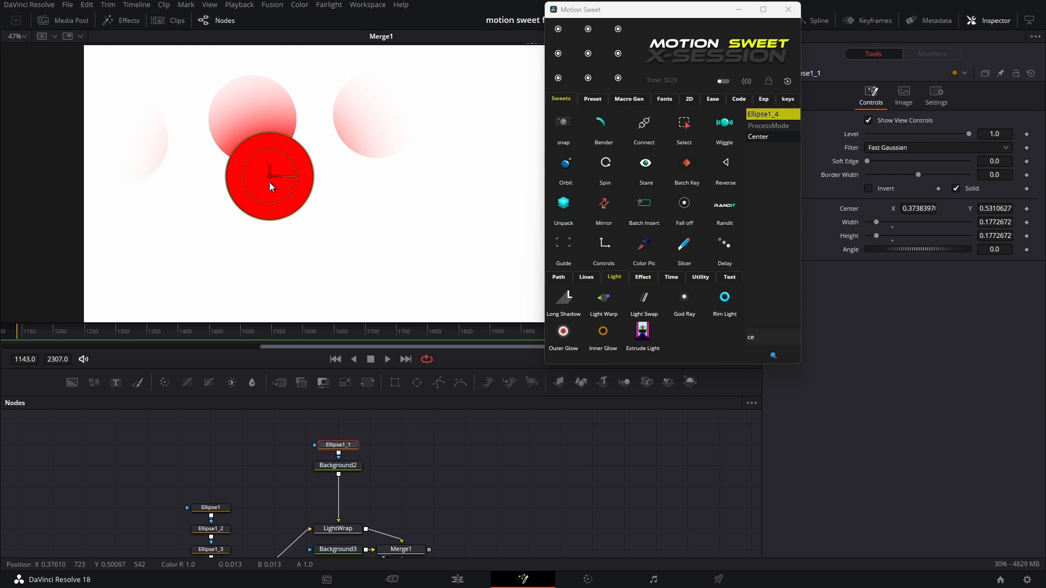
left_click_drag(270, 187, 336, 172)
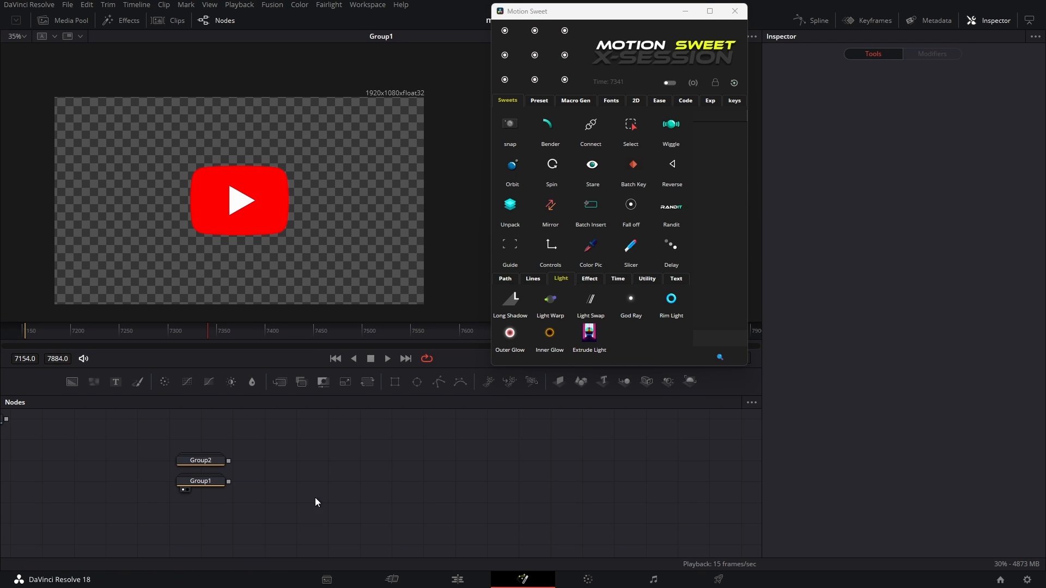
Step: Add a Light Swap effect to Group1, show it in the viewer and place its light over the lower part of the logo
left_click(216, 482)
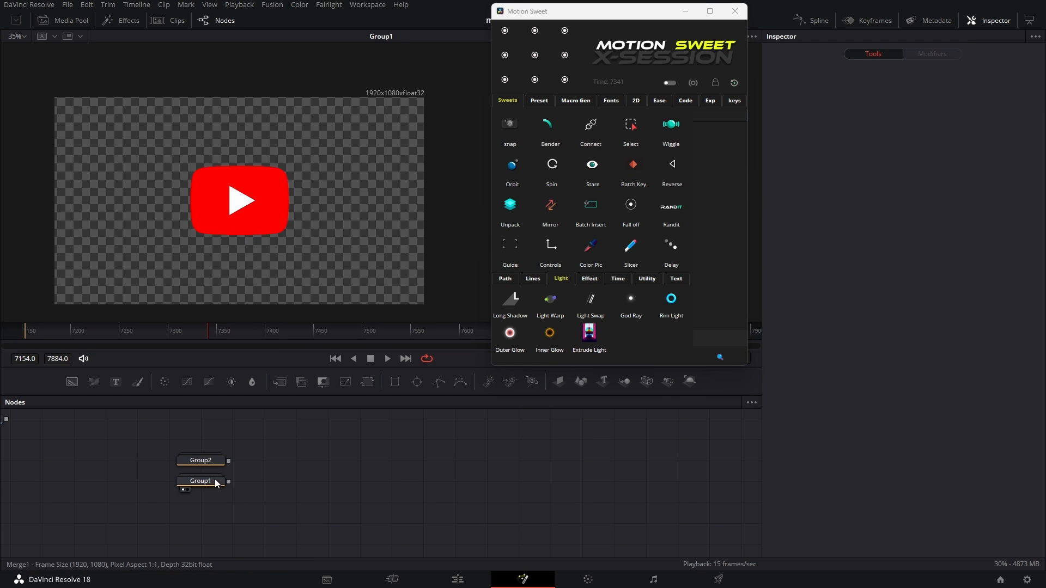
left_click(588, 312)
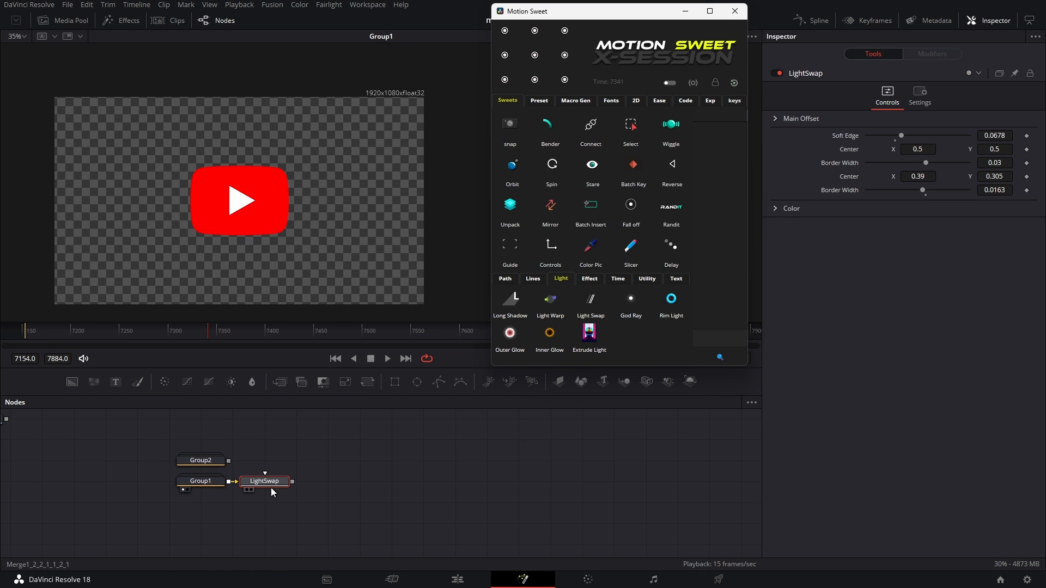
key("1")
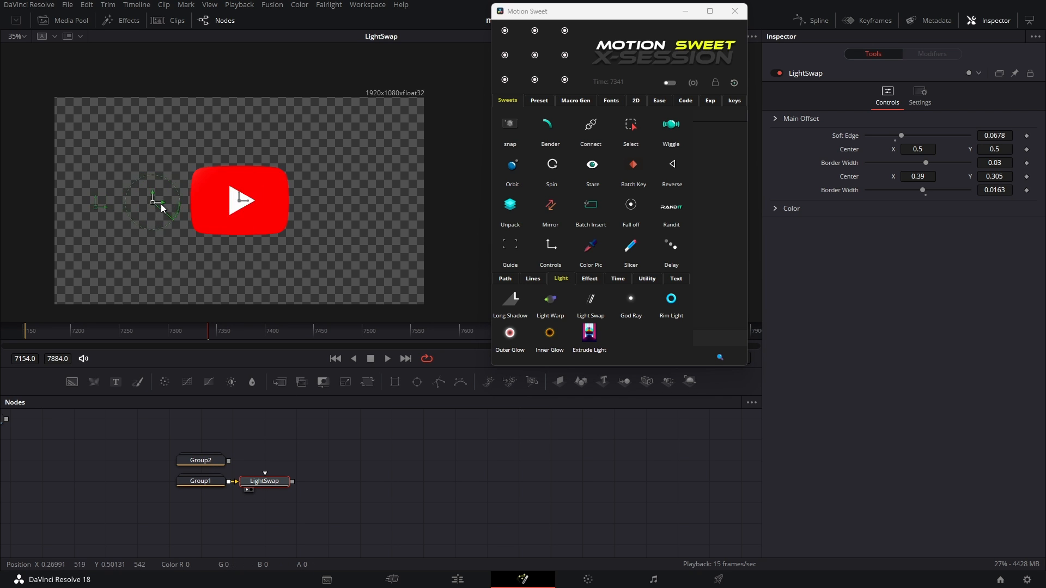
mouse_move(161, 205)
left_mouse_down()
mouse_move(356, 221)
mouse_move(108, 203)
mouse_move(469, 279)
mouse_move(215, 234)
mouse_move(285, 231)
mouse_move(262, 223)
mouse_move(182, 250)
mouse_move(343, 227)
mouse_move(237, 244)
left_mouse_up()
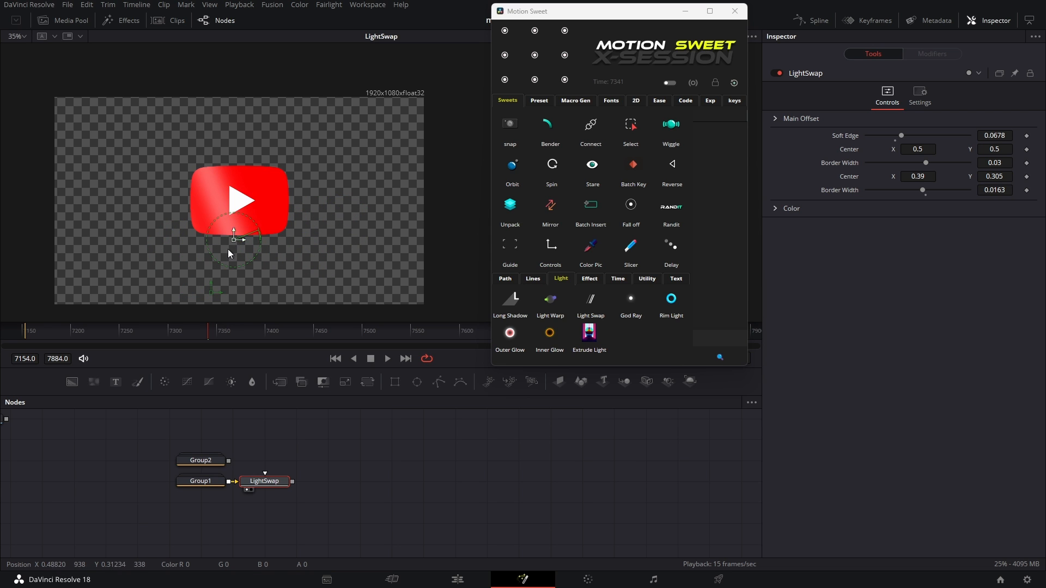
Step: Reduce the LightSwap's lower border width and soft edge, and change its light color
double_click(848, 177)
mouse_move(922, 190)
left_mouse_down()
mouse_move(935, 192)
mouse_move(914, 190)
left_mouse_up()
mouse_move(902, 136)
left_mouse_down()
mouse_move(920, 136)
mouse_move(883, 135)
left_mouse_up()
left_click(866, 209)
left_click(868, 237)
left_click_drag(871, 246, 917, 246)
left_click_drag(1002, 254, 1004, 297)
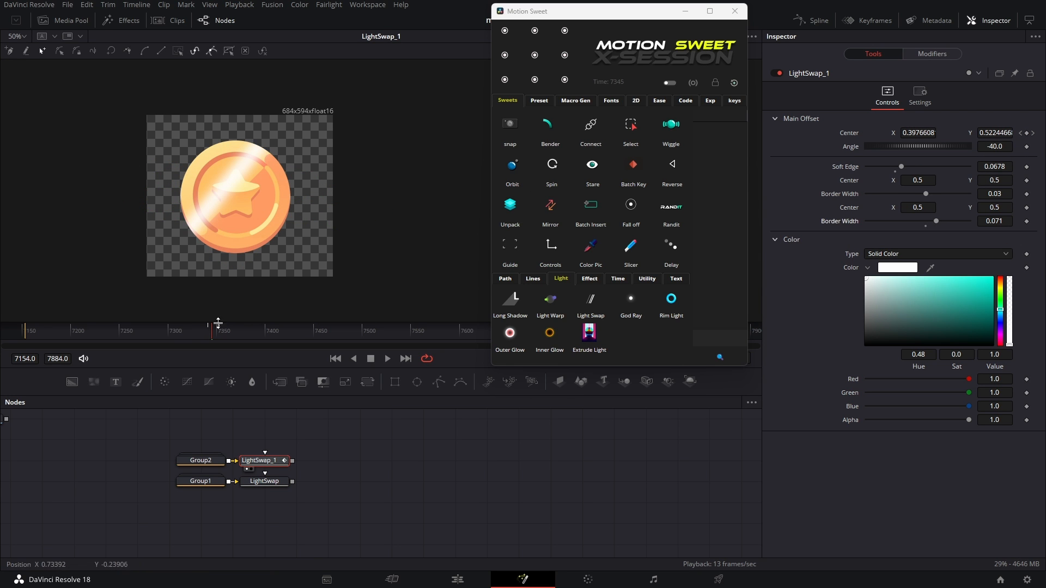
Step: Play back the coin's LightSwap_1 sweep from before its first keyframe
left_click(202, 333)
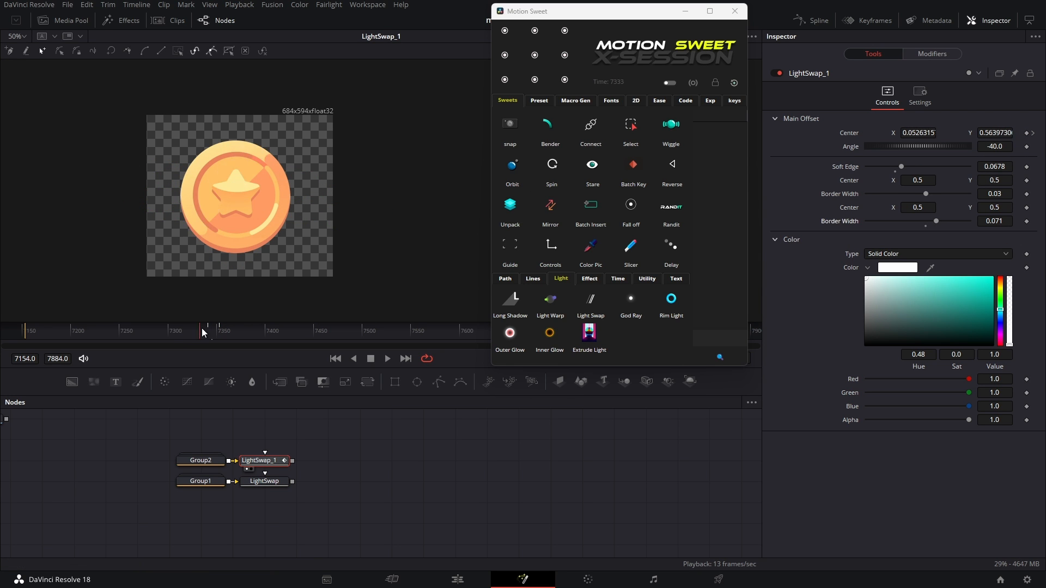
key("space")
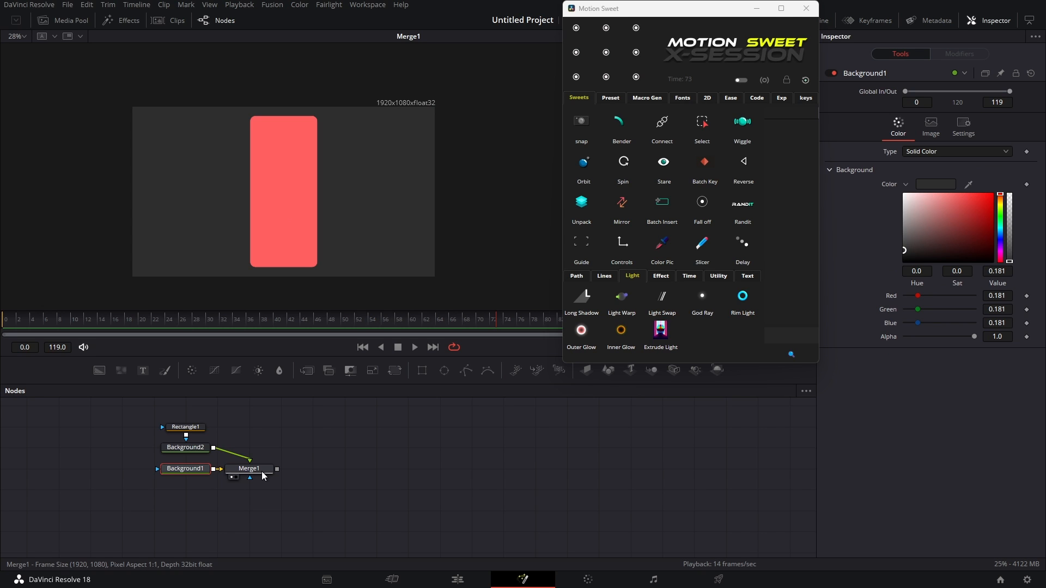
Step: Add a God Ray effect after Merge1 and connect a copy of Rectangle1 to it as its door shape
left_click(262, 472)
left_click(703, 299)
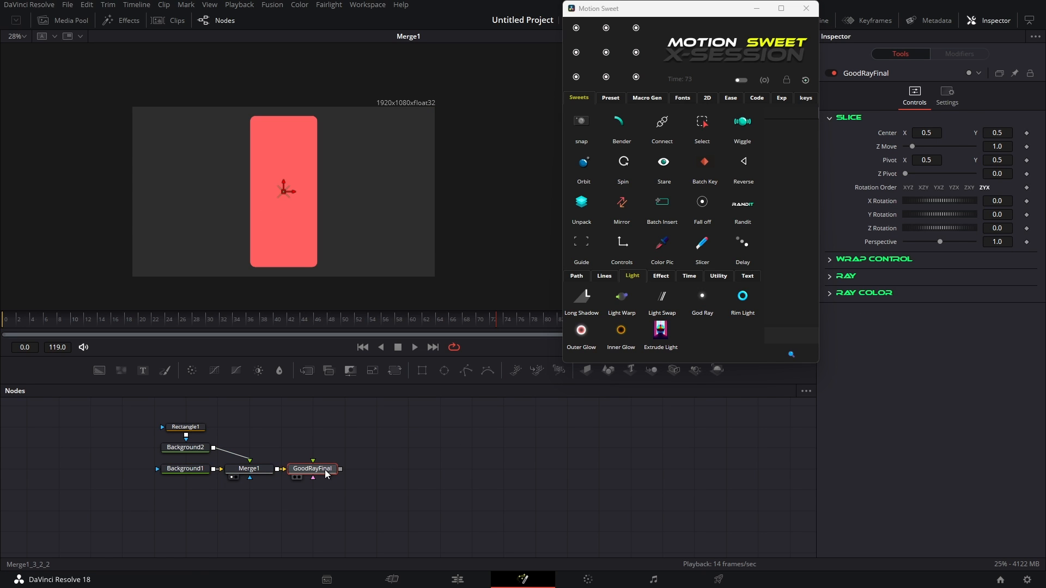
left_click(186, 427)
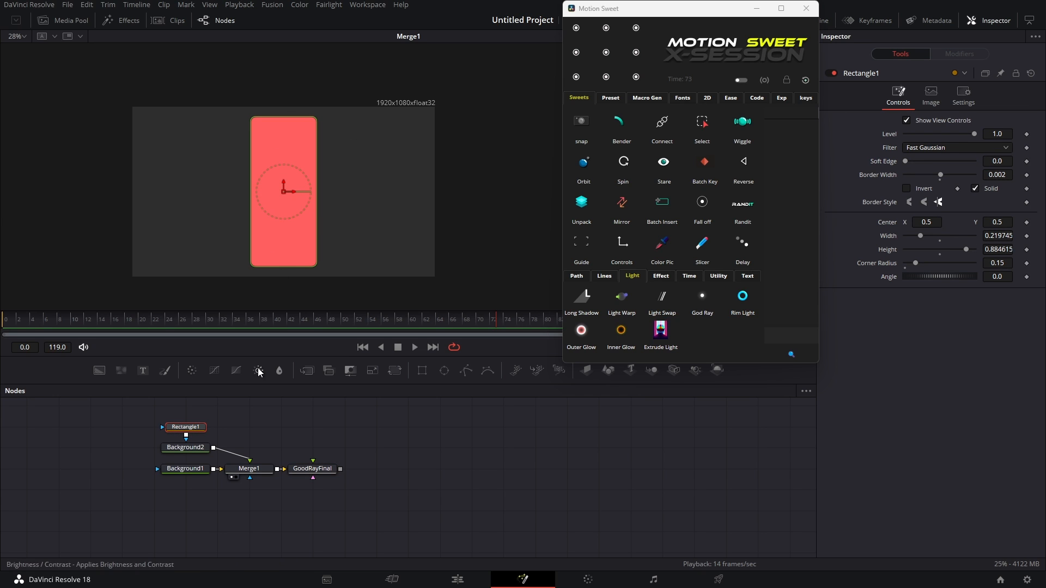
left_click(321, 437)
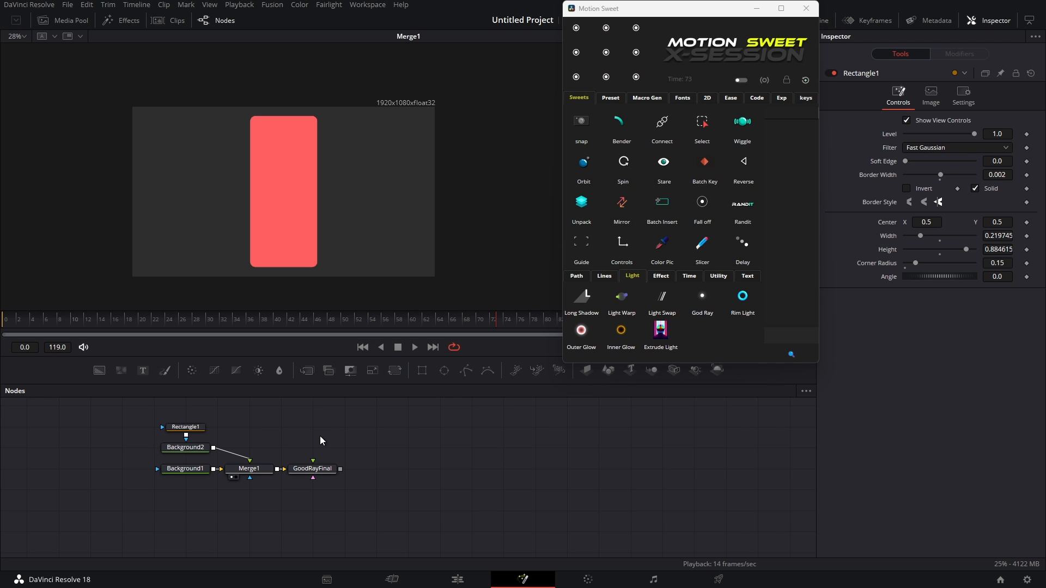
key("ctrl+v")
left_click_drag(337, 428, 321, 473)
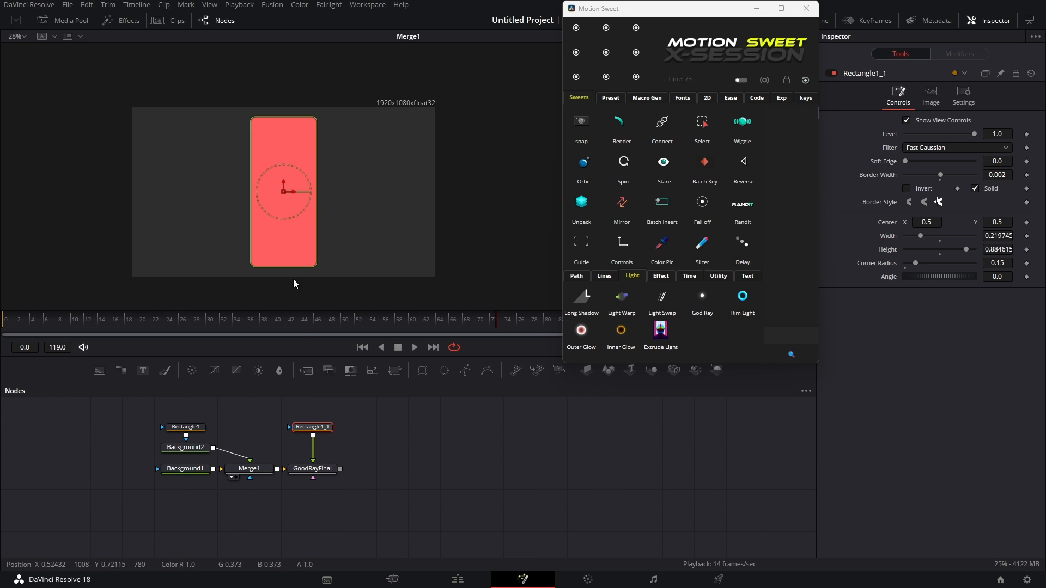
Step: View GoodRayFinal, set its slice pivot to about X 0.612, Y 0.506 on the door's edge, and set Y rotation to 174.8
left_click(313, 469)
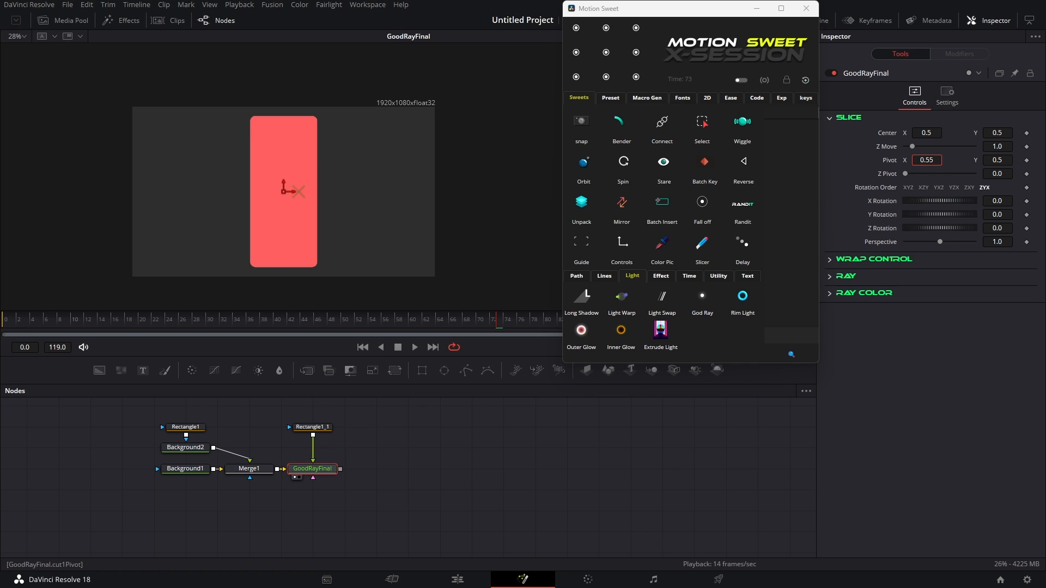
left_click_drag(926, 160, 936, 160)
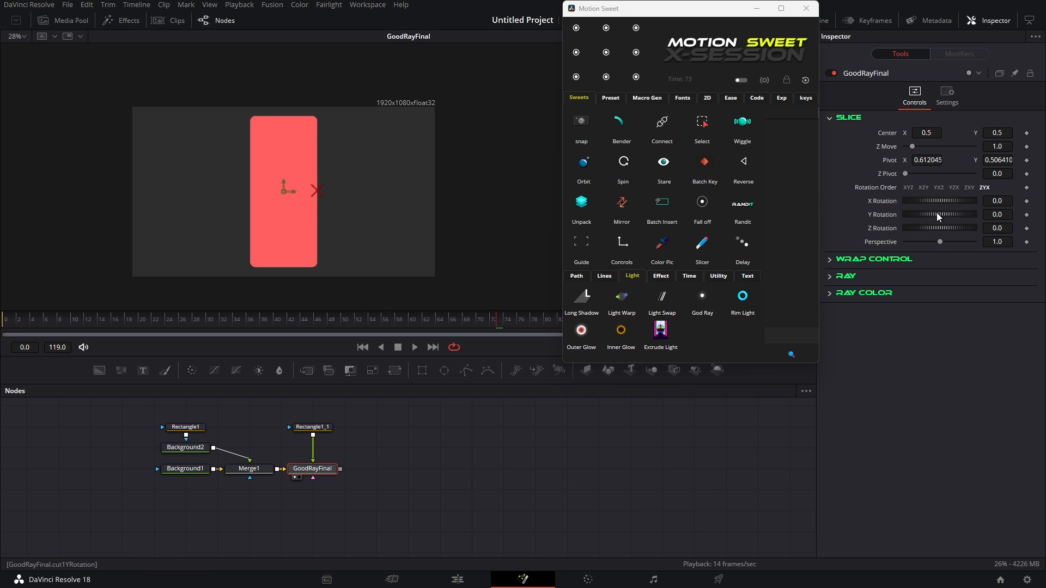
left_click_drag(930, 216, 968, 221)
Step: Try a slightly higher ray exposure on GoodRayFinal
left_click(959, 277)
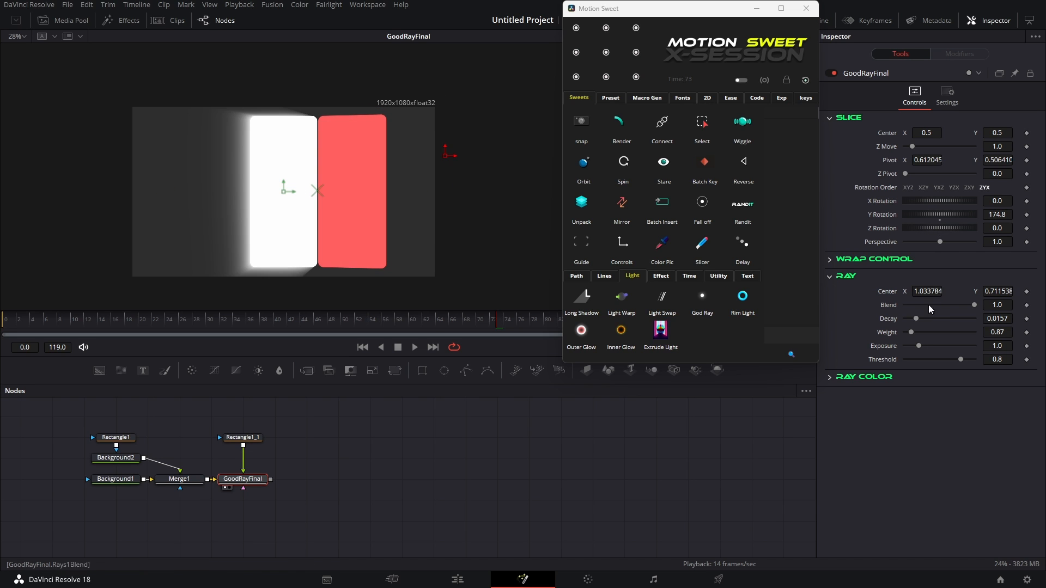
left_click_drag(919, 347, 923, 349)
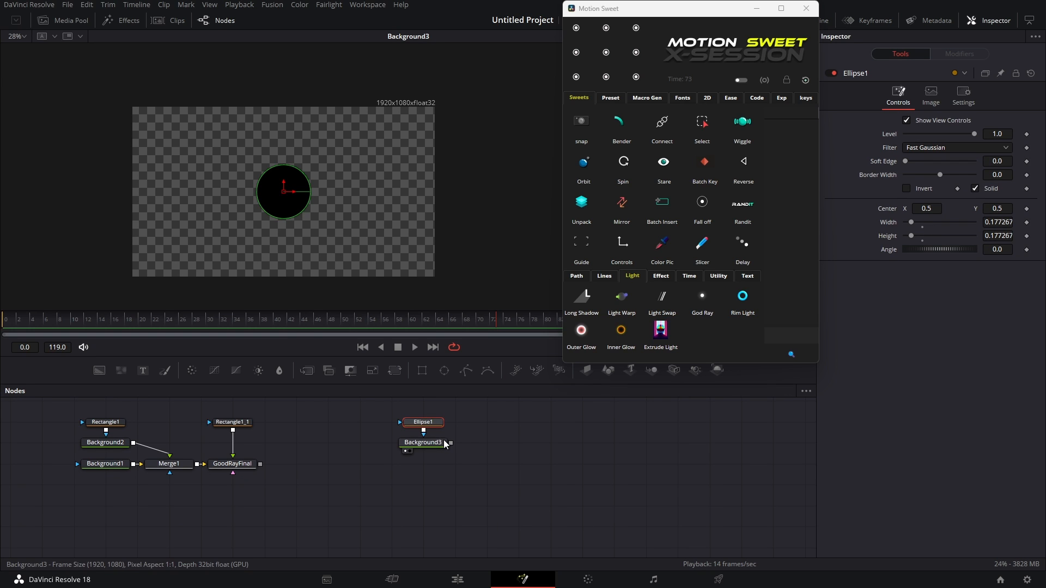
Step: Connect the ellipse-masked Background3 to GoodRayFinal's inner image input and view the result inside the doorway
left_click_drag(451, 444, 238, 468)
key("1")
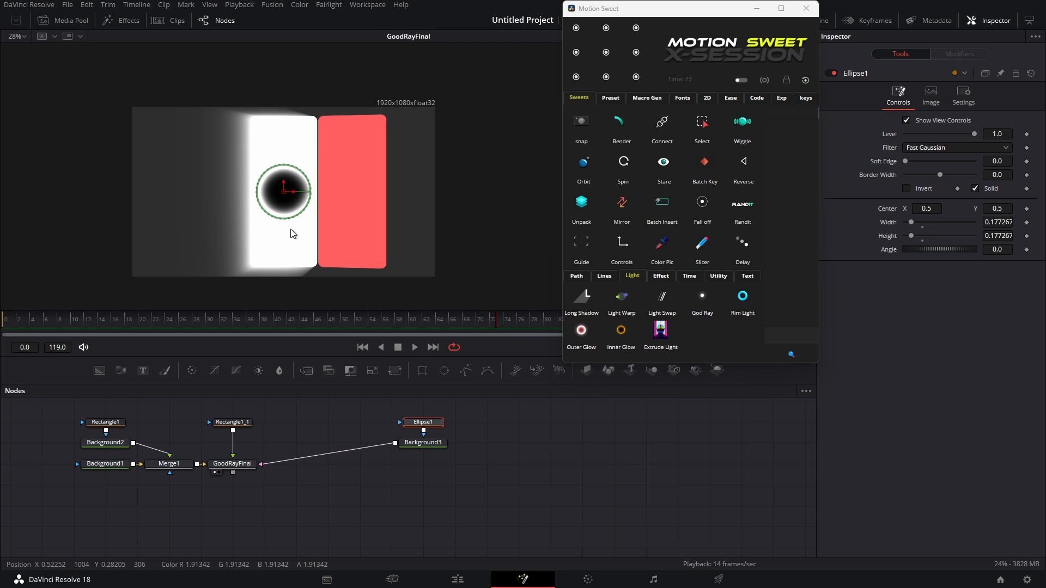
left_click(246, 468)
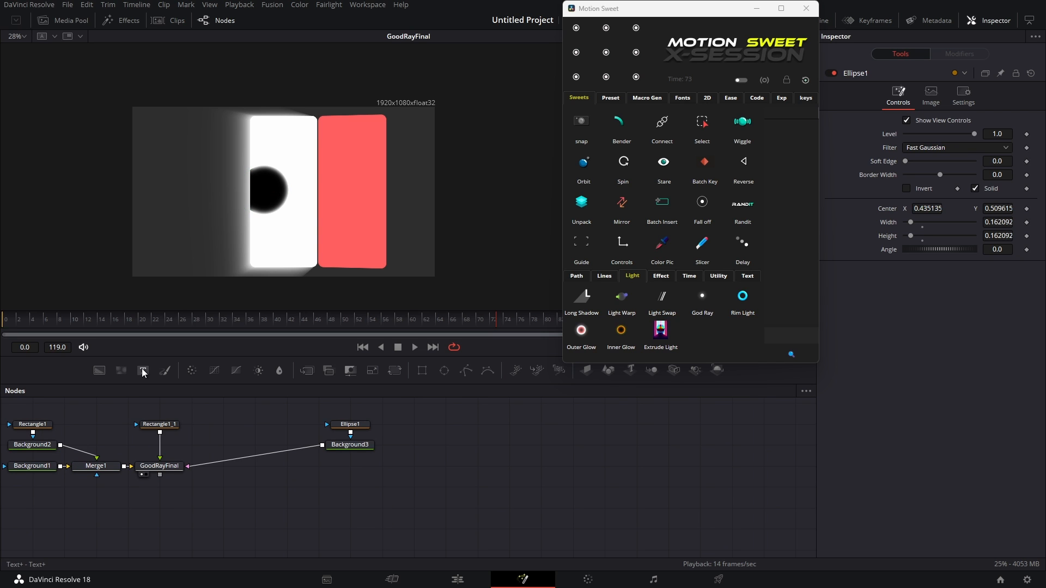
Step: Add a Text+ node and connect it to GoodRayFinal in place of Background3
left_click_drag(441, 436, 471, 442)
left_click_drag(279, 472, 188, 466)
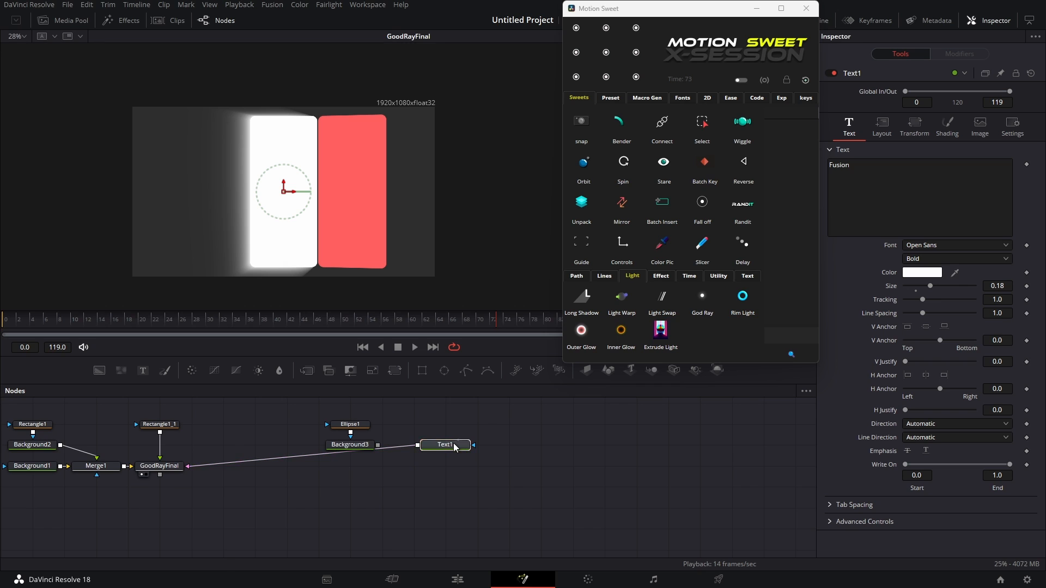
Step: Color the Fusion text red in its shading settings and shift it slightly right inside the doorway
left_click(948, 126)
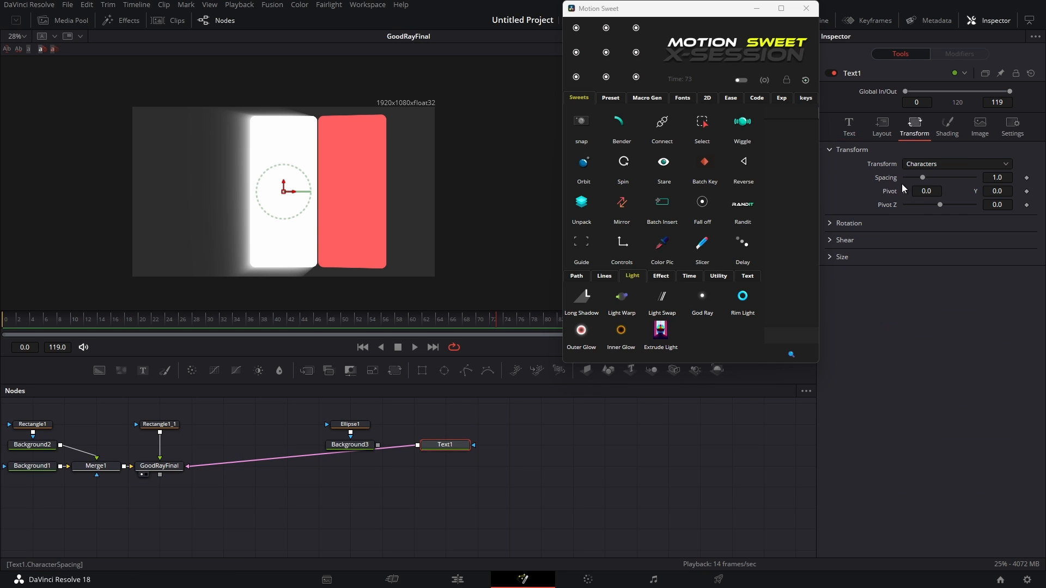
left_click(905, 305)
left_click_drag(954, 321, 979, 300)
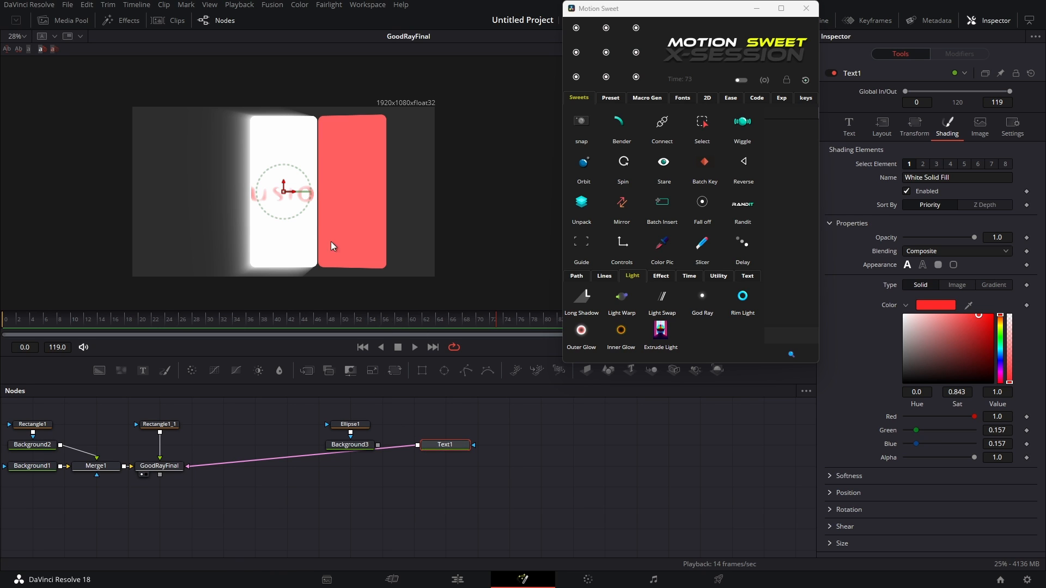
left_click_drag(293, 197, 315, 197)
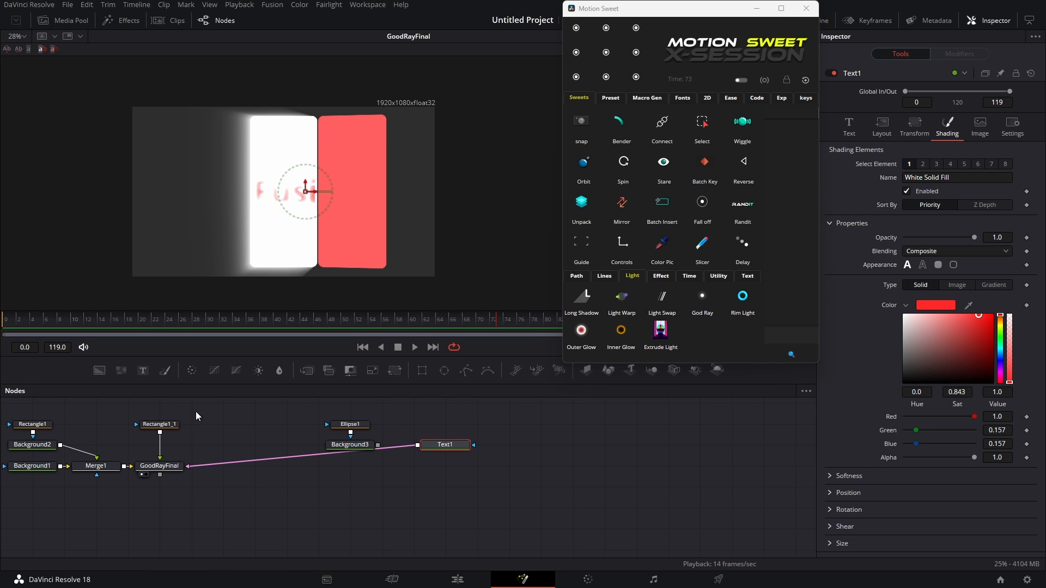
Step: Set GoodRayFinal's wrap glow size to 3.9 and reduce the slice's Y rotation to about 55
left_click(173, 469)
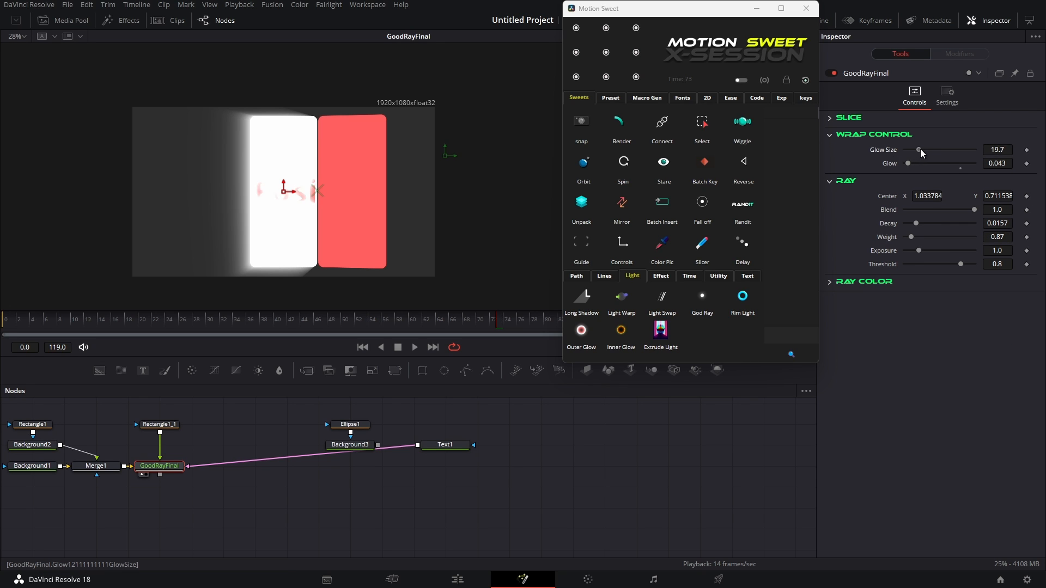
left_click_drag(920, 150, 908, 156)
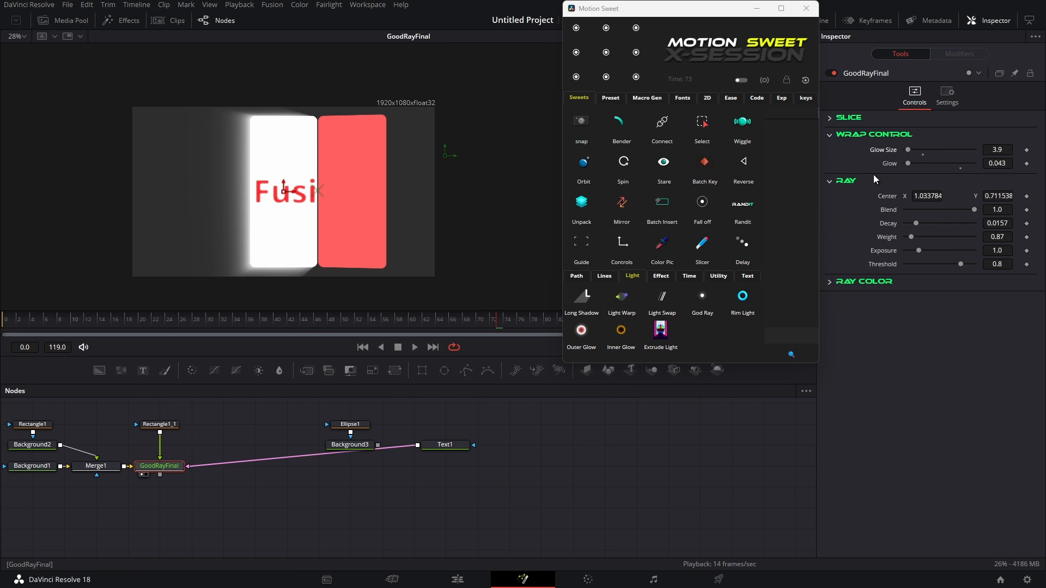
left_click(831, 120)
left_click_drag(944, 215, 876, 214)
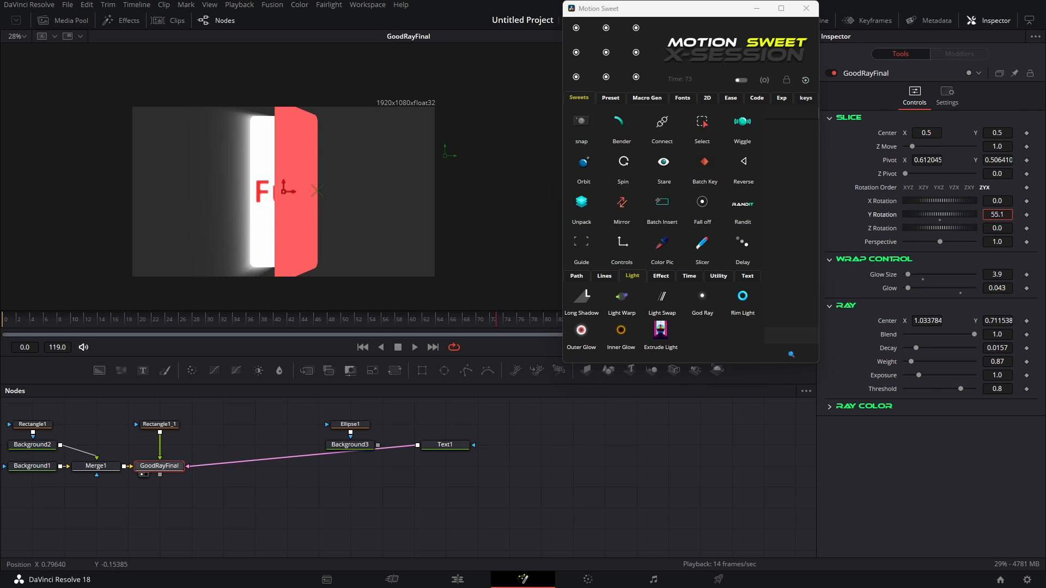
Step: Recolor the text yellow with hue 0.136 and saturation 1.0, and change the door slice's Y rotation on GoodRayFinal
left_click(436, 445)
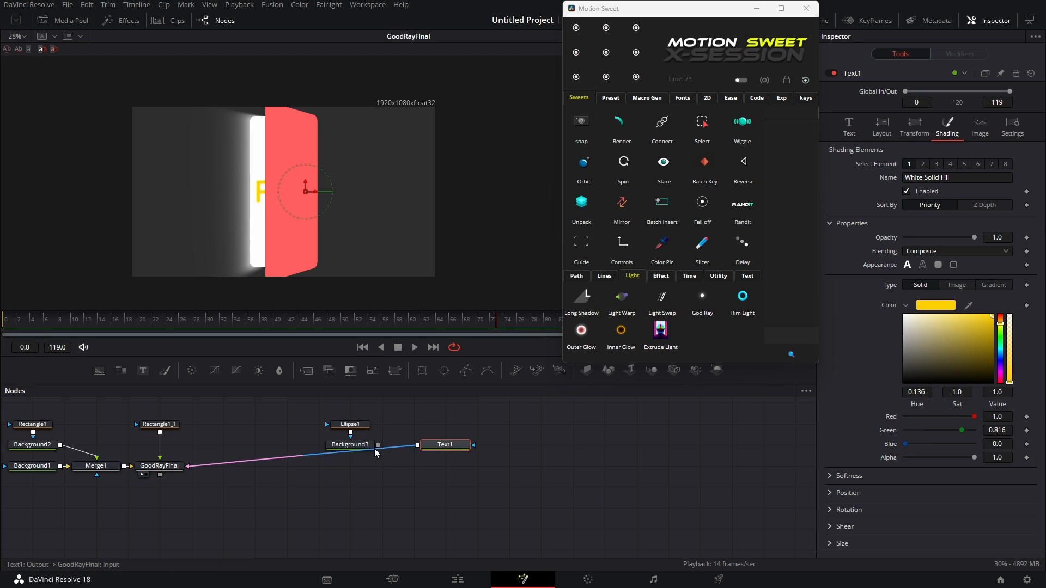
left_click(159, 466)
left_click_drag(998, 214, 797, 214)
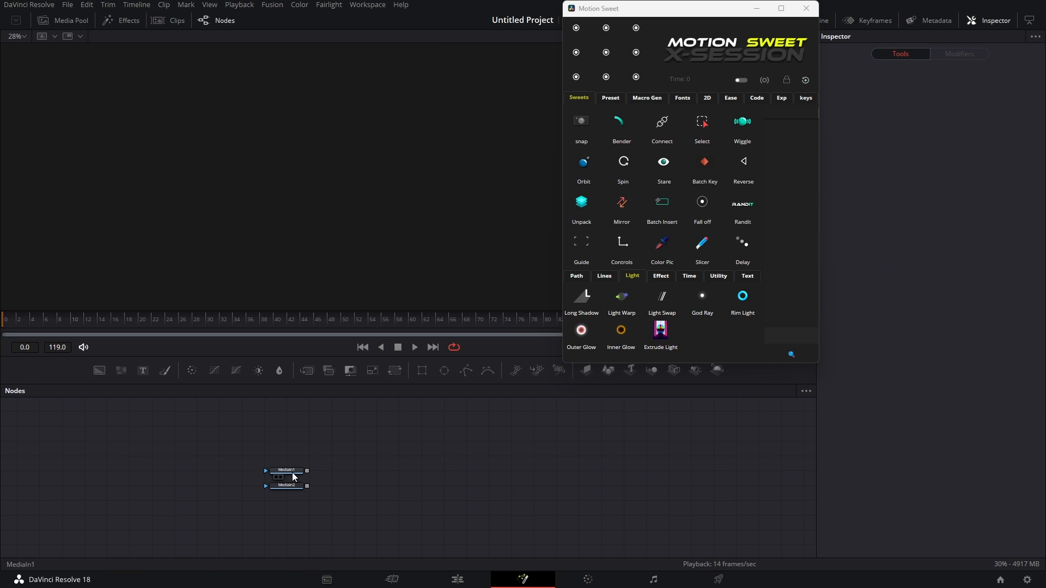
Step: View the MediaIn1 door photo and the MediaIn2 wall texture in the viewer
left_click_drag(293, 473, 324, 303)
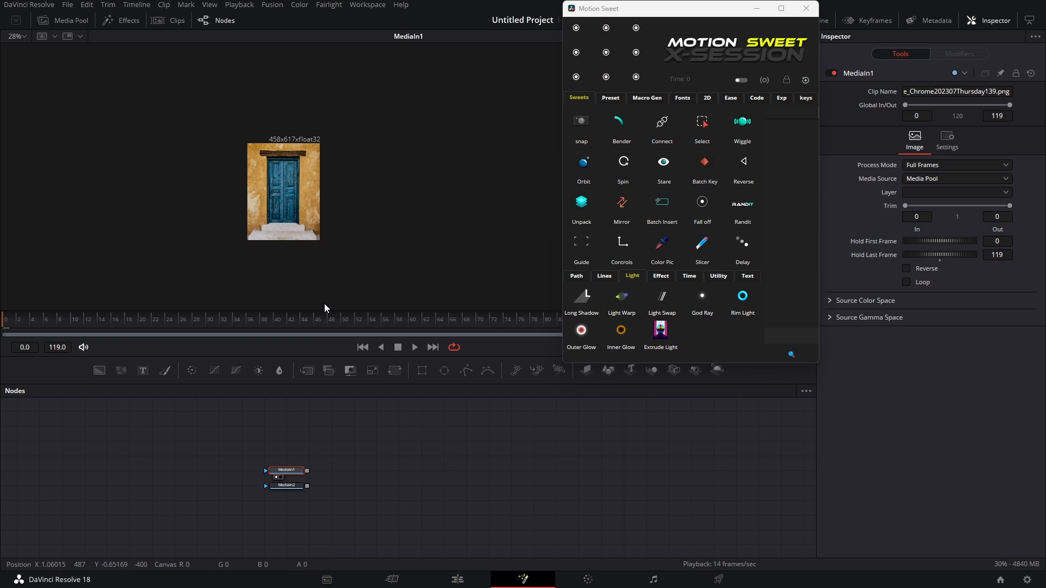
scroll(270, 196, "up", 2)
left_click_drag(293, 486, 307, 218)
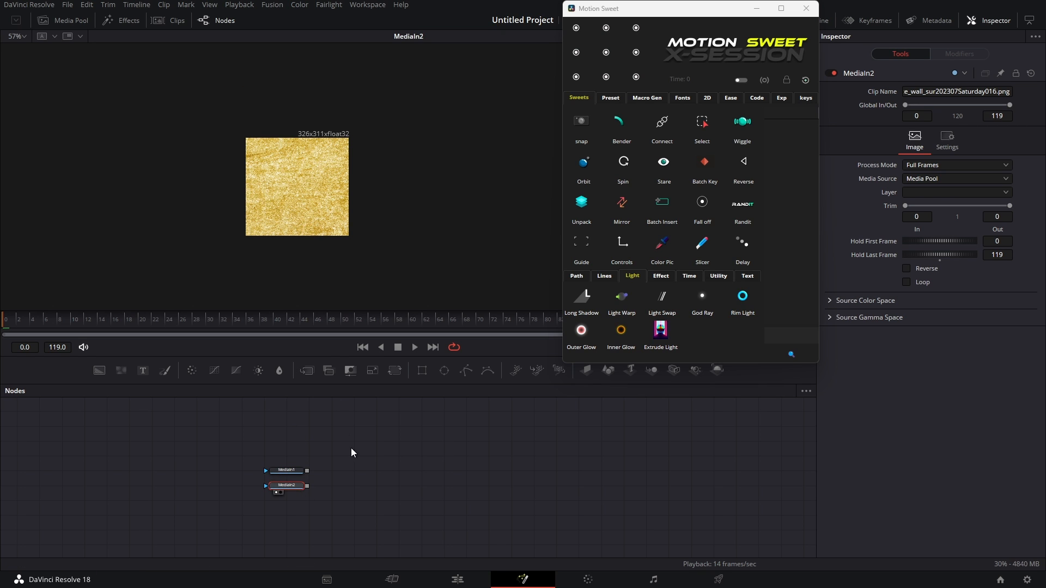
Step: Move the MediaIn1 node away from MediaIn2 to free space in the node graph
left_click_drag(346, 435, 298, 391)
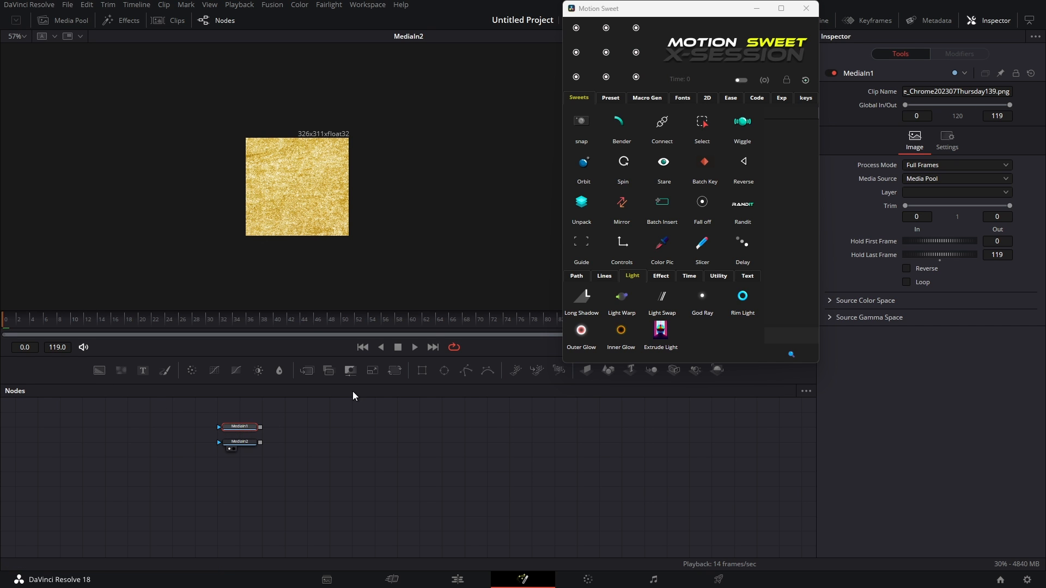
left_click_drag(242, 431, 354, 430)
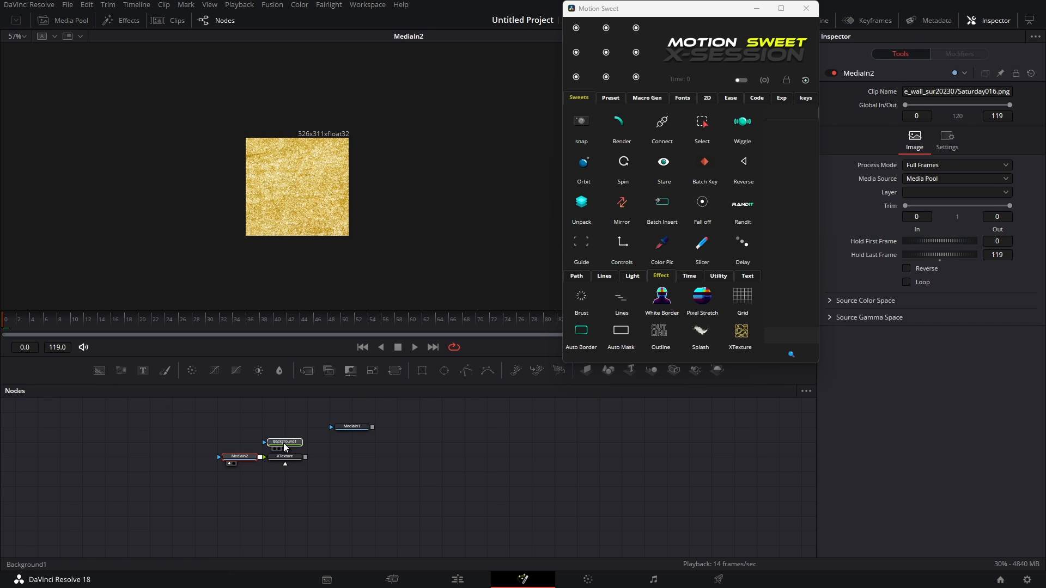
Step: Merge the door photo over the XTexture wall and mask it with a rectangle about 0.36 wide, 1.01 high, with soft edge 0.0535
left_click_drag(285, 457, 321, 252)
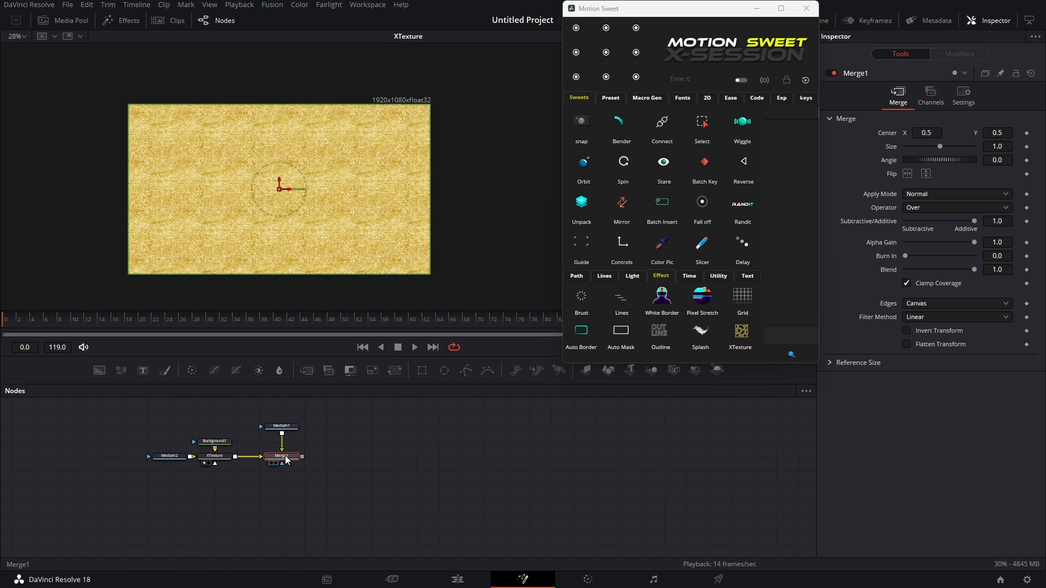
left_click(422, 371)
left_click_drag(293, 444, 293, 473)
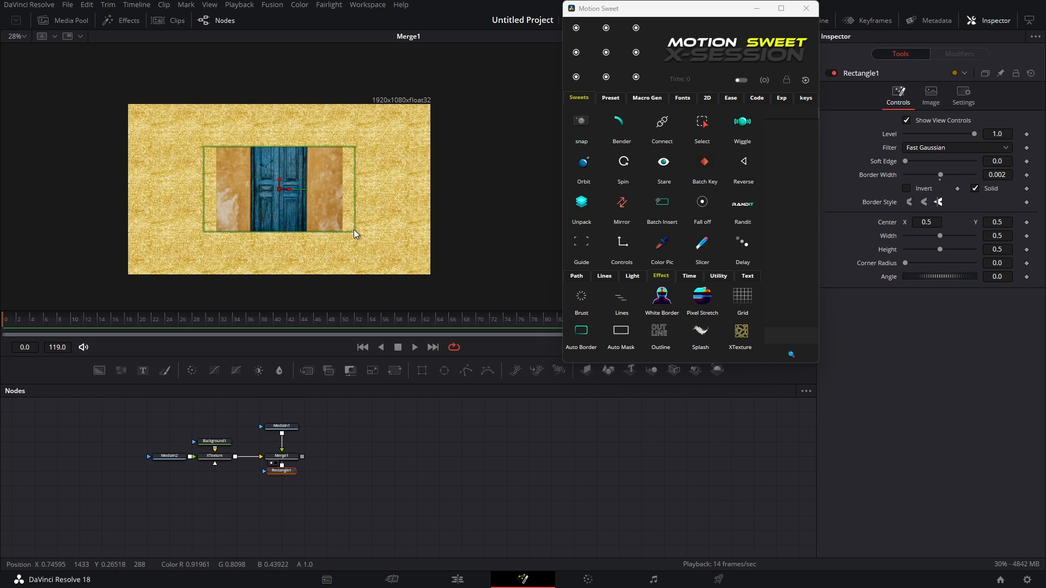
left_click_drag(355, 232, 331, 277)
left_click_drag(906, 161, 925, 174)
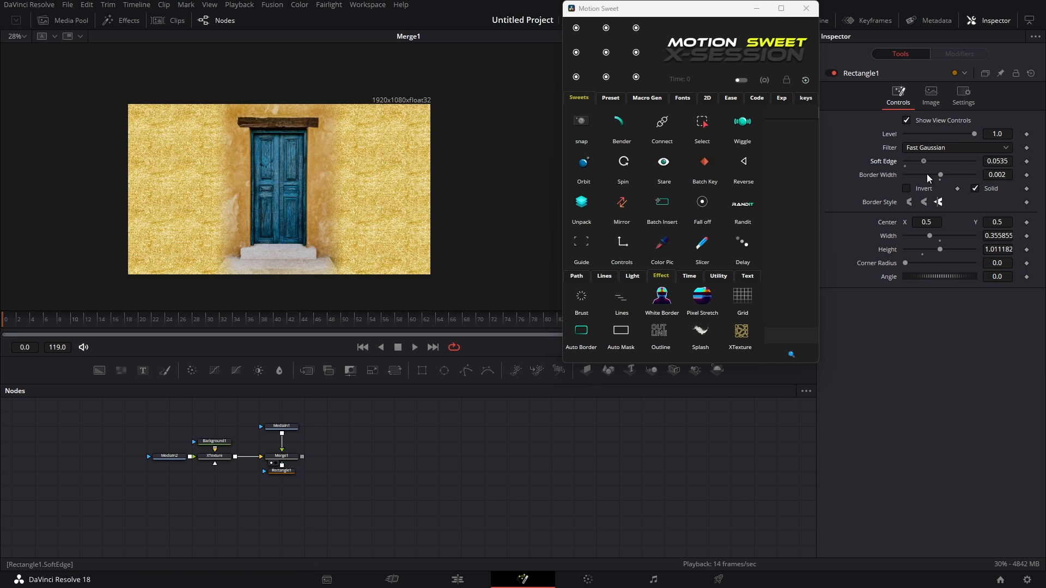
Step: Apply God Ray after Merge1 and connect a Polygon mask to the new GoodRayFinal node
left_click(281, 456)
left_click_drag(348, 456, 310, 452)
left_click(633, 276)
left_click(703, 297)
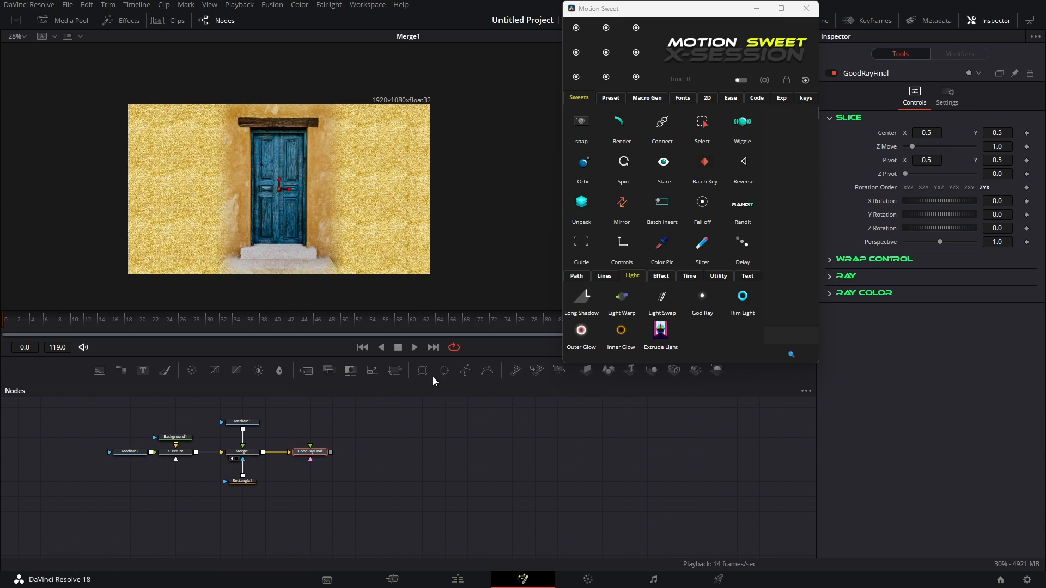
left_click_drag(327, 422, 314, 452)
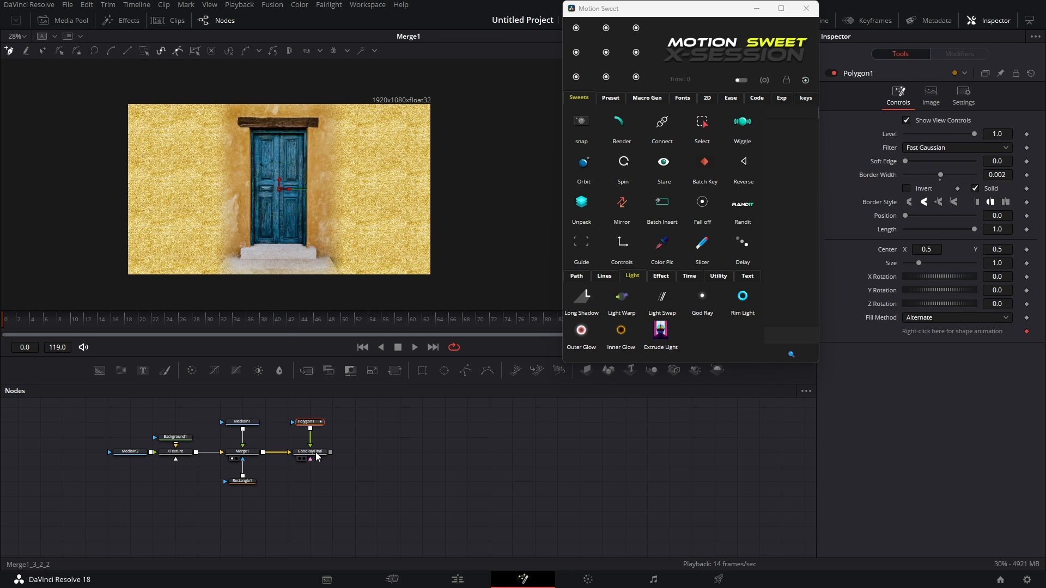
Step: View GoodRayFinal and draw the Polygon1 mask around the blue door panel
left_click(314, 452)
key("1")
left_click(309, 422)
scroll(234, 132, "up", 5)
left_click(289, 142)
left_click_drag(280, 294, 262, 80)
scroll(264, 217, "down", 5)
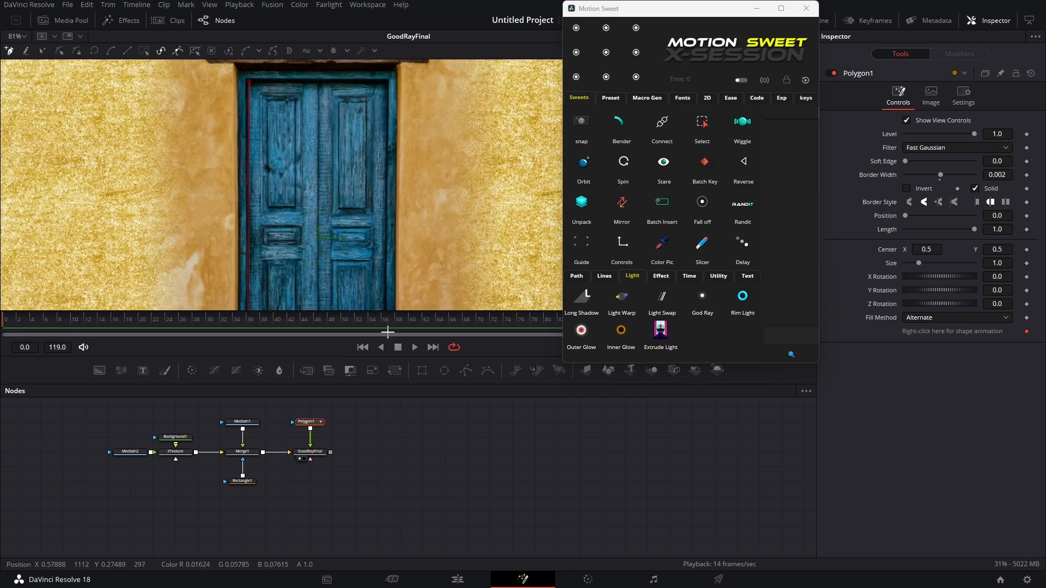
Step: Swing the door slice open with Y rotation 161.7 and pivot X 0.588 on the God Ray node
left_click(310, 452)
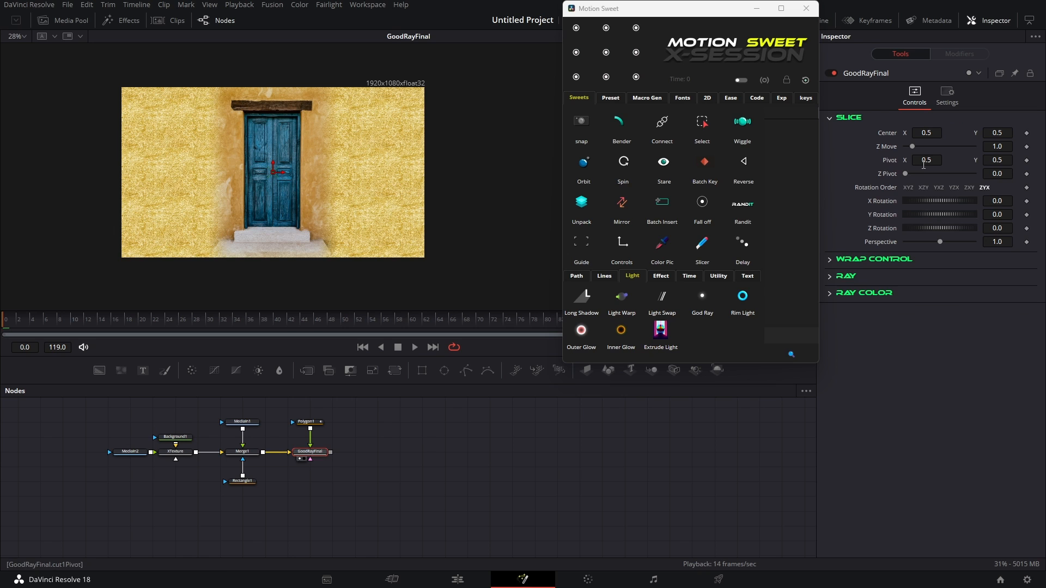
left_click_drag(926, 215, 965, 208)
left_click_drag(931, 136, 931, 136)
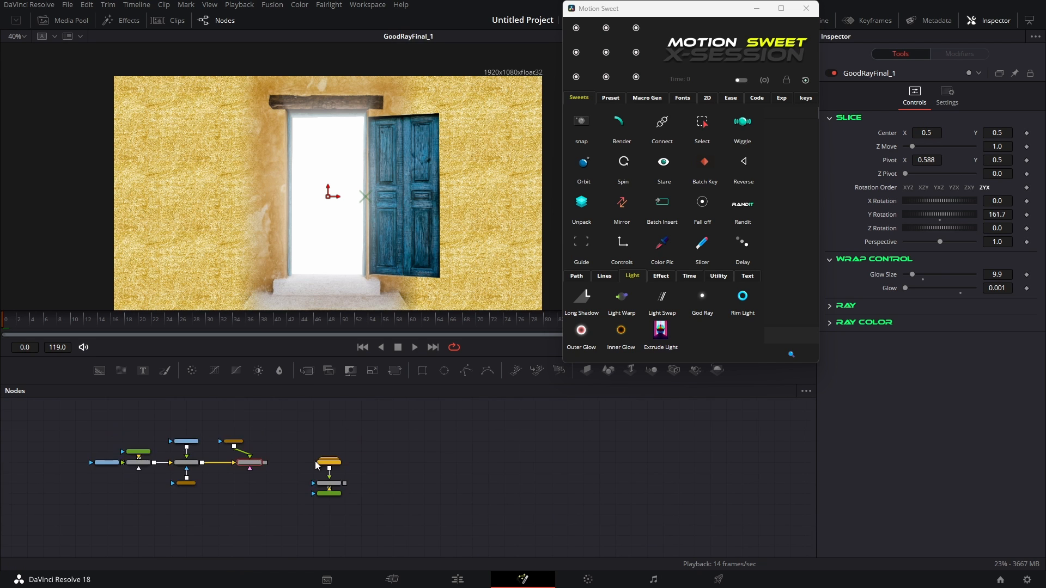
Step: Connect the man's Merge2 composite into GoodRayFinal_1, view the result, and reposition the man in the doorway
scroll(315, 466, "up", 3)
left_click(325, 514)
scroll(343, 204, "up", 1)
scroll(342, 204, "down", 2)
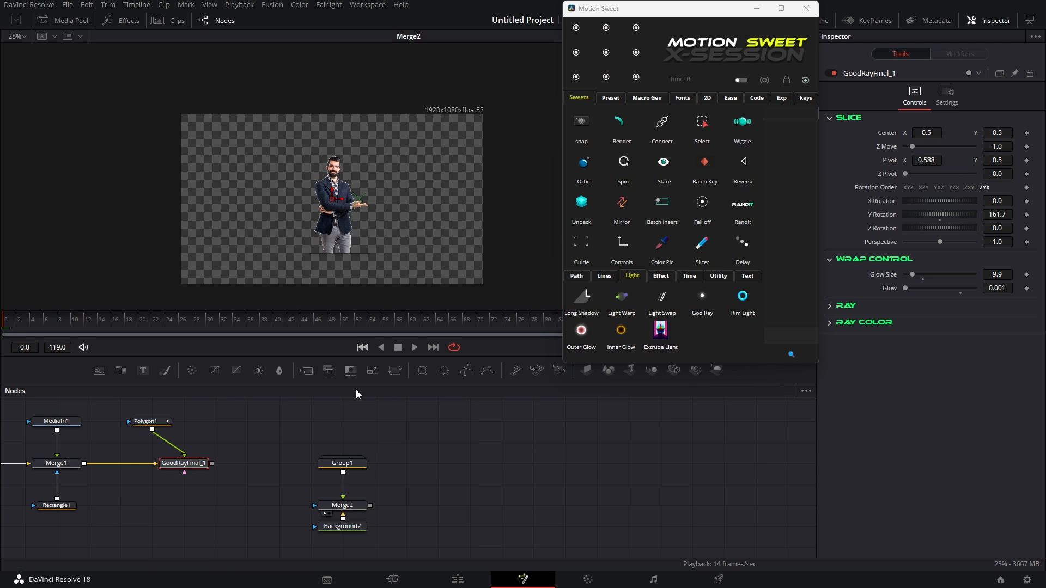
left_click_drag(371, 505, 184, 473)
left_click(166, 472)
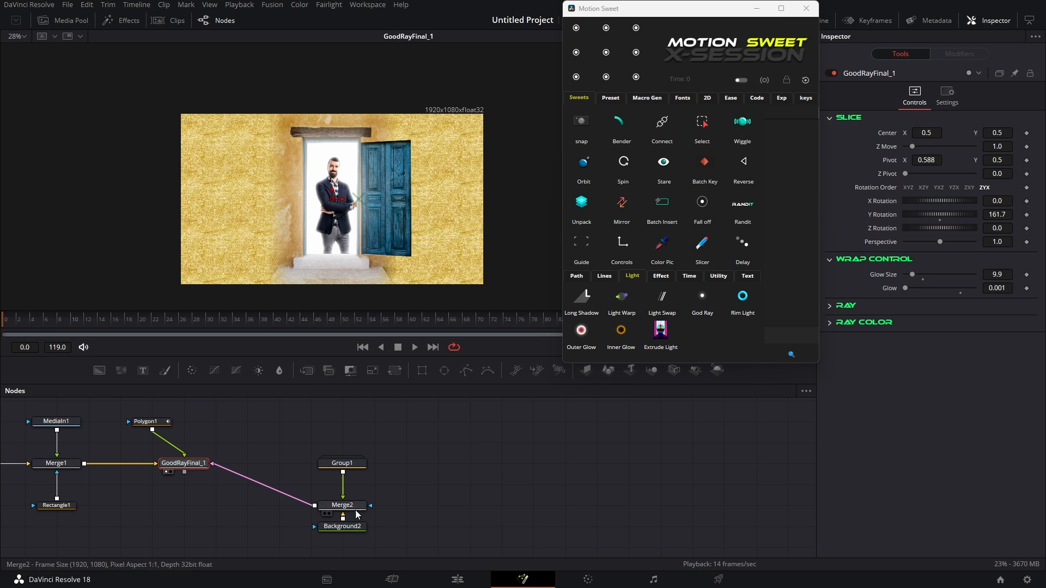
left_click(352, 506)
left_click_drag(376, 186, 345, 221)
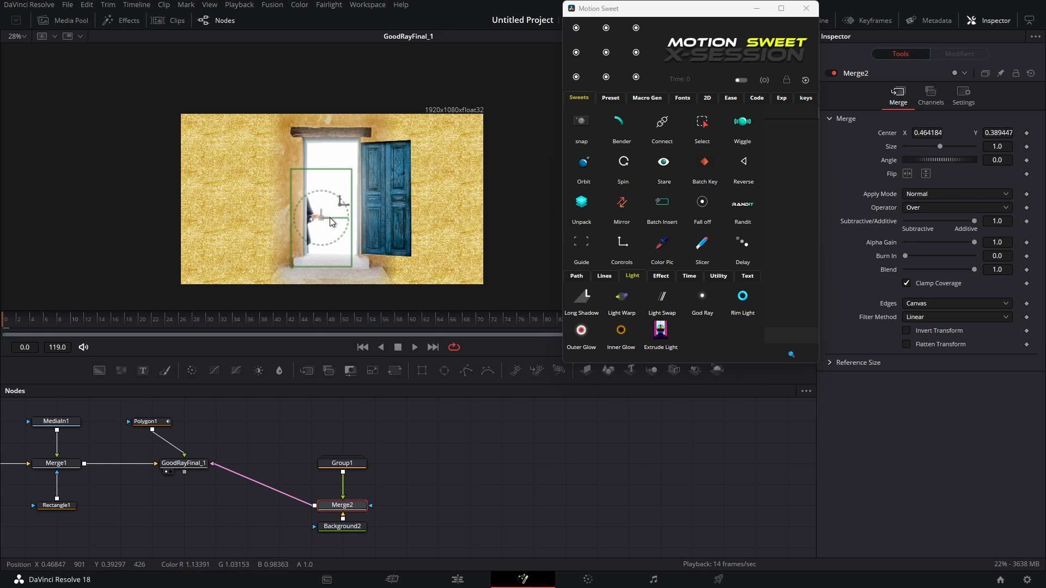
Step: Set GoodRayFinal_1's wrap glow to 0 and its wrap glow size to 15.7
left_click(183, 464)
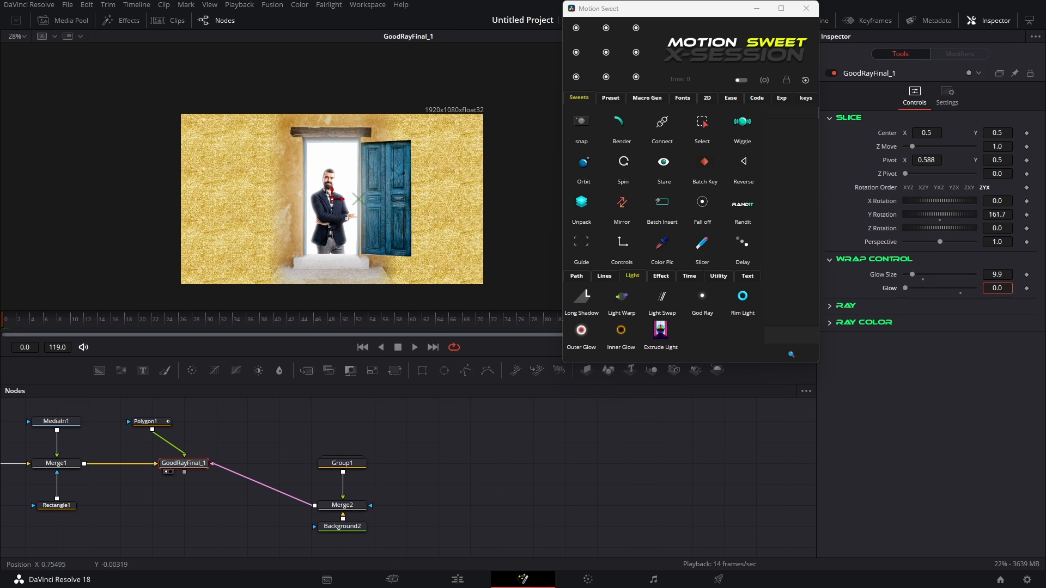
scroll(333, 203, "up", 3)
left_click_drag(912, 275, 916, 275)
Step: Set GoodRayFinal_1's ray decay to 0.015, weight 1.26, exposure 1.063, threshold 0.331 and ray center X to 0.644
left_click(845, 305)
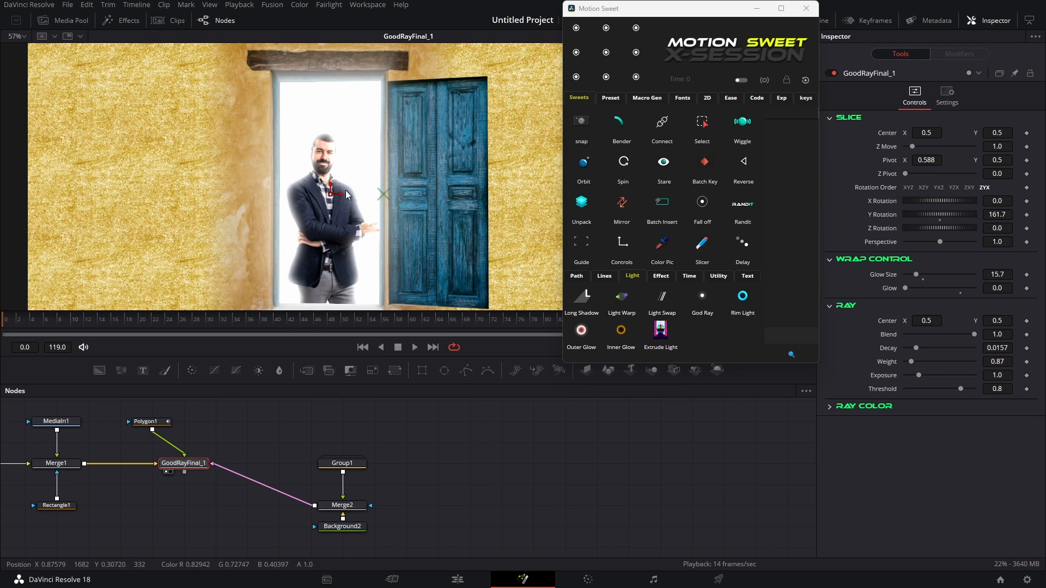
scroll(347, 194, "down", 3)
mouse_move(916, 348)
left_mouse_down()
mouse_move(905, 348)
mouse_move(924, 362)
mouse_move(914, 361)
left_mouse_up()
left_click_drag(919, 375, 929, 389)
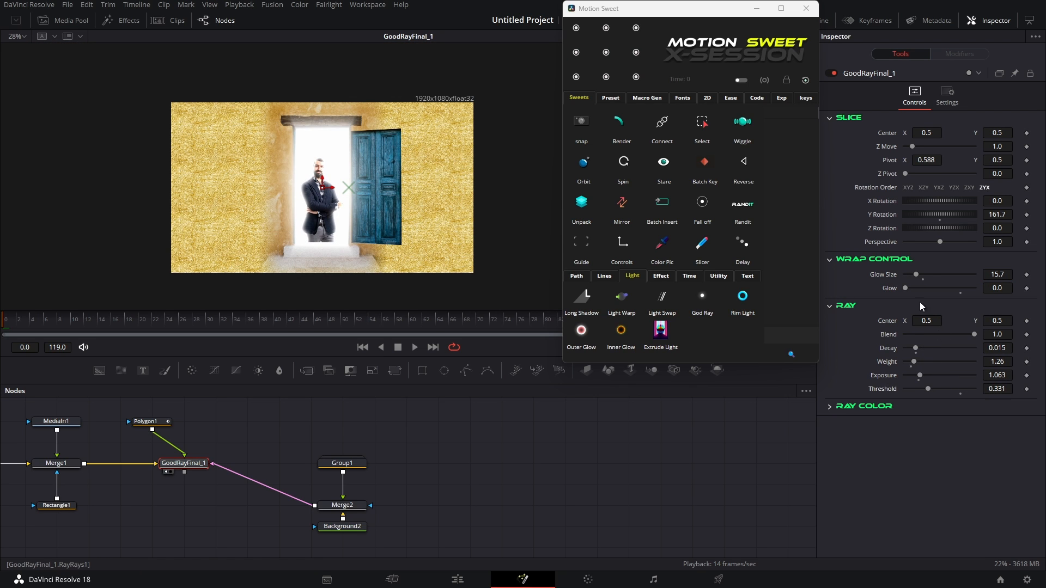
left_click_drag(936, 323, 959, 323)
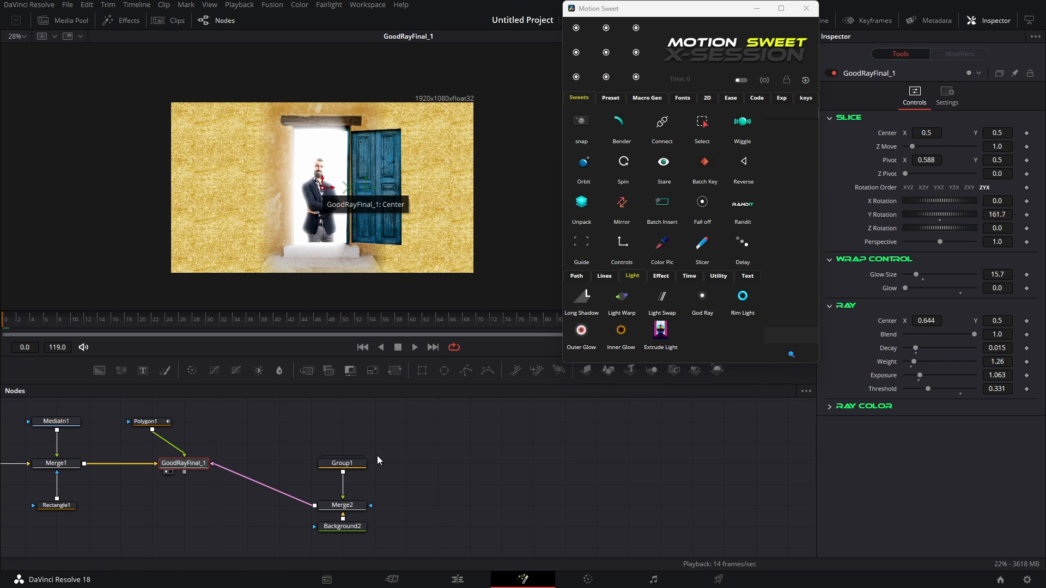
Step: Adjust the man's vertical position and size on Merge2, and reduce GoodRayFinal_1's wrap glow size
left_click(342, 505)
left_click_drag(997, 132, 1005, 132)
mouse_move(997, 146)
left_mouse_down()
mouse_move(987, 146)
mouse_move(1001, 146)
left_mouse_up()
left_click(183, 464)
left_click_drag(916, 274, 911, 274)
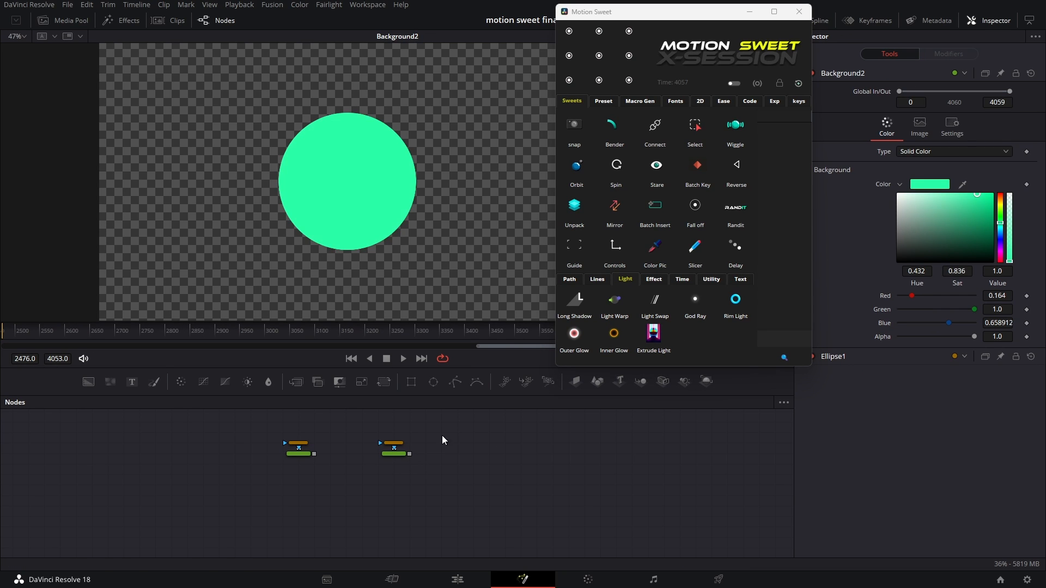
Step: Apply Rim Light to the green circle with a reduced shadow scale, and shrink the rim-lit pink rectangle
left_click(398, 455)
left_click(734, 302)
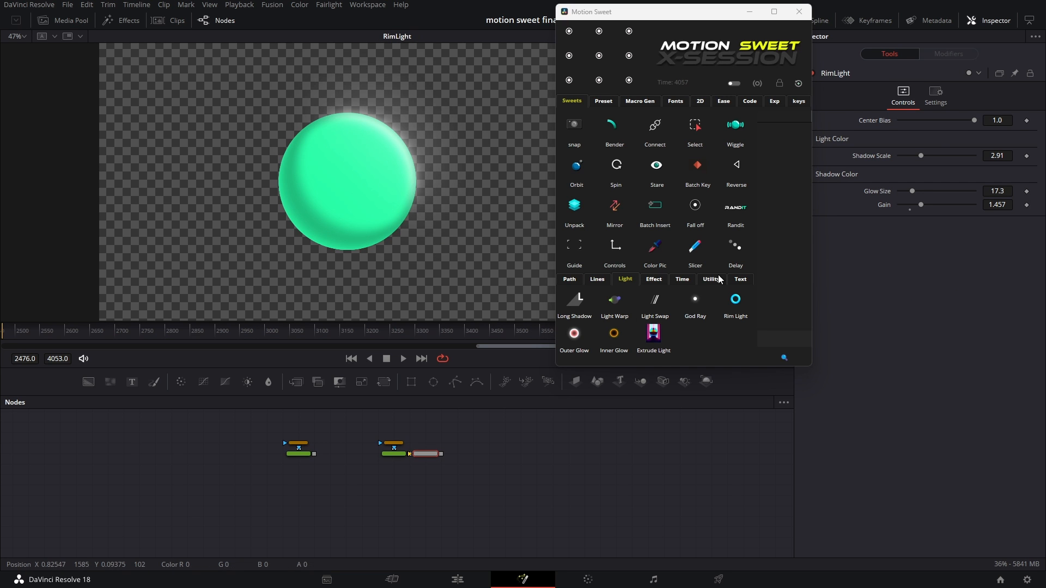
left_click(907, 157)
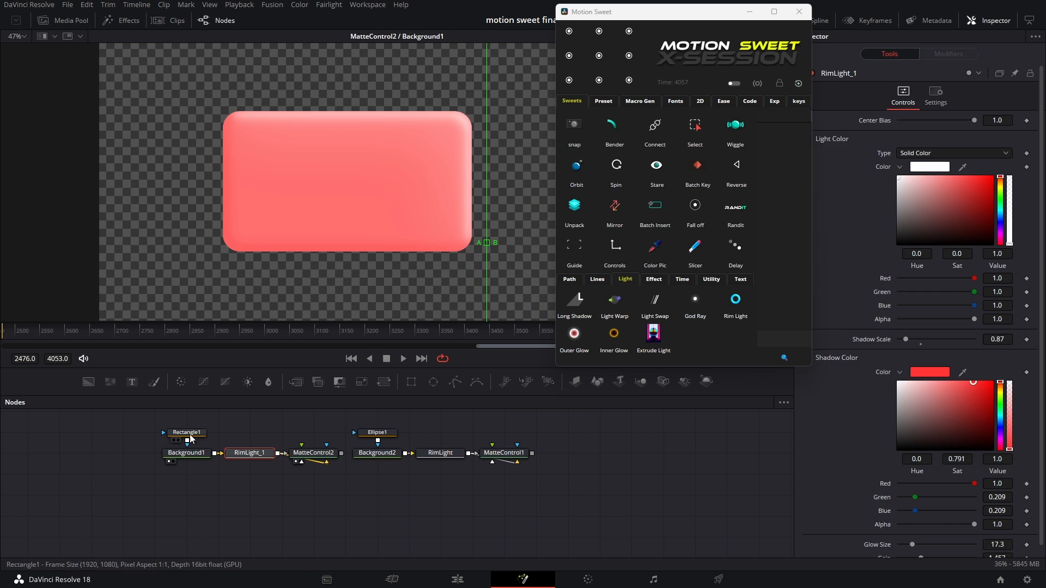
left_click(190, 435)
left_click_drag(472, 252, 374, 220)
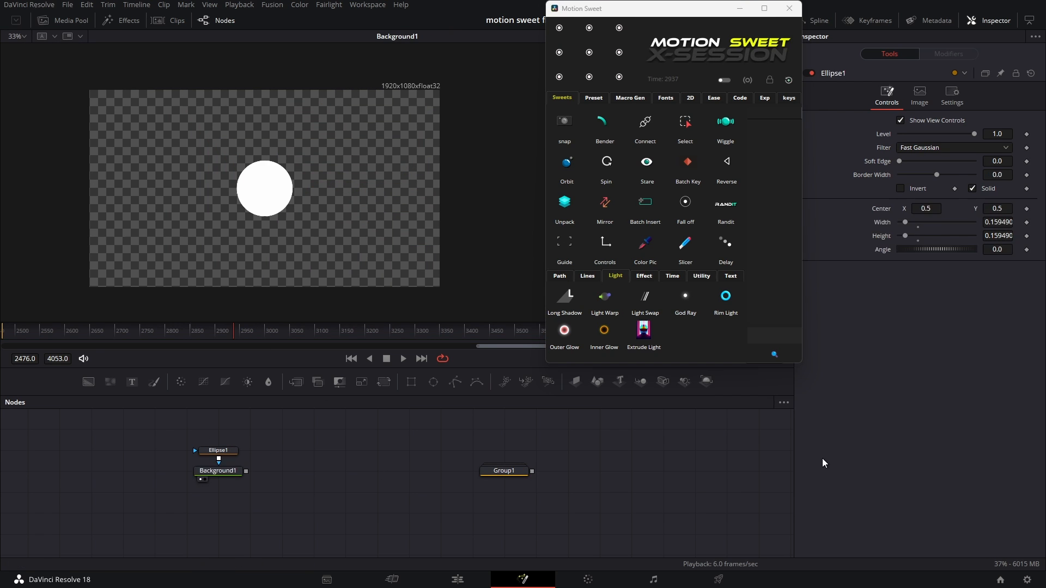
Step: Apply Outer Glow to the white circle and change its glow color
left_click(574, 333)
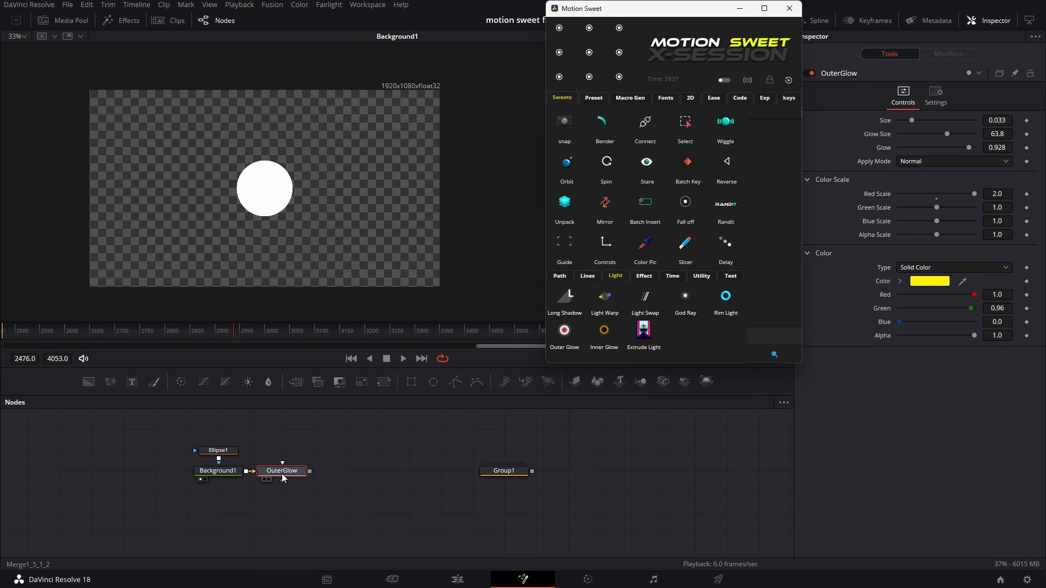
left_click(1000, 344)
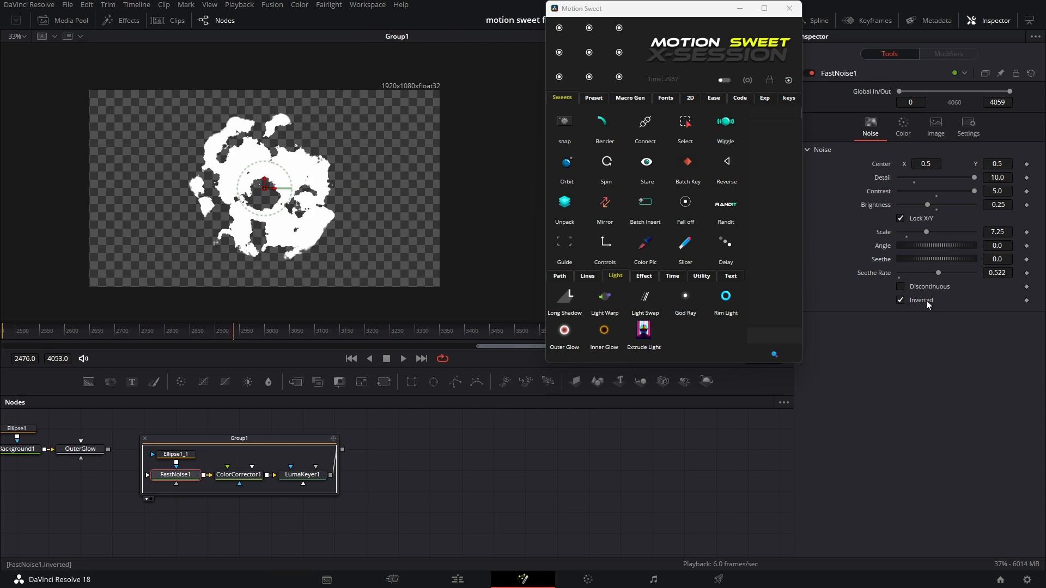
Step: View OuterGlow_1 on the noise group, shift its glow hue, and set FastNoise1's scale to about 15.8
key("1")
left_click(175, 516)
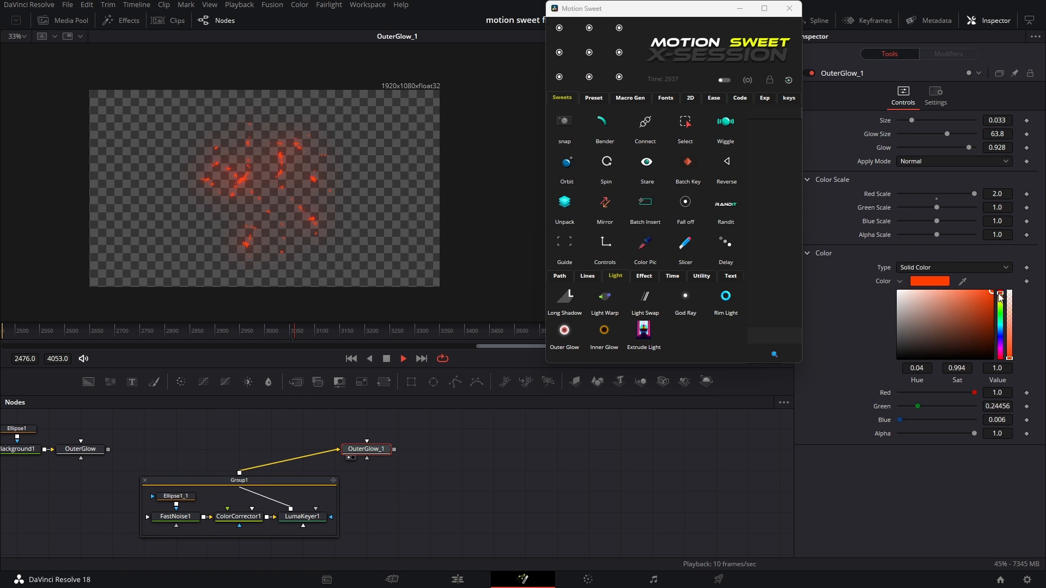
left_click_drag(1000, 297, 1001, 325)
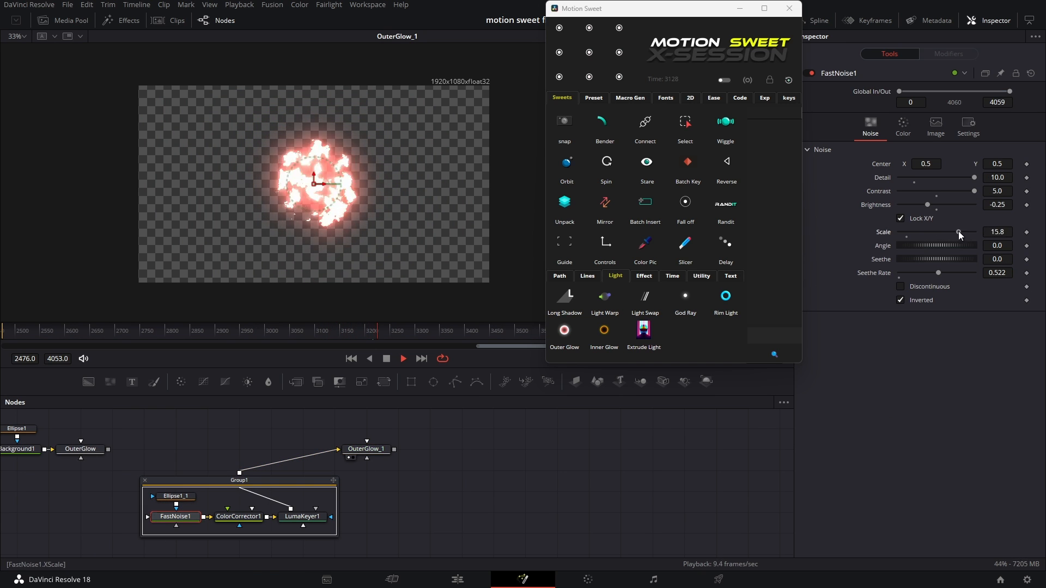
left_click(368, 332)
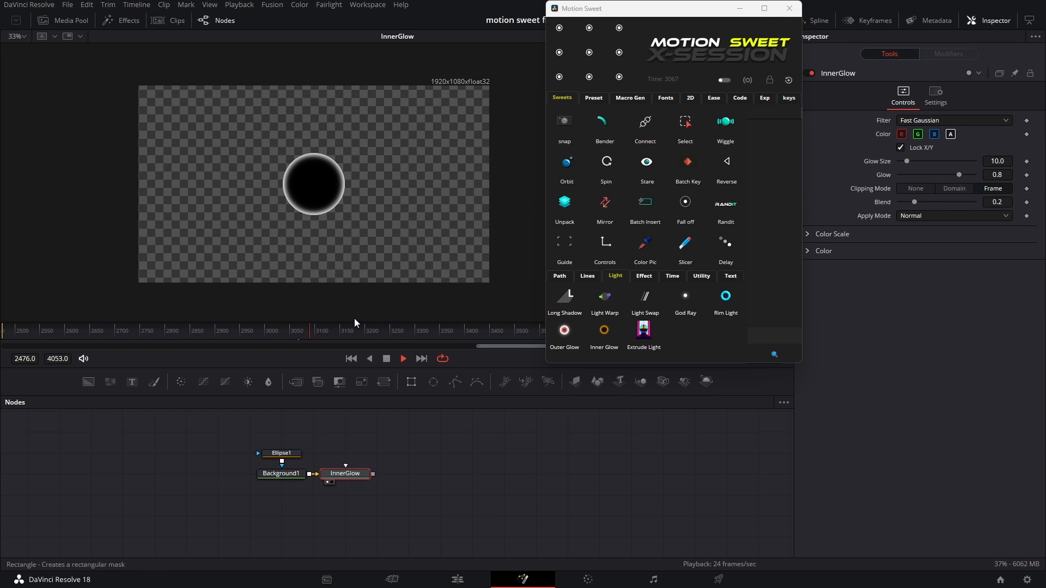
Step: Set InnerGlow on the circle to glow size 16.7 and glow 0.877, and change its color hue
left_click(953, 183)
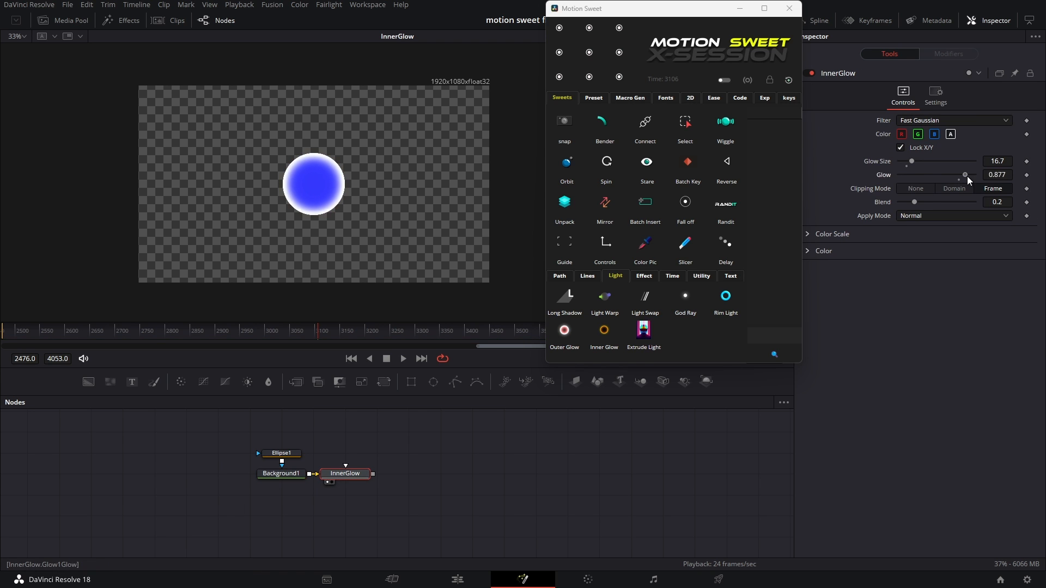
left_click_drag(1000, 342, 1001, 375)
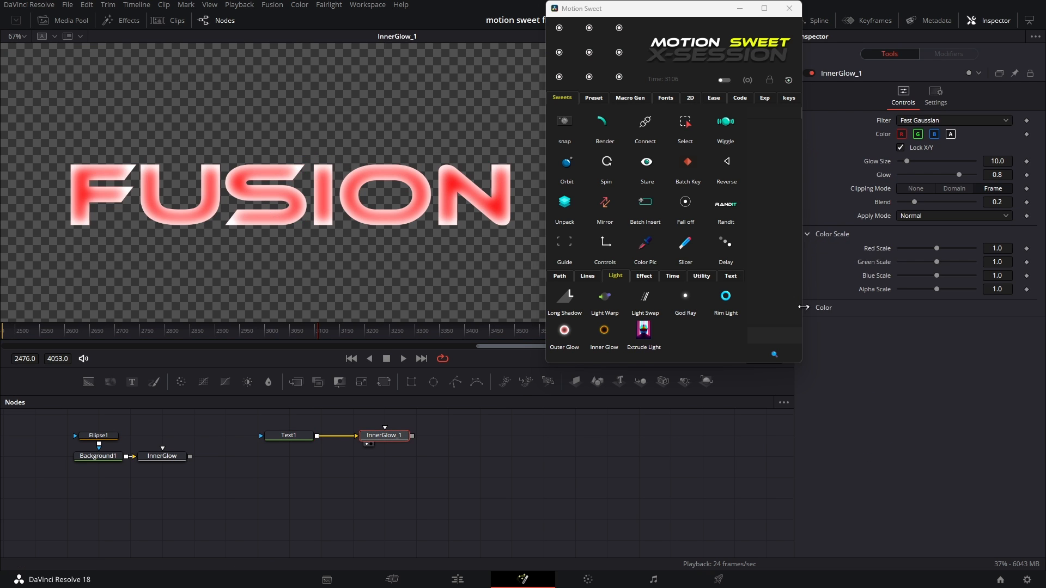
Step: Recolor InnerGlow_1 on the FUSION text and reduce its glow and glow size
left_click(807, 307)
left_click_drag(901, 357, 897, 412)
left_click_drag(1000, 357, 1000, 382)
left_click(973, 346)
left_click_drag(959, 175, 948, 175)
left_click_drag(906, 162, 902, 163)
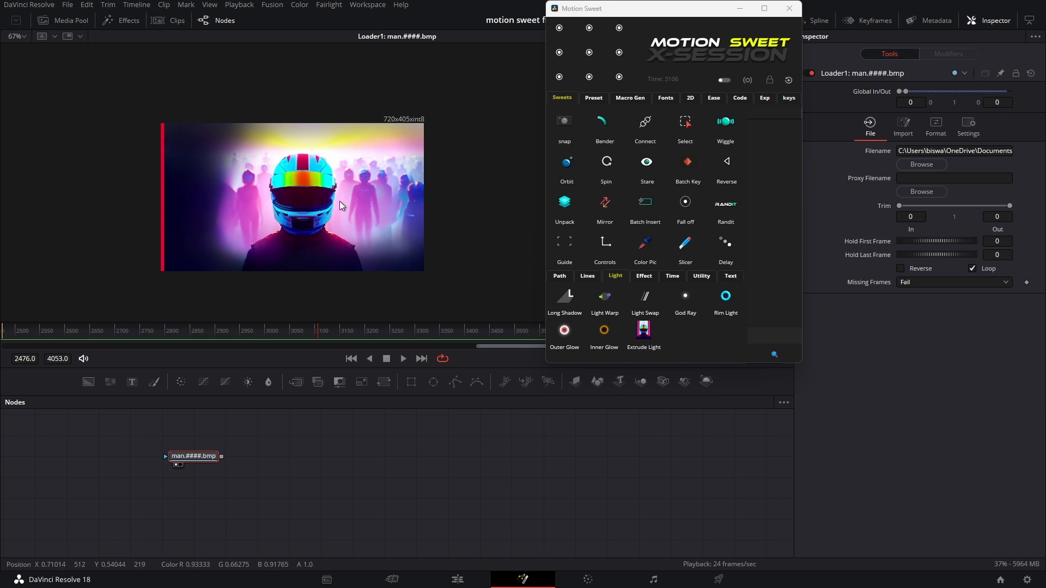
Step: Apply Extrude Light to the helmet image with a thin Polygon line mask and set its Y amount to 0.203
left_click(643, 331)
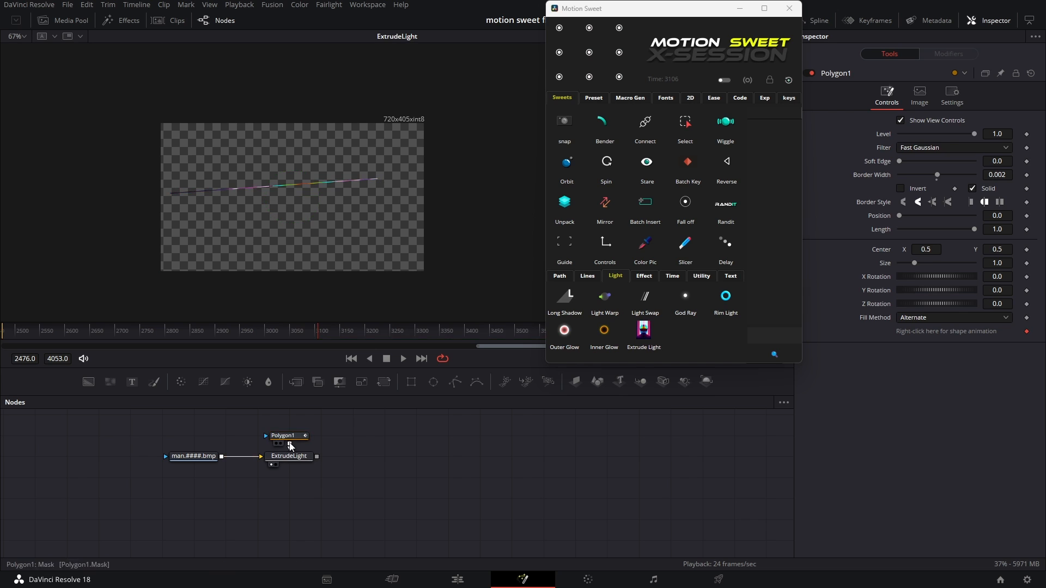
left_click(289, 456)
left_click_drag(899, 147, 914, 148)
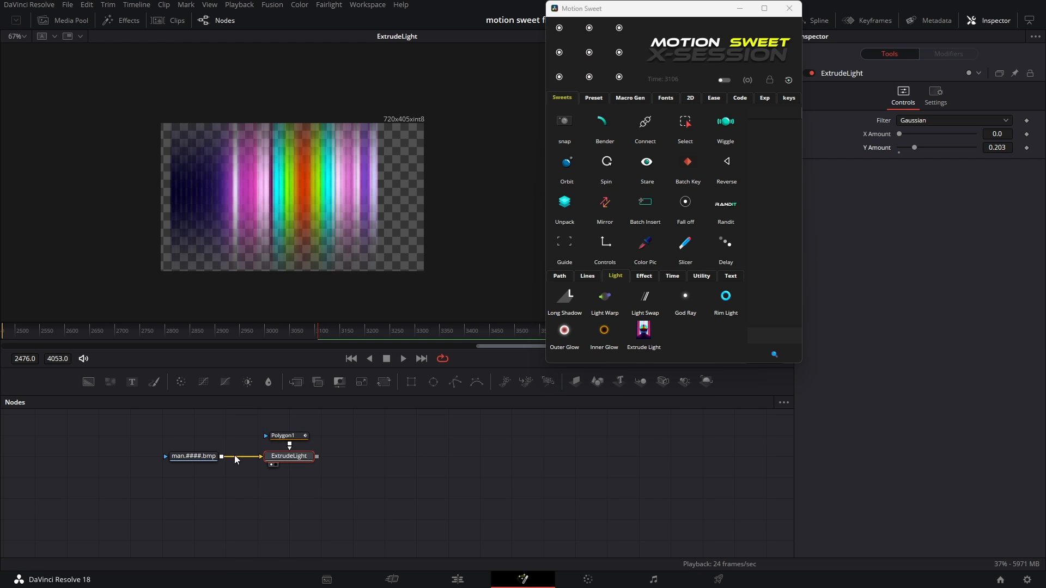
Step: Compare the original helmet image with the ExtrudeLight result in a split wipe view
left_click(175, 465)
left_click(42, 36)
left_click_drag(365, 231, 270, 235)
left_click_drag(289, 456, 355, 205)
left_click_drag(271, 239, 282, 239)
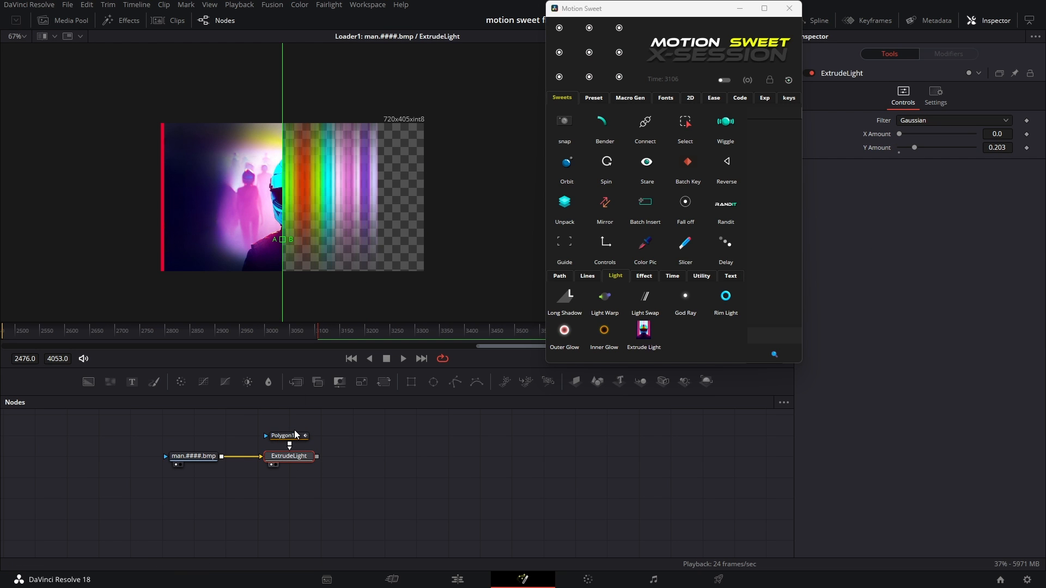
Step: Move the end points of the Polygon1 mask line so it crosses the helmet, with the wipe divider shifted
left_click(296, 434)
left_click_drag(378, 179, 369, 205)
left_click_drag(171, 193, 267, 196)
left_click_drag(283, 238, 314, 232)
left_click_drag(267, 196, 268, 179)
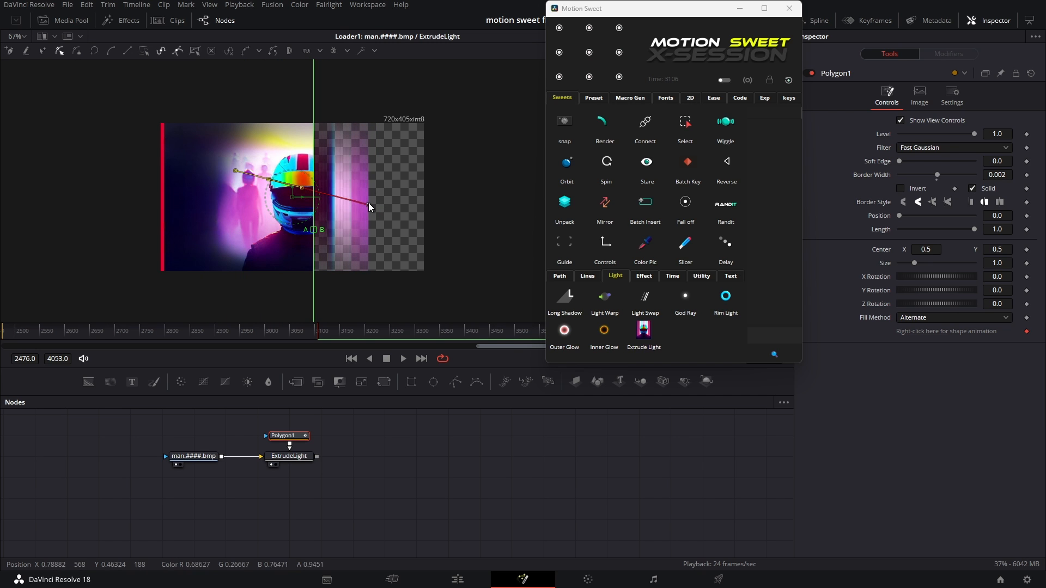
left_click_drag(368, 205, 372, 178)
Step: Move the wipe divider to the image's left edge and extend the Polygon1 line diagonally toward the image's lower right
left_click_drag(313, 232, 159, 220)
left_click_drag(268, 180, 447, 284)
scroll(256, 194, "up", 3)
scroll(304, 236, "down", 3)
left_click_drag(345, 211, 381, 275)
Step: Raise ExtrudeLight's X amount, lower its Y amount to the minimum, and reposition the Polygon1 line
left_click(289, 457)
left_click_drag(900, 134, 920, 134)
left_click_drag(914, 147, 877, 155)
left_click(294, 434)
mouse_move(257, 232)
left_mouse_down()
mouse_move(305, 163)
mouse_move(377, 282)
mouse_move(362, 423)
left_mouse_up()
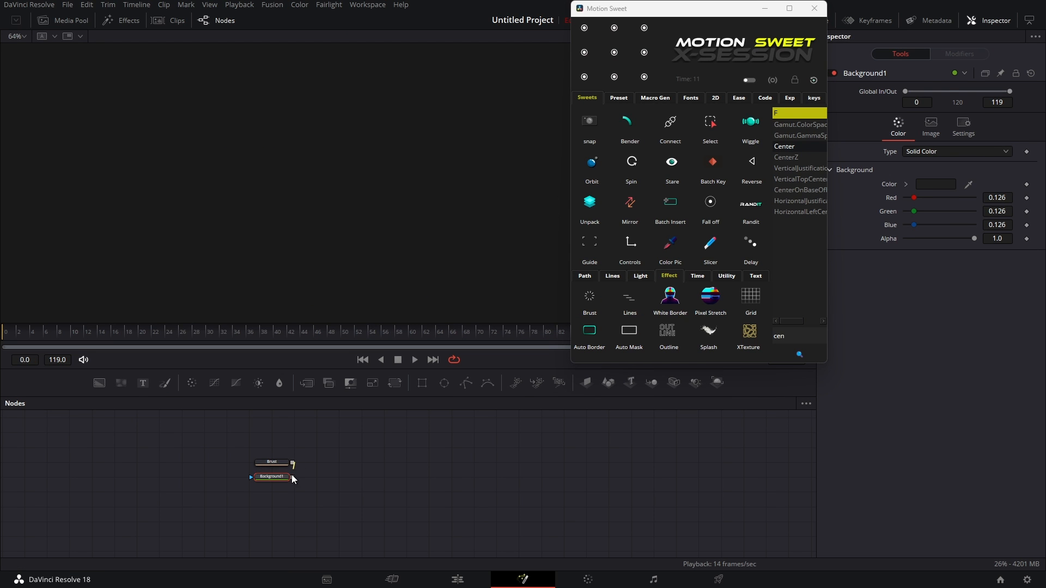
Step: Merge the Brust node over the dark Background1 and show Merge1 in the viewer
left_click_drag(292, 475, 331, 294)
scroll(296, 239, "down", 2)
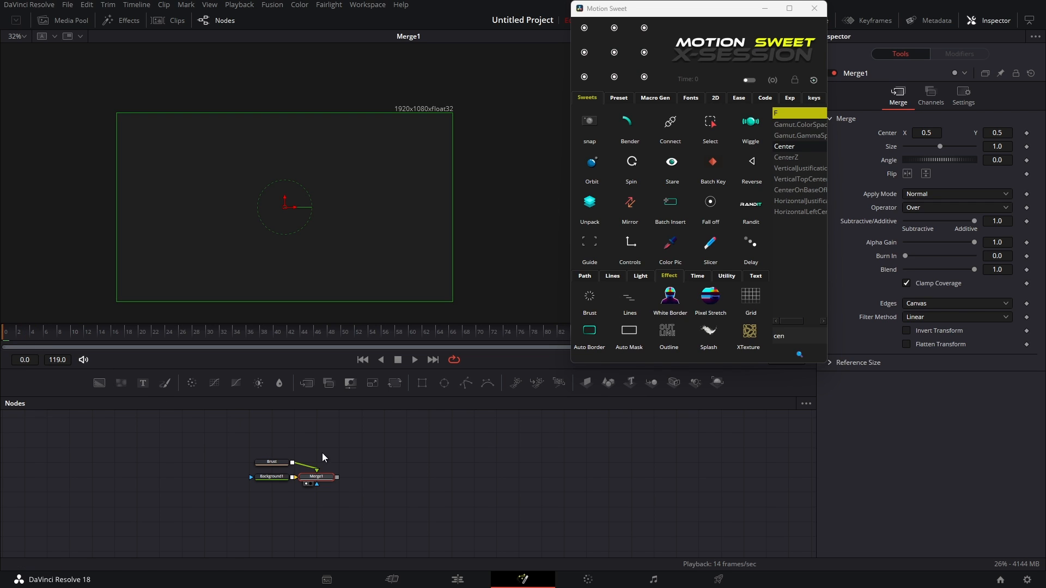
Step: Animate the Brust node's Progress with keyframes and play back the burst
left_click(279, 465)
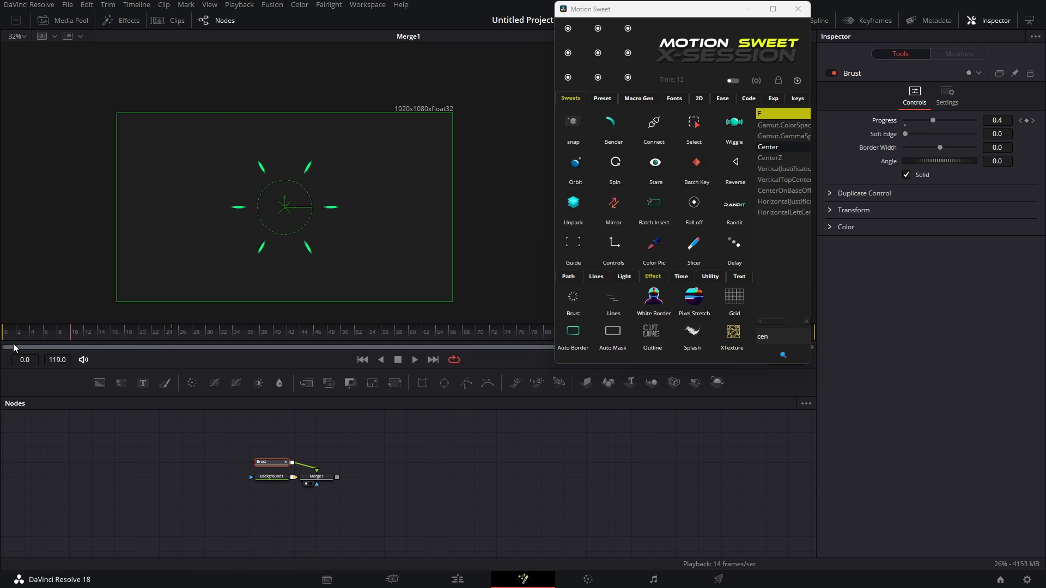
left_click(442, 448)
key("space")
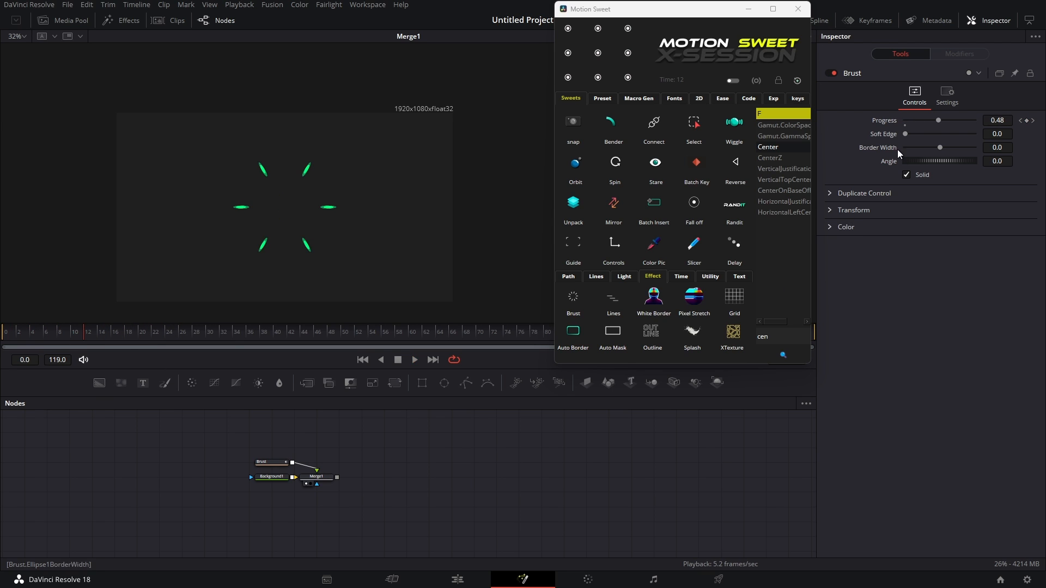
Step: Try a Border Width of 0.003 and an Angle of 73 on the Brust node, resetting the changes while previewing the burst
left_click_drag(940, 147, 939, 148)
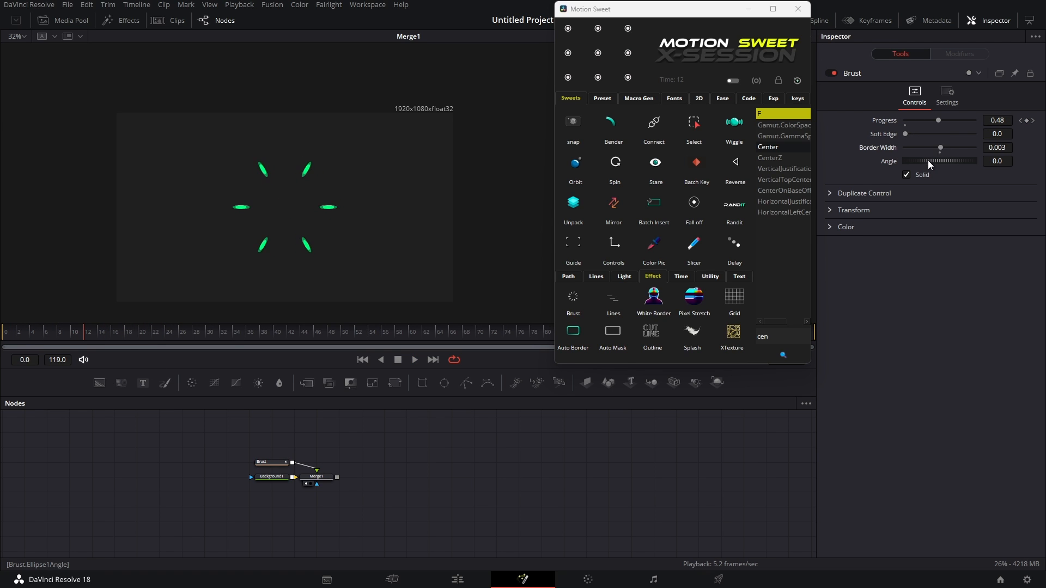
left_click(940, 152)
left_click(2, 333)
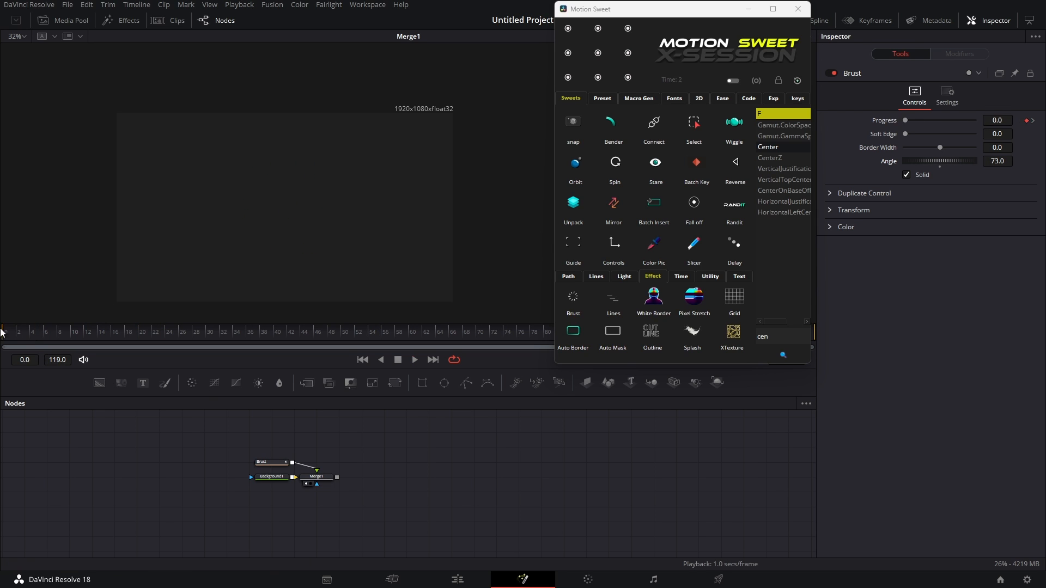
Step: Set the Brust node's duplicate Copies to 10 and duplicate Size to 0.41, and play back the burst
left_click(831, 194)
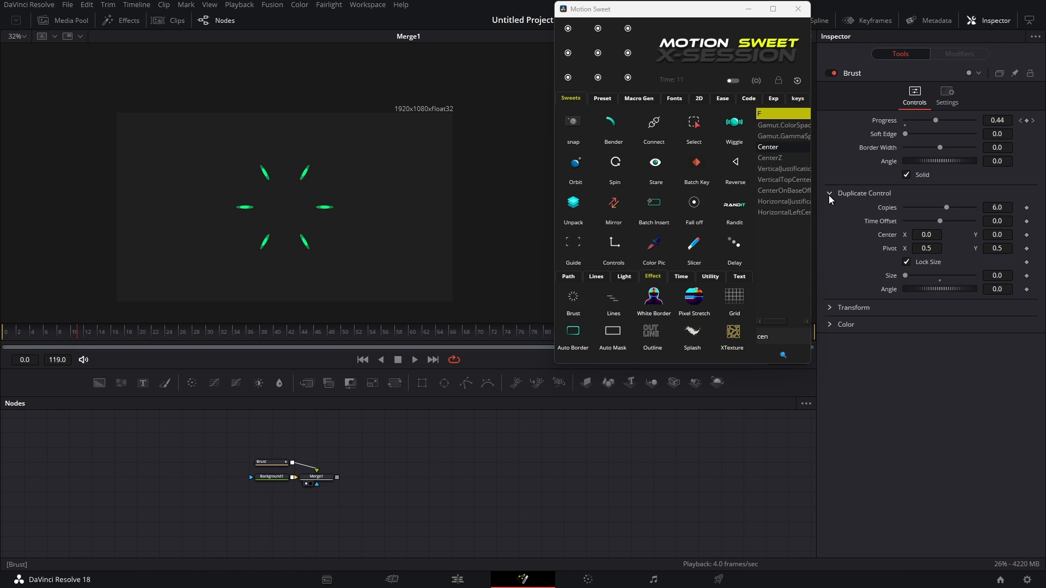
left_click_drag(940, 208, 981, 208)
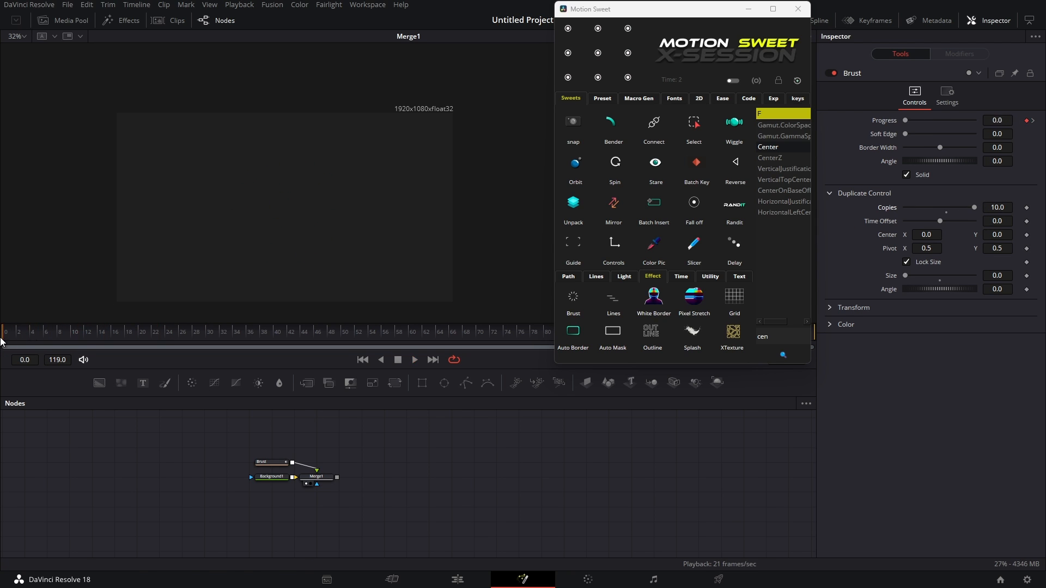
mouse_move(916, 237)
left_mouse_down()
mouse_move(937, 236)
mouse_move(888, 241)
mouse_move(923, 241)
left_mouse_up()
key("ctrl+z")
key("ctrl+z")
left_click_drag(947, 208, 995, 212)
mouse_move(917, 290)
left_mouse_down()
mouse_move(934, 292)
mouse_move(884, 285)
mouse_move(920, 276)
left_mouse_up()
key("ctrl+z")
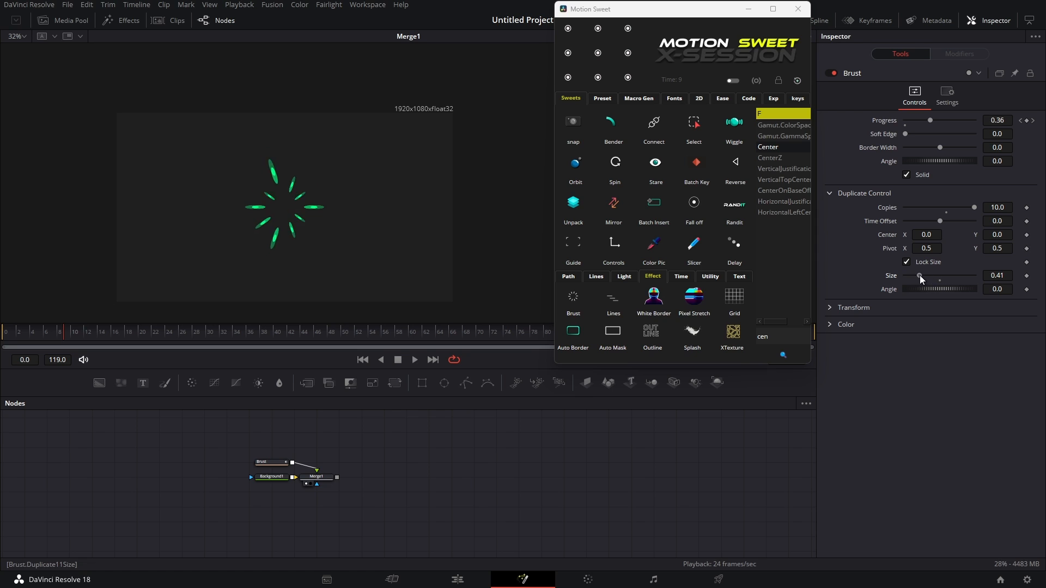
key("space")
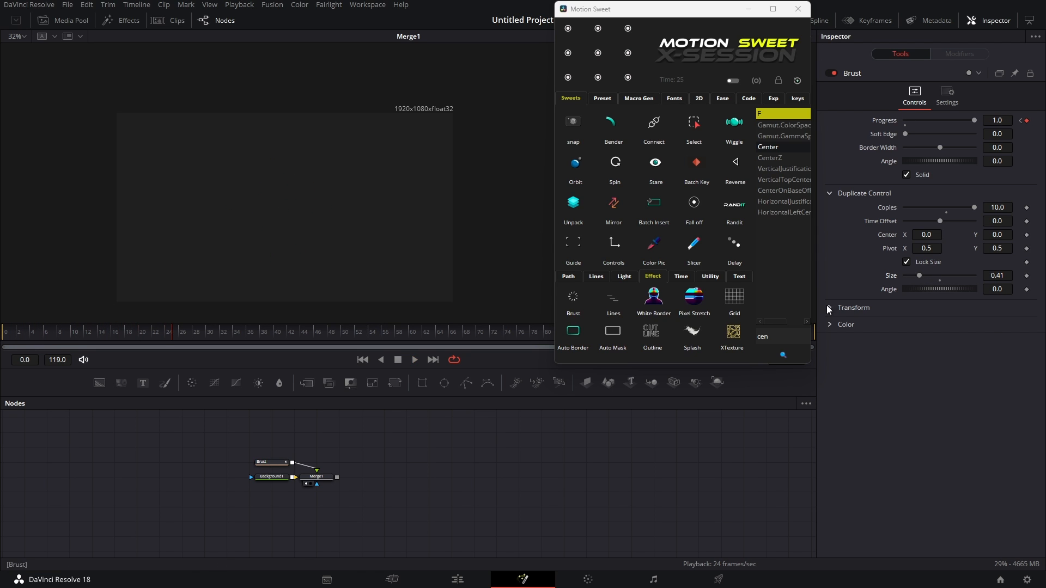
Step: Change the Brust node's solid color to yellow-green with hue 0.208, shift the hue further, and play back the burst
left_click(829, 309)
left_click(831, 436)
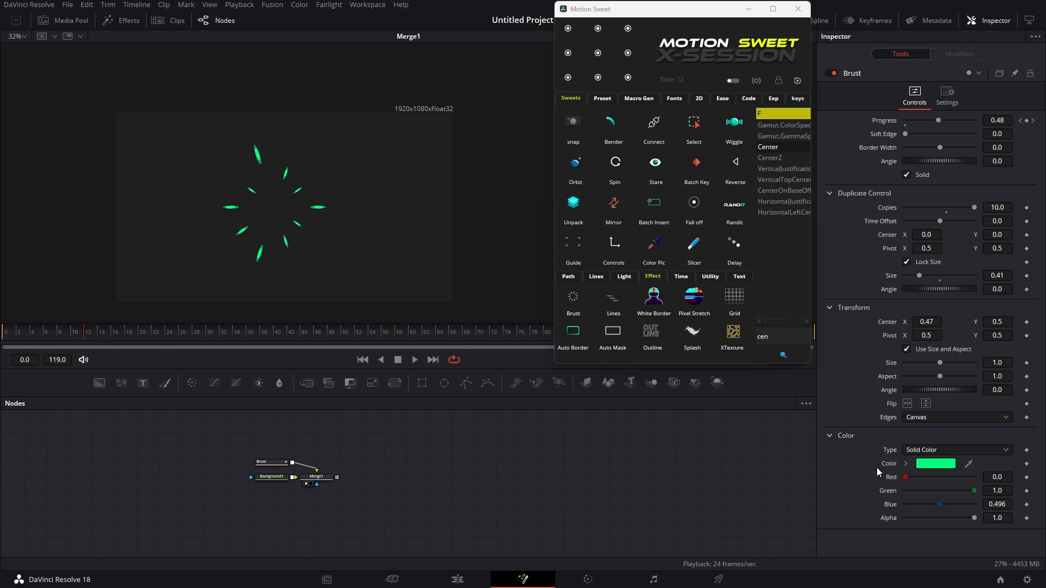
left_click(906, 463)
left_click(1002, 489)
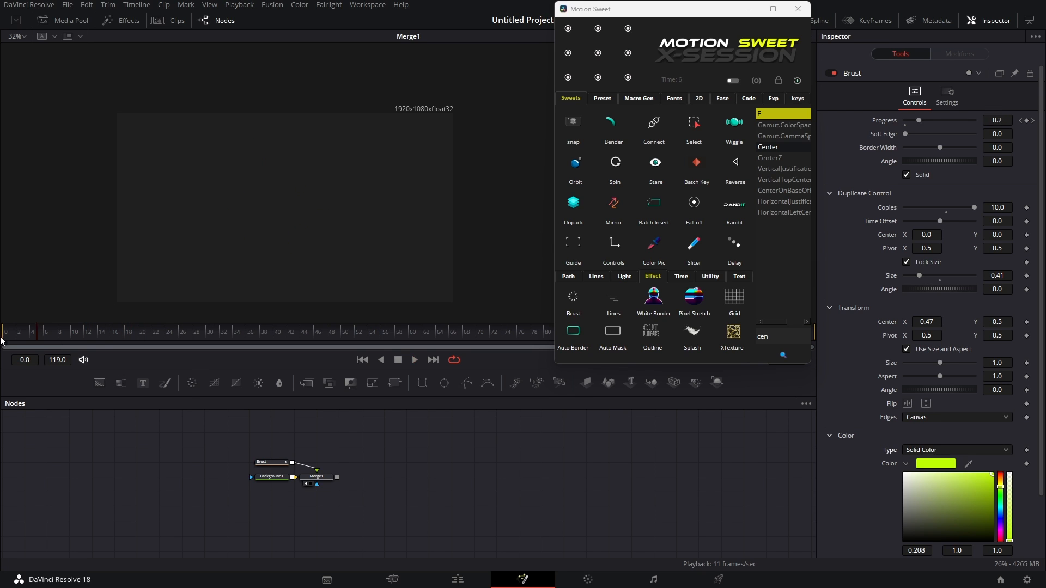
scroll(890, 217, "down", 2)
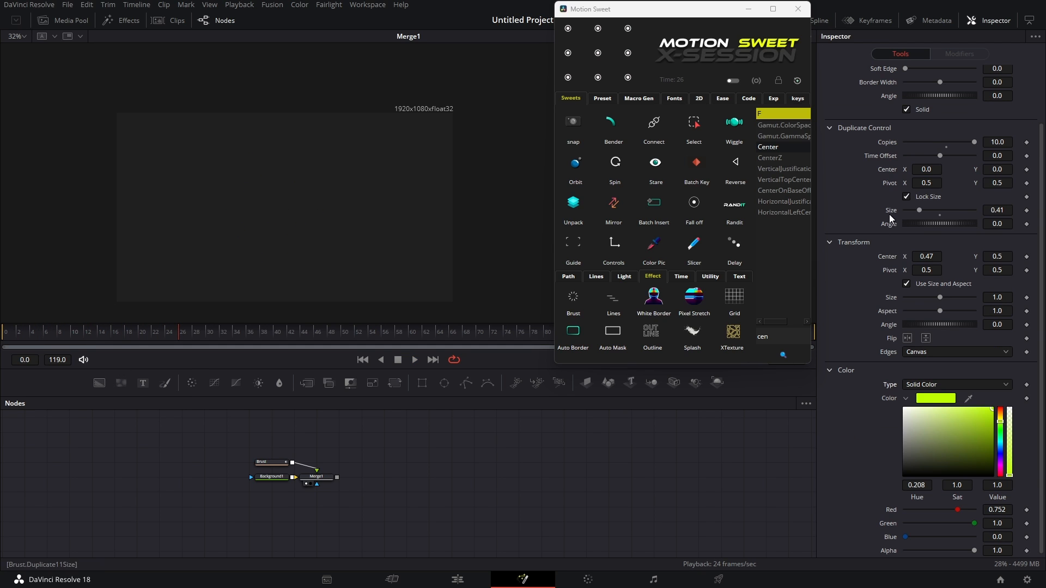
double_click(889, 215)
left_click_drag(1000, 419, 1001, 435)
left_click(5, 332)
key("space")
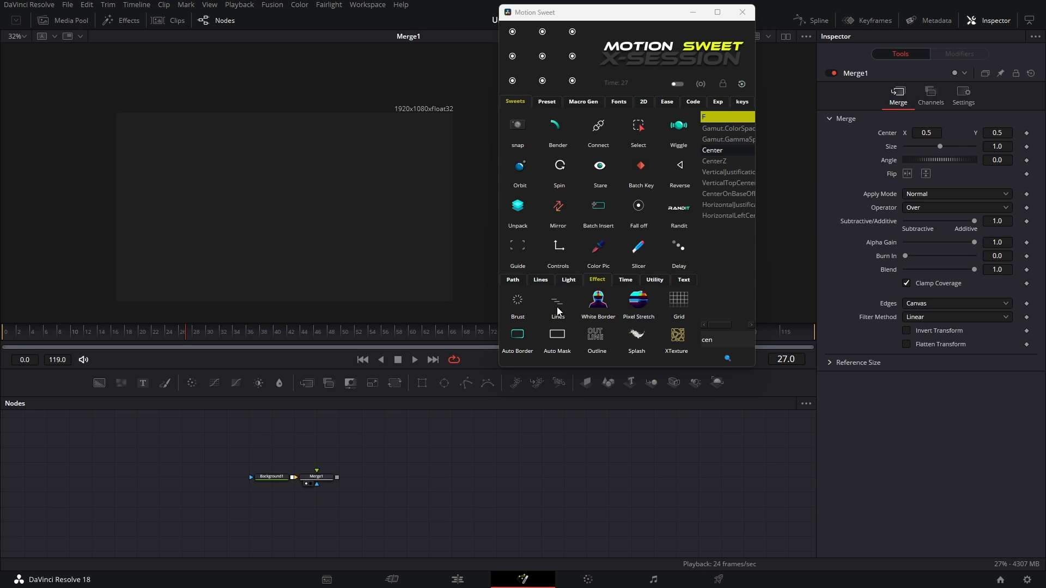
Step: Add the Lines effect, merge it over the dark Background1, and play back the moving lines
left_click(558, 309)
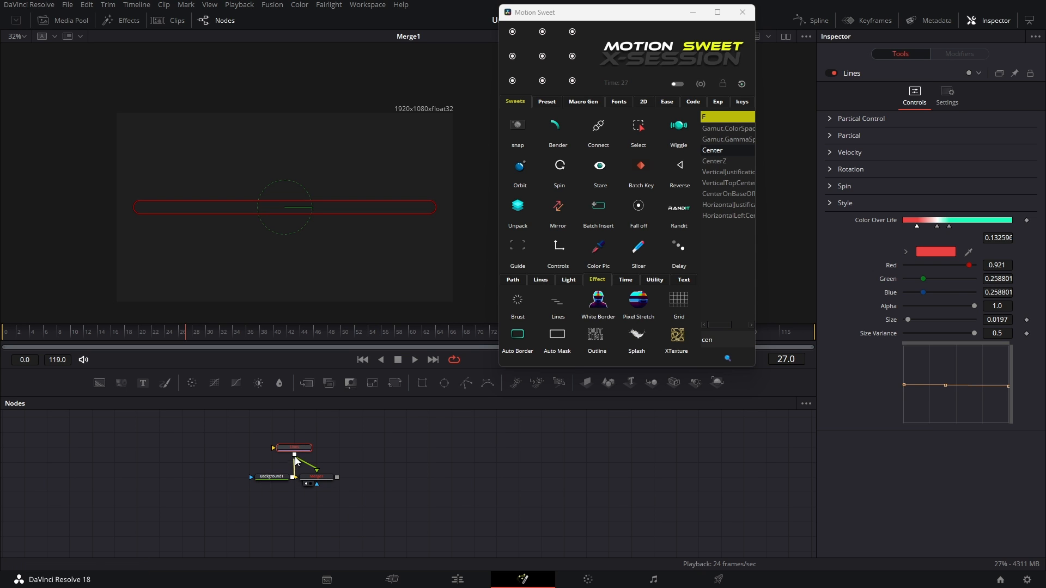
left_click_drag(299, 450, 300, 450)
key("space")
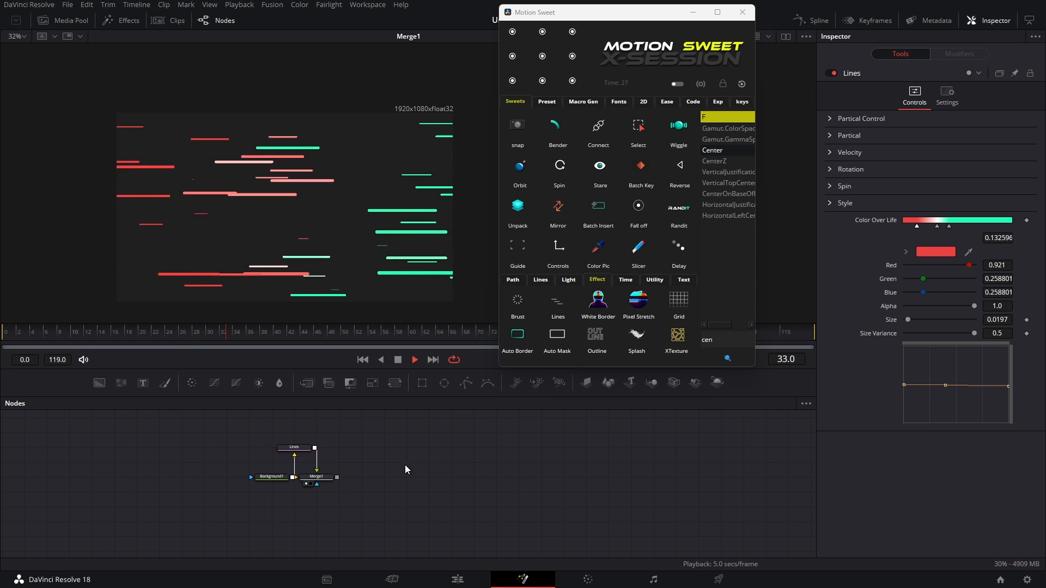
left_click_drag(195, 339, 104, 341)
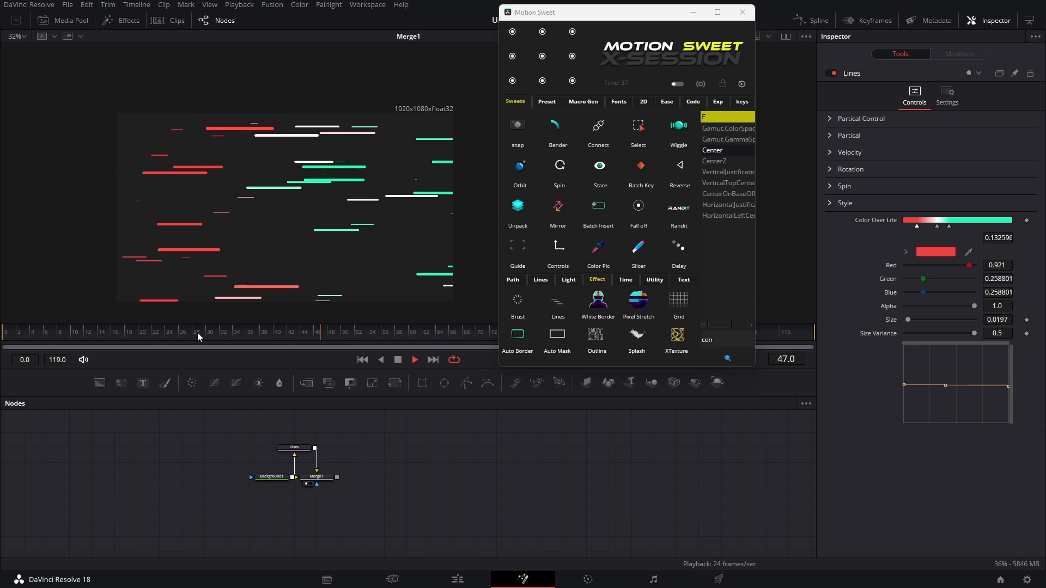
key("space")
Step: Try a different Border Width and an Angle of 57.4 on the Lines particle shape, resetting both values
left_click(917, 119)
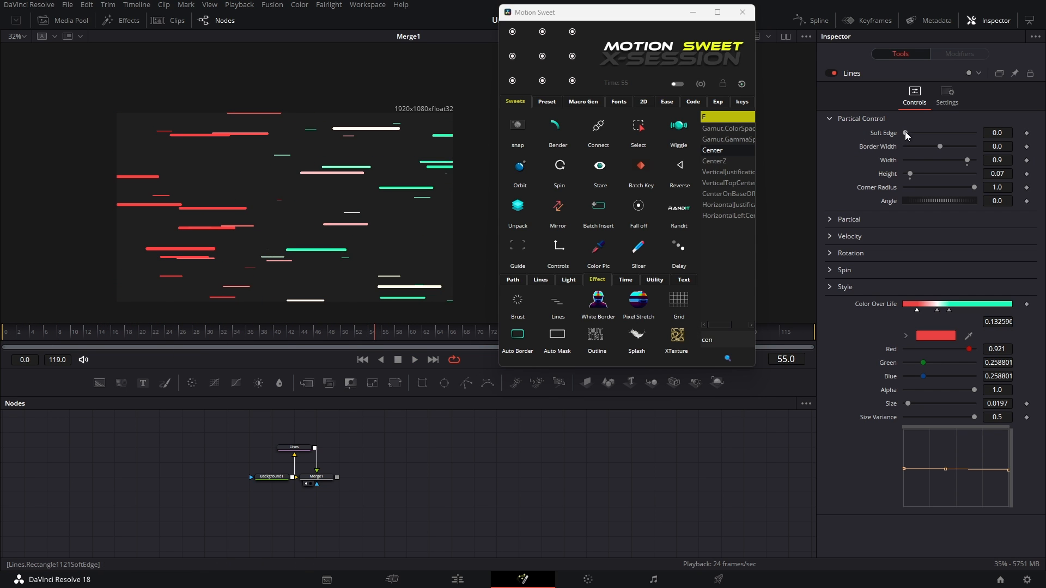
left_click_drag(940, 147, 936, 152)
left_click(940, 151)
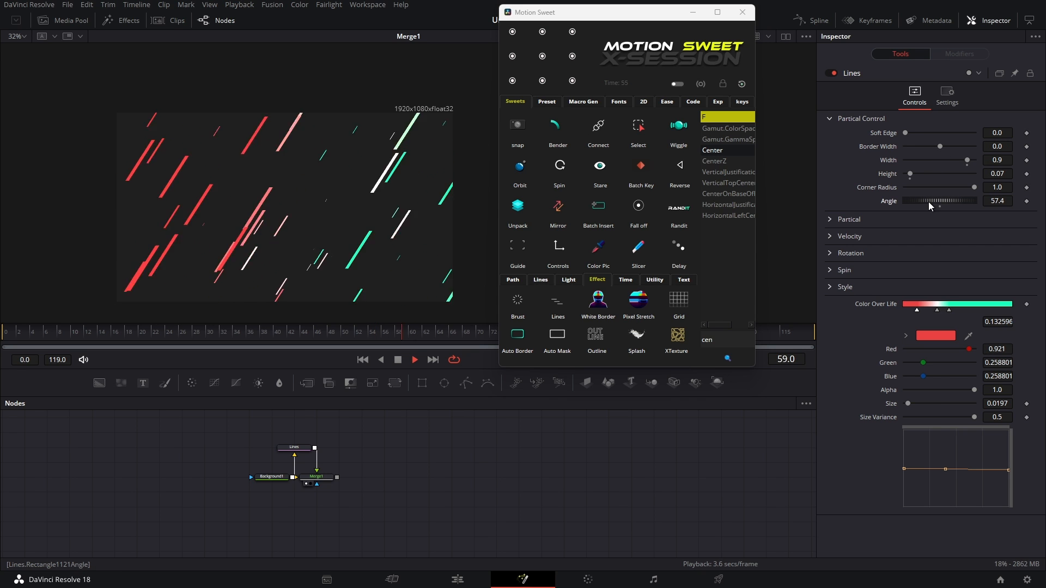
key("space")
left_click(940, 206)
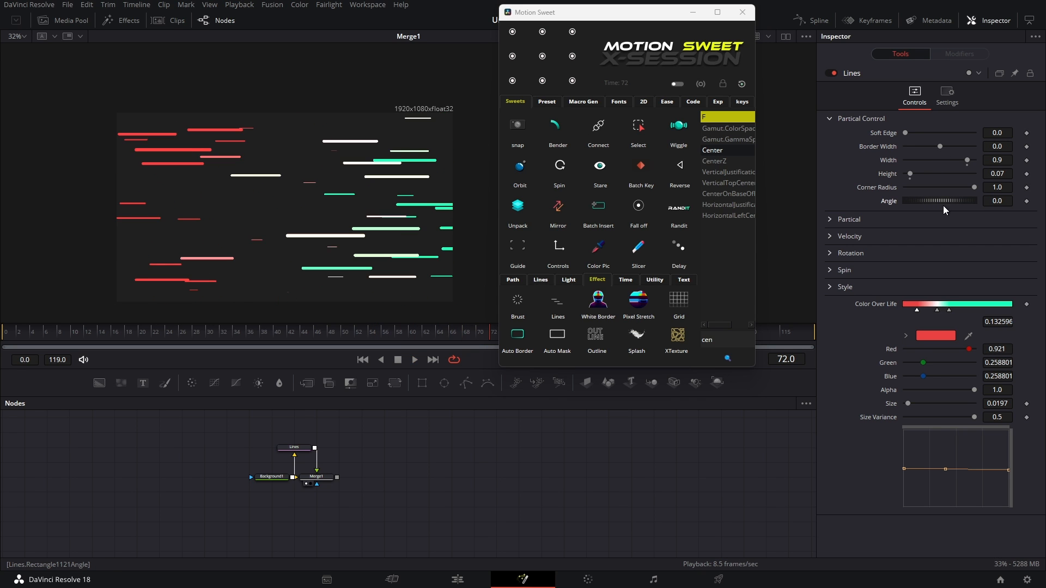
Step: Adjust the Lines particle settings and set the Velocity Angle to 36.5 and Angle Variance to 120
left_click(845, 118)
left_click(845, 135)
left_click_drag(910, 149, 908, 151)
left_click(847, 195)
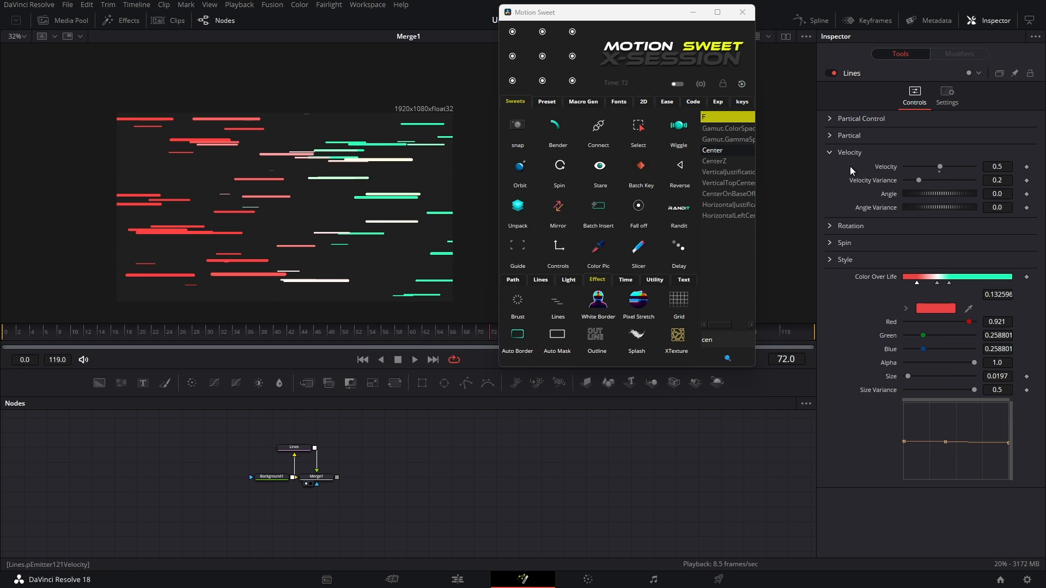
left_click(830, 119)
left_click_drag(921, 208, 962, 208)
Step: Set the Lines Rotation Z to -10.4, its Z Variance to 307.8, and the Spin Z Variance to 125.2
left_click(839, 225)
left_click_drag(921, 241, 994, 254)
left_click(836, 272)
left_click_drag(908, 299, 937, 300)
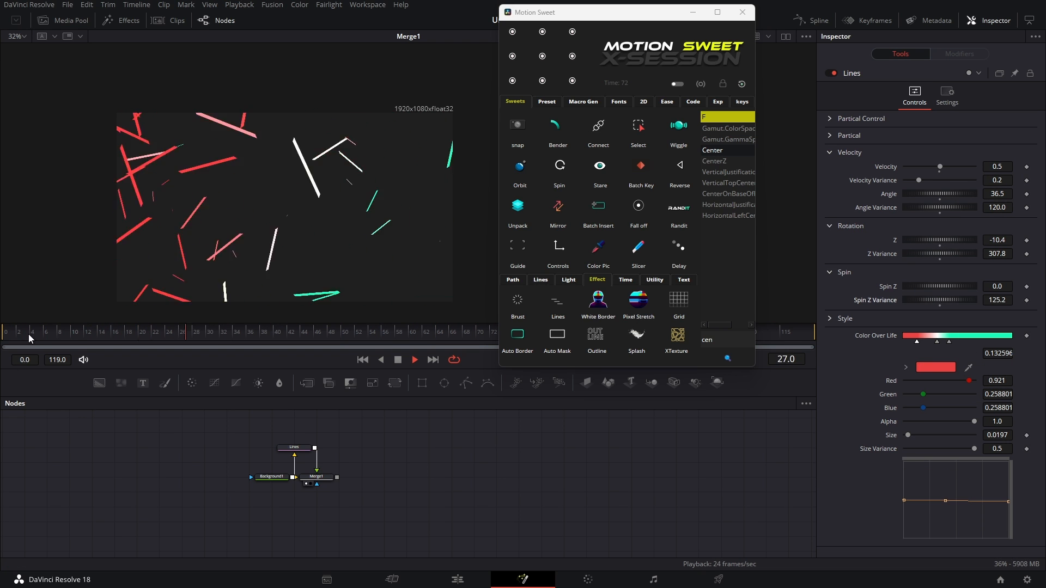
Step: Preview the scattered lines and change the red stop of the Lines Color Over Life gradient to white
left_click(845, 319)
left_click(50, 335)
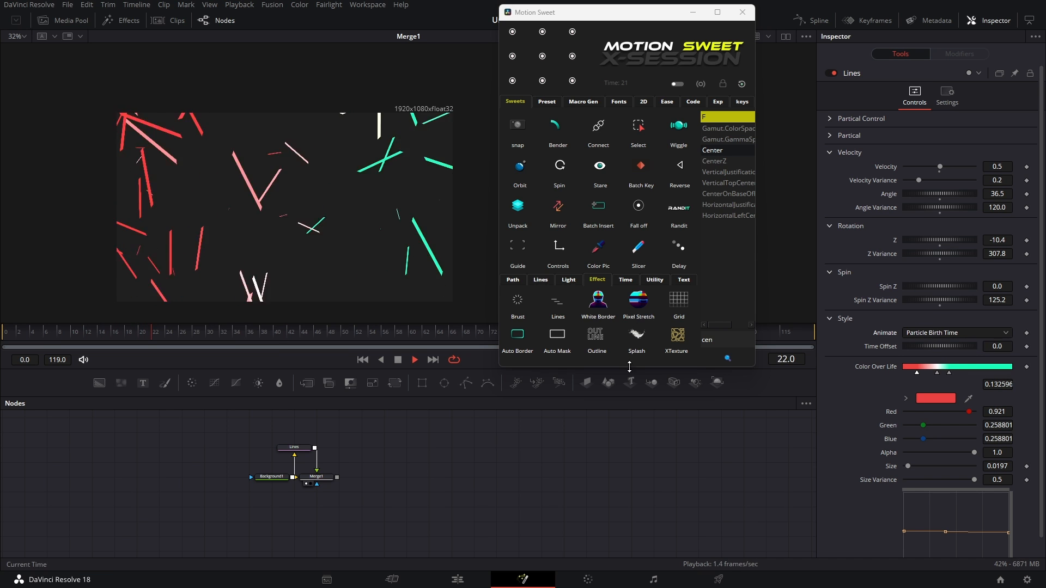
left_click(836, 319)
left_click(936, 367)
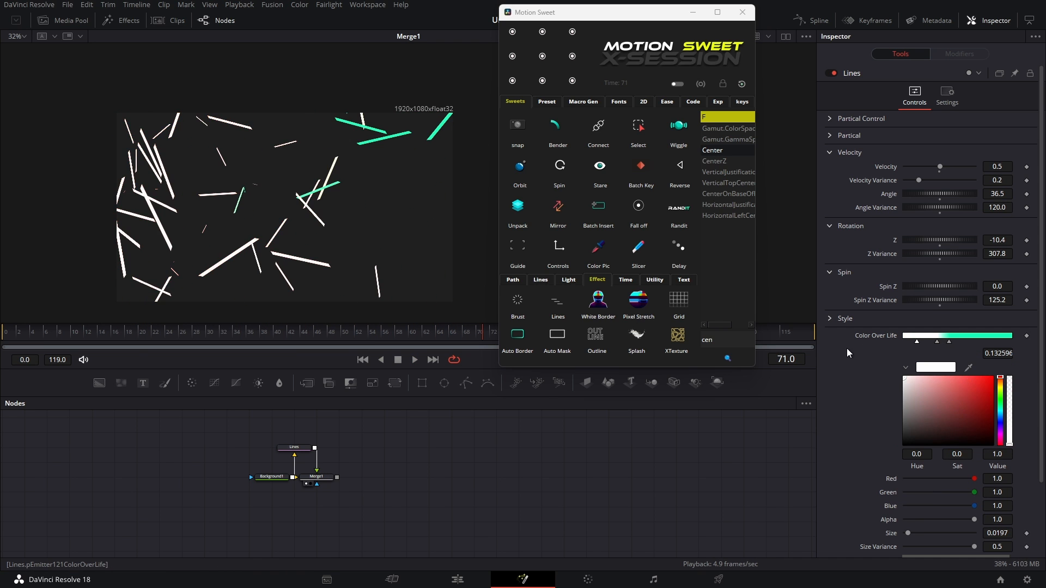
left_click(981, 384)
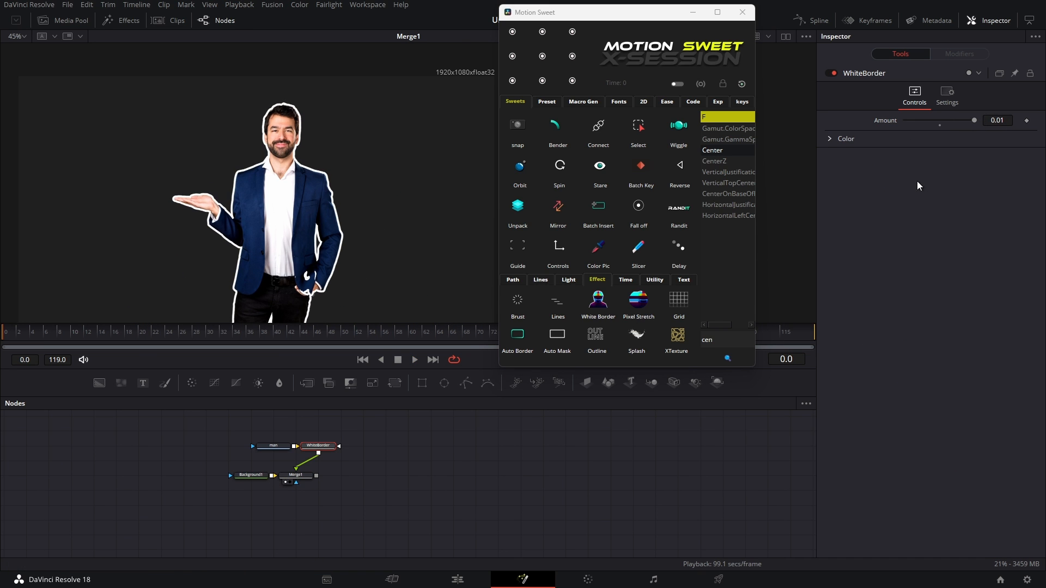
Step: Try a WhiteBorder Amount of 0.05, reduce it to 0.0203, and change the border color to green with hue 0.384
type("0.05")
key("Return")
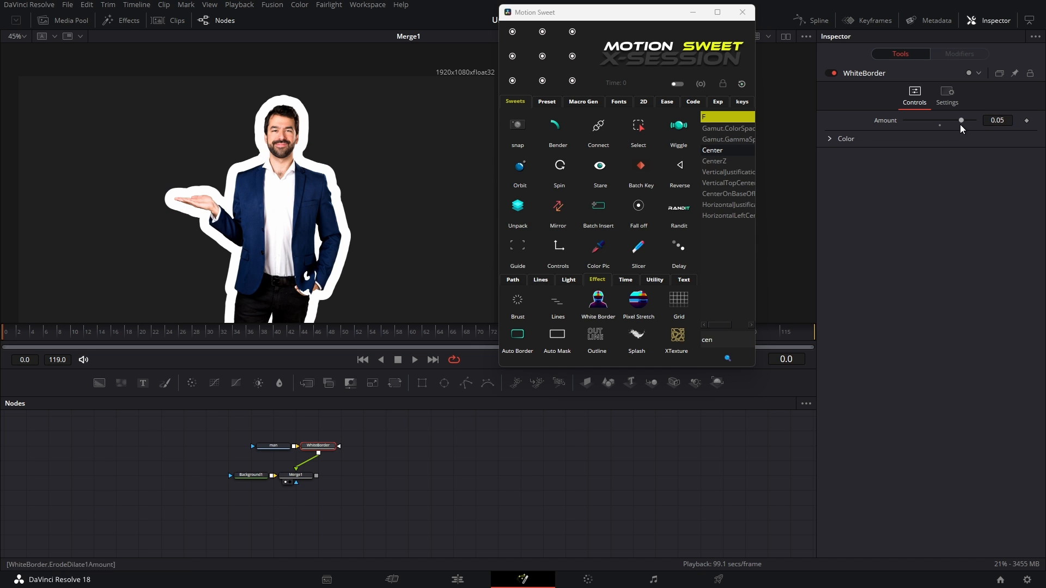
left_click_drag(975, 121, 949, 120)
left_click(836, 137)
left_click(993, 176)
mouse_move(1000, 191)
left_mouse_down()
mouse_move(1003, 216)
mouse_move(1001, 202)
left_mouse_up()
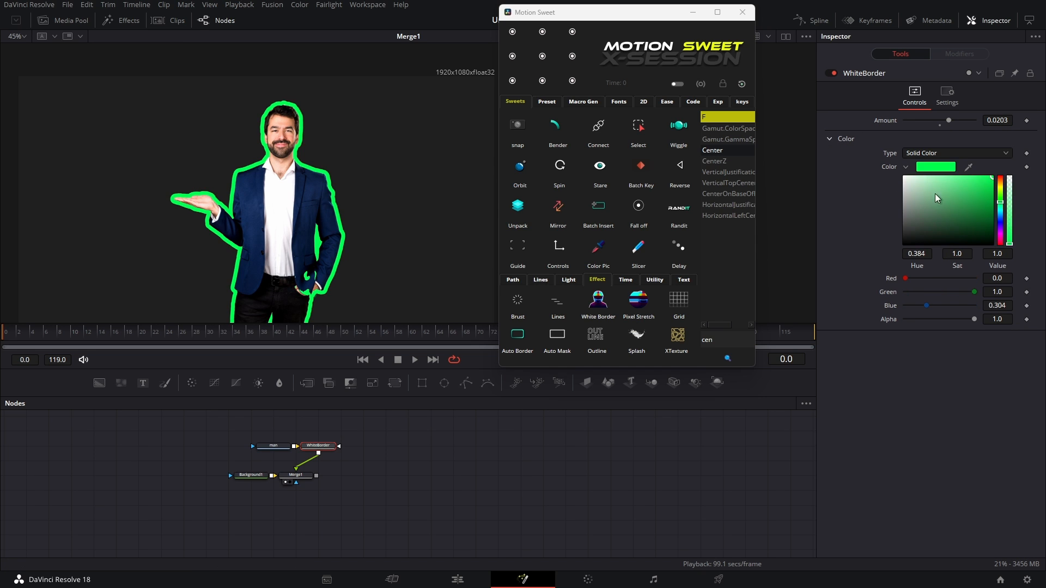
Step: Change the WhiteBorder color to a linear gradient running from the man's legs up to above his head
left_click(935, 154)
left_click(921, 180)
left_click_drag(162, 209, 291, 320)
left_click_drag(351, 210, 274, 91)
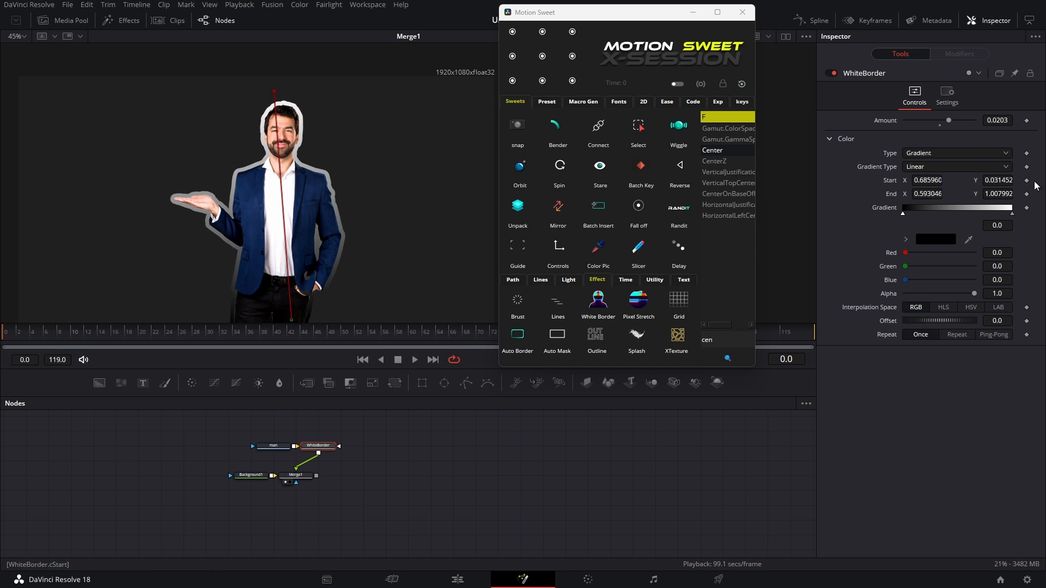
Step: Give the white end stop of the border gradient a saturated color and shift its hue
left_click(1012, 214)
left_click(905, 239)
left_click(992, 255)
left_click(1000, 264)
left_click_drag(1001, 264, 1001, 281)
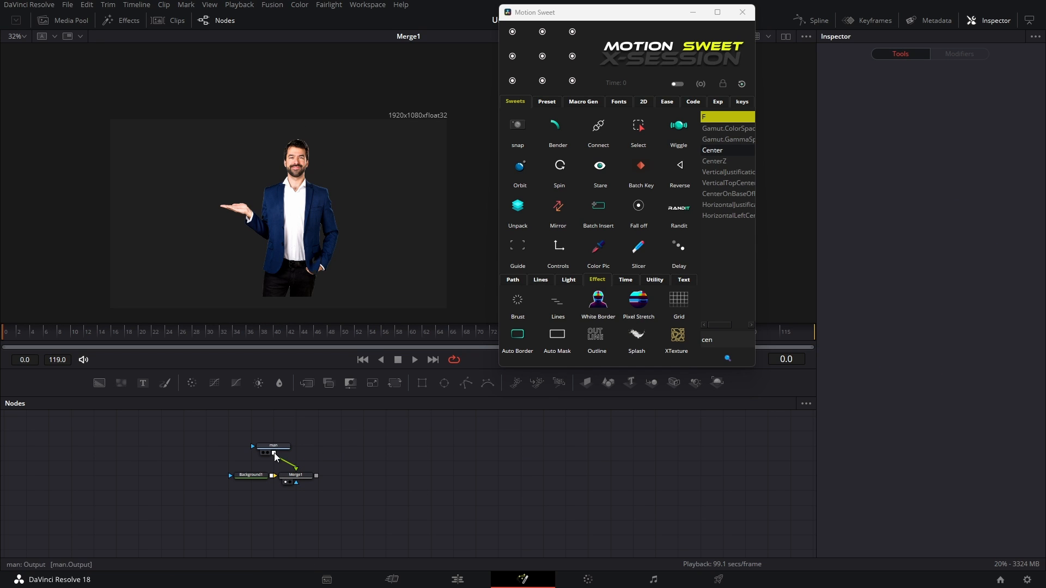
Step: Add the Pixel Stretch effect after the man node and stretch the jacket horizontally to a Center X of about 0.93
left_click(276, 446)
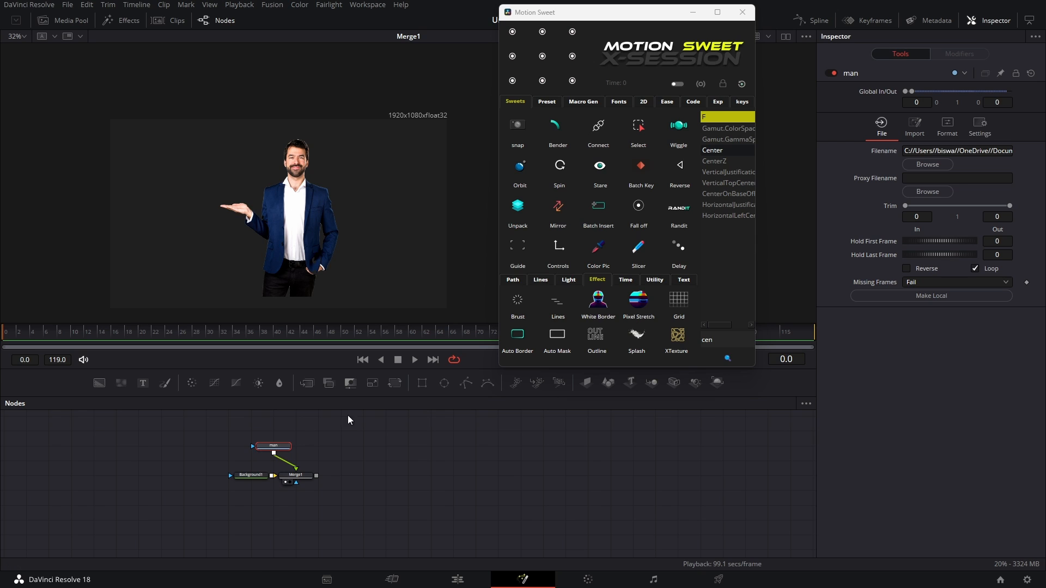
left_click(642, 309)
left_click_drag(288, 460, 321, 455)
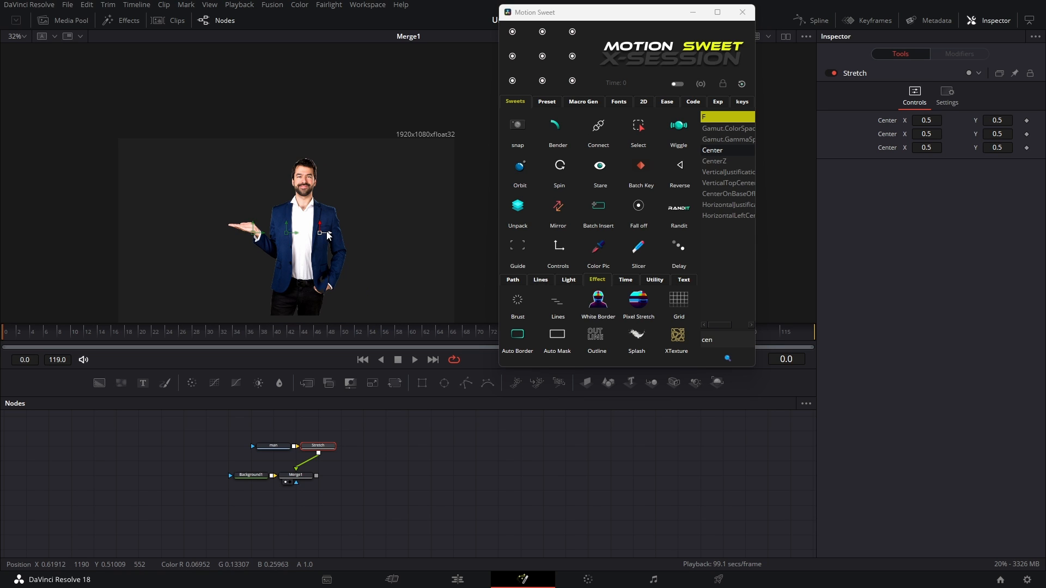
left_click_drag(328, 234, 350, 238)
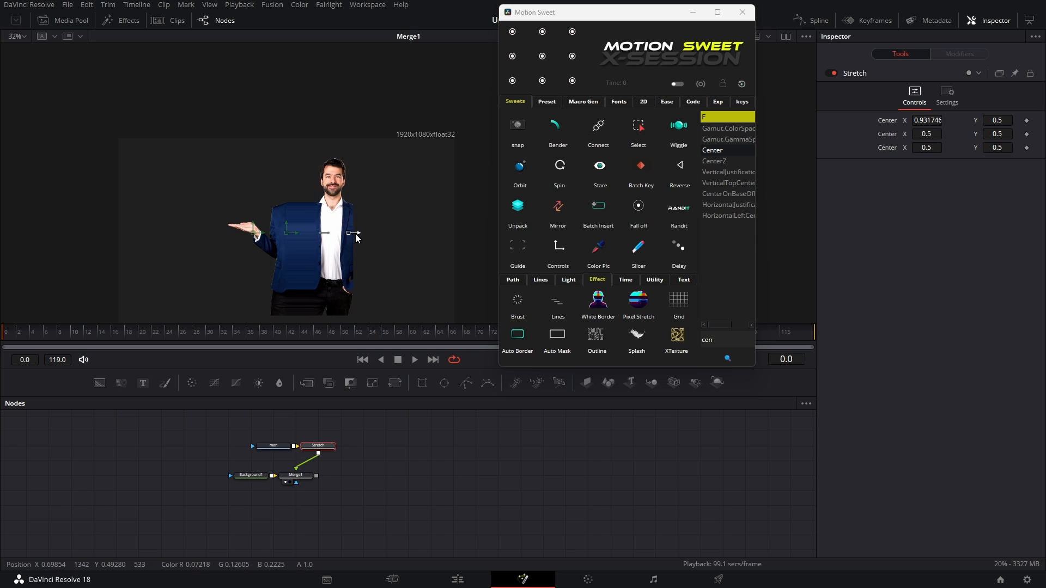
Step: Add a fully transparent Background2, merge the man image over it, and show Merge2 in the viewer
left_click_drag(199, 433, 182, 450)
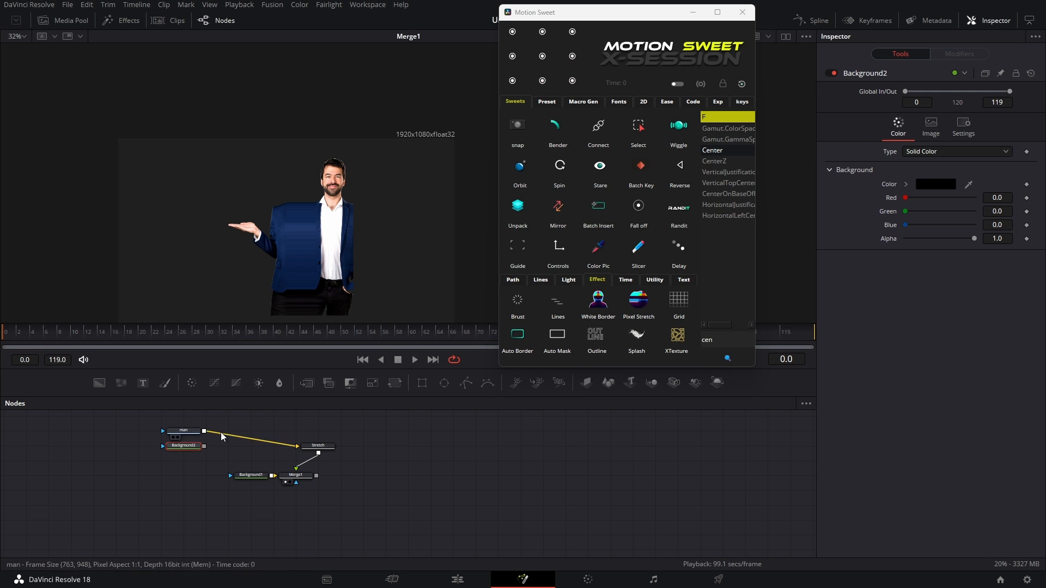
left_click(905, 185)
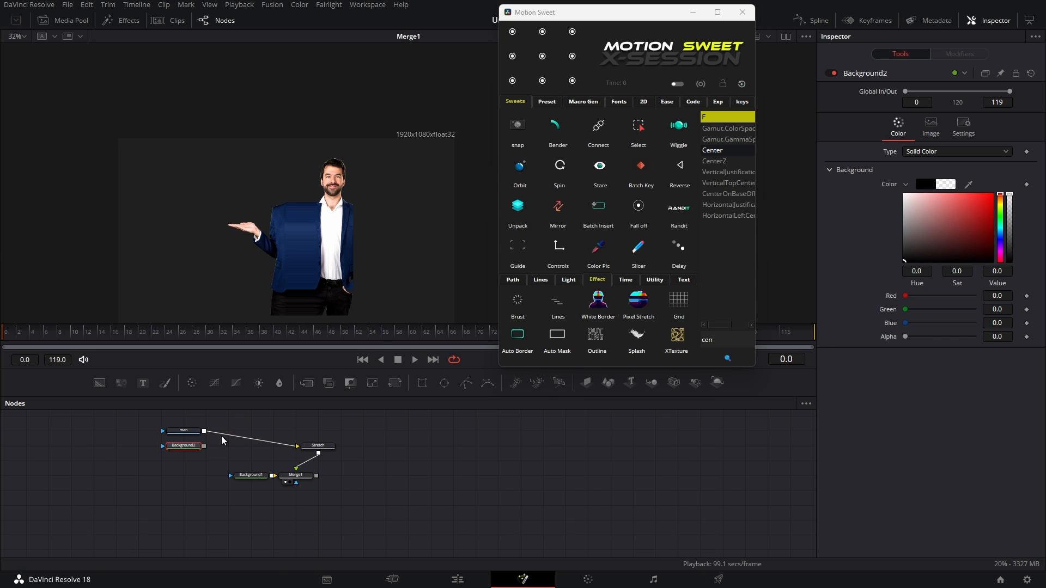
left_click_drag(202, 432, 204, 447)
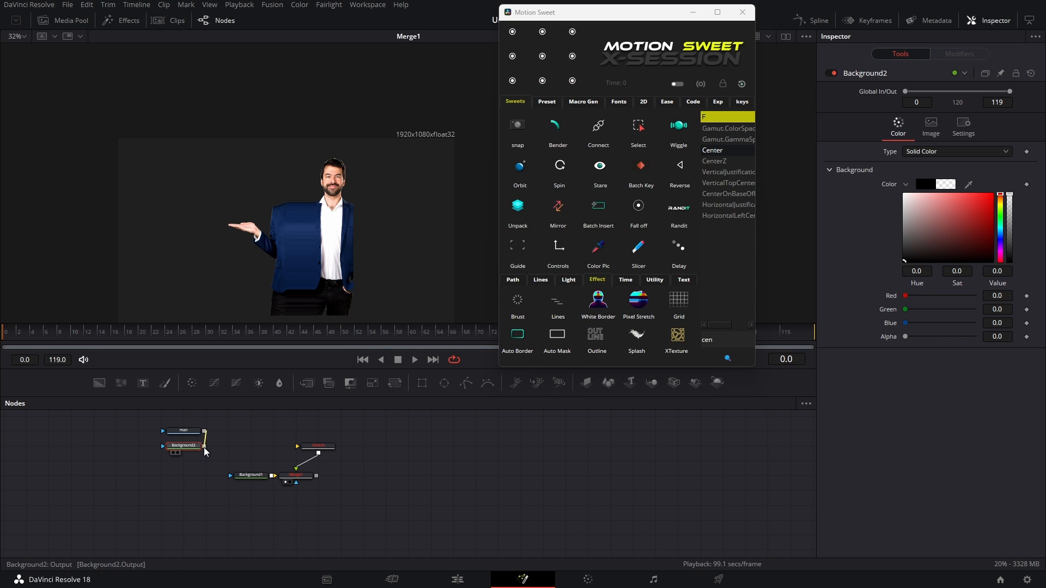
key("1")
left_click_drag(296, 247, 282, 210)
key("1")
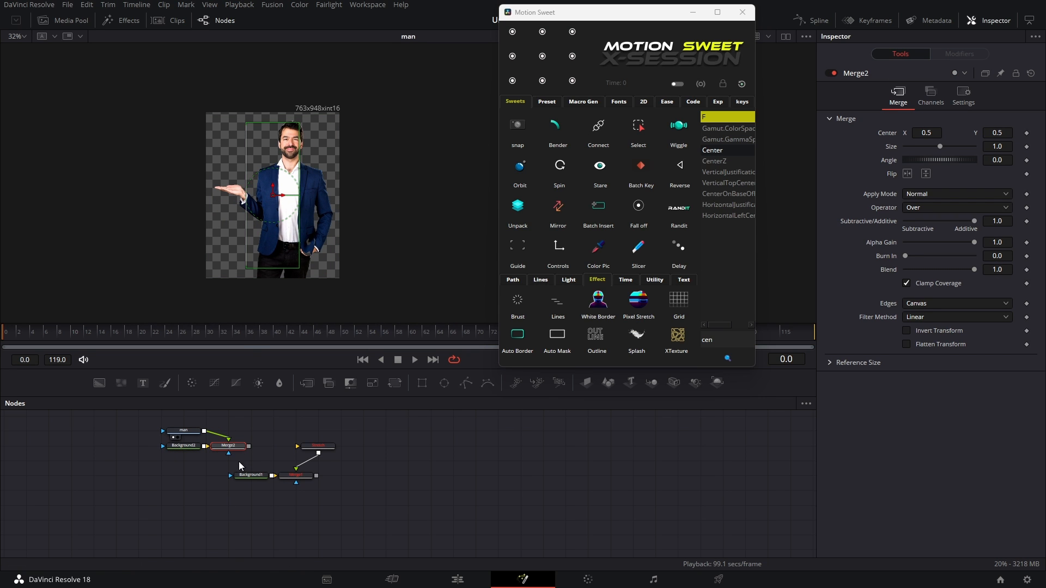
key("1")
Step: Connect Merge2 to the Stretch node's input, show Merge1 in the viewer, and select the Stretch node
left_click_drag(248, 449, 315, 453)
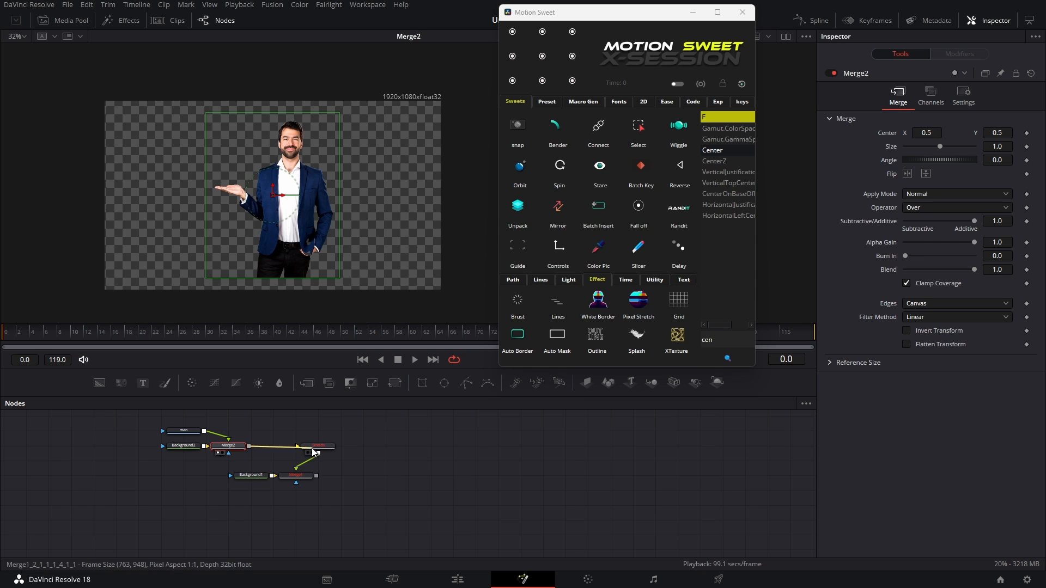
key("1")
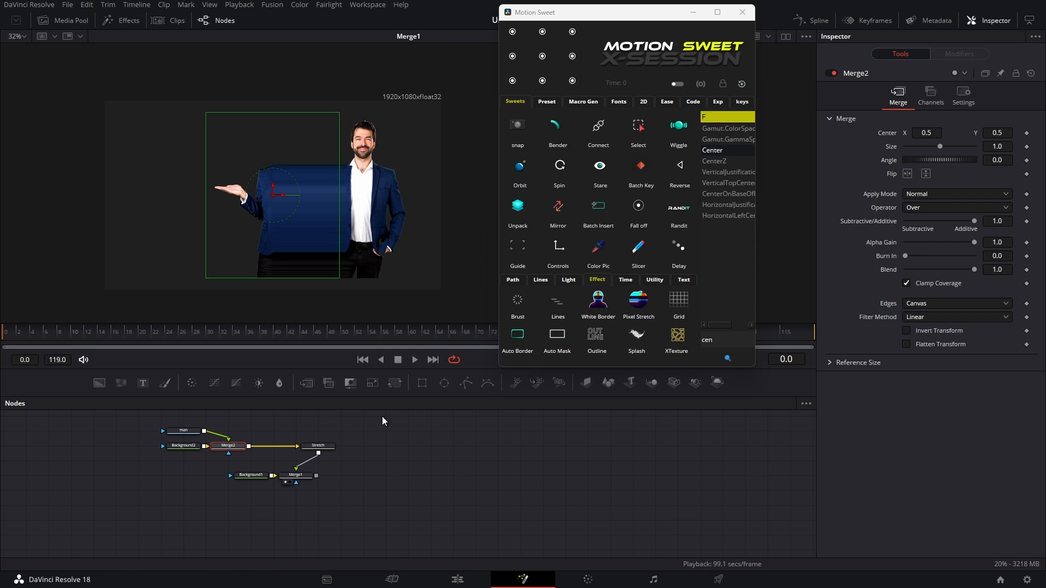
left_click(322, 447)
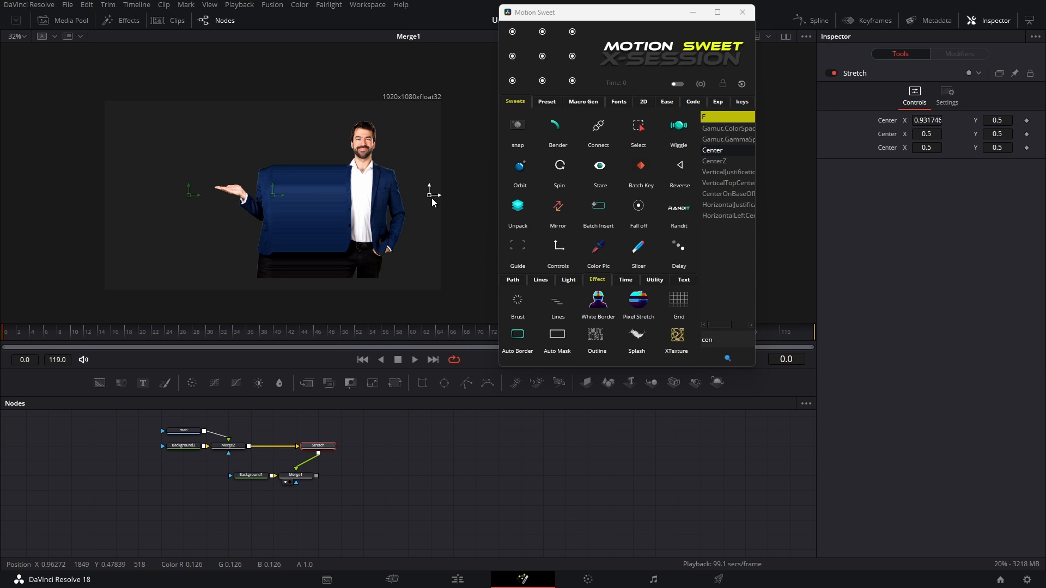
Step: Reposition the Stretch node's three center points to X about 0.70, 0.17 and 0.44 so the man's forearm is elongated
left_click_drag(433, 201, 389, 197)
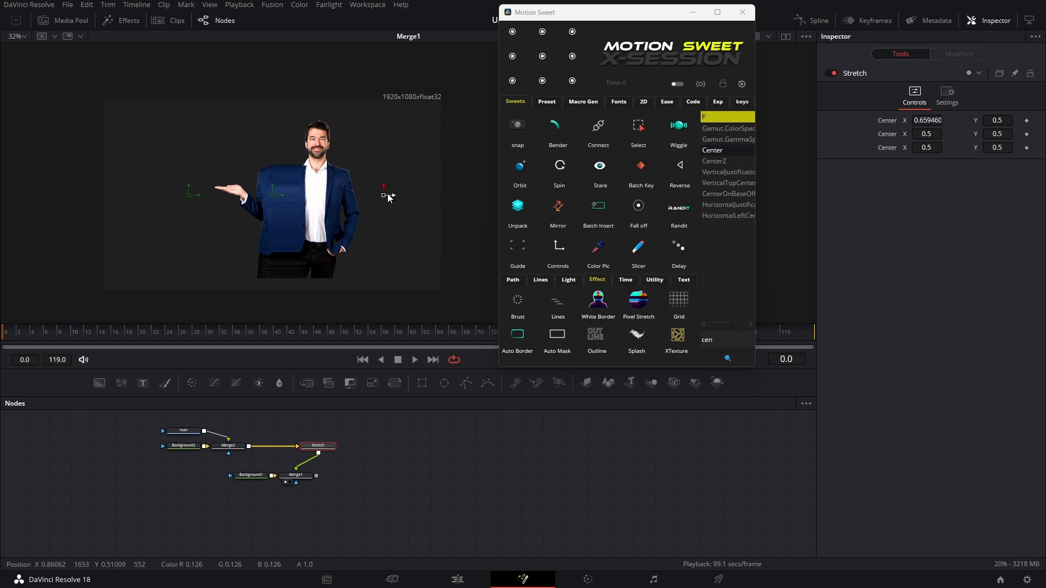
mouse_move(274, 200)
left_mouse_down()
mouse_move(300, 199)
mouse_move(290, 195)
left_mouse_up()
left_click_drag(397, 197, 435, 197)
left_click_drag(207, 197, 126, 197)
left_click_drag(297, 197, 259, 200)
mouse_move(123, 197)
left_mouse_down()
mouse_move(218, 209)
mouse_move(131, 197)
left_mouse_up()
left_click_drag(427, 195, 385, 197)
scroll(357, 228, "up", 1)
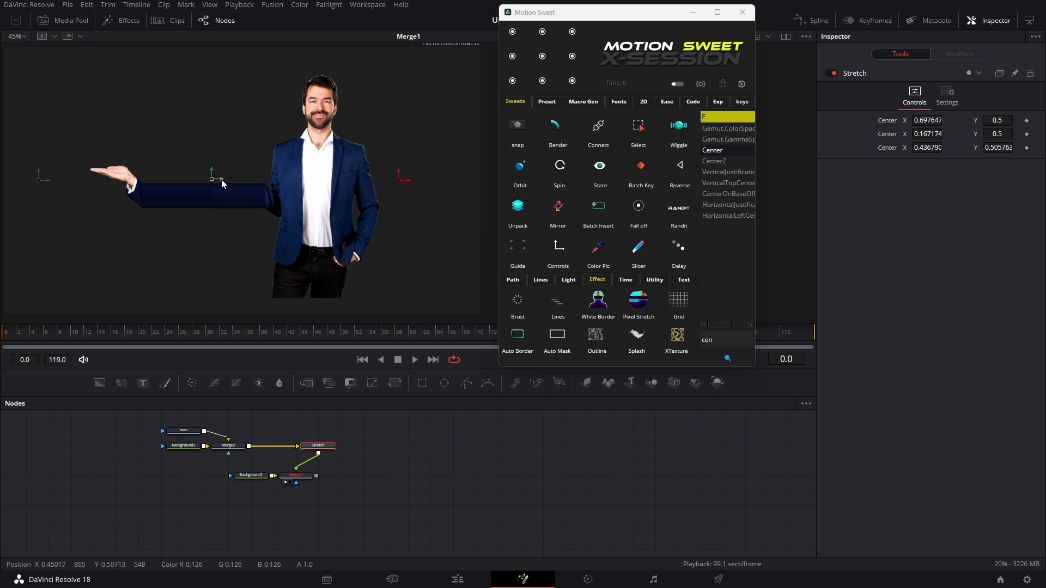
Step: Feed a Fusion text node into the Stretch node instead of the man image and reposition the stretch points to elongate its letter u
left_click_drag(143, 383, 237, 418)
mouse_move(229, 178)
left_mouse_down()
mouse_move(204, 178)
mouse_move(249, 179)
left_mouse_up()
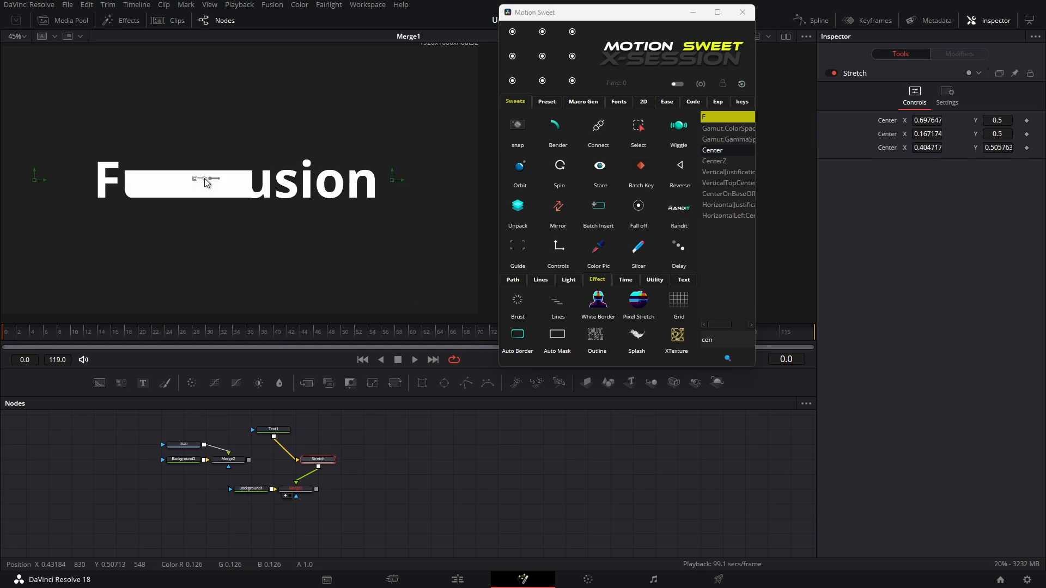
scroll(252, 180, "down", 2)
left_click_drag(327, 180, 336, 180)
left_click_drag(146, 180, 160, 179)
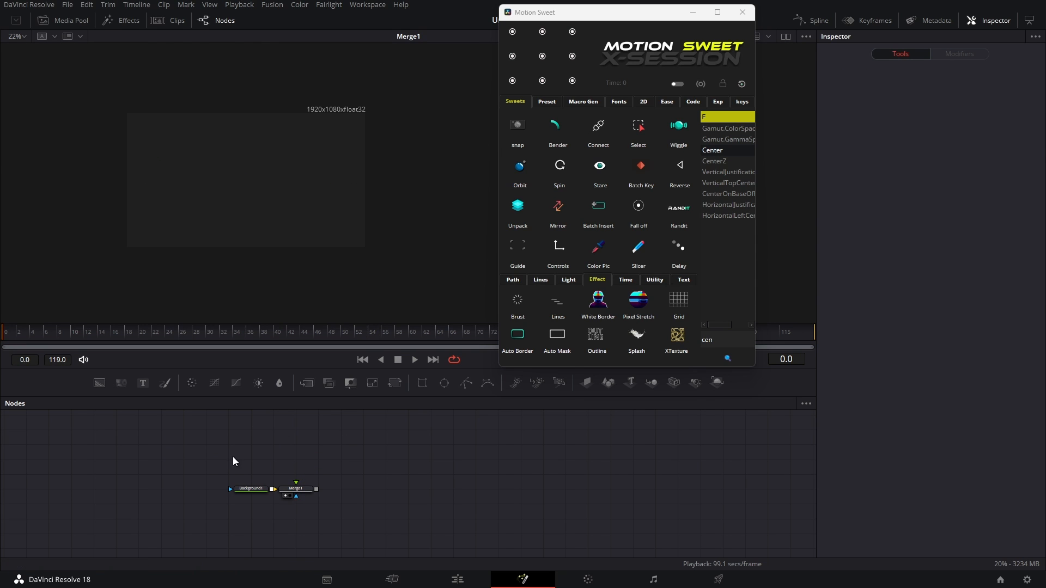
Step: Replace the stretch setup with the Grid effect, connecting Background1 to its input and its output to Merge1
left_click(679, 305)
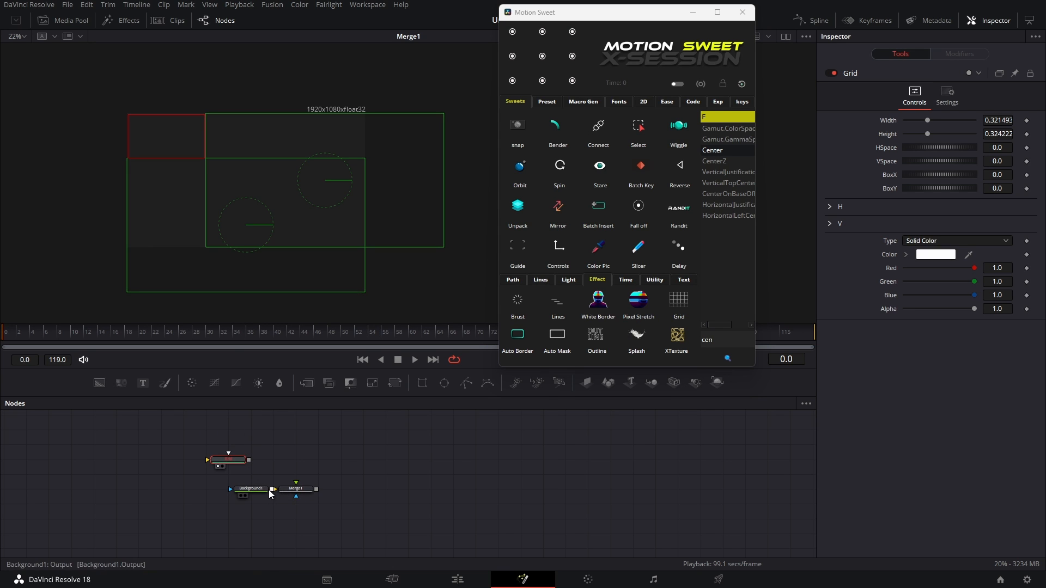
left_click_drag(268, 490, 322, 206)
left_click(355, 438)
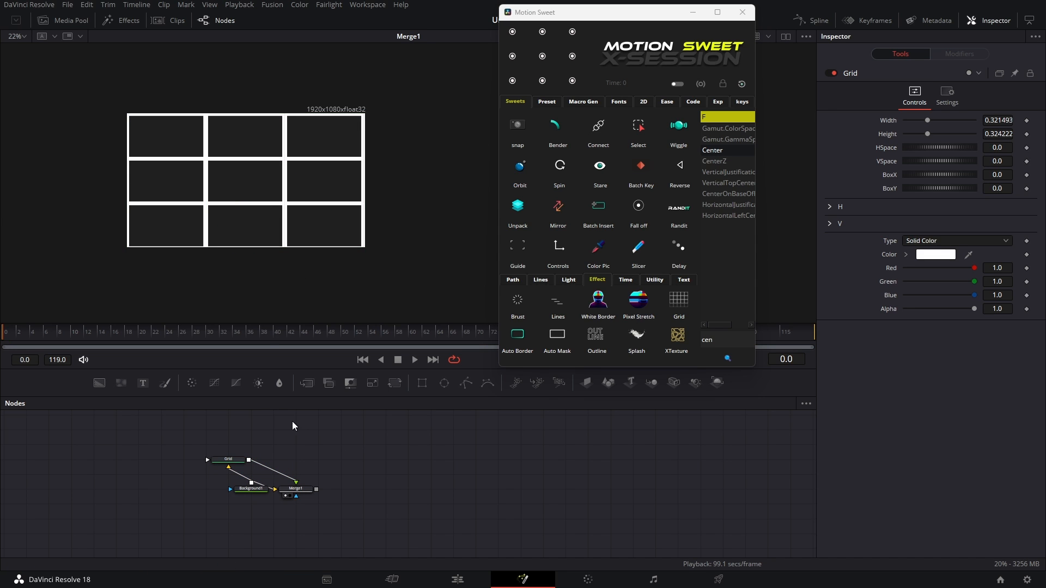
Step: Shrink the grid cells in the viewer and set the Grid's Width to 0.103 and Height to about 0.127
left_click(228, 459)
left_click_drag(201, 159, 144, 120)
scroll(141, 129, "up", 5)
scroll(168, 138, "down", 4)
left_click_drag(263, 190, 188, 161)
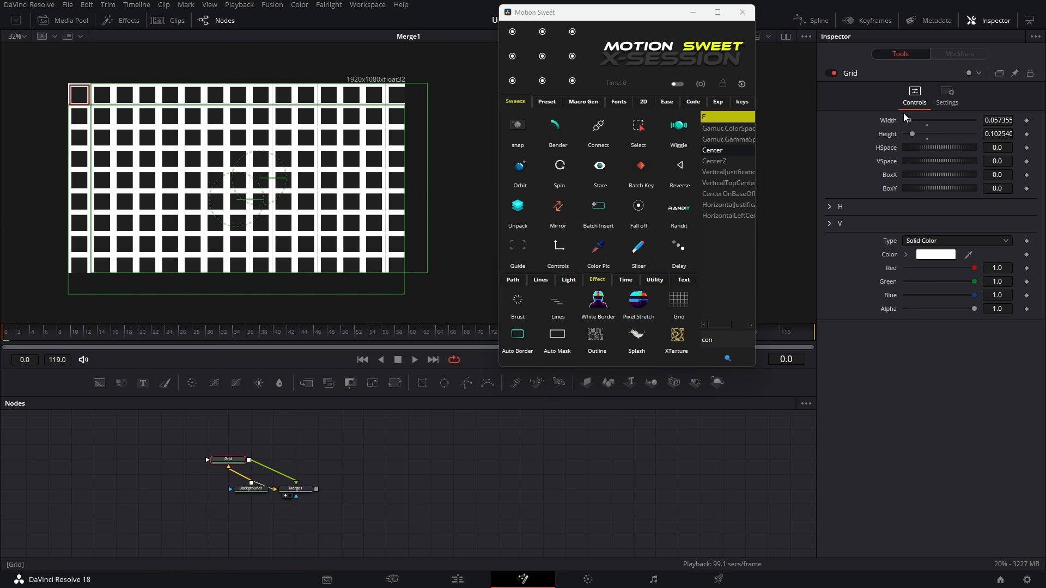
mouse_move(997, 119)
left_mouse_down()
mouse_move(1022, 120)
mouse_move(958, 134)
mouse_move(1010, 133)
left_mouse_up()
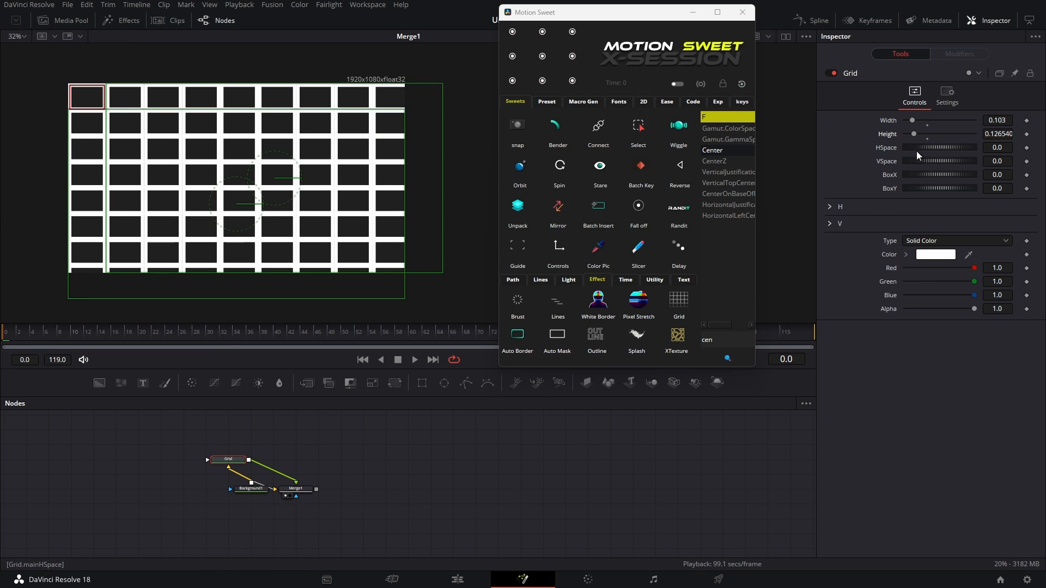
Step: Animate the Grid's HSpace from 0.134 and VSpace from 0.098 at frame 0 to 0 at frame 19
left_click_drag(919, 148, 974, 161)
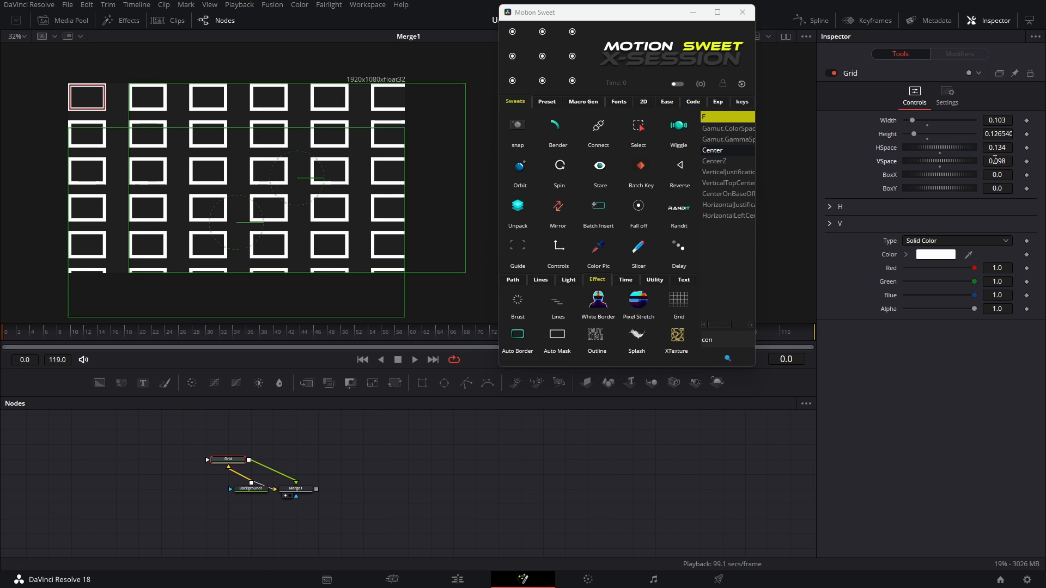
scroll(297, 178, "down", 2)
left_click(828, 208)
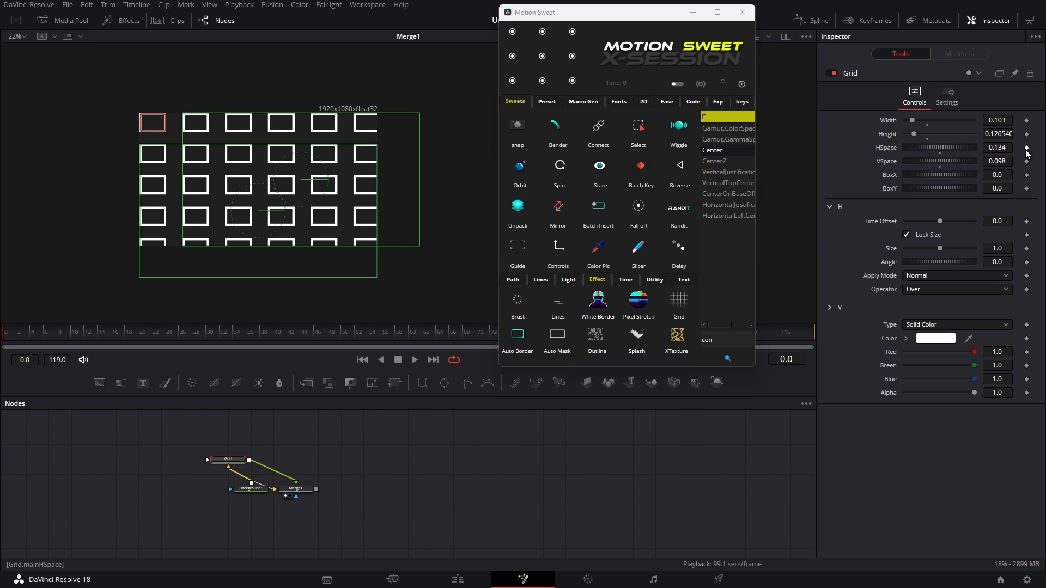
left_click(939, 154)
left_click(940, 167)
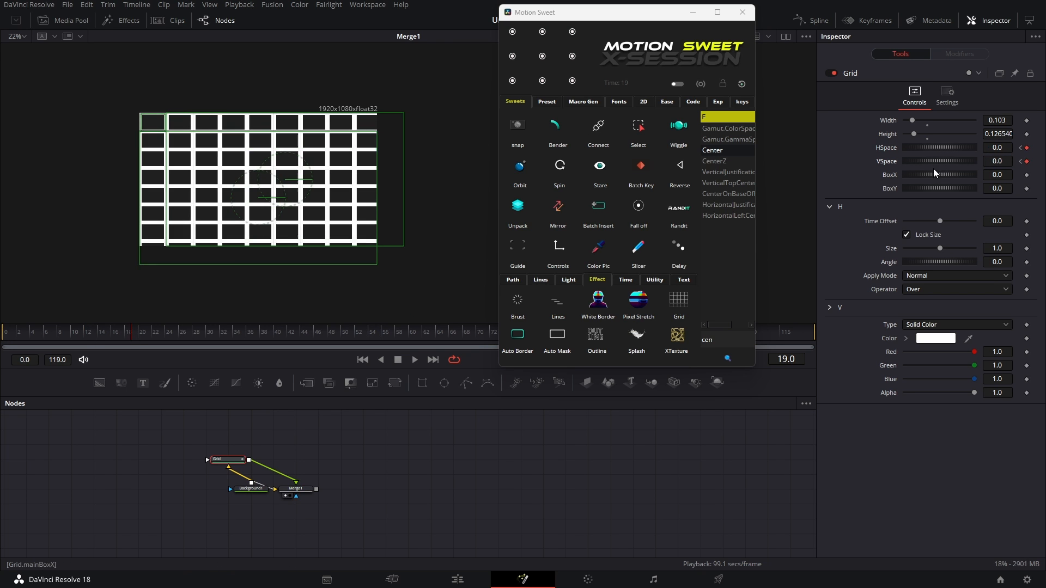
Step: Set the Grid's H Time Offset to -2.03 and play the animation from the start
left_click_drag(929, 224, 926, 224)
left_click(2, 332)
key("space")
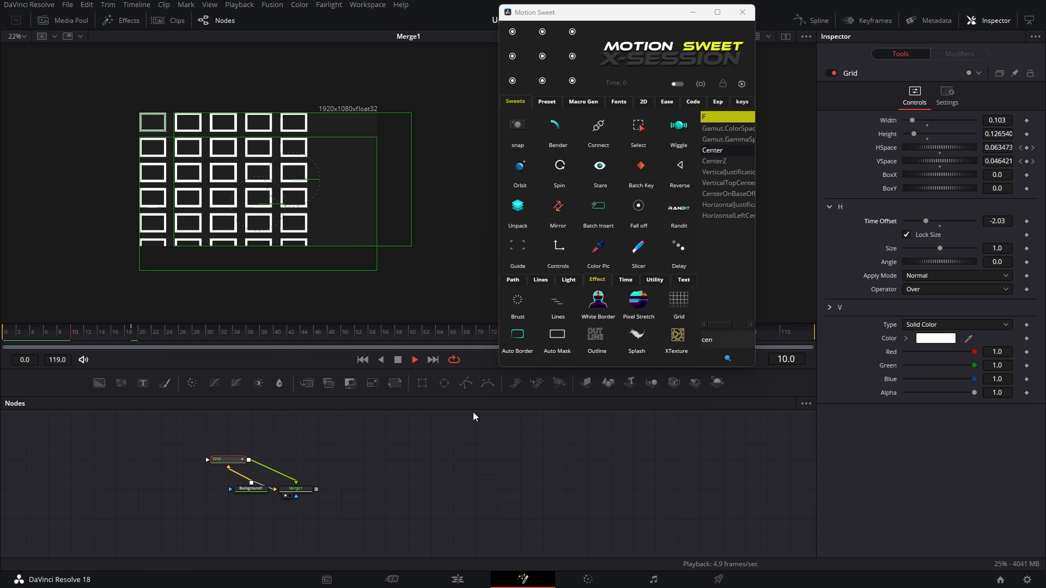
left_click(2, 332)
key("space")
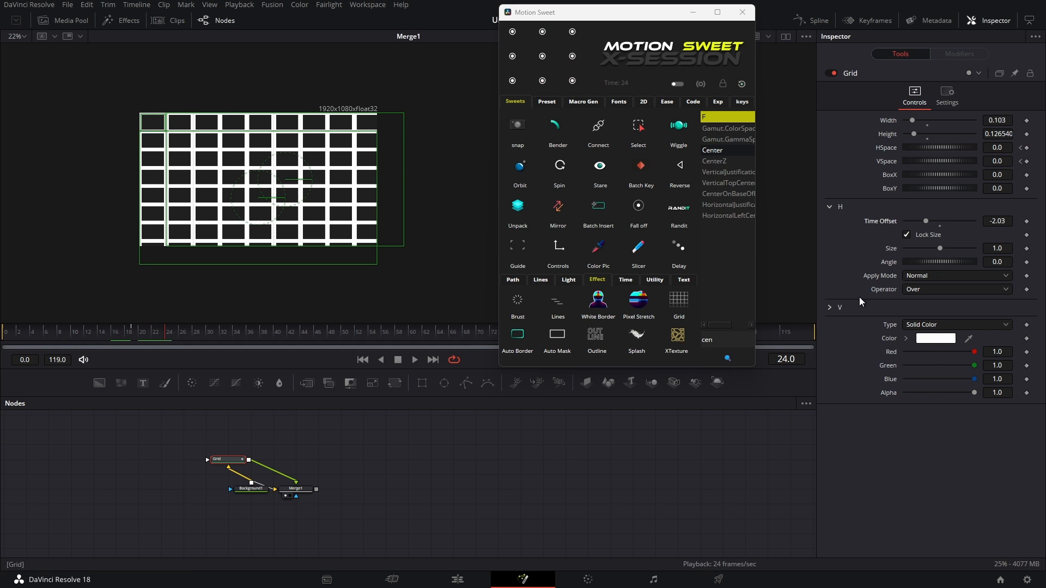
Step: Try a V Time Offset of -3.83 on the Grid and play the animation from the start
left_click(829, 308)
left_click_drag(938, 322, 914, 322)
key("Home")
key("space")
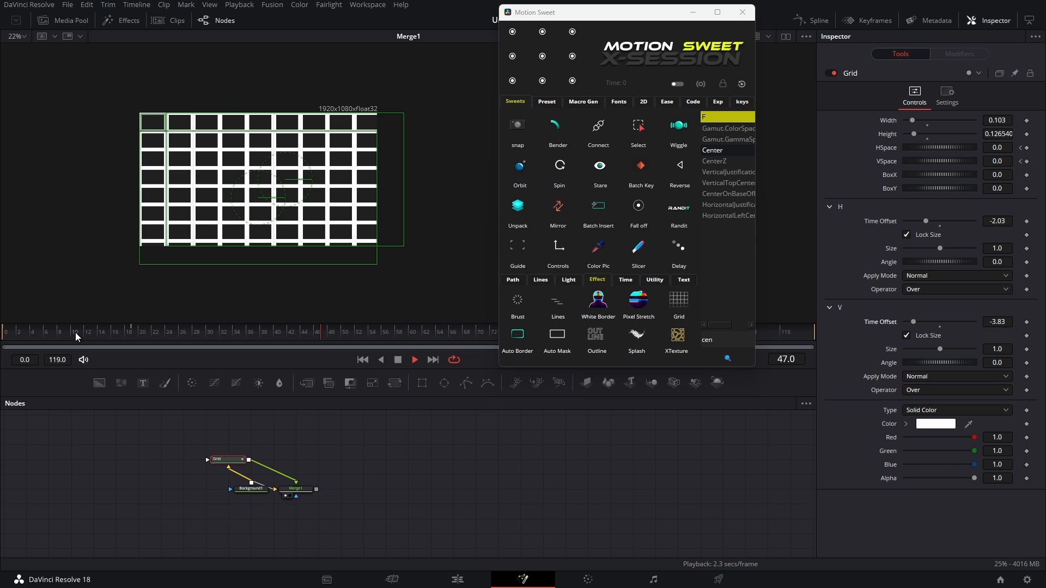
left_click(399, 360)
Step: Try the Grid's H and V angles, restore them, reset the V Time Offset, and set the H Size to 0.95
left_click_drag(921, 364, 929, 363)
mouse_move(943, 264)
left_mouse_down()
mouse_move(926, 263)
mouse_move(938, 250)
left_mouse_up()
left_click(939, 368)
double_click(943, 261)
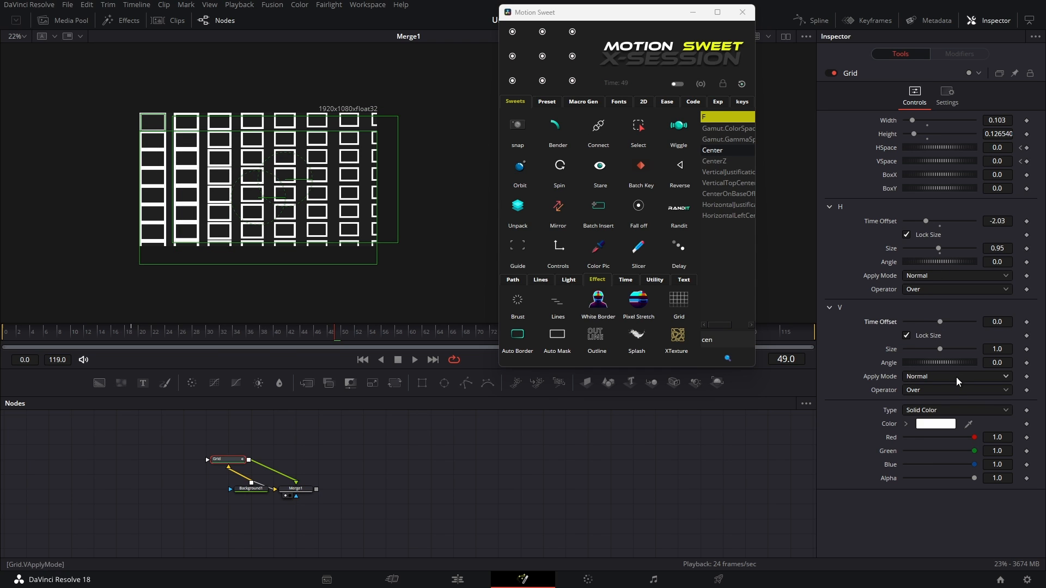
Step: Expand the Grid's color controls, then delete the Grid node
left_click(905, 424)
left_click(984, 434)
scroll(942, 473, "down", 1)
key("Delete")
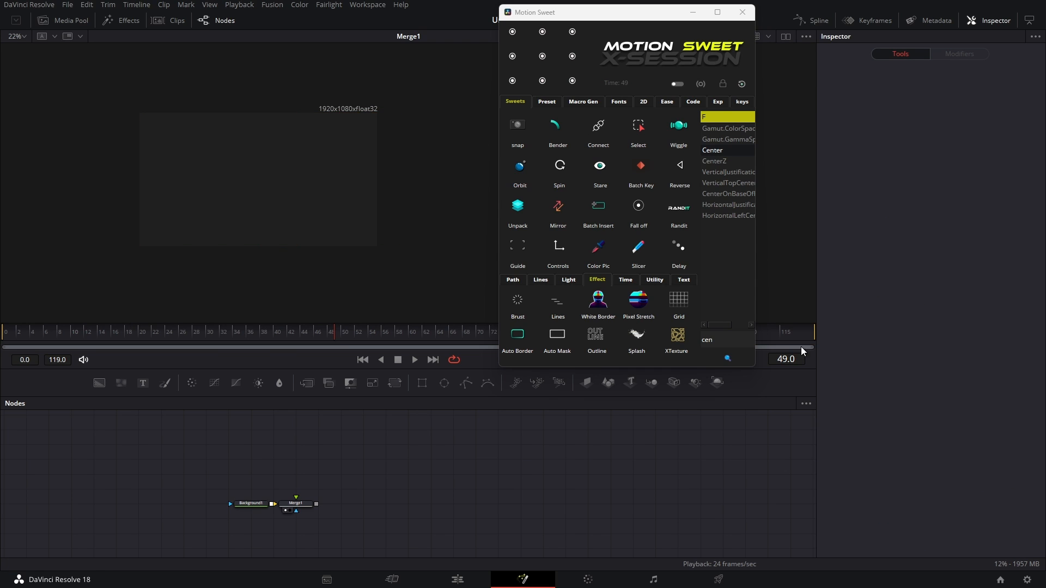
Step: Add the Grider effect, connect it to Merge1, and feed it with a new text node reading Fusion
left_click(680, 294)
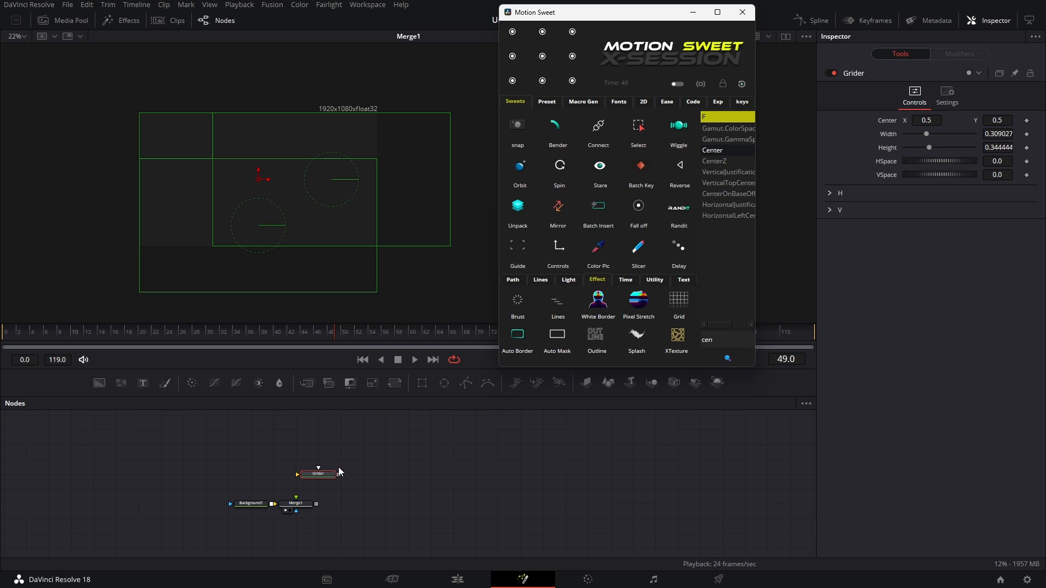
left_click_drag(326, 475, 296, 498)
left_click_drag(143, 383, 269, 473)
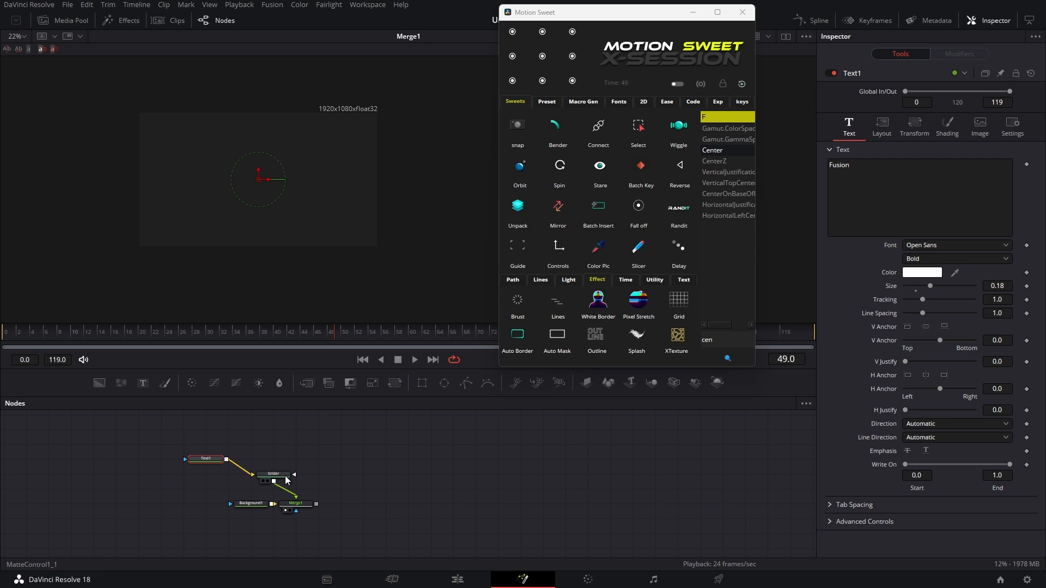
Step: Set the Grider's Width to about 0.285 and reduce the Fusion text size to 0.08
left_click(269, 473)
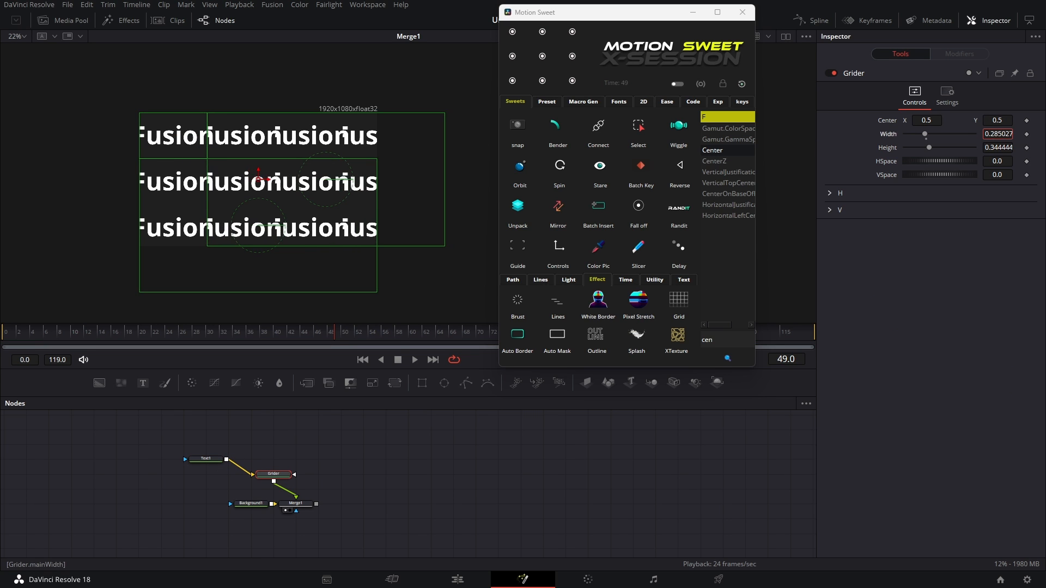
left_click(214, 460)
left_click(917, 288)
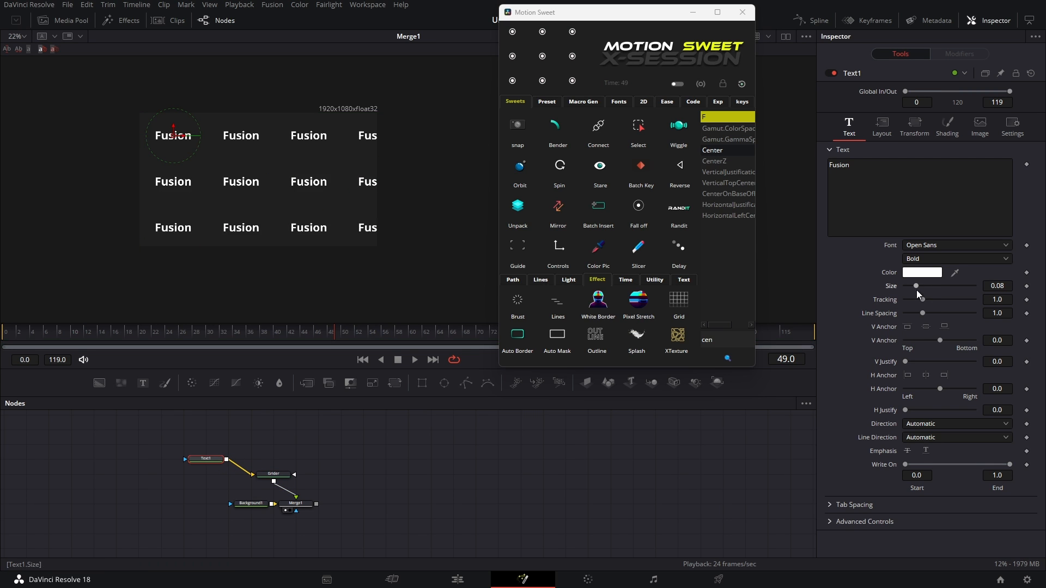
Step: Set the Grider's Width to 0.228 and Height to 0.118, and expand its H and V controls
left_click(276, 474)
left_click_drag(926, 134, 923, 161)
left_click(912, 193)
left_click(913, 294)
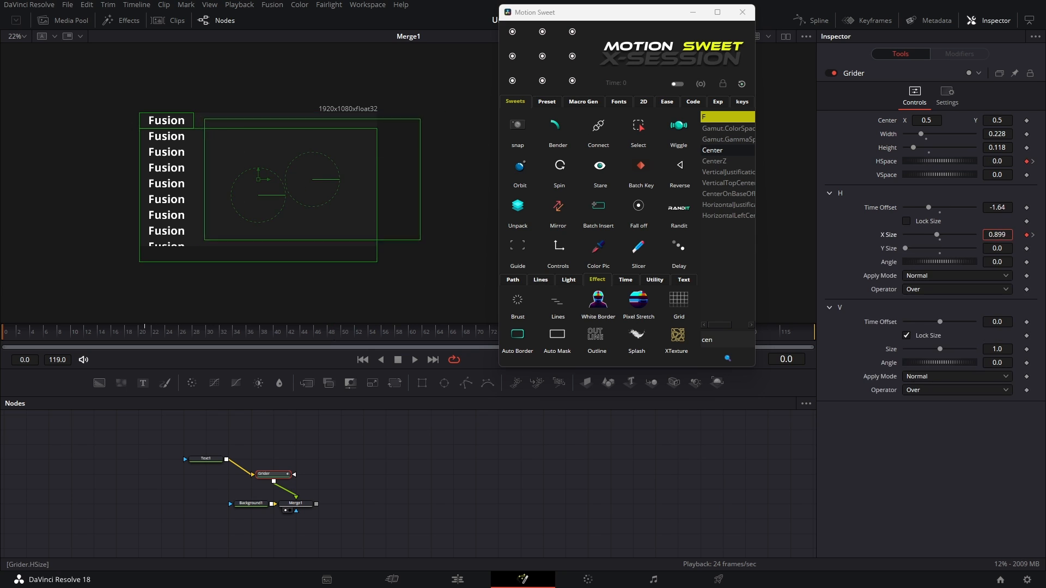
Step: Lower the Grider's H X Size keyframe at frame 0, lock the H size again, and play the animation
left_click_drag(937, 235, 932, 235)
left_click(928, 221)
key("space")
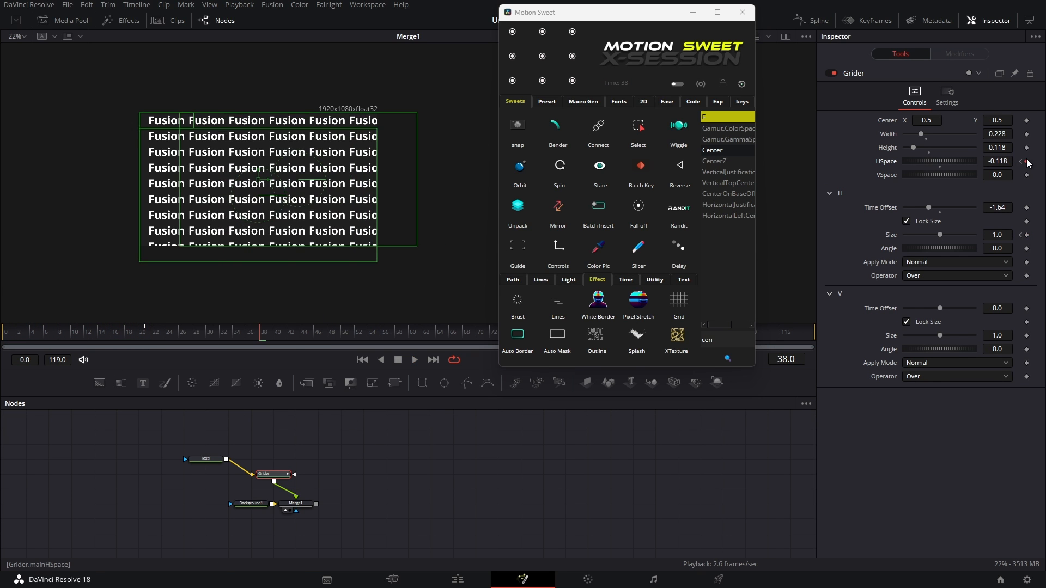
Step: Remove the Grider's HSpace keyframes, reset HSpace to 0, and play the animation from the start
left_click(1027, 162)
double_click(885, 161)
left_click(1, 333)
key("space")
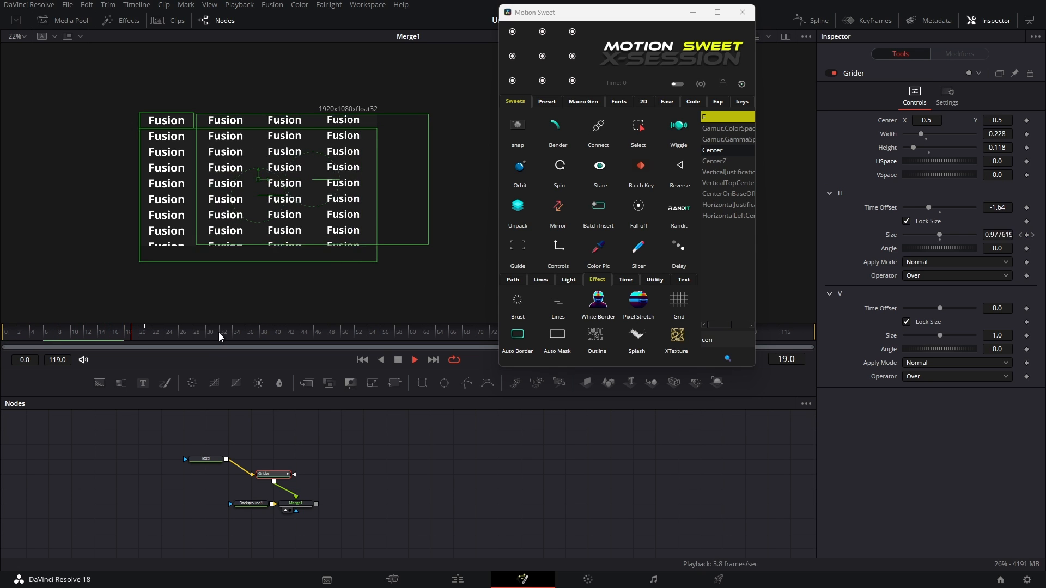
Step: Delete the Grider node and add the Auto Border effect after Text1
key("Delete")
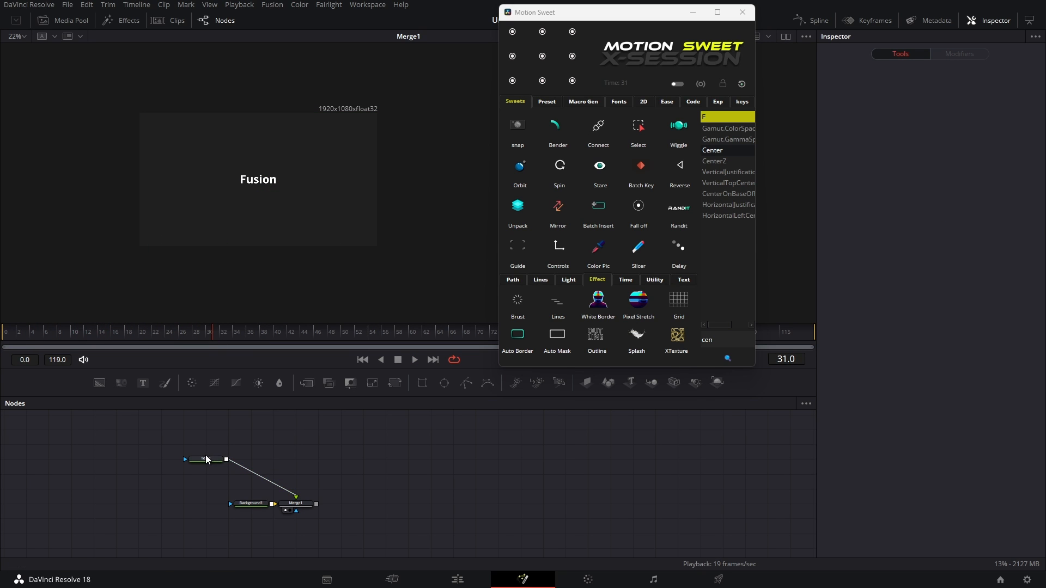
left_click(206, 459)
left_click(518, 334)
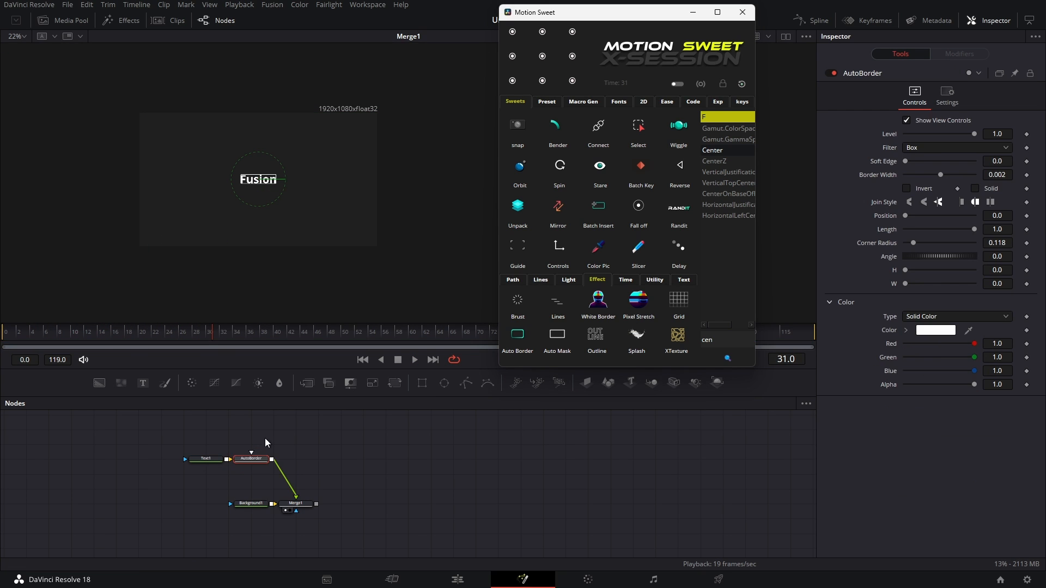
Step: Set the AutoBorder's padding around the text to H 0.06 and W 0.063
scroll(263, 167, "up", 5)
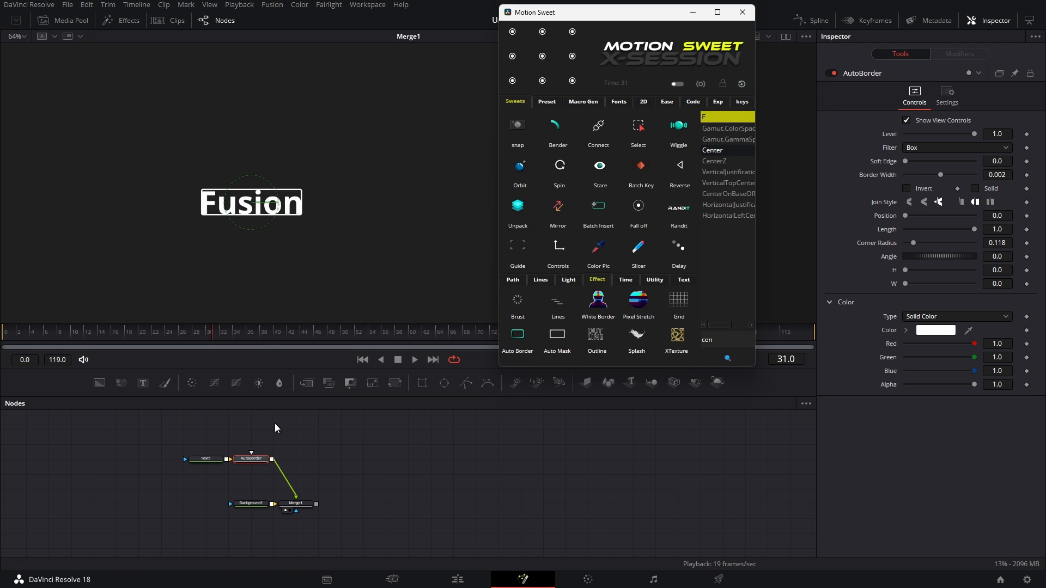
left_click_drag(906, 270, 909, 282)
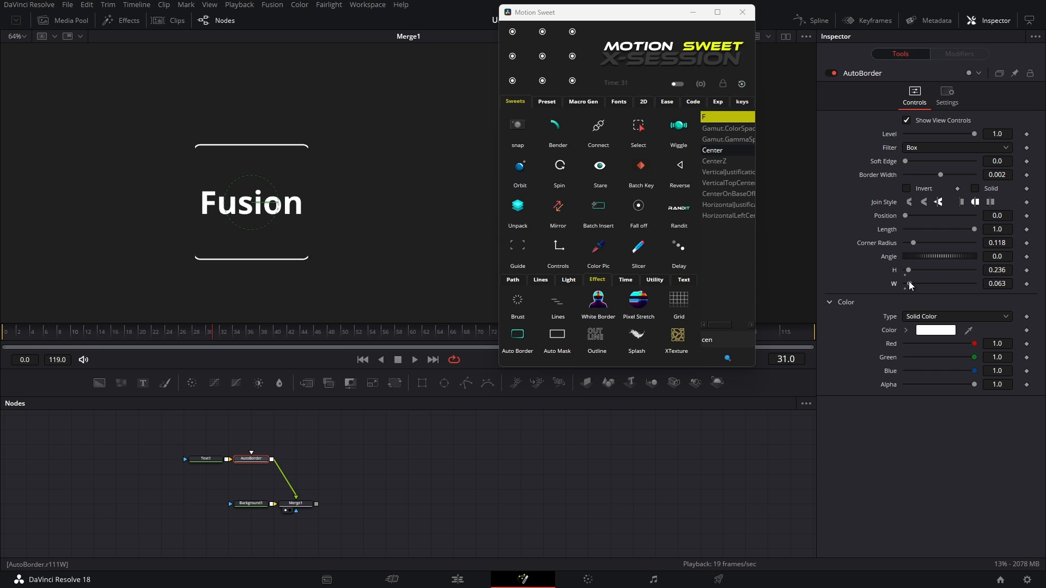
left_click_drag(998, 272, 902, 272)
scroll(239, 231, "down", 2)
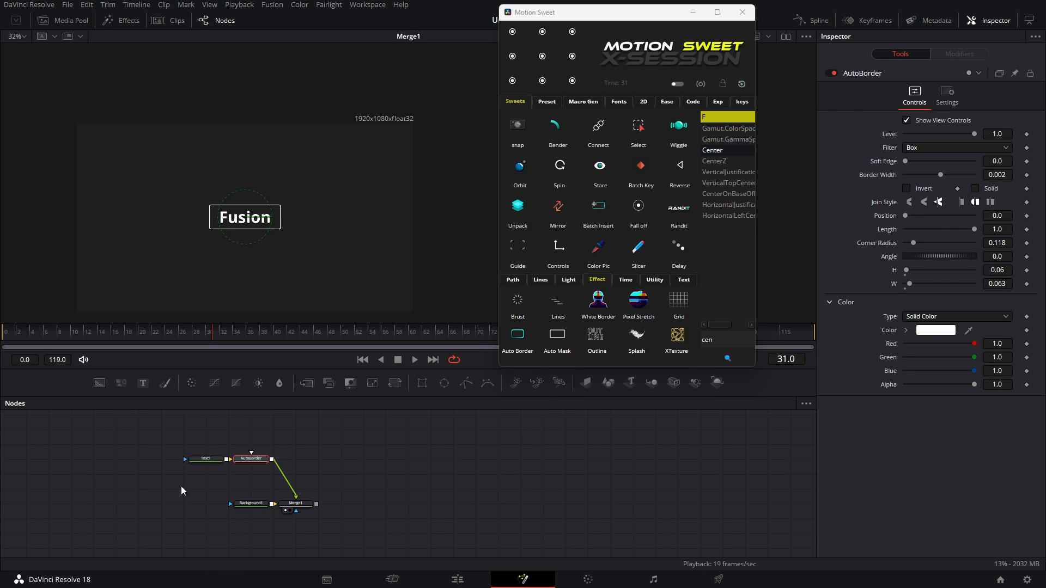
Step: Change the Text1 wording to "Fusion MOTION"
left_click(206, 459)
left_click(882, 184)
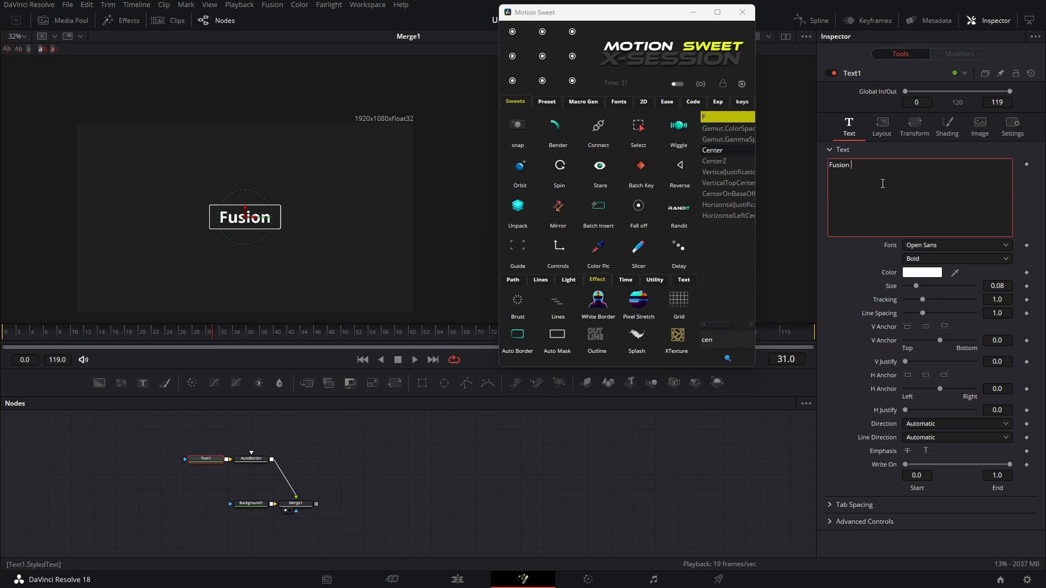
type("MOTION")
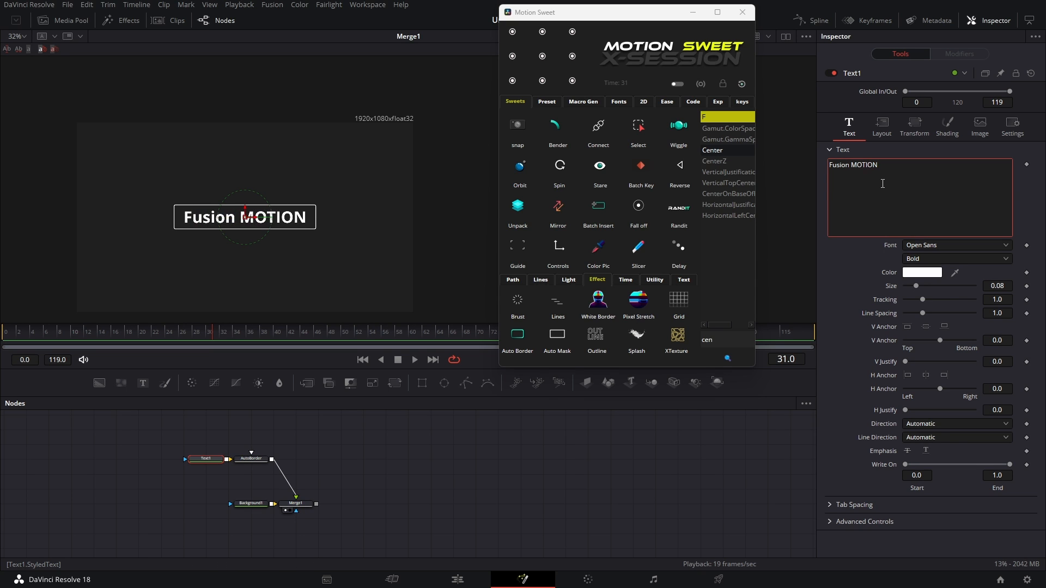
left_click(373, 454)
Step: Replace the AutoBorder with the Auto Mask effect after Text1 and move the text horizontally with the AutoMask's center control
left_click(251, 459)
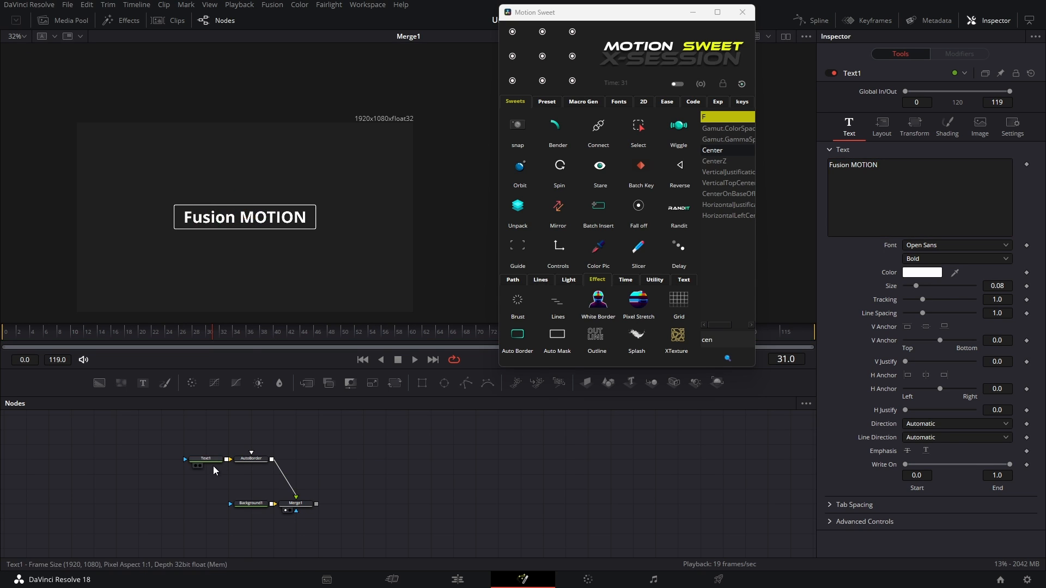
key("Delete")
left_click(210, 459)
left_click(557, 338)
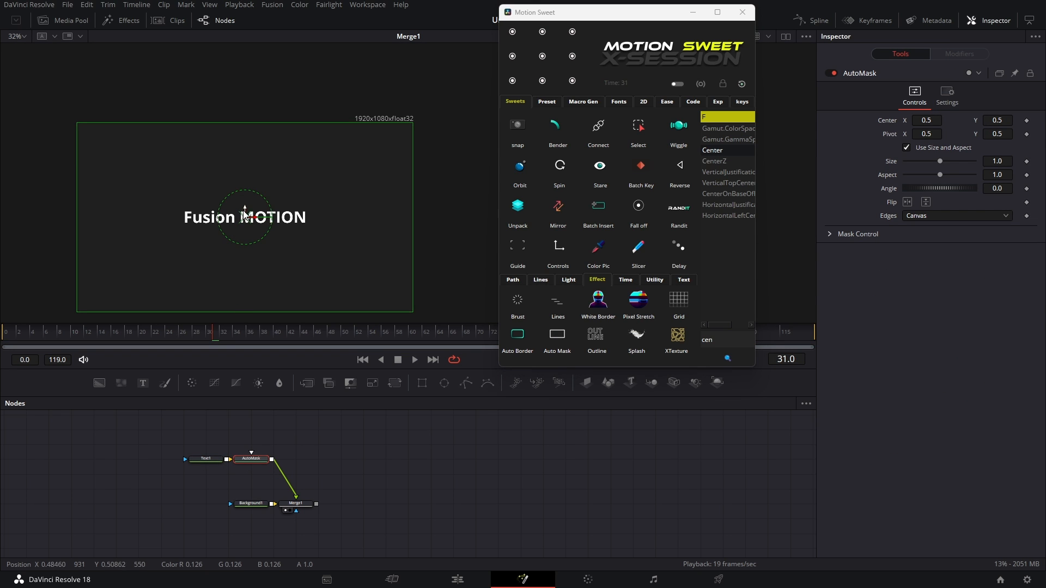
left_click_drag(245, 209, 125, 223)
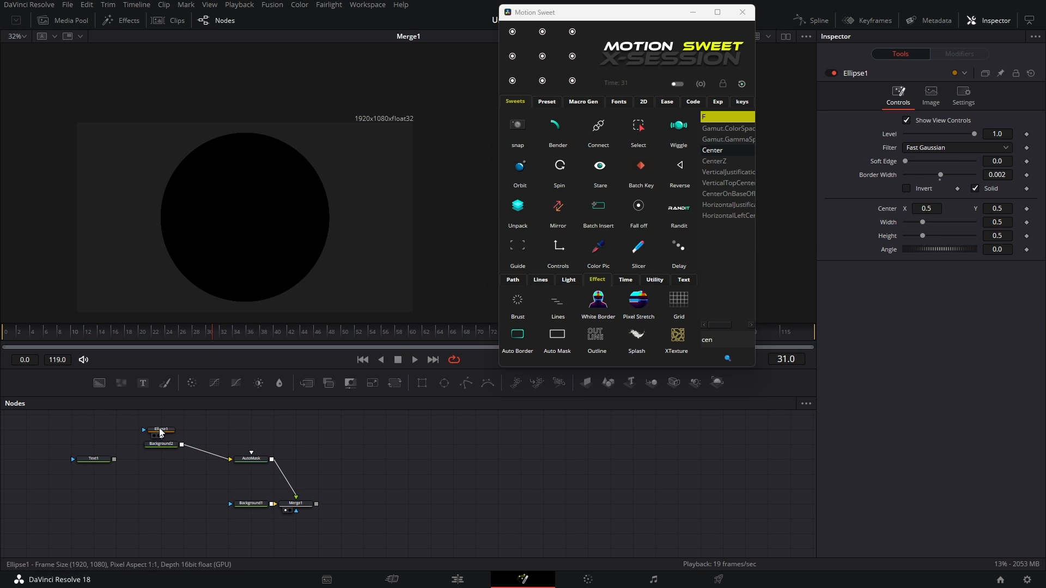
Step: Shrink the Ellipse1 mask of Background2 in the viewer
left_click(160, 429)
left_click_drag(305, 278, 246, 218)
Step: Replace the AutoMask with the Outline effect fed by Background2, and show the Outline node in the viewer
left_click(254, 460)
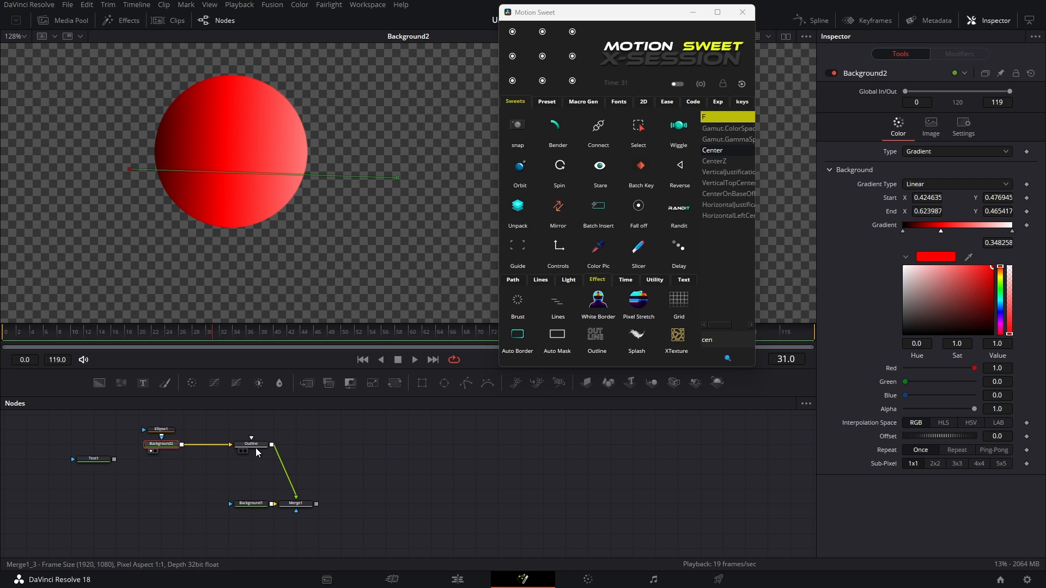
left_click_drag(250, 444, 266, 254)
left_click(233, 446)
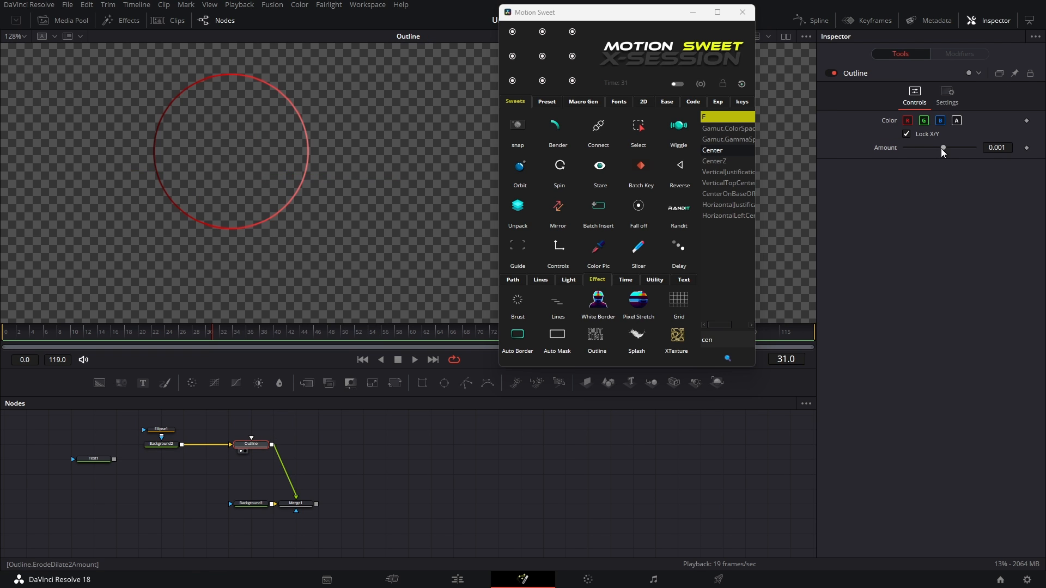
Step: Raise the Outline amount to 0.01 and show Merge1 in the viewer
left_click_drag(943, 148, 994, 149)
scroll(302, 209, "down", 2)
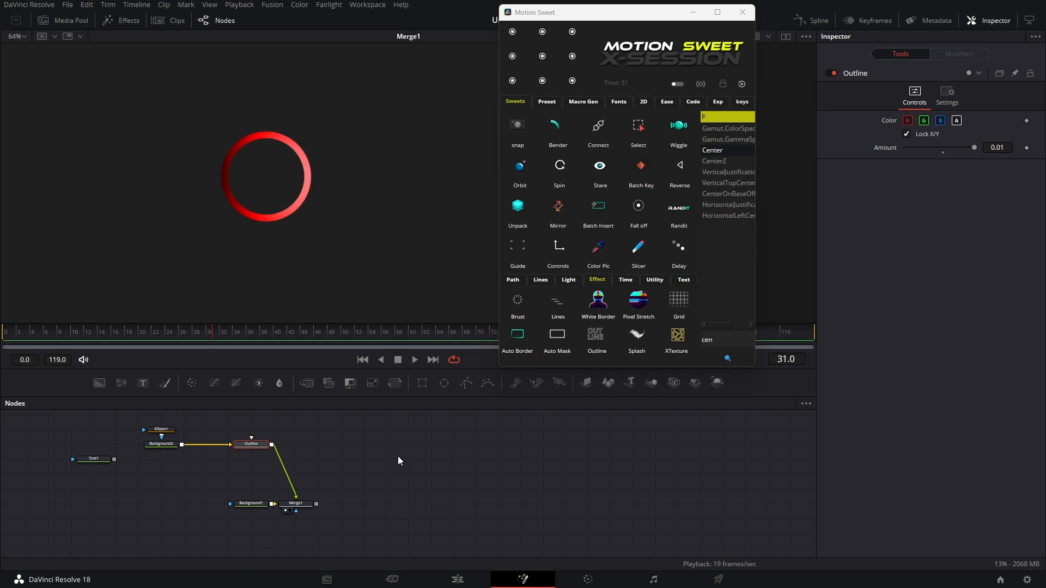
left_click(393, 460)
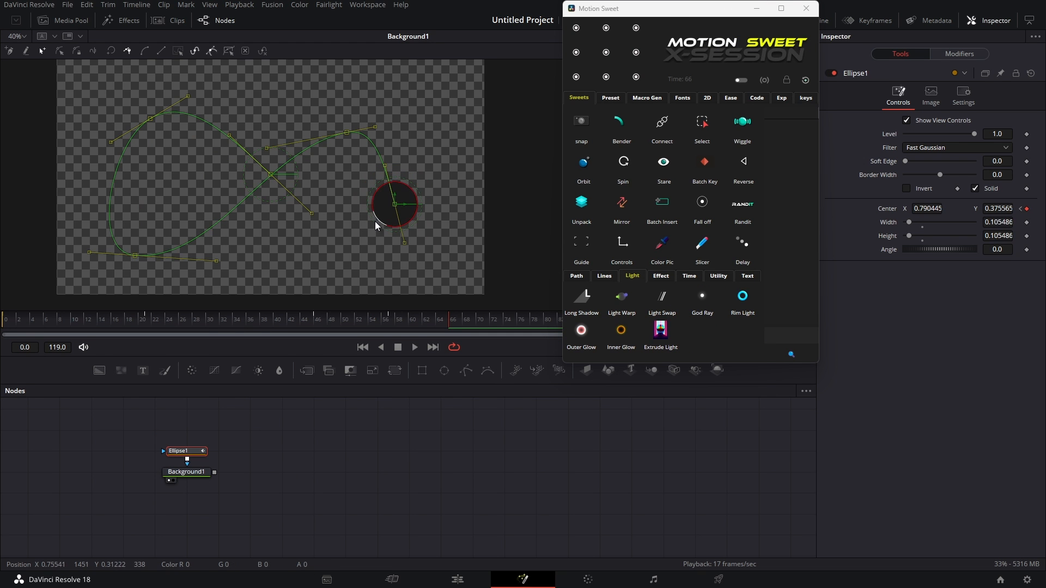
Step: Play back the circle of Background1 travelling along its Ellipse1 motion path
left_click(194, 473)
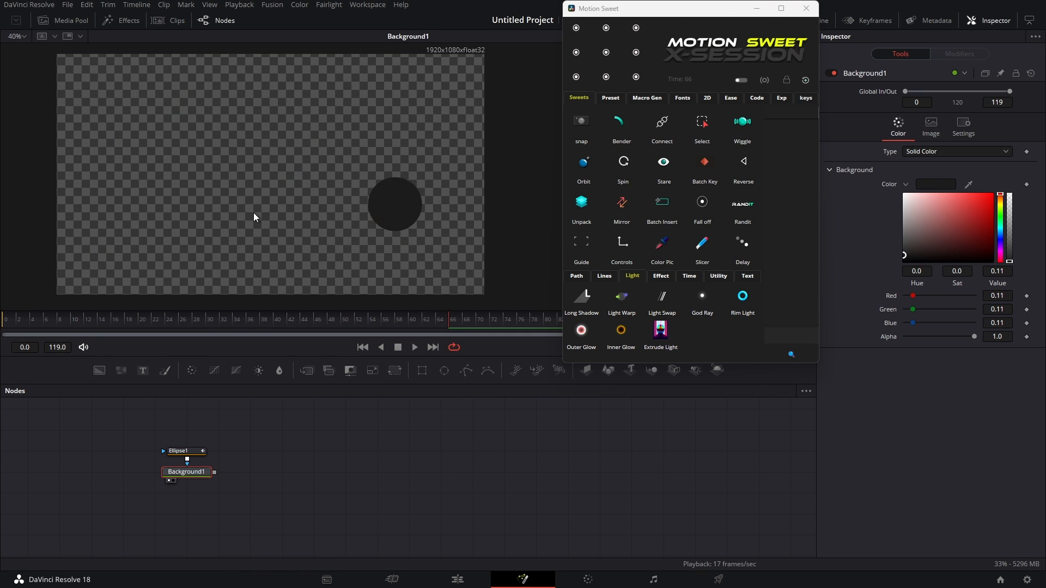
left_click(53, 323)
key("space")
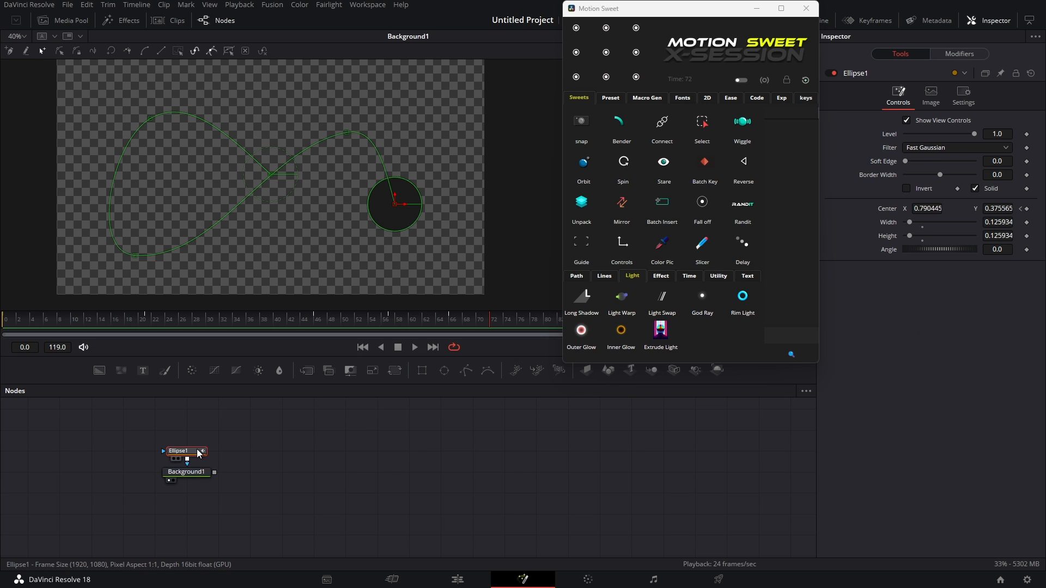
Step: Add the Splash effect fed by Background1 and preview its particles in the viewer
left_click(661, 276)
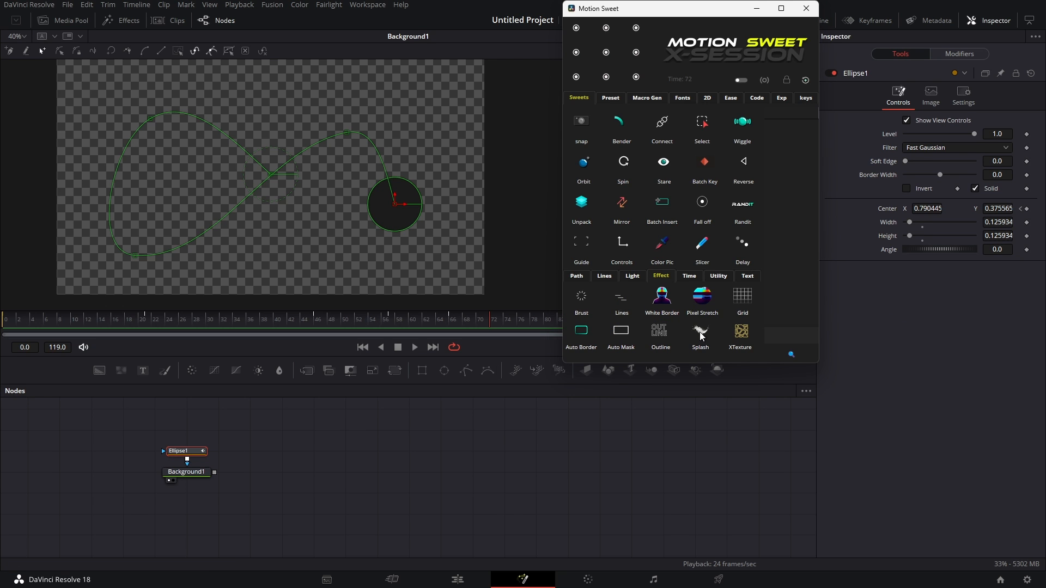
left_click(699, 332)
left_click_drag(194, 451, 321, 470)
left_click_drag(236, 451, 173, 451)
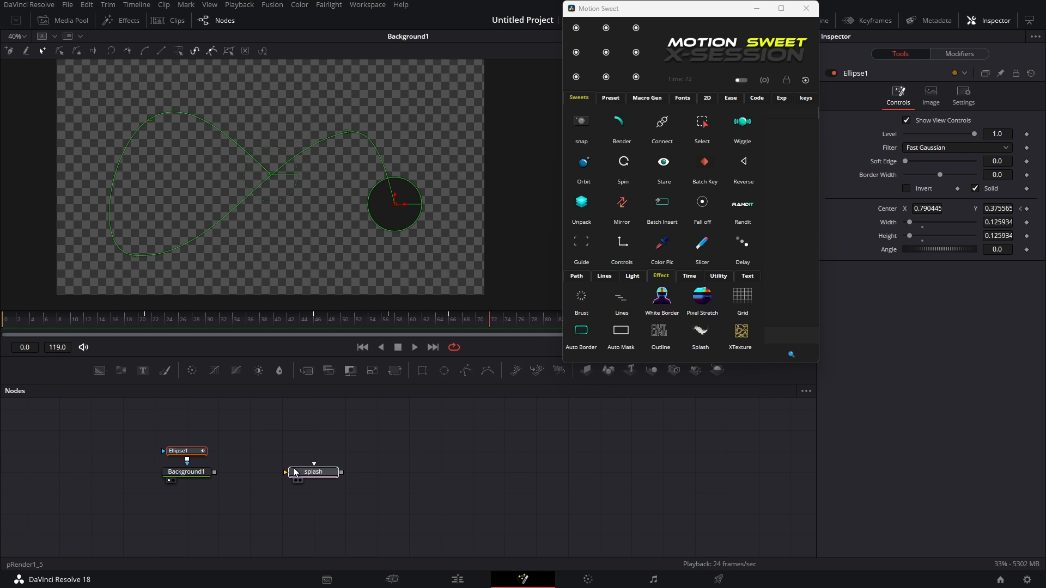
left_click_drag(295, 472, 282, 475)
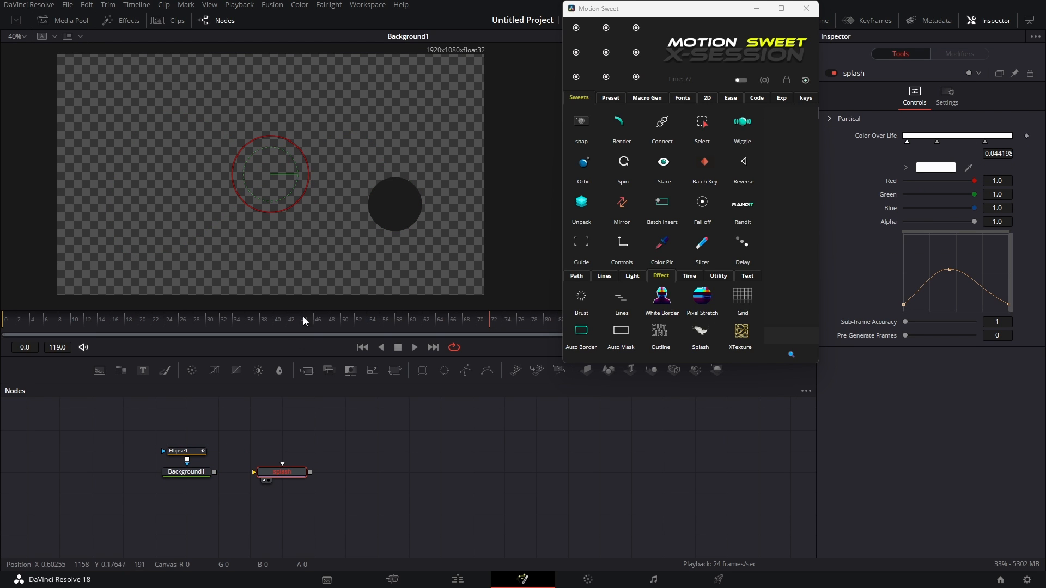
left_click_drag(259, 473, 286, 459)
key("1")
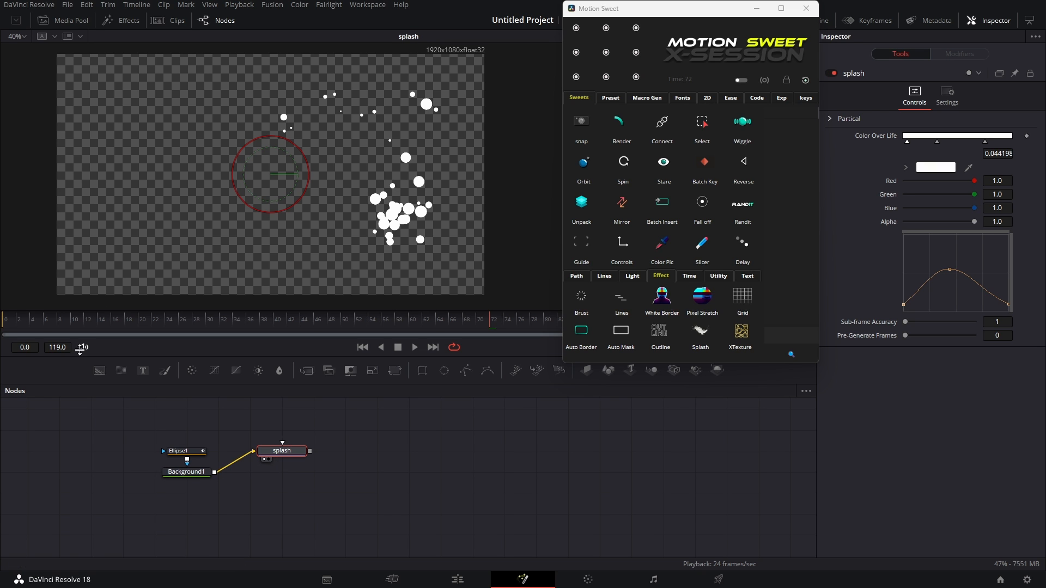
key("space")
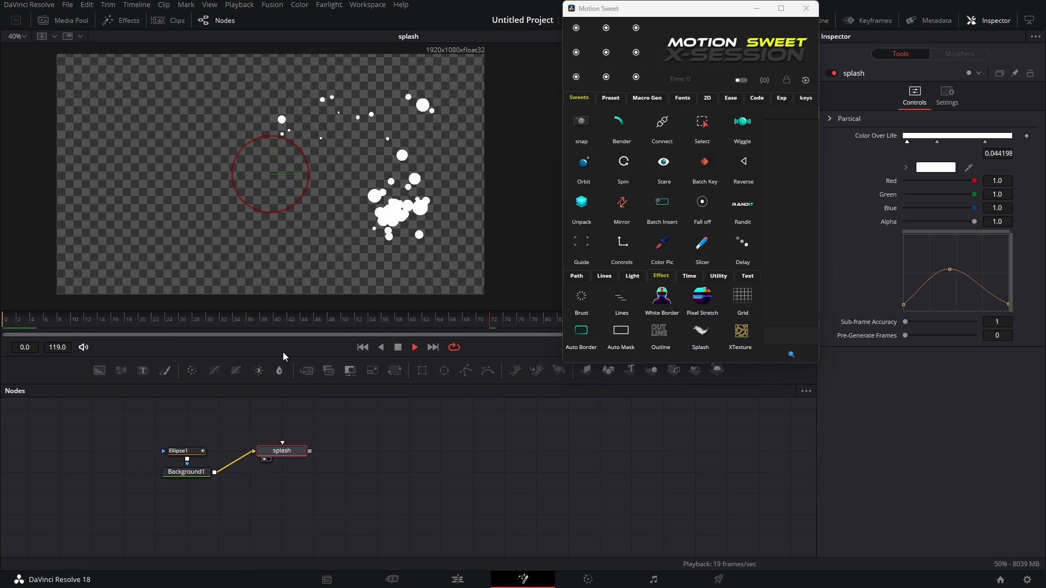
key("space")
Step: Merge the splash node with Background1 and play back the circle together with its particles
left_click_drag(214, 472, 310, 452)
key("space")
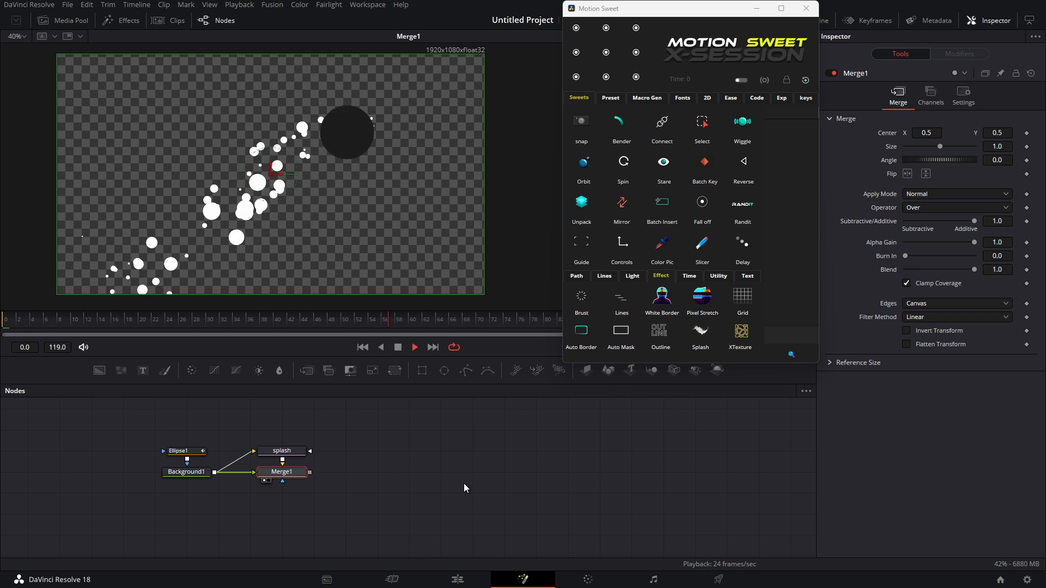
key("space")
Step: Insert an InnerGlow effect between splash and Merge1 and play back the glowing particles
left_click_drag(282, 451, 282, 408)
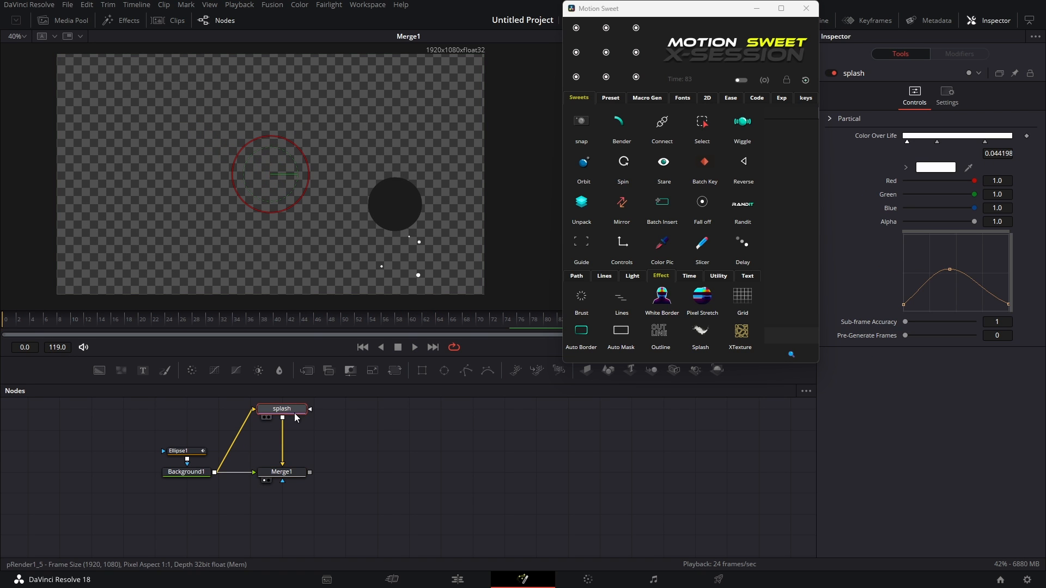
left_click(632, 277)
left_click(582, 331)
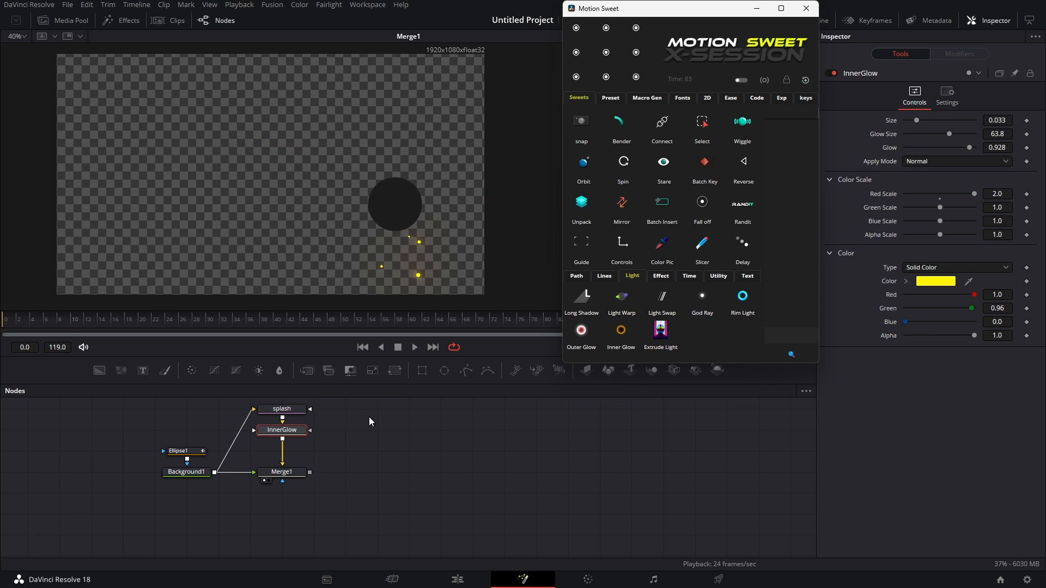
key("space")
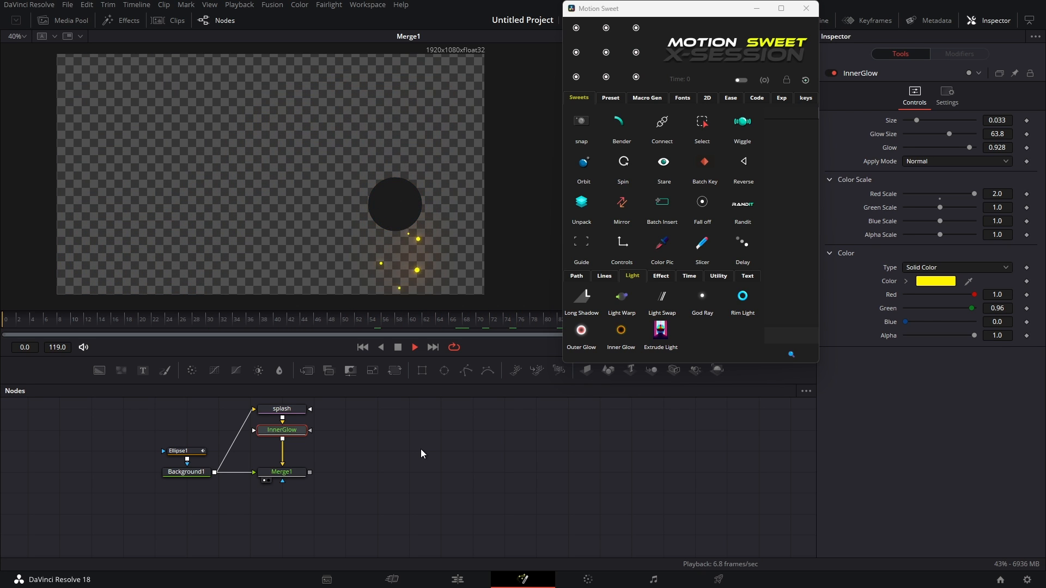
key("space")
key("space")
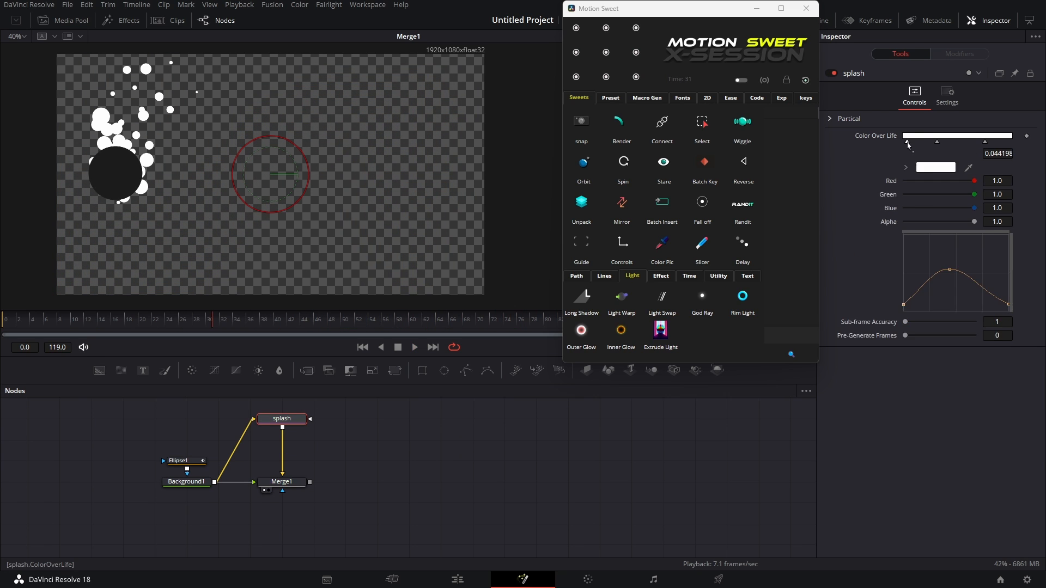
Step: Set the splash node's Color Over Life to start red and end yellow
left_click(906, 167)
left_click_drag(937, 191, 966, 143)
left_click(1000, 187)
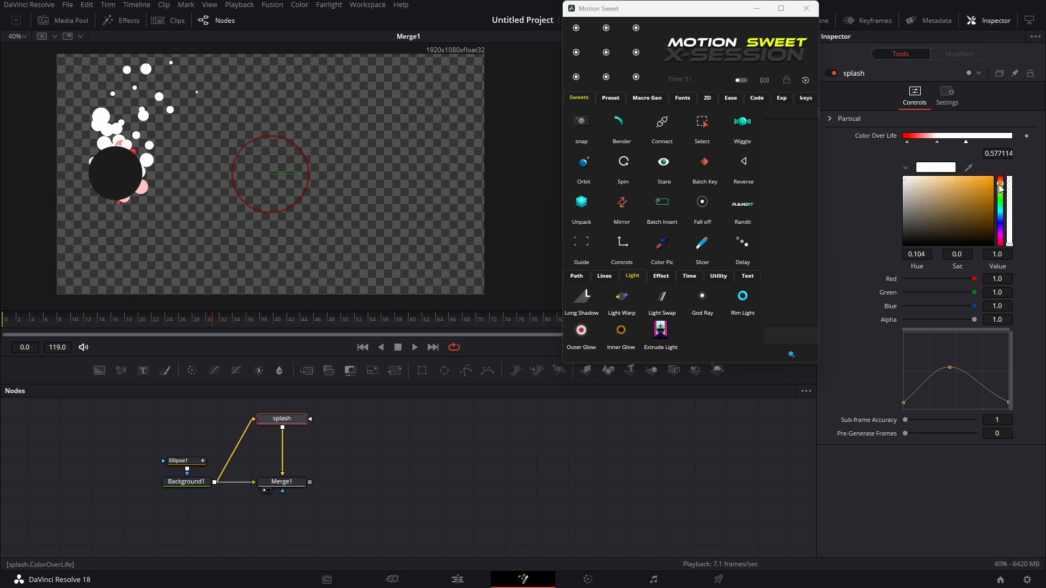
left_click(993, 177)
key("space")
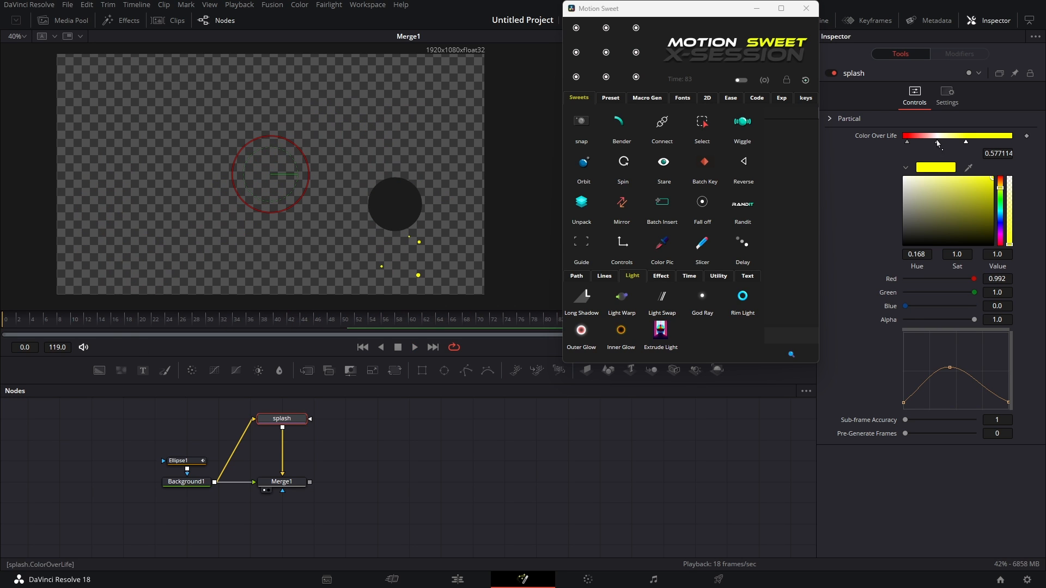
Step: Set the middle Color Over Life stop of splash to cyan and play back the particles
left_click(937, 142)
left_click(1000, 210)
left_click(993, 177)
left_click(69, 323)
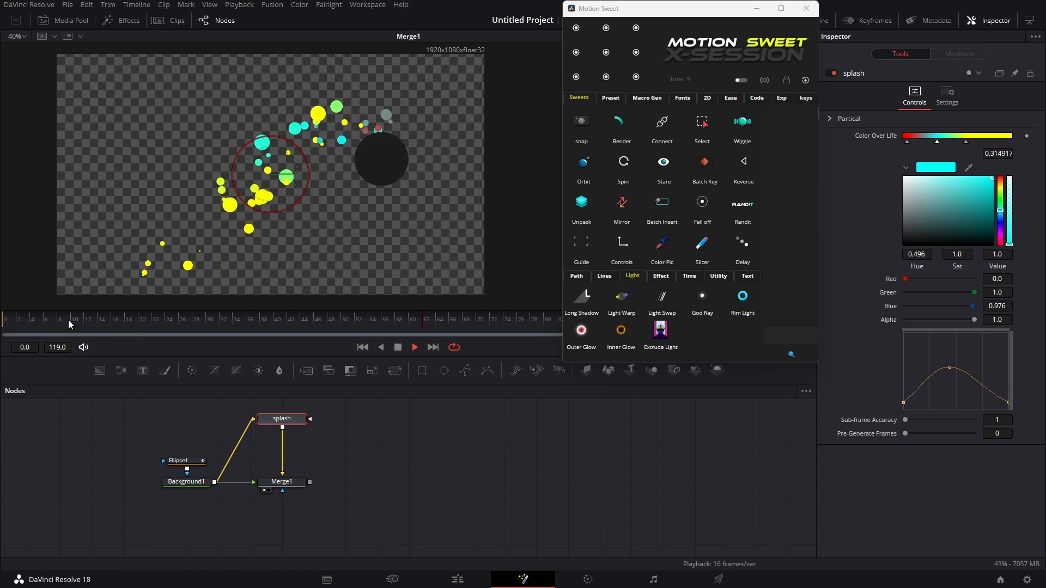
key("space")
Step: Add a black Background2 node behind Merge1 and play back the new merge in the viewer
left_click(841, 118)
left_click_drag(99, 371, 250, 502)
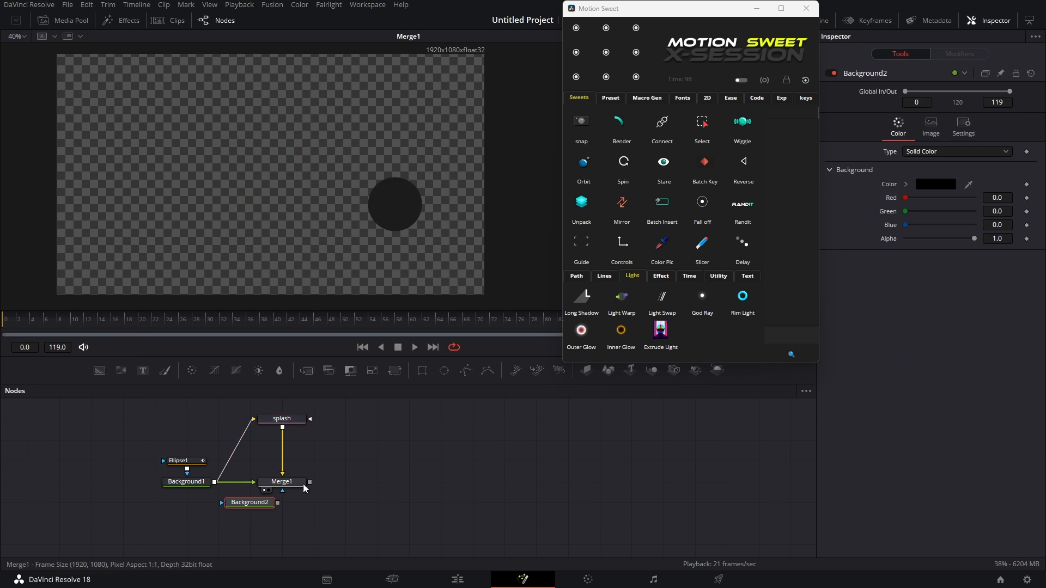
left_click_drag(309, 482, 277, 503)
key("1")
left_click(57, 319)
key("space")
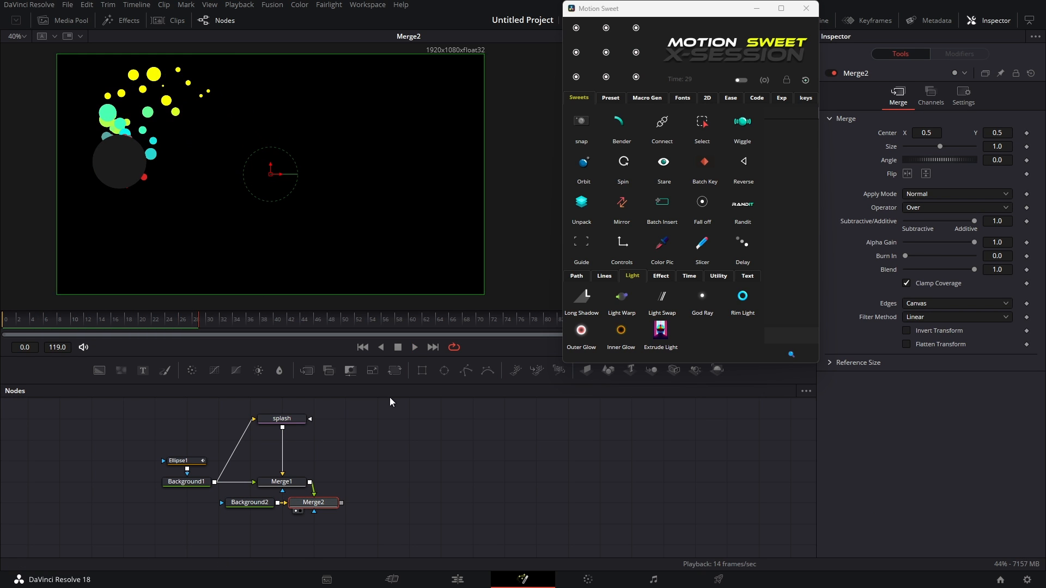
Step: Adjust the first particle setting of the splash node
left_click(289, 419)
left_click_drag(905, 132, 925, 132)
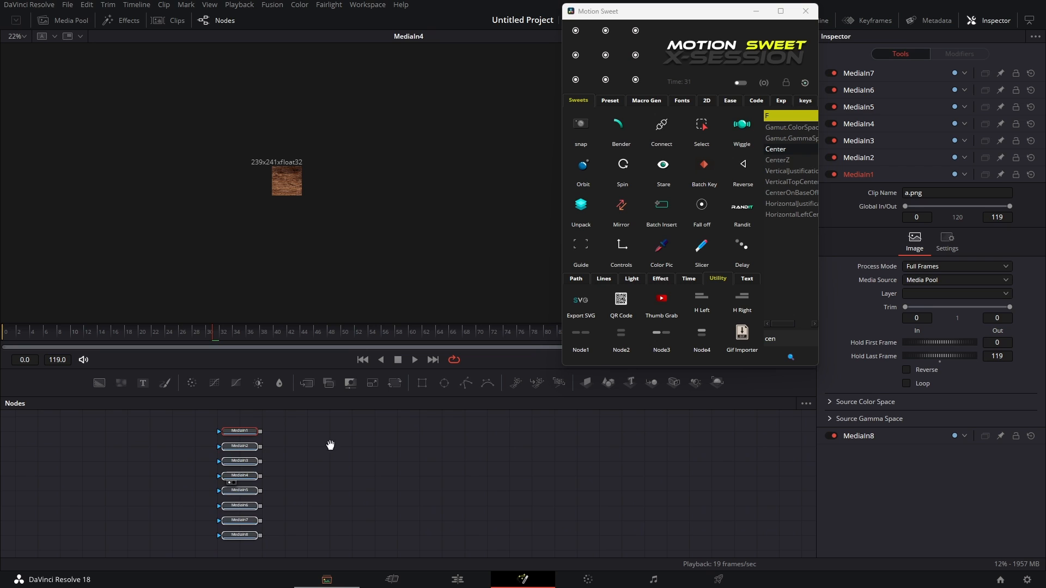
Step: Make the node area taller and add the XTexture effect beside the MediaIn nodes
left_click(330, 445)
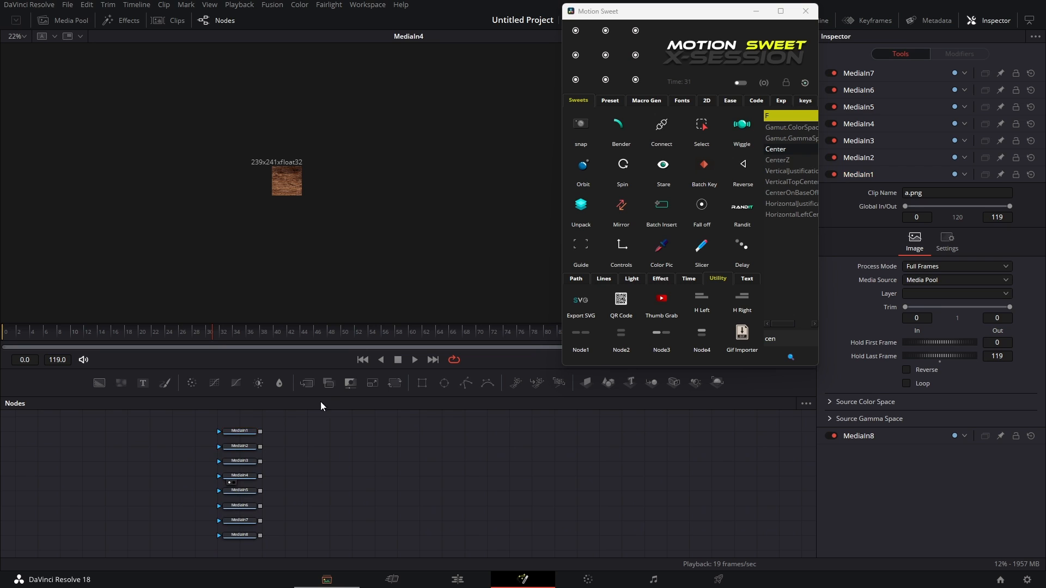
left_click_drag(331, 370, 331, 349)
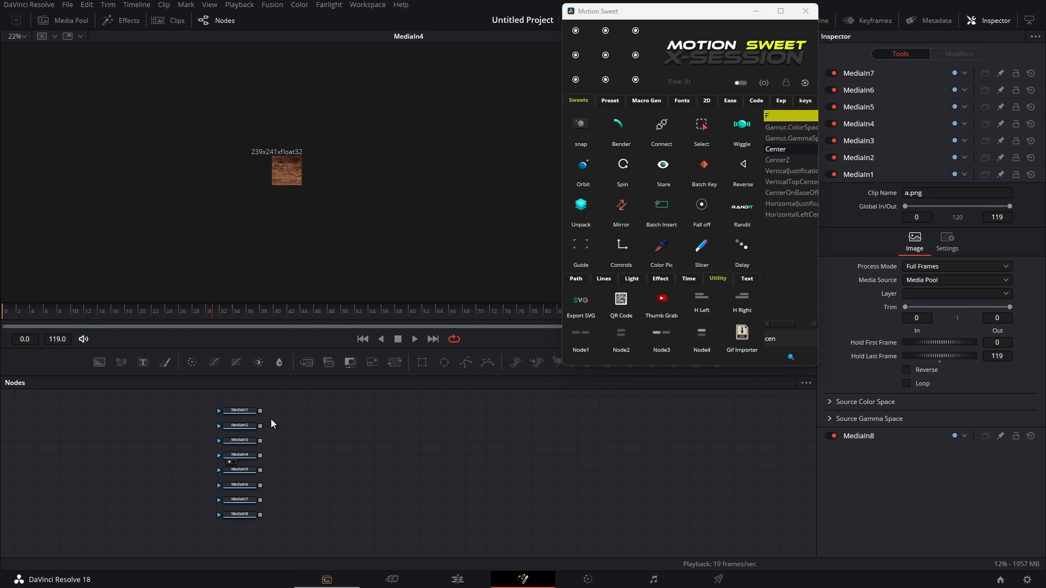
left_click(660, 279)
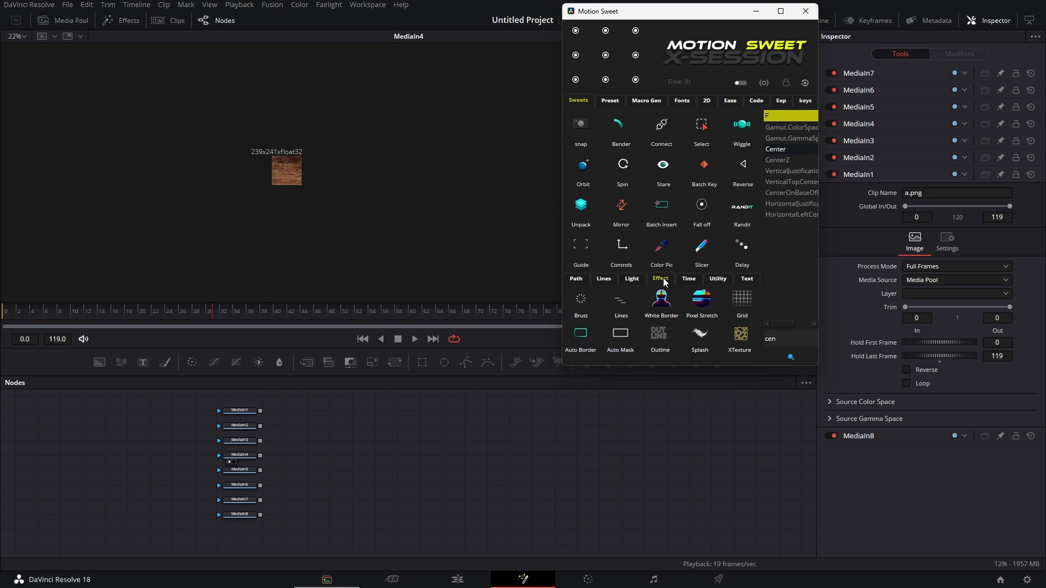
left_click(741, 339)
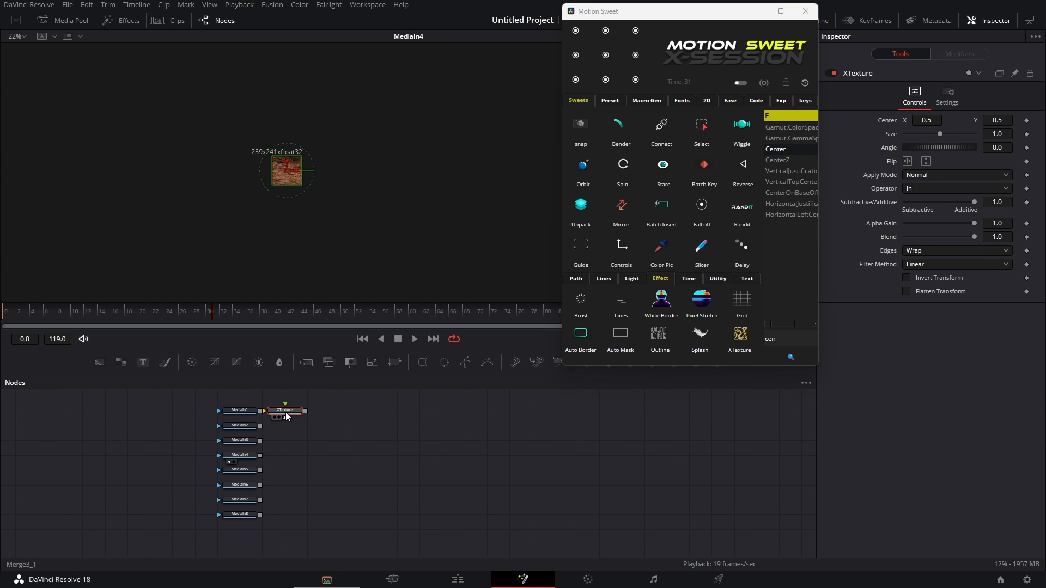
left_click_drag(287, 417, 309, 417)
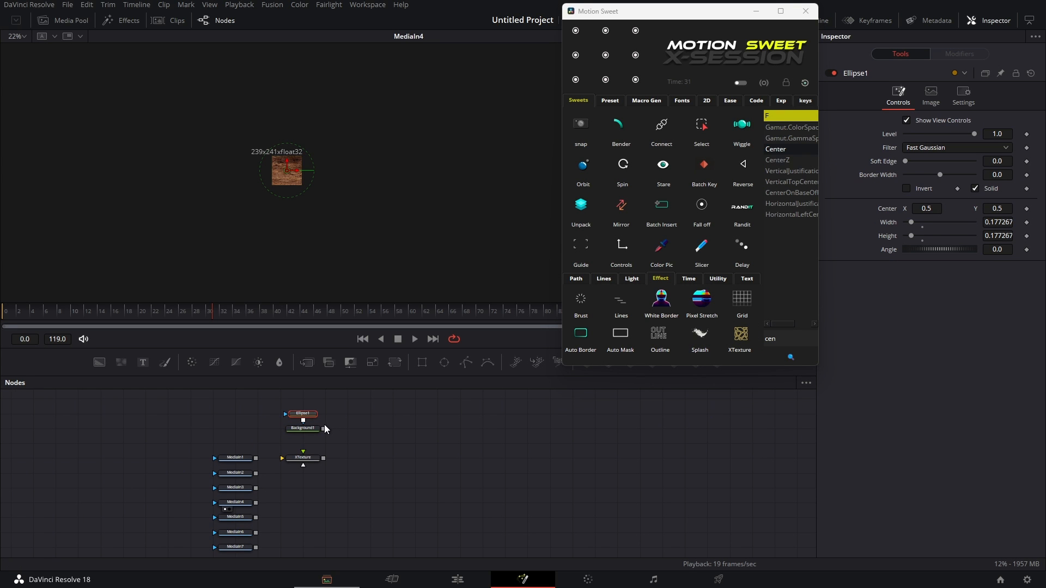
Step: Feed Background1's circle and the MediaIn1 texture into XTexture and show XTexture in the viewer
left_click_drag(324, 424, 282, 461)
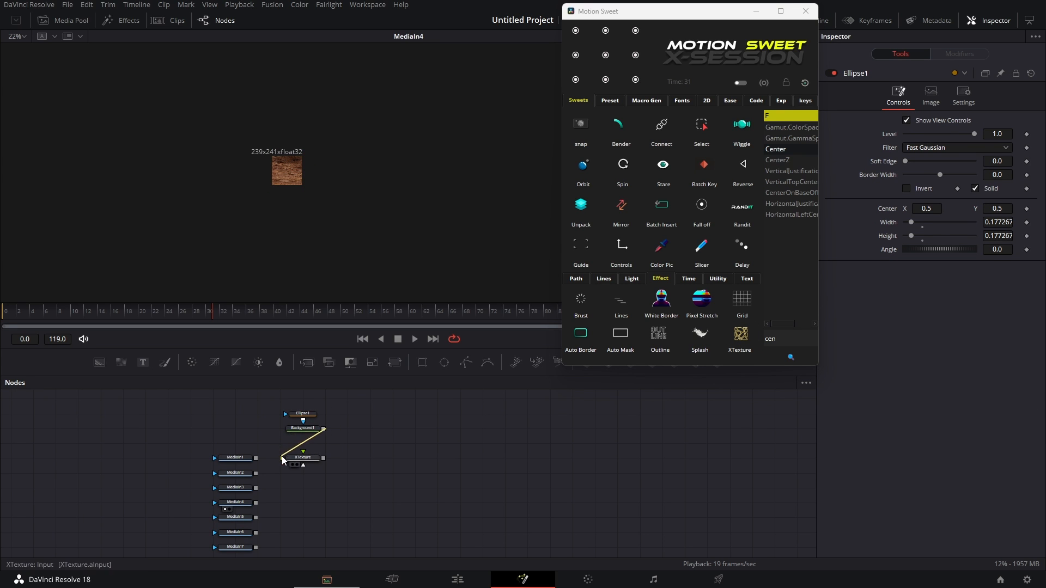
key("1")
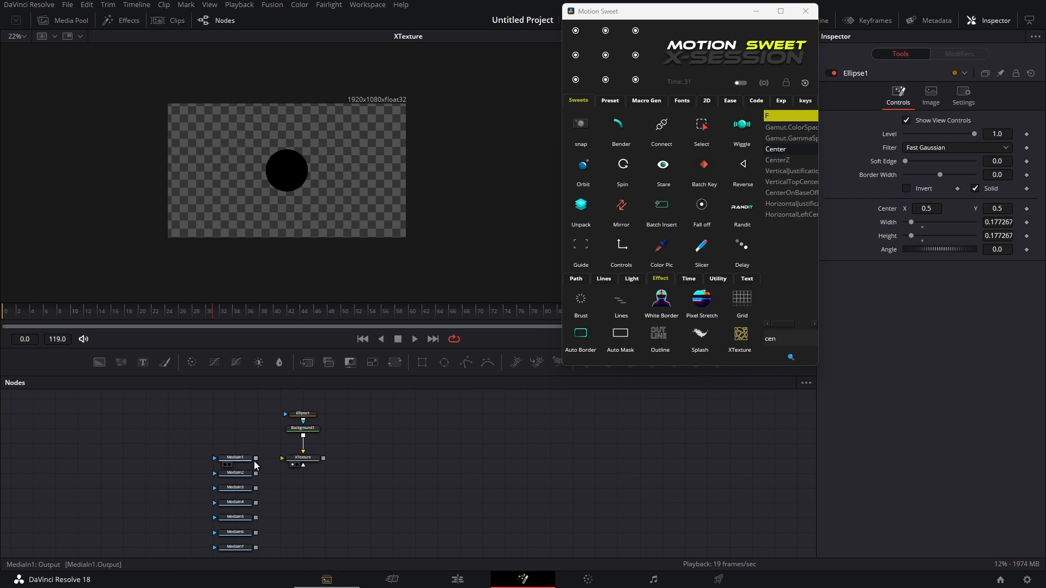
left_click_drag(256, 462, 314, 466)
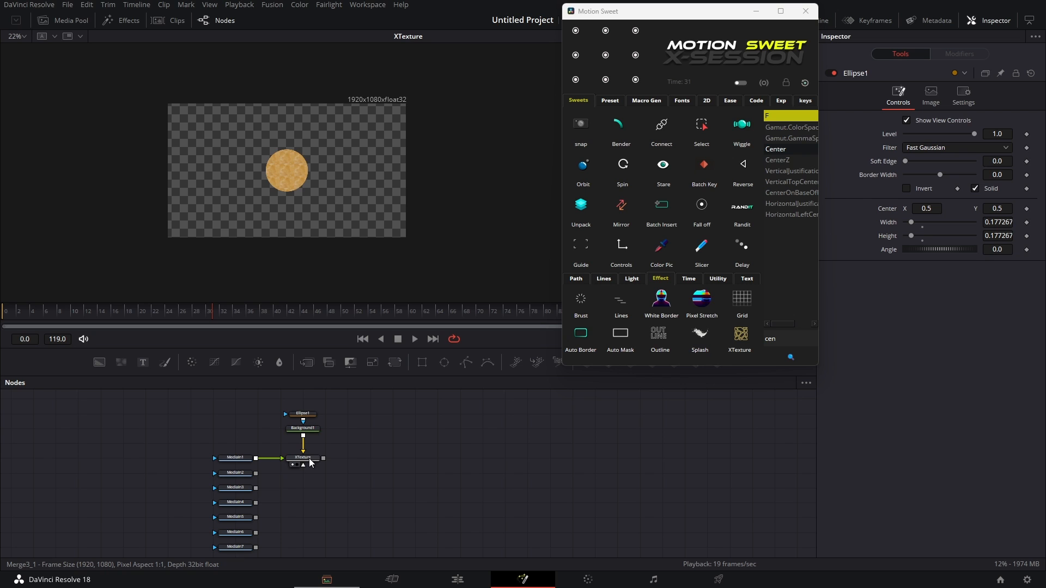
Step: Set the Edges mode of XTexture to Mirror
left_click(309, 463)
left_click(930, 250)
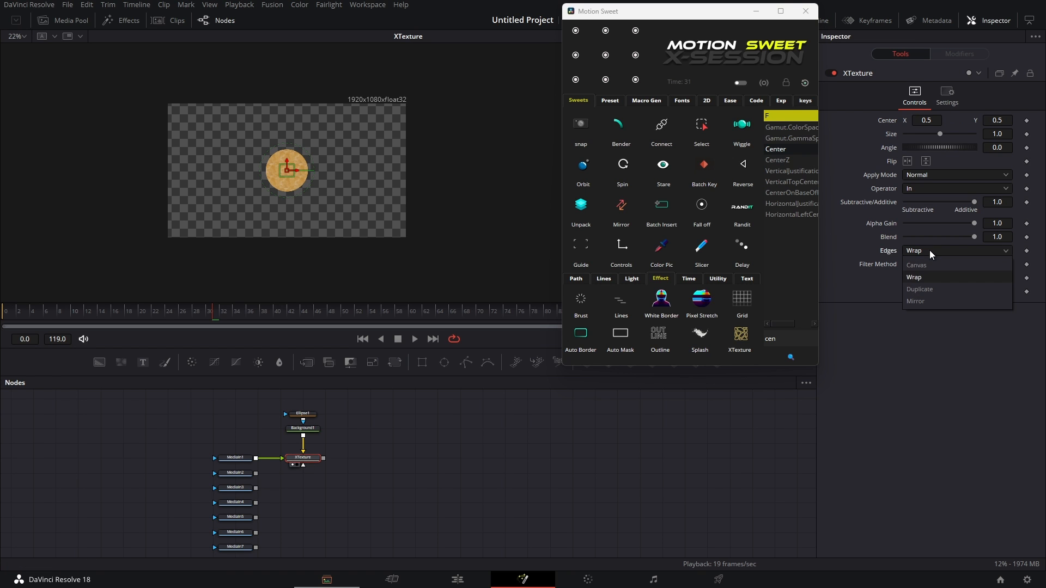
left_click(919, 301)
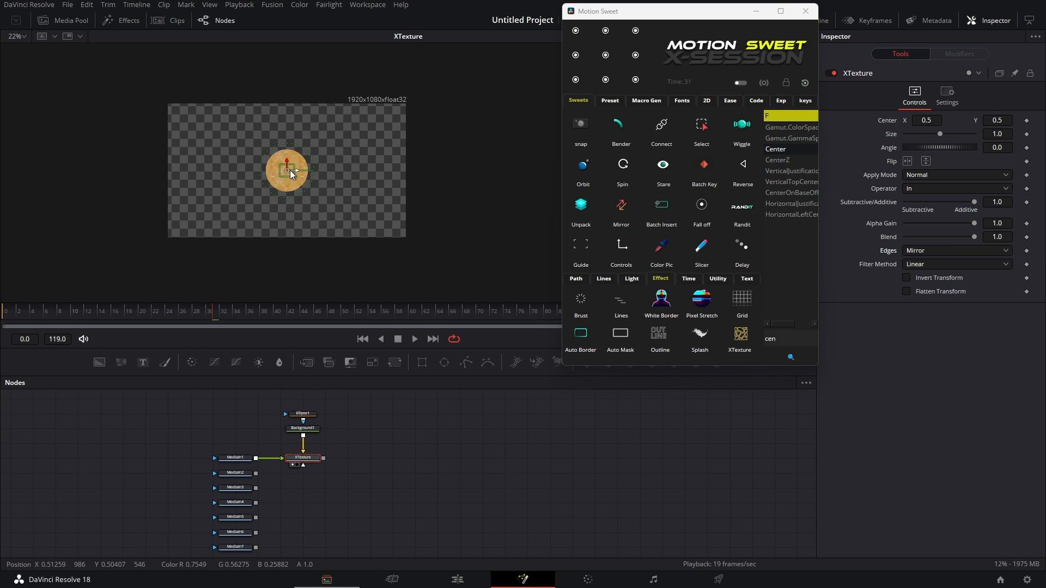
Step: Move the XTexture center to about X 0.377, Y 0.432 and set its size to about 2.97
scroll(290, 172, "up", 8)
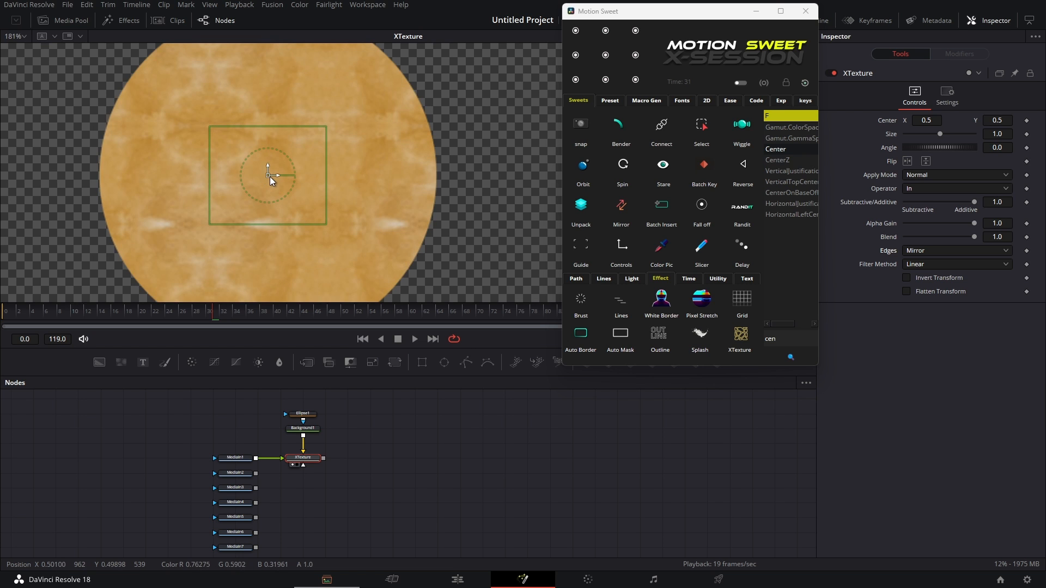
left_click_drag(270, 176, 190, 220)
scroll(344, 189, "down", 3)
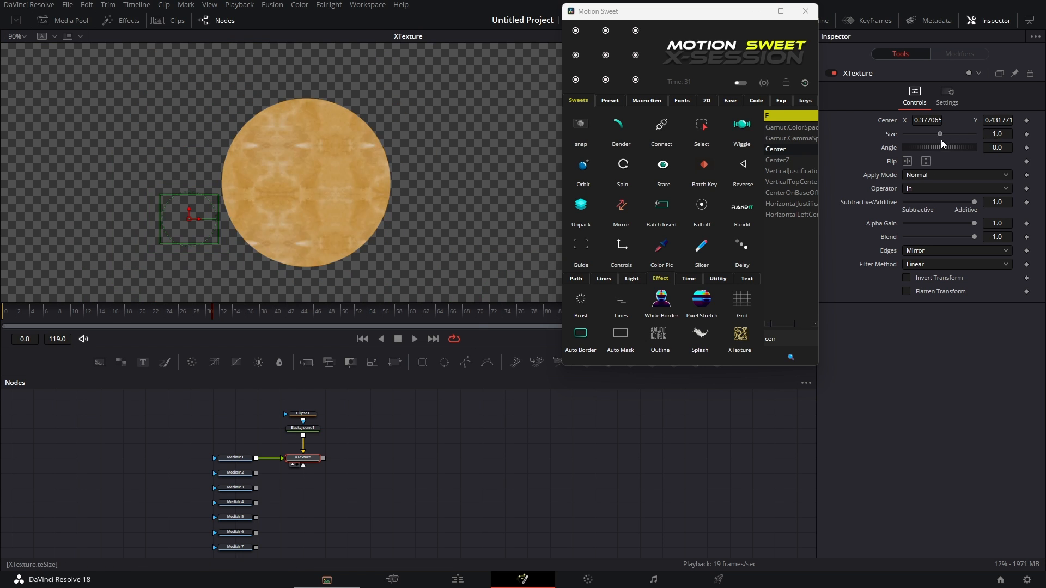
left_click_drag(941, 140, 950, 148)
scroll(285, 218, "down", 3)
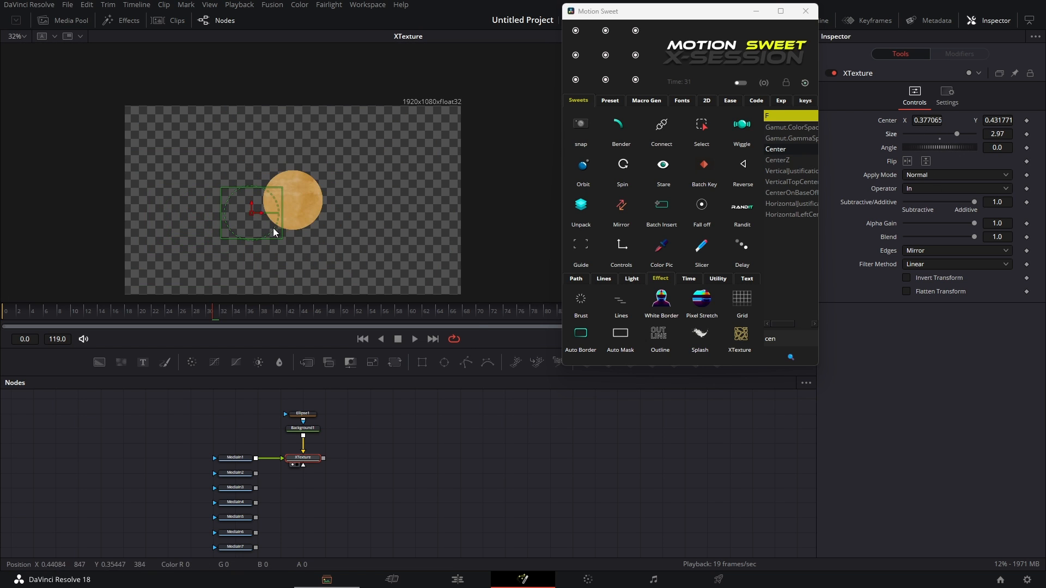
Step: Feed MediaIn2 into XTexture and place the texture at about X 0.158, Y 0.481 with an angle of about 0.26
left_click_drag(273, 233, 295, 121)
left_click_drag(332, 251, 332, 234)
left_click_drag(255, 474, 284, 459)
left_click_drag(296, 103, 180, 186)
left_click_drag(242, 474, 339, 260)
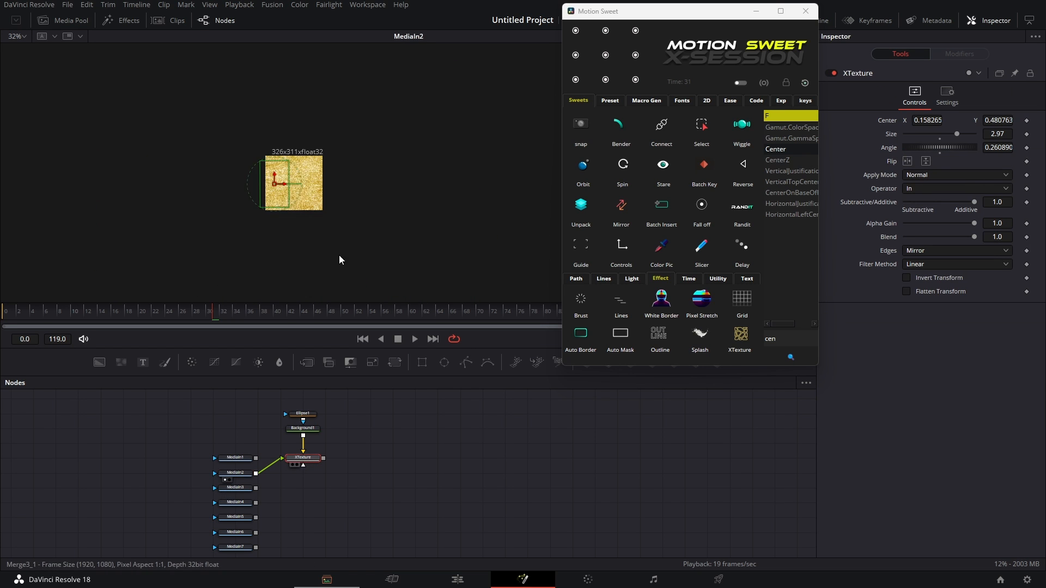
key("1")
Step: Replace the texture input of XTexture with MediaIn3 and show XTexture in the viewer
left_click(226, 495)
left_click_drag(256, 488, 283, 459)
left_click(292, 465)
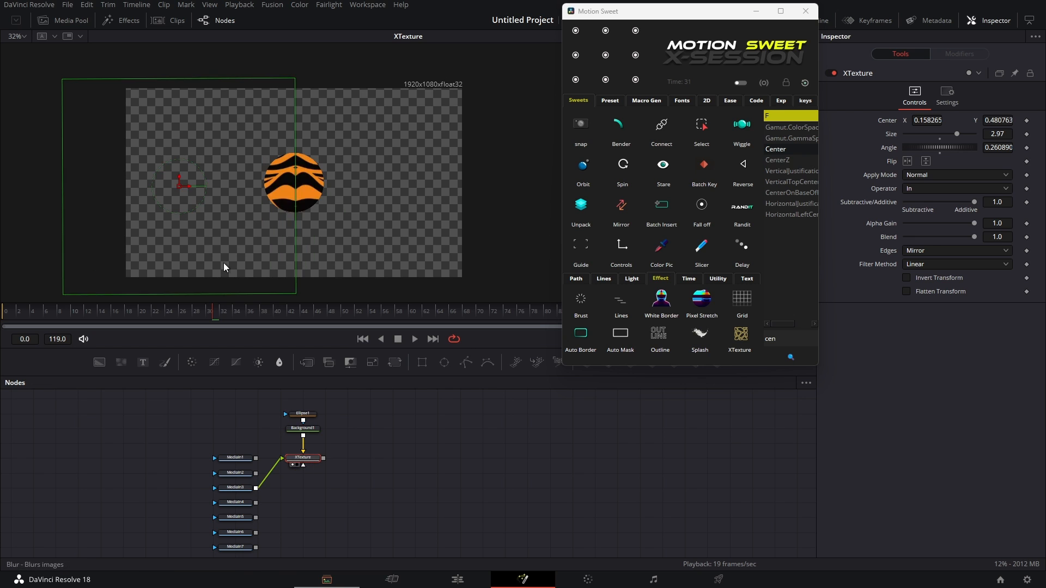
Step: Swap the XTexture texture input through MediaIn4 to MediaIn7, repositioning the texture to about X 0.612, Y -0.009 with a size of about 1.10
left_click_drag(224, 267, 329, 240)
mouse_move(255, 488)
left_mouse_down()
mouse_move(270, 493)
mouse_move(261, 494)
left_mouse_up()
left_click_drag(255, 503, 294, 459)
left_click_drag(285, 159, 303, 178)
left_click_drag(351, 285, 215, 211)
left_click_drag(263, 491, 285, 461)
left_click_drag(256, 547, 286, 461)
left_click_drag(215, 210, 292, 176)
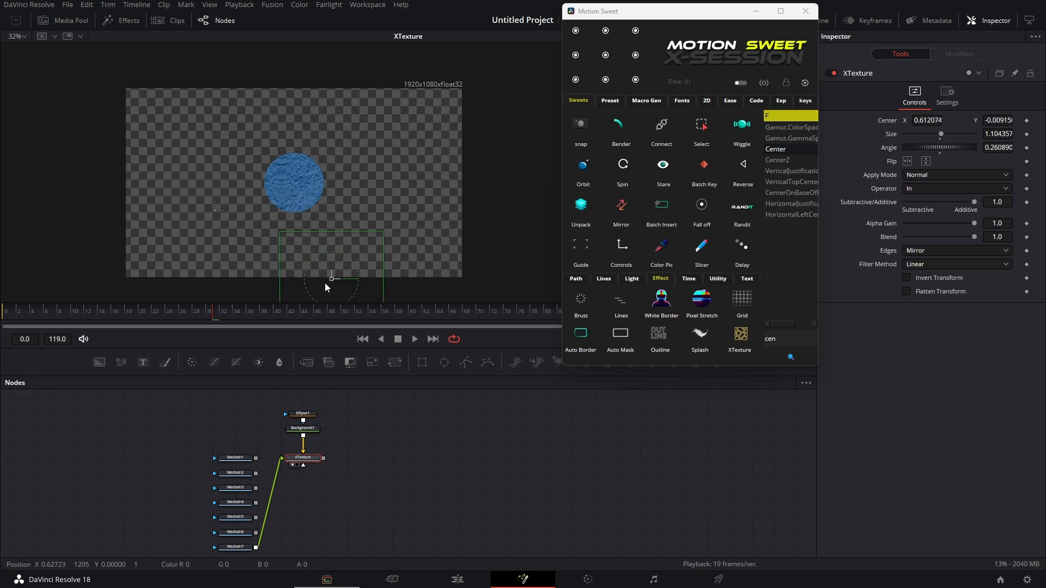
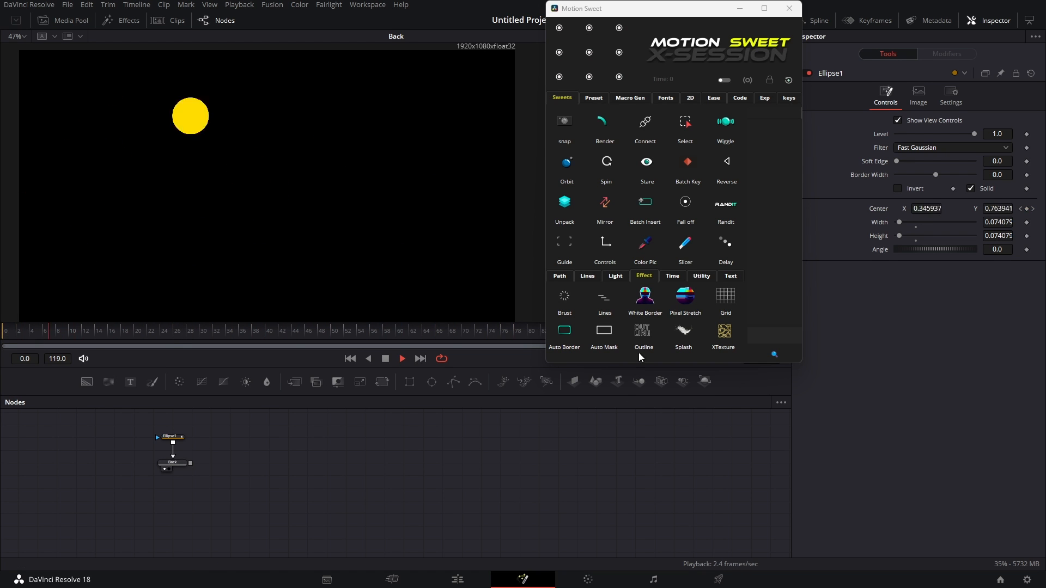
Step: Apply the Stop Motion time tool to the Back node and play the circle animation through it
key("space")
left_click(672, 279)
left_click(169, 463)
left_click(564, 296)
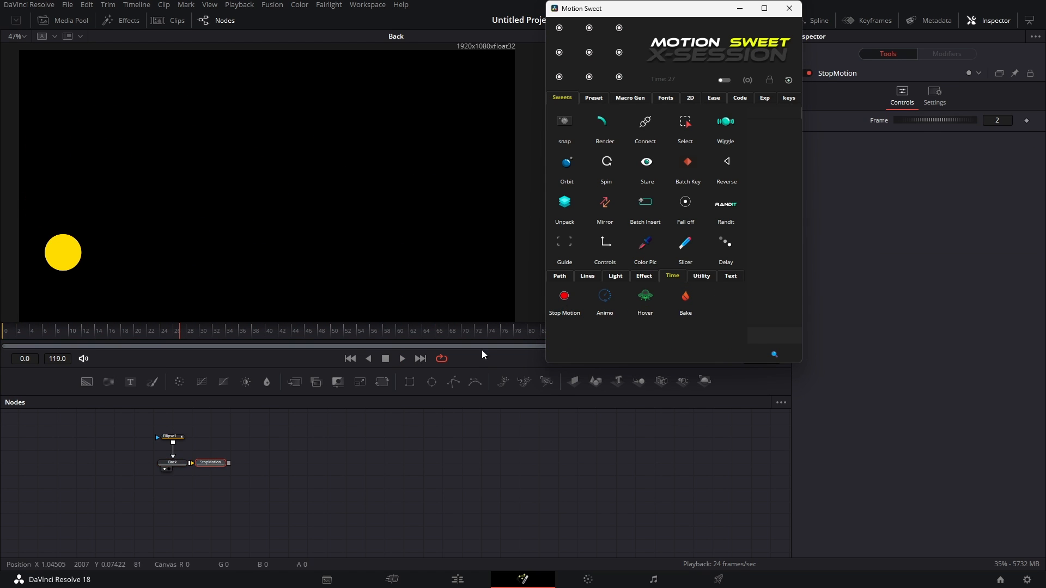
key("space")
key("space")
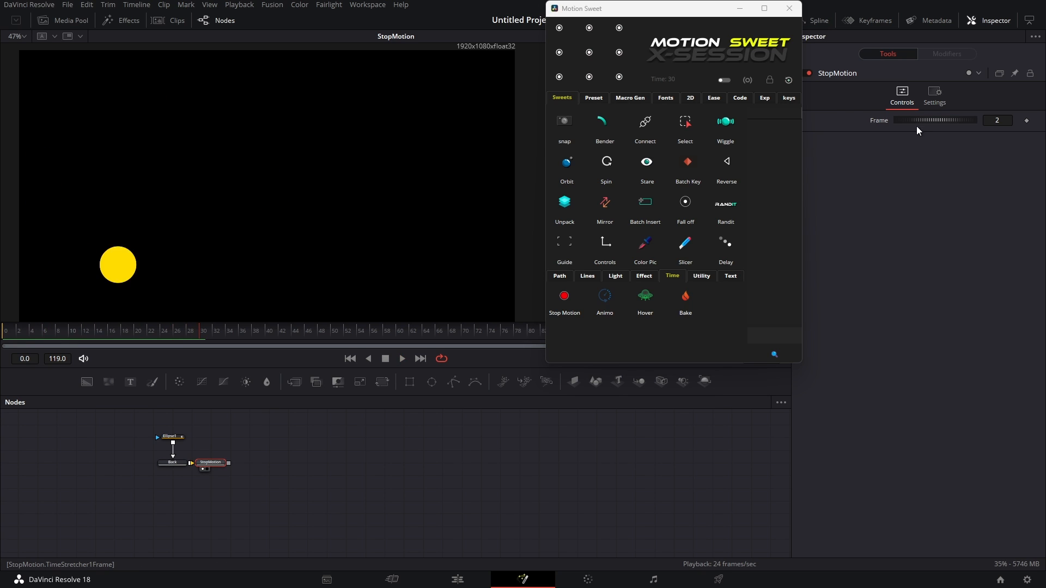
Step: Try a StopMotion Frame value of 8 and finish with a value of 4
left_click(996, 120)
type("8")
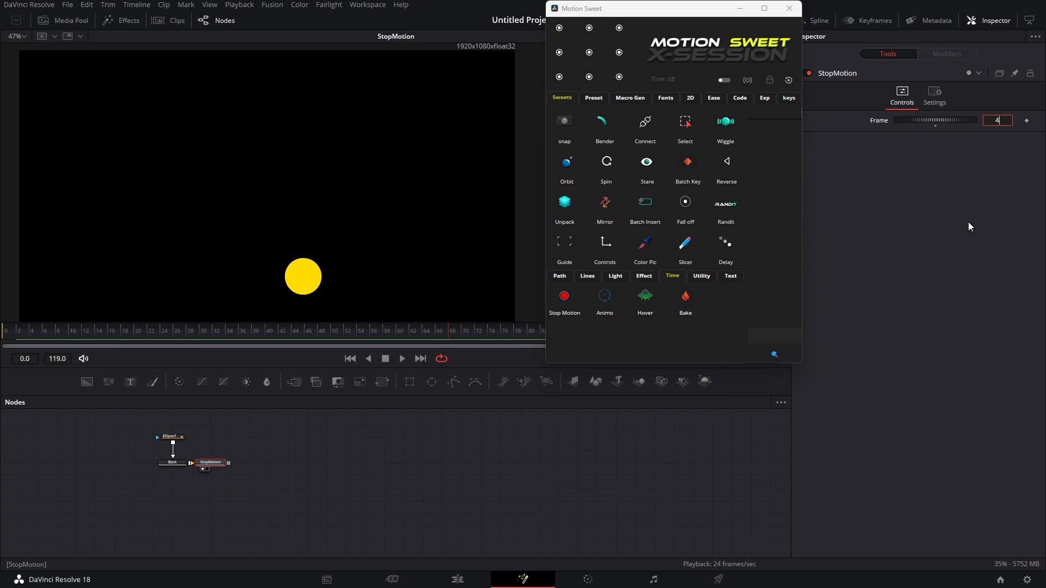
type("4")
key("Return")
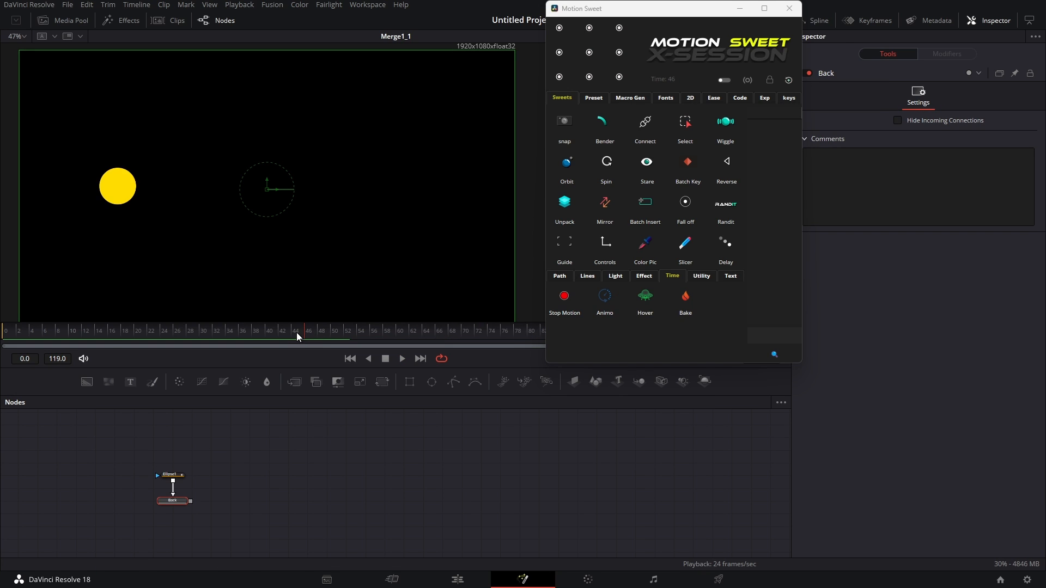
Step: Apply Animo to the Back node at frame 61, show it in the viewer and test its Progress control
left_click_drag(297, 333, 390, 335)
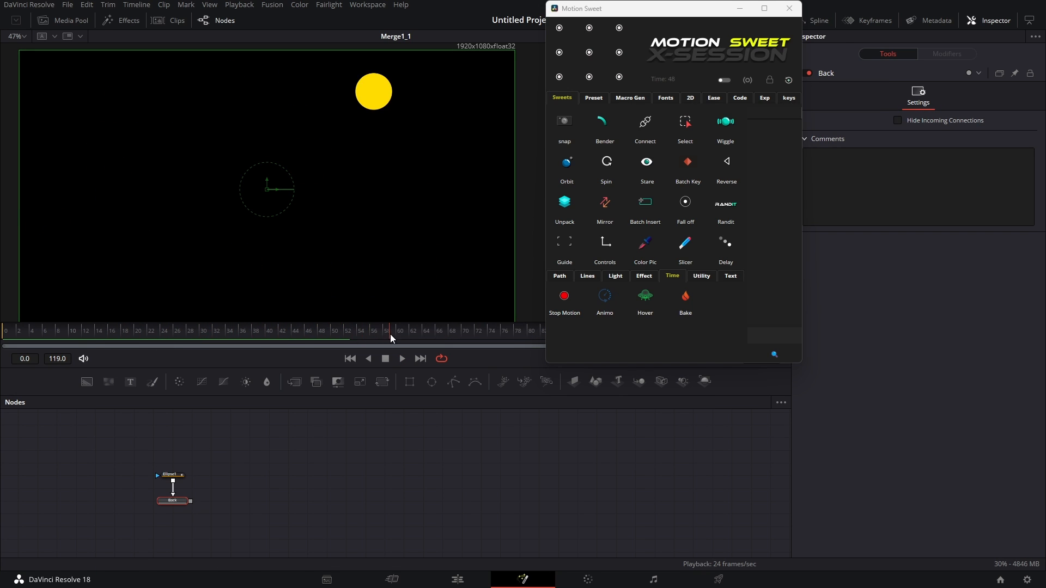
left_click(606, 295)
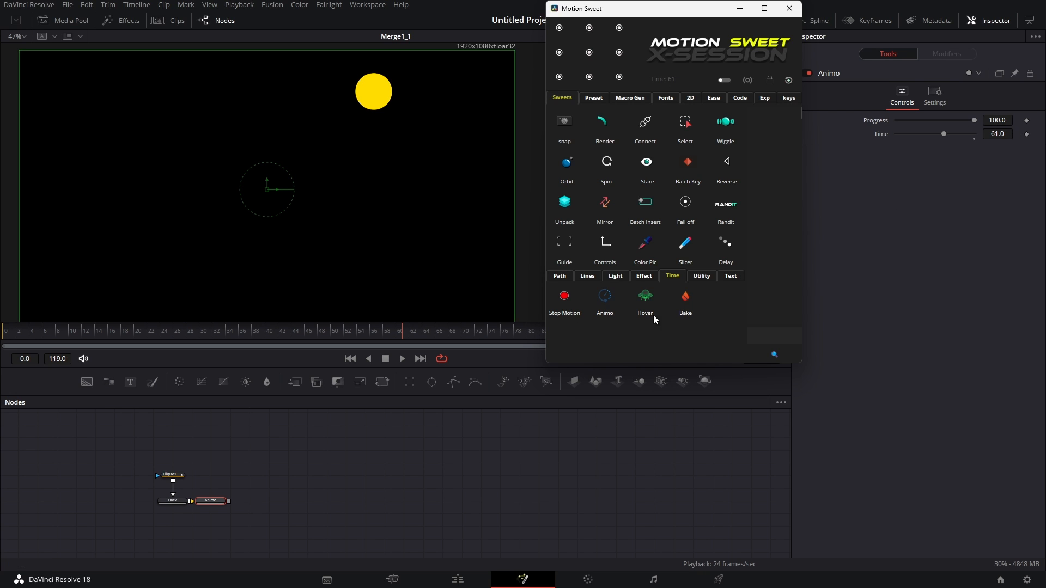
left_click_drag(217, 503, 247, 270)
mouse_move(973, 120)
left_mouse_down()
mouse_move(889, 136)
mouse_move(975, 132)
left_mouse_up()
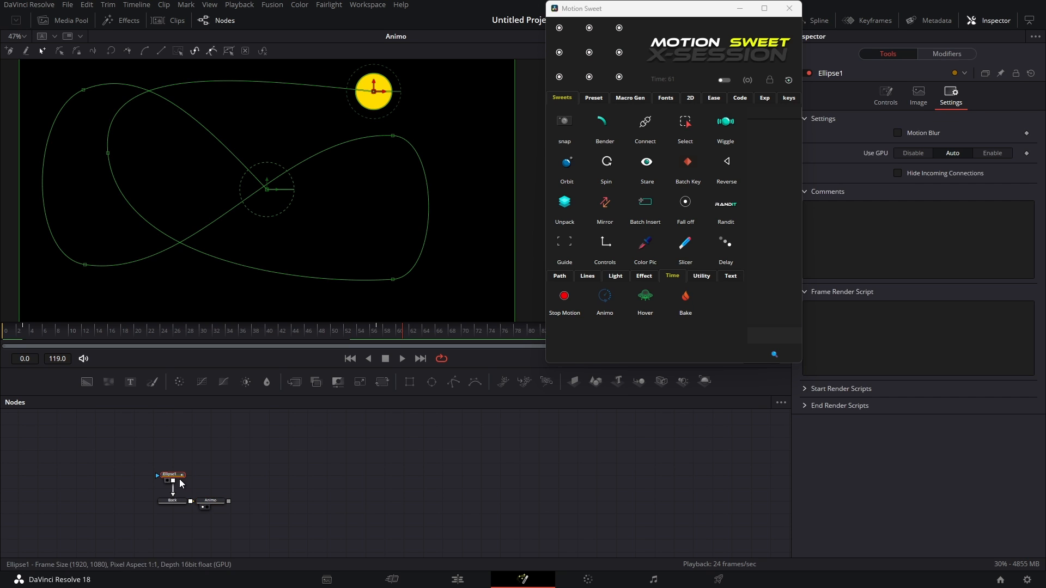
Step: Chain three copies of Ellipse1 into the Back node and test the Animo Progress control on all the circles
left_click_drag(206, 488, 207, 487)
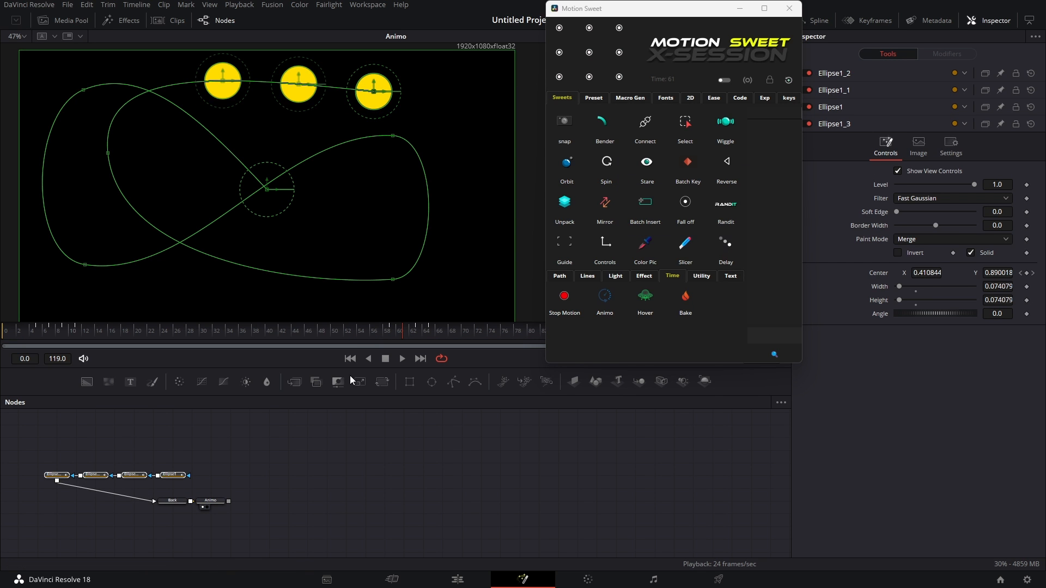
left_click(306, 469)
left_click(219, 502)
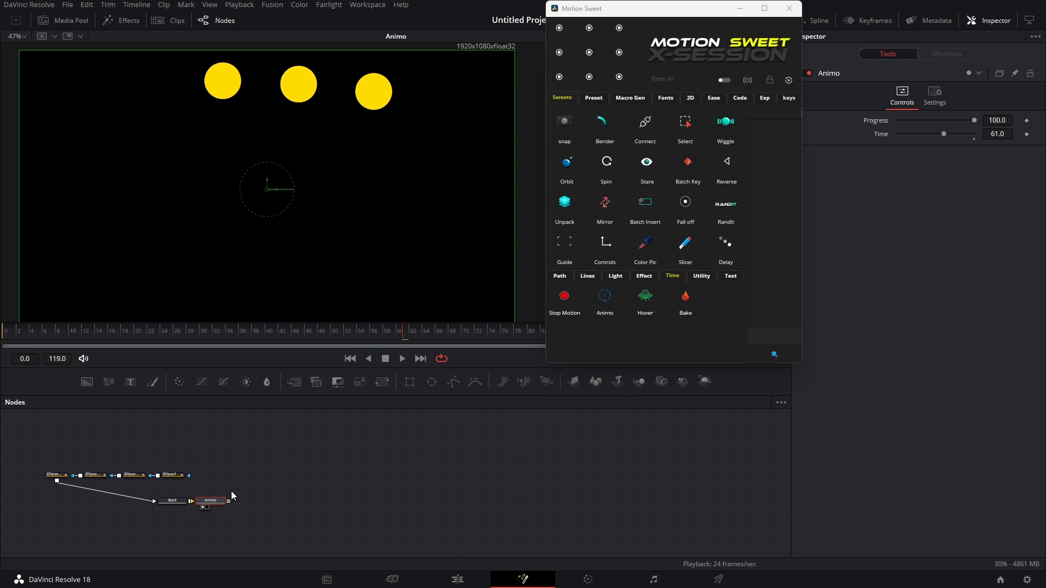
mouse_move(973, 121)
left_mouse_down()
mouse_move(897, 136)
mouse_move(981, 126)
left_mouse_up()
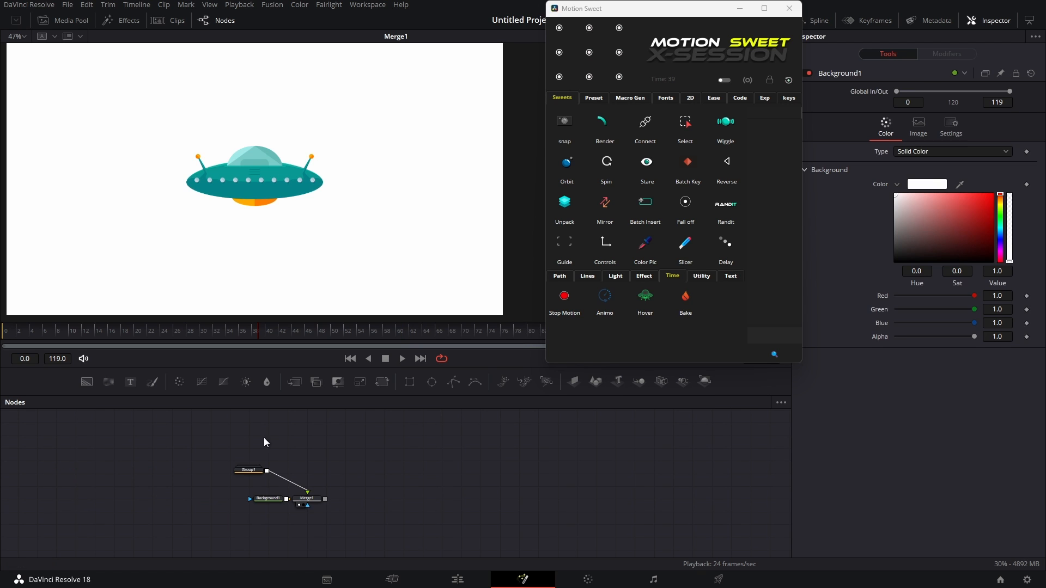
Step: Apply Hover to the UFO group and set its speed to about 0.357 during playback
left_click(249, 470)
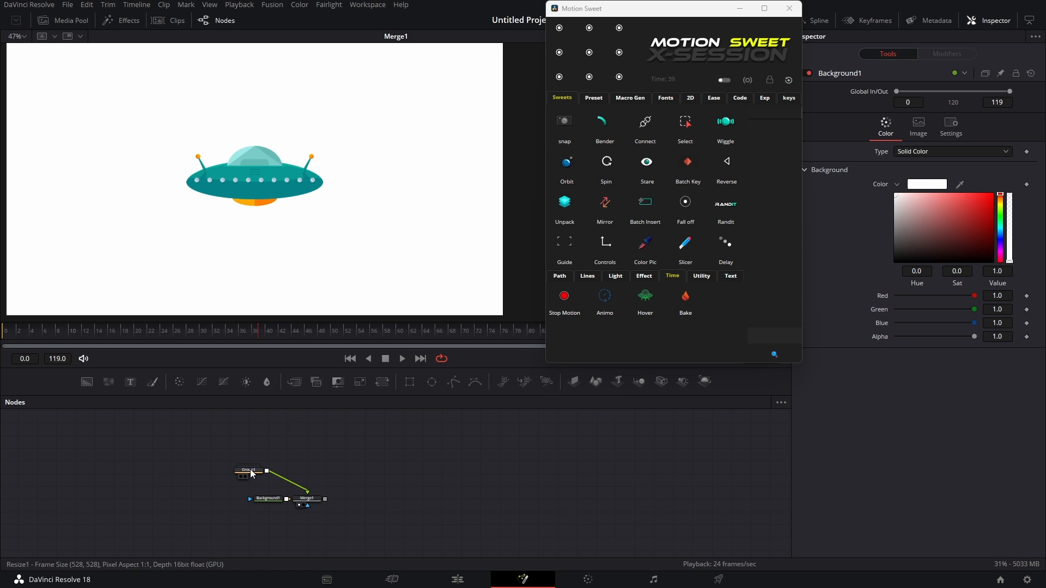
left_click(647, 301)
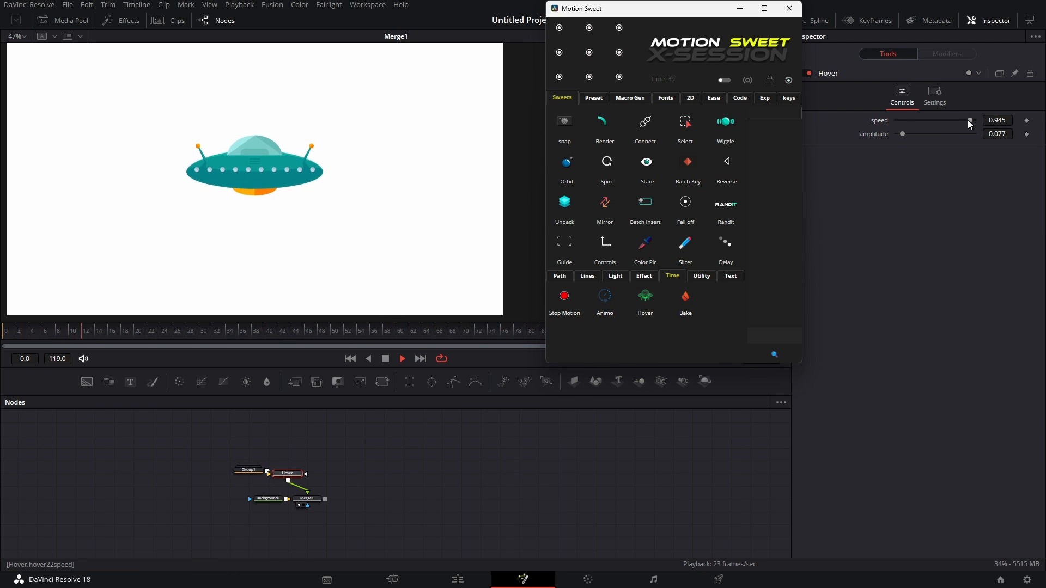
left_click_drag(968, 119, 924, 125)
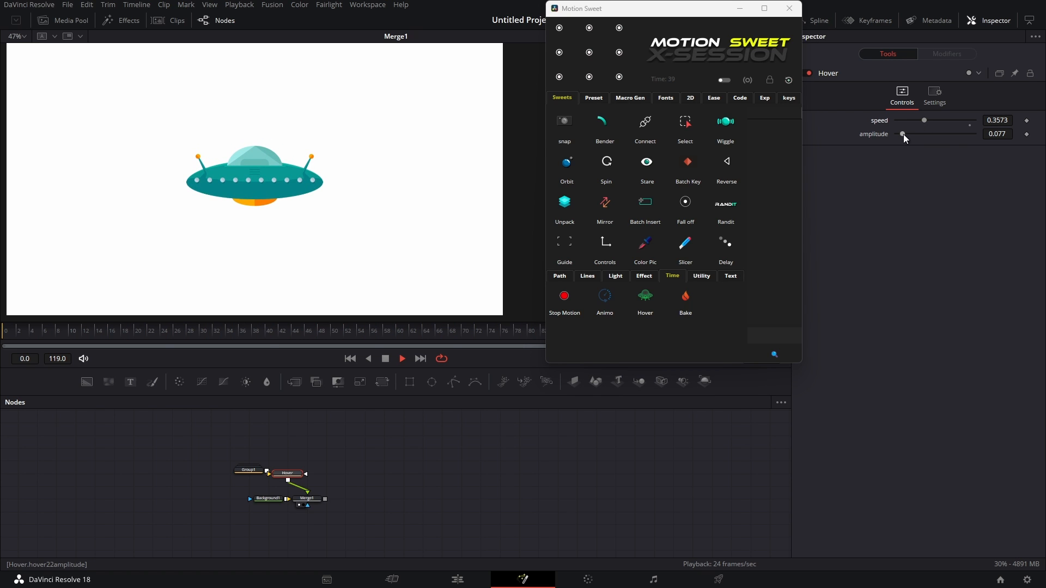
Step: Test Hover with an amplitude of about 0.762 and a speed of about 0.804, finishing with a much lower amplitude
left_click_drag(904, 134, 956, 134)
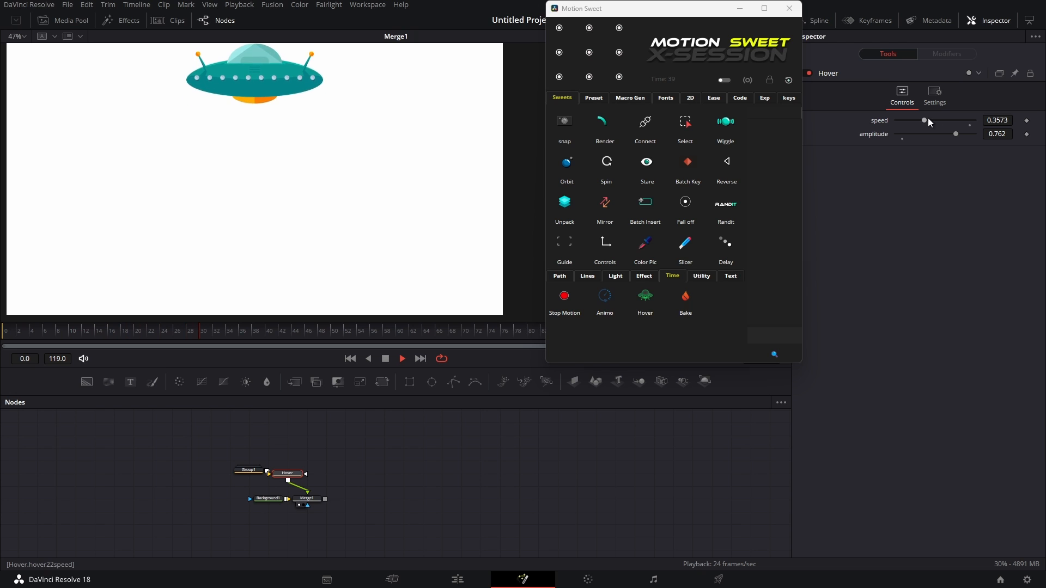
scroll(361, 213, "down", 3)
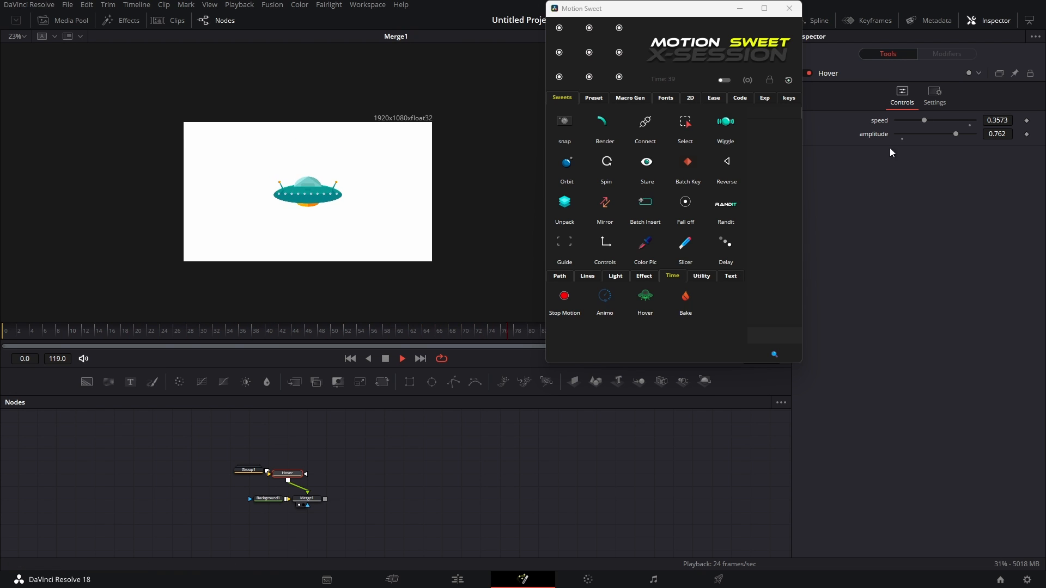
left_click_drag(924, 119, 959, 121)
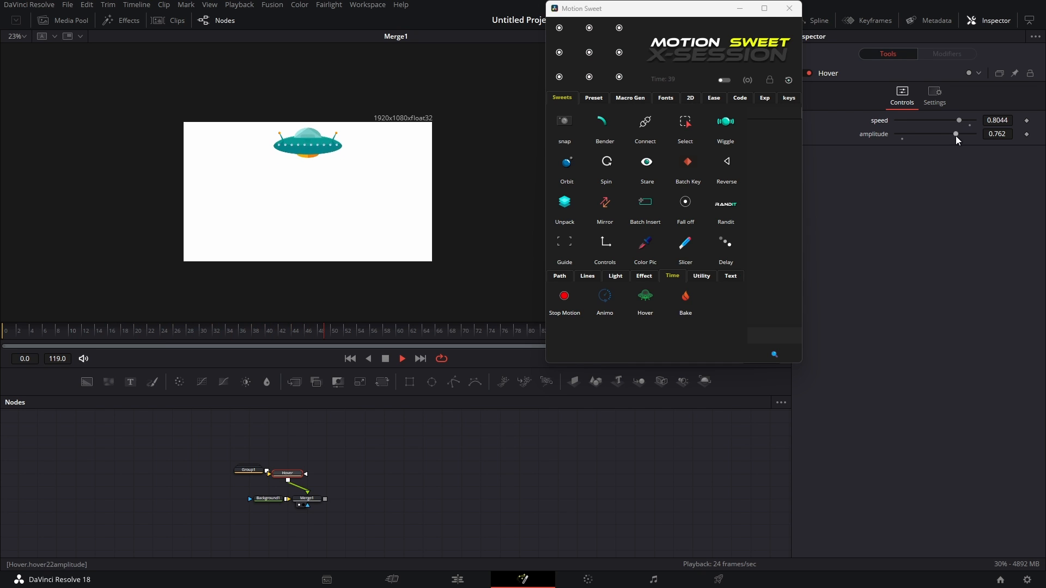
left_click_drag(953, 134, 904, 134)
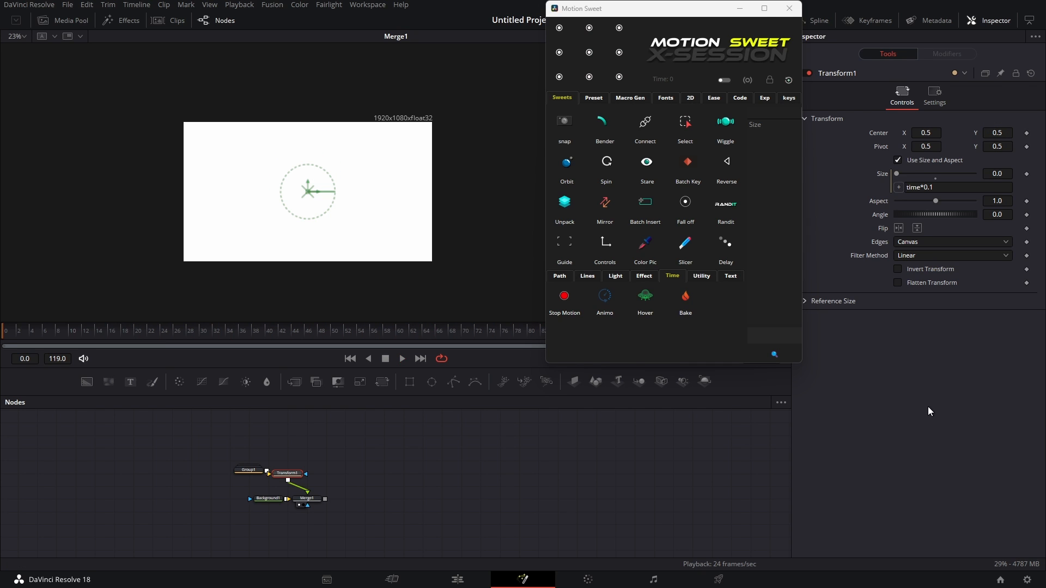
Step: Play and scrub the UFO's Size animation driven by the time*0.1 expression, stopping at frame 20
key("space")
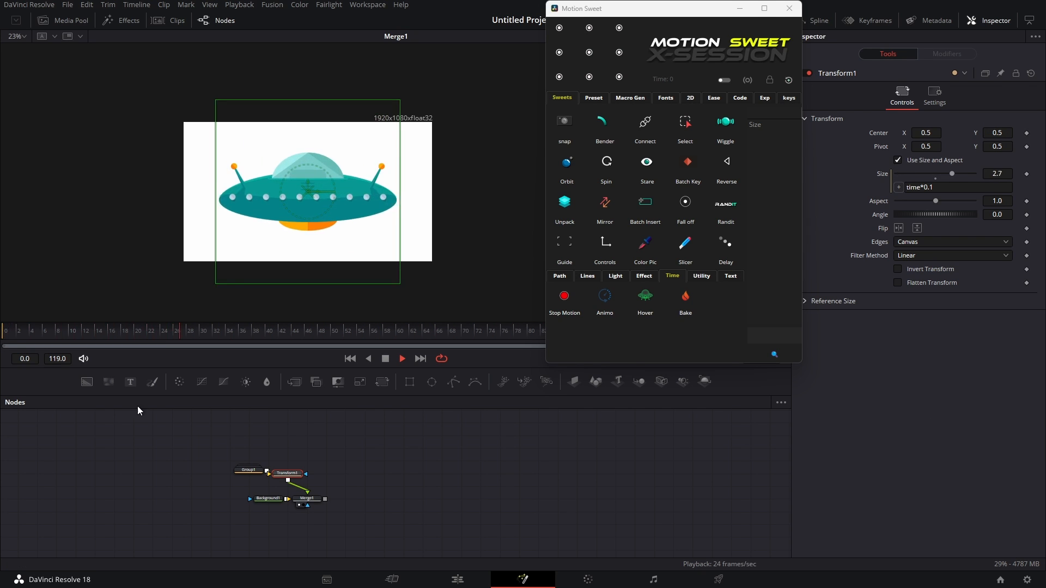
key("space")
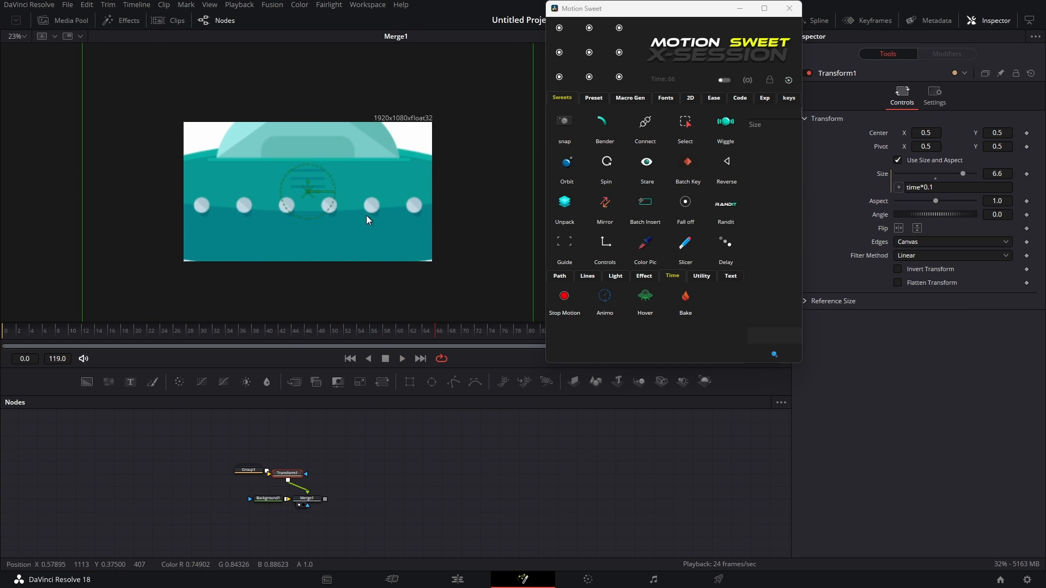
left_click_drag(295, 333, 136, 346)
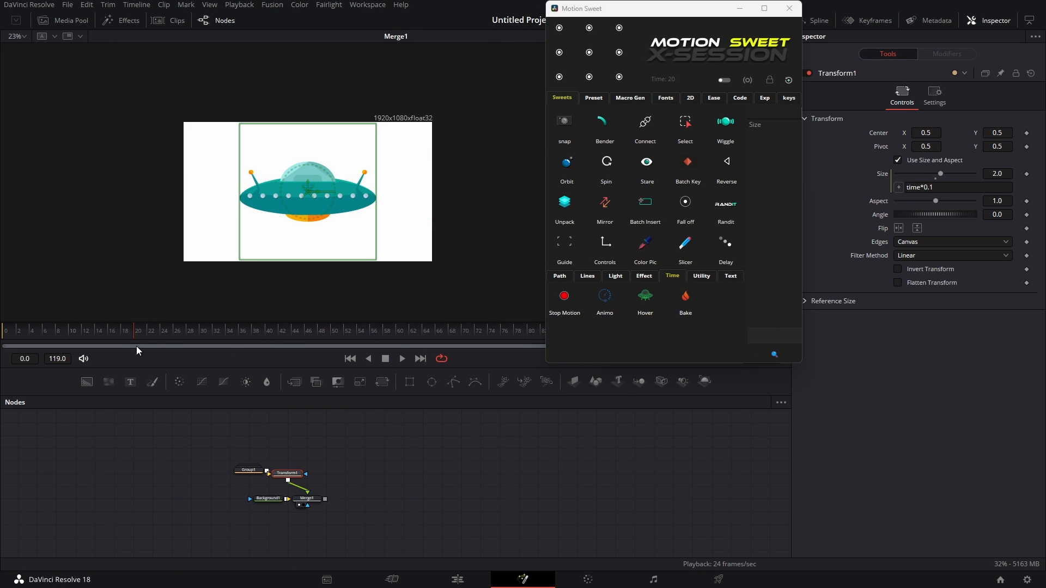
Step: Bake the Size expression of Transform1 into keyframes from frame 0 to 25 with a step of 1
left_click(686, 296)
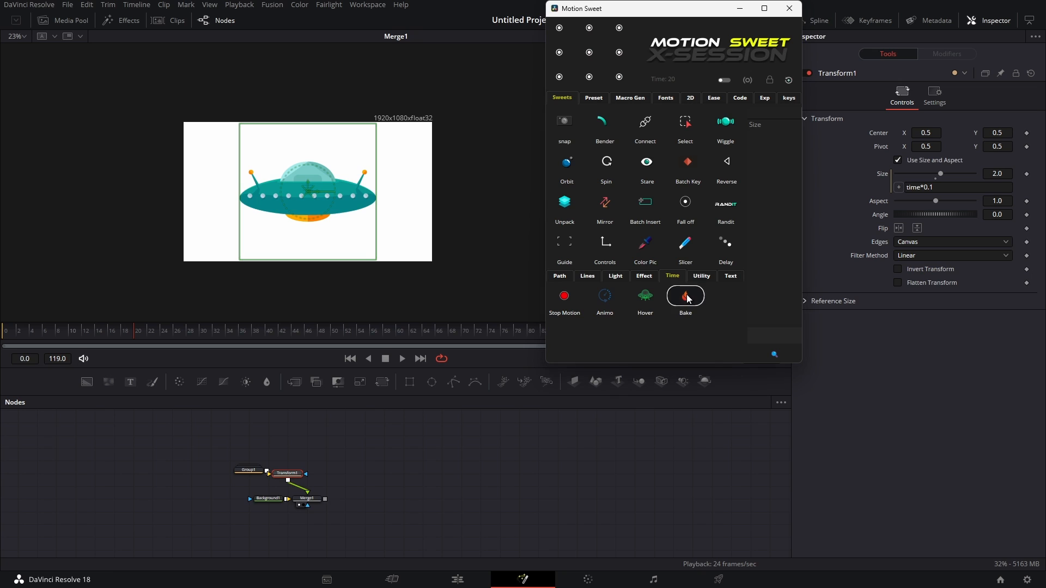
left_click(777, 126)
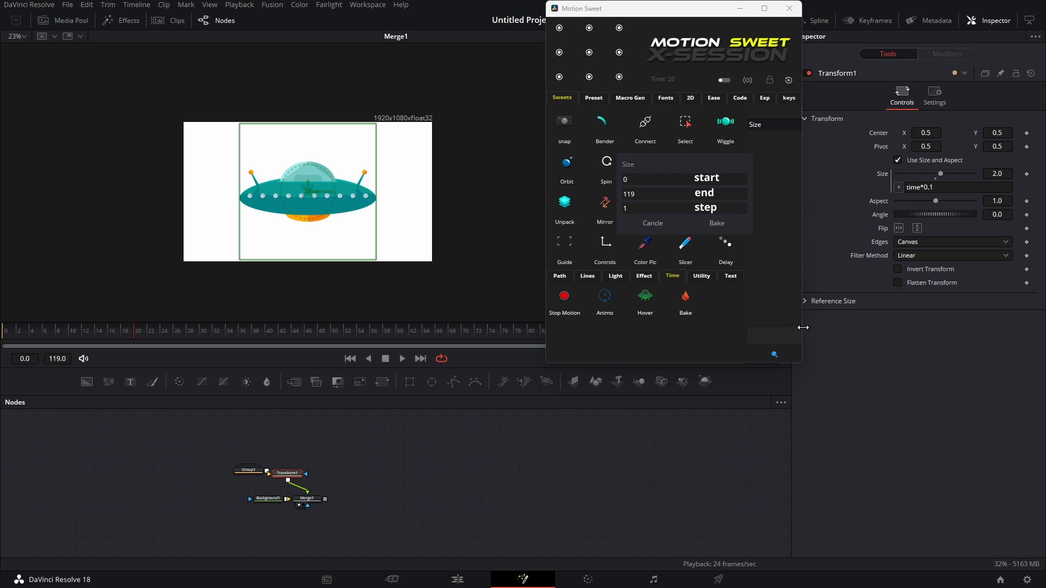
left_click_drag(692, 12, 635, 15)
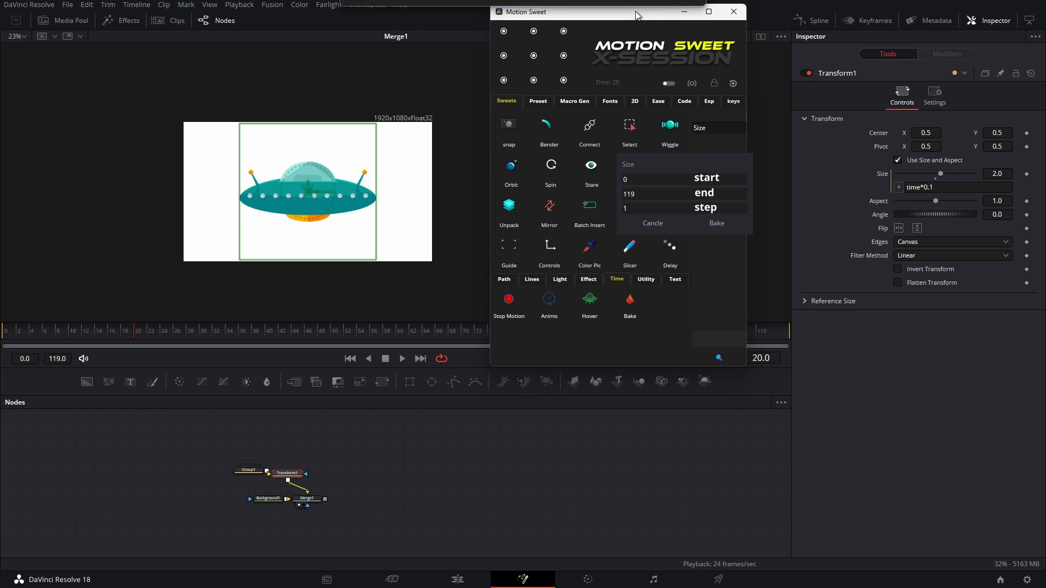
left_click(789, 334)
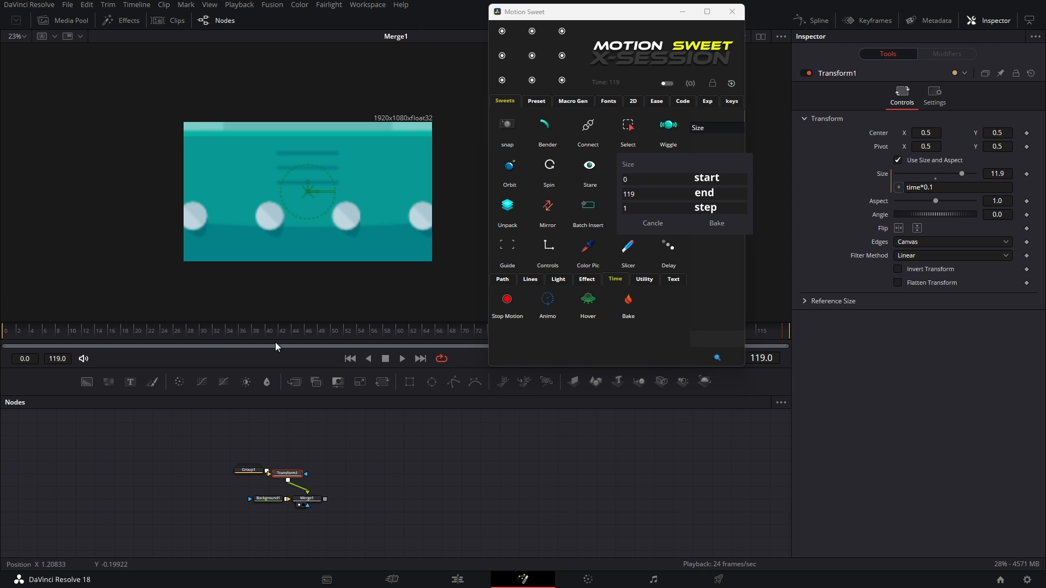
left_click_drag(185, 331, 171, 333)
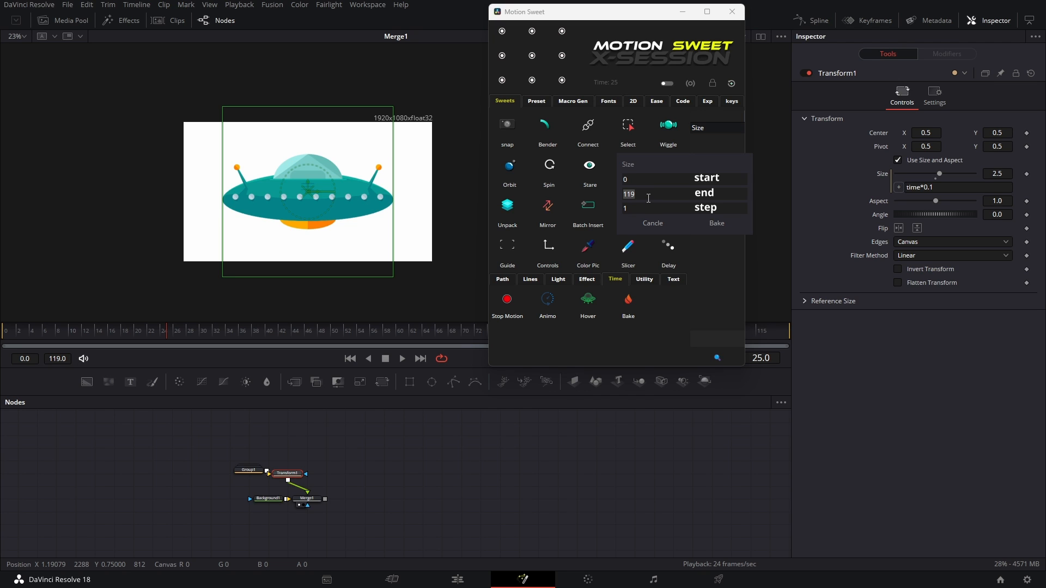
left_click(716, 224)
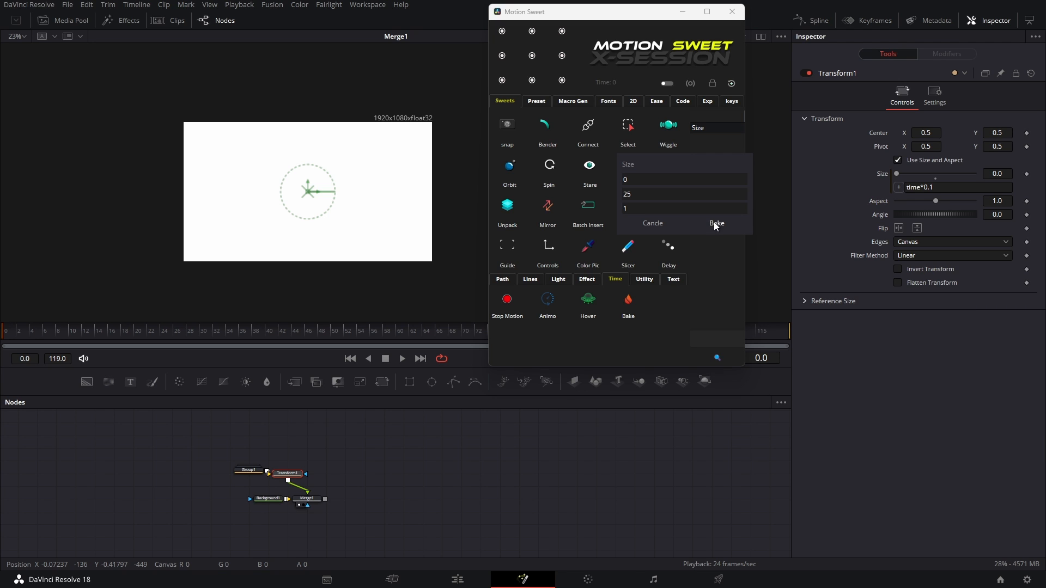
left_click(716, 225)
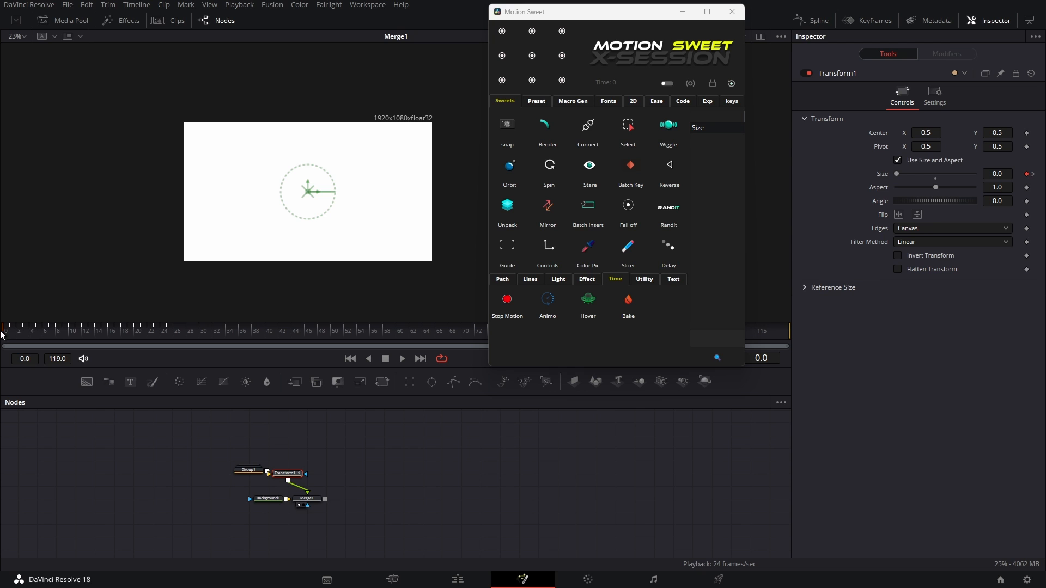
Step: Play and scrub the UFO to review the baked Size keyframes of Transform1
key("space")
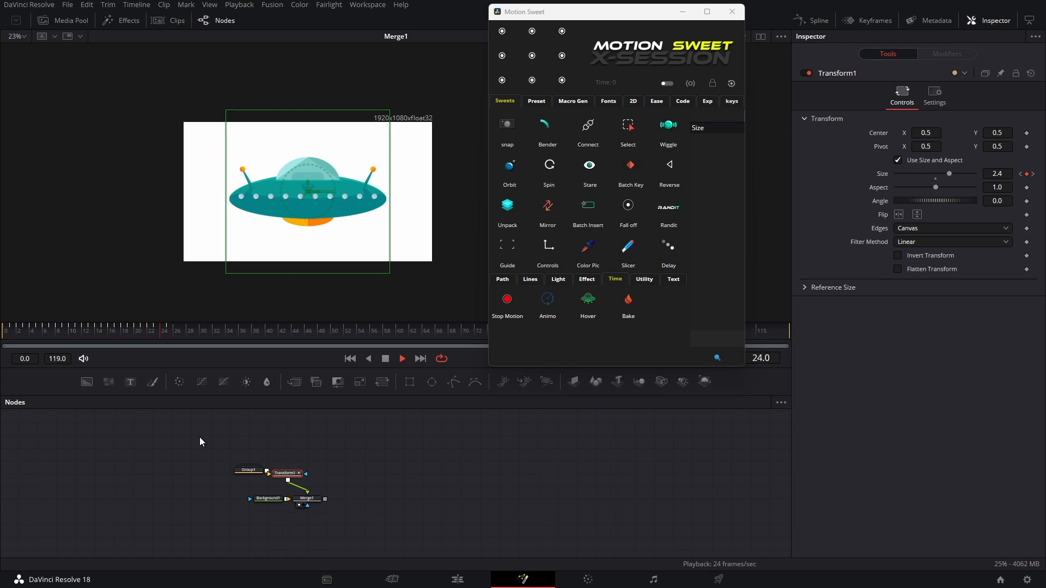
left_click(86, 332)
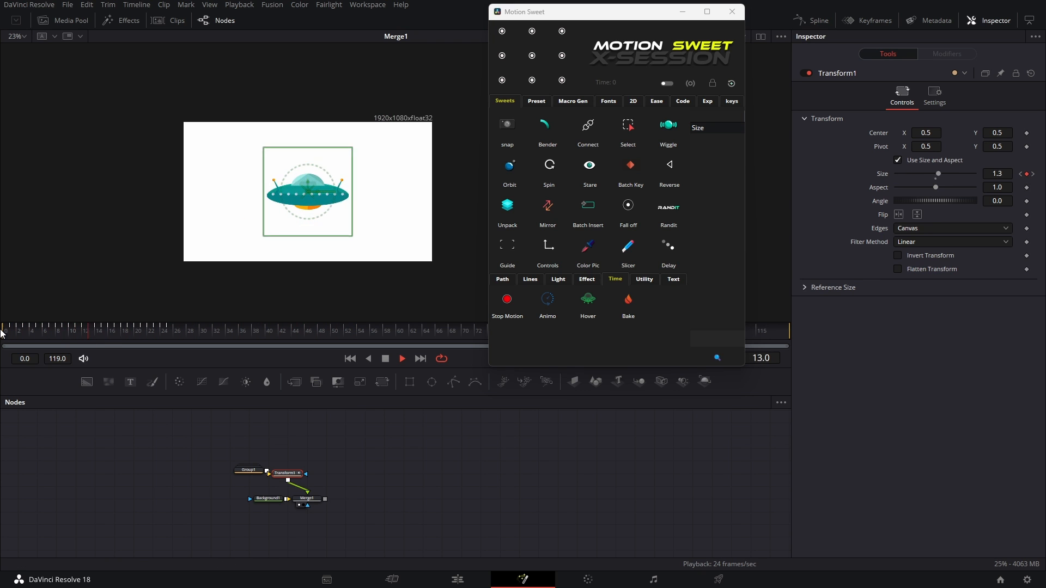
key("space")
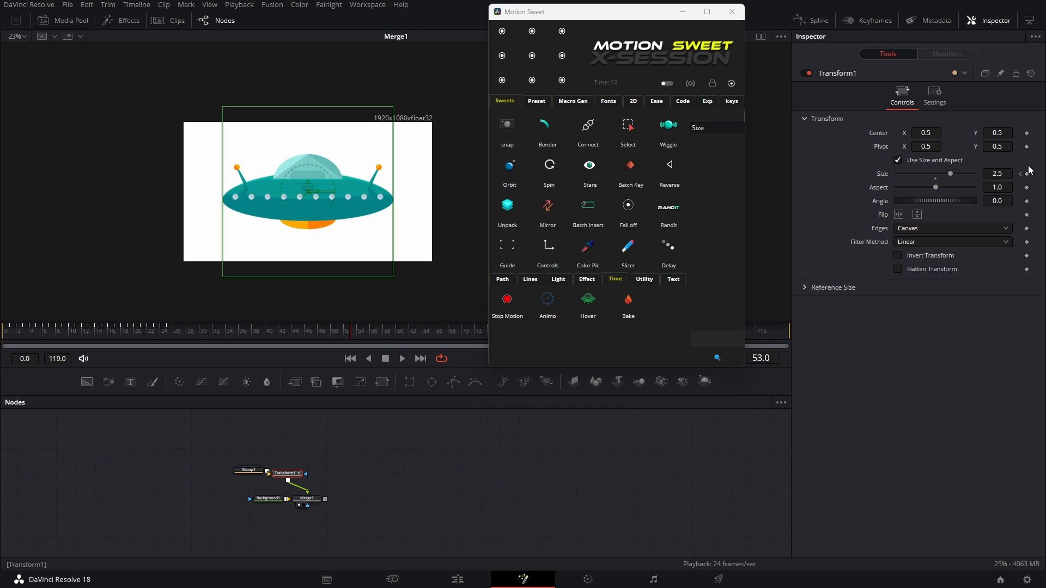
left_click_drag(258, 324, 270, 317)
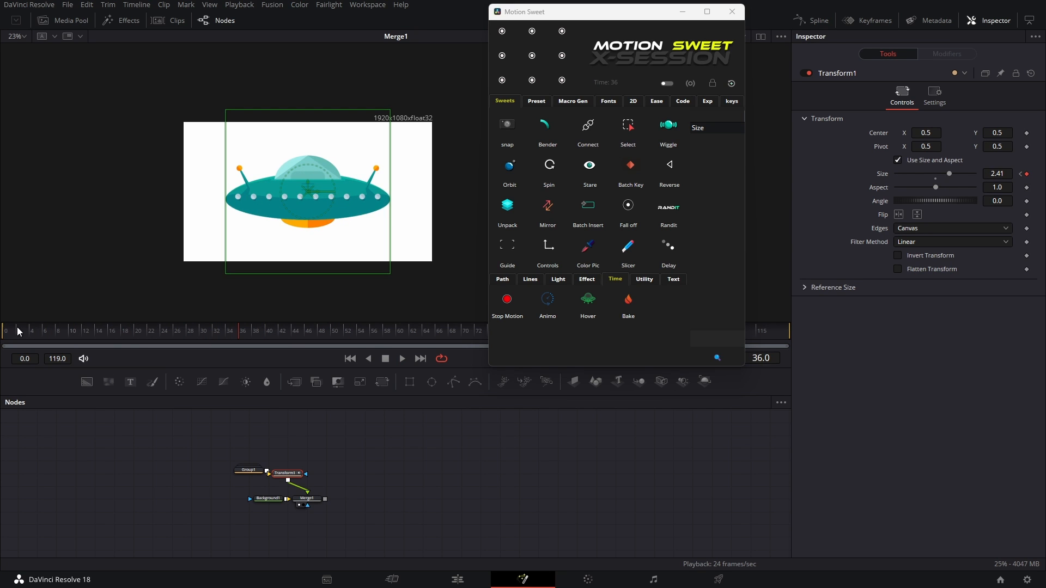
Step: Bake the keyframed Size animation of Transform1 from frame 0 to 36 with a step of 1
left_click_drag(18, 331, 238, 330)
left_click(712, 126)
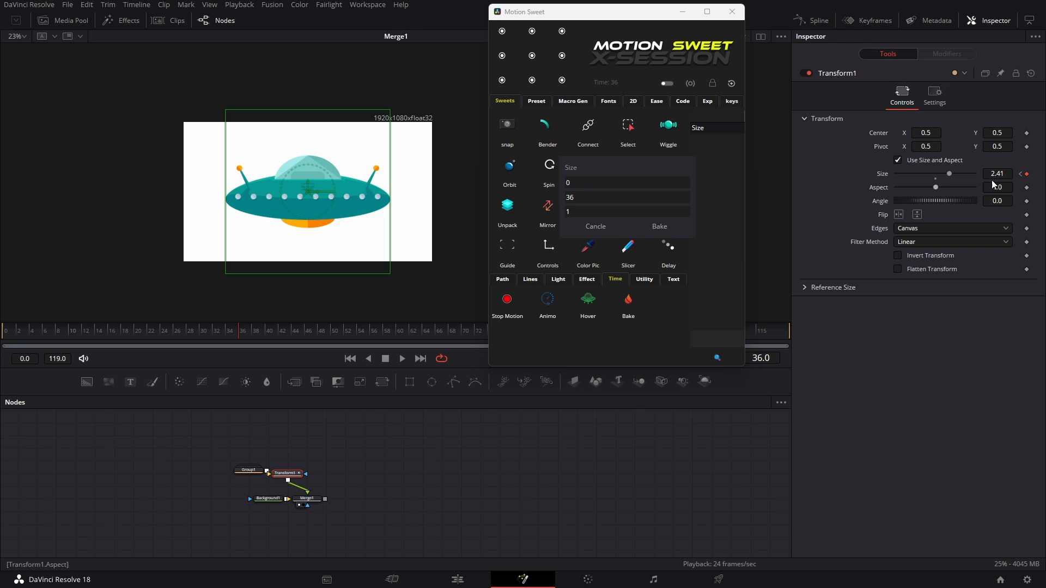
left_click_drag(241, 334, 245, 334)
left_click(653, 226)
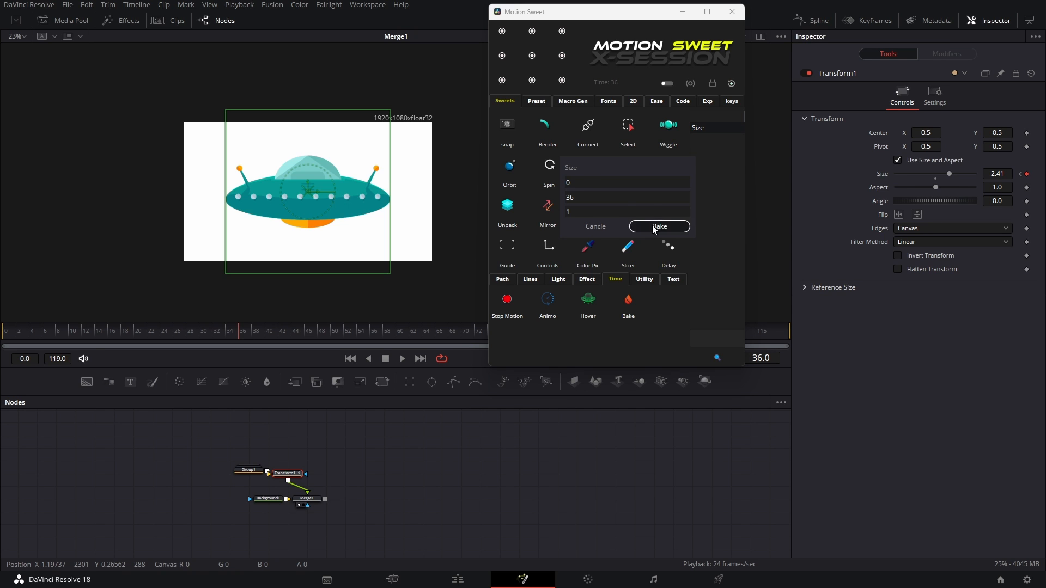
Step: Play the UFO animation to review the Size keyframes baked up to frame 36
key("space")
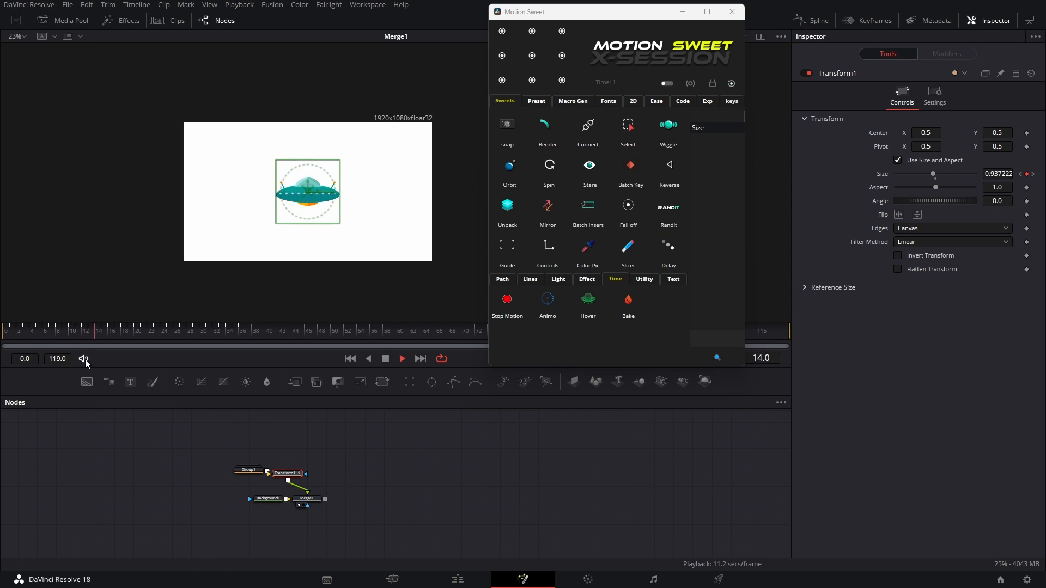
key("space")
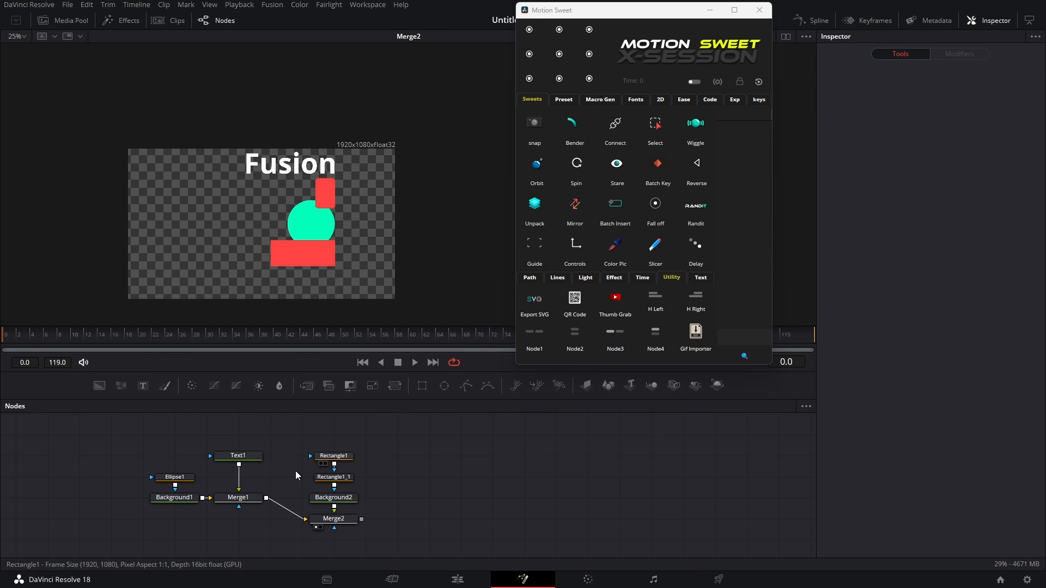
Step: View Background1, export its circle as an SVG named ellipse, and select ellipse.0000.svg in the export folder
left_click_drag(174, 497, 320, 224)
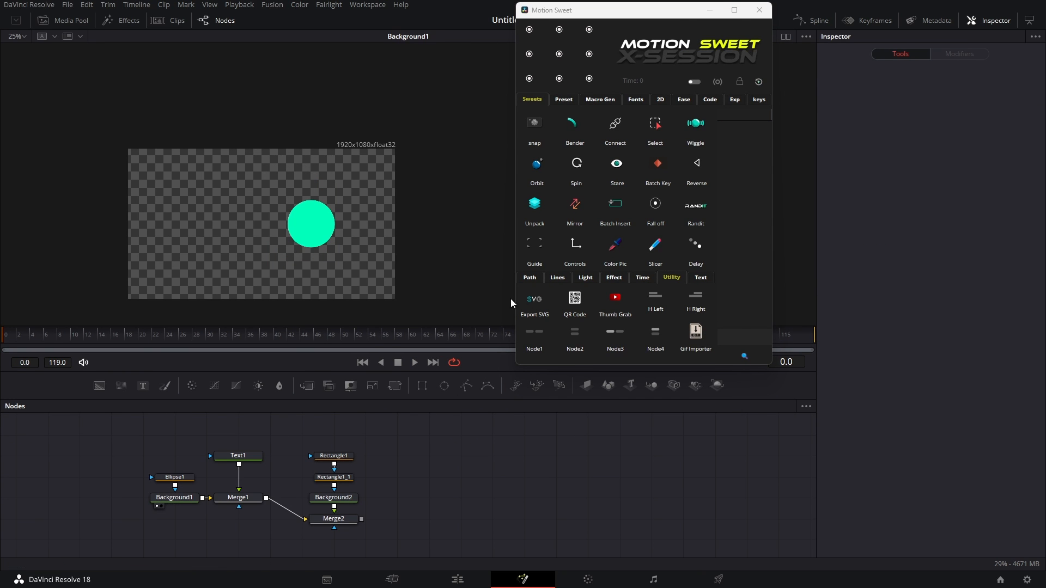
left_click(533, 303)
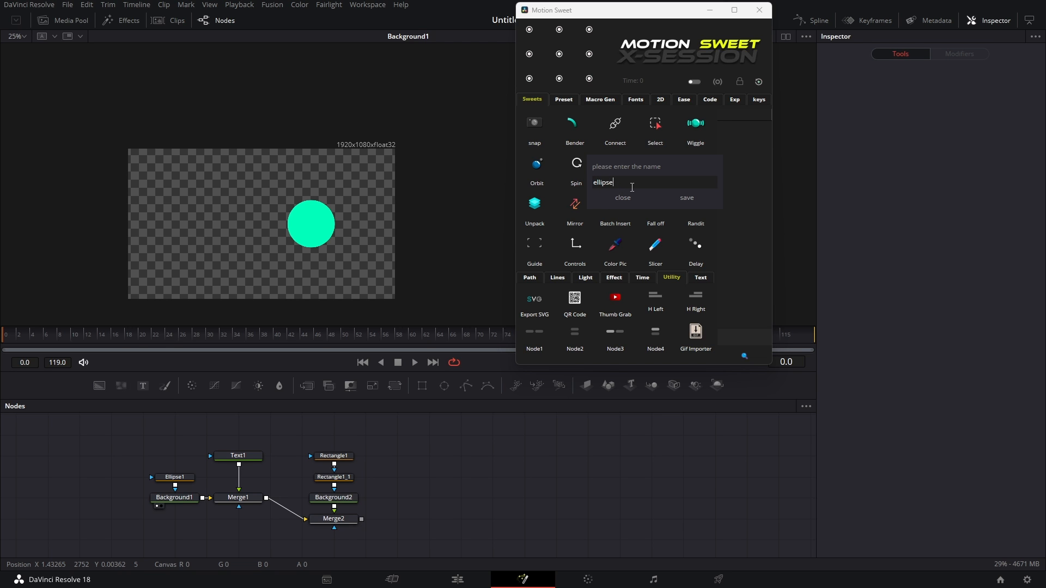
left_click(681, 199)
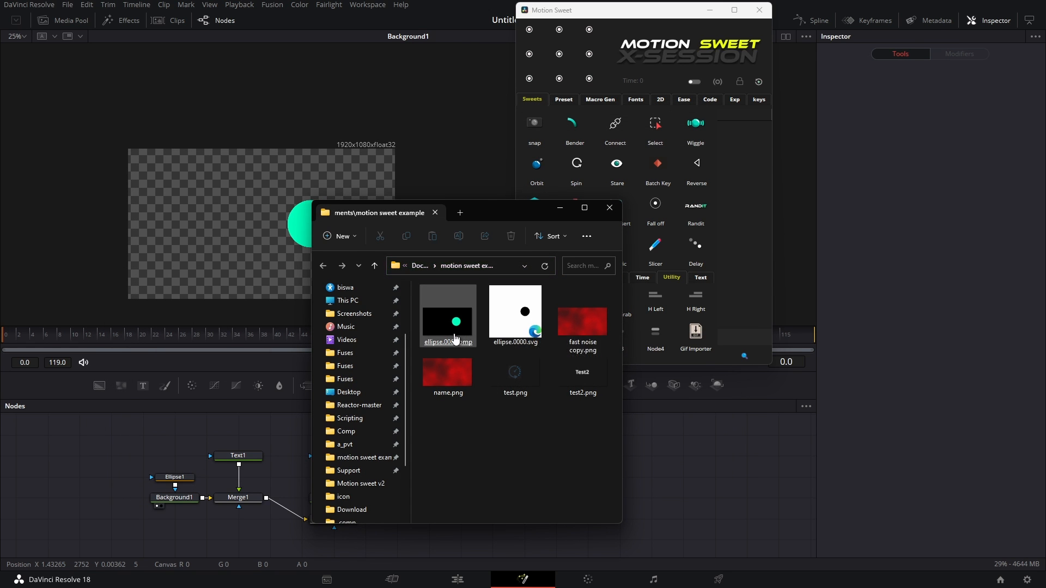
left_click(512, 327)
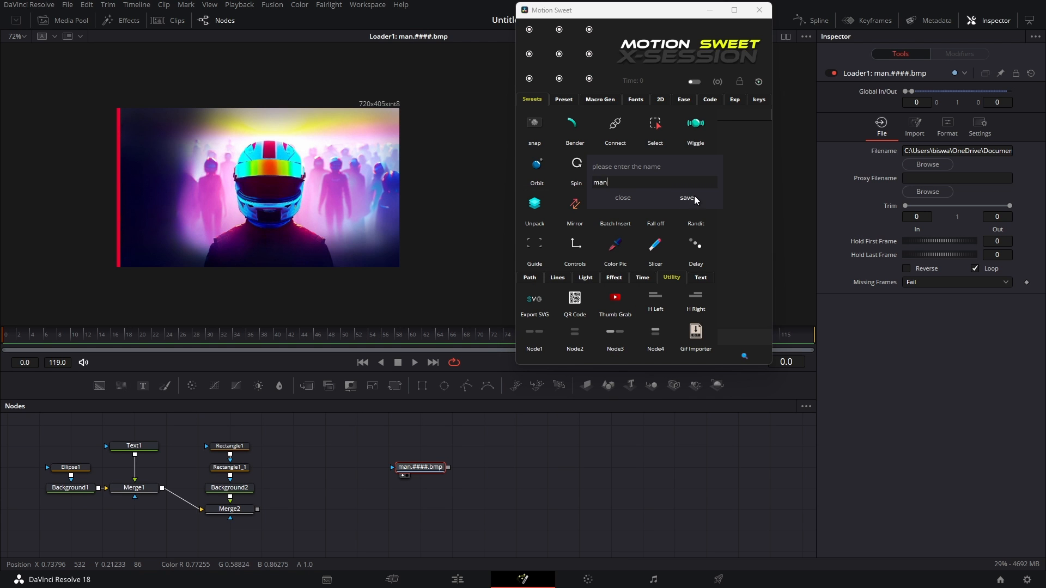
Step: Export the helmeted man image as an SVG named man and open man.0000.svg from the export folder
left_click(687, 198)
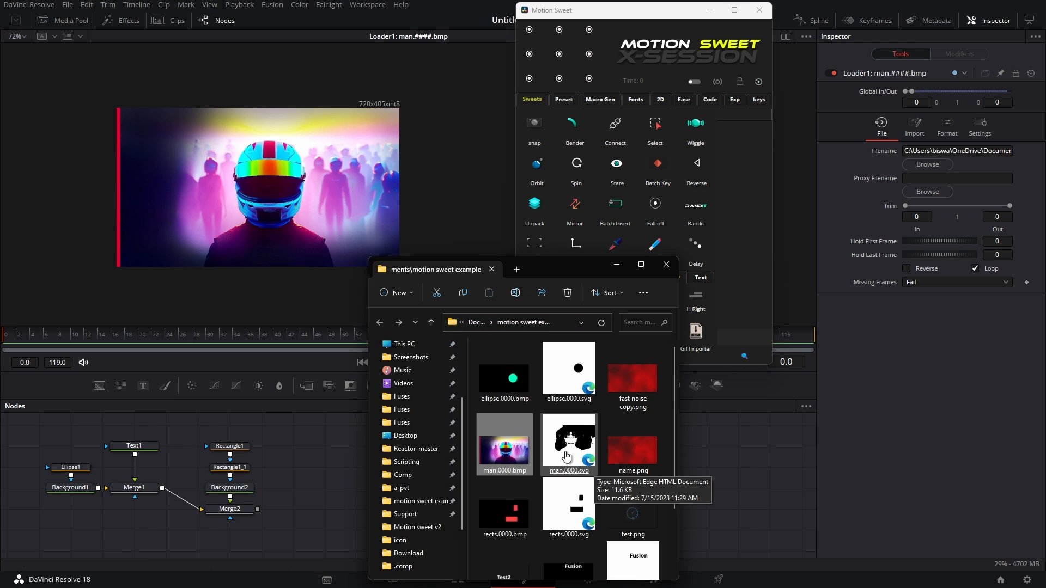
scroll(573, 411, "up", 2, "ctrl")
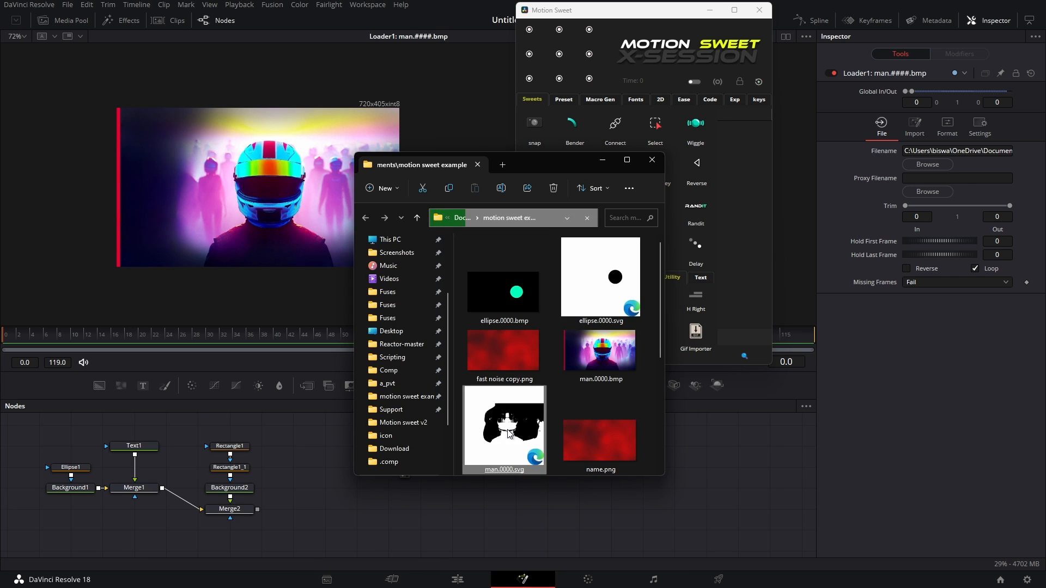
double_click(507, 434)
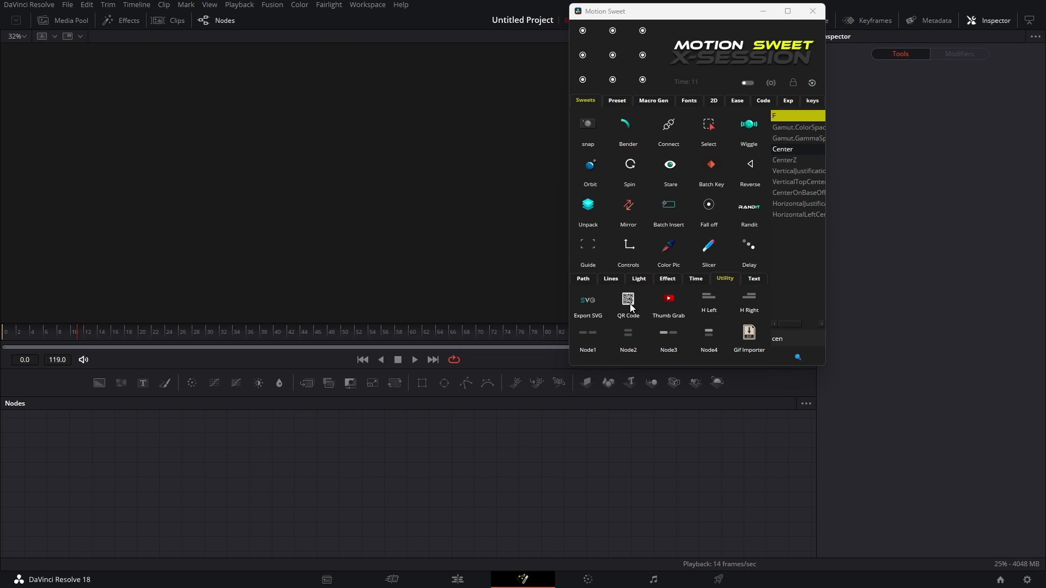
Step: Generate a QR code named fusion and save it in the Documents folder
left_click(629, 305)
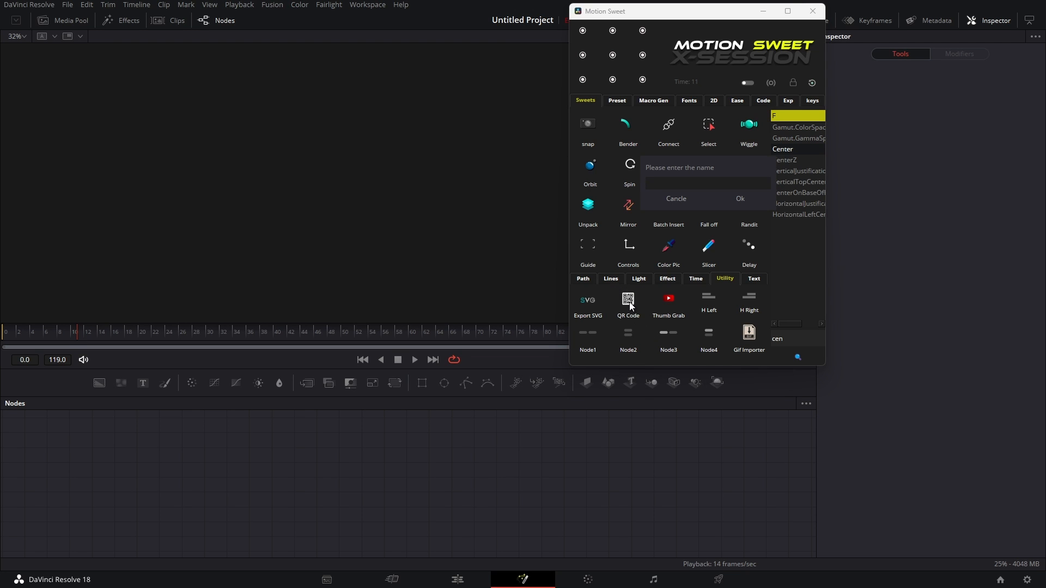
left_click(750, 201)
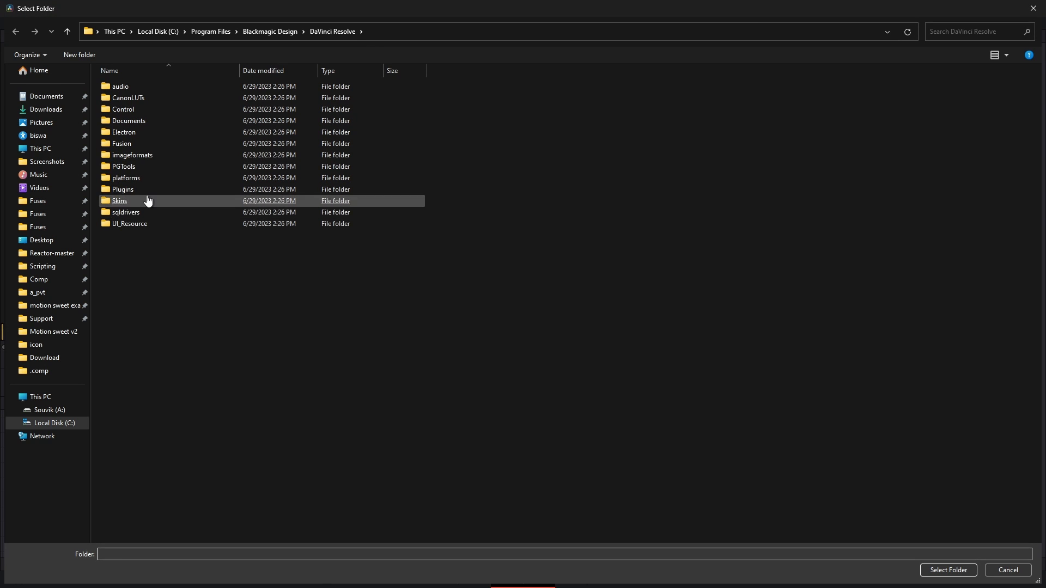
left_click(46, 97)
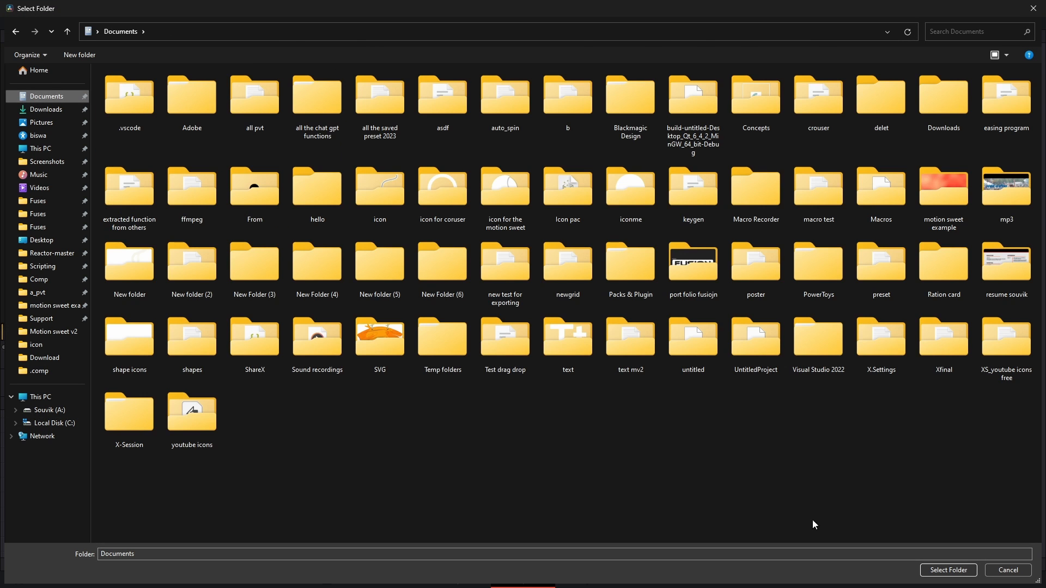
left_click(949, 570)
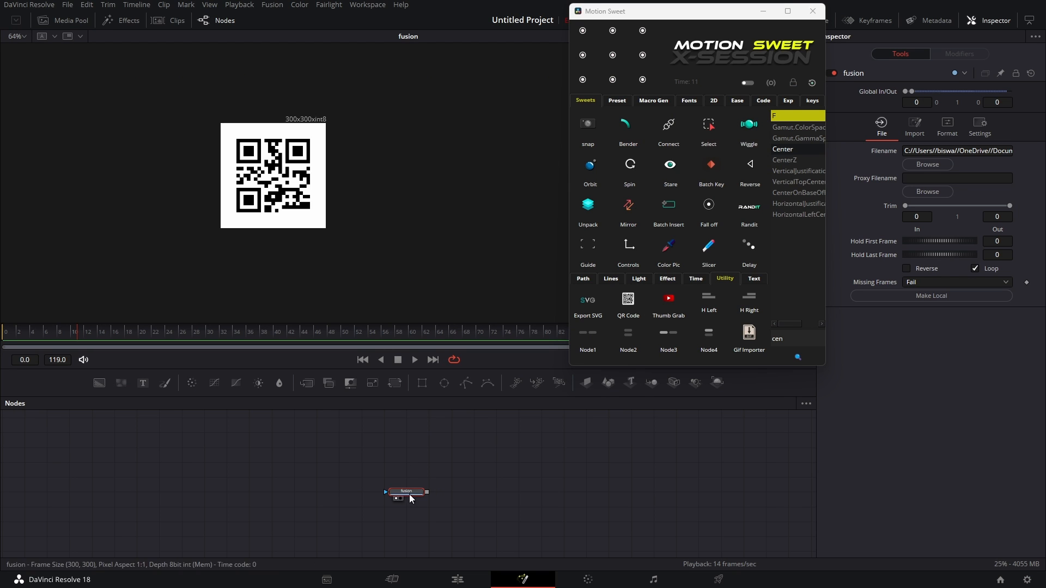
left_click(630, 300)
key("Return")
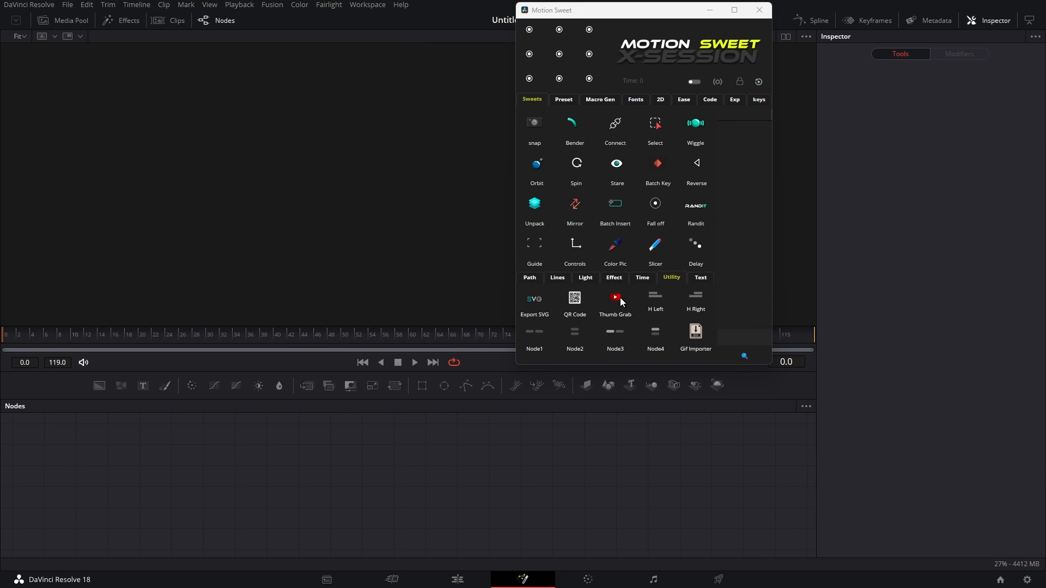
Step: Copy the YouTube link of "Ages 1 - 100 Fight For $500,000" and grab its thumbnail in HQ quality
left_click(622, 303)
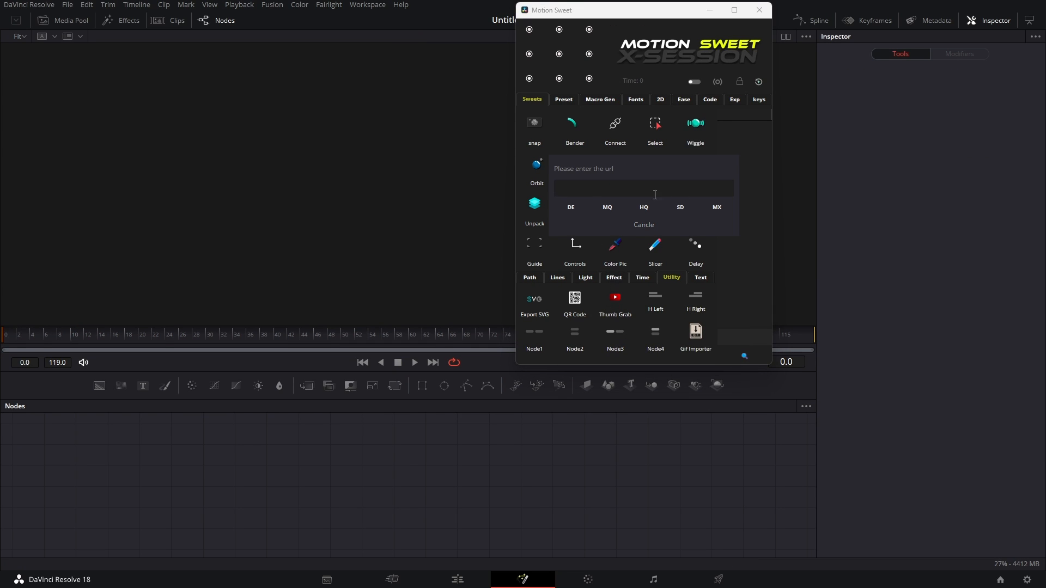
key("super")
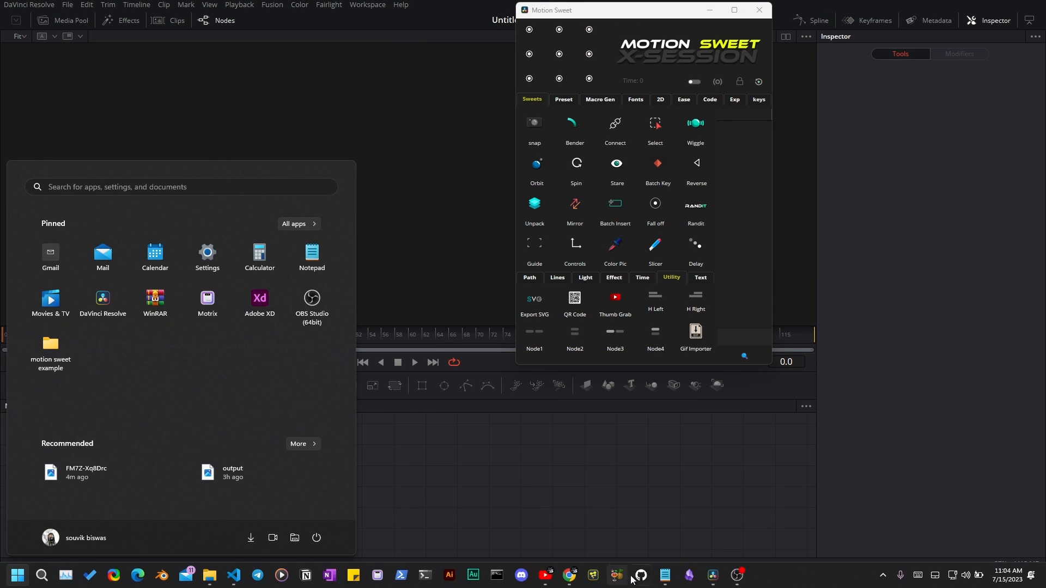
left_click(547, 571)
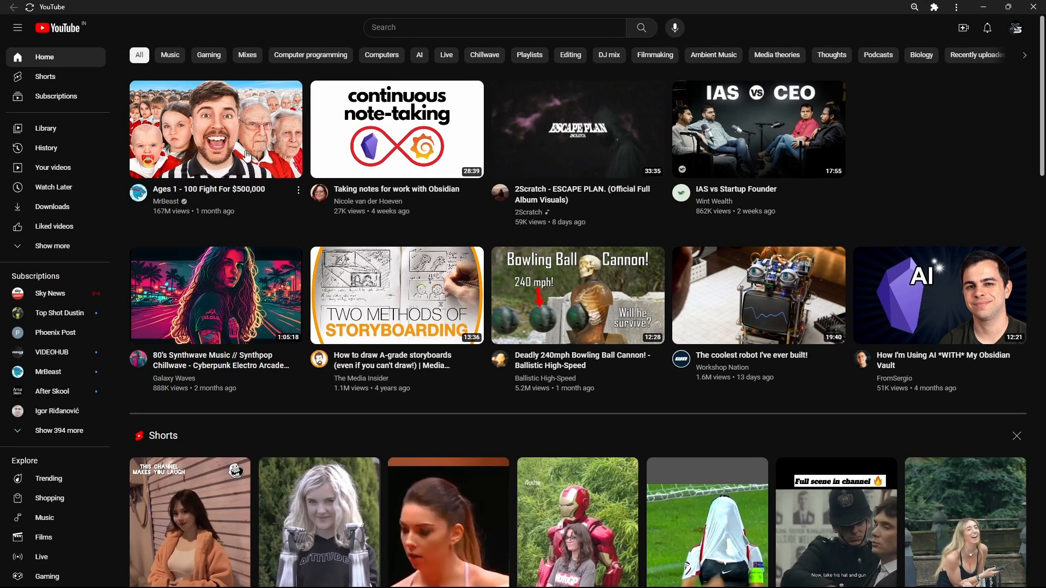
right_click(259, 137)
left_click(293, 219)
left_click(984, 7)
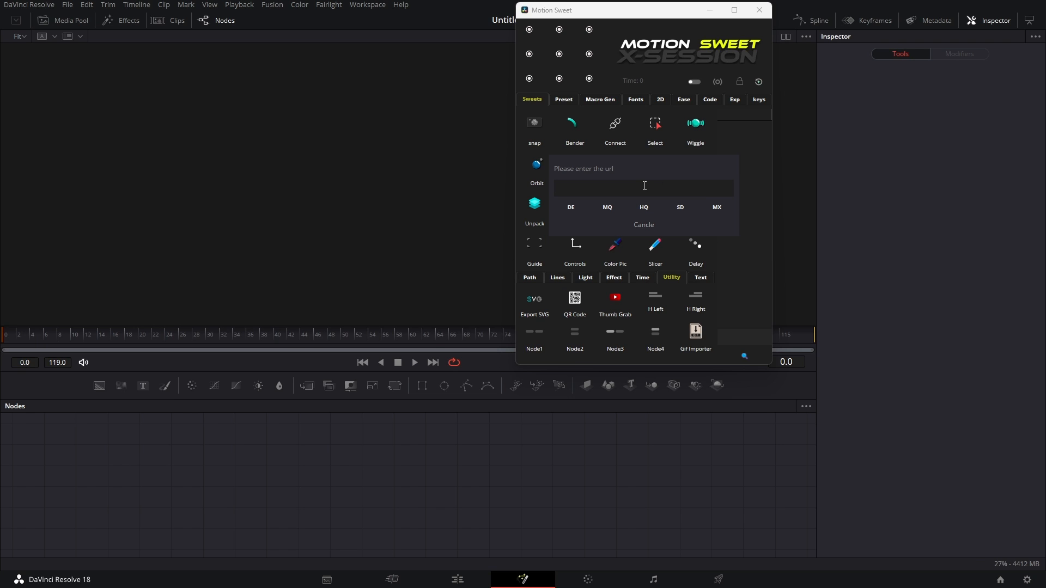
type("https://www.youtube.com/watch?v=FM7Z-Xq8Drc")
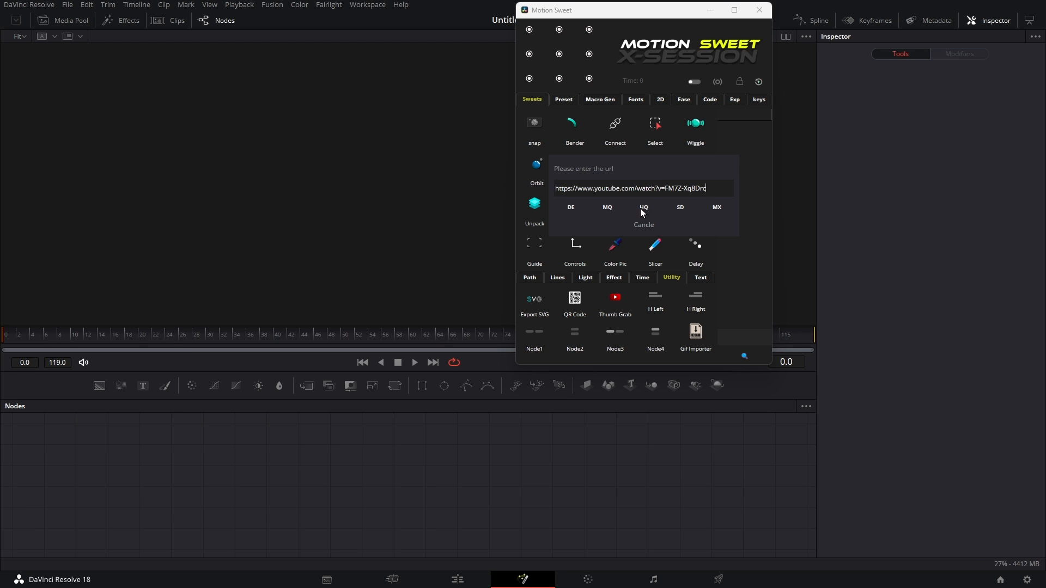
left_click(643, 208)
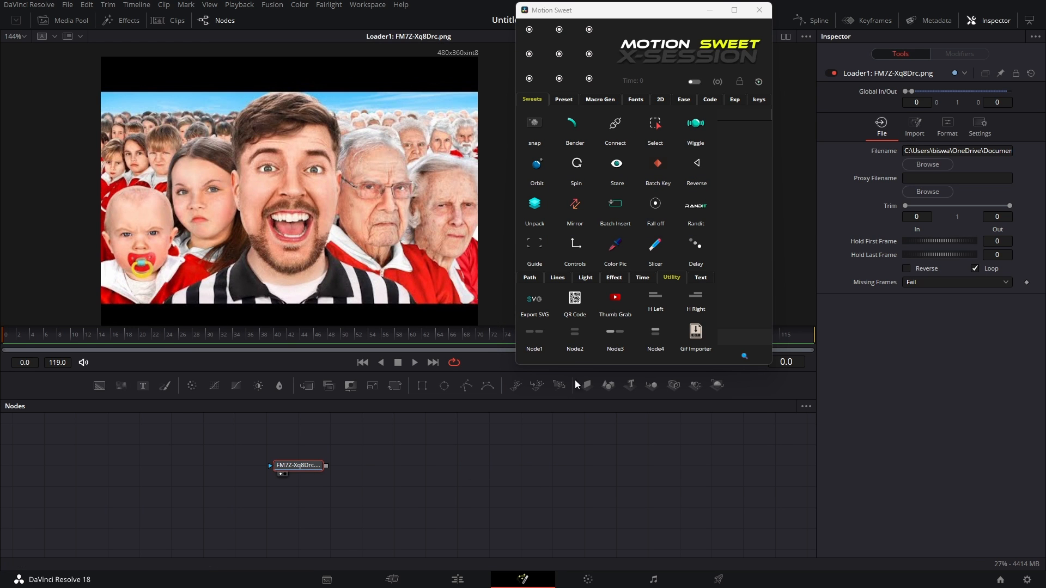
Step: Copy the link of the 80's Synthwave Music video on YouTube and grab its thumbnail in DE quality
key("super")
left_click(631, 577)
right_click(196, 287)
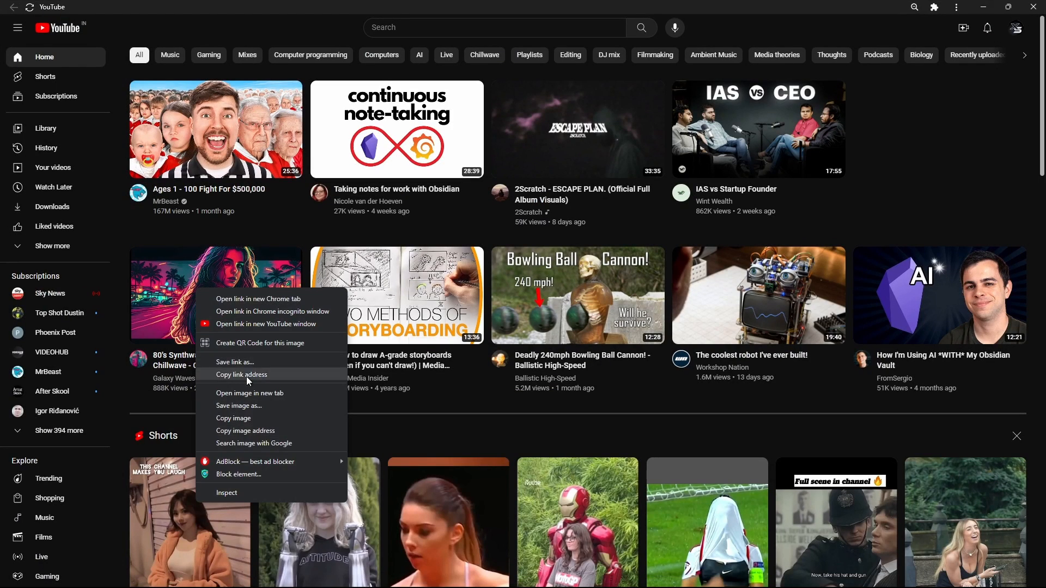
left_click(246, 378)
key("alt+Tab")
key("ctrl+v")
left_click(570, 208)
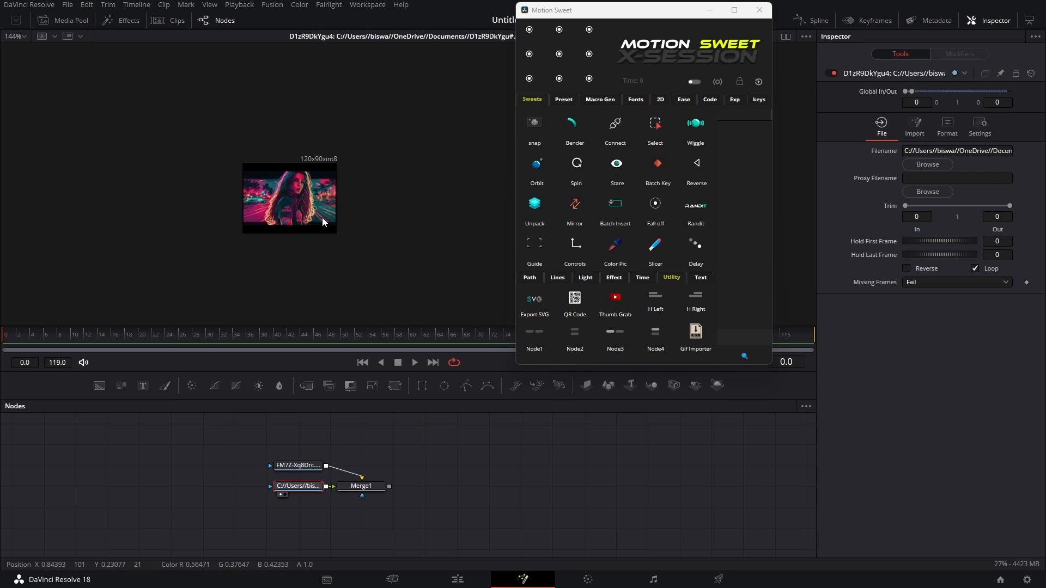
Step: Inspect the synthwave thumbnail and grab a thumbnail again in SD quality
scroll(322, 221, "up", 1)
left_click(615, 298)
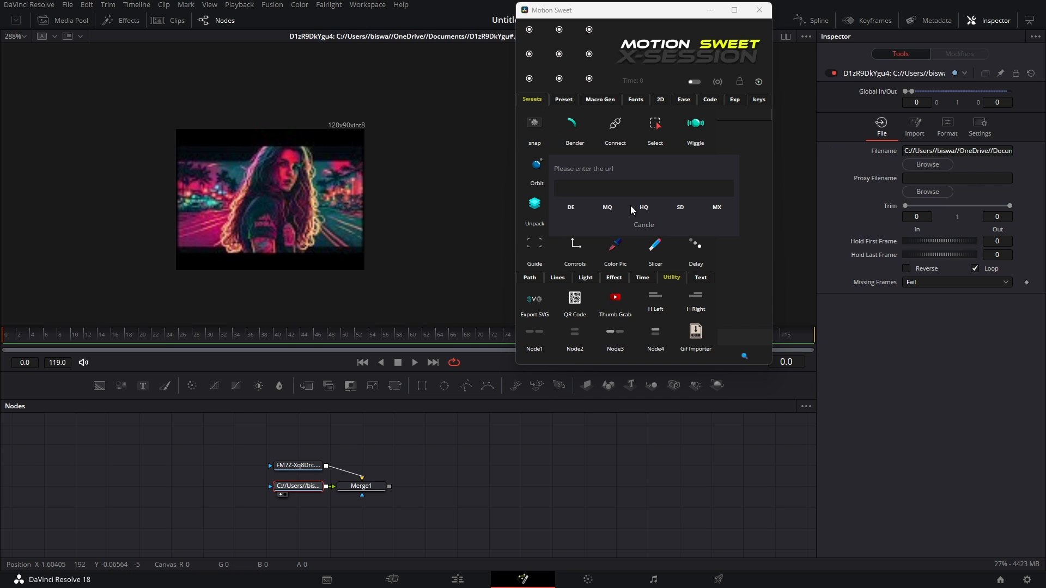
left_click(695, 215)
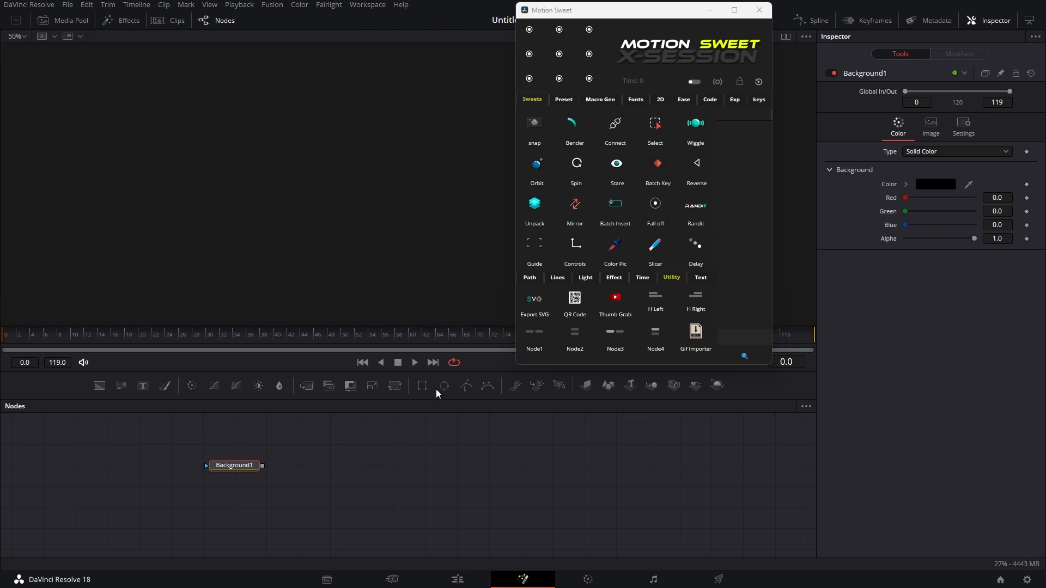
Step: Mask Background1 with an ellipse, merge a Text+ node reading Fusion over it, and view the merged result
left_click(444, 385)
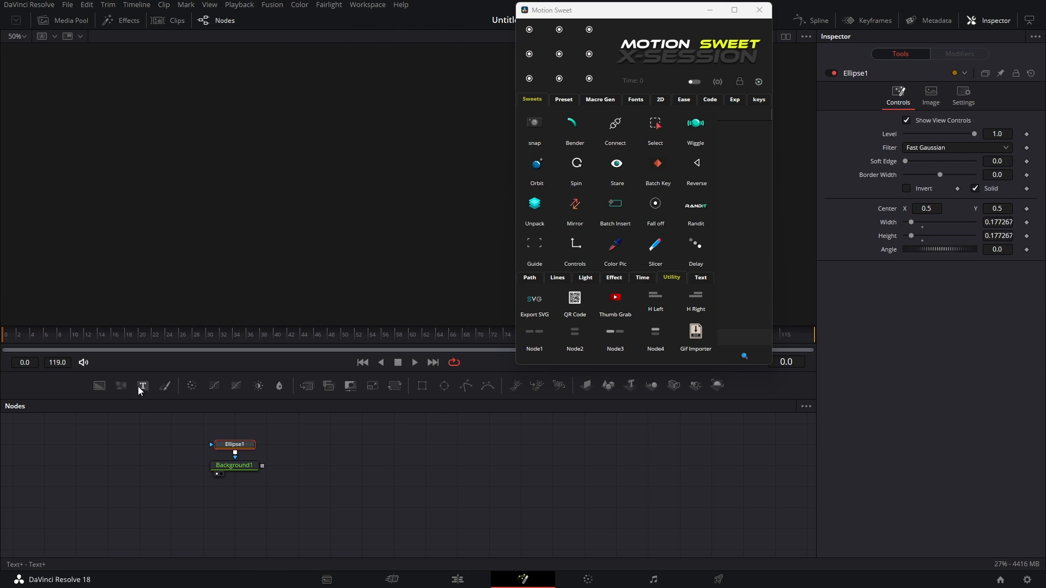
left_click(142, 386)
left_click_drag(318, 449, 313, 395)
left_click_drag(296, 488, 336, 250)
scroll(337, 248, "down", 2)
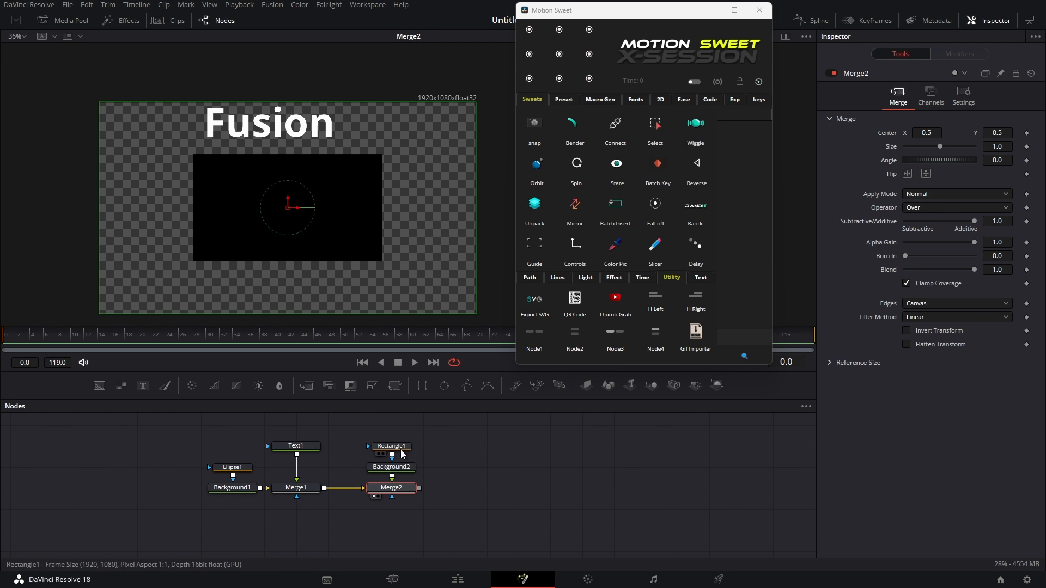
Step: Resize Rectangle1 to about 0.08 wide and 0.39 high beside the circle, and color Background2 red
left_click(399, 448)
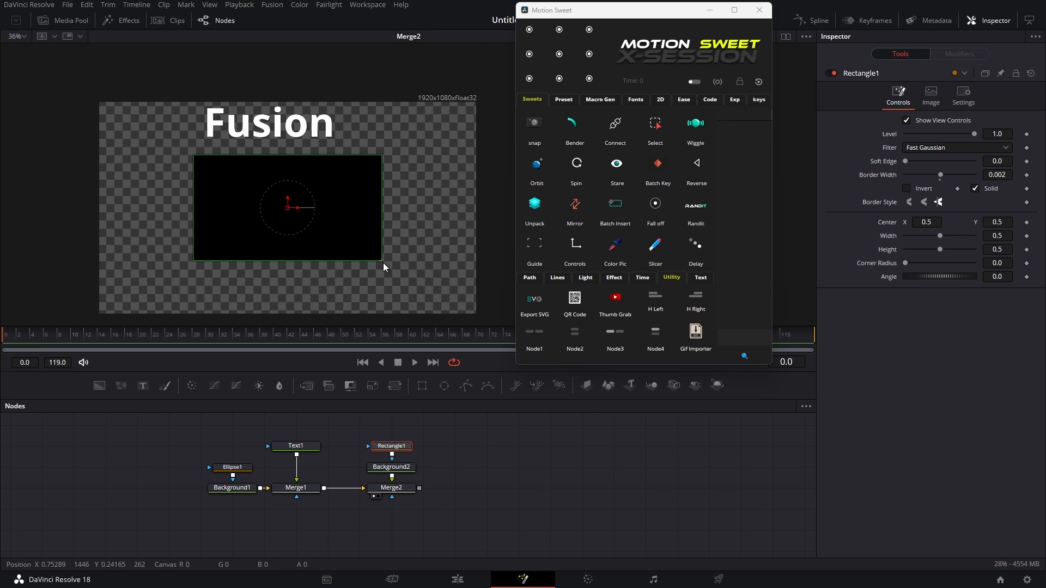
left_click_drag(383, 262, 359, 258)
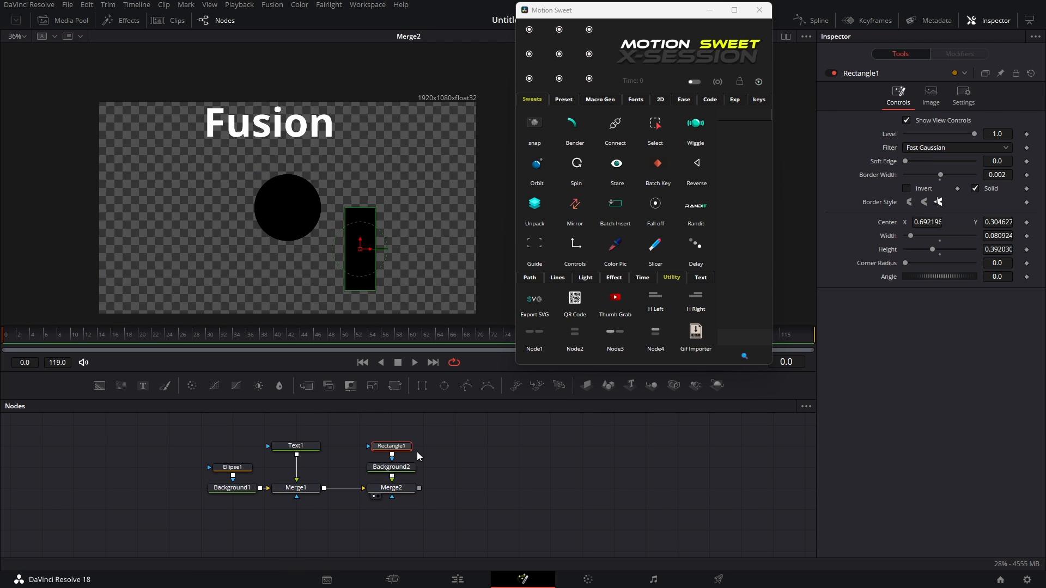
left_click(406, 467)
left_click(906, 185)
left_click_drag(966, 198, 1000, 224)
Step: Color the circle's Background1 bright turquoise green with a hue of about 0.456
left_click(231, 488)
left_click(906, 184)
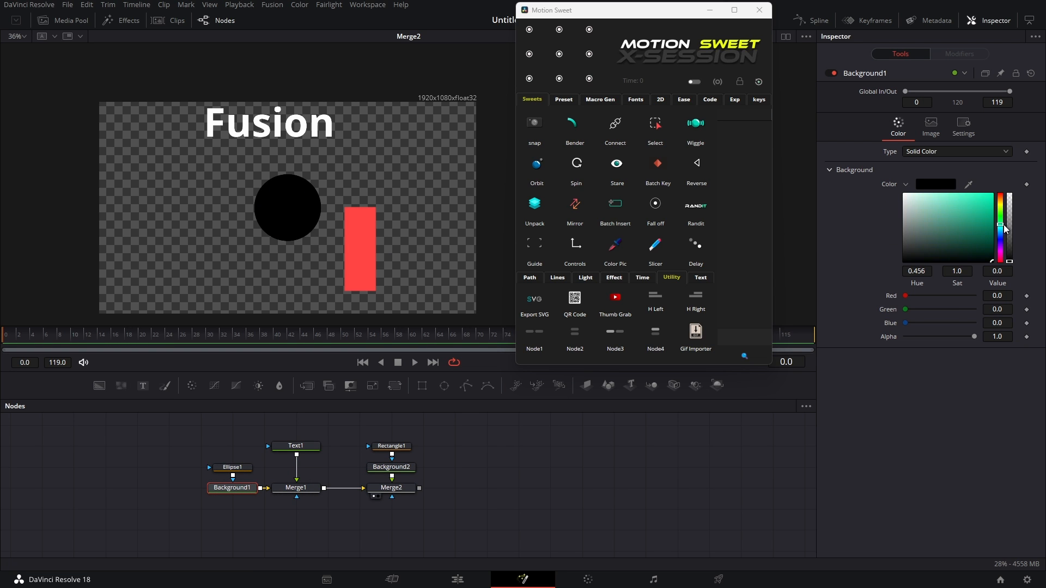
left_click(992, 194)
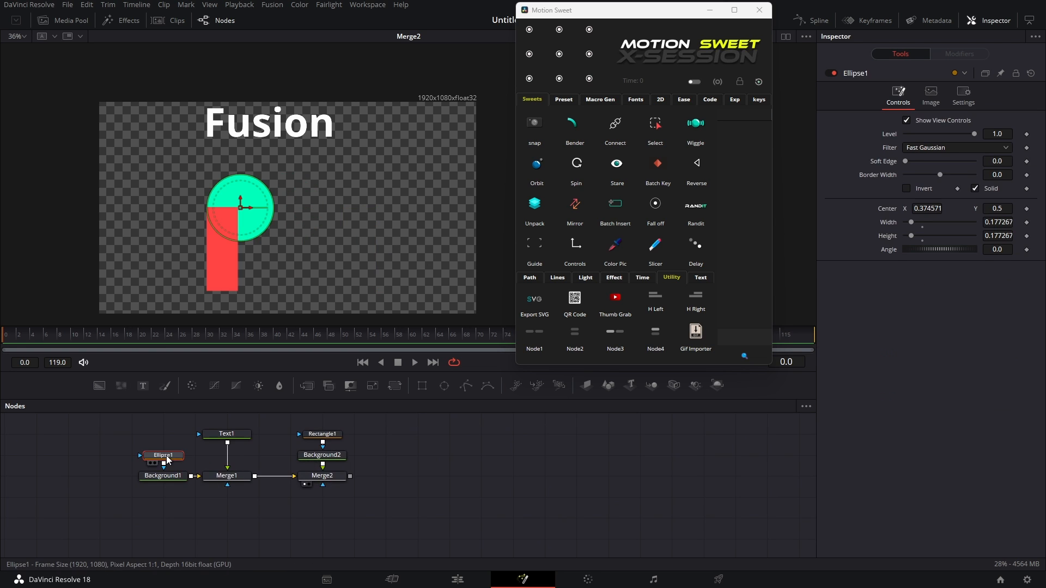
Step: Select Rectangle1, Text1 and Ellipse1 together and align them with H Right, followed by H Left
left_click_drag(200, 421, 394, 443)
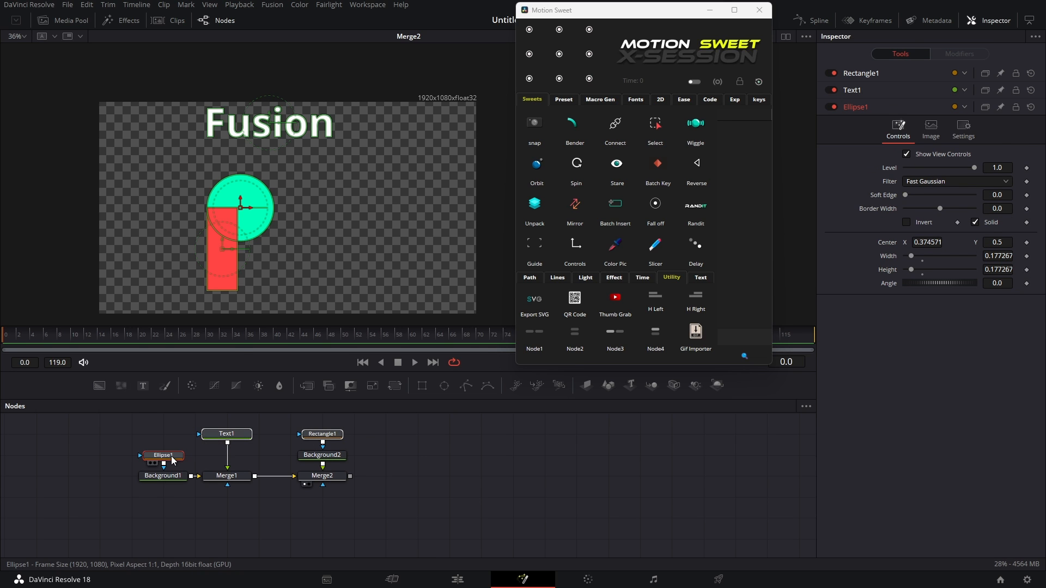
left_click(697, 300)
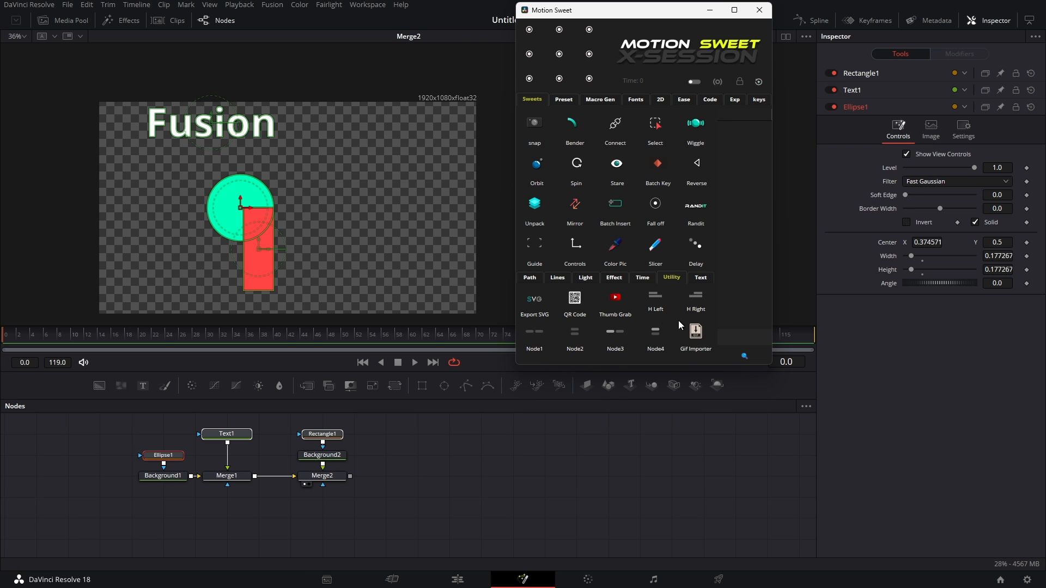
left_click(653, 301)
Step: Reshape Rectangle1 to about 0.82 wide and 0.17 high, and align the selected shapes and text right, followed by left
left_click(322, 433)
left_click_drag(240, 250, 373, 267)
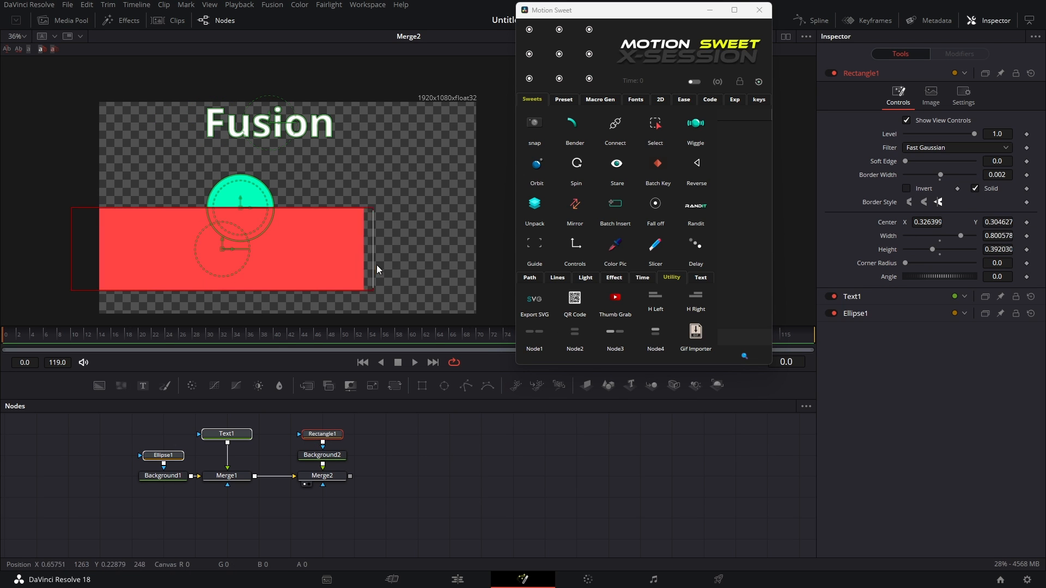
left_click_drag(349, 216, 437, 236)
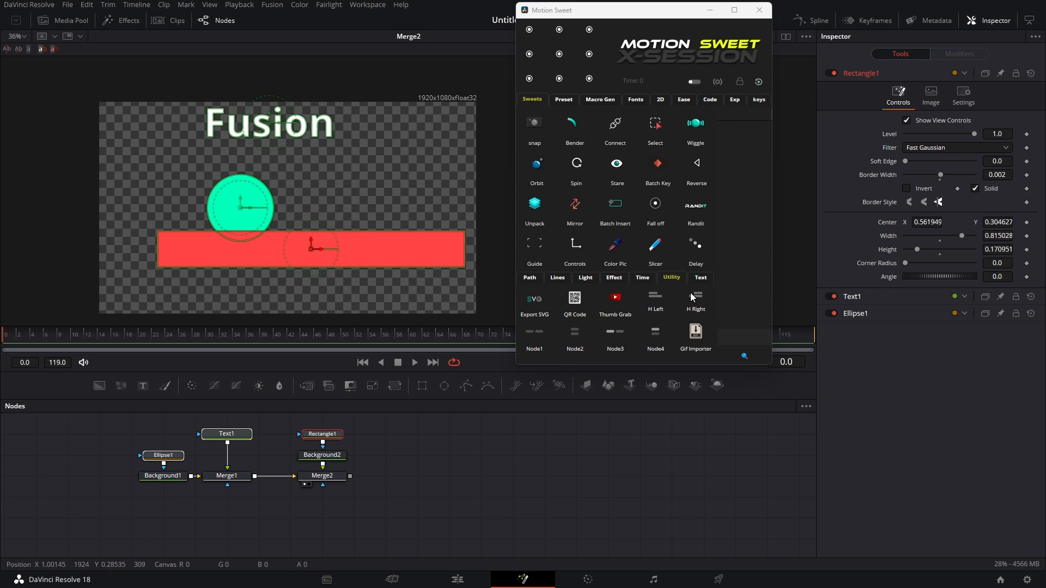
left_click(692, 297)
left_click(655, 300)
Step: Narrow Rectangle1's bar and align the selected shapes and text along their right edges
left_click_drag(464, 256, 301, 229)
left_click(696, 304)
left_click(423, 460)
Step: Add a second rectangle mask after Rectangle1 and shape it into a small block above the wide bar
left_click(322, 434)
left_click(422, 386)
left_click_drag(905, 277, 924, 277)
left_click_drag(289, 209, 378, 164)
Step: Select the text, ellipse and both rectangles and align them along their right edges
left_click_drag(131, 443, 354, 486)
left_click(695, 298)
scroll(361, 315, "up", 2)
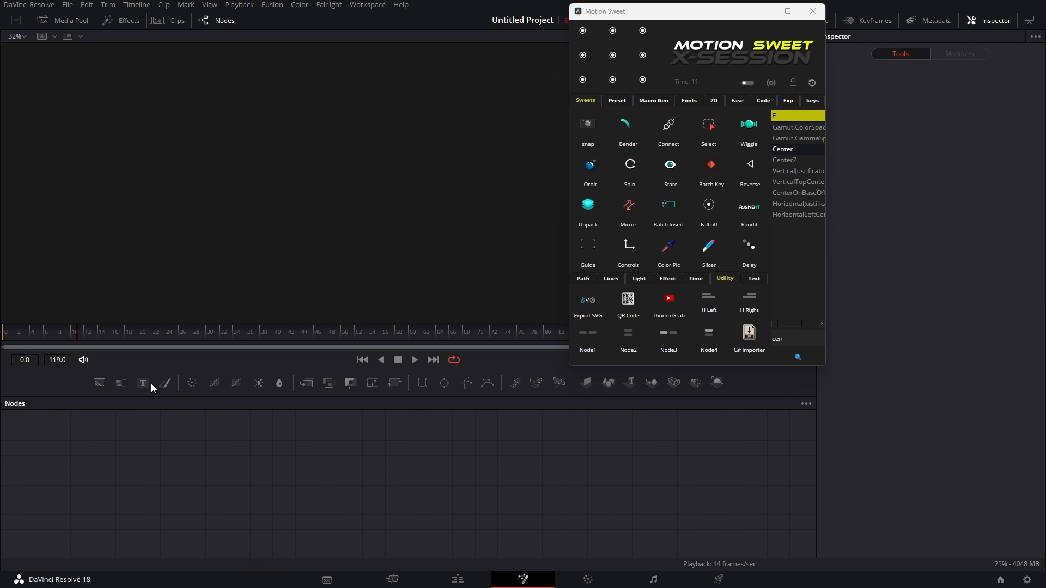
Step: Add text, merge and ellipse nodes to the flow and arrange the three ellipse nodes in a row with Node1
left_click(145, 386)
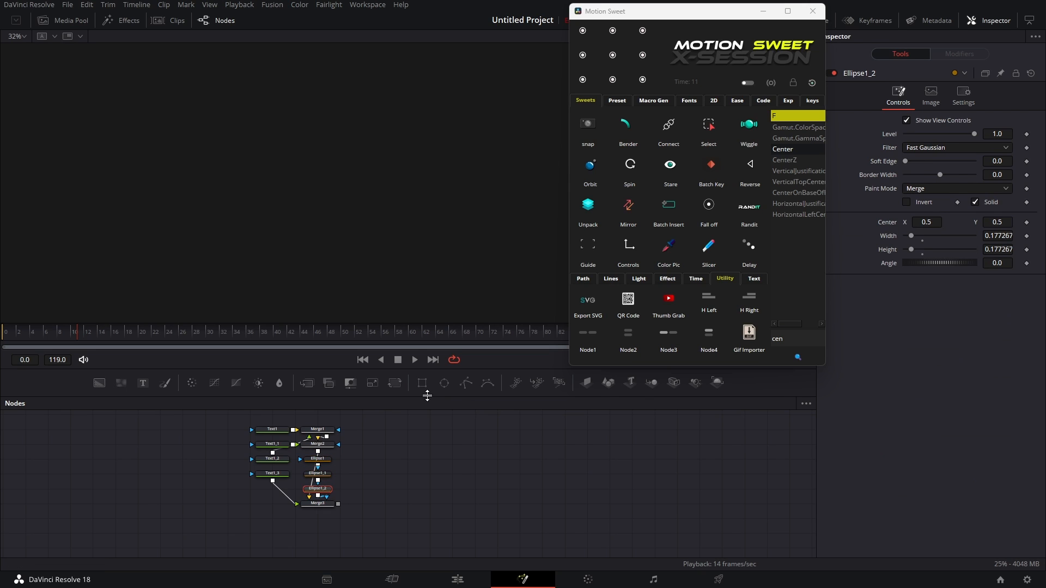
left_click_drag(395, 467, 297, 506)
left_click(299, 474)
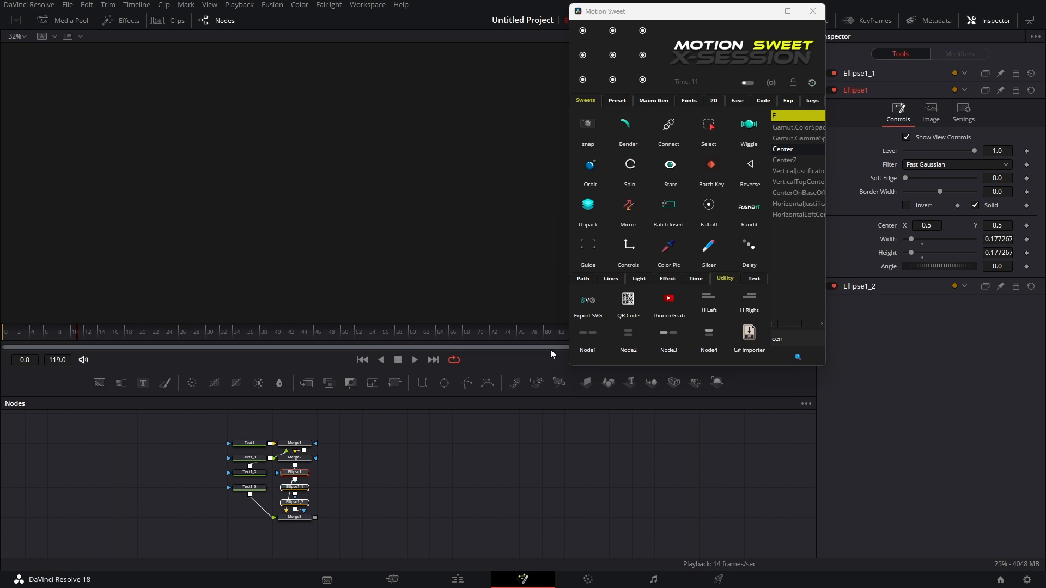
left_click(586, 335)
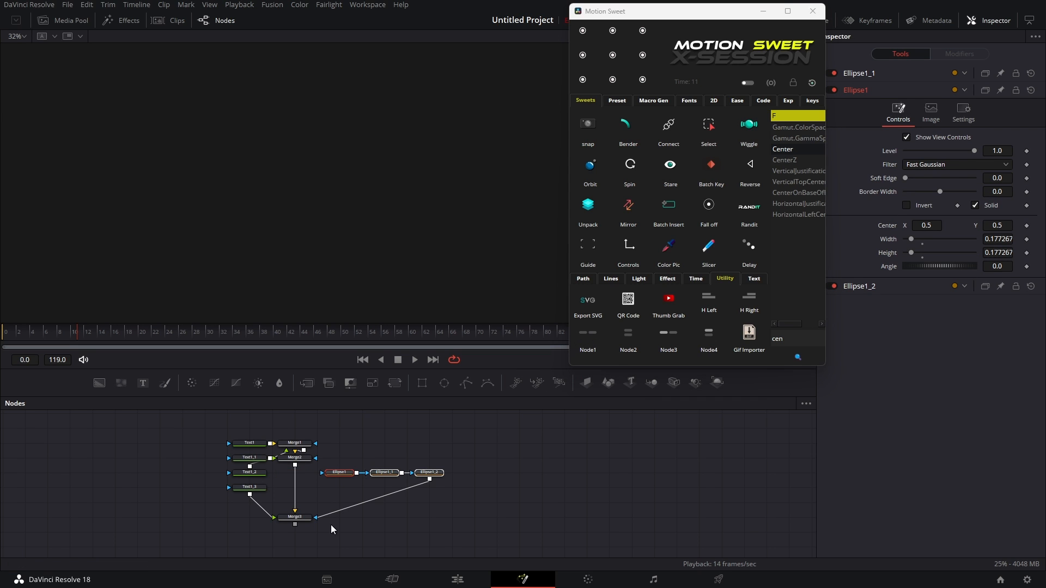
Step: Stack the three merge nodes in a column with Node2, and do the same with the three ellipse nodes
left_click_drag(334, 530, 298, 439)
left_click(635, 344)
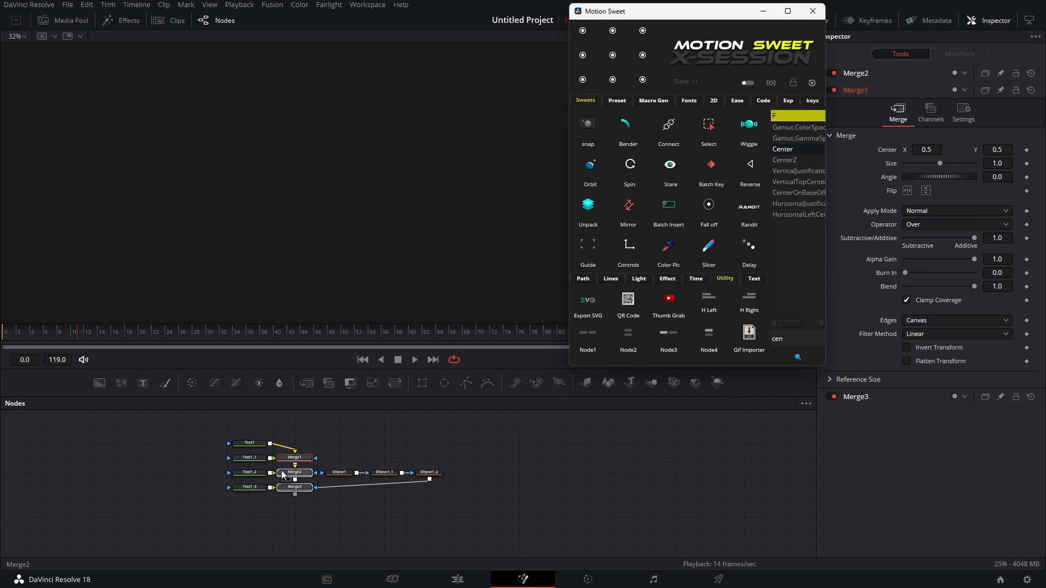
left_click(622, 336)
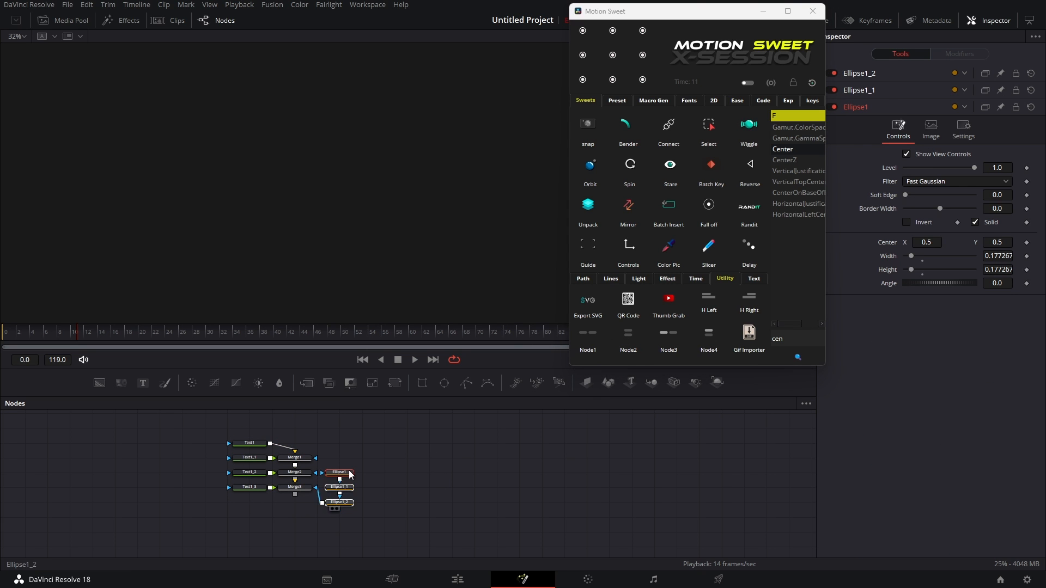
left_click_drag(339, 502, 339, 487)
left_click(346, 439)
Step: Select all the text, merge and ellipse nodes and adjust their horizontal spacing with repeated Node3 operations
left_click_drag(422, 470, 368, 479)
left_click_drag(164, 444, 334, 504)
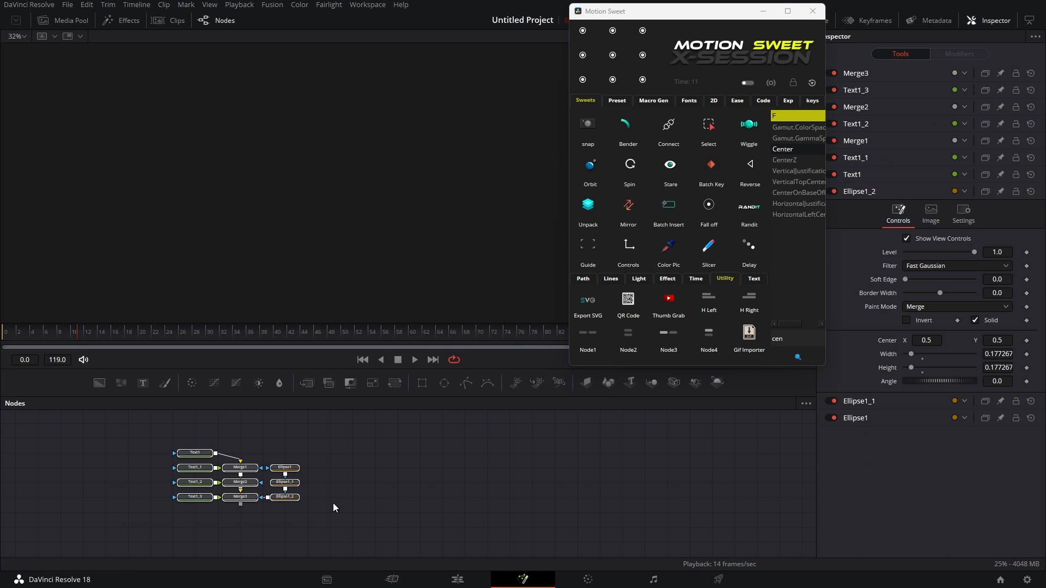
left_click(668, 336)
left_click(668, 335)
left_click(668, 336)
left_click(668, 335)
Step: Adjust the vertical spacing of all the selected nodes with repeated Node4 operations
left_click(711, 335)
left_click_drag(495, 475, 595, 496)
scroll(595, 495, "down", 3)
left_click(709, 337)
left_click(708, 336)
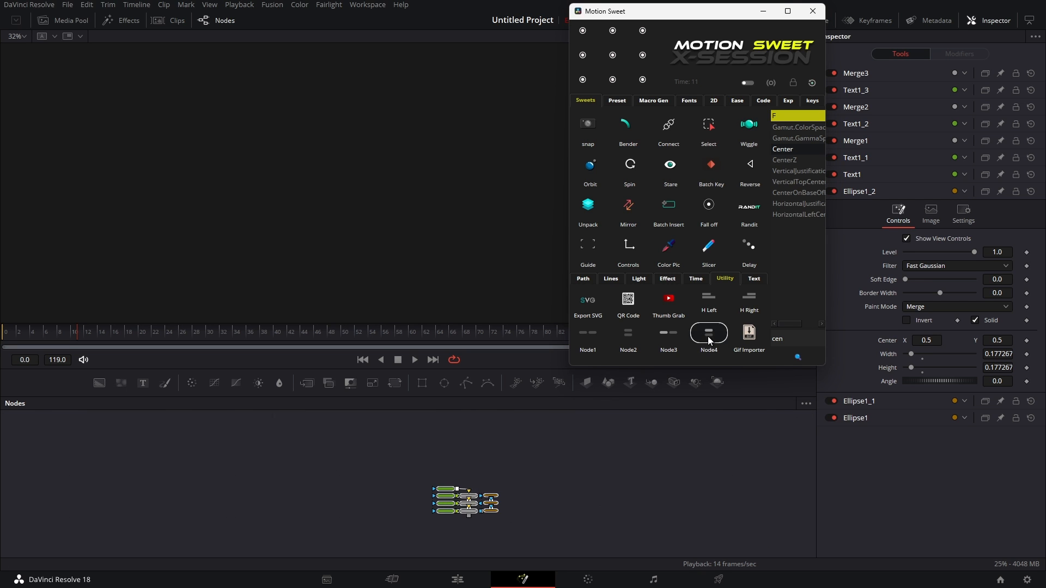
left_click(708, 336)
Step: Switch to the Edit page, import the output GIF from Documents with Gif Importer, answering y, and preview the clip on the timeline
key("shift+4")
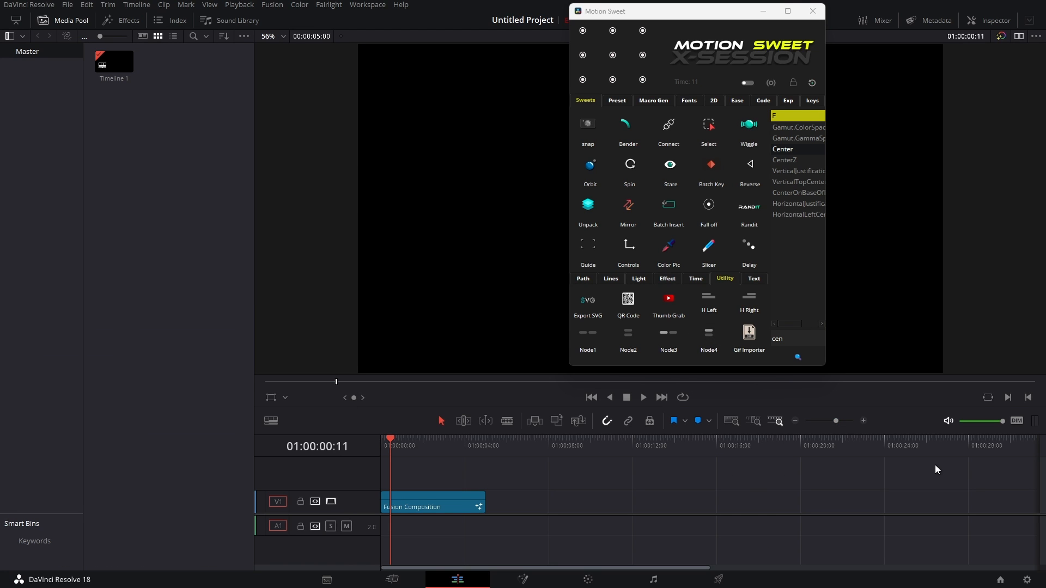
left_click(749, 333)
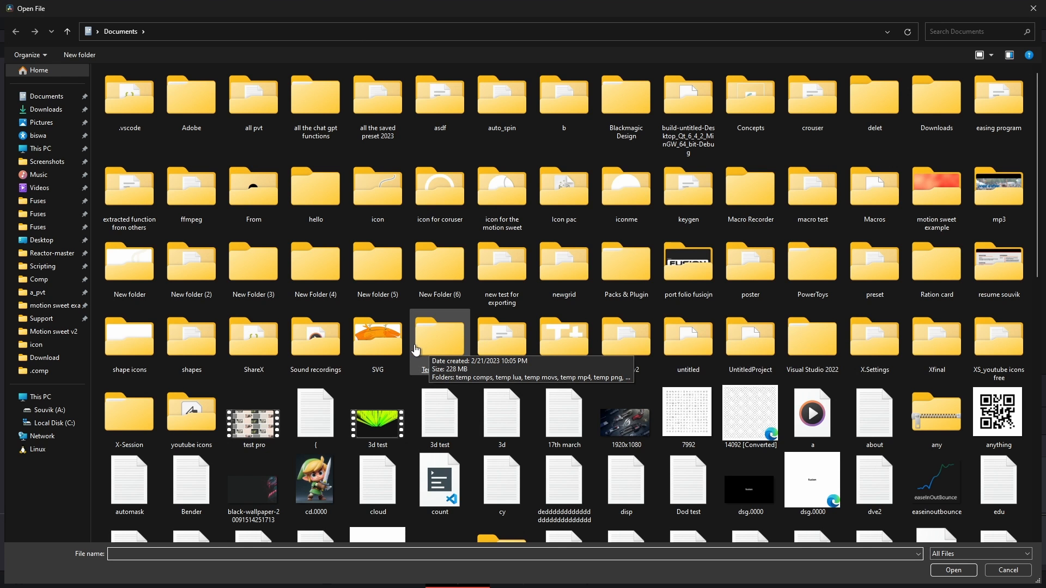
scroll(415, 349, "down", 6)
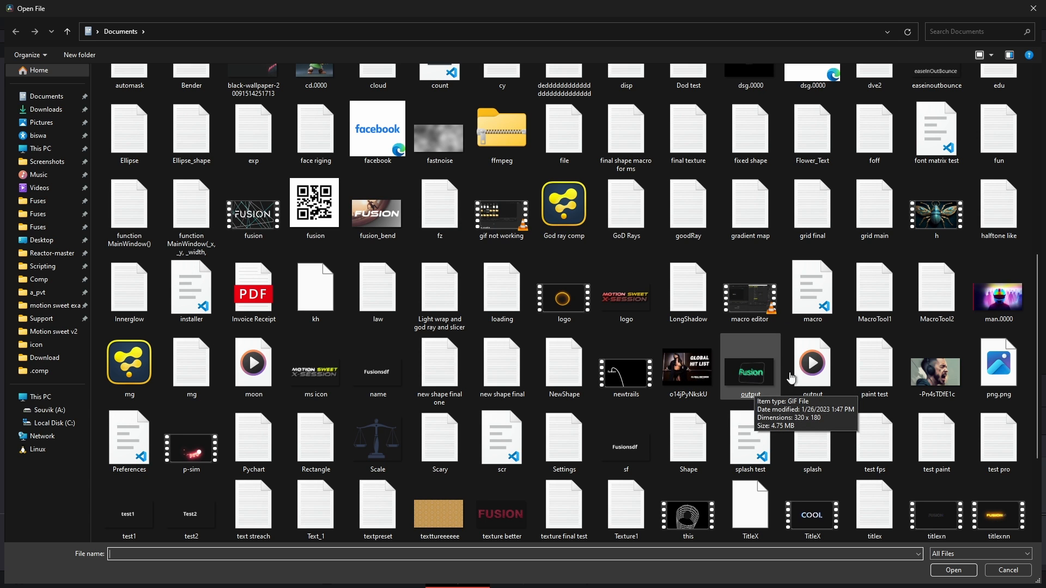
double_click(748, 376)
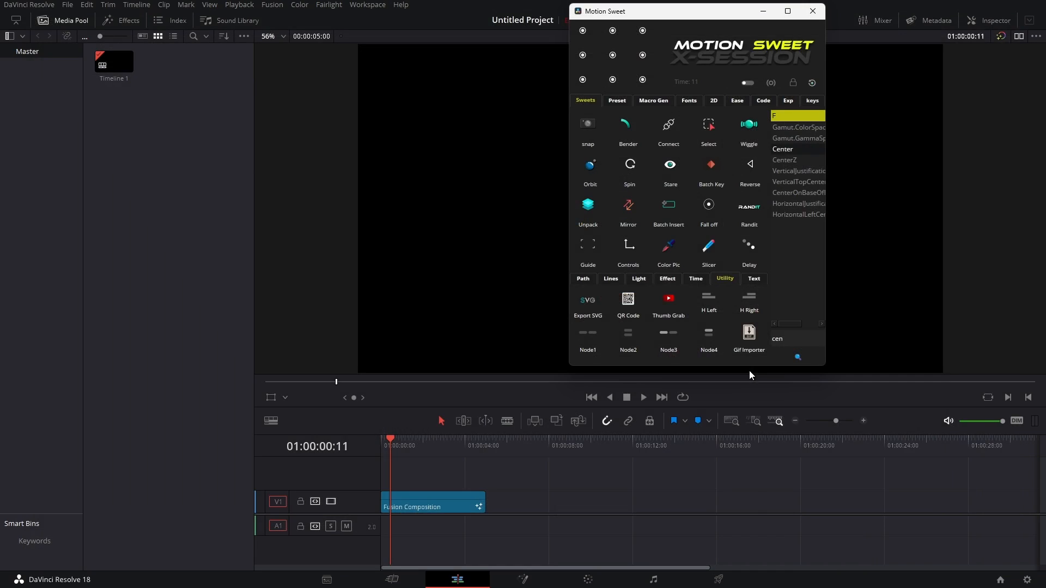
type("y")
key("Return")
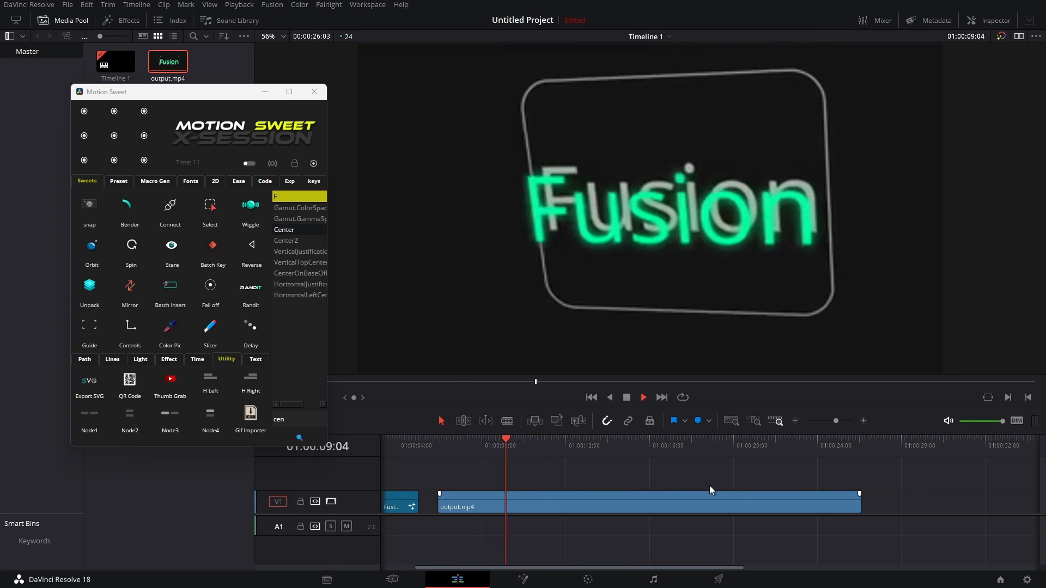
left_click(721, 446)
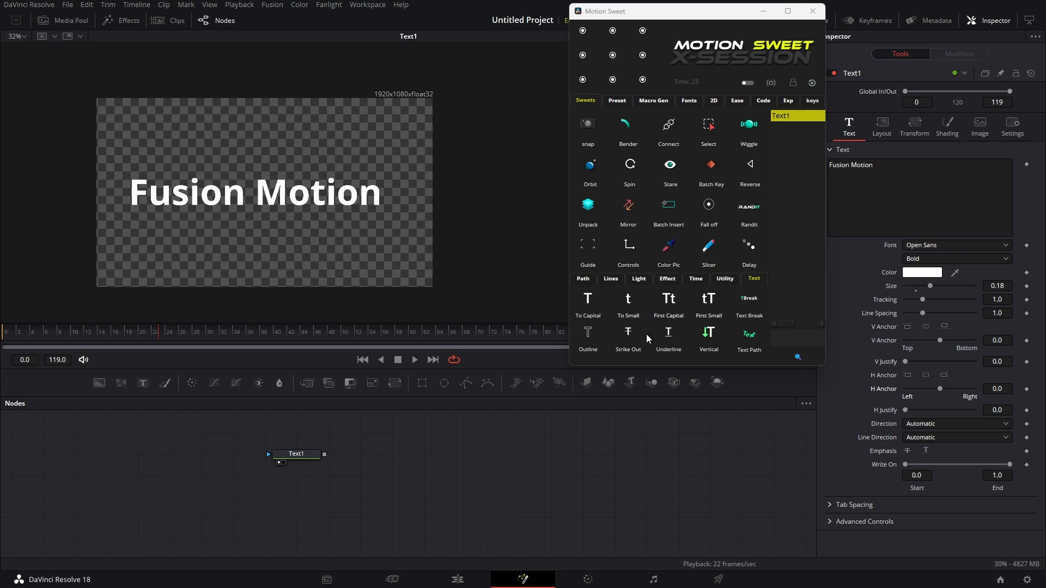
Step: Select Text1 and convert its text with To Capital, To Small, First Capital and finally First Small
left_click(278, 453)
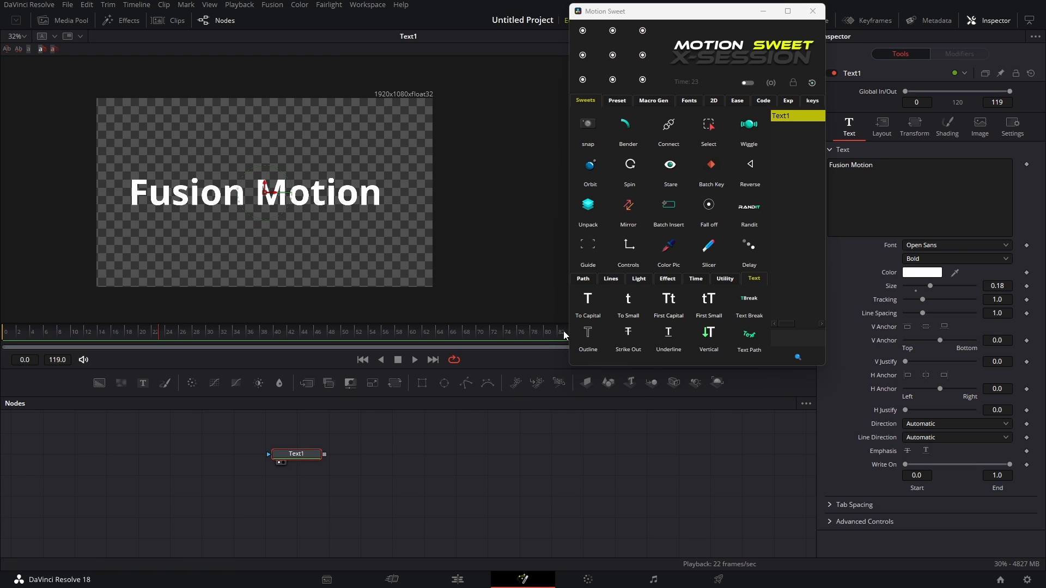
left_click(587, 308)
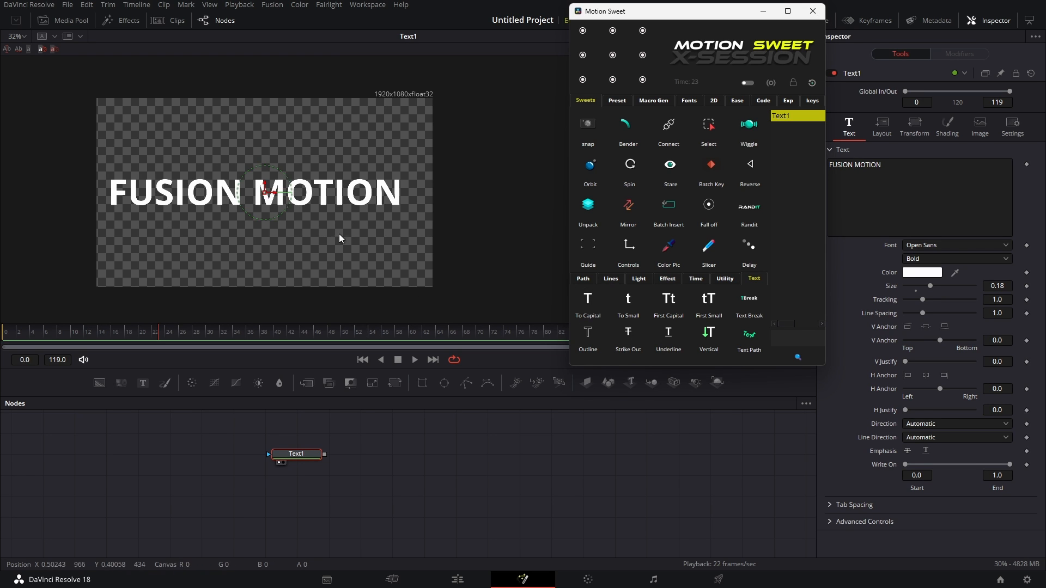
left_click(629, 308)
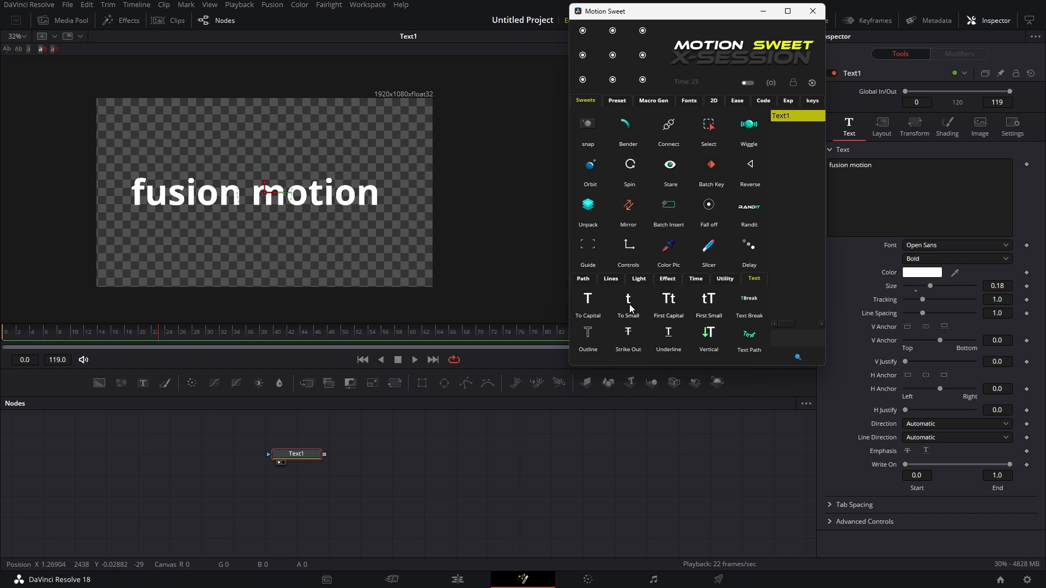
left_click(670, 305)
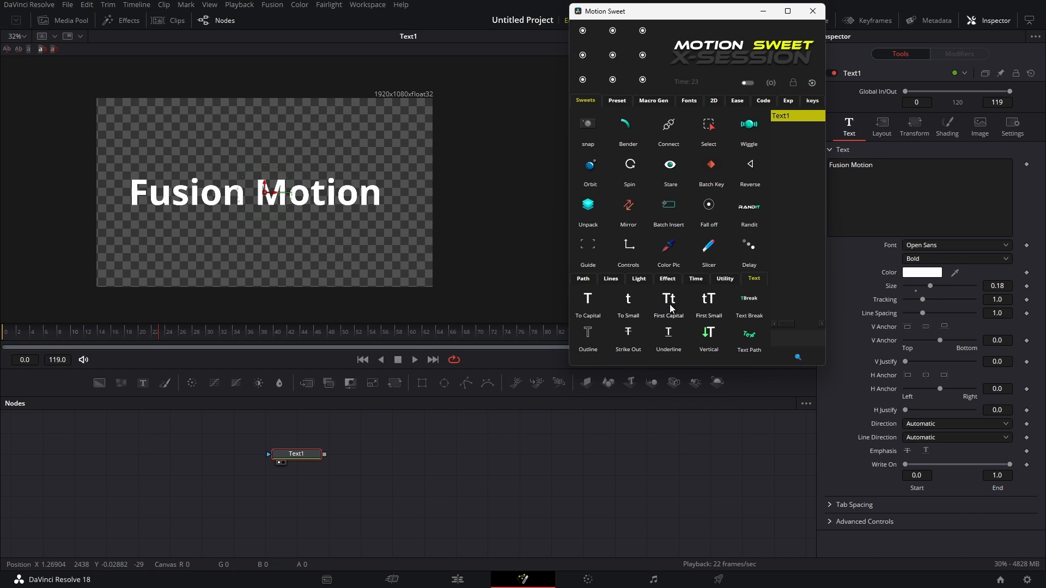
left_click(707, 307)
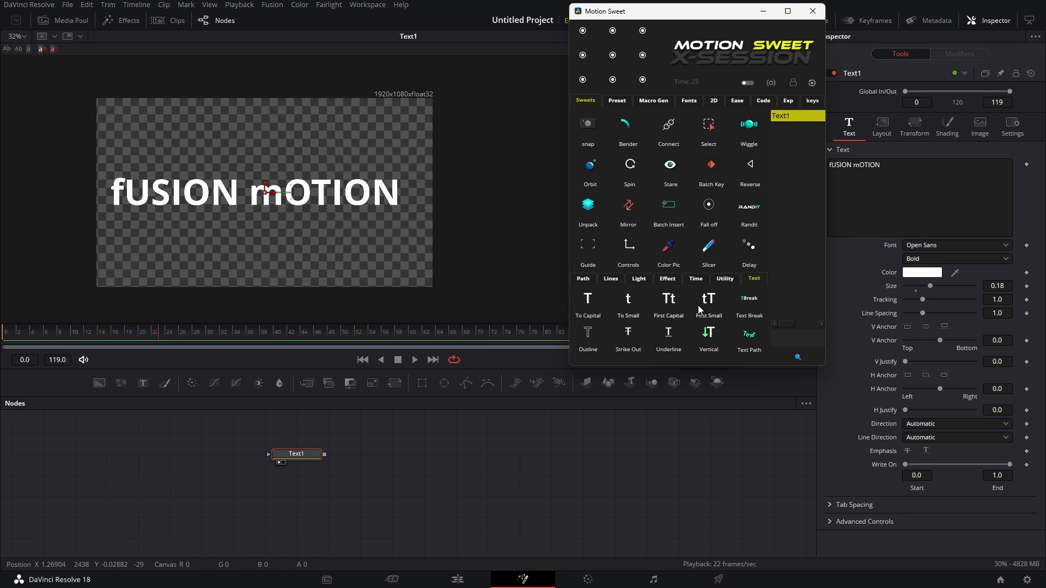
Step: Try the Outline, Strike Out and Underline styles on Text1, switching each one off again
left_click(590, 336)
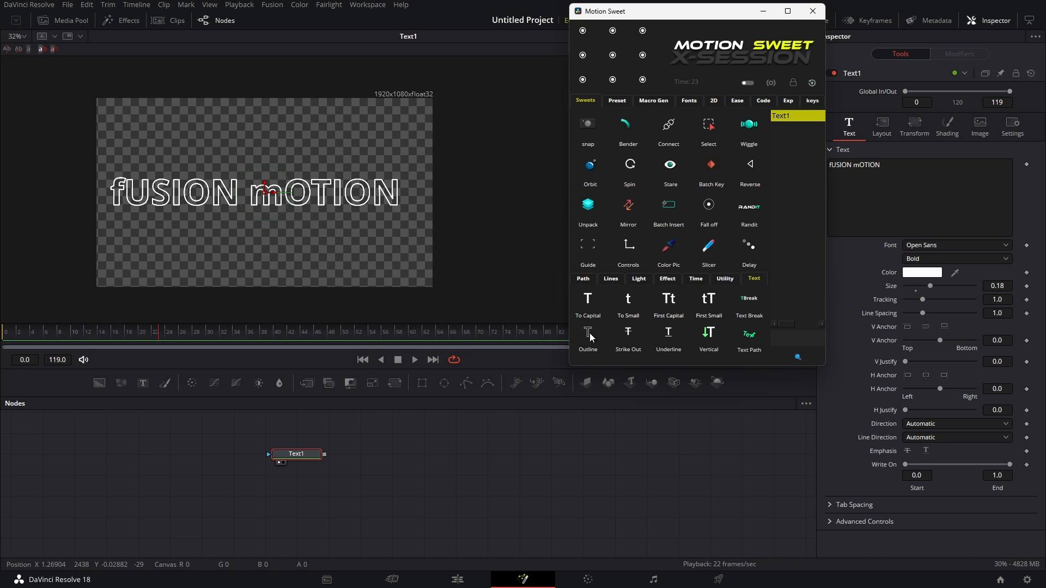
left_click(636, 332)
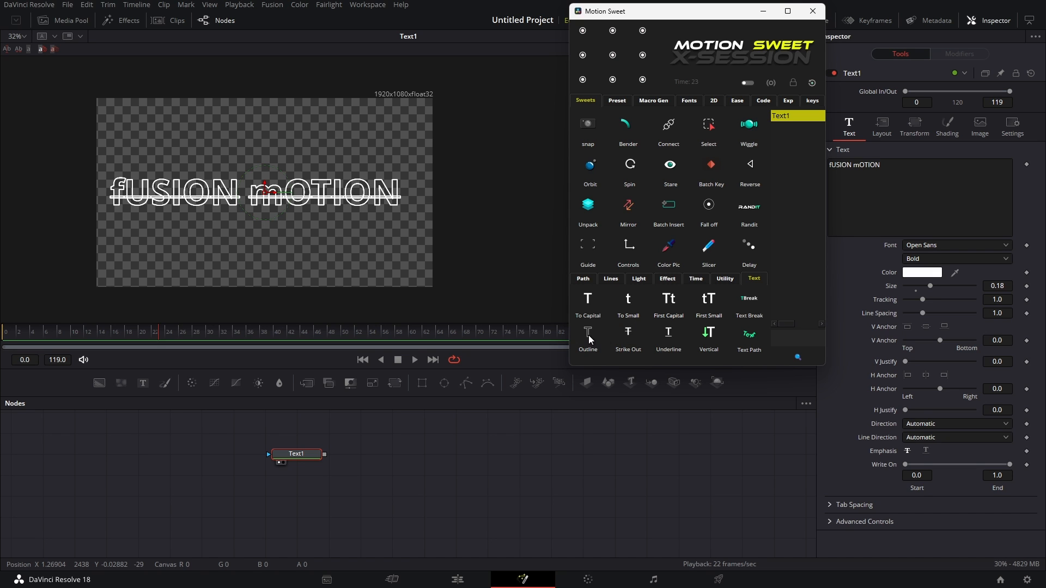
left_click(588, 339)
left_click(631, 339)
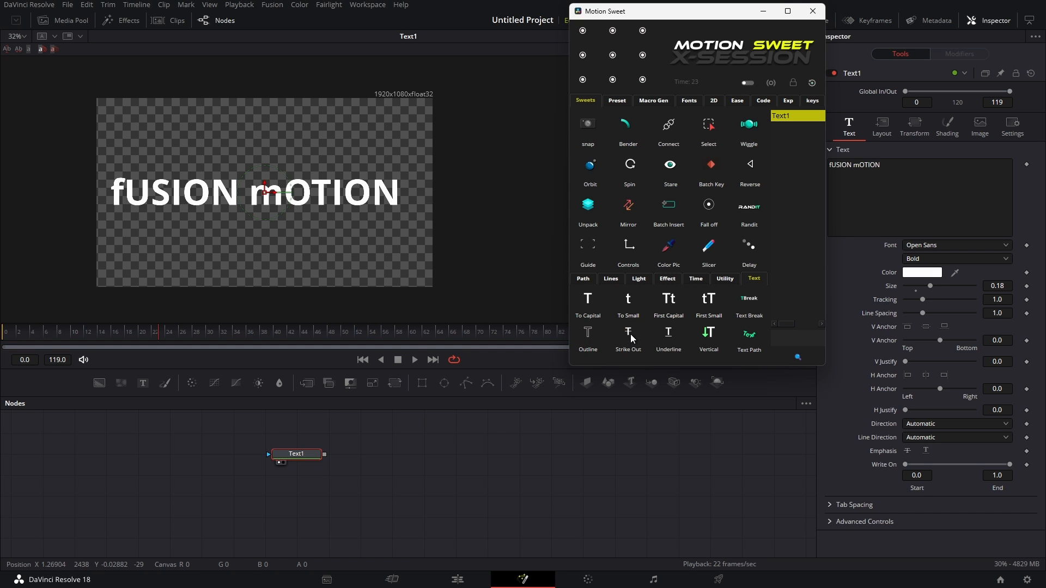
left_click(669, 336)
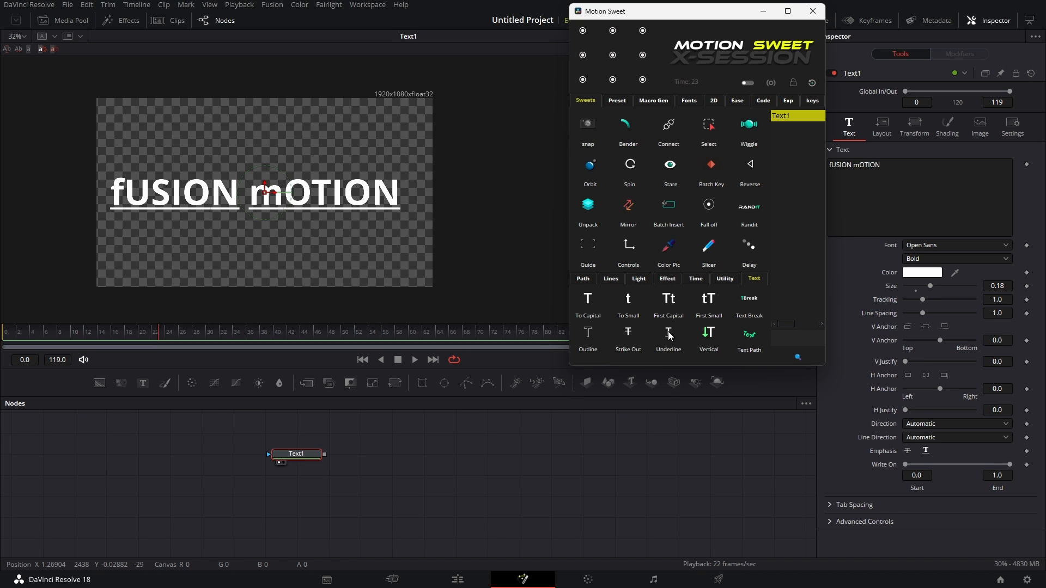
left_click(669, 336)
Step: Stack Text1's letters with Vertical, reduce the line spacing to about 0.695 and move the text up
left_click(707, 334)
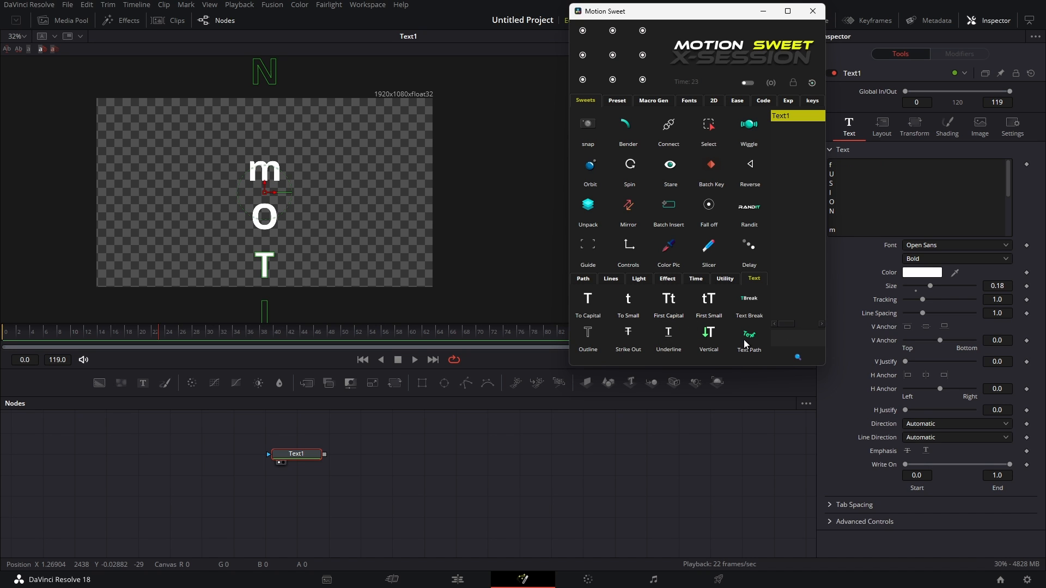
left_click_drag(1005, 314, 1004, 314)
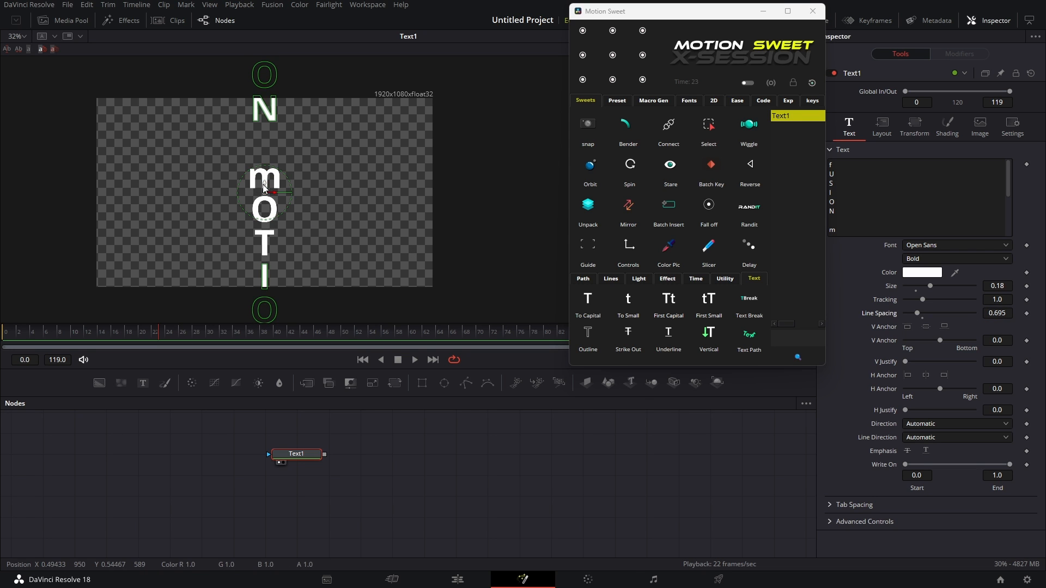
left_click_drag(264, 192, 357, 194)
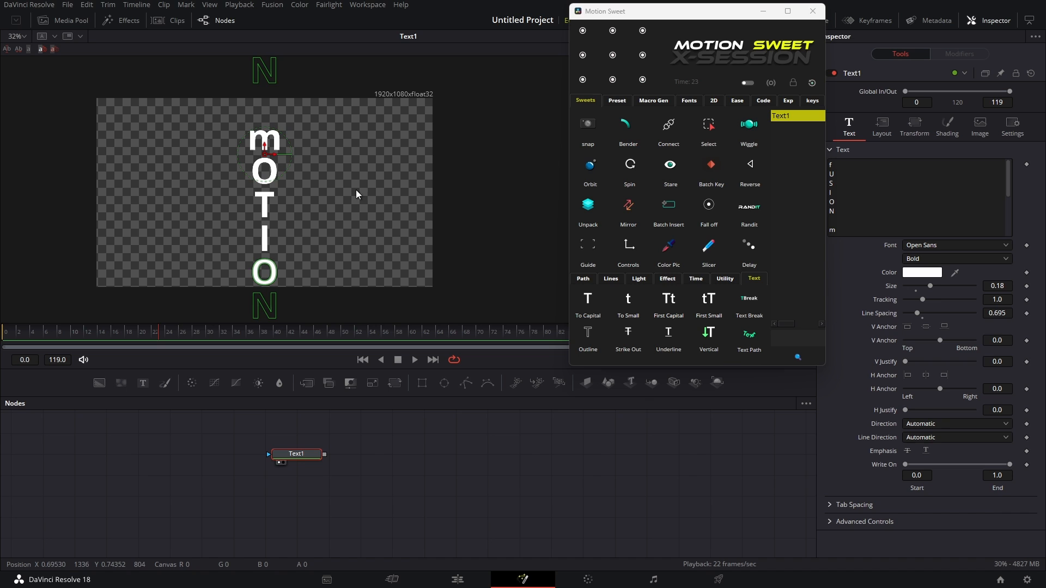
Step: Return Text1 to a horizontal line and move it back near the centre of the frame
left_click(709, 336)
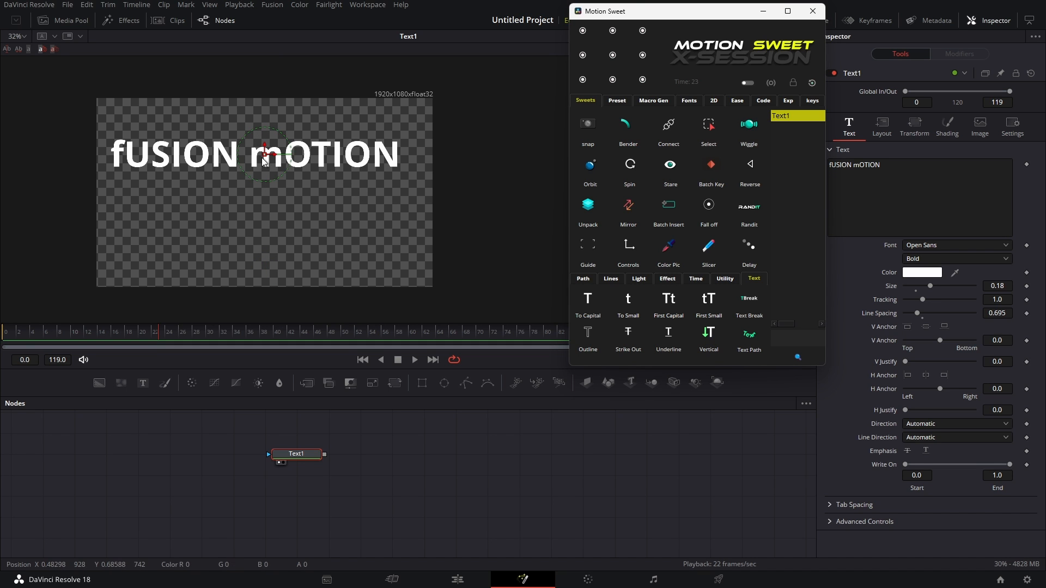
left_click_drag(263, 161, 272, 203)
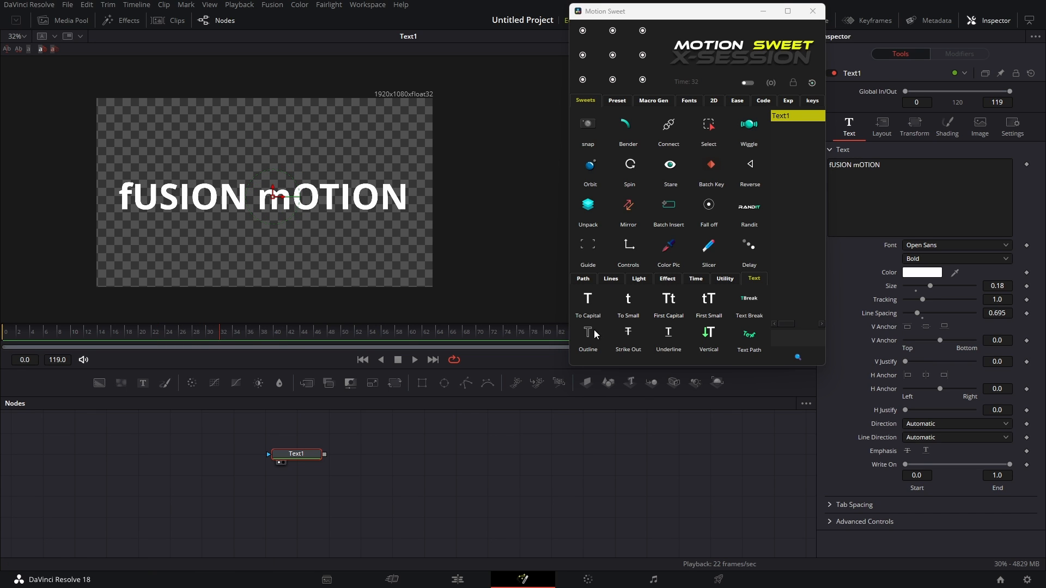
Step: Keyframe Text1's change to capitals at frame 32 with To Capital and play it back
left_click(588, 300)
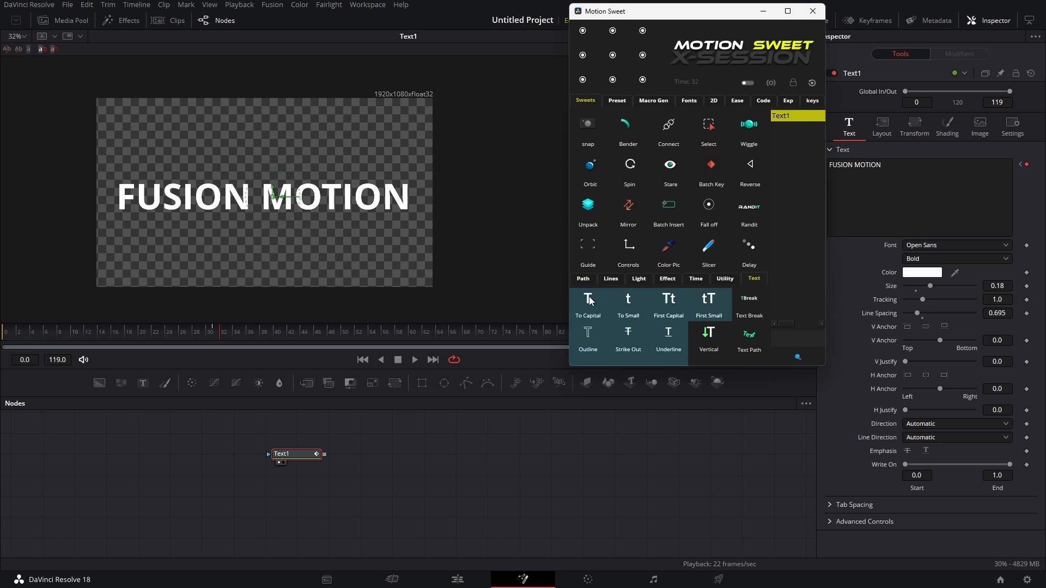
left_click_drag(217, 331, 188, 334)
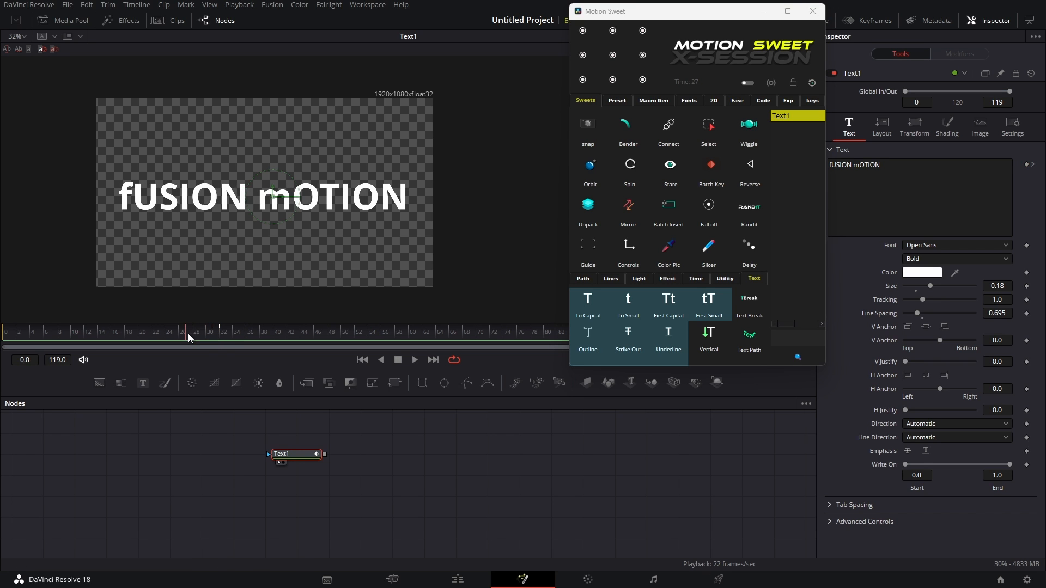
key("space")
key("space")
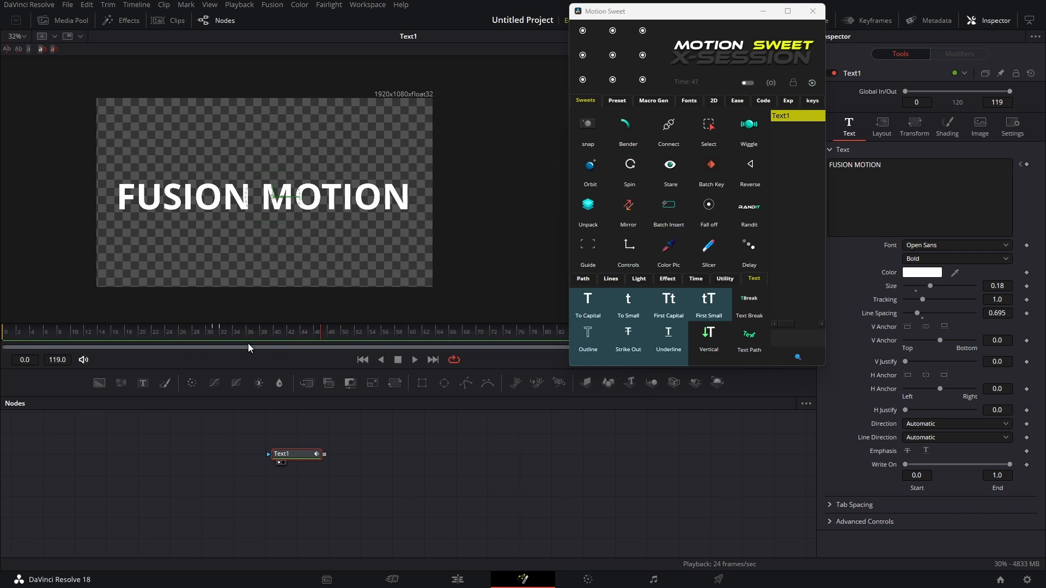
Step: Keyframe Text1's change to lowercase at frame 47 with To Small and play it back
left_click(636, 305)
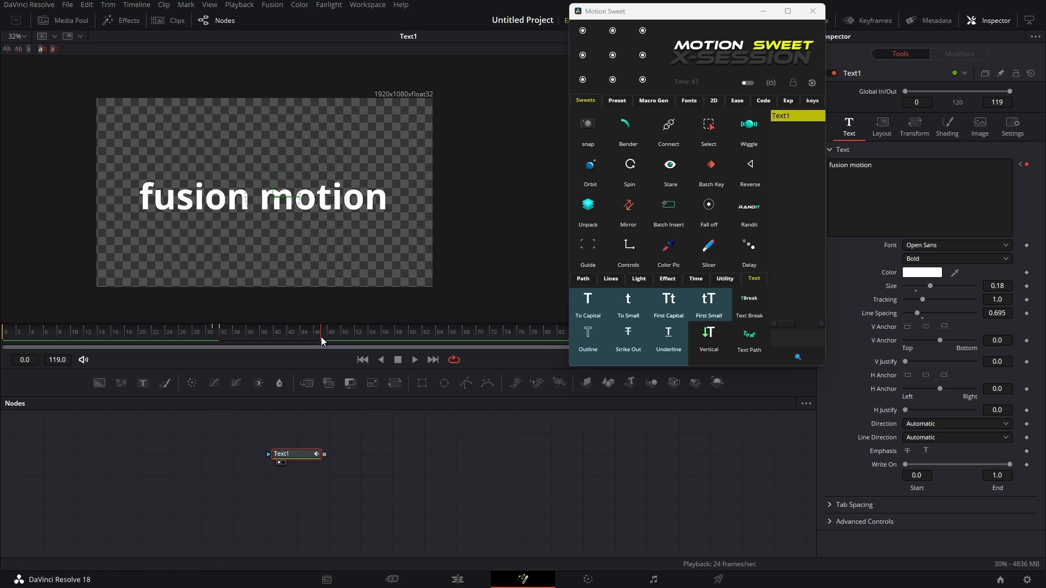
left_click(306, 335)
key("space")
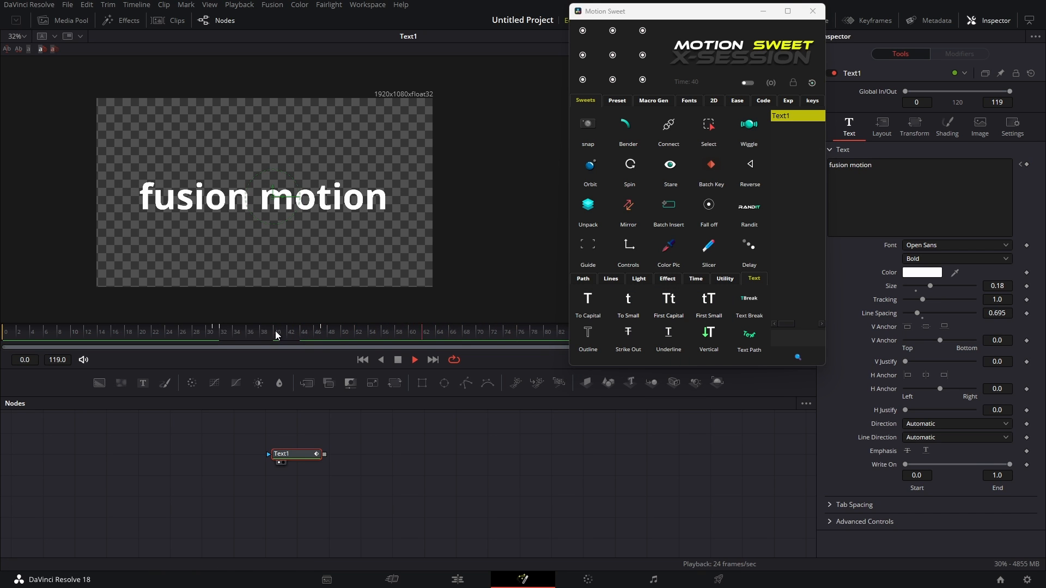
Step: Keyframe the Outline style on Text1 and play the animation from just before the capitals change
left_click(588, 341)
left_click(201, 332)
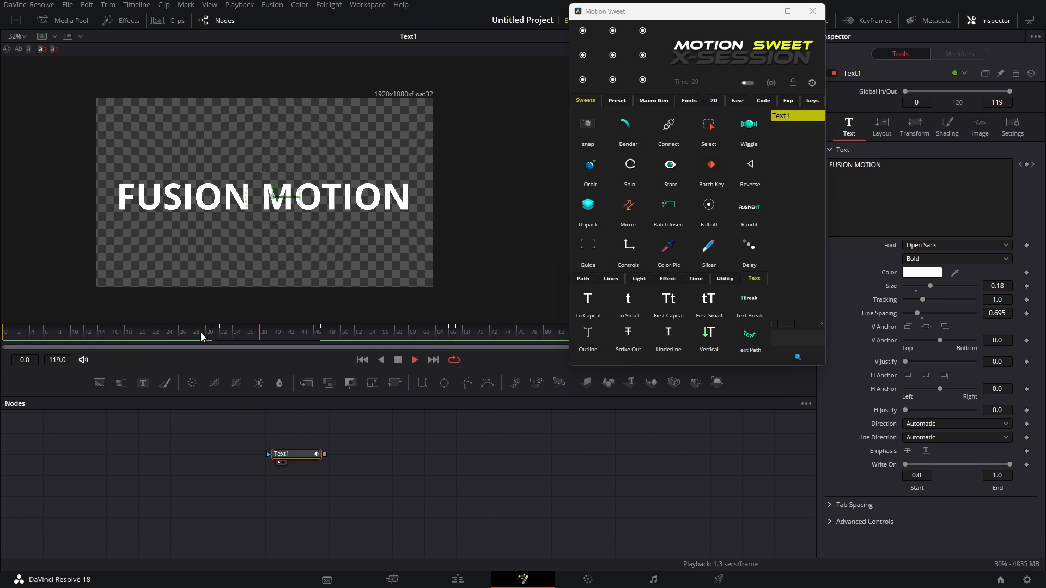
key("space")
Step: Add keyframed Strike Out and Underline styles to Text1 and play the animation from about frame 30
left_click(627, 334)
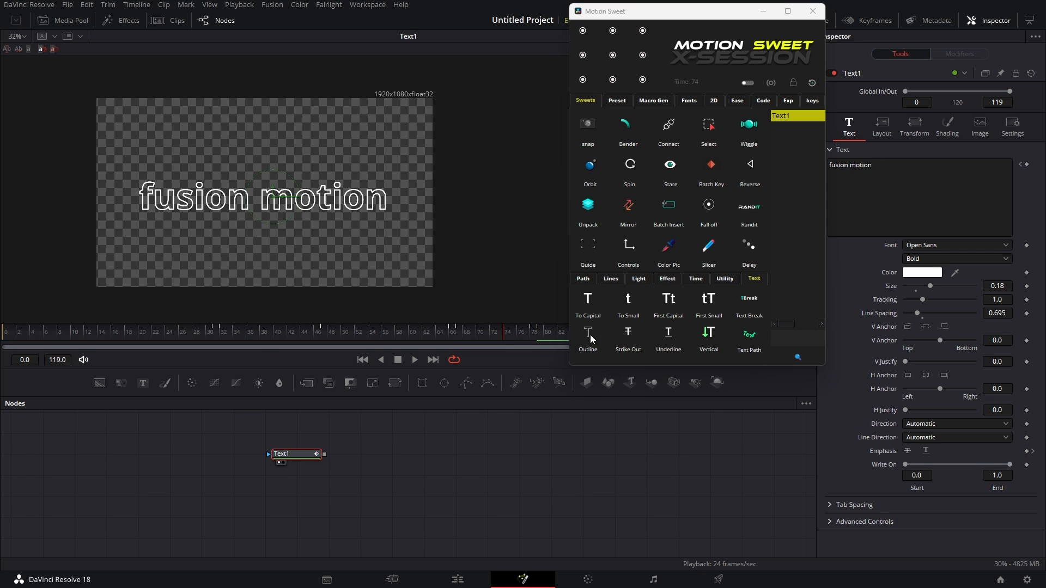
left_click(668, 335)
left_click(210, 333)
key("space")
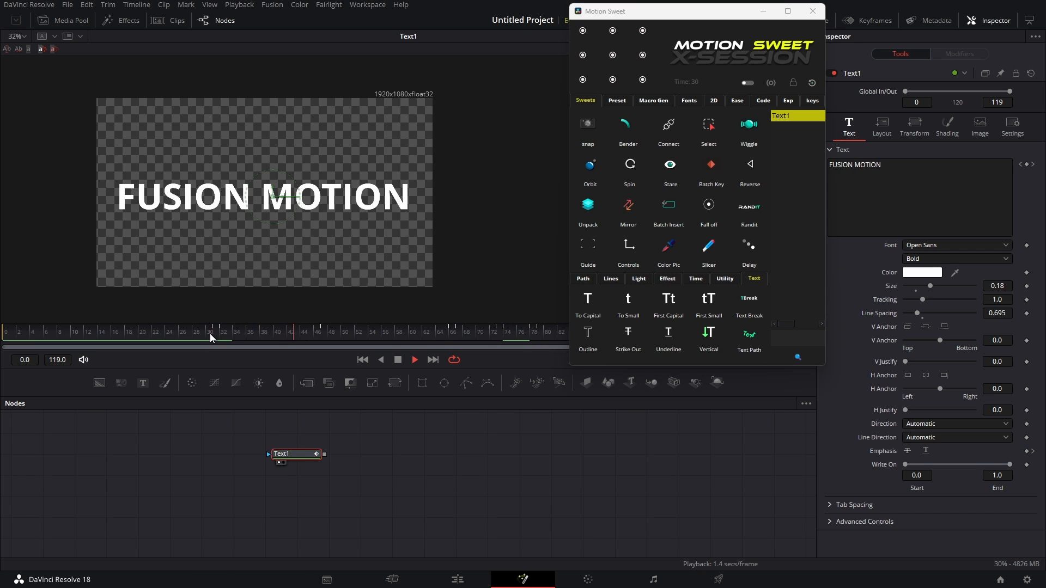
Step: Break the "Fusion" text into separate letter nodes with Text Break and preview individual letters in the viewer
key("space")
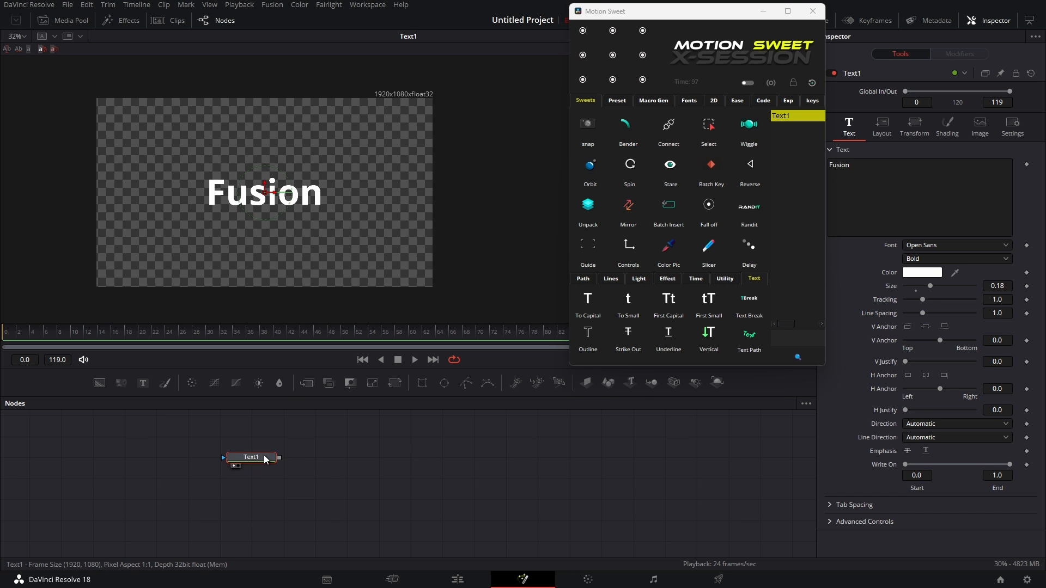
left_click(744, 300)
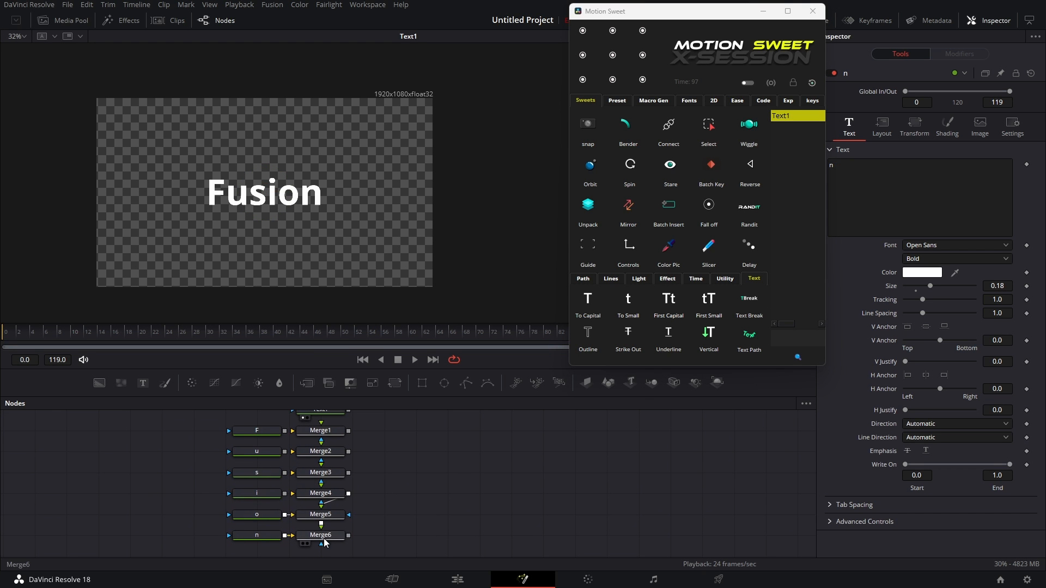
scroll(267, 449, "down", 1)
left_click_drag(263, 436, 278, 256)
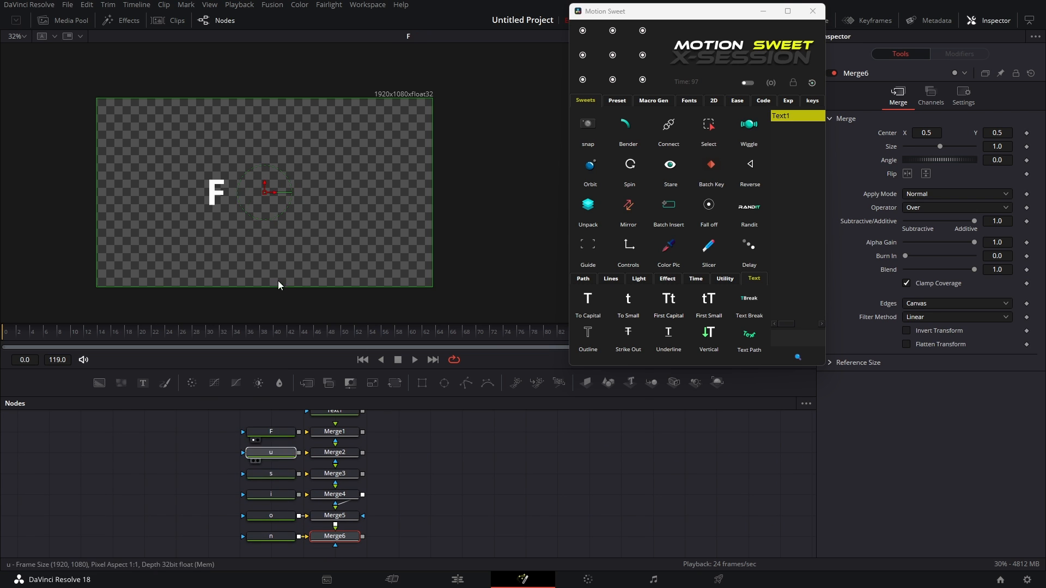
left_click_drag(267, 474, 278, 256)
left_click_drag(267, 495, 278, 256)
Step: Show Merge6 in the viewer and randomize the Center of all six letter nodes with Randit
left_click_drag(234, 425, 276, 536)
left_click(317, 544)
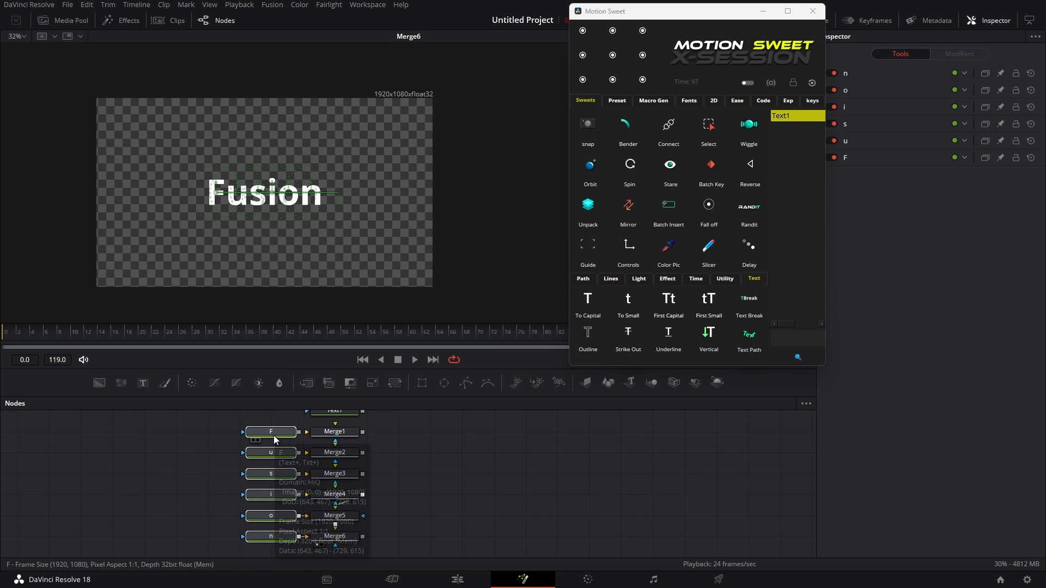
left_click(276, 434)
left_click(780, 338)
type("cent")
left_click(793, 128)
left_click(752, 231)
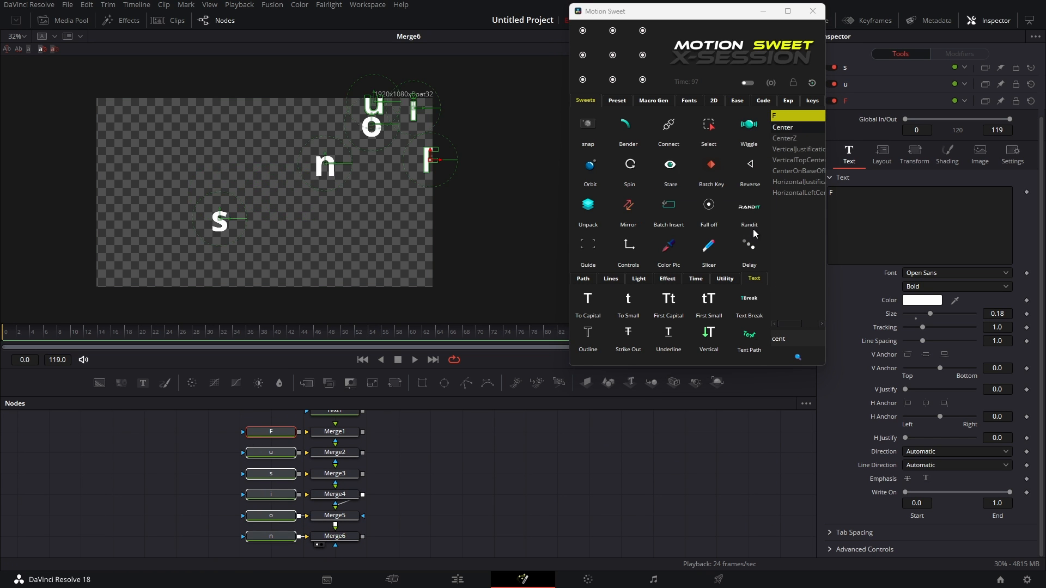
left_click(748, 230)
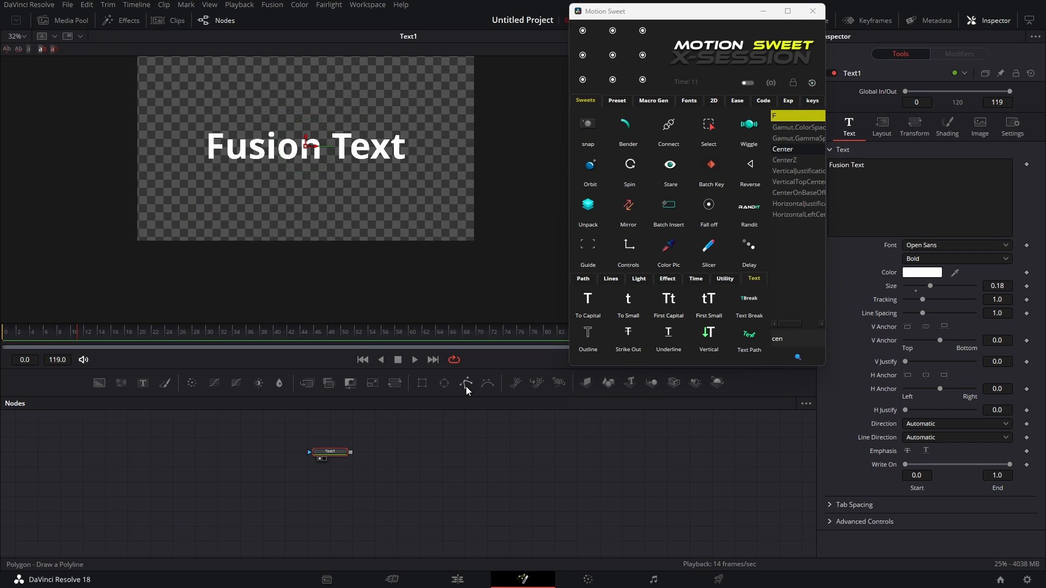
Step: Add a Polygon node and draw an open wavy path rising from the frame's lower-left to its upper-right over "Fusion Text"
left_click(465, 383)
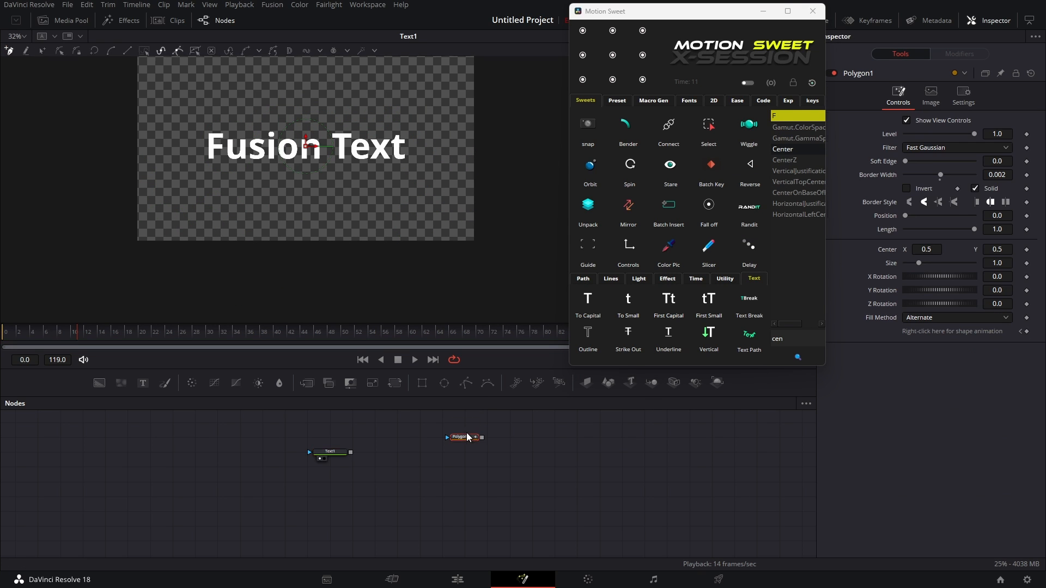
left_click(160, 216)
left_click_drag(185, 201, 150, 236)
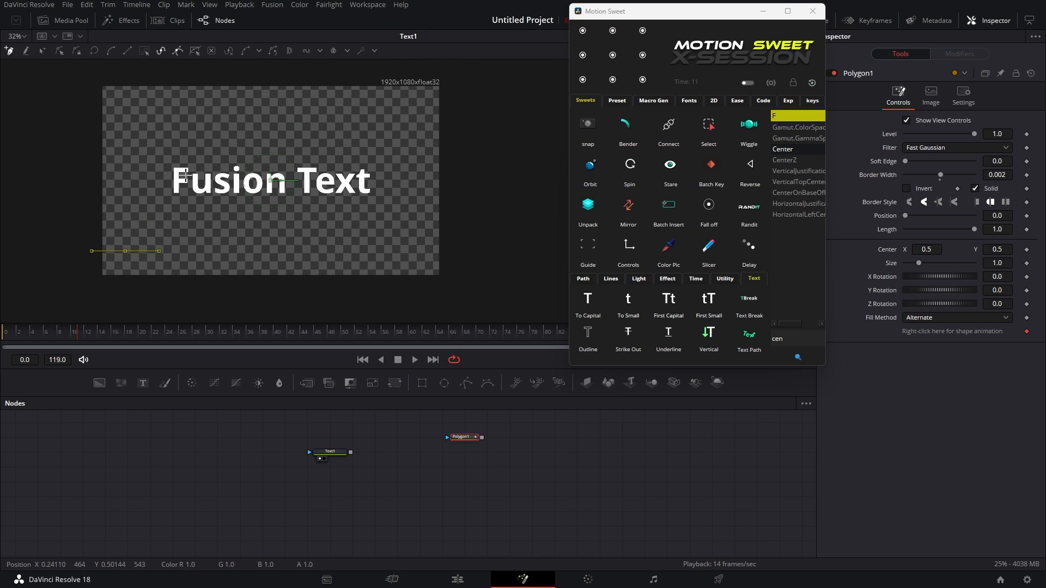
left_click(190, 156)
left_click_drag(304, 140, 402, 128)
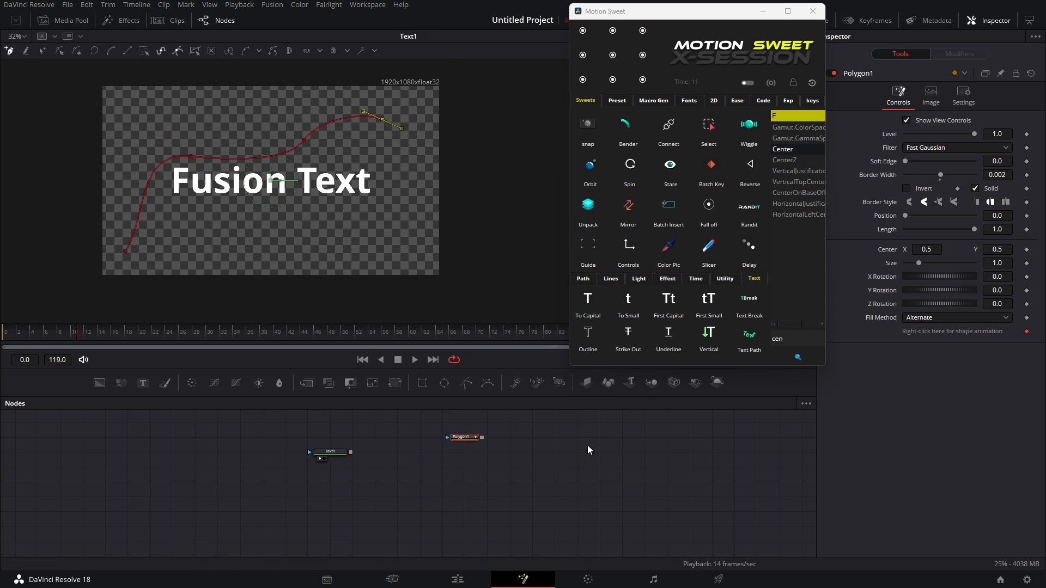
Step: Apply Text Path to Polygon1 and Text1 so the text follows the drawn curve, and select the TextPath node
left_click_drag(455, 457, 423, 458)
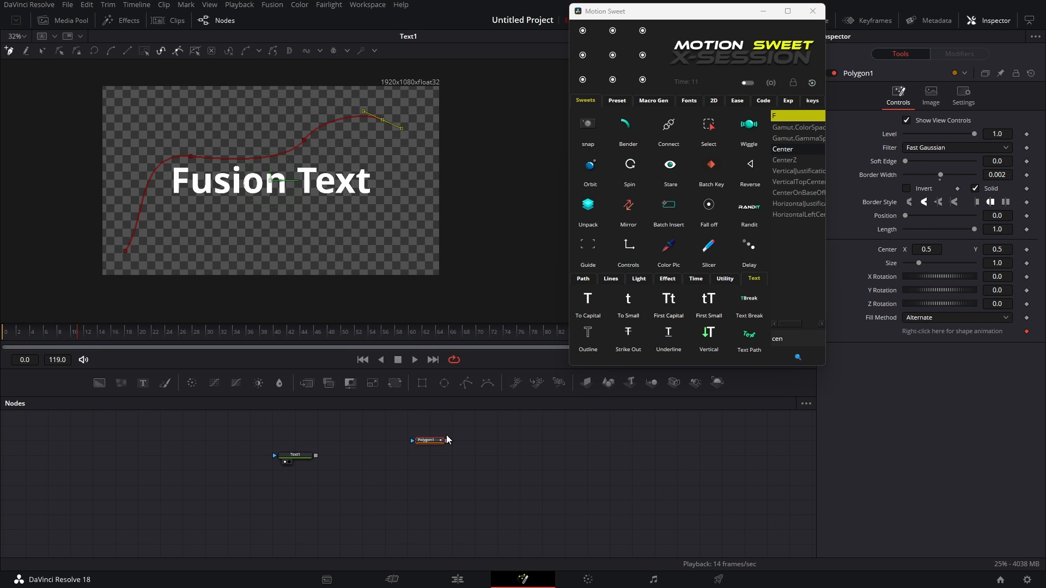
left_click(752, 336)
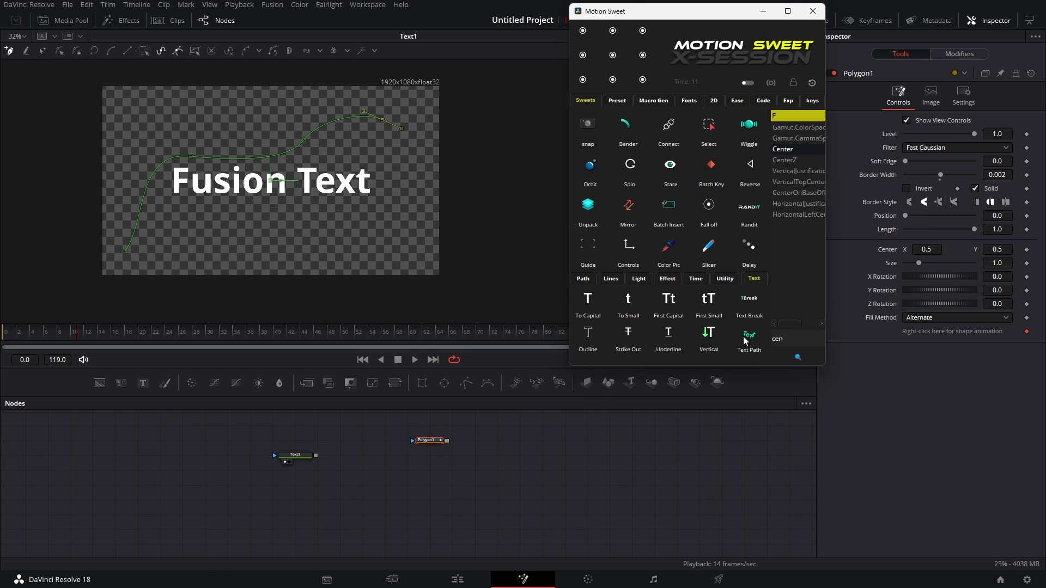
left_click(291, 455)
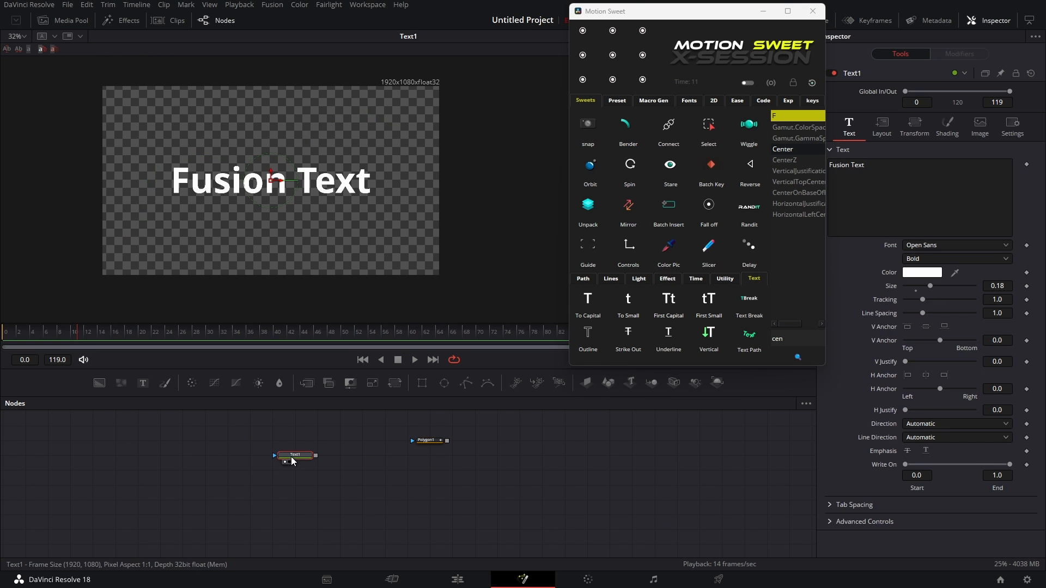
left_click(755, 337)
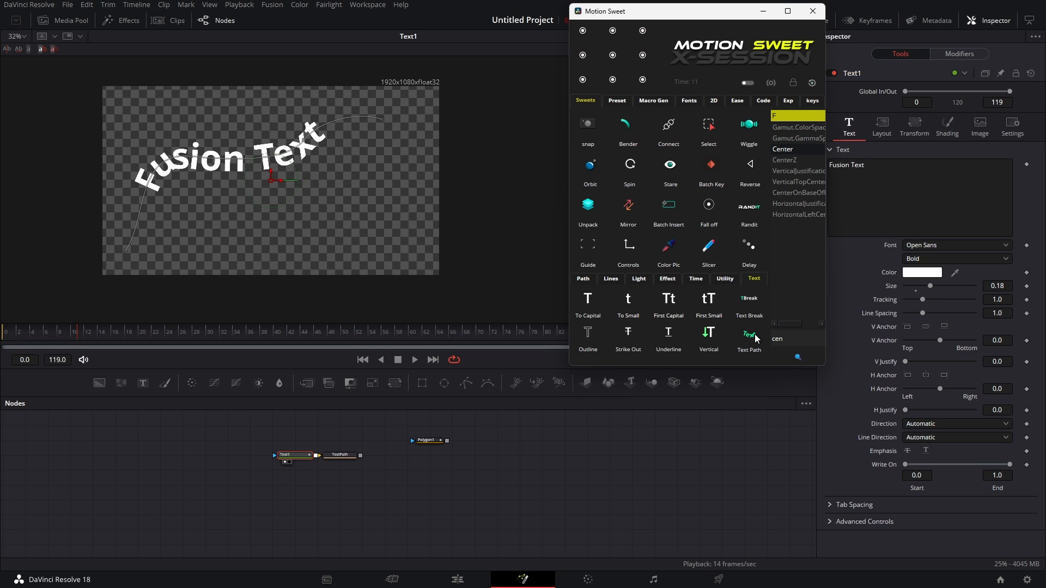
left_click(341, 457)
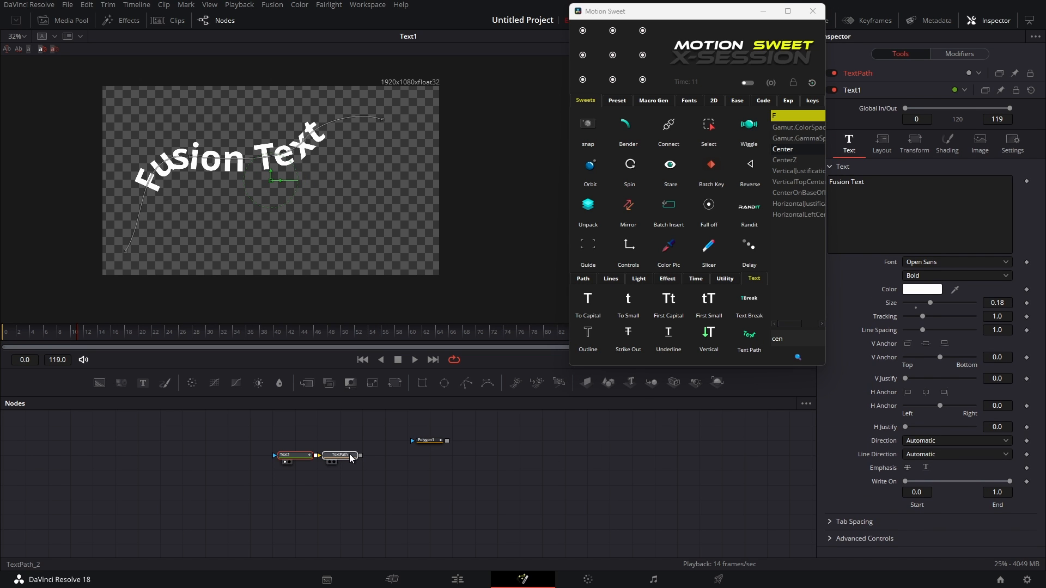